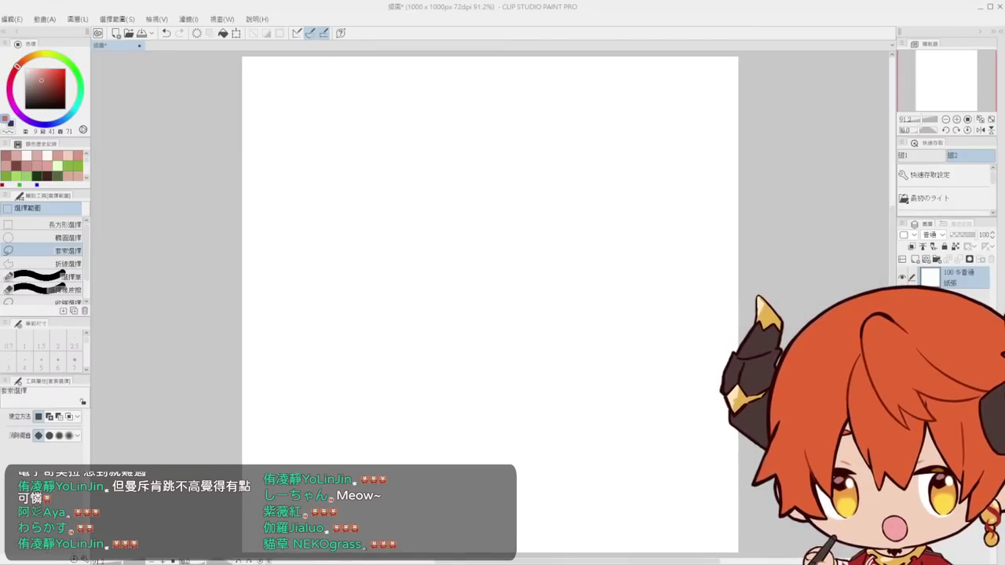
Paste the kitten photo onto the canvas, enlarge it to fill most of the page and centre it
key(ctrl+v)
ctrl+alt+click(497, 252)
key(ctrl+t)
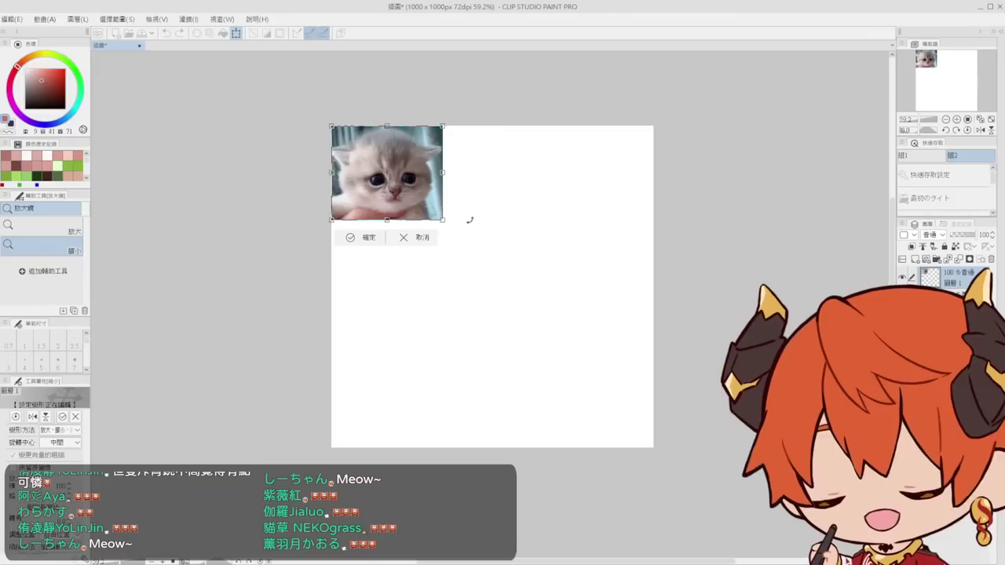
drag(443, 220, 515, 281)
drag(437, 197, 538, 287)
key(Return)
drag(532, 210, 548, 249)
scroll(529, 204, up, 1)
key(k)
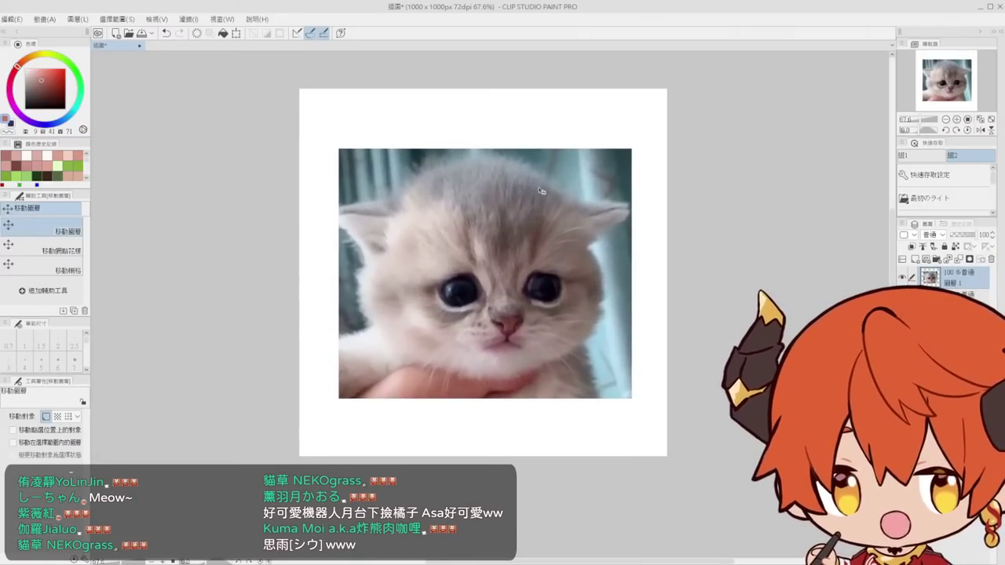
drag(574, 215, 572, 211)
key(ctrl+t)
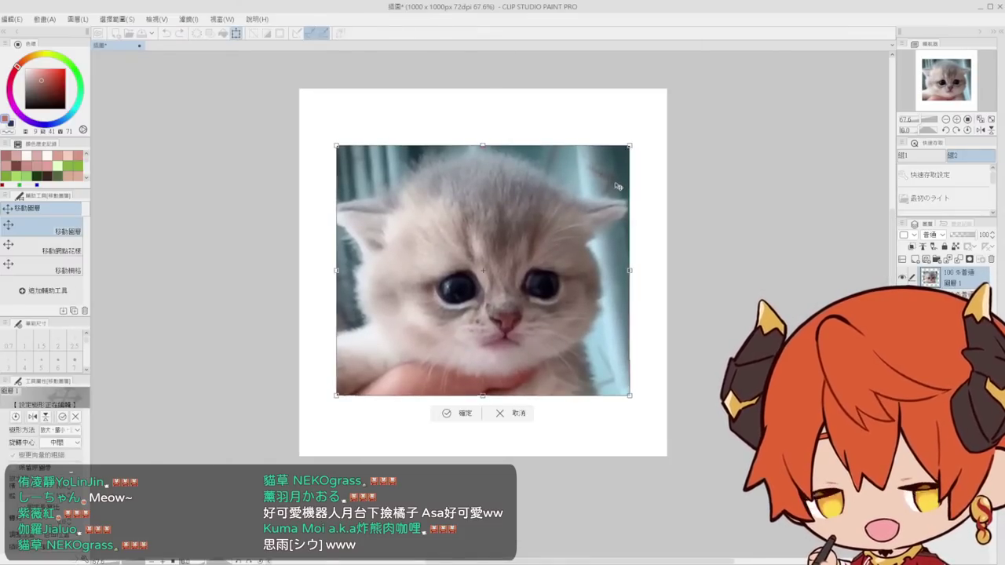
drag(629, 146, 633, 143)
drag(610, 181, 612, 181)
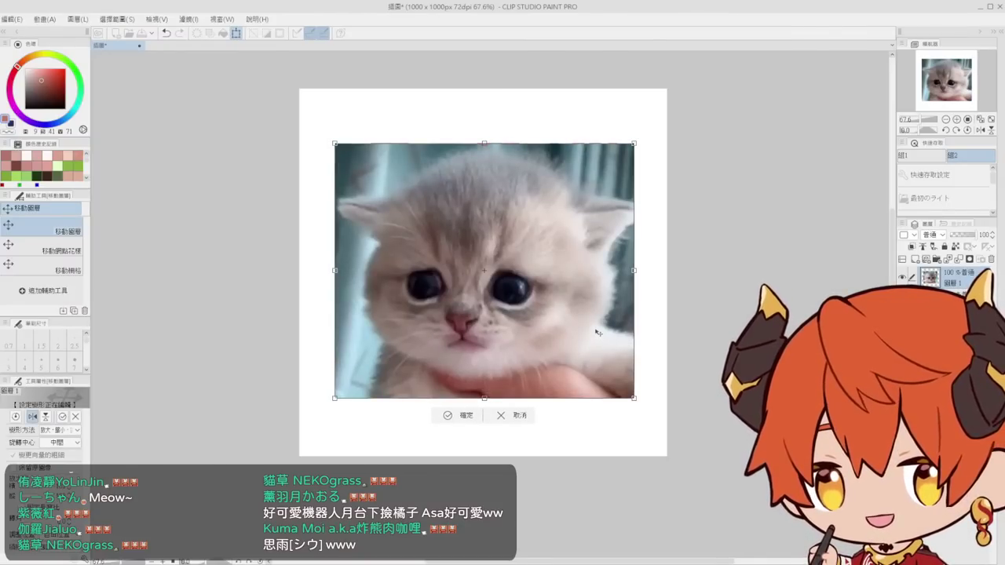
key(Escape)
Lower the kitten photo layer's opacity to 42% so it can serve as a tracing guide
drag(587, 293, 568, 274)
key(ctrl+space)
click(569, 275)
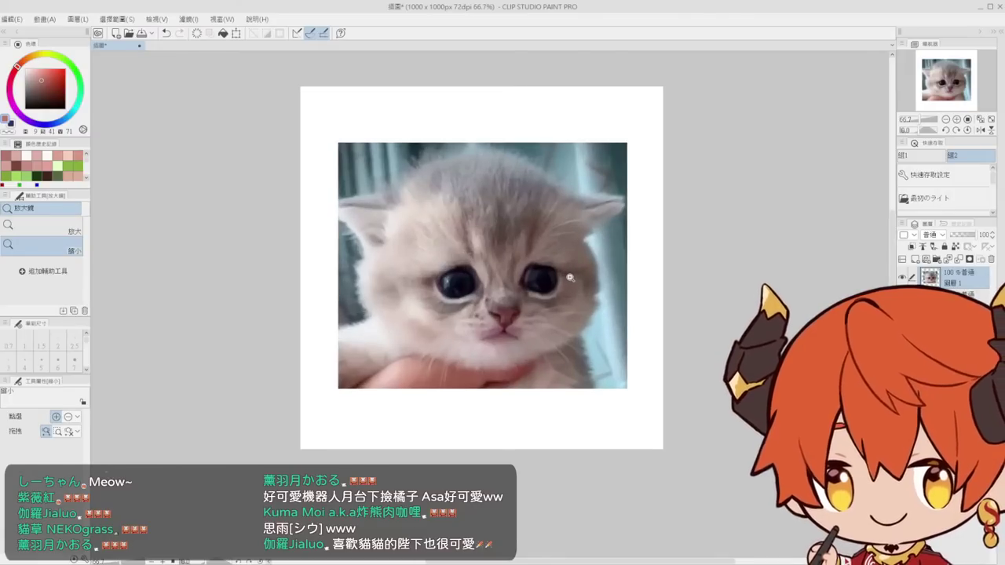
click(569, 273)
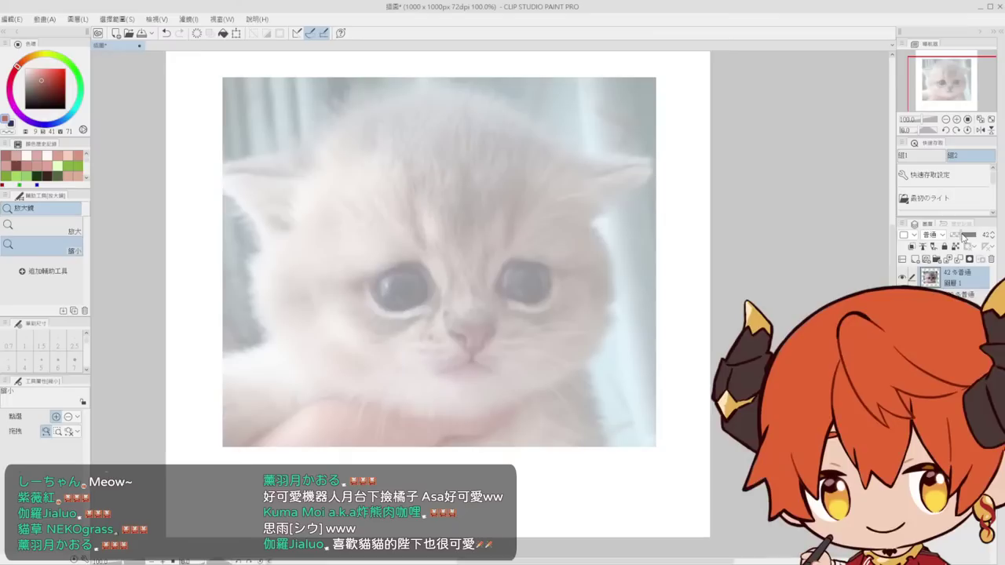
click(965, 236)
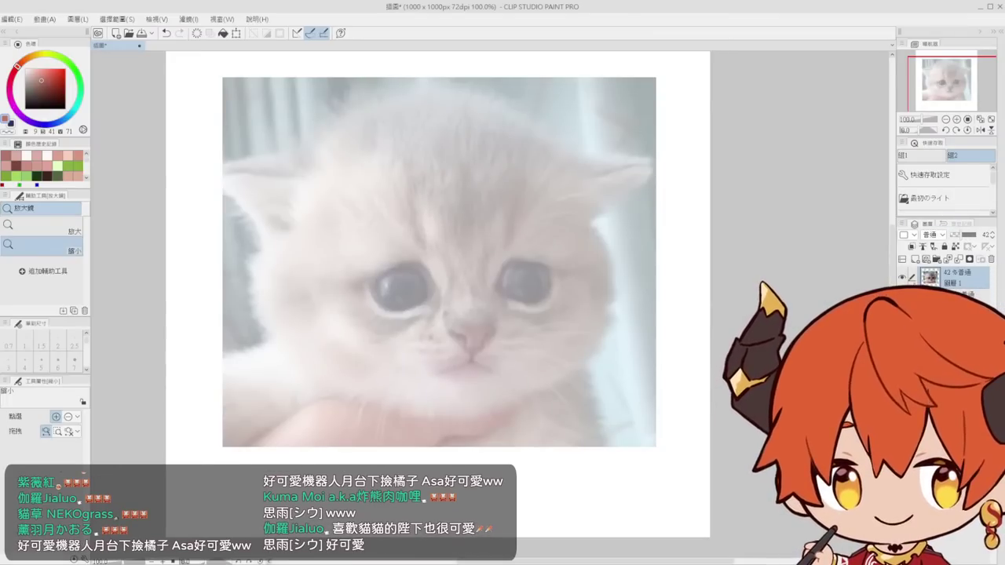
Add a new layer above the photo and ready the selected marker brush in black at size 5
click(915, 259)
key(p)
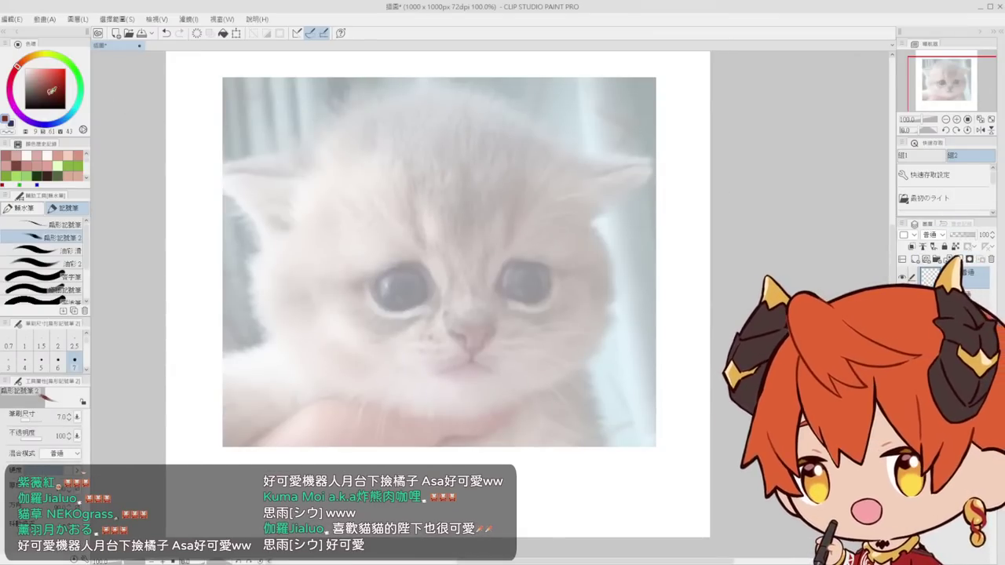
drag(48, 88, 26, 110)
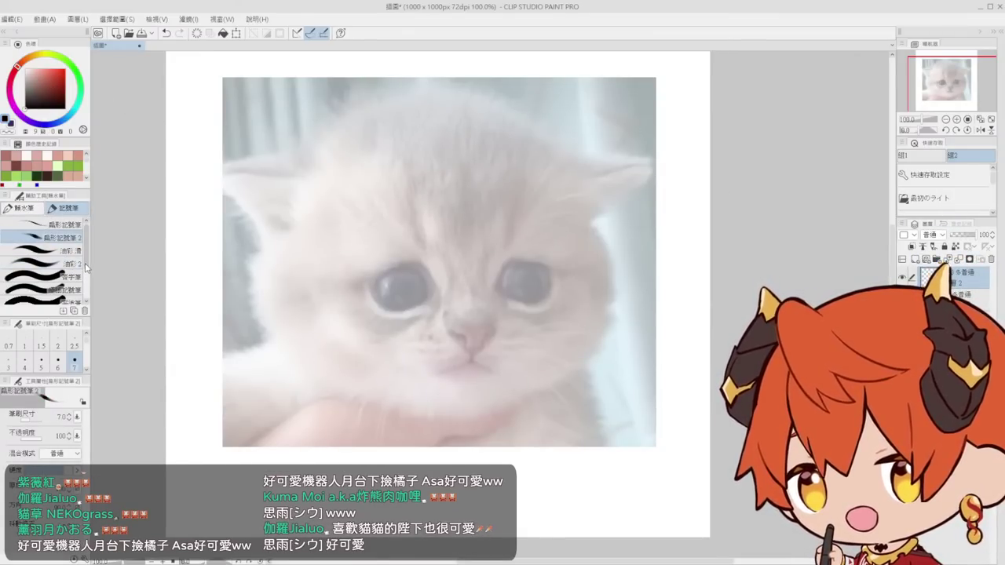
click(40, 361)
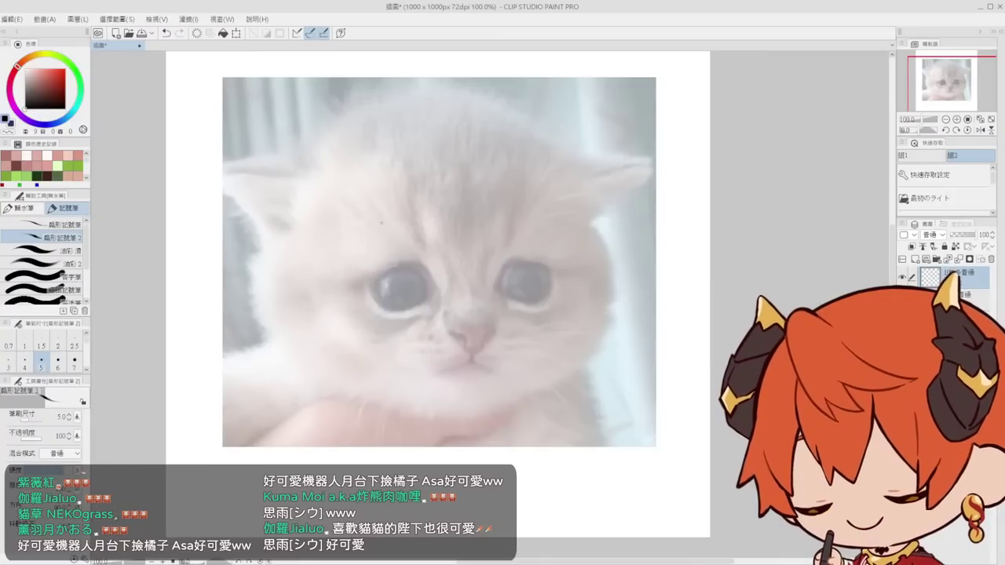
drag(439, 195, 459, 344)
key(ctrl+z)
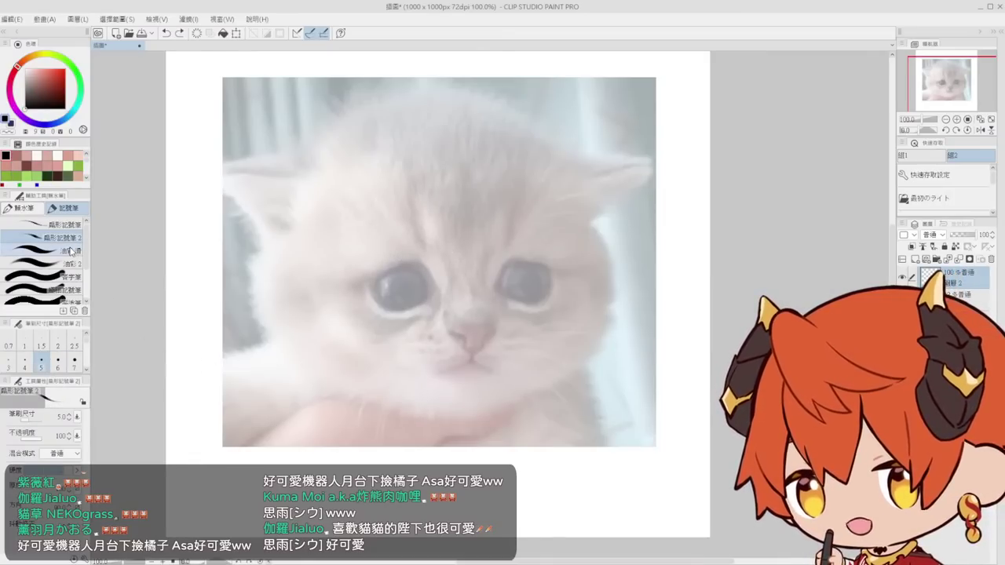
Try to trace the upper lid of the kitten's eye on the photo's right side, then undo the strokes
key(slash)
click(576, 163)
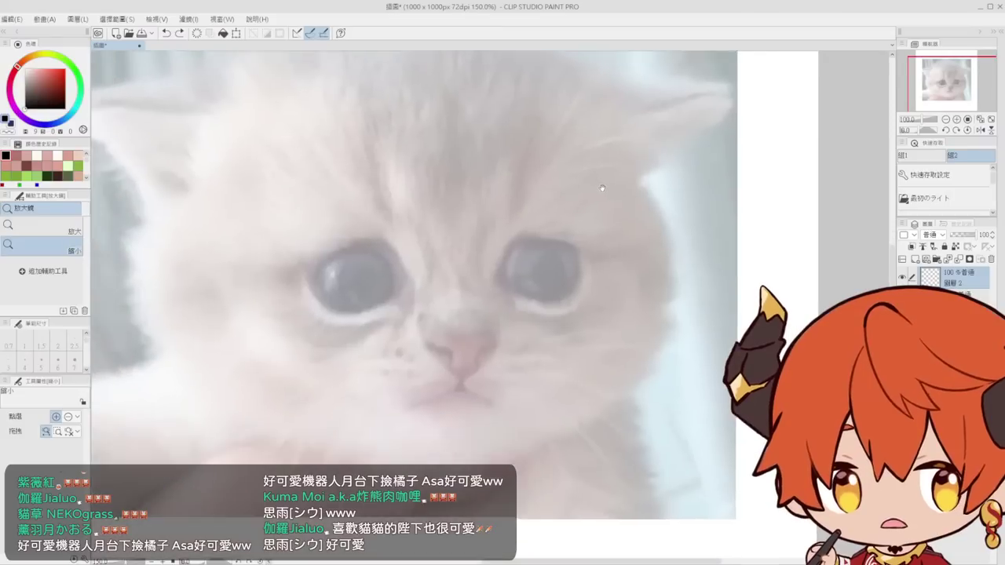
drag(603, 168, 600, 165)
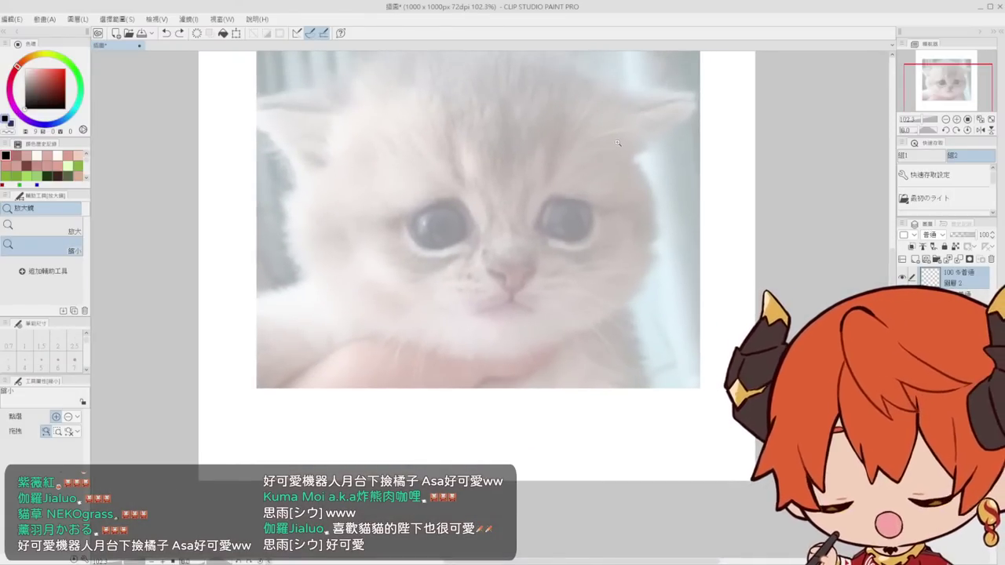
click(547, 205)
key(p)
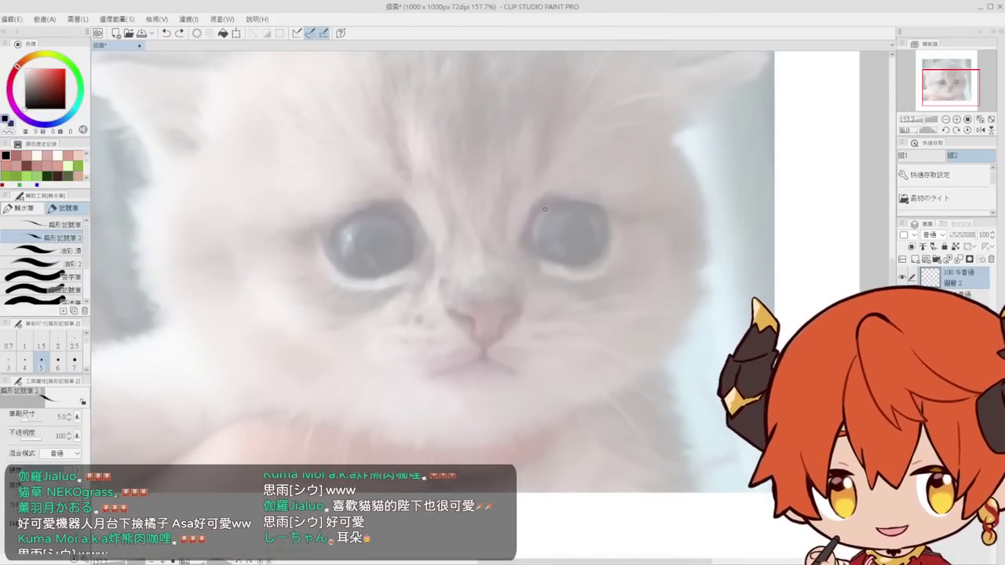
key(slash)
mouse_move(547, 212)
mouse_down()
mouse_move(528, 223)
mouse_move(539, 216)
mouse_up()
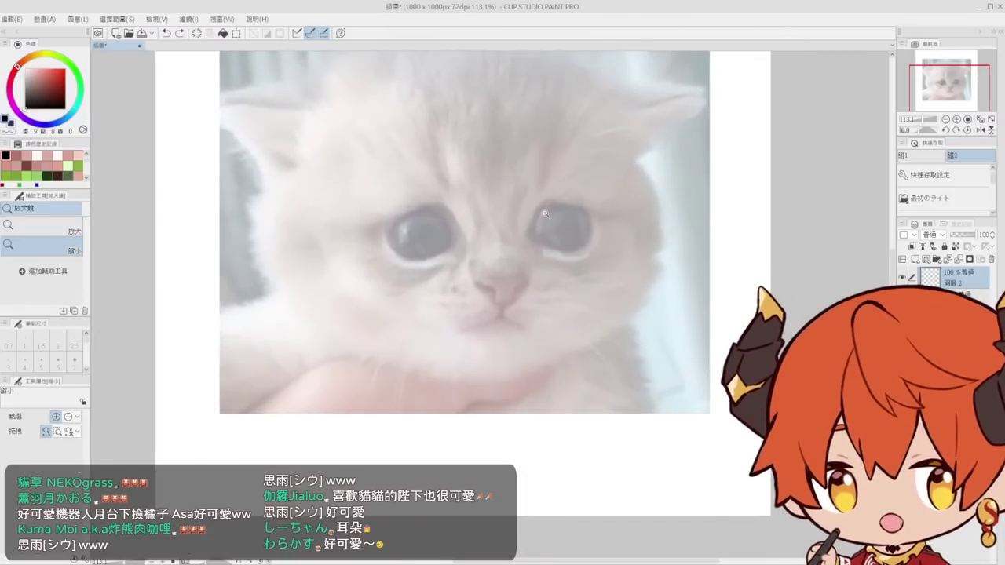
key(p)
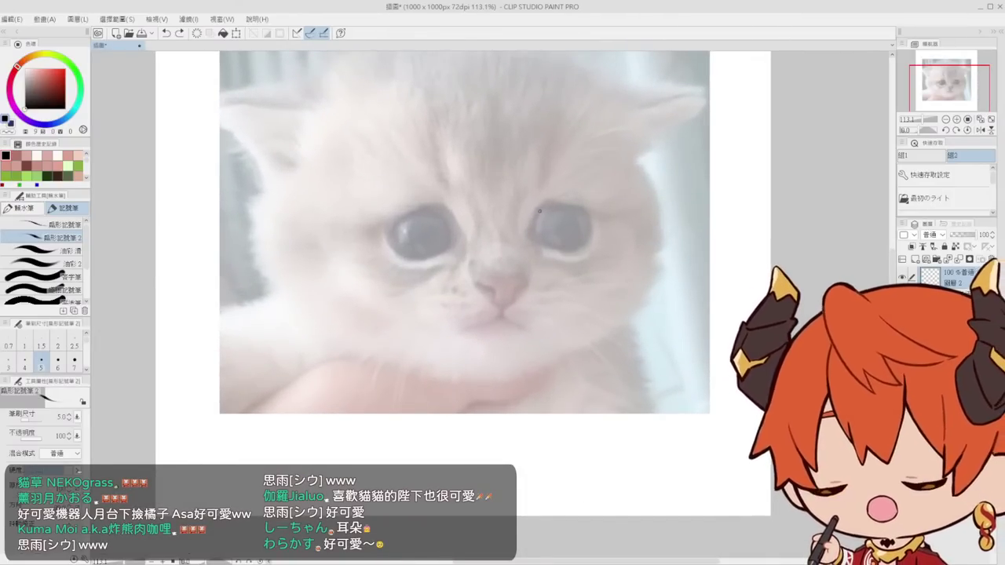
ctrl+click(539, 207)
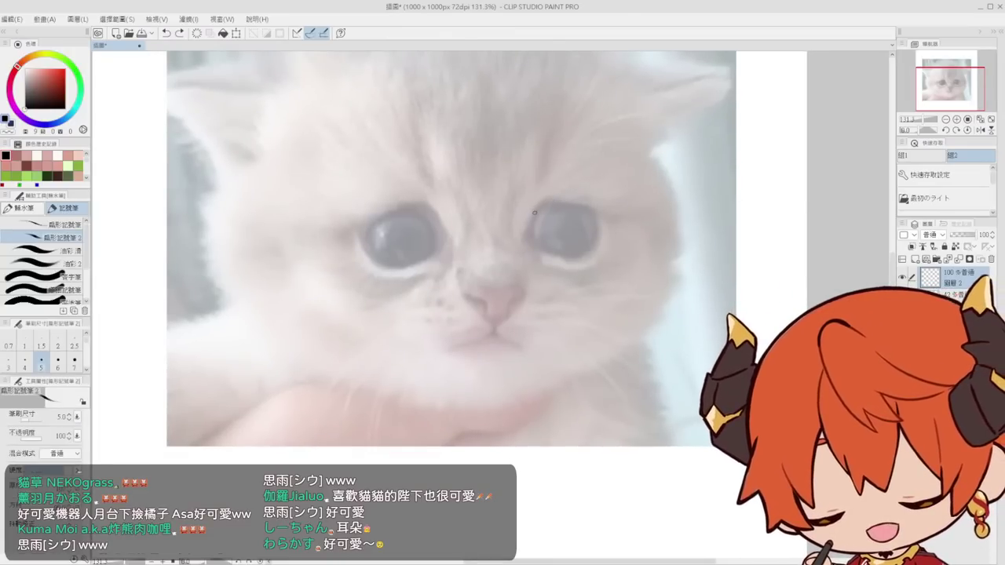
mouse_move(526, 214)
mouse_down()
mouse_move(543, 203)
mouse_move(580, 206)
mouse_move(555, 207)
mouse_move(563, 202)
mouse_up()
key(ctrl+z)
key(ctrl+z)
mouse_move(527, 212)
mouse_down()
mouse_move(583, 205)
mouse_move(600, 225)
mouse_up()
mouse_move(581, 203)
mouse_down()
mouse_move(605, 247)
mouse_move(602, 239)
mouse_up()
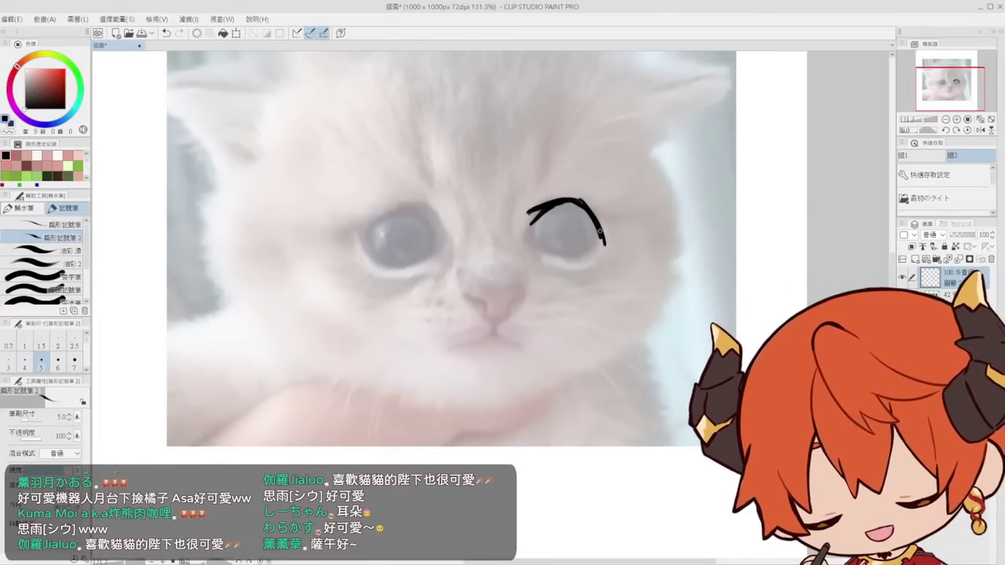
key(ctrl+z)
key(ctrl+z)
key(ctrl+z)
key(ctrl+z)
key(ctrl+z)
key(ctrl+z)
Draw a thick black arched upper lid line over the kitten's eye on the photo's right side, redoing unsatisfactory strokes
drag(523, 220, 554, 200)
mouse_move(523, 219)
mouse_down()
mouse_move(568, 198)
mouse_move(595, 213)
mouse_up()
drag(577, 199, 606, 247)
key(ctrl+z)
key(ctrl+z)
mouse_move(539, 212)
mouse_down()
mouse_move(572, 199)
mouse_move(605, 222)
mouse_up()
drag(588, 201, 612, 240)
key(ctrl+z)
key(ctrl+z)
key(ctrl+z)
mouse_move(542, 213)
mouse_down()
mouse_move(584, 202)
mouse_move(609, 224)
mouse_move(568, 197)
mouse_move(577, 198)
mouse_up()
key(ctrl+z)
key(ctrl+z)
mouse_move(554, 203)
mouse_down()
mouse_move(585, 201)
mouse_move(601, 213)
mouse_up()
drag(576, 198, 608, 227)
mouse_move(571, 203)
mouse_down()
mouse_move(605, 221)
mouse_move(610, 238)
mouse_move(603, 227)
mouse_move(610, 233)
mouse_move(598, 237)
mouse_move(600, 206)
mouse_move(621, 234)
mouse_up()
key(ctrl+z)
key(ctrl+z)
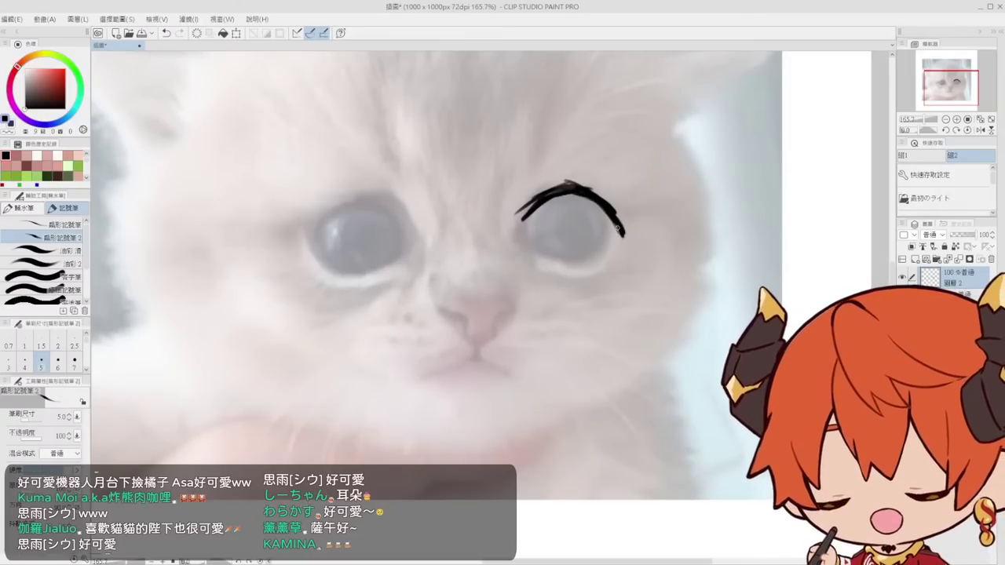
Trim and taper both ends of the upper lid line with the eraser at size 17
key(e)
click(47, 224)
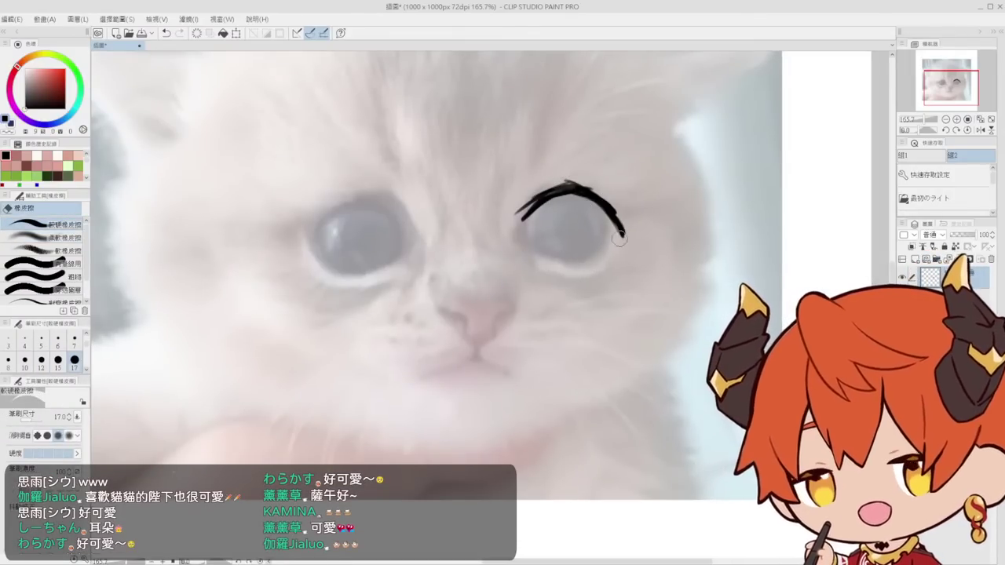
mouse_move(609, 191)
mouse_down()
mouse_move(636, 255)
mouse_move(630, 269)
mouse_up()
mouse_move(572, 187)
mouse_down()
mouse_move(580, 133)
mouse_move(527, 160)
mouse_move(506, 196)
mouse_up()
key(p)
key(slash)
drag(551, 151, 511, 152)
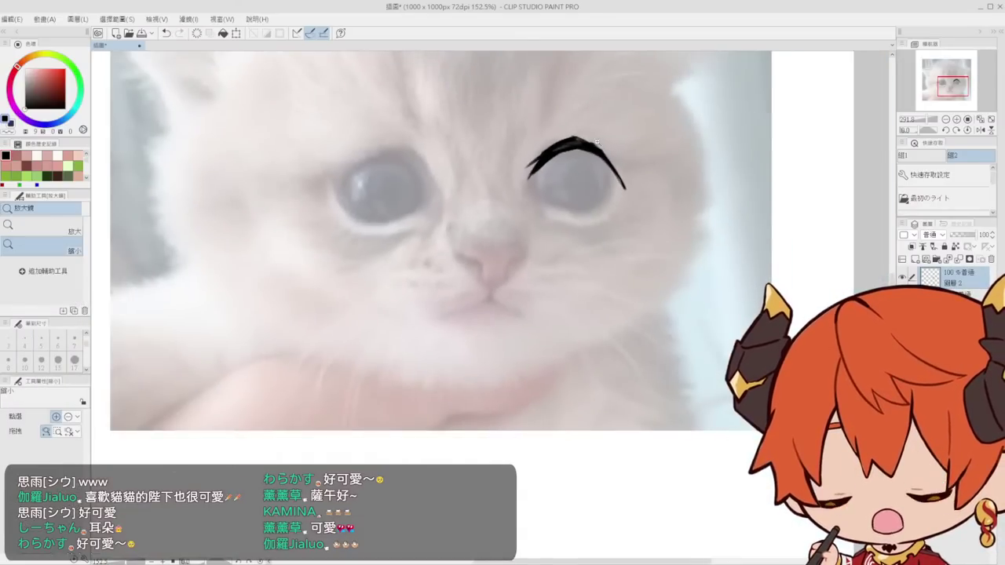
click(637, 183)
key(e)
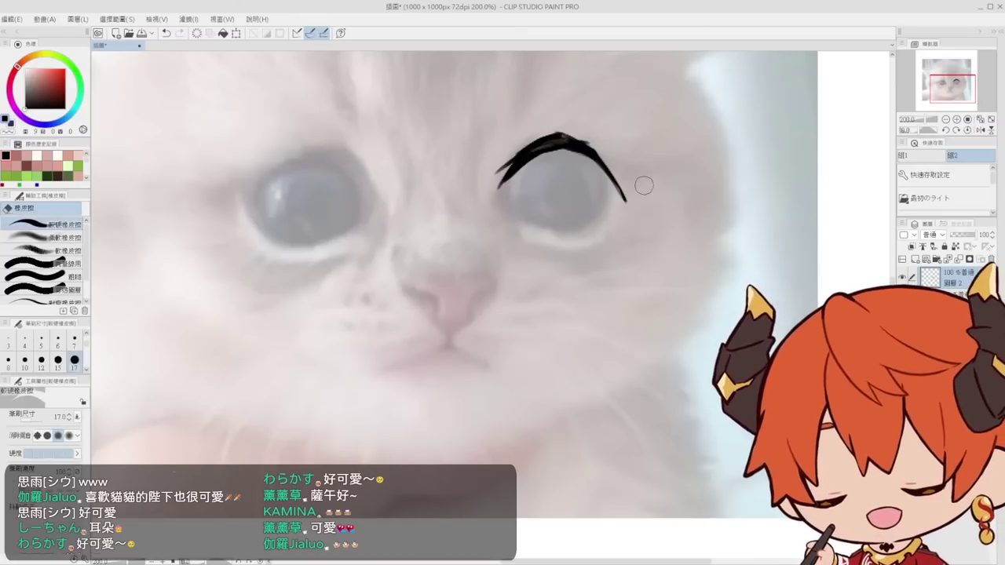
mouse_move(634, 194)
mouse_down()
mouse_move(609, 137)
mouse_move(630, 185)
mouse_move(661, 201)
mouse_up()
key(space)
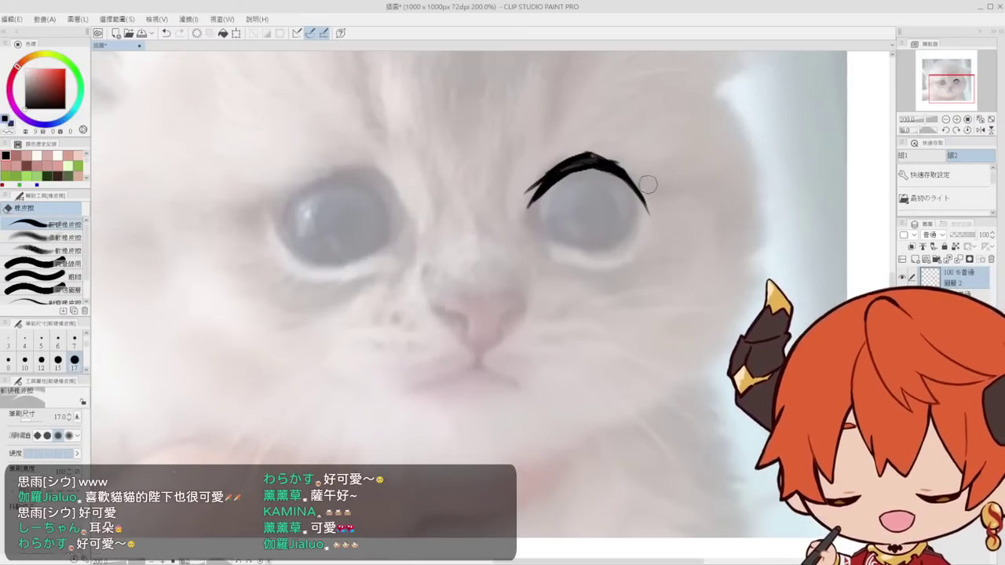
Draw a thin curved black lower lid line along the bottom edge of the same eye with the marker brush
key(ctrl+space)
click(589, 176)
scroll(598, 176, down, 2)
scroll(549, 280, up, 2)
key(p)
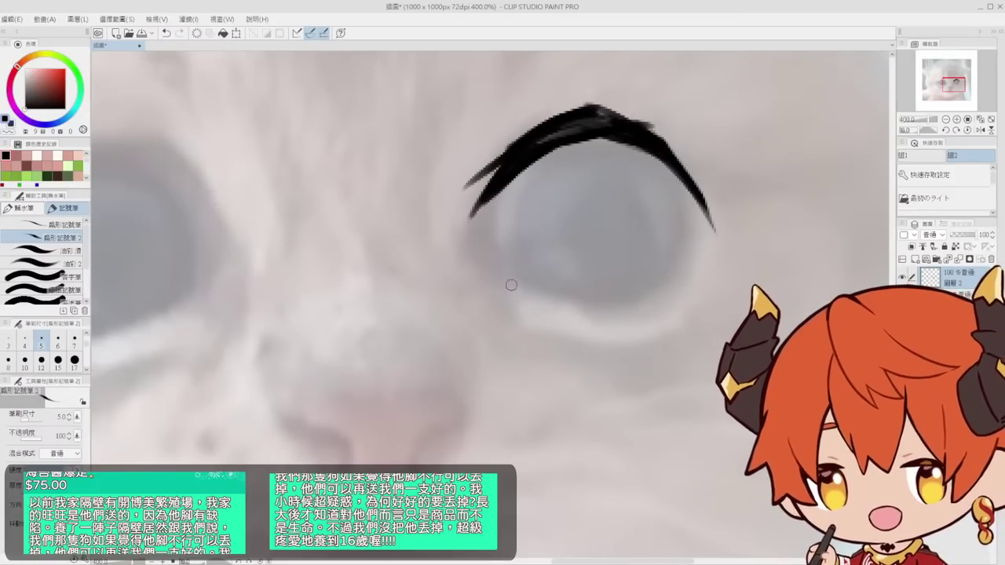
key(ctrl+z)
mouse_move(521, 291)
mouse_down()
mouse_move(629, 321)
mouse_move(619, 327)
mouse_move(664, 283)
mouse_up()
key(ctrl+z)
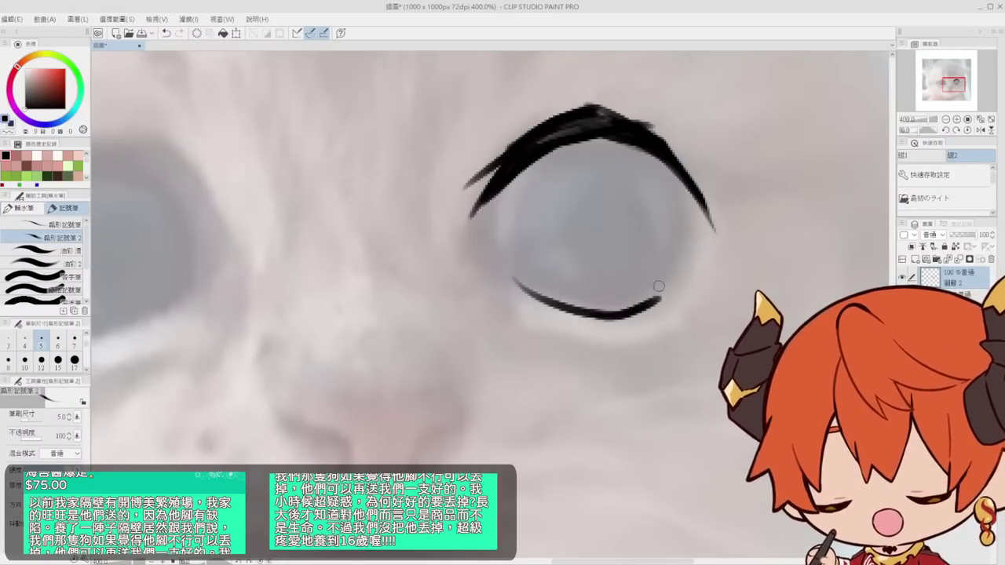
key(ctrl+z)
drag(613, 314, 681, 276)
Reshape the upper lid line into a rounder arch with the Liquify brush at size 50
key(e)
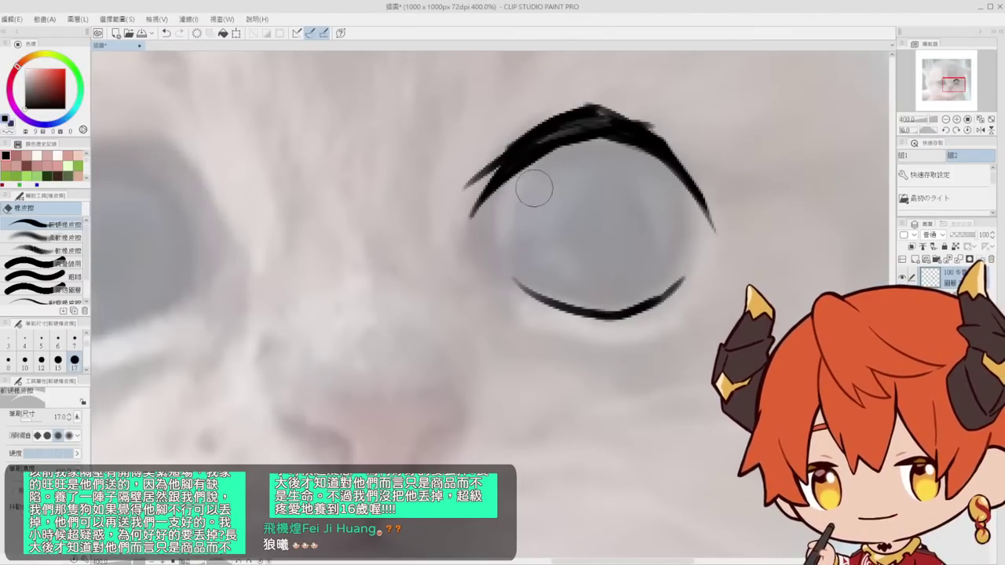
drag(475, 145, 467, 190)
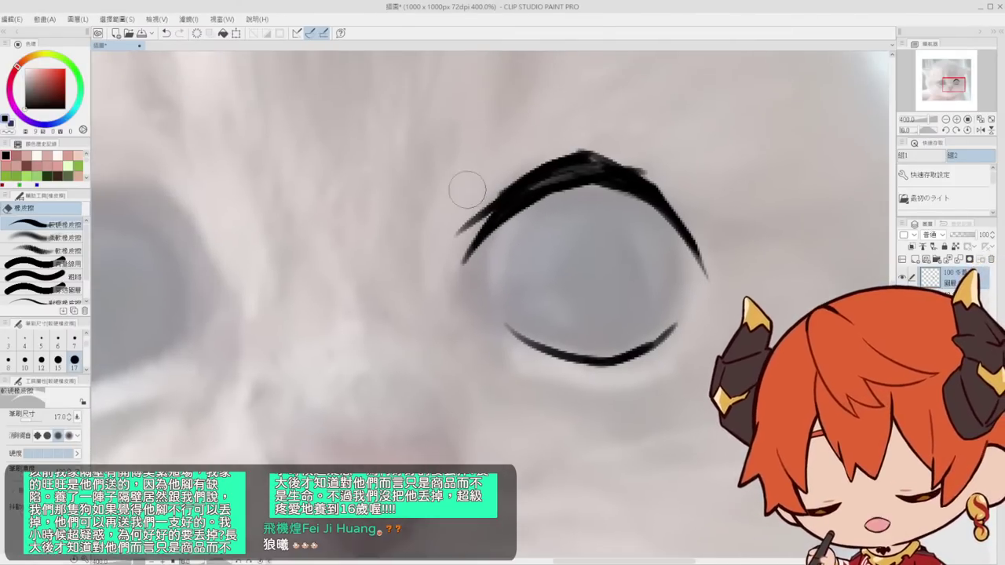
scroll(467, 190, down, 3)
key(j)
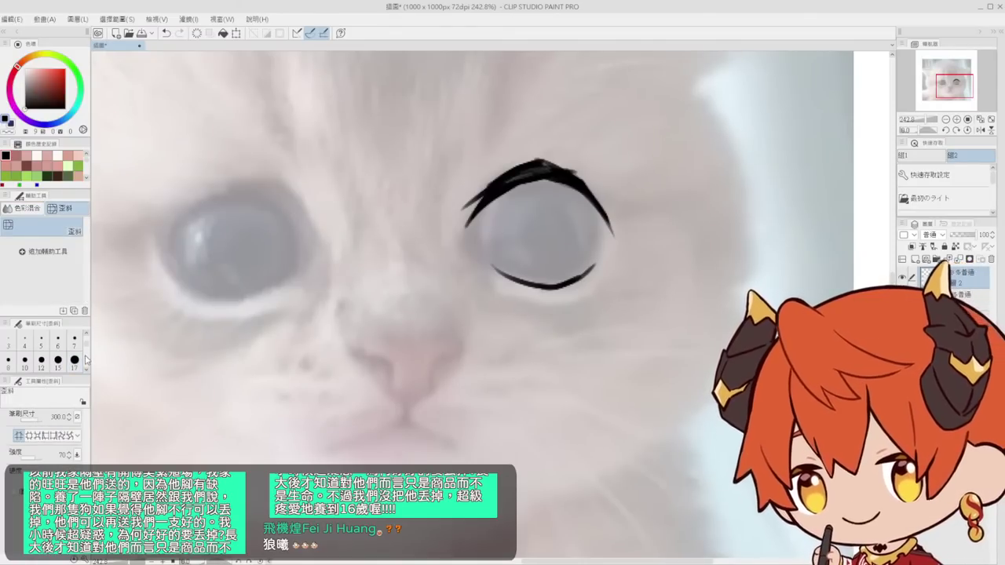
scroll(87, 359, down, 3)
click(75, 337)
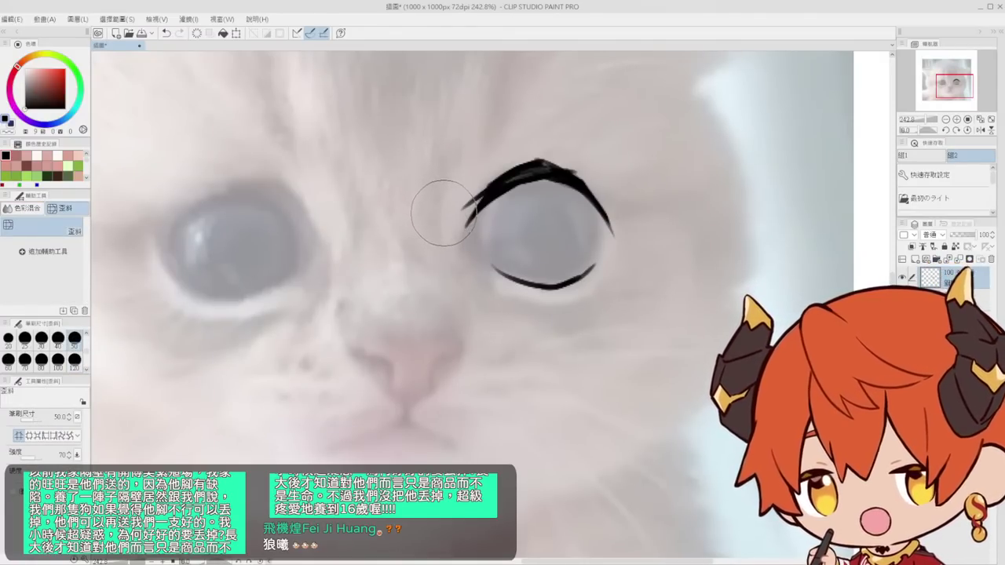
drag(443, 213, 456, 227)
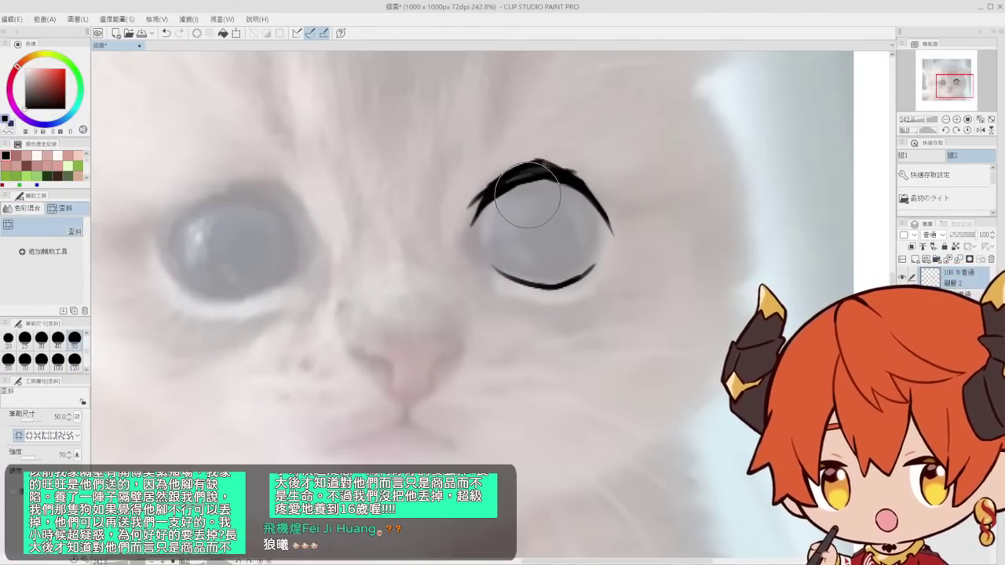
drag(527, 195, 527, 187)
drag(586, 203, 578, 192)
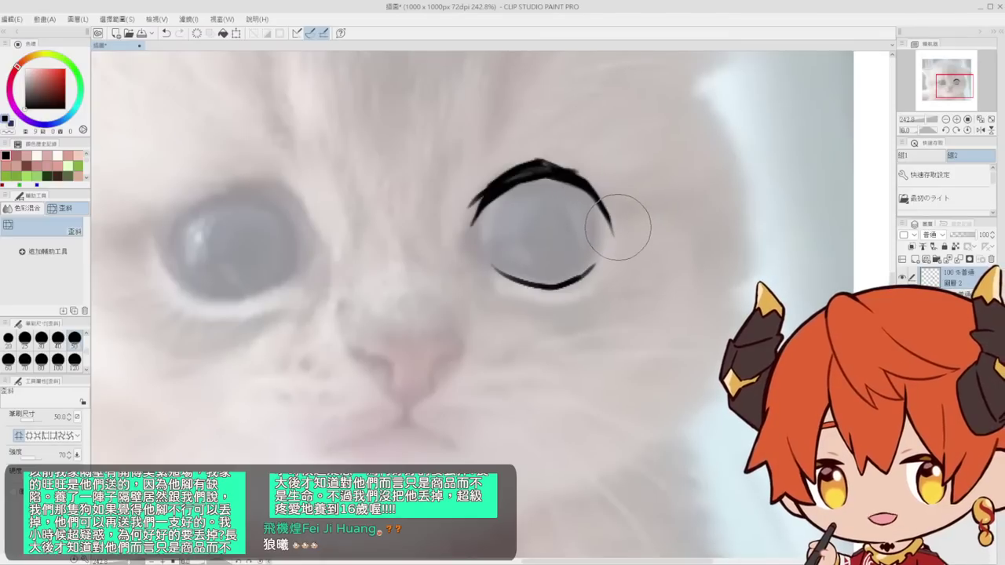
drag(617, 227, 622, 231)
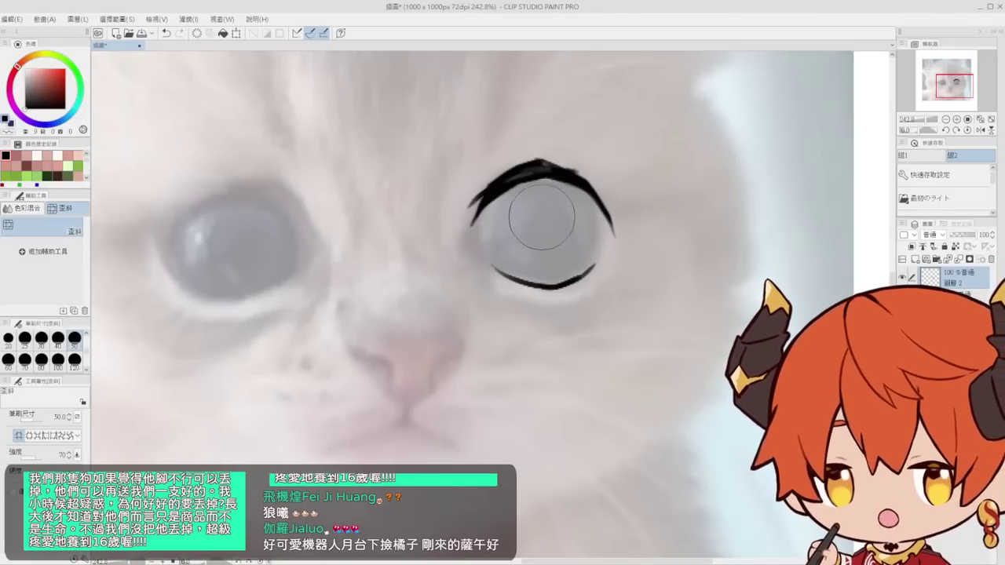
drag(556, 206, 563, 233)
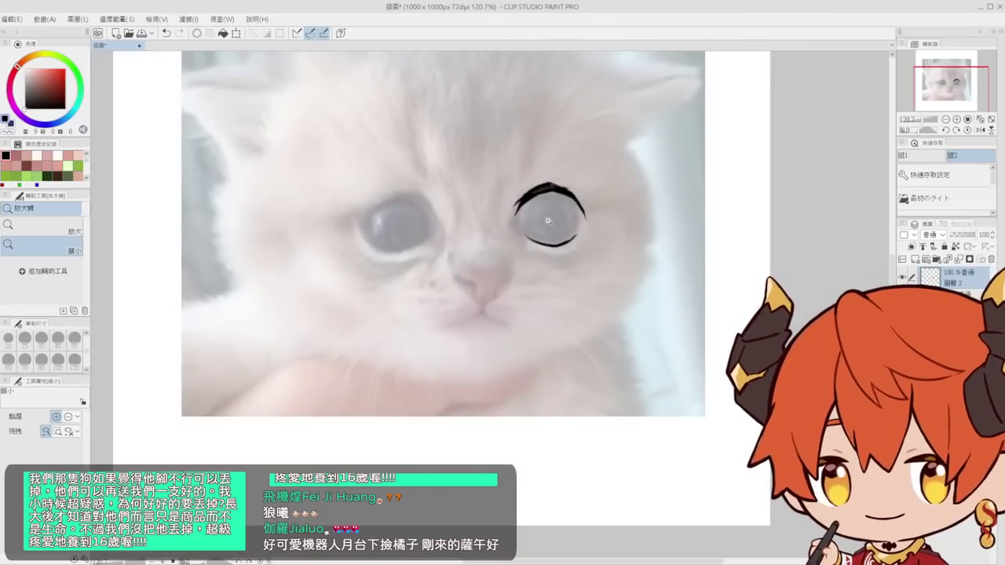
click(548, 221)
click(548, 222)
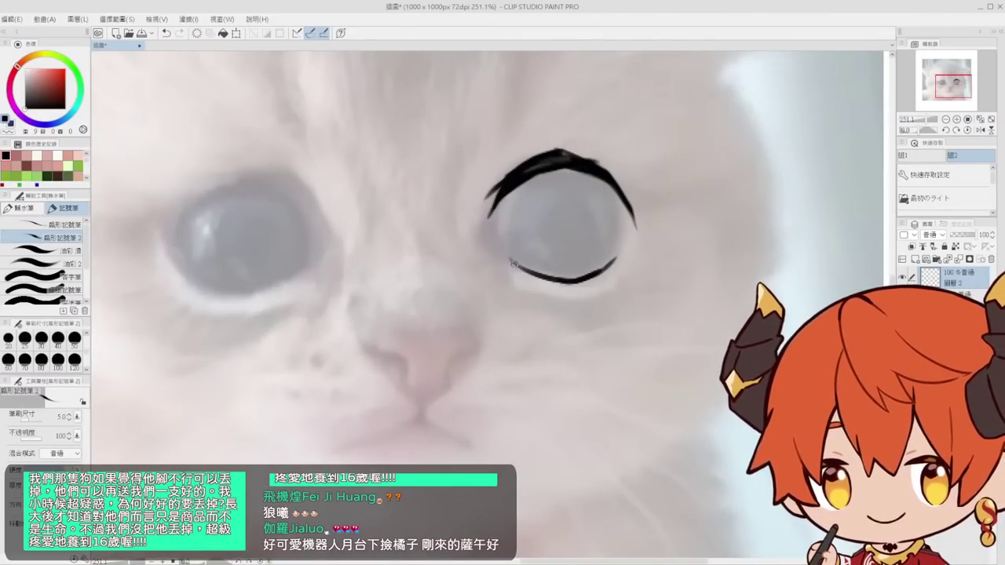
drag(509, 203, 563, 210)
drag(349, 205, 502, 194)
drag(502, 194, 394, 168)
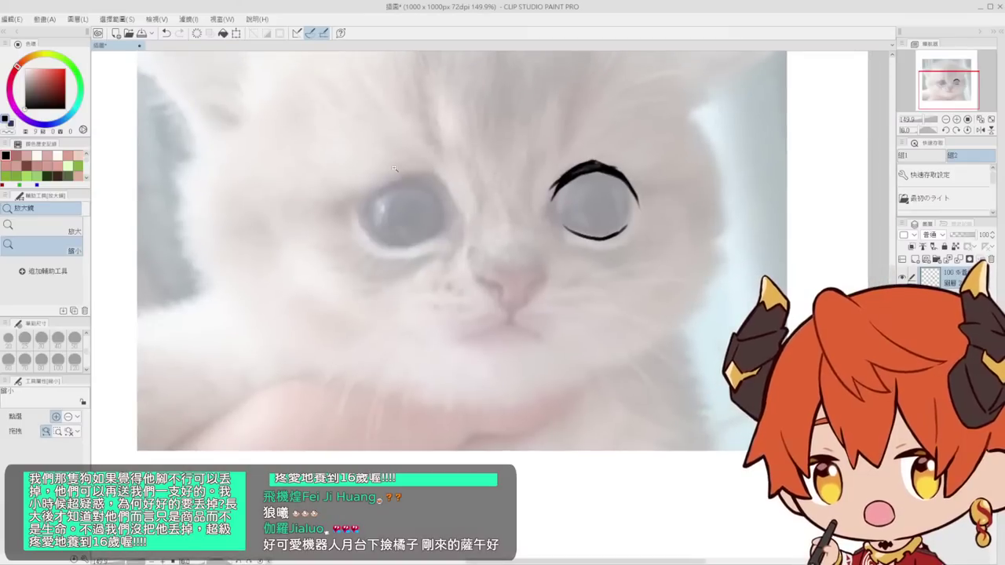
Draw a thick black arched upper lid line over the kitten's eye on the photo's left side with the size 5 marker
key(ctrl+z)
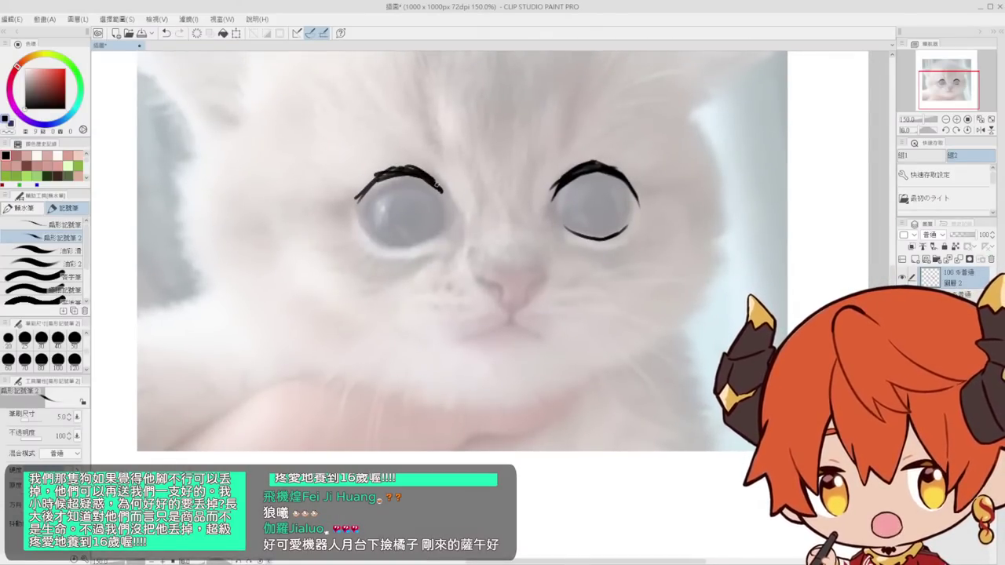
scroll(385, 179, up, 2)
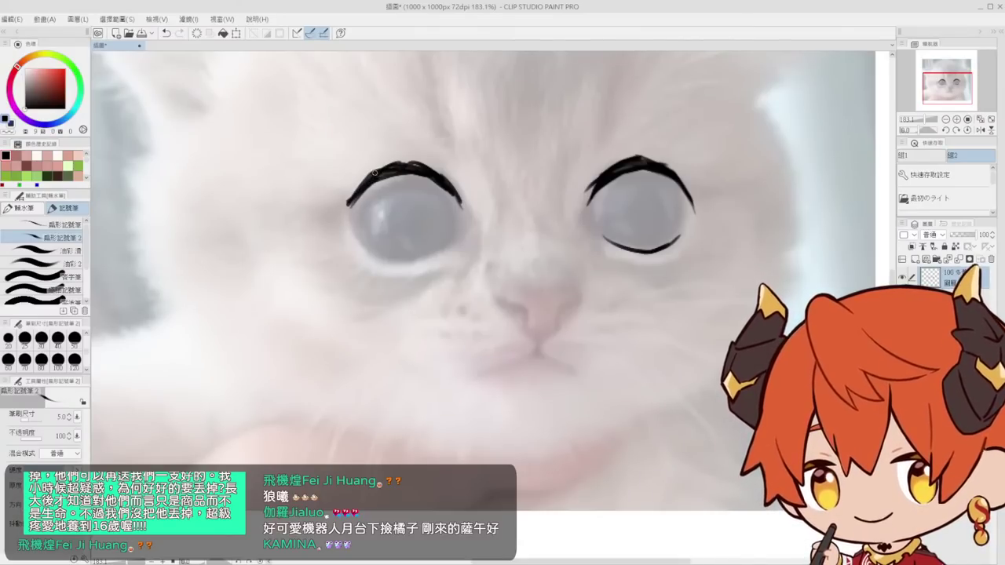
scroll(393, 165, up, 1)
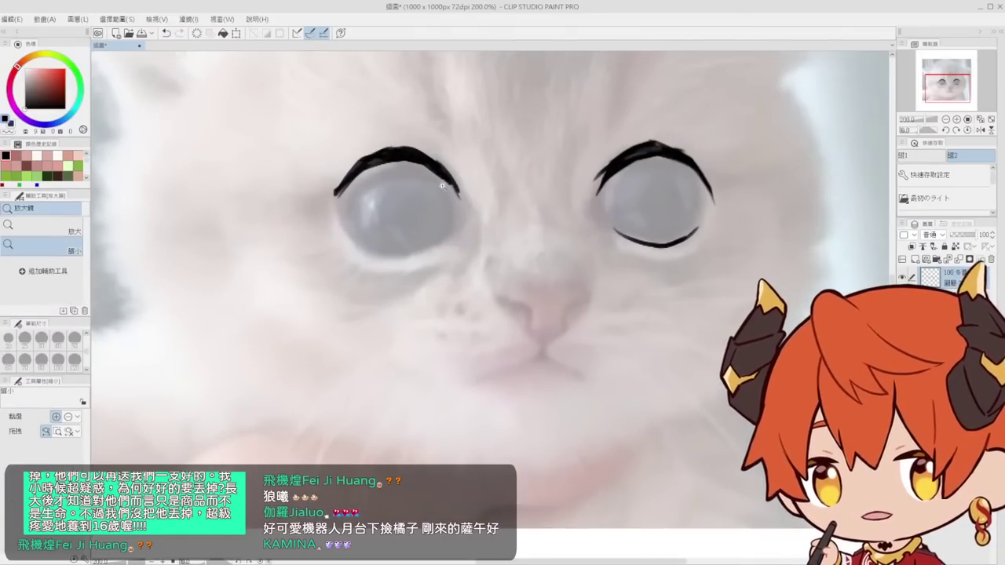
scroll(448, 179, up, 3)
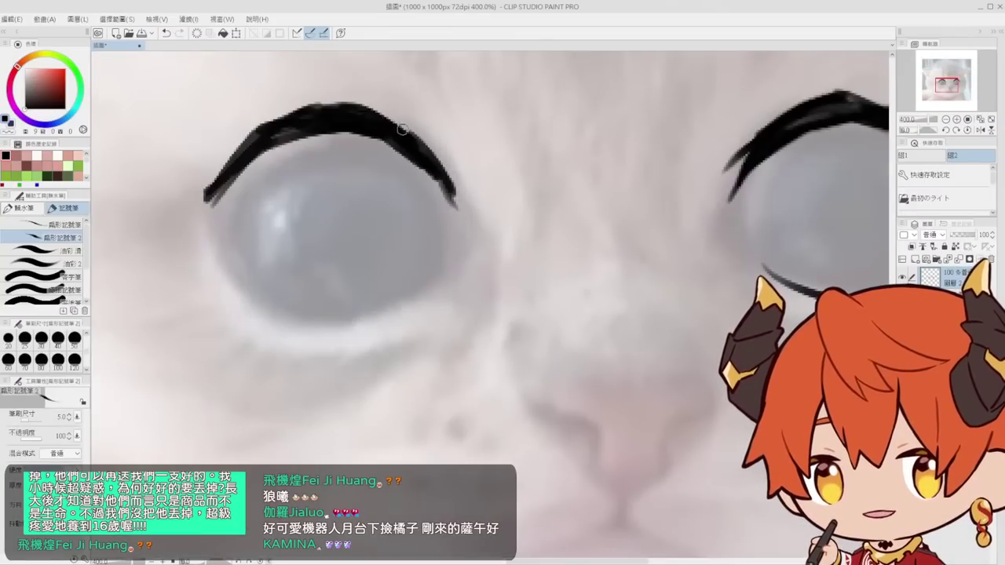
drag(399, 126, 464, 179)
Refine the ends of the left-side eye's upper lid line, tapering them with the eraser at size 10 and extending the outer tip with the marker
key(e)
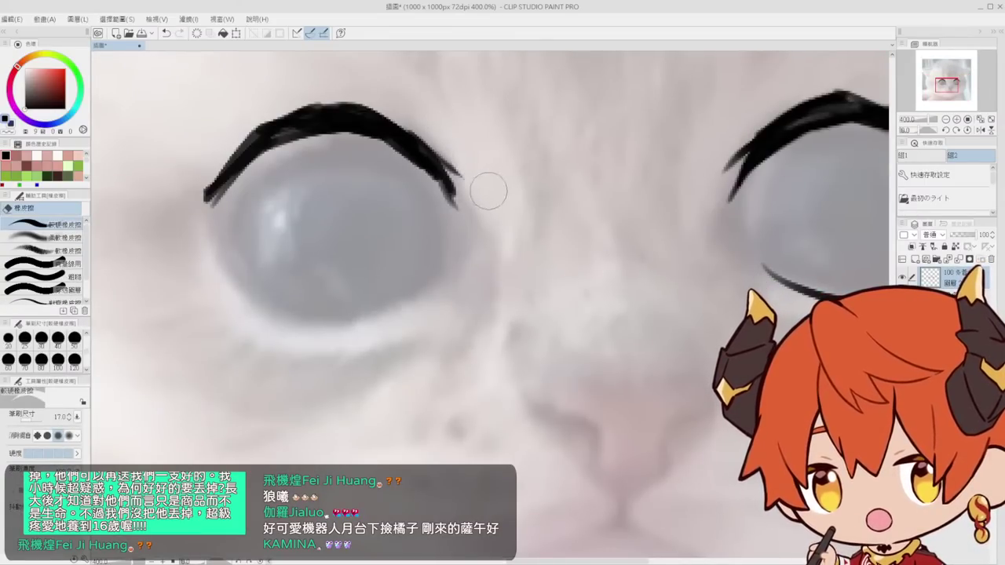
scroll(86, 355, up, 2)
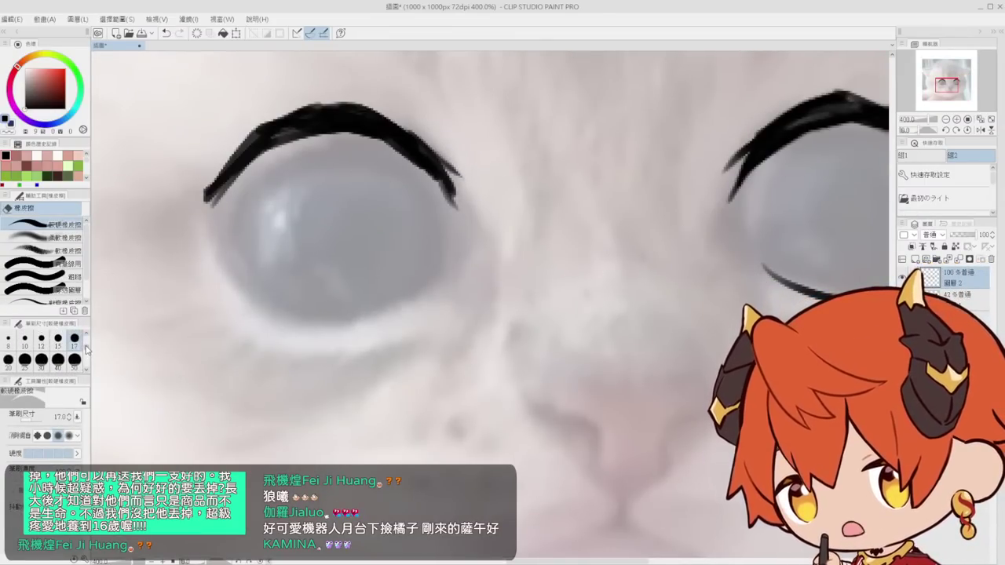
click(25, 344)
mouse_move(448, 179)
mouse_down()
mouse_move(454, 204)
mouse_move(392, 196)
mouse_move(408, 172)
mouse_up()
key(p)
key(ctrl+space)
key(e)
key(p)
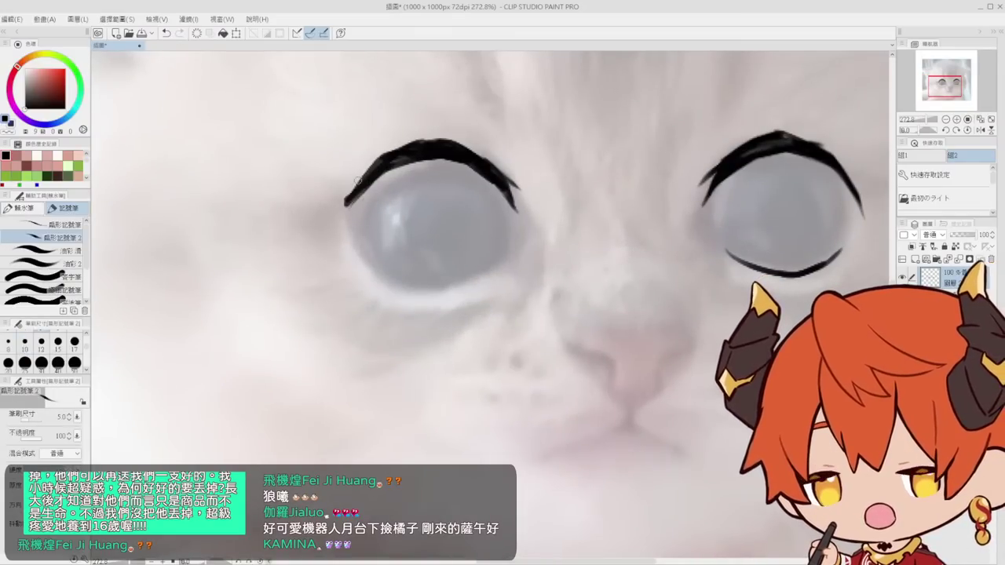
mouse_move(361, 185)
mouse_down()
mouse_move(385, 158)
mouse_move(337, 208)
mouse_up()
key(e)
key(ctrl+space)
drag(370, 144, 303, 149)
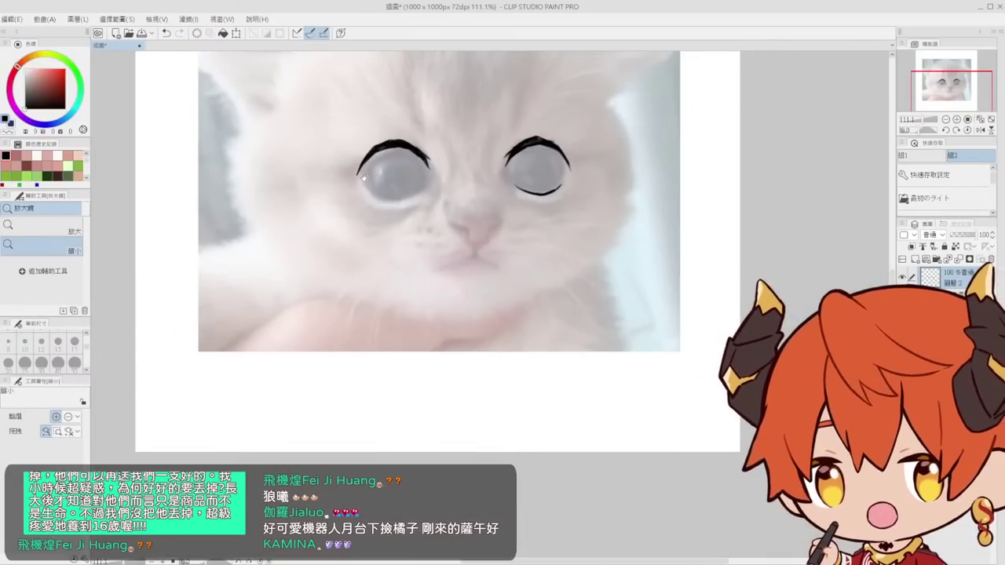
Draw a thin curved black lower lid line along the bottom edge of the left-side eye, redoing unsatisfactory strokes
mouse_move(443, 207)
mouse_down()
mouse_move(480, 224)
mouse_move(517, 210)
mouse_move(424, 212)
mouse_up()
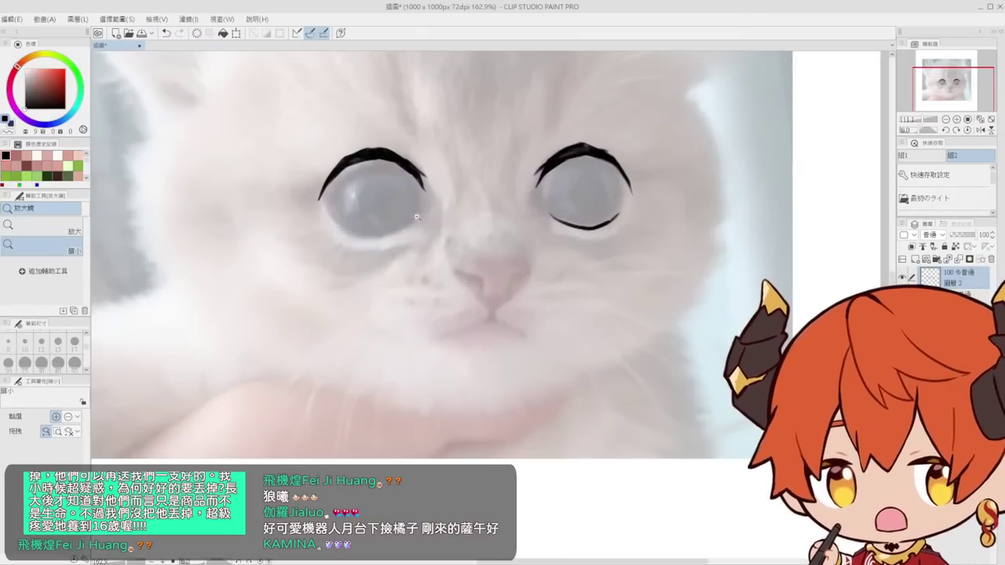
drag(367, 228, 415, 219)
key(p)
key(ctrl+z)
mouse_move(314, 216)
mouse_down()
mouse_move(391, 253)
mouse_move(380, 257)
mouse_move(392, 251)
mouse_up()
key(ctrl+z)
key(ctrl+z)
key(ctrl+z)
key(ctrl+z)
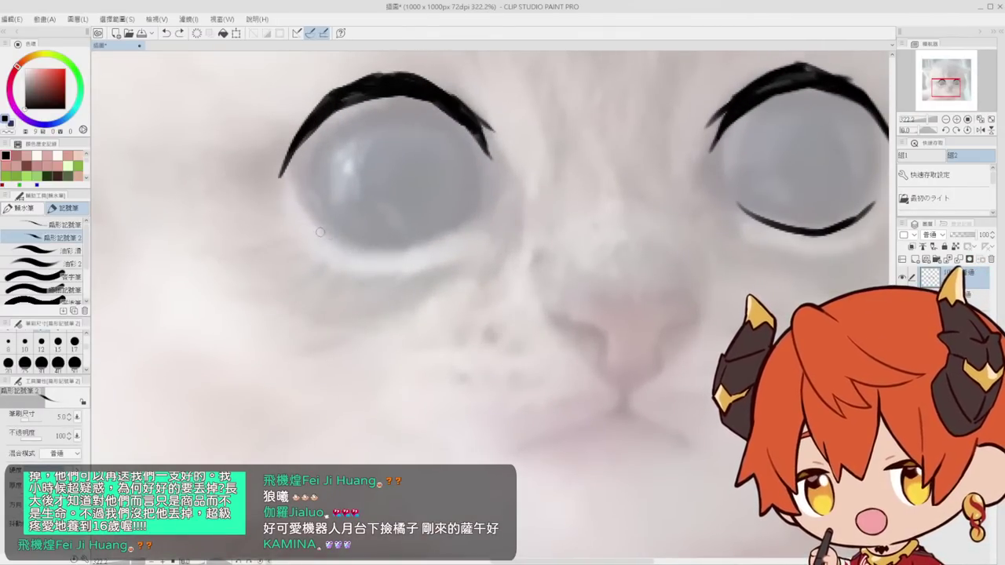
mouse_move(309, 220)
mouse_down()
mouse_move(407, 243)
mouse_move(400, 249)
mouse_move(467, 221)
mouse_move(452, 243)
mouse_move(481, 238)
mouse_up()
key(ctrl+z)
key(ctrl+z)
key(ctrl+space)
click(479, 221)
Trim and taper the ends of the left-side eye's lower lid line with the eraser
key(e)
key(ctrl+space)
drag(408, 238, 494, 236)
mouse_move(374, 242)
mouse_down()
mouse_move(403, 268)
mouse_move(443, 267)
mouse_move(307, 238)
mouse_up()
key(ctrl+space)
drag(560, 231, 658, 223)
click(553, 267)
Adjust the right-side eye's lower lid line with the Liquify brush at size 50 and thin it with the eraser at size 10
key(j)
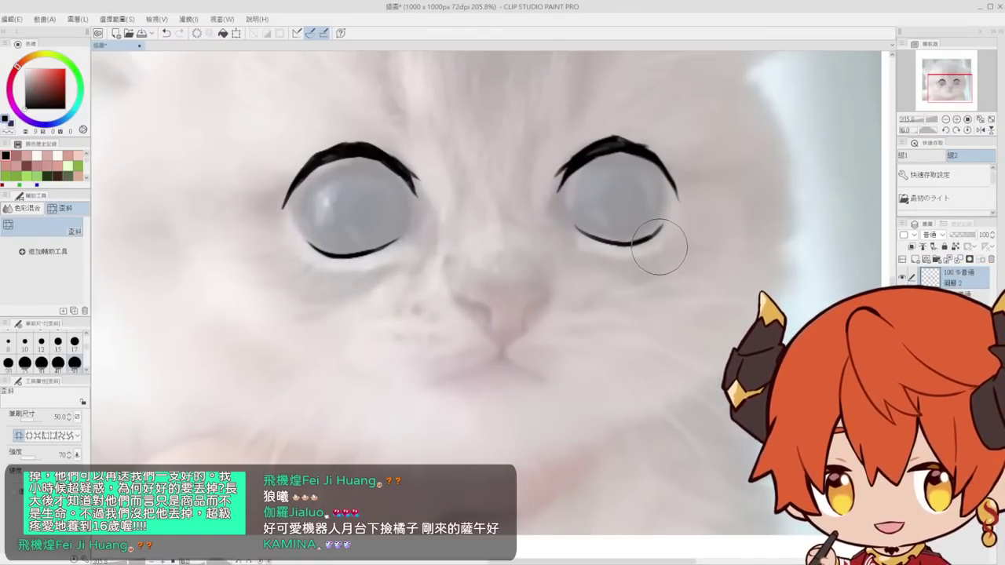
key(e)
scroll(659, 245, up, 3)
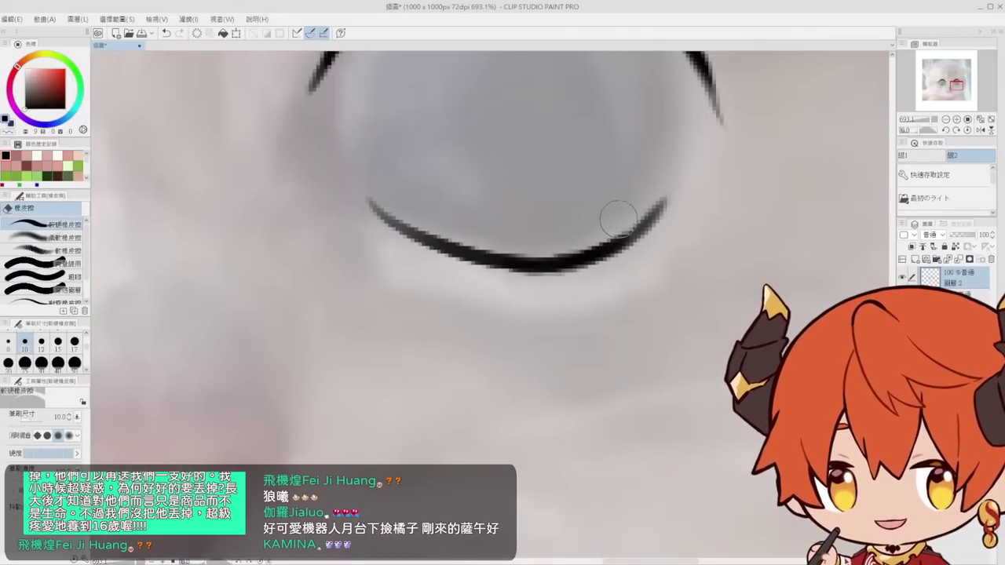
mouse_move(618, 218)
mouse_down()
mouse_move(603, 189)
mouse_move(637, 200)
mouse_move(612, 211)
mouse_up()
key(alt+space)
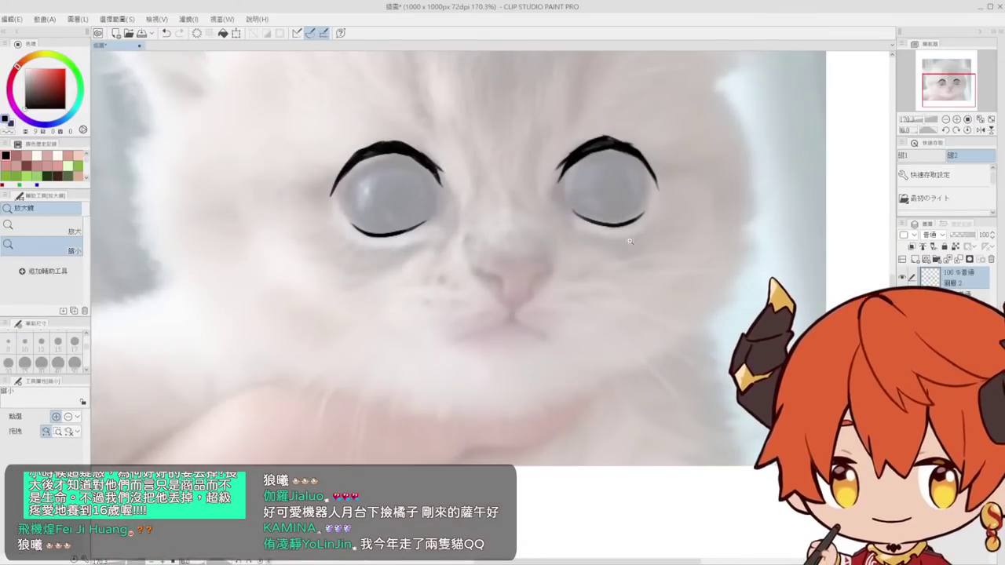
drag(601, 263, 592, 274)
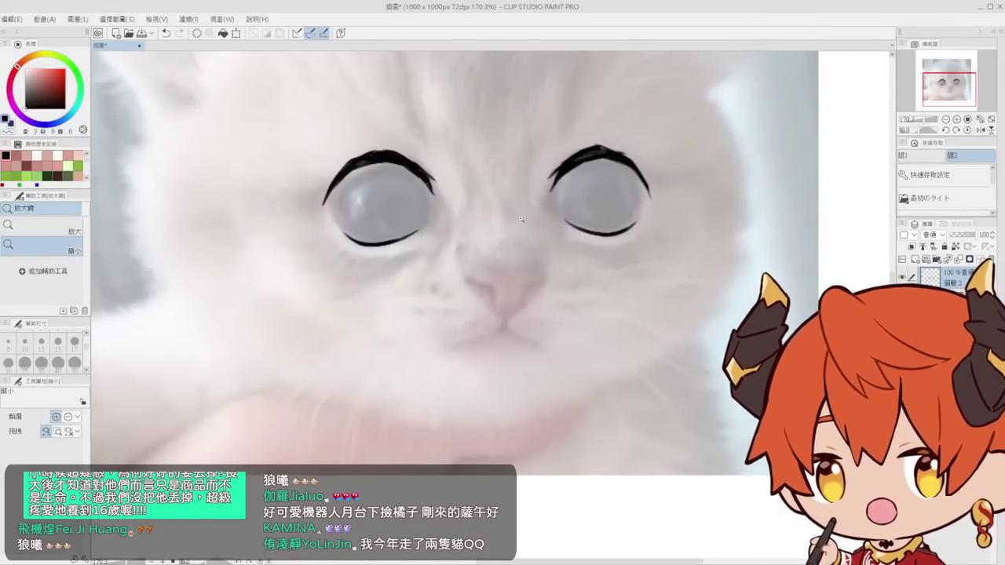
Draw the curved black iris edges between the lids of the left-side eye, redoing unsatisfactory strokes
drag(371, 178, 385, 178)
mouse_move(371, 159)
mouse_down()
mouse_move(359, 248)
mouse_move(376, 270)
mouse_move(362, 259)
mouse_up()
key(ctrl+z)
key(ctrl+z)
key(ctrl+z)
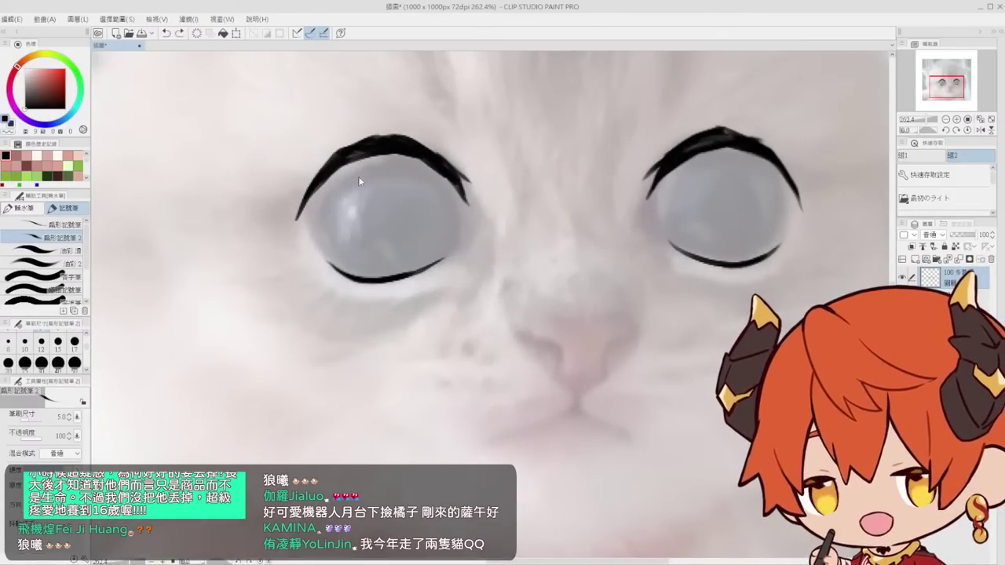
mouse_move(354, 161)
mouse_down()
mouse_move(345, 218)
mouse_move(352, 245)
mouse_move(382, 276)
mouse_move(449, 199)
mouse_move(451, 230)
mouse_up()
key(ctrl+z)
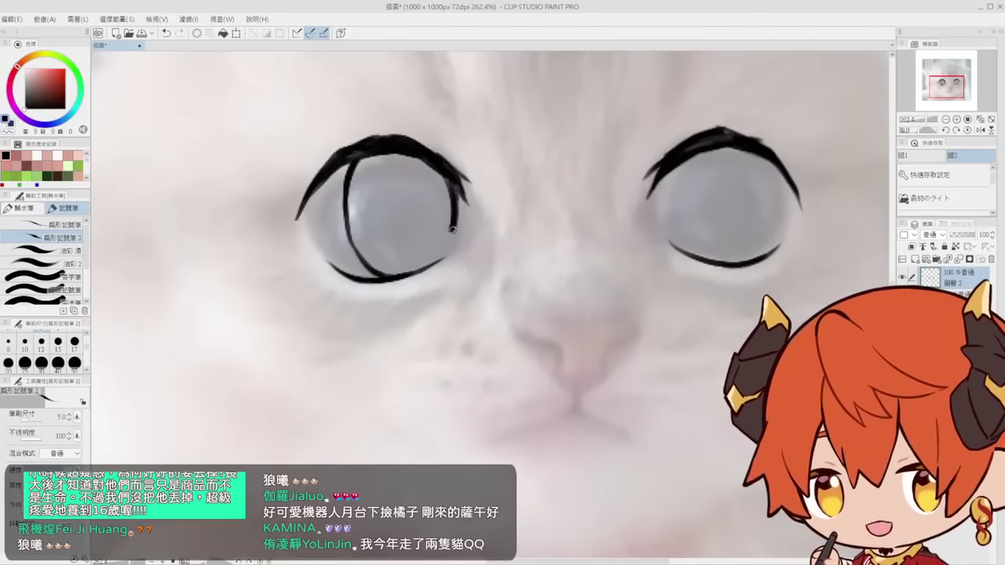
Draw the curved inner iris edge from upper to lower lid in the right-side eye, redoing strokes until it fits
scroll(436, 256, down, 5)
scroll(538, 205, up, 4)
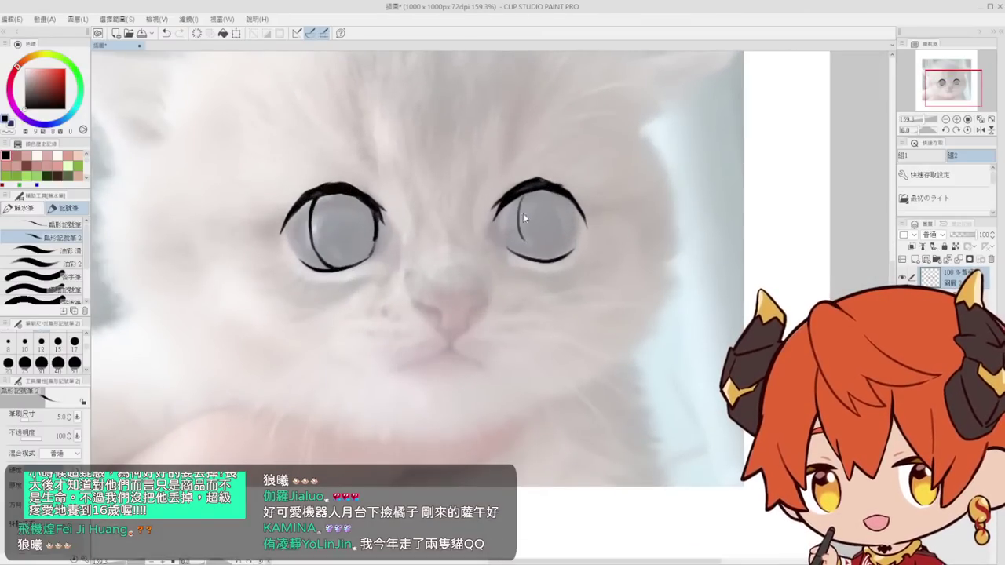
key(ctrl+z)
mouse_move(513, 198)
mouse_down()
mouse_move(521, 255)
mouse_move(577, 229)
mouse_move(551, 268)
mouse_up()
key(ctrl+z)
key(ctrl+z)
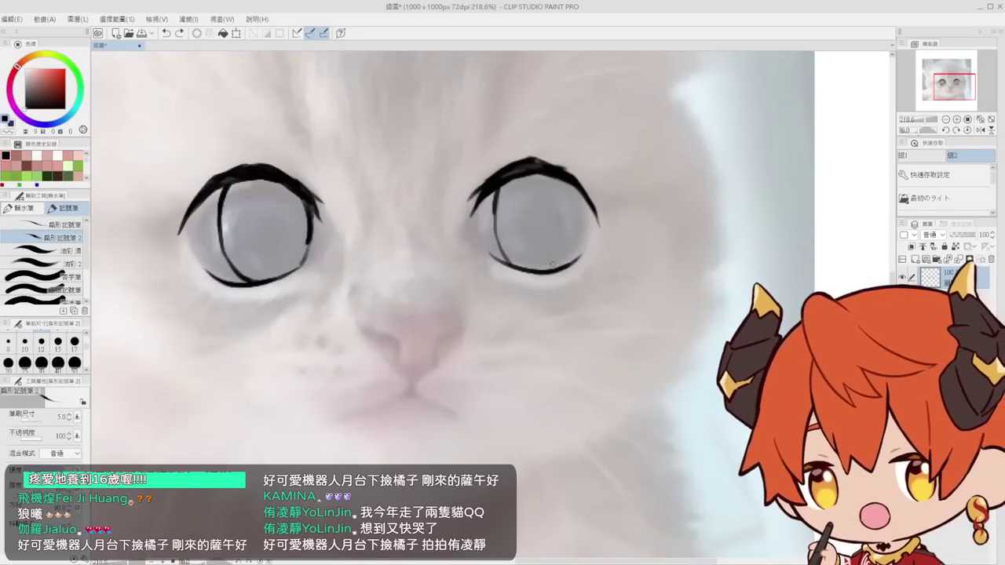
drag(579, 227, 551, 268)
key(ctrl+z)
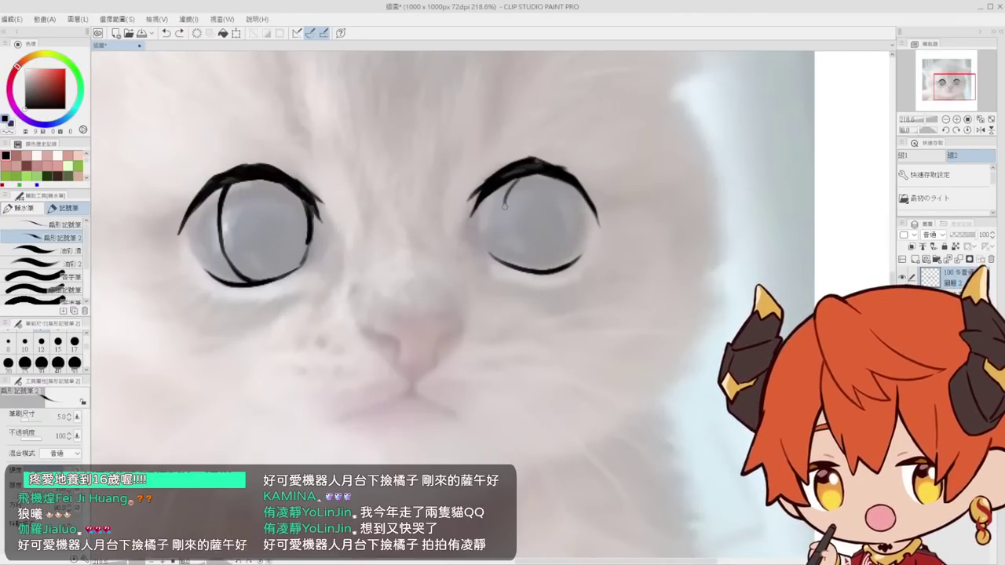
key(ctrl+z)
mouse_move(505, 211)
mouse_down()
mouse_move(512, 187)
mouse_move(503, 216)
mouse_up()
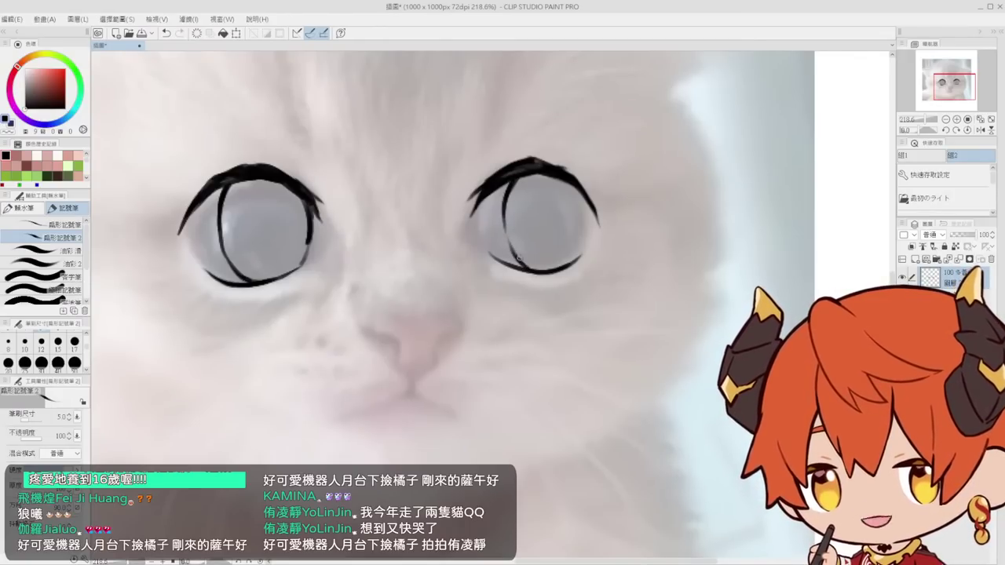
Draw the outer iris edge of the right-side eye and join it to the upper lid line
scroll(581, 263, up, 3)
mouse_move(562, 263)
mouse_down()
mouse_move(585, 151)
mouse_move(589, 181)
mouse_move(566, 231)
mouse_move(591, 187)
mouse_move(598, 217)
mouse_up()
scroll(598, 219, down, 3)
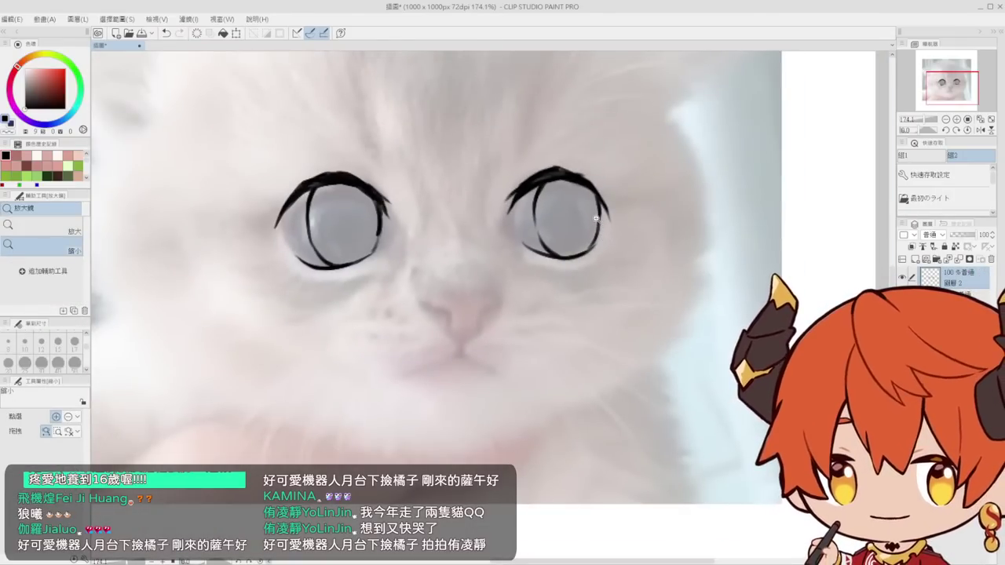
scroll(598, 198, up, 3)
drag(578, 175, 590, 206)
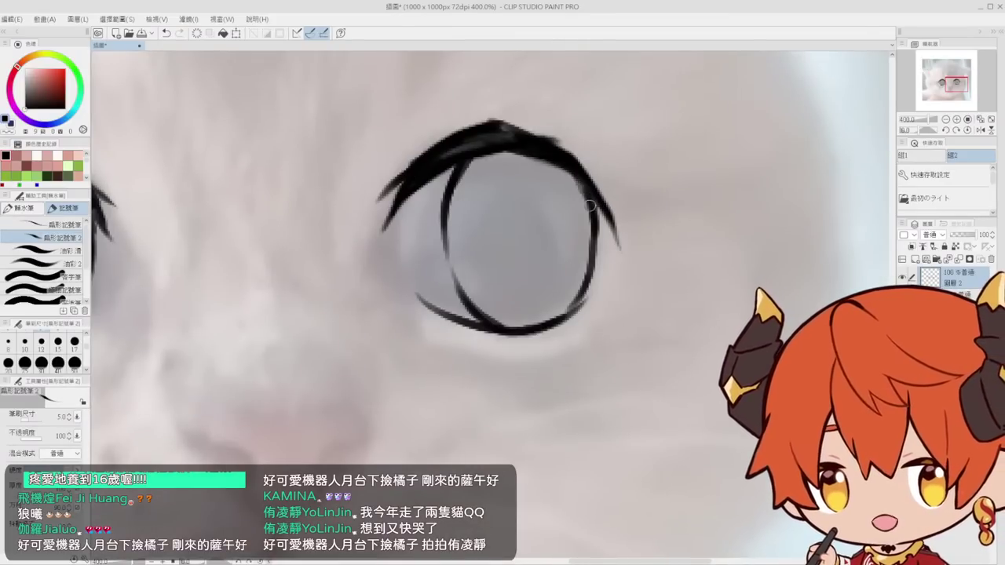
Refine the iris edge nearest the nose in the left-side eye with the marker and the size 10 eraser
scroll(590, 228, down, 4)
mouse_move(409, 222)
mouse_down()
mouse_move(451, 214)
mouse_move(417, 205)
mouse_move(431, 272)
mouse_up()
key(e)
key(p)
key(e)
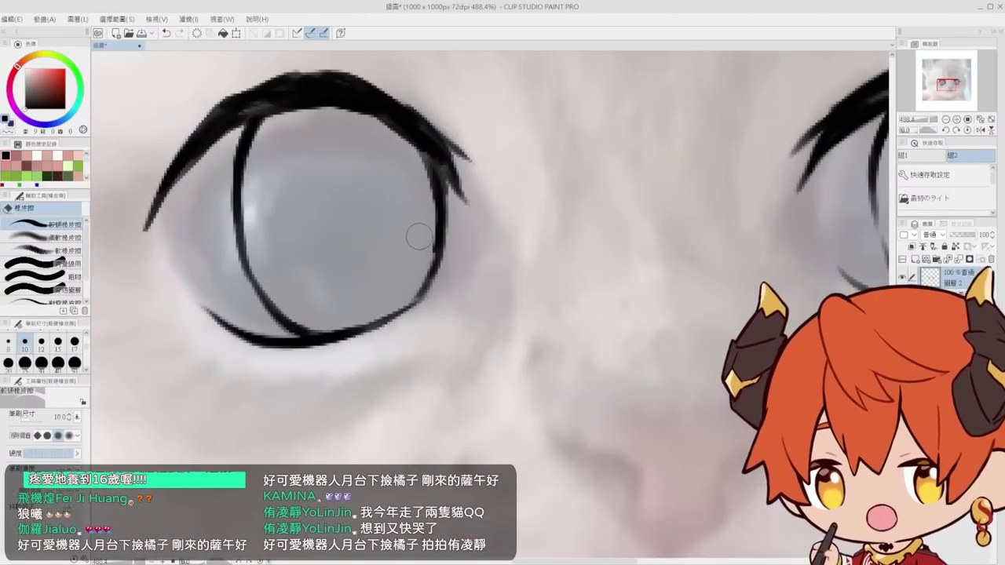
mouse_move(420, 236)
mouse_down()
mouse_move(423, 248)
mouse_move(385, 226)
mouse_up()
Thicken and smooth the upper lid line of the right-side eye with marker strokes
key(alt+space)
mouse_move(603, 178)
mouse_down()
mouse_move(609, 184)
mouse_move(591, 189)
mouse_up()
key(p)
key(alt+space)
click(585, 190)
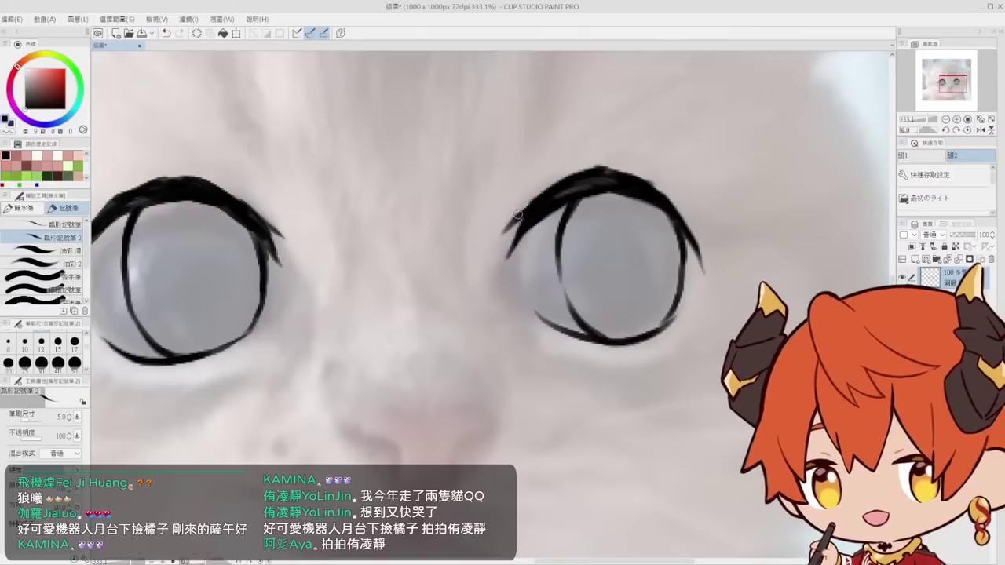
alt+click(615, 177)
click(616, 177)
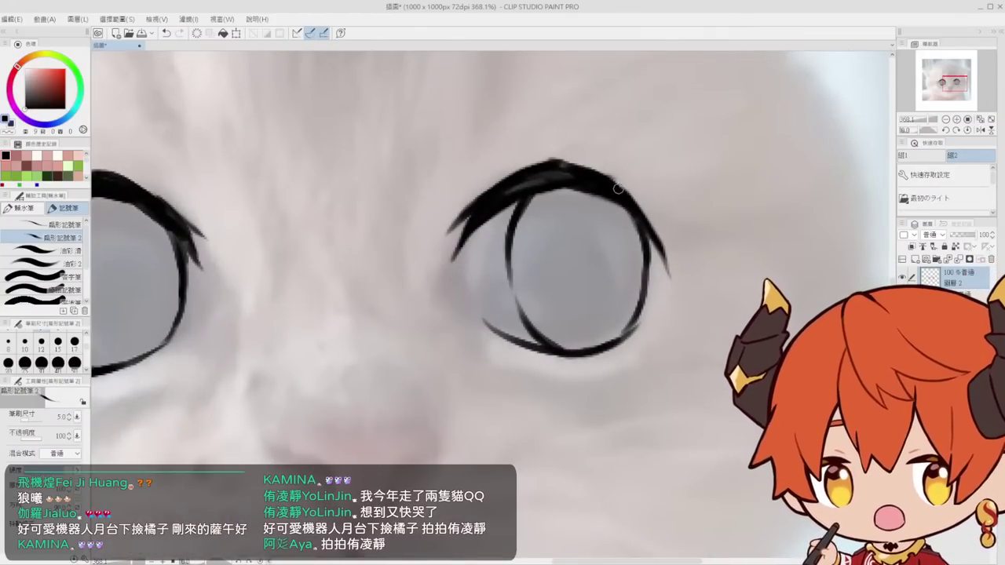
drag(616, 186, 645, 226)
alt+click(618, 205)
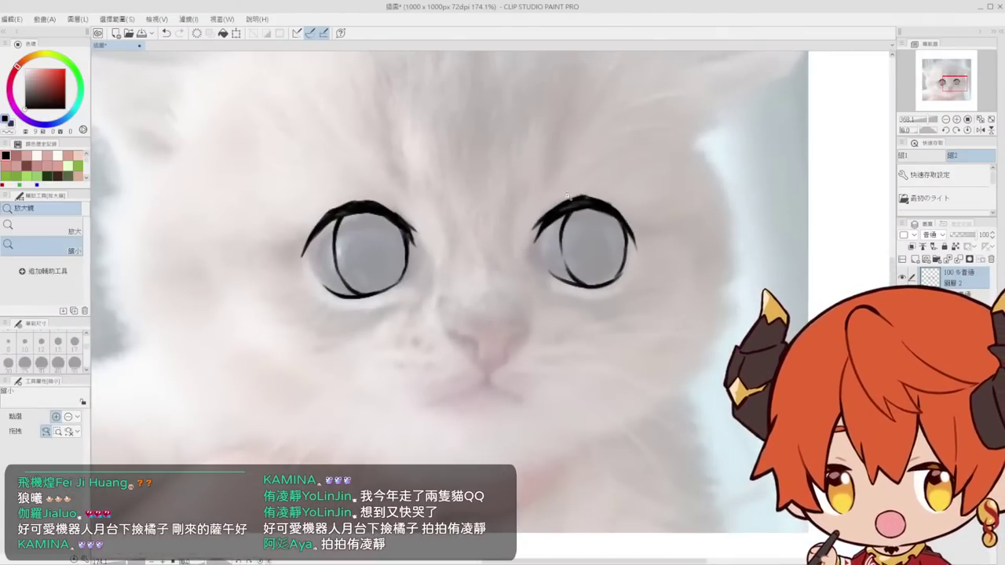
click(582, 216)
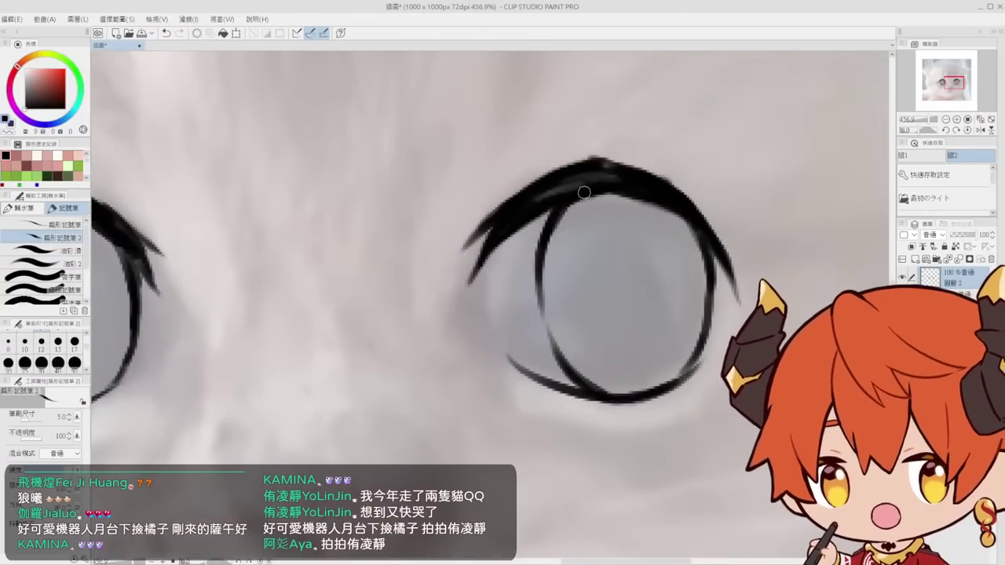
mouse_move(612, 179)
mouse_down()
mouse_move(530, 201)
mouse_move(614, 178)
mouse_up()
Touch up the upper lid line of the left-side eye with the marker
alt+click(562, 179)
click(323, 187)
mouse_move(311, 246)
mouse_down()
mouse_move(382, 191)
mouse_move(449, 220)
mouse_up()
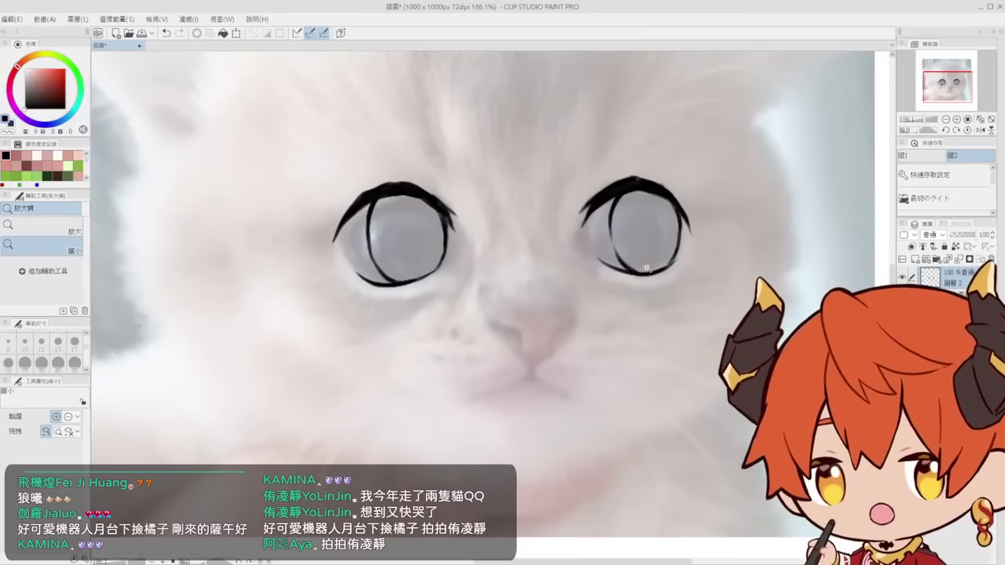
mouse_move(637, 274)
mouse_down()
mouse_move(599, 269)
mouse_move(627, 253)
mouse_up()
Clean up the lower lid ends and outer corner of the right-side eye with the eraser and marker
key(e)
mouse_move(540, 241)
mouse_down()
mouse_move(590, 265)
mouse_move(591, 245)
mouse_move(582, 266)
mouse_move(571, 263)
mouse_up()
key(ctrl+space)
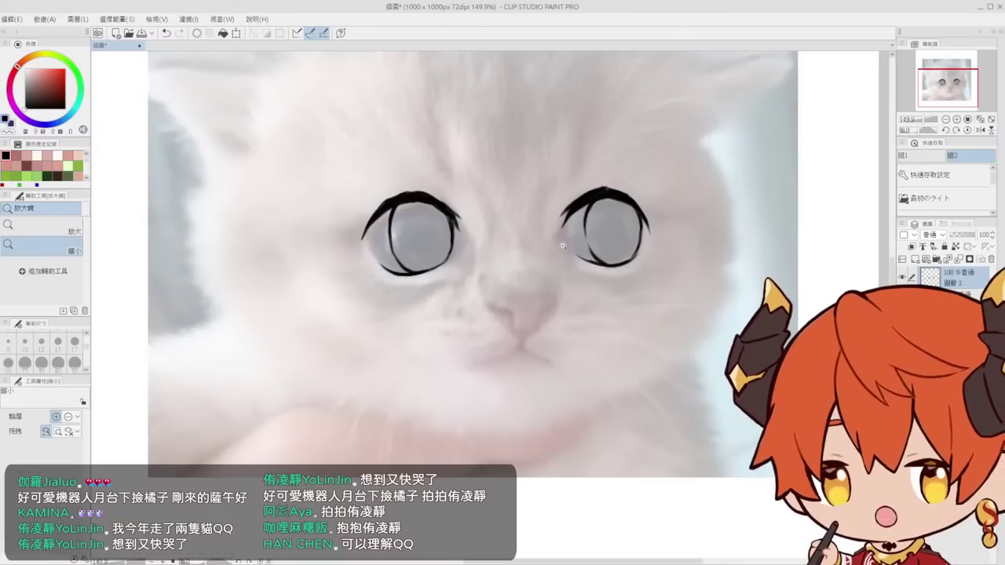
drag(639, 254, 684, 253)
mouse_move(598, 256)
mouse_down()
mouse_move(615, 222)
mouse_move(634, 224)
mouse_move(624, 248)
mouse_move(649, 244)
mouse_up()
key(p)
mouse_move(657, 206)
mouse_down()
mouse_move(613, 208)
mouse_move(684, 208)
mouse_up()
key(e)
key(ctrl+space)
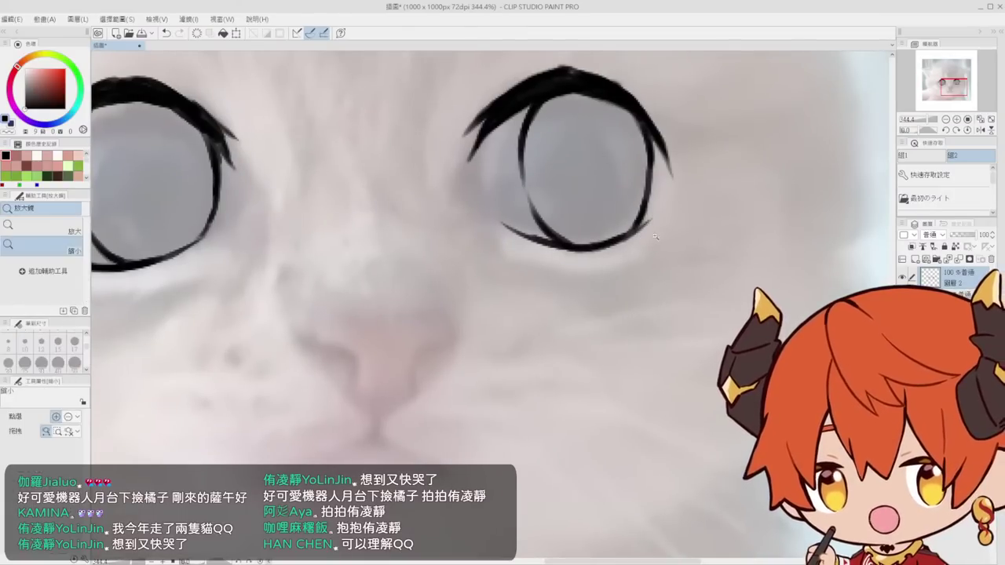
drag(668, 258, 633, 260)
click(667, 262)
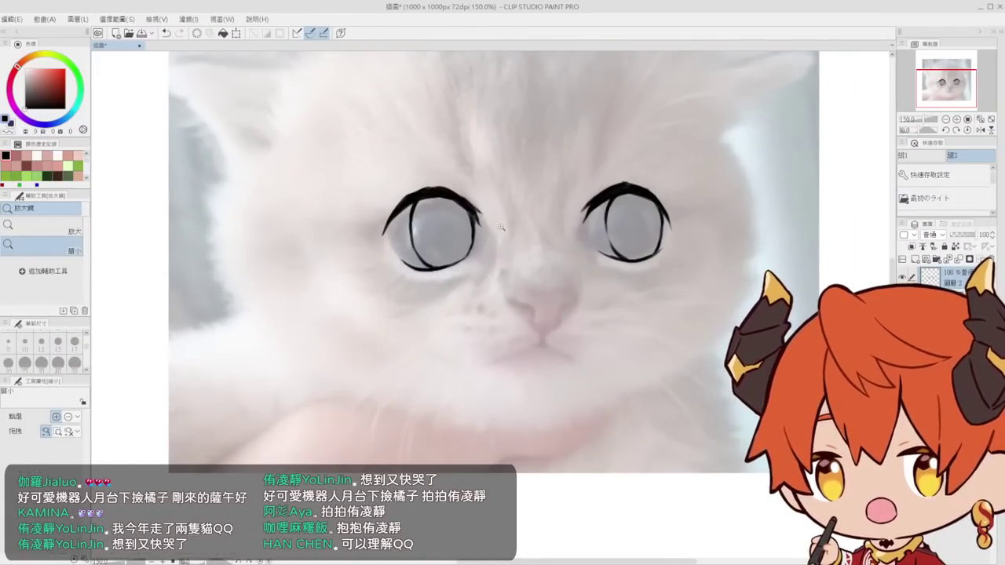
Smooth the inner edge of the left-side eye's upper lid line with the eraser at size 10
drag(416, 196, 422, 206)
key(e)
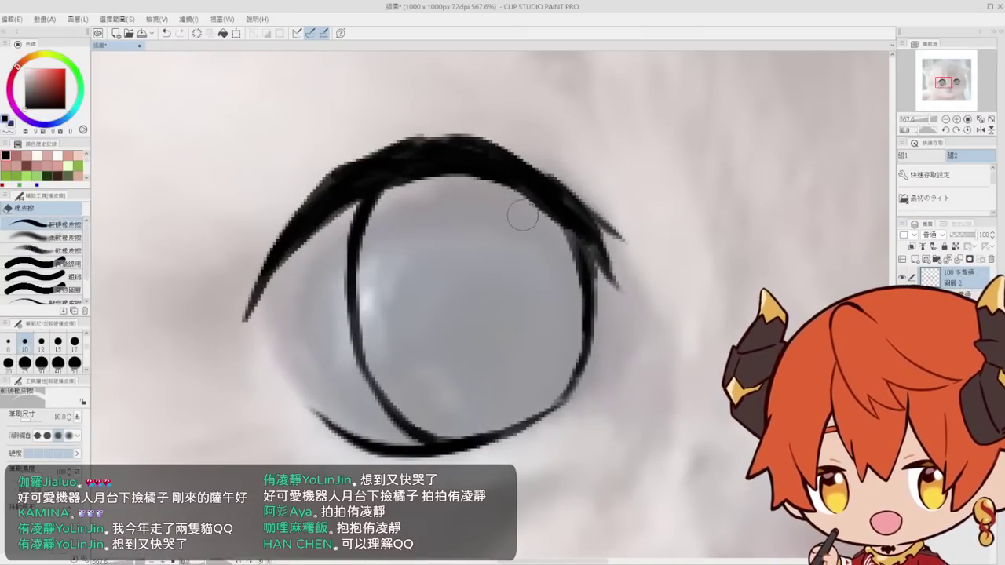
key(ctrl+space)
drag(539, 226, 502, 226)
drag(612, 209, 500, 199)
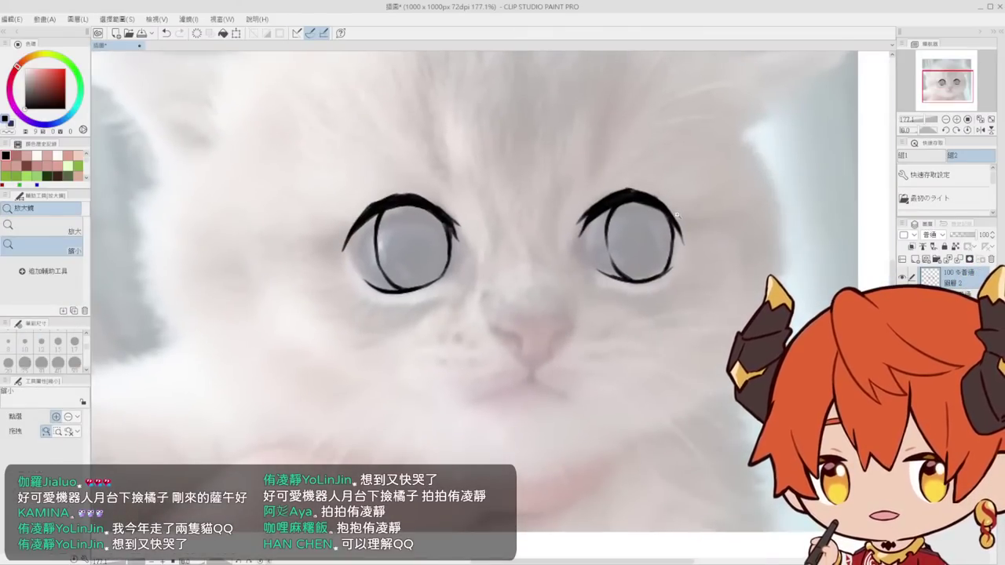
Draw a thin crease line above the inner half of the right-side eye's upper lid with the marker
mouse_move(655, 200)
mouse_down()
mouse_move(529, 194)
mouse_move(554, 196)
mouse_move(536, 196)
mouse_move(580, 169)
mouse_up()
key(p)
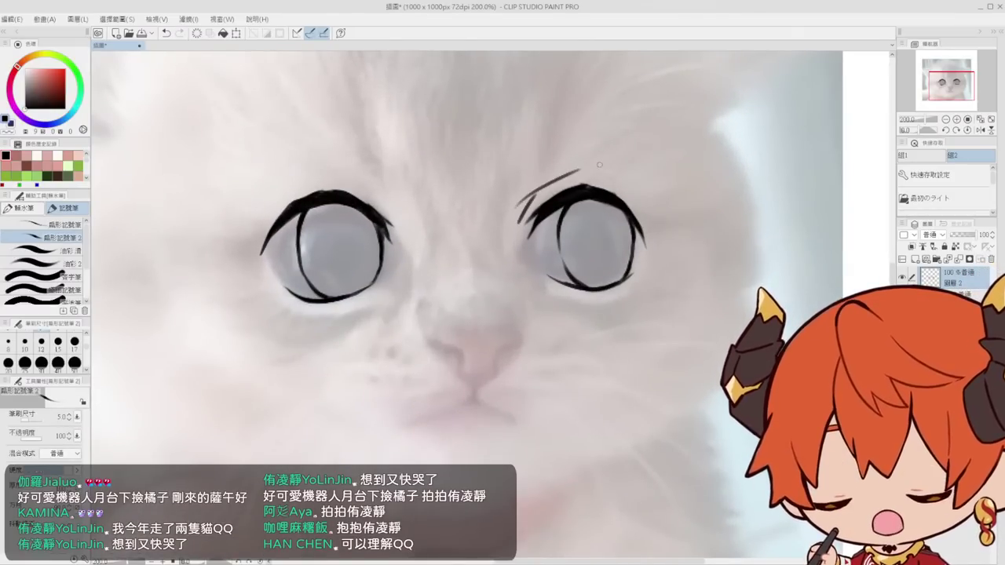
key(ctrl+z)
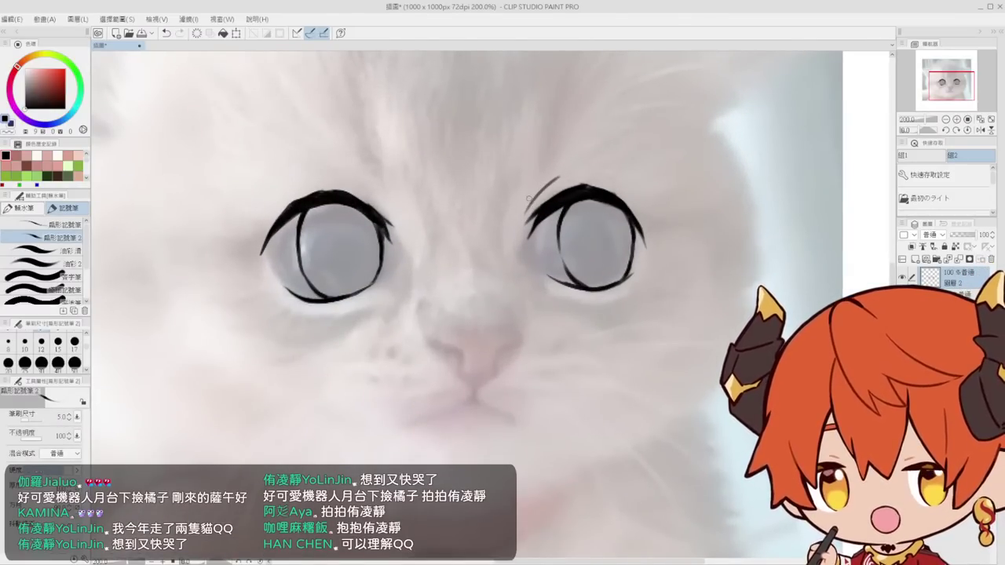
key(ctrl+space)
drag(529, 199, 643, 144)
key(e)
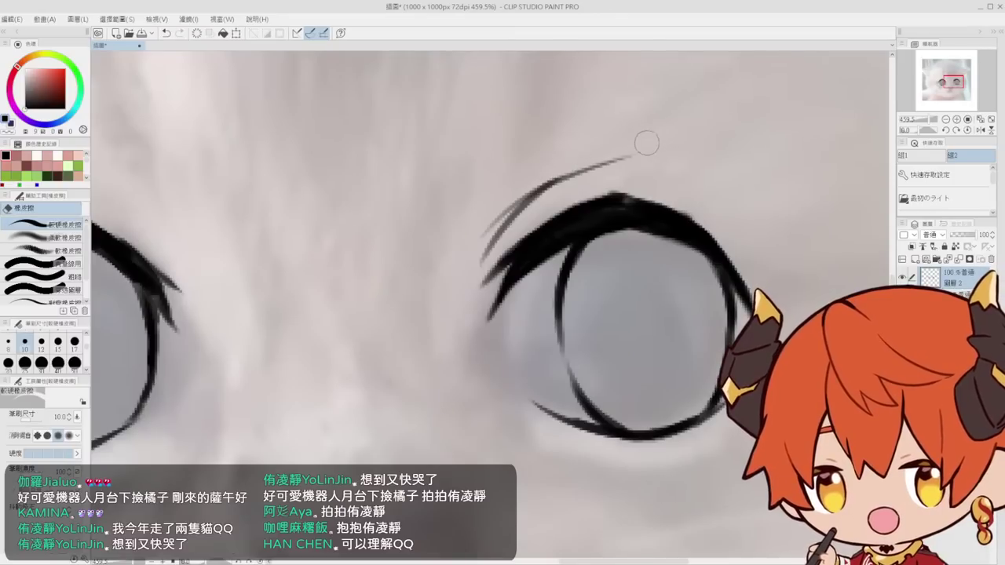
key(slash)
click(547, 220)
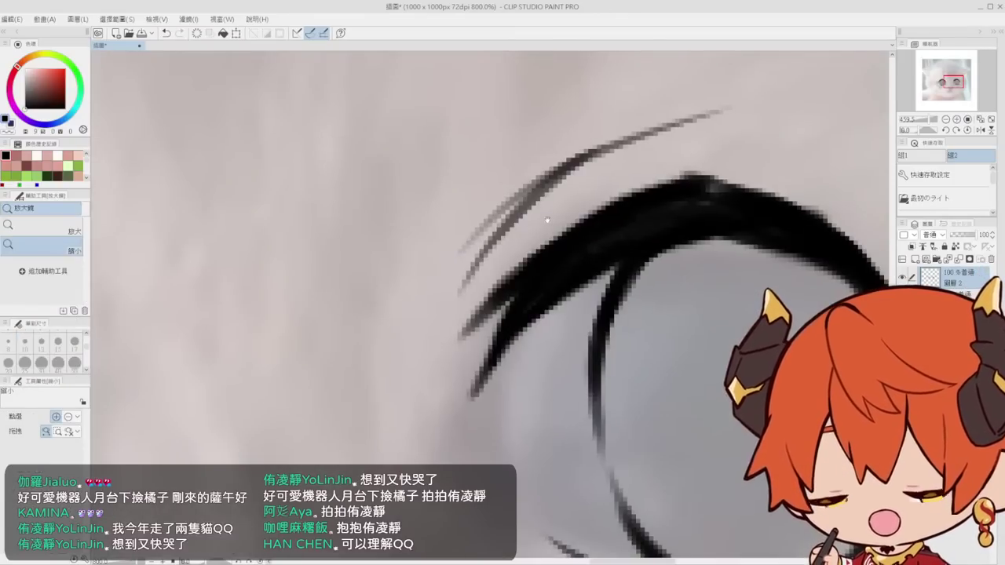
drag(593, 182, 528, 247)
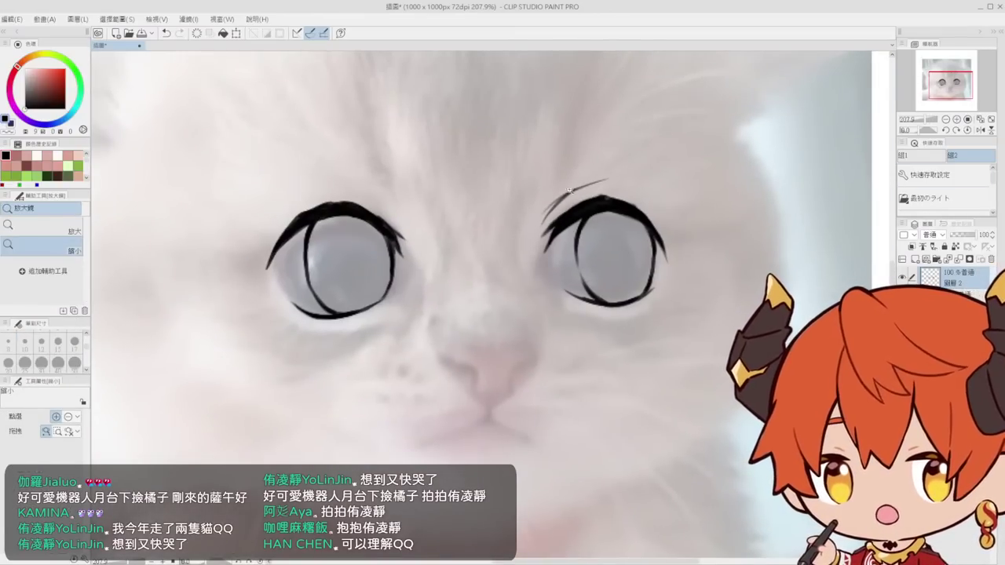
Draw a matching thin crease line above the left-side eye's upper lid with the marker
click(380, 192)
key(p)
drag(304, 177, 396, 201)
key(ctrl+z)
drag(292, 181, 423, 223)
key(ctrl+z)
key(e)
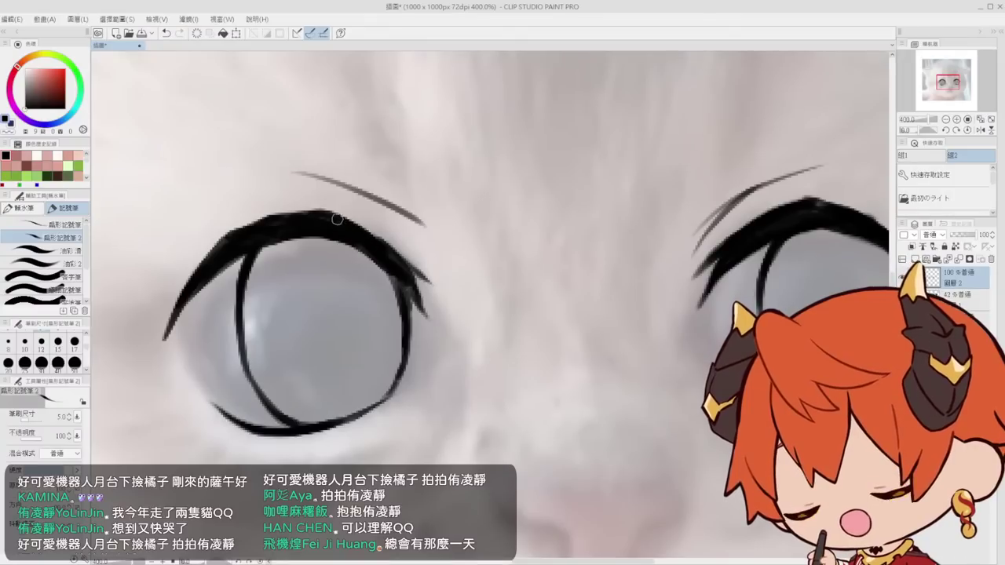
Extend the inner end of the left-side eye's crease line with a short downward stroke and tidy it with the eraser
drag(336, 219, 380, 241)
key(ctrl+z)
drag(390, 204, 436, 259)
key(ctrl+z)
key(ctrl+z)
drag(384, 203, 442, 269)
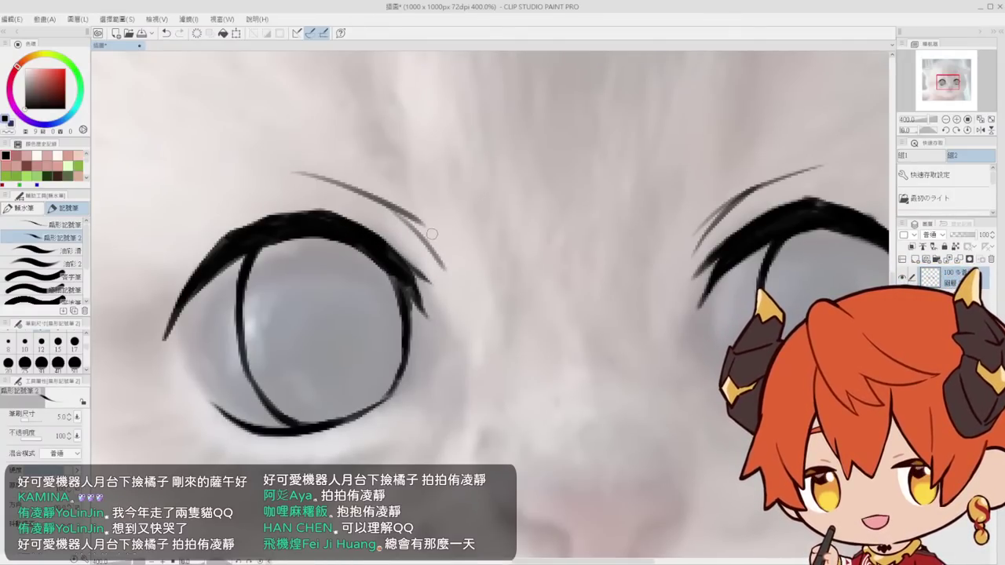
key(e)
drag(414, 223, 455, 288)
key(alt+space)
drag(456, 235, 402, 237)
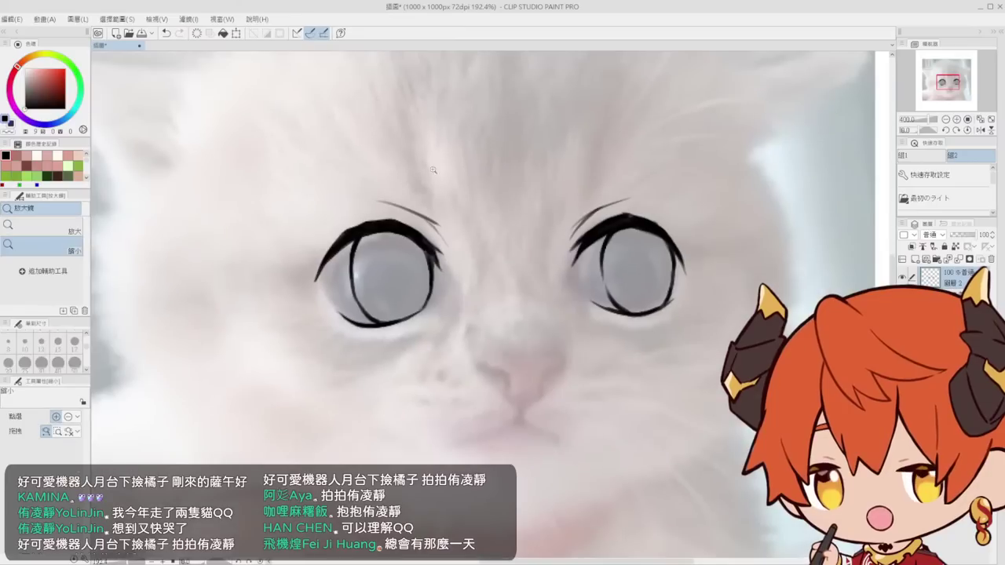
Rework the inner end of the right-side eye's crease line into a fine fork using the eraser and marker
mouse_move(512, 229)
mouse_down()
mouse_move(462, 233)
mouse_move(571, 224)
mouse_up()
key(alt+space)
drag(509, 223, 469, 218)
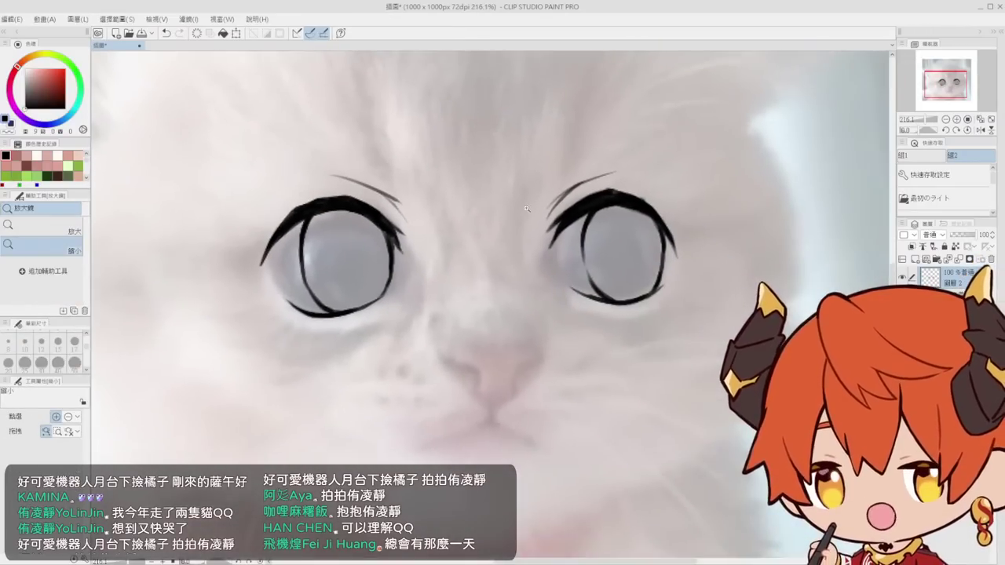
scroll(553, 180, up, 5)
key(e)
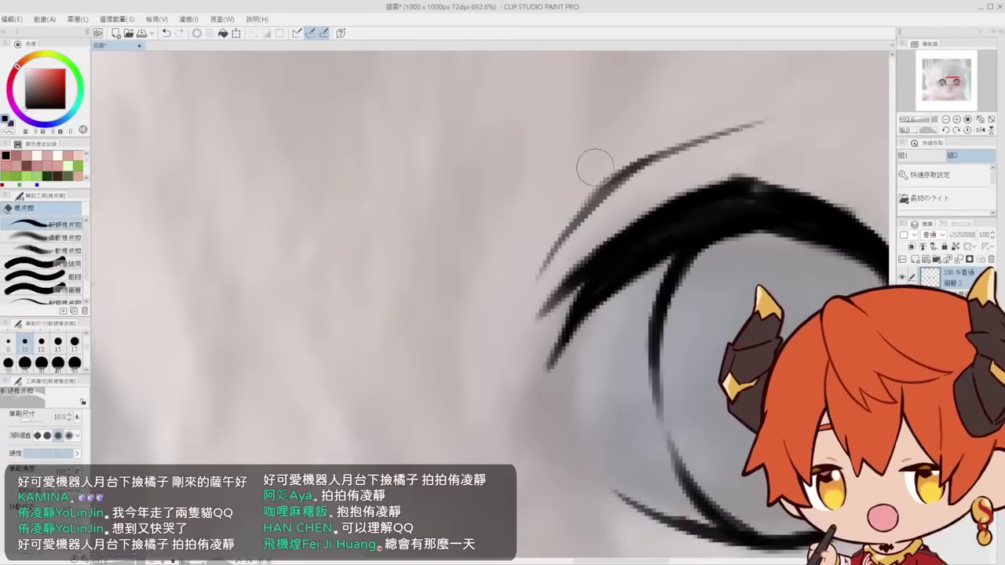
key(p)
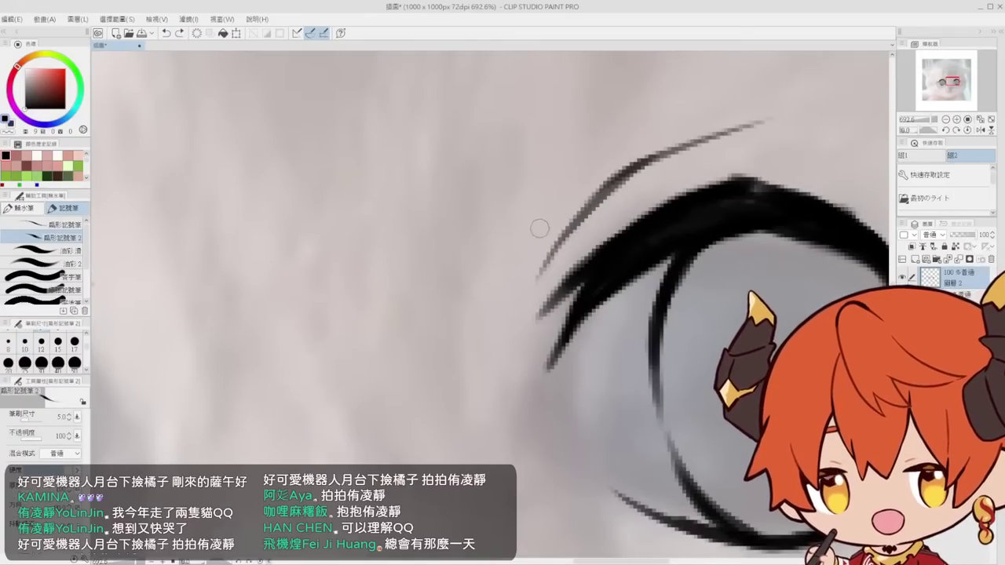
drag(540, 229, 619, 174)
key(ctrl+z)
key(ctrl+z)
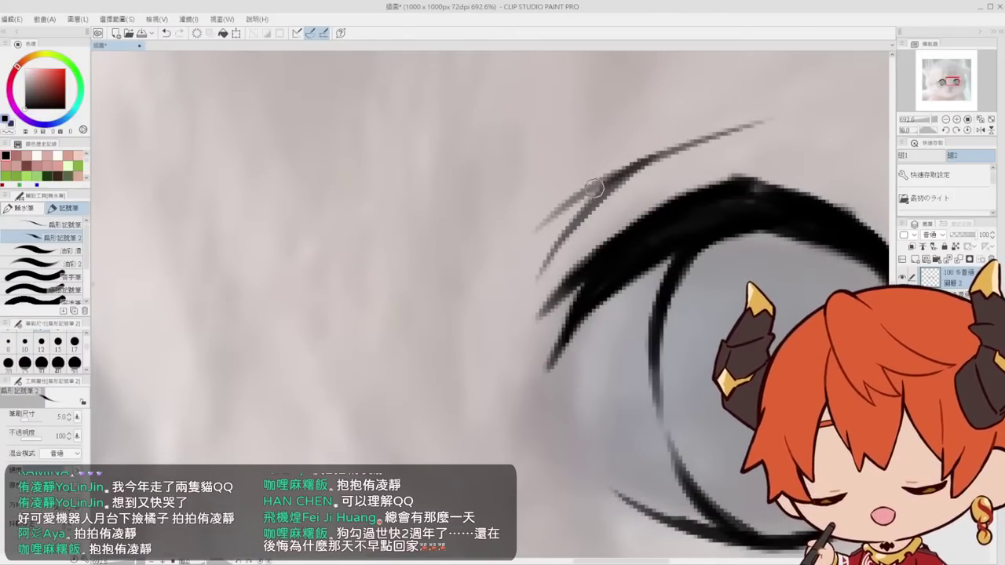
key(e)
drag(531, 212, 657, 138)
key(slash)
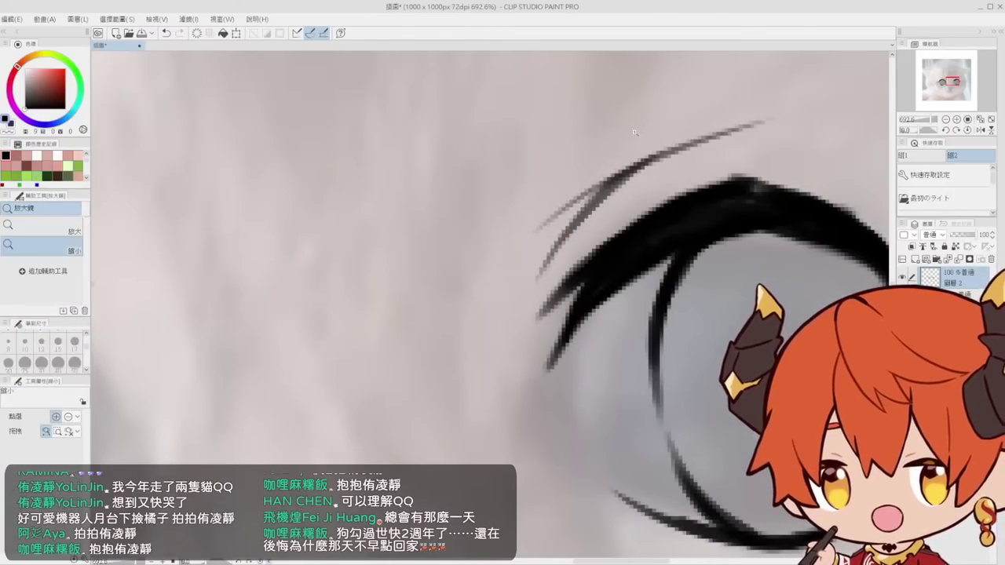
Add a matching forked tip to the inner end of the left-side eye's crease line and refine it with the eraser
drag(527, 207, 463, 228)
scroll(587, 173, down, 1)
scroll(408, 181, up, 3)
key(p)
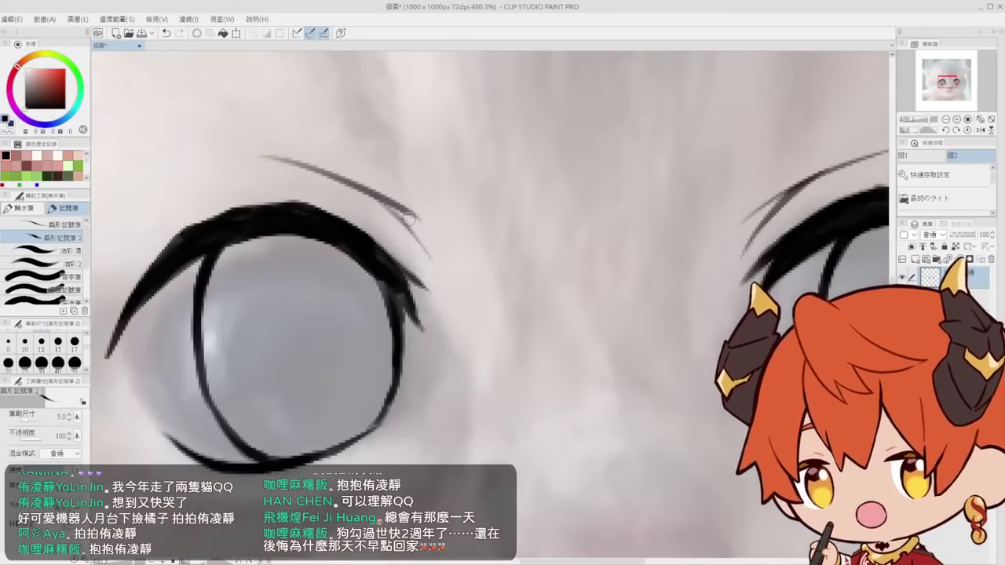
key(e)
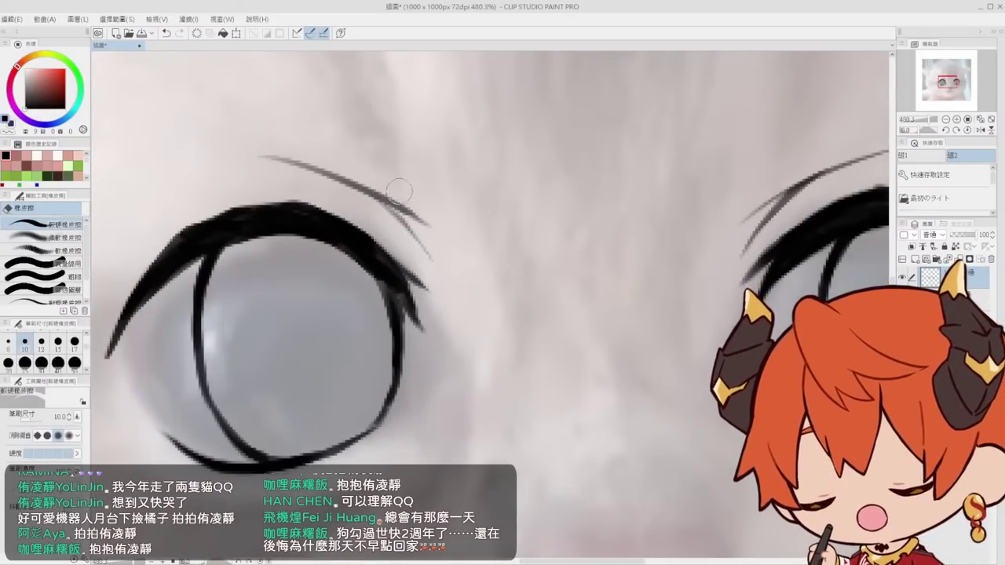
key(slash)
drag(440, 187, 354, 206)
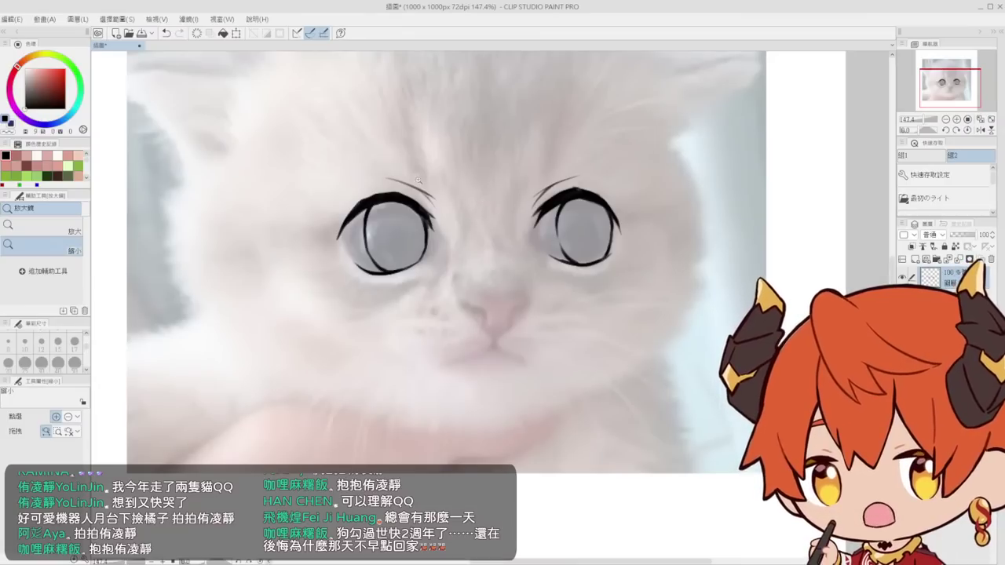
Shorten the outer ends of both eyes' crease lines with the eraser at size 10
scroll(418, 180, up, 4)
key(e)
scroll(351, 179, down, 3)
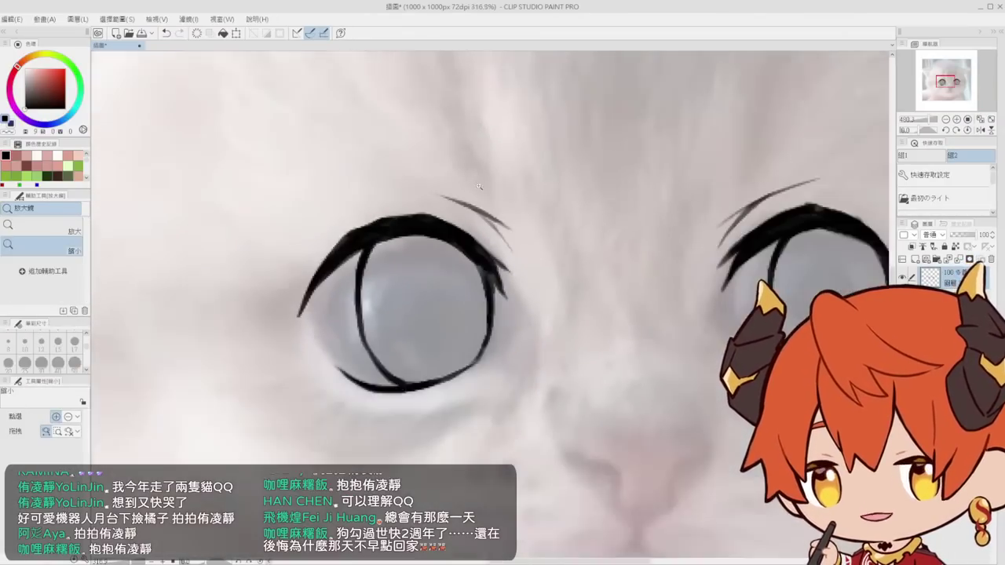
scroll(706, 164, up, 2)
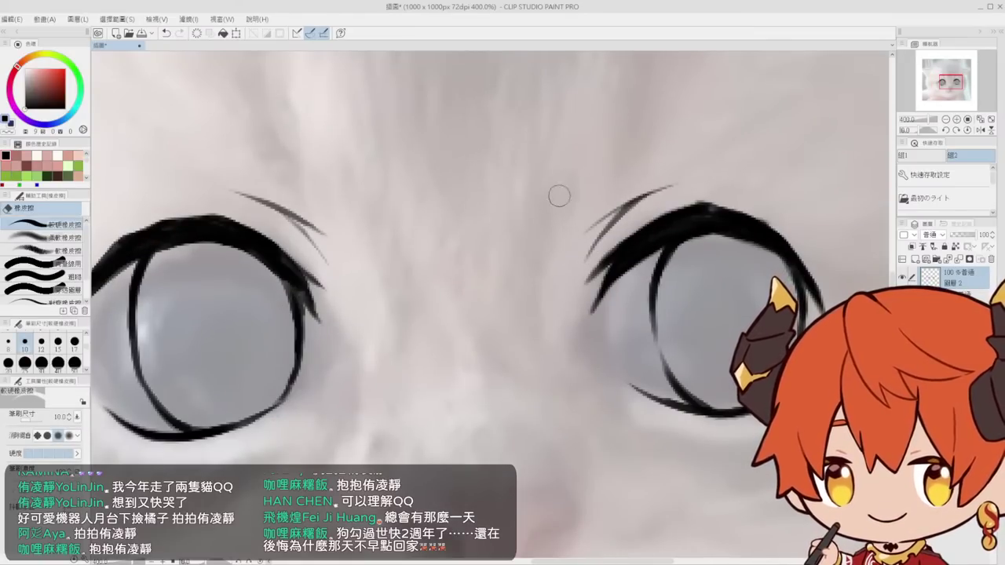
key(slash)
scroll(554, 198, down, 6)
scroll(529, 213, up, 3)
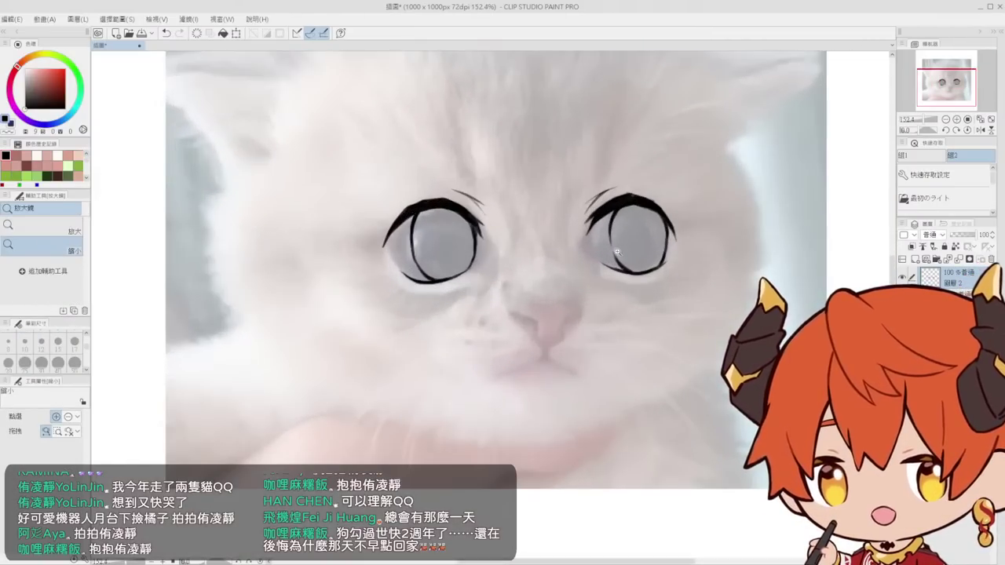
Draw a short, slightly slanted marker stroke for the nose and taper it with the eraser
mouse_move(573, 261)
mouse_down()
mouse_move(575, 253)
mouse_move(550, 263)
mouse_move(537, 234)
mouse_up()
scroll(546, 259, up, 1)
key(p)
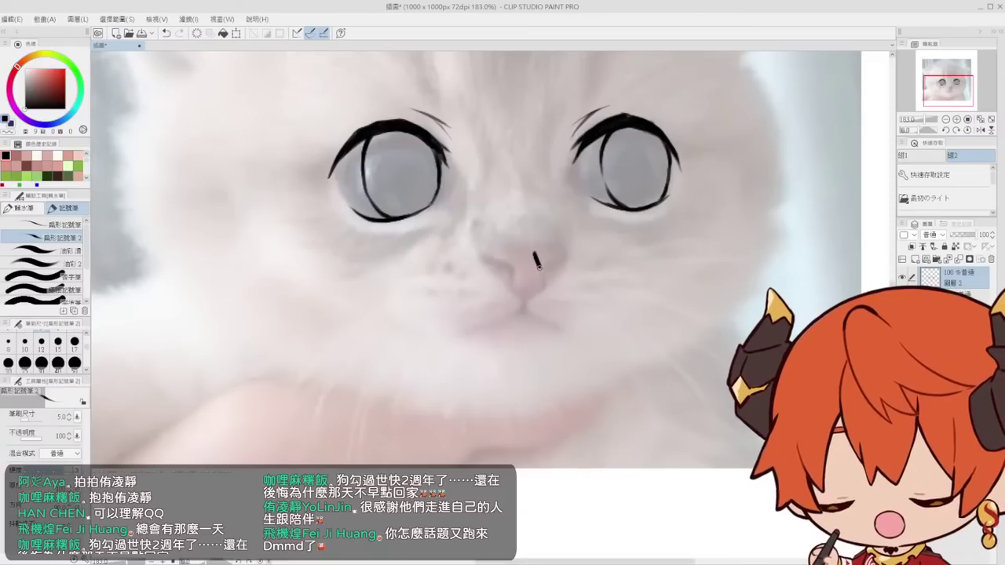
key(e)
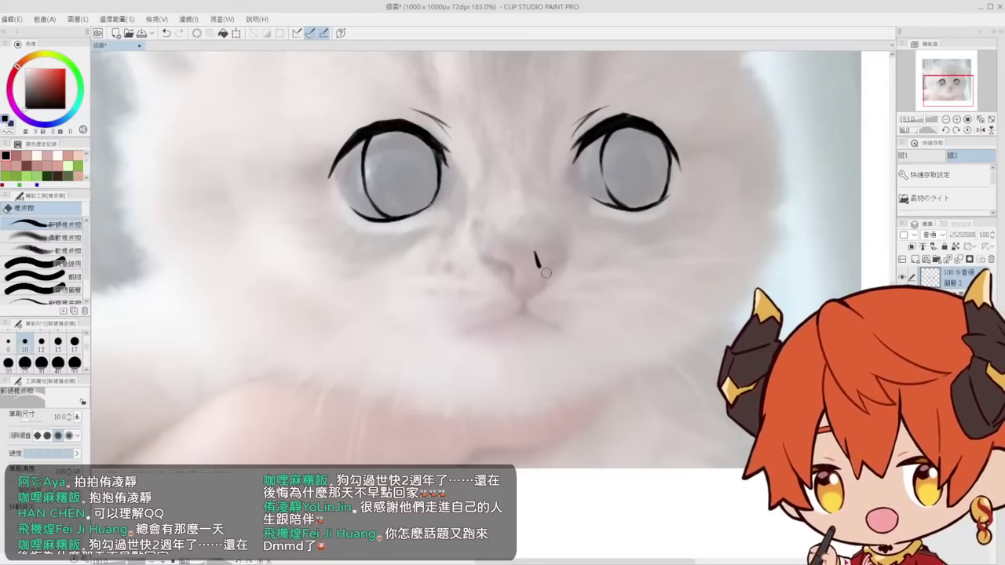
drag(543, 257, 544, 267)
Draw the mouth as a shallow line peaking in the middle beneath the nose with the marker
key(slash)
drag(544, 203, 510, 269)
drag(544, 212, 577, 216)
click(528, 238)
key(p)
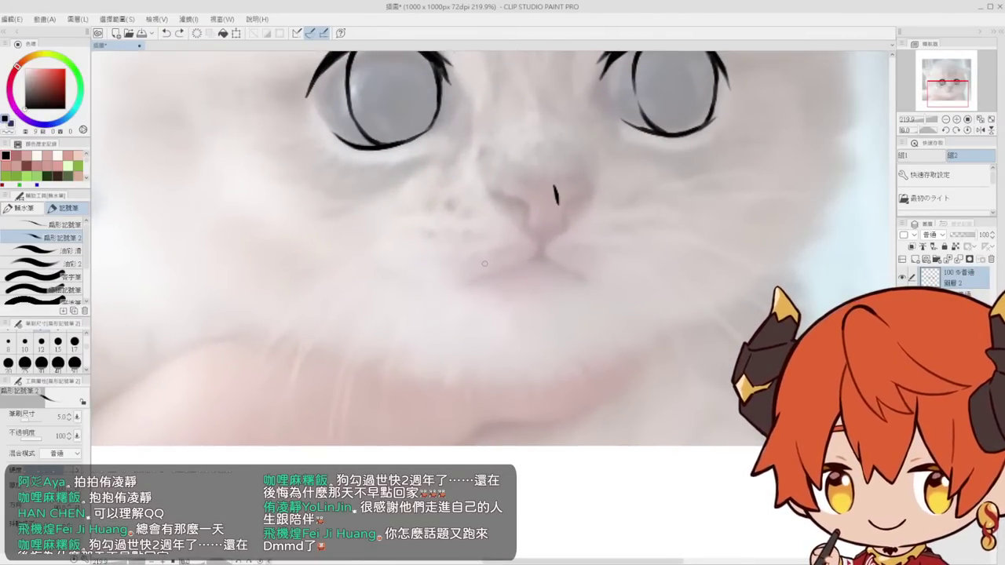
drag(485, 266, 550, 251)
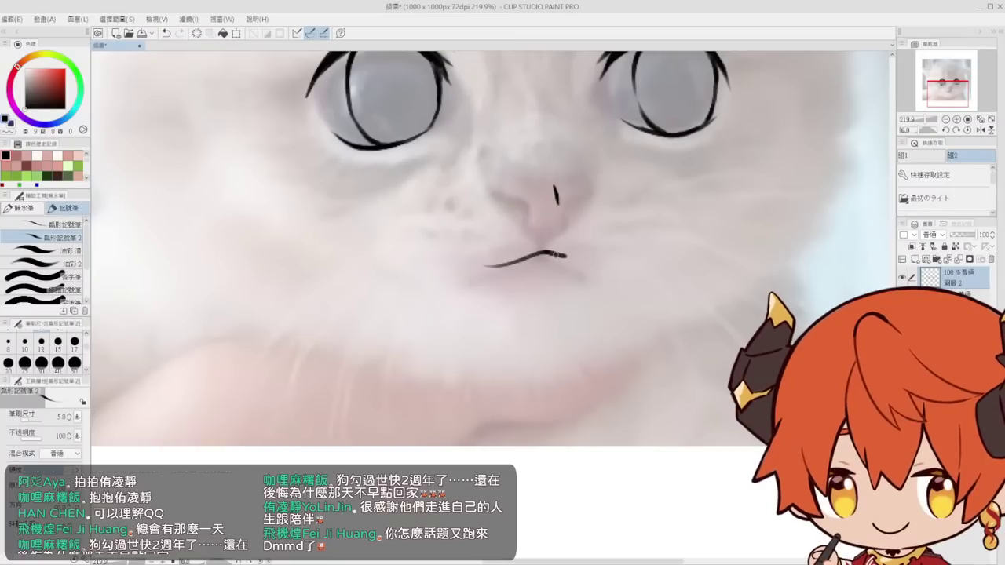
Lasso the mouth line, move it slightly lower below the nose, and clear the selection
scroll(605, 247, down, 6)
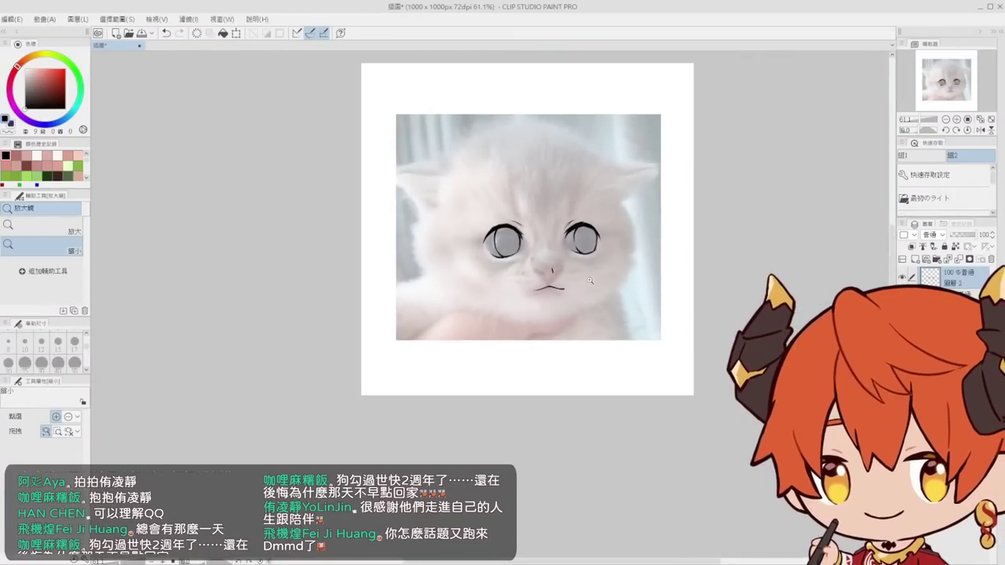
scroll(562, 295, up, 2)
key(m)
drag(550, 317, 550, 321)
key(k)
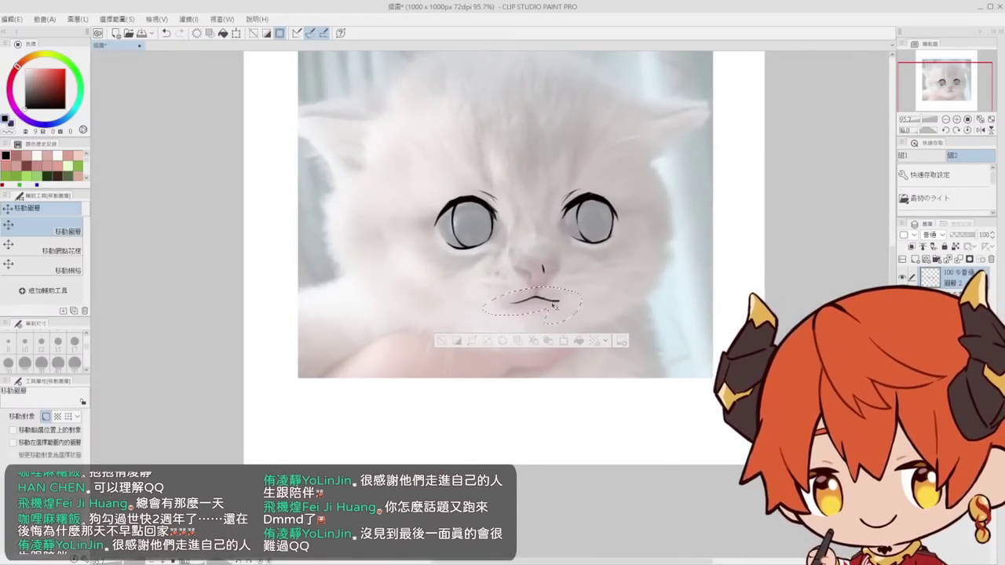
mouse_move(594, 279)
mouse_down()
mouse_move(605, 238)
mouse_move(581, 244)
mouse_move(616, 242)
mouse_move(576, 247)
mouse_up()
key(ctrl+d)
Mirror the canvas view horizontally and return to the marker
key(p)
key(alt+space)
click(567, 253)
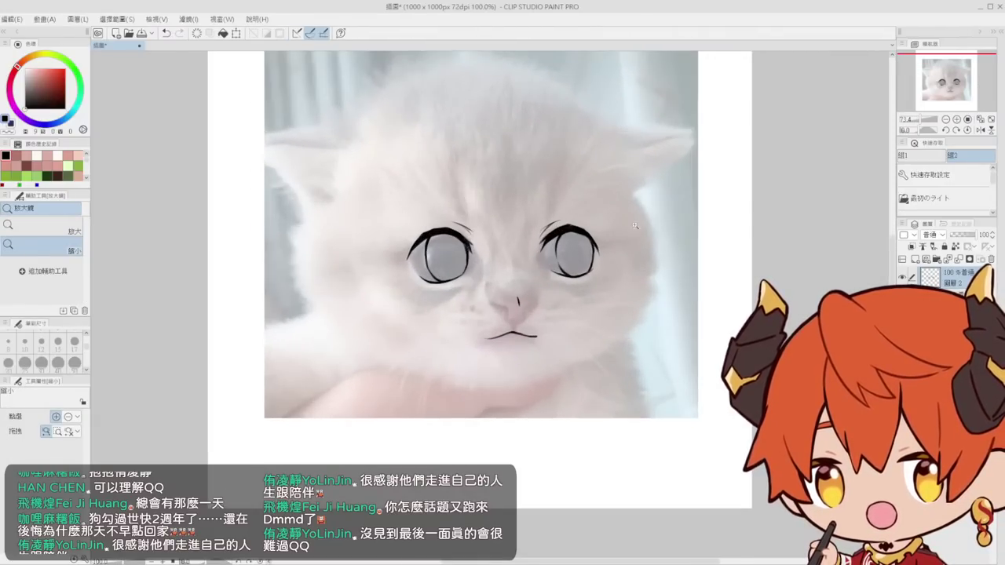
click(979, 130)
drag(451, 257, 457, 254)
key(p)
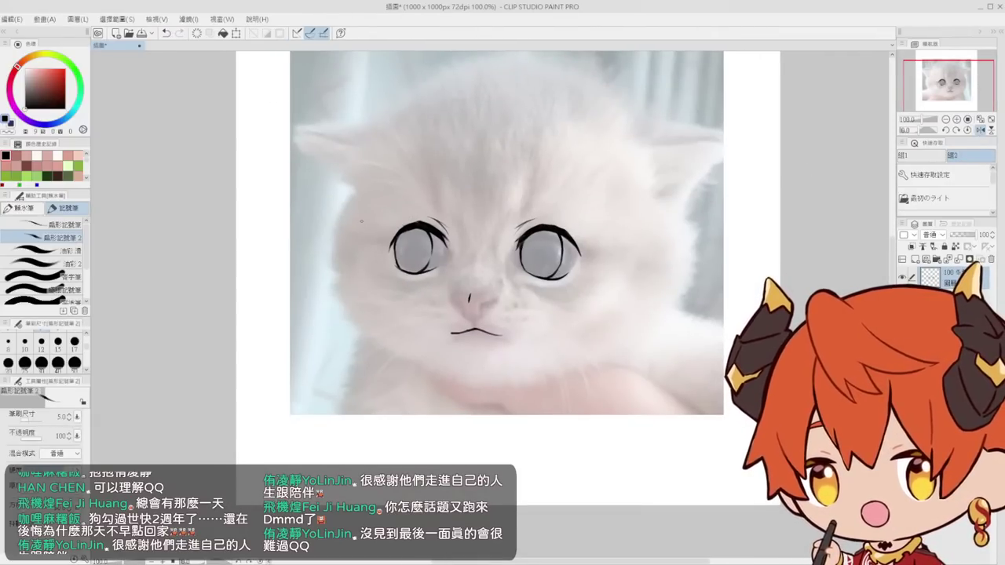
key(alt+space)
mouse_move(498, 208)
mouse_down()
mouse_move(532, 207)
mouse_move(587, 175)
mouse_move(504, 228)
mouse_up()
key(ctrl+z)
key(ctrl+z)
key(ctrl+z)
key(alt+space)
drag(503, 229, 468, 226)
scroll(448, 231, up, 1)
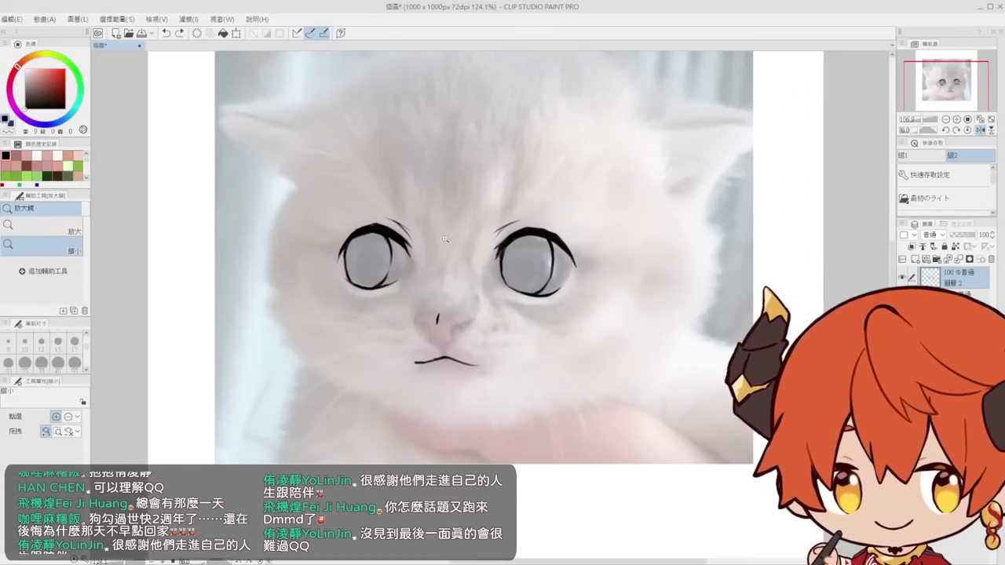
key(p)
drag(307, 200, 295, 290)
key(ctrl+z)
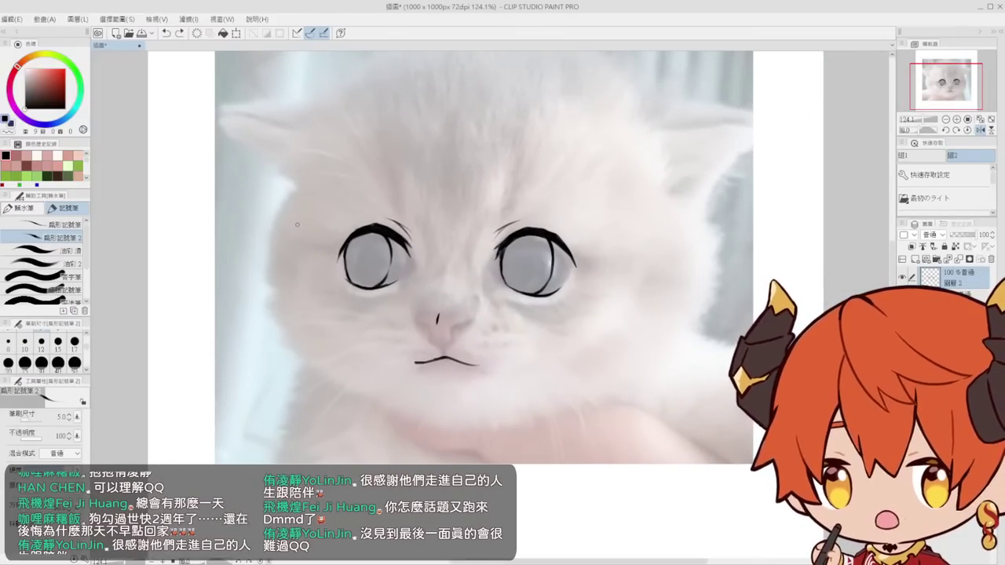
key(ctrl+z)
drag(311, 128, 307, 226)
key(ctrl+z)
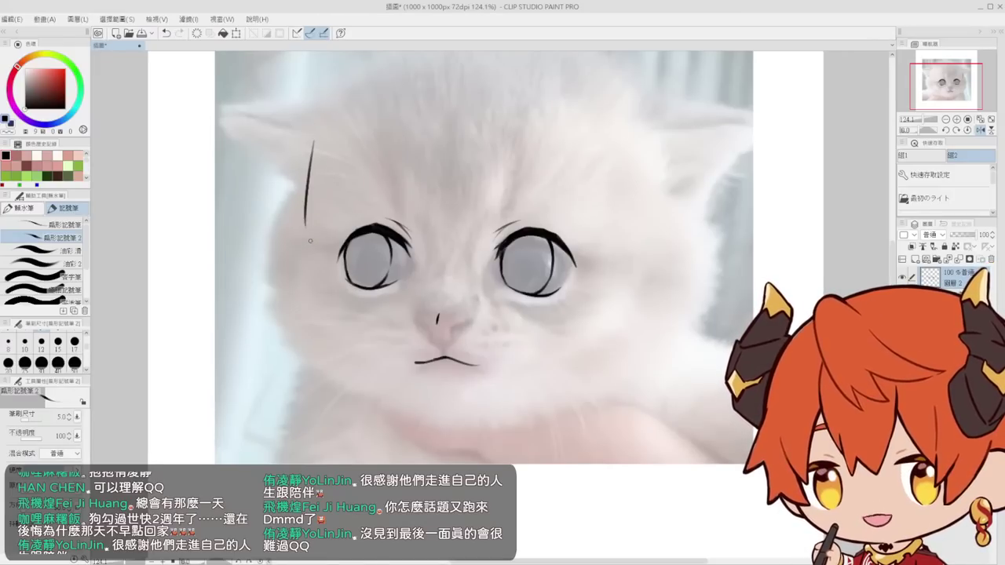
mouse_move(306, 160)
mouse_down()
mouse_move(320, 271)
mouse_move(308, 230)
mouse_up()
key(ctrl+z)
key(ctrl+z)
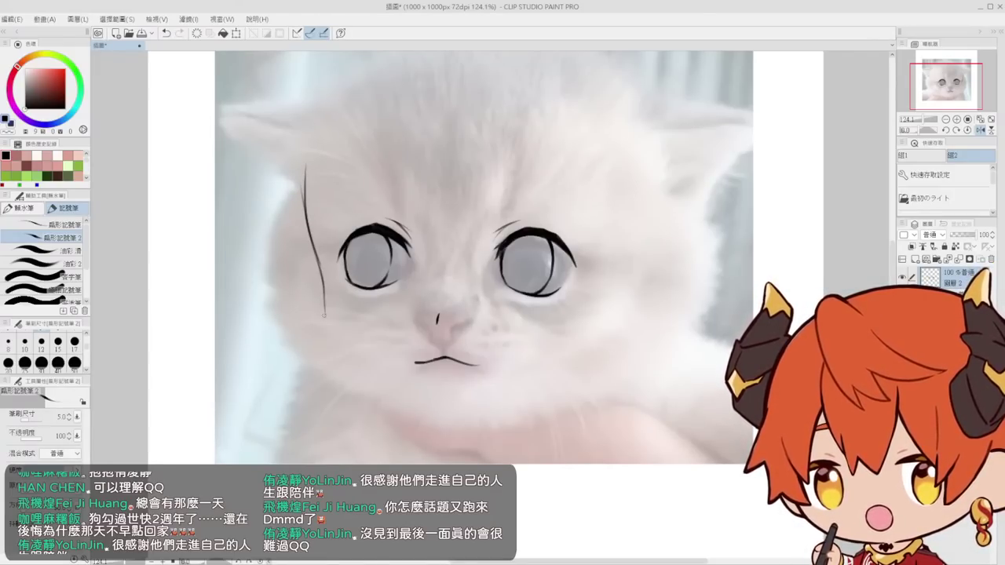
Draw the face contour from beside the smaller eye down the cheek to the chin, refining it with the eraser
drag(344, 356, 340, 292)
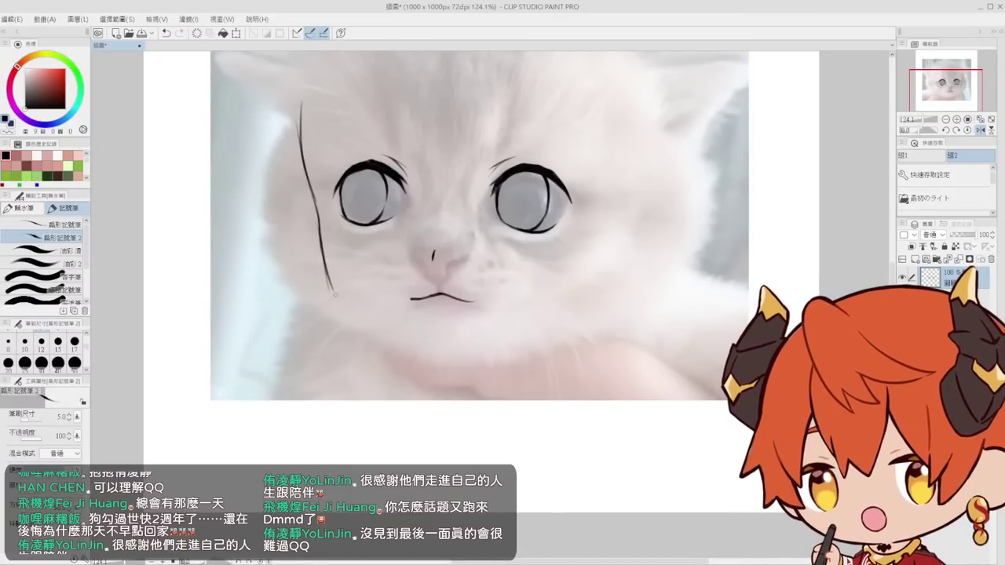
key(ctrl+z)
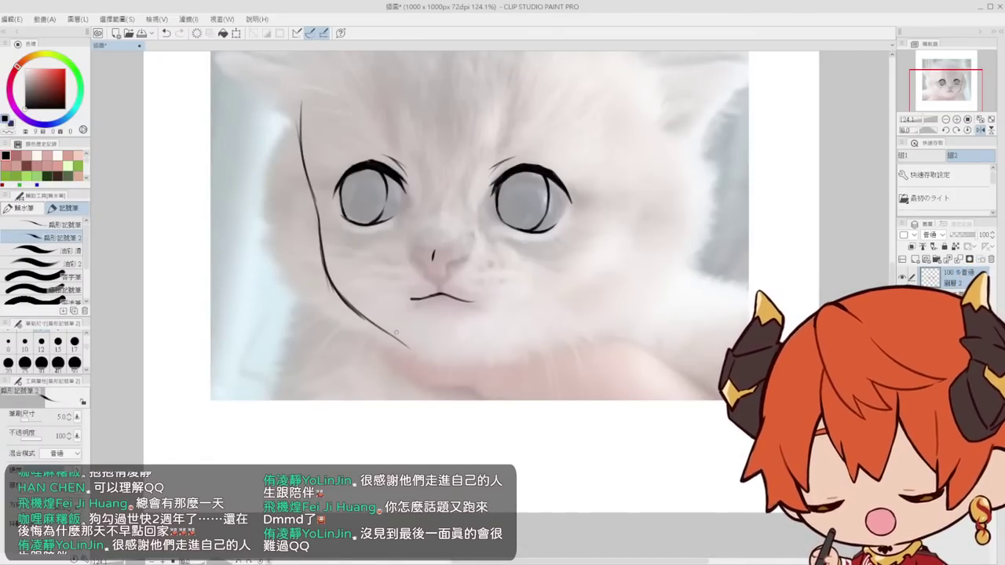
key(e)
scroll(351, 294, up, 2)
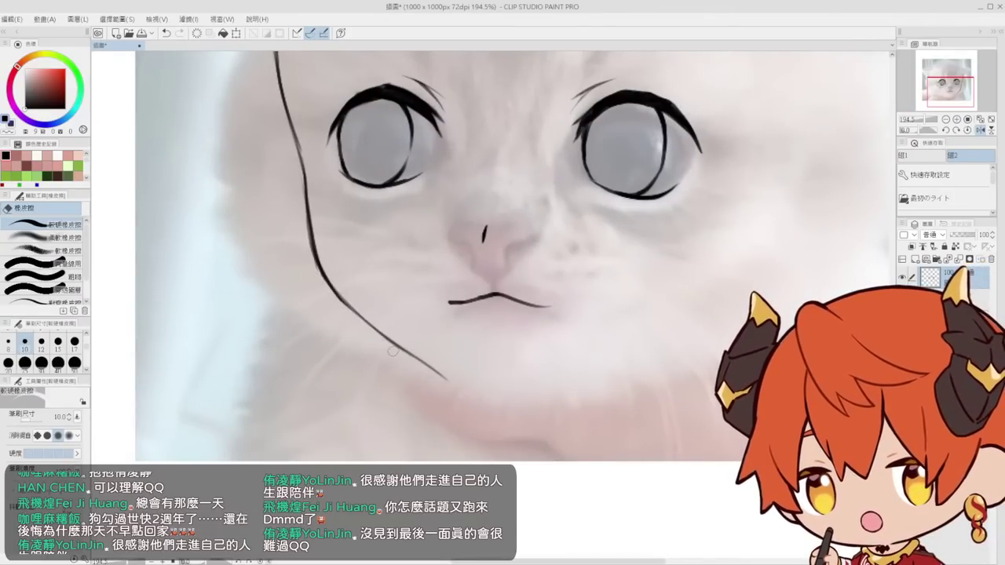
drag(432, 252, 493, 260)
scroll(496, 277, up, 3)
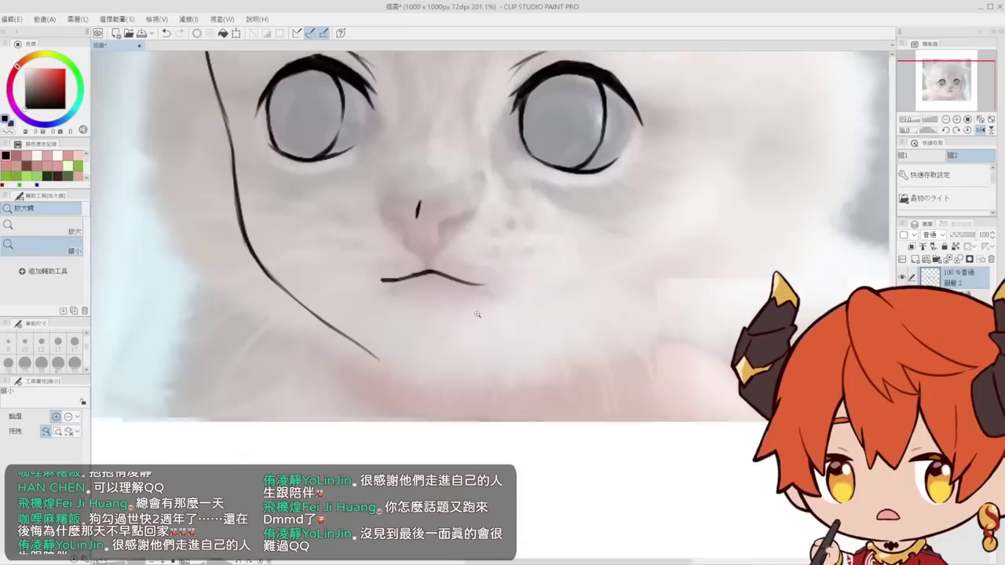
Draw the rounded chin tip at the lower end of the cheek contour with the marker, undoing unsatisfactory strokes
drag(373, 363, 416, 396)
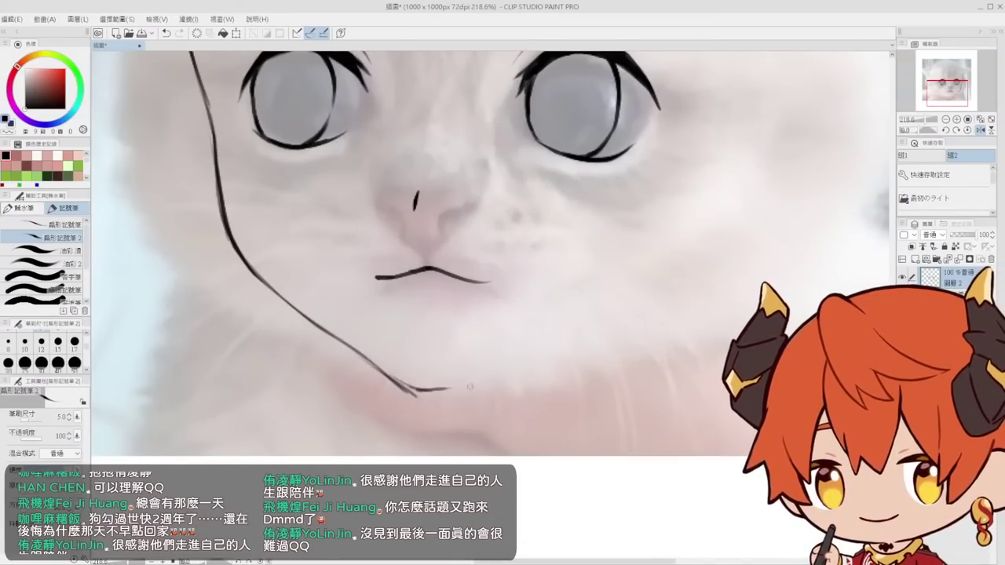
scroll(469, 386, down, 3)
scroll(504, 328, up, 2)
scroll(448, 336, up, 2)
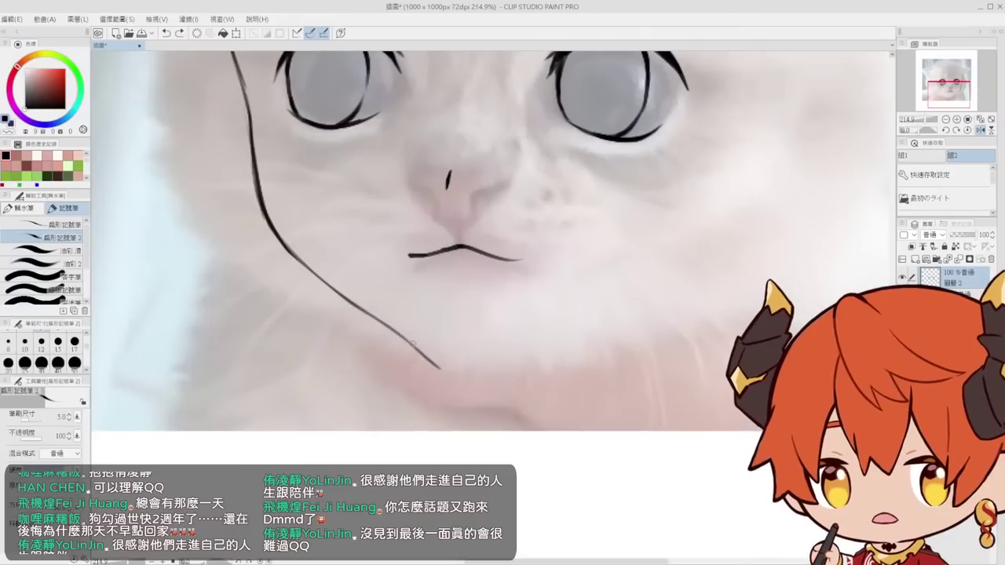
mouse_move(443, 363)
mouse_down()
mouse_move(468, 353)
mouse_move(489, 364)
mouse_up()
key(ctrl+z)
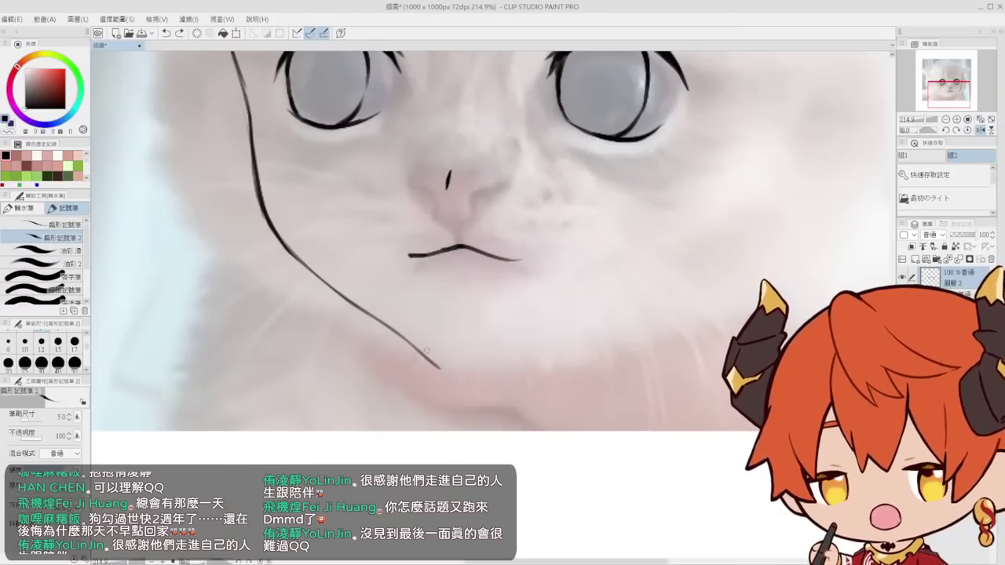
key(ctrl+z)
mouse_move(410, 344)
mouse_down()
mouse_move(433, 365)
mouse_move(480, 359)
mouse_move(448, 350)
mouse_move(477, 355)
mouse_up()
mouse_move(430, 361)
mouse_down()
mouse_move(474, 351)
mouse_move(462, 361)
mouse_up()
key(ctrl+z)
key(ctrl+z)
mouse_move(424, 361)
mouse_down()
mouse_move(540, 336)
mouse_move(678, 274)
mouse_up()
mouse_move(528, 334)
mouse_down()
mouse_move(718, 245)
mouse_move(587, 309)
mouse_up()
key(ctrl+z)
key(ctrl+z)
key(ctrl+z)
key(ctrl+z)
Draw a short curved stroke for the lower cheek below the larger eye
drag(721, 209, 704, 234)
drag(633, 290, 706, 231)
key(ctrl+z)
drag(663, 272, 718, 208)
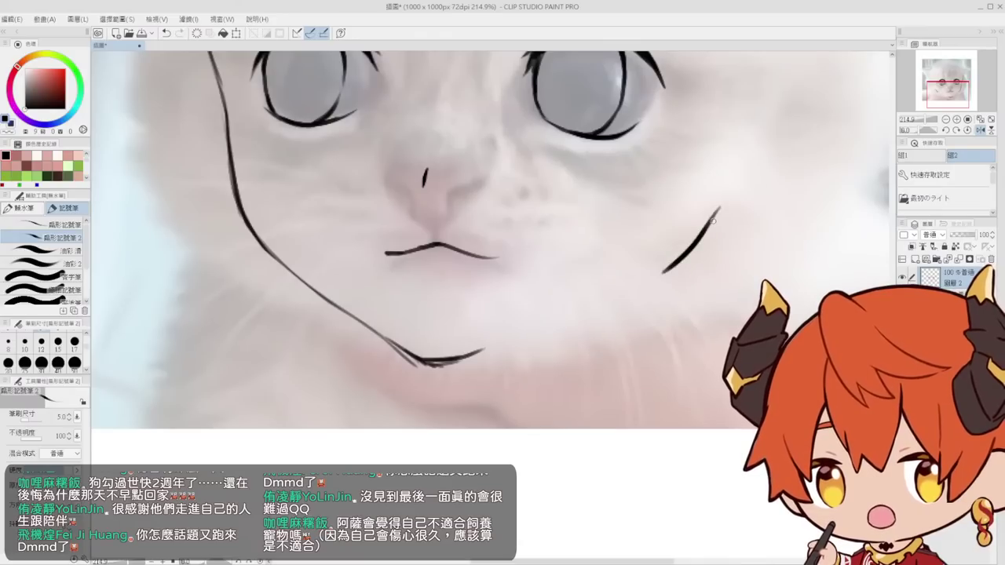
Draw the jawline connecting the lower cheek stroke to the chin, undoing misplaced strokes
drag(681, 252, 508, 340)
drag(661, 271, 475, 353)
drag(605, 304, 449, 363)
key(ctrl+z)
key(ctrl+z)
drag(634, 286, 466, 358)
drag(571, 317, 473, 352)
Erase the rough doubled edges along the middle of the new jawline
key(e)
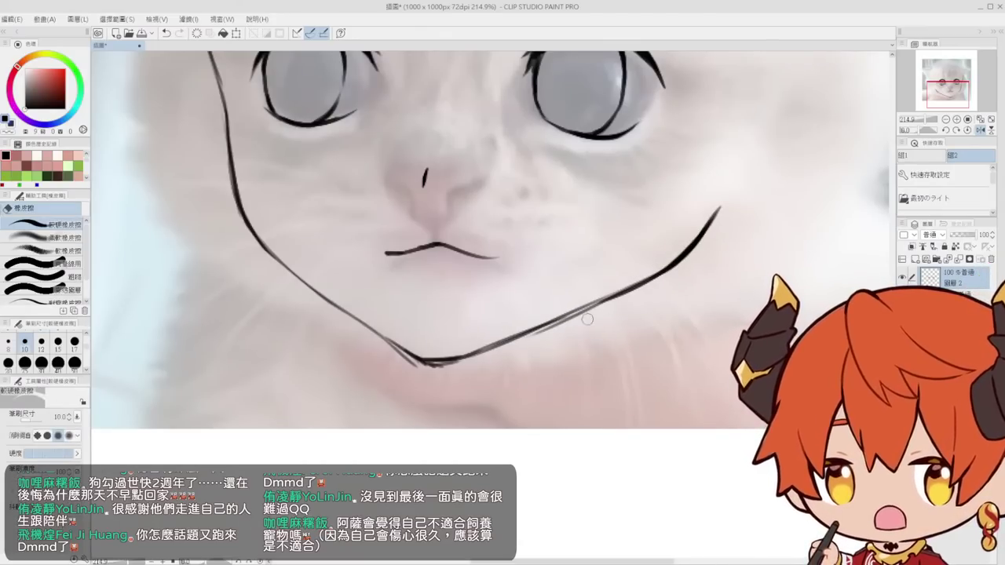
drag(587, 318, 533, 334)
key(alt+space)
drag(600, 311, 536, 348)
scroll(534, 349, up, 1)
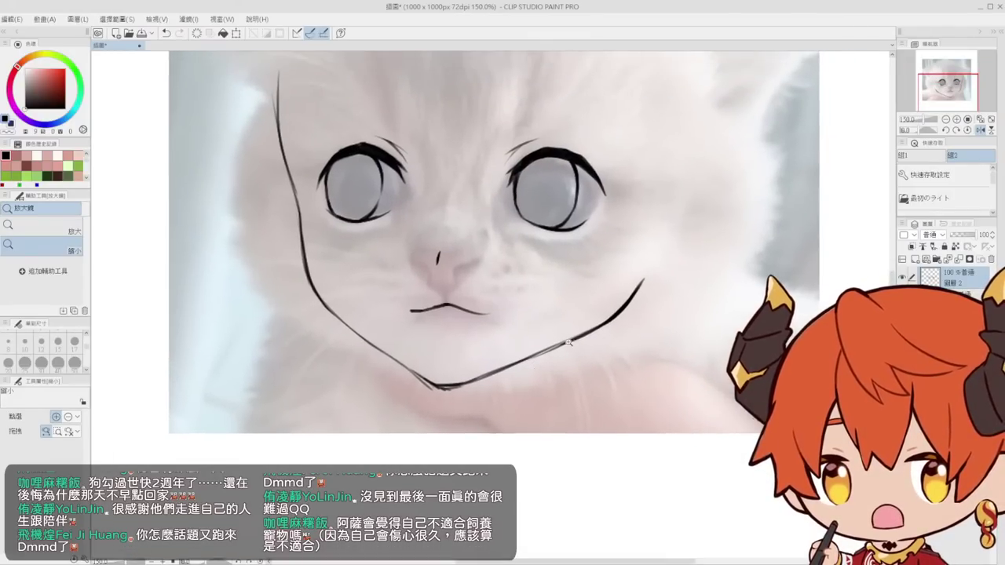
Adjust the shape of the face contour with the Liquify tool at brush size 120
scroll(536, 351, up, 1)
key(j)
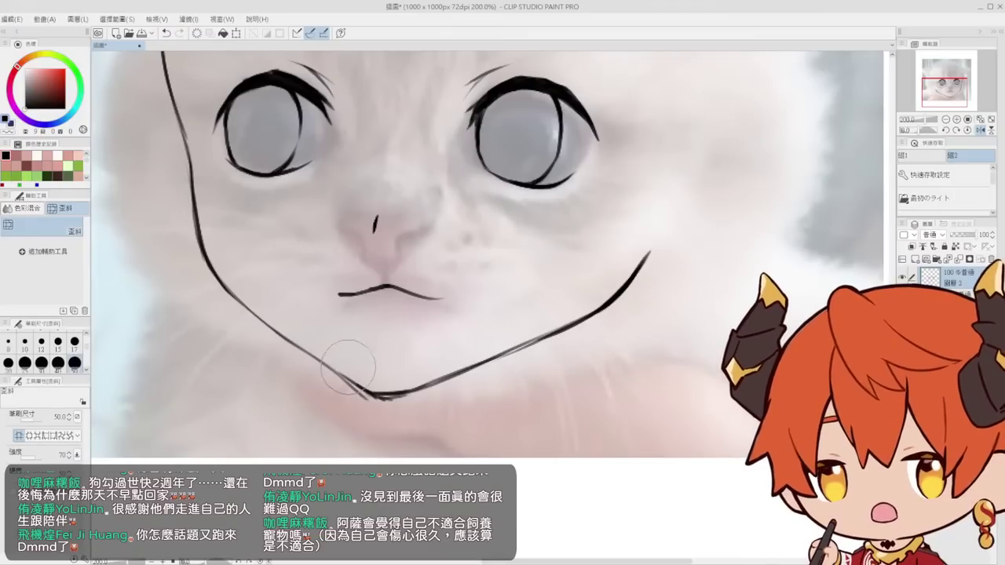
scroll(87, 369, down, 3)
click(86, 335)
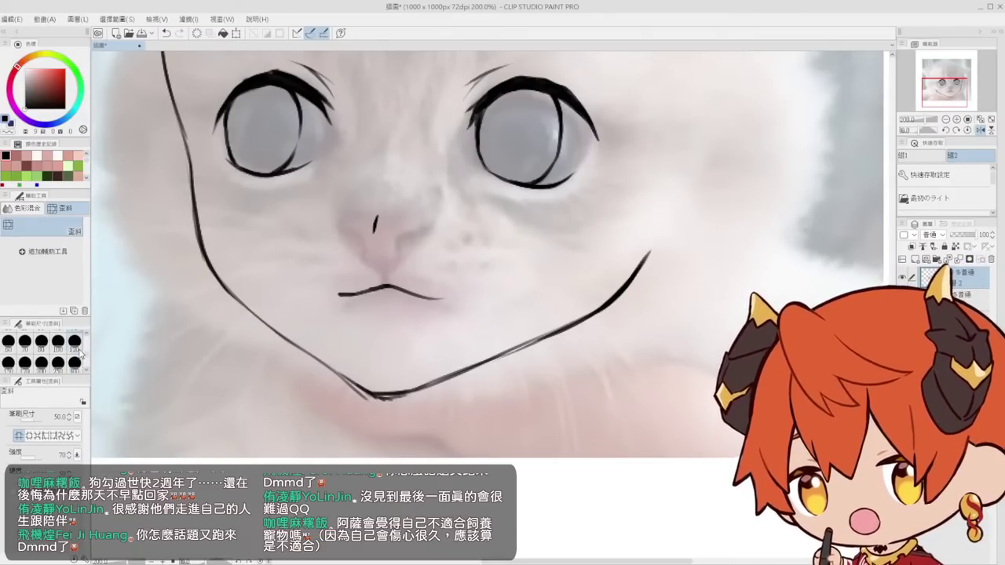
click(74, 342)
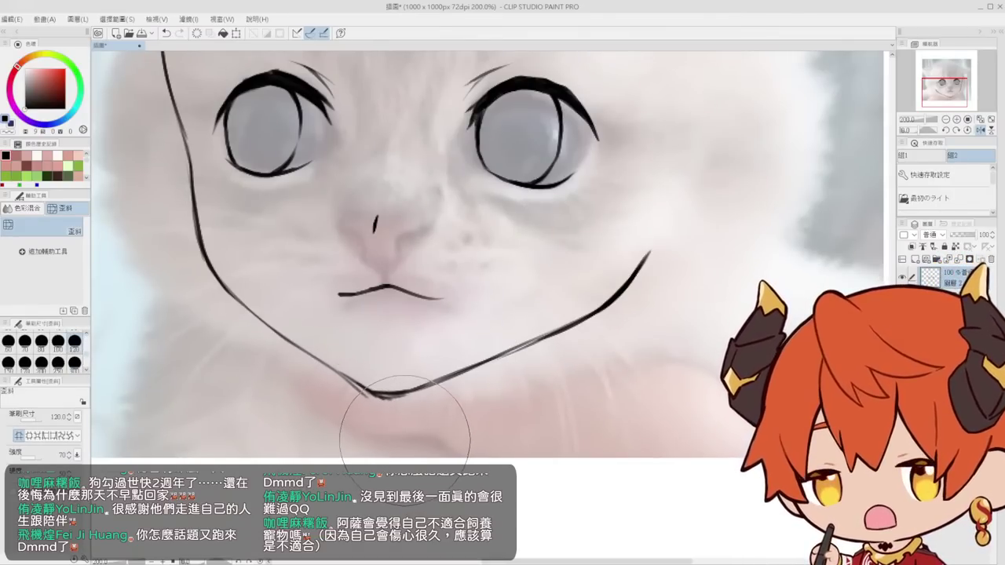
drag(296, 363, 409, 444)
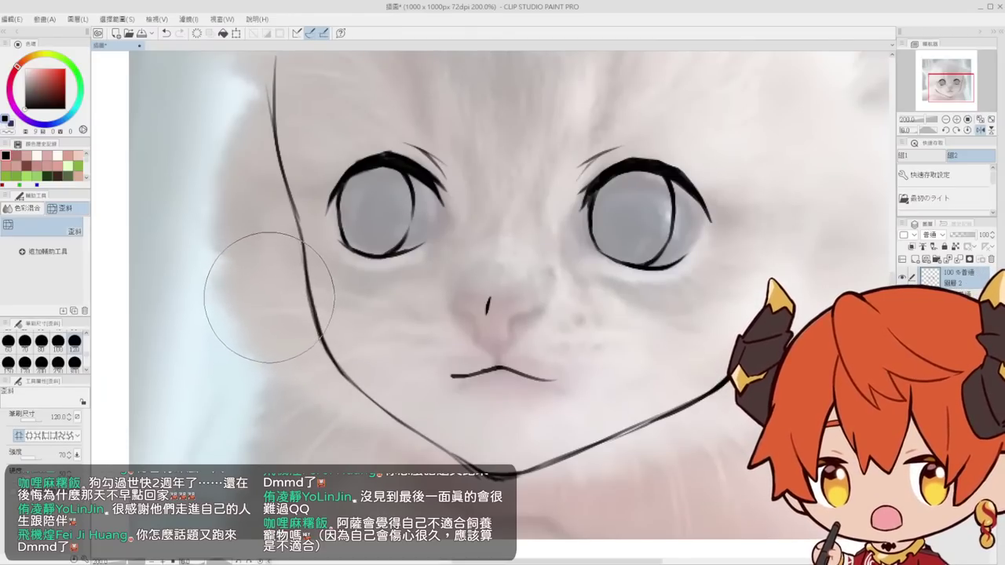
mouse_move(574, 356)
mouse_down()
mouse_move(495, 281)
mouse_move(448, 314)
mouse_up()
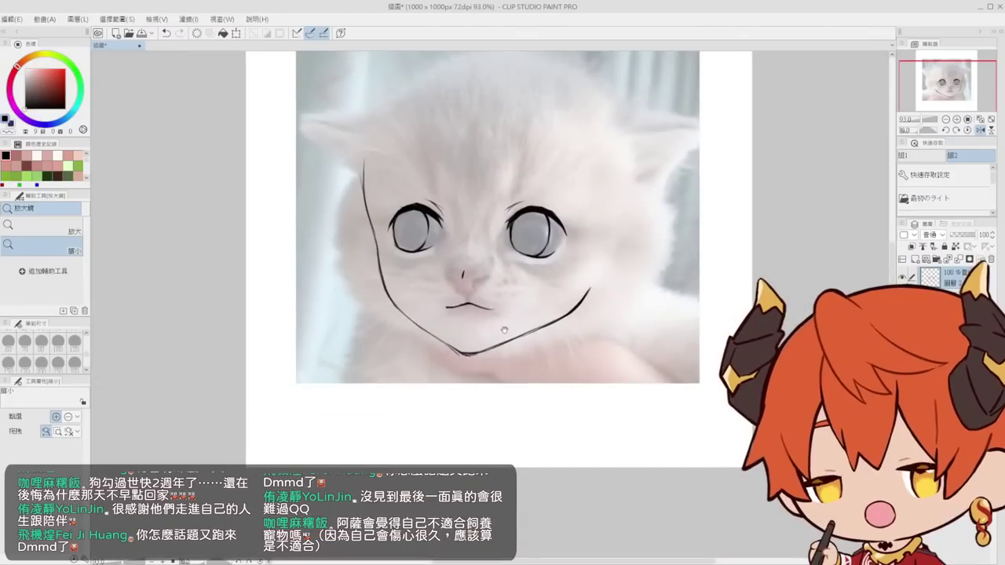
Erase stray marks around the chin and trim the cheek contour beside the smaller eye
drag(471, 365, 534, 365)
key(e)
drag(427, 332, 453, 349)
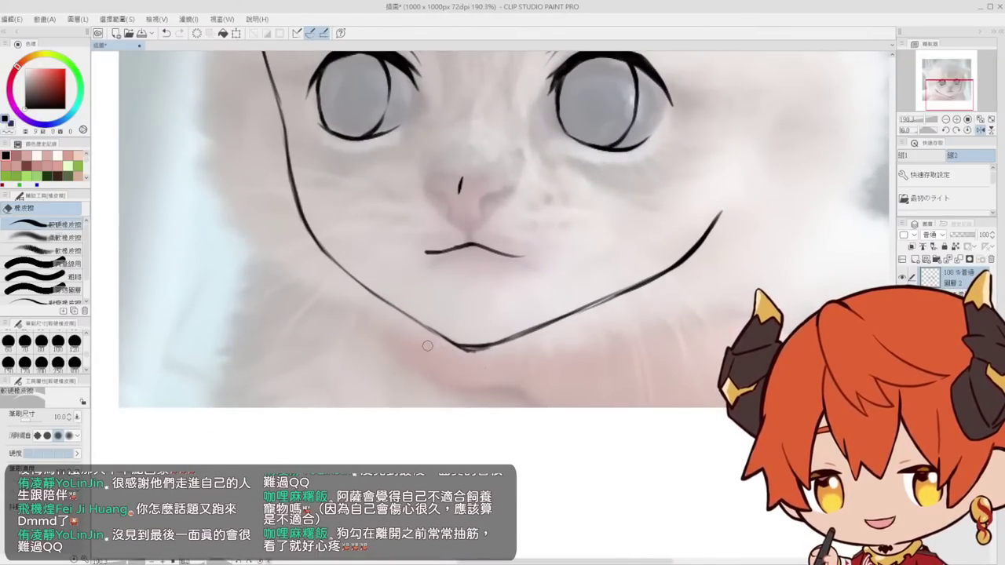
drag(575, 299, 570, 330)
drag(539, 269, 463, 249)
scroll(350, 184, up, 5)
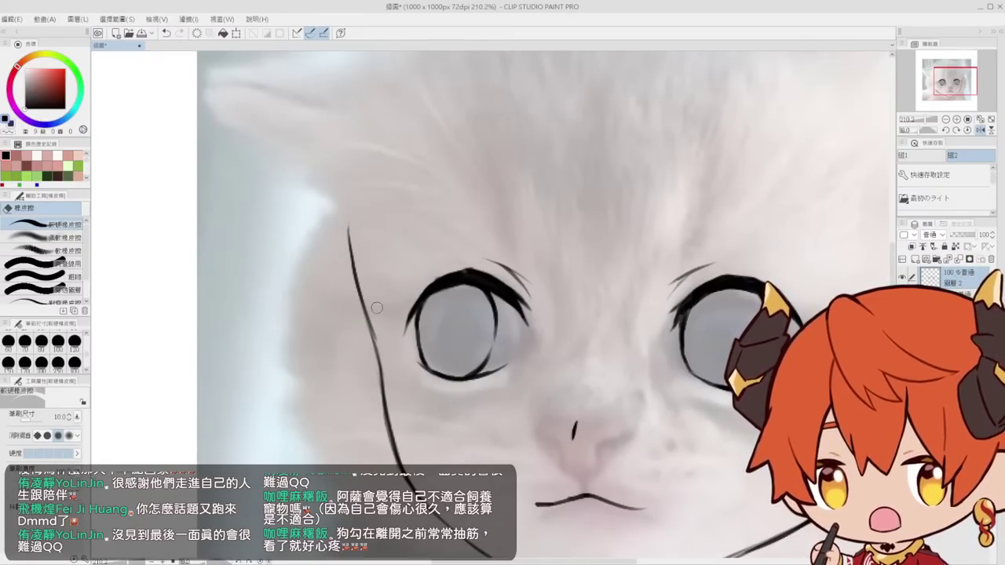
scroll(384, 349, up, 2)
key(p)
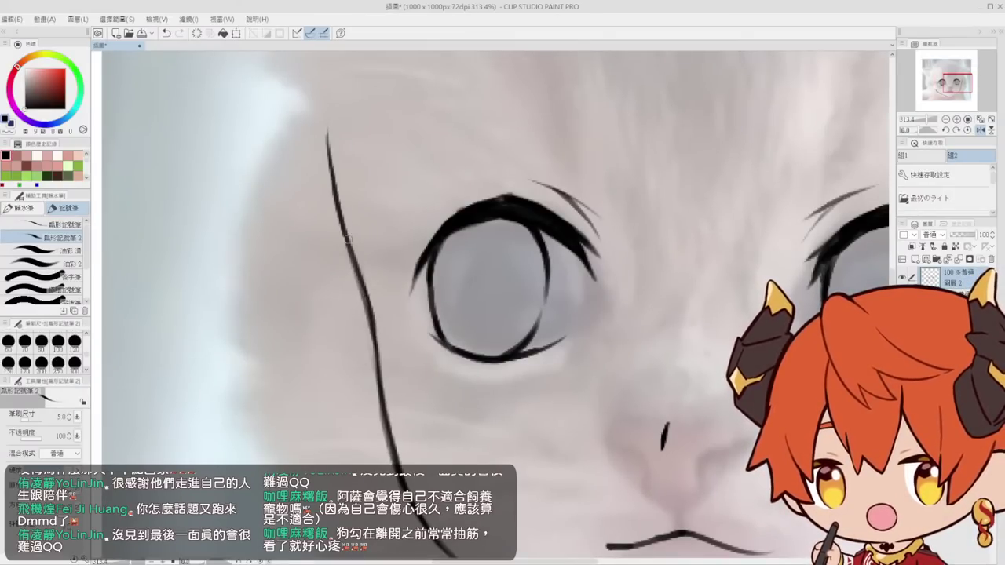
key(e)
scroll(355, 244, down, 4)
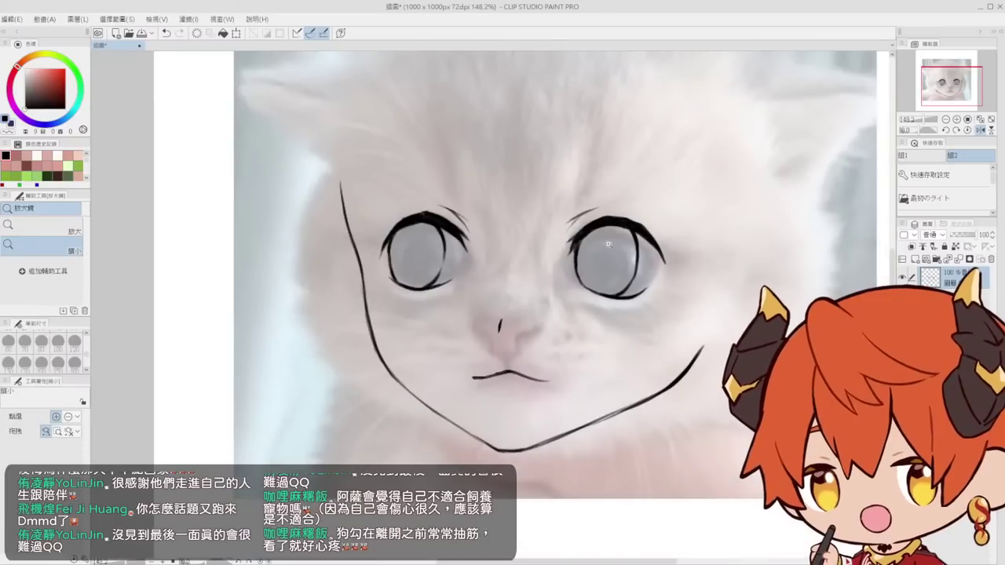
Redraw the jawline's outer end below the larger eye as a smoother upward curve, undoing rejected strokes
scroll(613, 301, up, 3)
mouse_move(627, 268)
mouse_down()
mouse_move(575, 344)
mouse_move(562, 335)
mouse_move(601, 294)
mouse_up()
key(ctrl+space)
key(p)
drag(543, 350, 616, 269)
key(ctrl+z)
drag(639, 228, 542, 346)
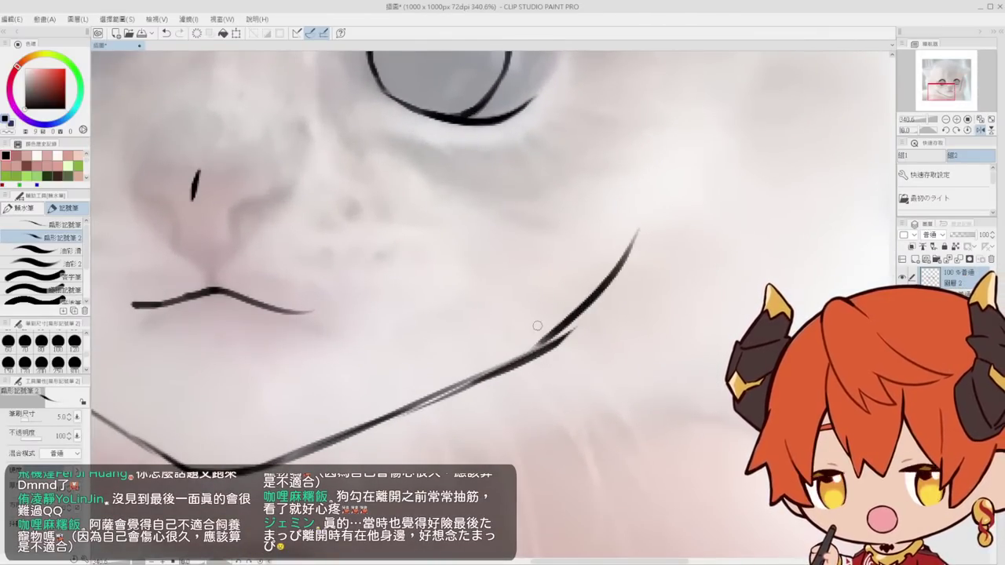
key(ctrl+z)
mouse_move(630, 246)
mouse_down()
mouse_move(571, 325)
mouse_move(537, 348)
mouse_up()
key(ctrl+z)
key(ctrl+z)
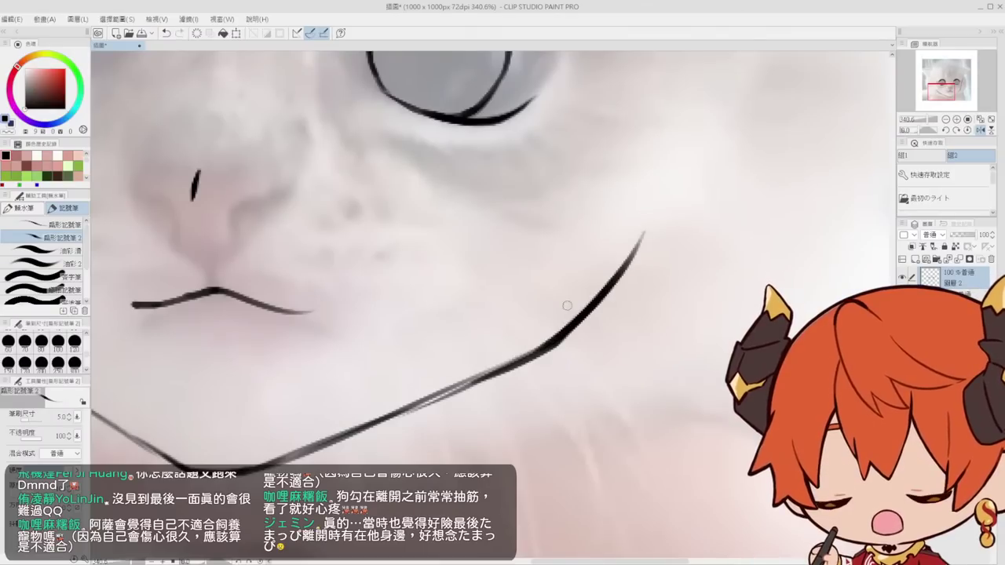
key(ctrl+z)
mouse_move(642, 226)
mouse_down()
mouse_move(595, 297)
mouse_move(519, 359)
mouse_move(579, 317)
mouse_move(524, 358)
mouse_up()
key(ctrl+z)
key(ctrl+z)
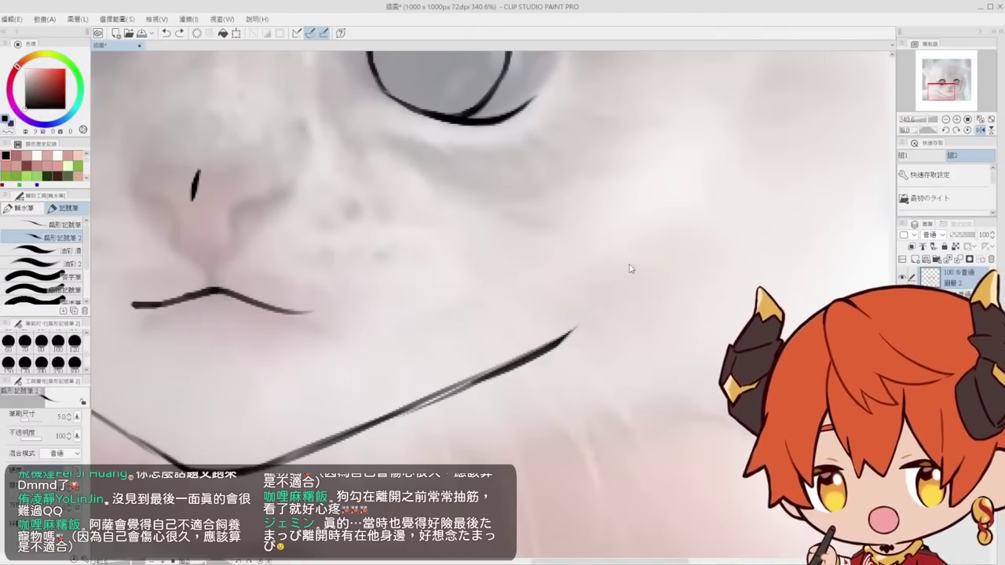
drag(637, 247, 535, 353)
drag(579, 314, 515, 356)
key(ctrl+z)
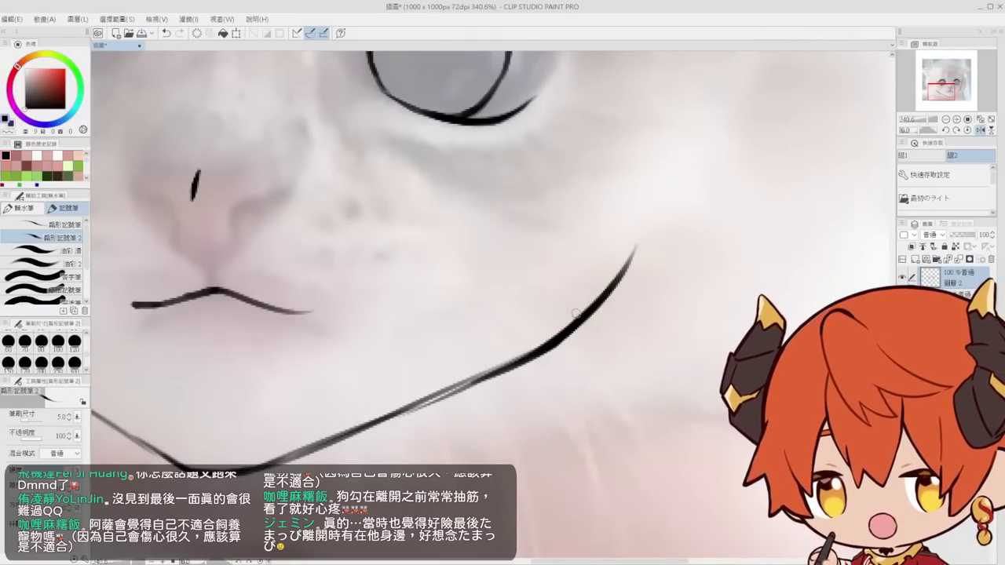
Clean the edges of the redrawn jawline with the eraser and even out its middle with the marker
key(e)
mouse_move(622, 313)
mouse_down()
mouse_move(424, 425)
mouse_move(503, 378)
mouse_up()
drag(540, 359, 626, 282)
ctrl+click(538, 316)
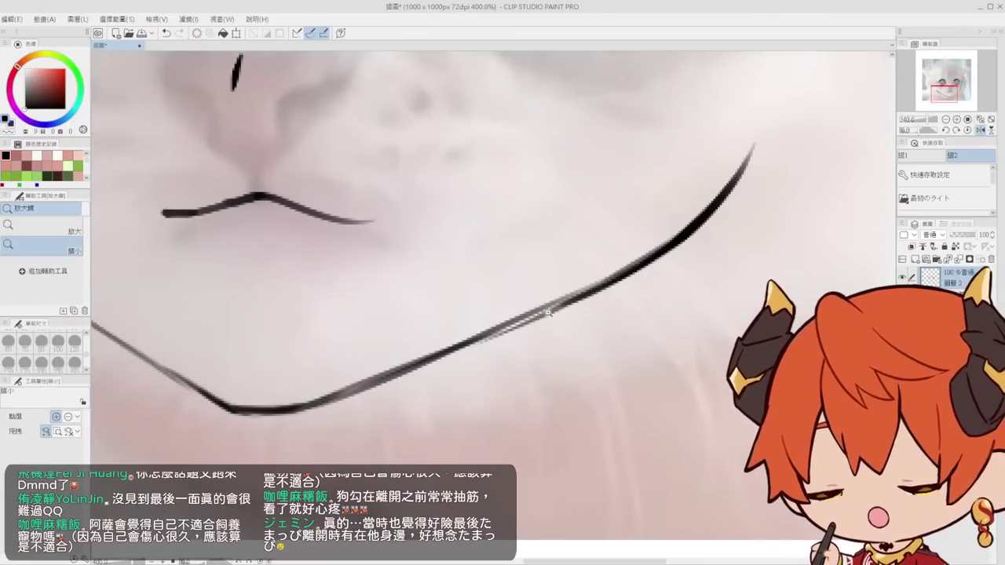
key(p)
mouse_move(476, 338)
mouse_down()
mouse_move(621, 277)
mouse_move(609, 264)
mouse_up()
drag(645, 235, 570, 325)
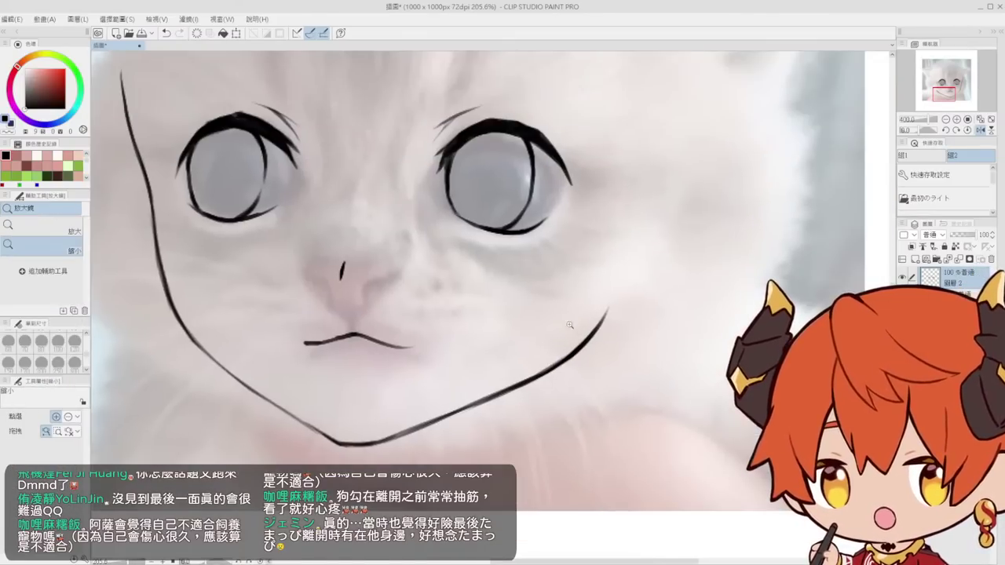
Mirror the canvas view back to its original orientation
drag(585, 291, 577, 312)
drag(463, 306, 494, 303)
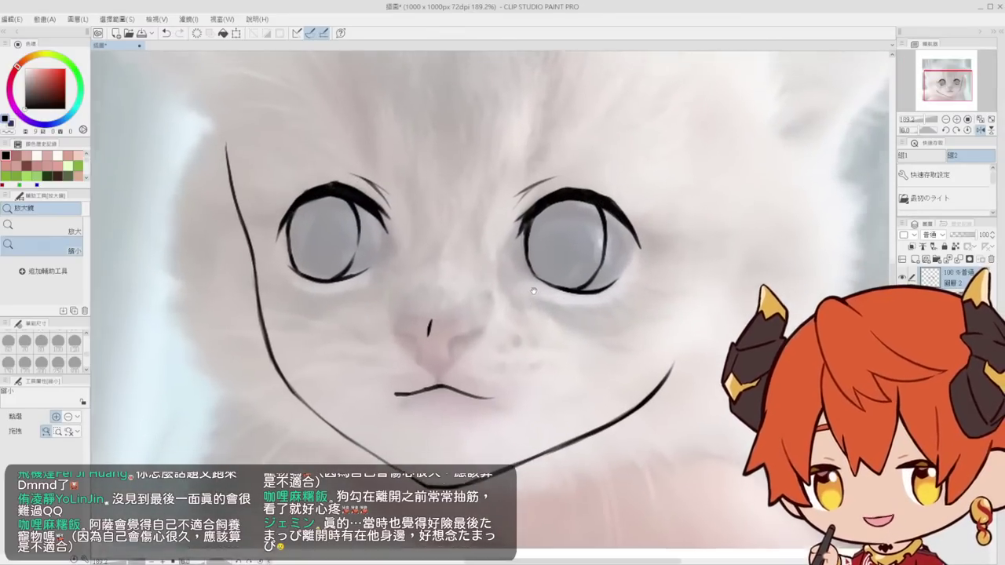
drag(559, 281, 520, 271)
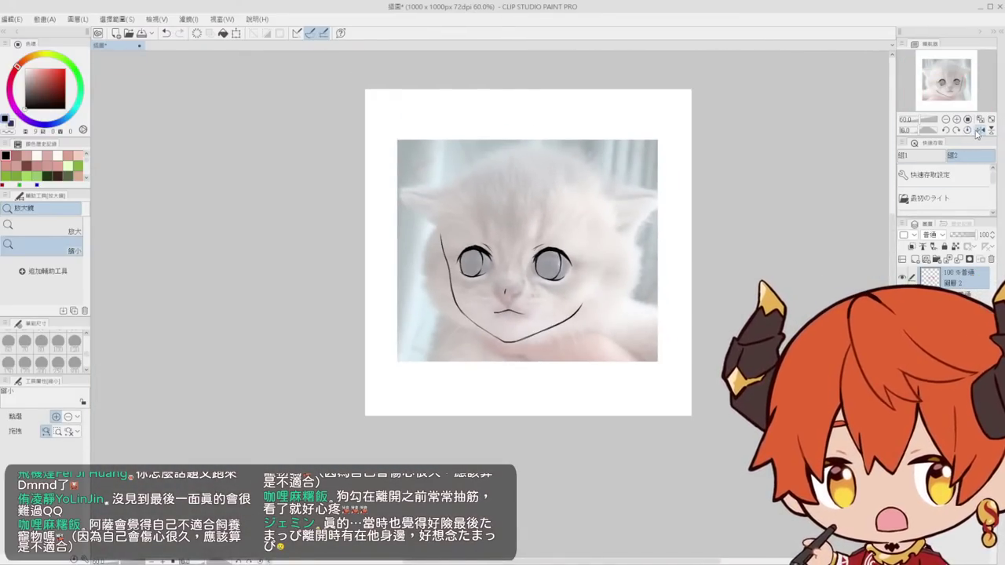
scroll(587, 214, up, 5)
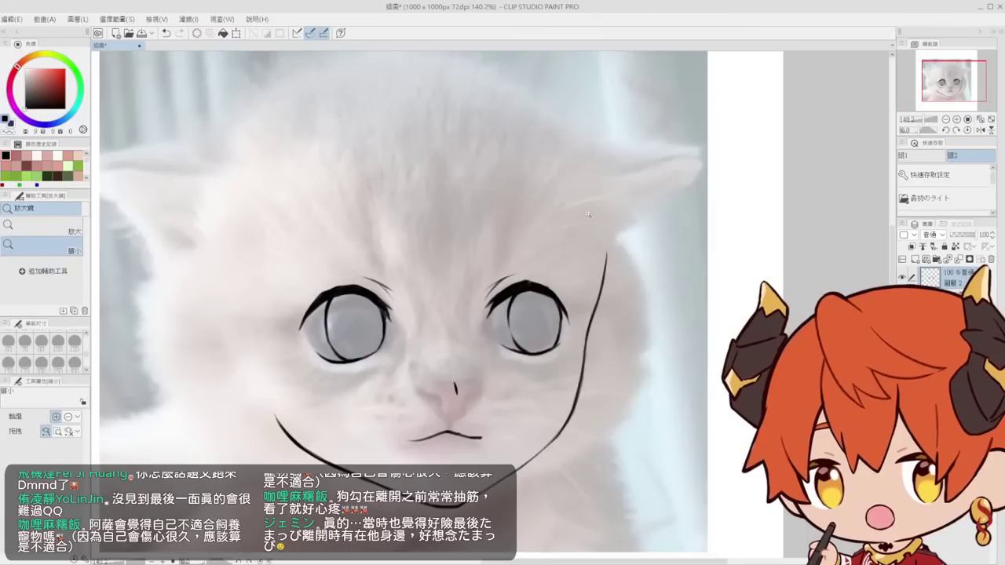
Draw the temple line from the side of the forehead down into the cheek contour beside the smaller eye
mouse_move(574, 168)
mouse_down()
mouse_move(599, 299)
mouse_move(591, 320)
mouse_up()
key(ctrl+z)
key(ctrl+z)
key(ctrl+z)
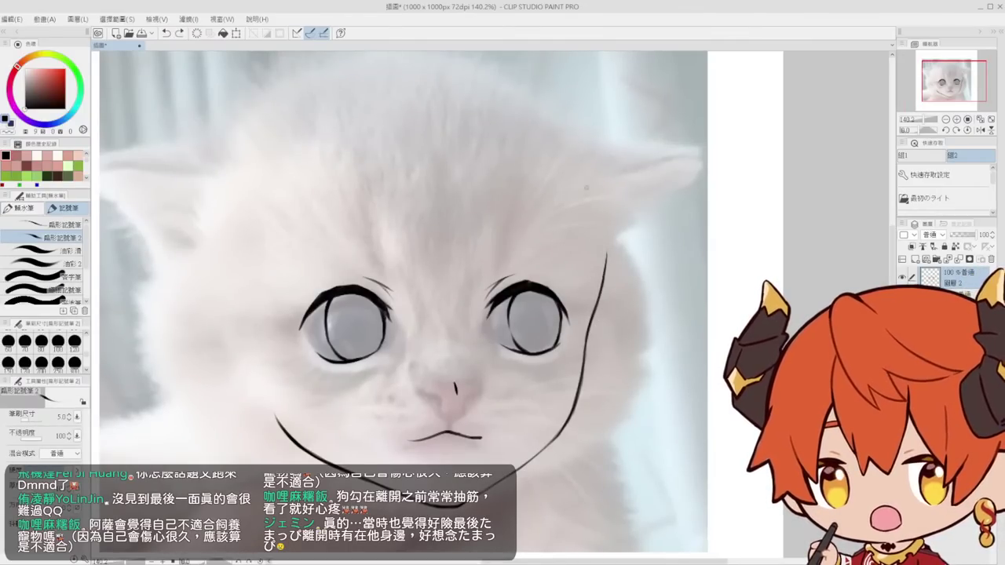
drag(565, 146, 598, 284)
key(ctrl+z)
drag(571, 149, 601, 287)
key(ctrl+z)
drag(562, 131, 599, 278)
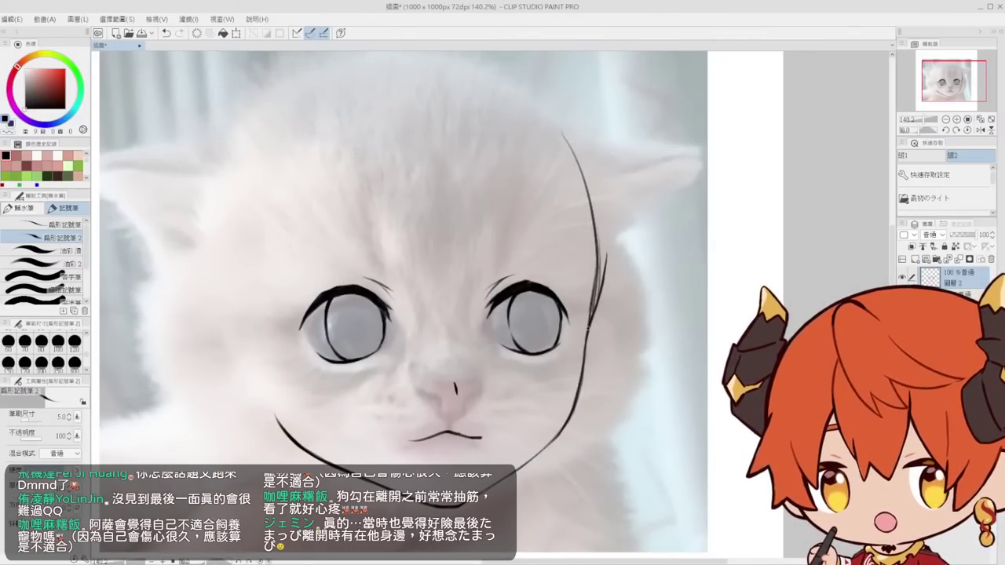
Erase the overlapping strokes where the temple line meets the cheek and redraw the join with the marker
key(ctrl+space)
drag(608, 280, 656, 279)
key(e)
drag(604, 228, 596, 275)
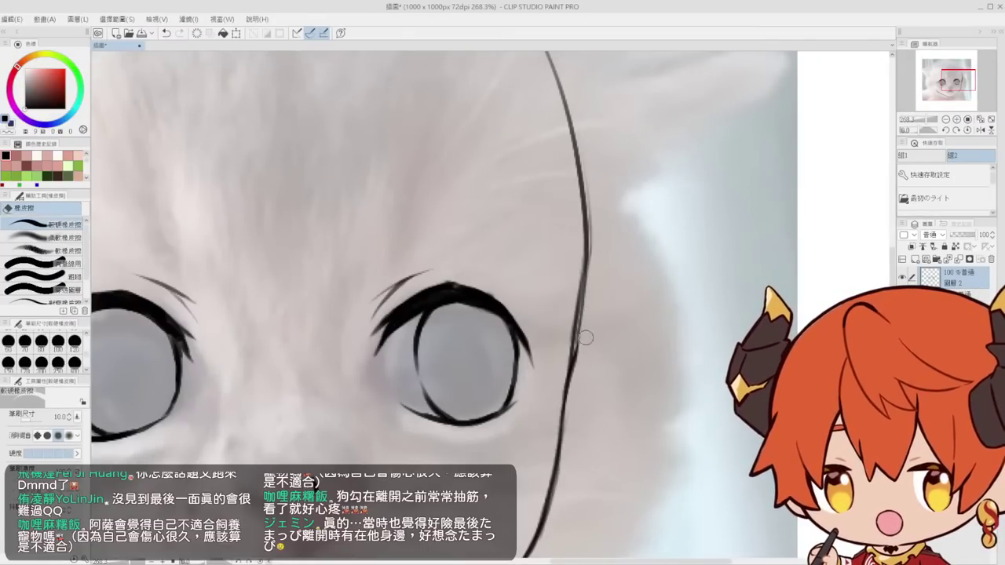
drag(585, 337, 580, 381)
drag(582, 345, 573, 384)
key(p)
drag(577, 320, 563, 409)
Extend the upper tip of the temple line slightly along the forehead and switch to the eraser
scroll(579, 319, down, 5)
scroll(578, 318, up, 1)
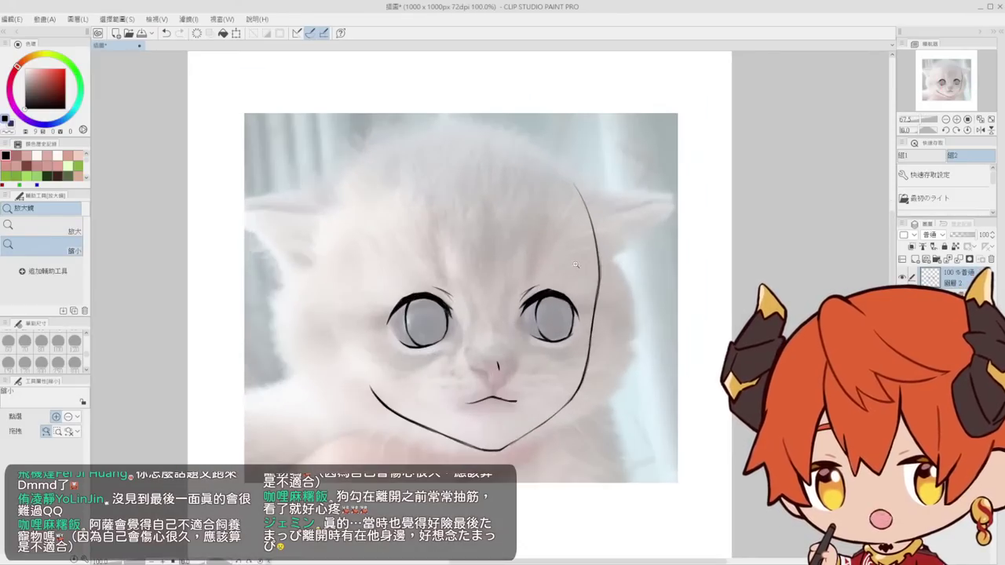
scroll(583, 202, up, 3)
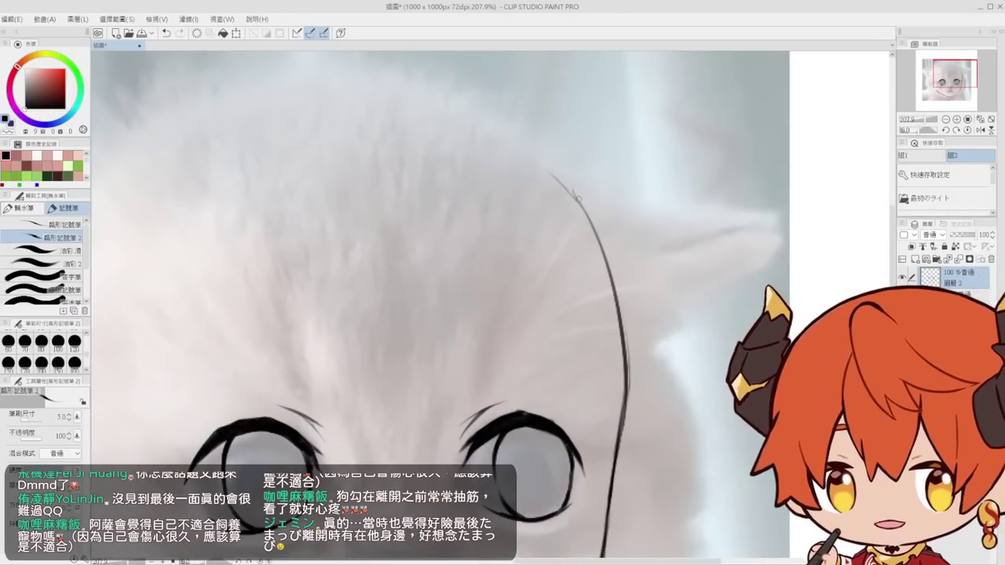
scroll(560, 178, up, 2)
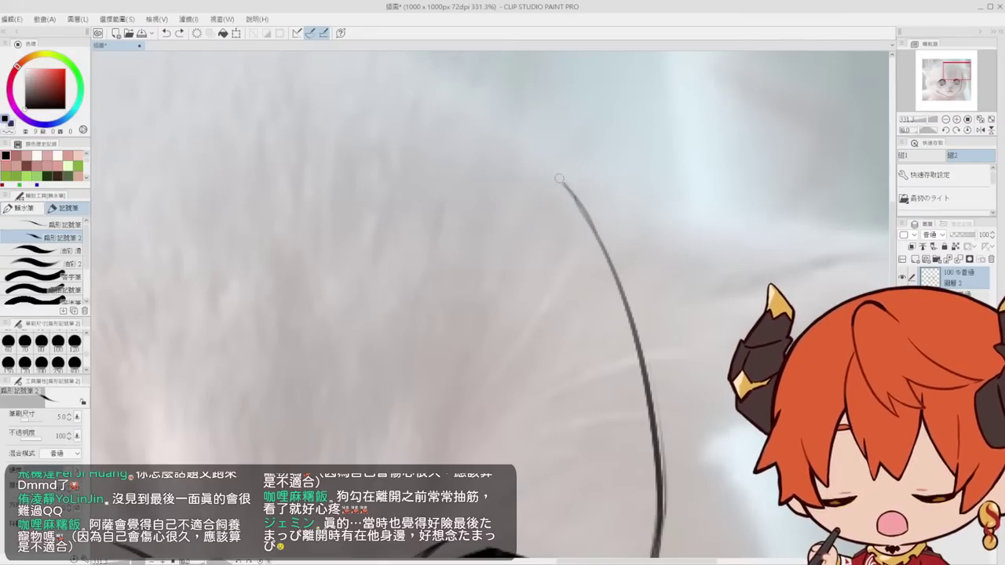
key(e)
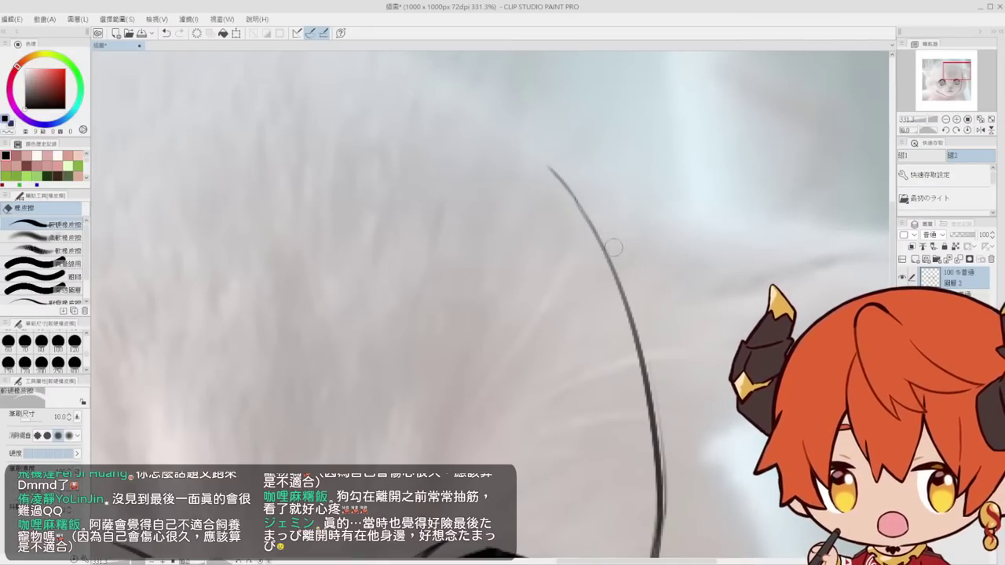
Refine the edges of the temple line with the eraser, undo the last erasing stroke, and return to the marker
scroll(613, 247, down, 3)
scroll(613, 225, up, 2)
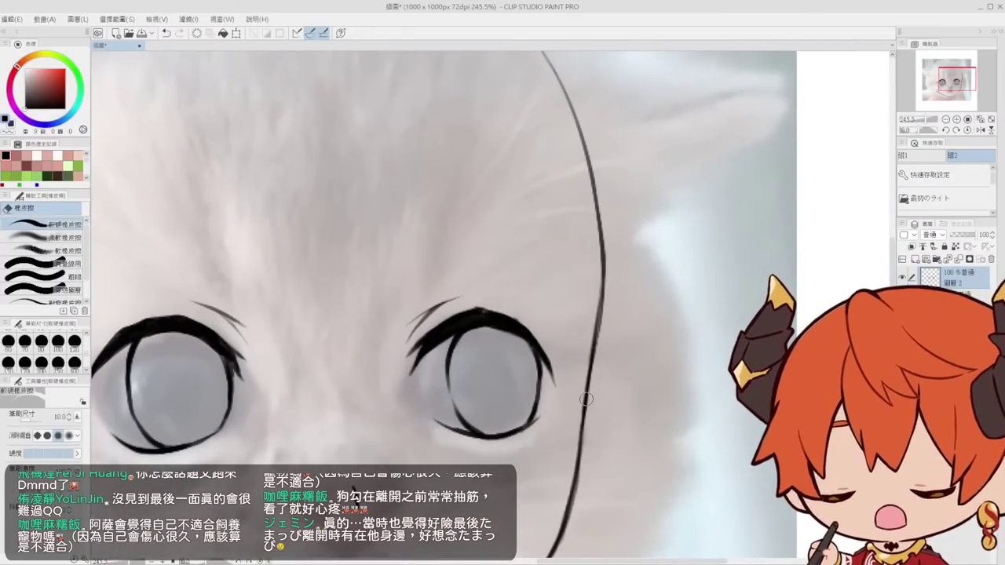
drag(587, 399, 581, 343)
mouse_move(594, 300)
mouse_down()
mouse_move(605, 216)
mouse_move(601, 274)
mouse_move(635, 213)
mouse_move(624, 262)
mouse_move(601, 281)
mouse_move(579, 272)
mouse_up()
key(ctrl+z)
key(alt+space)
click(578, 272)
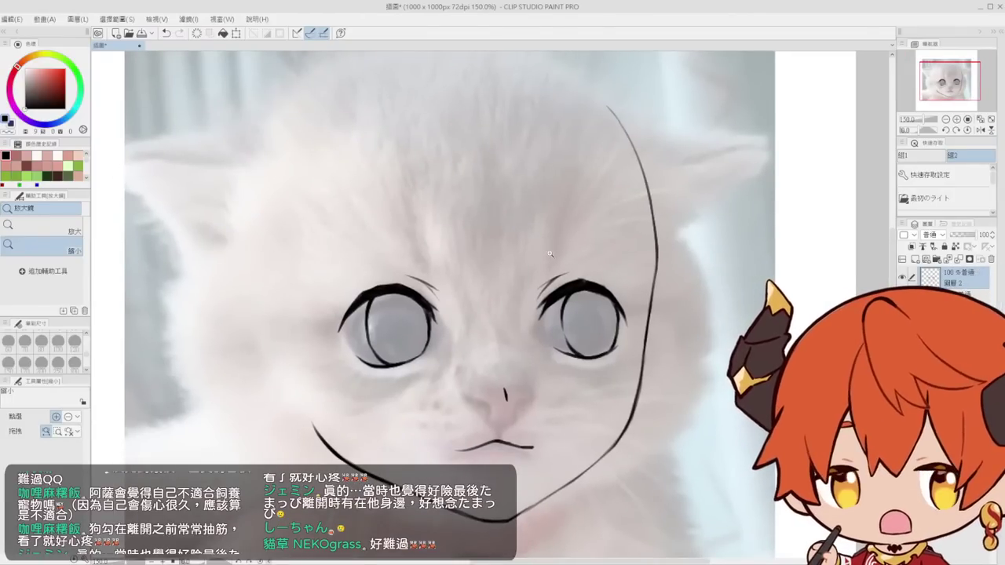
key(p)
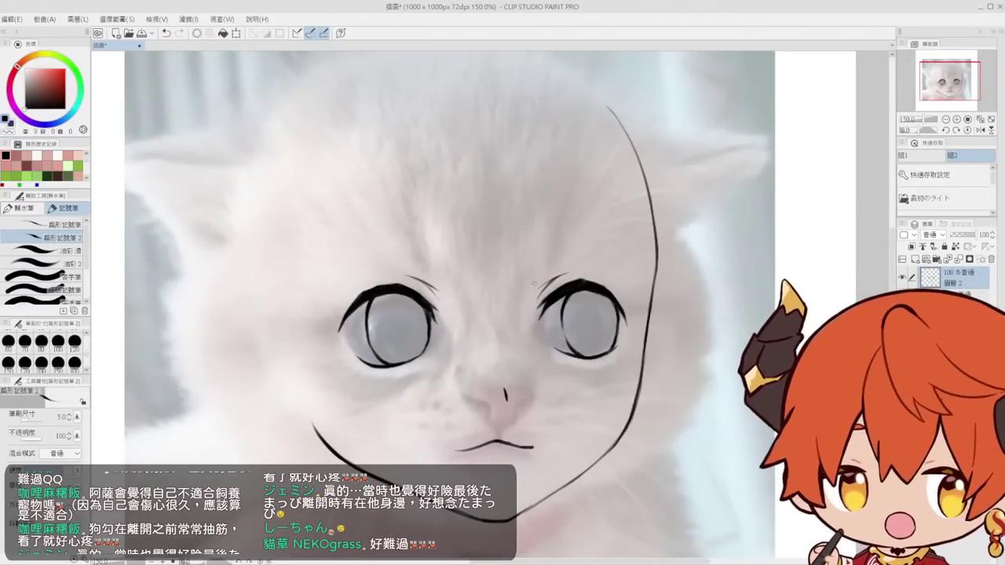
scroll(552, 277, up, 5)
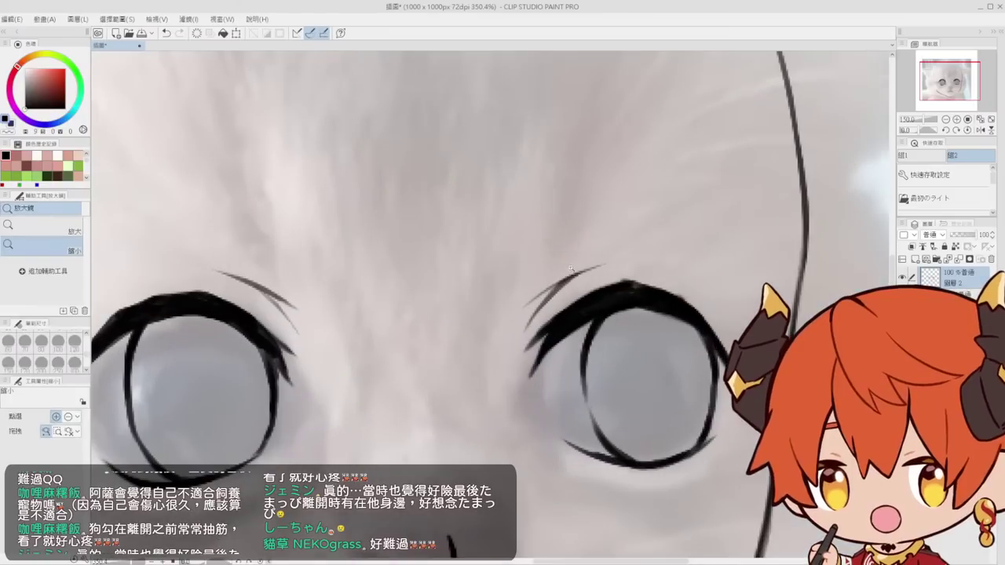
Select the eyelid crease above the smaller eye with the lasso, adjust its position slightly, and deselect
key(e)
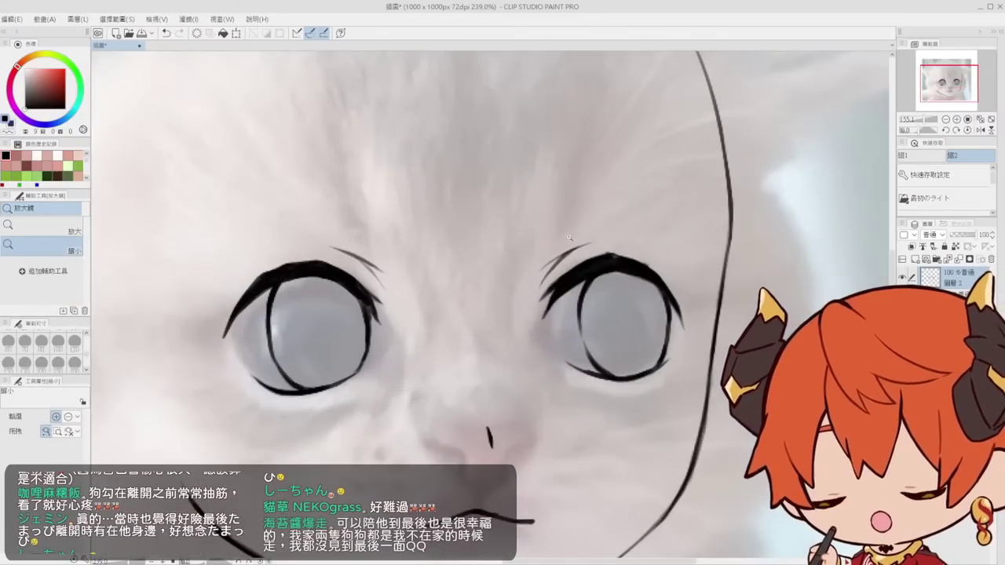
click(565, 227)
key(m)
mouse_move(561, 267)
mouse_down()
mouse_move(521, 303)
mouse_move(611, 229)
mouse_move(578, 256)
mouse_move(514, 260)
mouse_up()
key(k)
key(ctrl+d)
key(alt+space)
scroll(452, 264, up, 5)
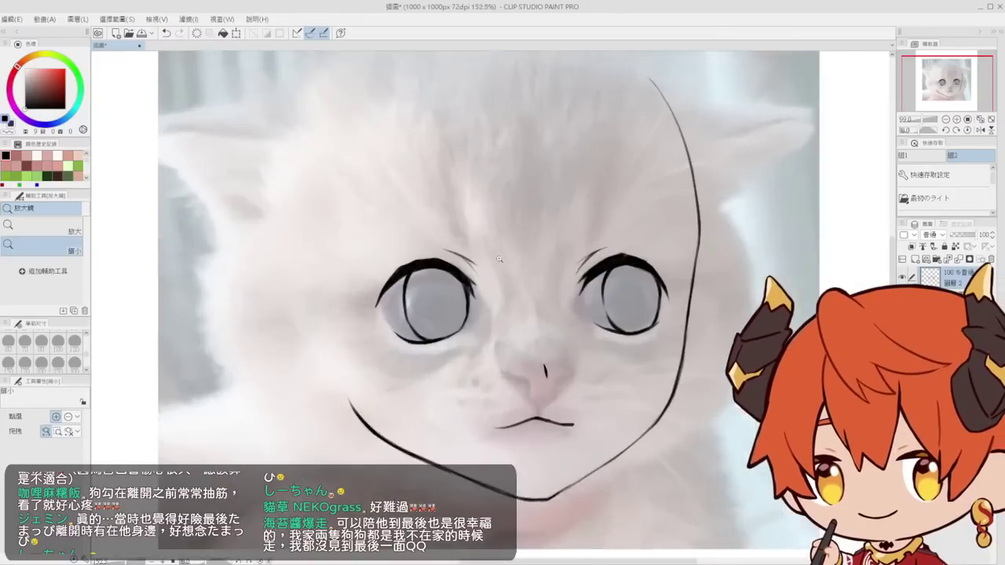
Touch up the eyelid crease above the larger eye with the marker
key(p)
mouse_move(434, 254)
mouse_down()
mouse_move(477, 306)
mouse_move(469, 296)
mouse_up()
key(e)
key(alt+space)
drag(573, 283, 477, 275)
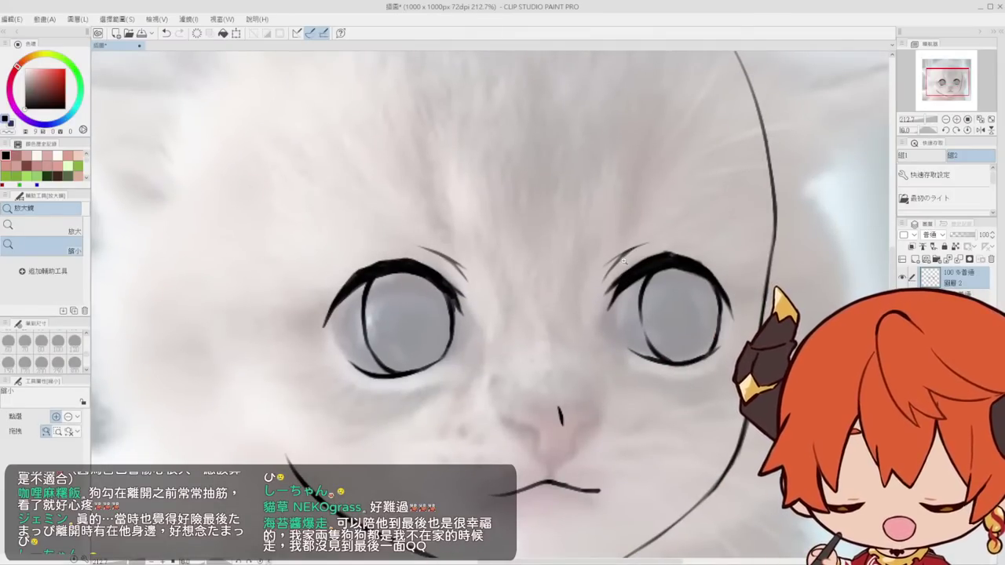
Trim the eyelid crease above the smaller eye with the eraser, nudge it into place, and deselect
click(619, 263)
click(619, 263)
key(e)
mouse_move(624, 264)
mouse_down()
mouse_move(606, 286)
mouse_move(717, 194)
mouse_move(654, 248)
mouse_move(650, 236)
mouse_up()
key(m)
key(k)
key(p)
key(ctrl+d)
key(alt+space)
drag(629, 193, 611, 221)
ctrl+alt+click(610, 220)
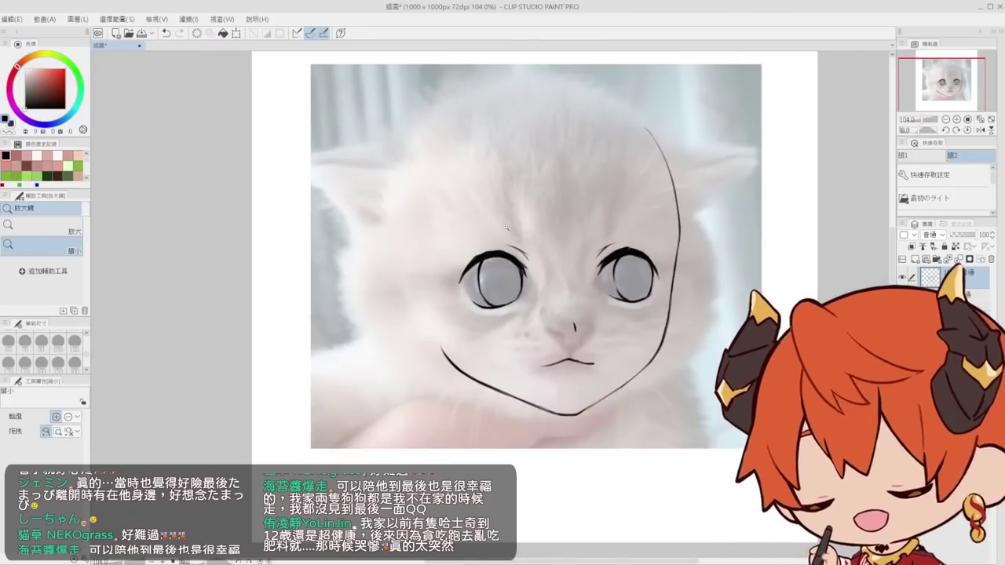
ctrl+click(610, 221)
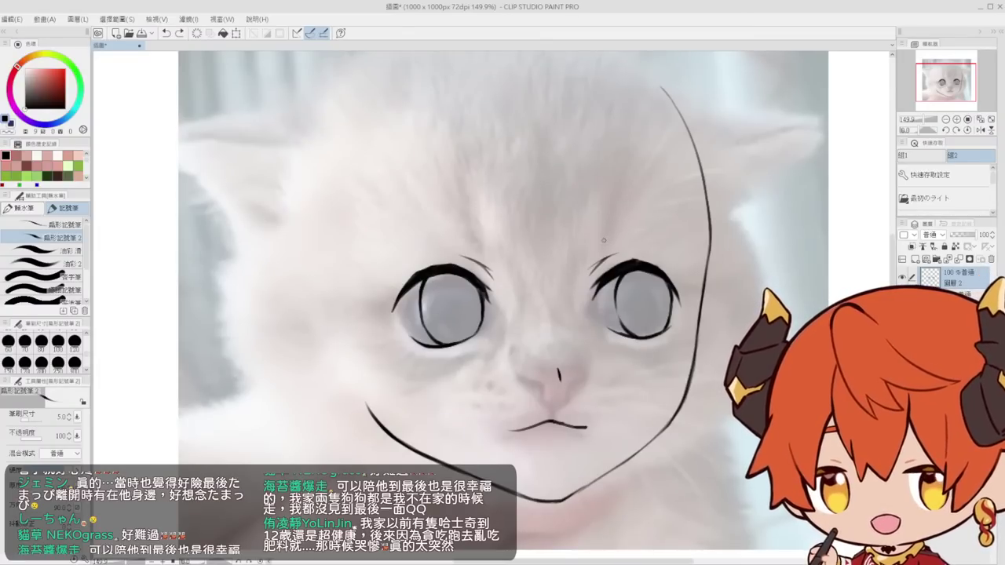
key(ctrl+z)
mouse_move(594, 242)
mouse_down()
mouse_move(655, 247)
mouse_move(640, 245)
mouse_move(648, 232)
mouse_move(632, 244)
mouse_move(648, 239)
mouse_up()
key(ctrl+z)
key(ctrl+z)
key(ctrl+z)
key(ctrl+z)
mouse_move(591, 223)
mouse_down()
mouse_move(652, 240)
mouse_move(608, 246)
mouse_move(658, 240)
mouse_up()
key(ctrl+z)
key(ctrl+z)
key(ctrl+z)
drag(592, 222, 608, 245)
mouse_move(594, 226)
mouse_down()
mouse_move(649, 245)
mouse_move(624, 248)
mouse_move(657, 241)
mouse_move(607, 248)
mouse_move(623, 242)
mouse_up()
key(ctrl+z)
key(ctrl+z)
key(ctrl+z)
mouse_move(563, 225)
mouse_down()
mouse_move(591, 254)
mouse_move(653, 252)
mouse_move(603, 246)
mouse_move(655, 248)
mouse_up()
key(ctrl+z)
key(ctrl+z)
key(ctrl+z)
Draw a worried eyebrow above the smaller eye with two curved marker strokes that taper together at the outer end
drag(582, 253, 665, 248)
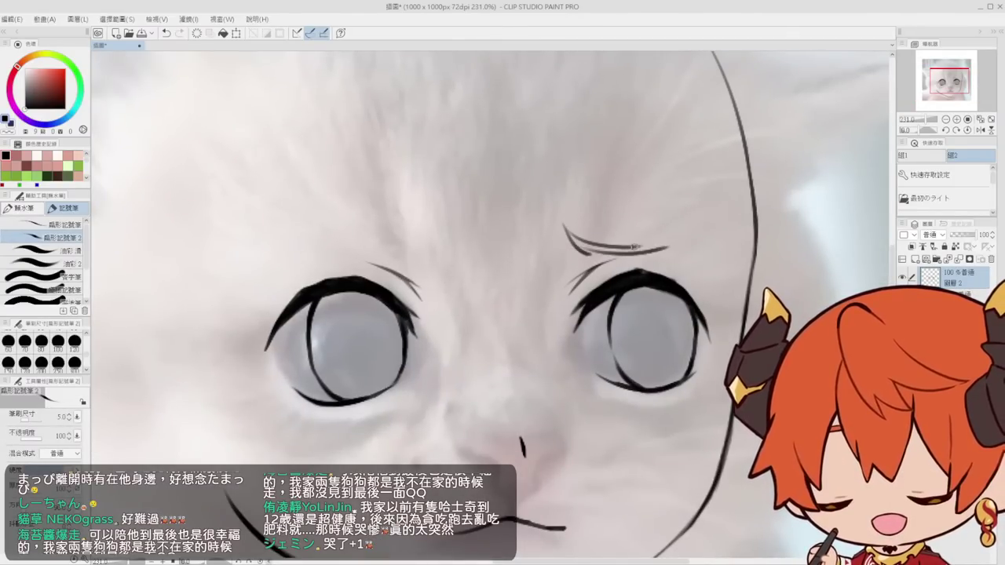
key(ctrl+z)
key(ctrl+z)
drag(567, 229, 675, 251)
key(ctrl+z)
drag(587, 253, 660, 252)
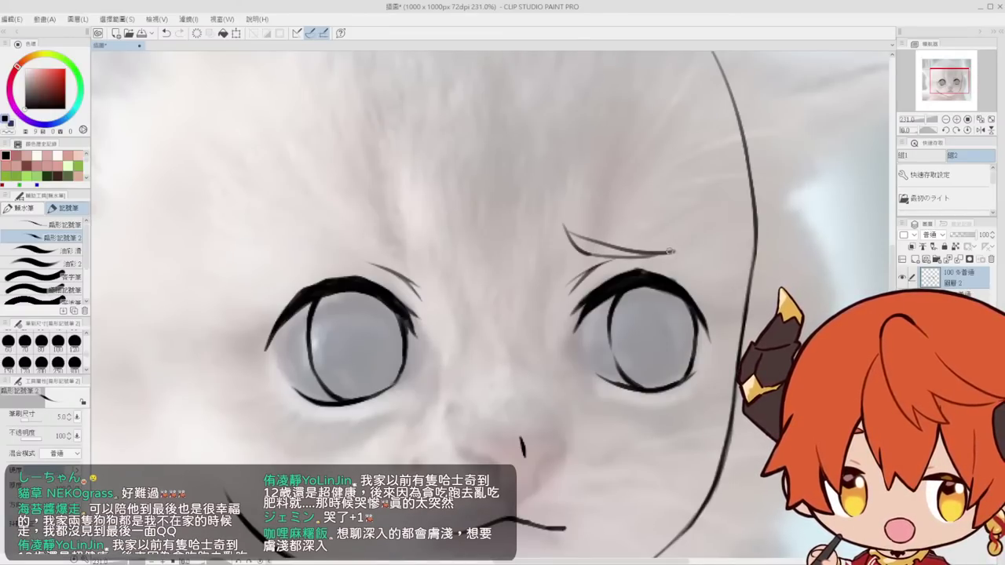
Draw the matching worried eyebrow above the larger eye, rising toward the centre of the forehead
ctrl+click(669, 251)
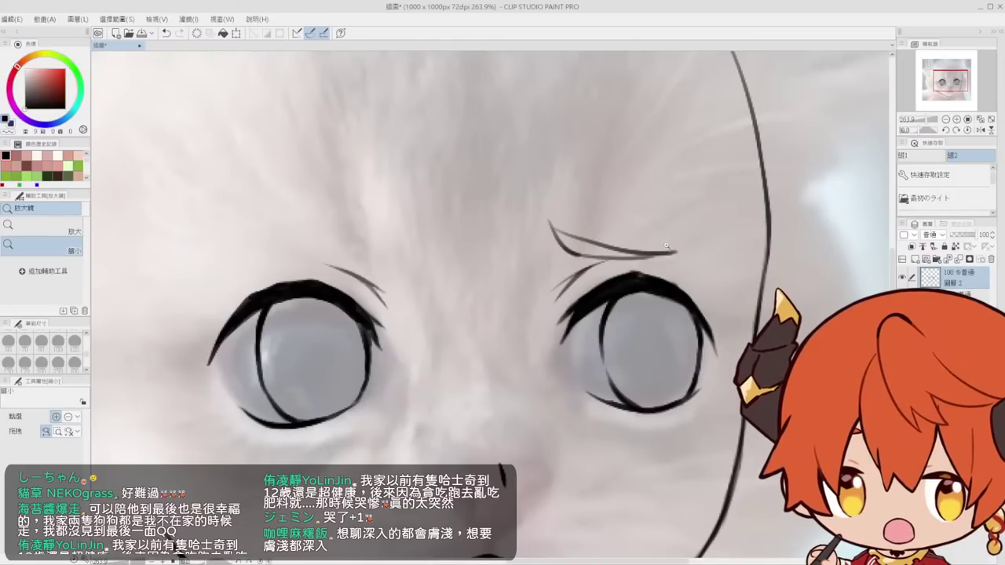
key(p)
key(/)
mouse_move(651, 224)
mouse_down()
mouse_move(449, 236)
mouse_move(506, 228)
mouse_up()
key(p)
key(ctrl+z)
key(ctrl+z)
mouse_move(437, 238)
mouse_down()
mouse_move(514, 225)
mouse_move(520, 210)
mouse_move(482, 238)
mouse_move(533, 206)
mouse_move(566, 239)
mouse_move(521, 235)
mouse_up()
Lasso the eyebrow above the larger eye, adjust it with a free transform, and deselect
key(m)
key(ctrl+t)
key(Return)
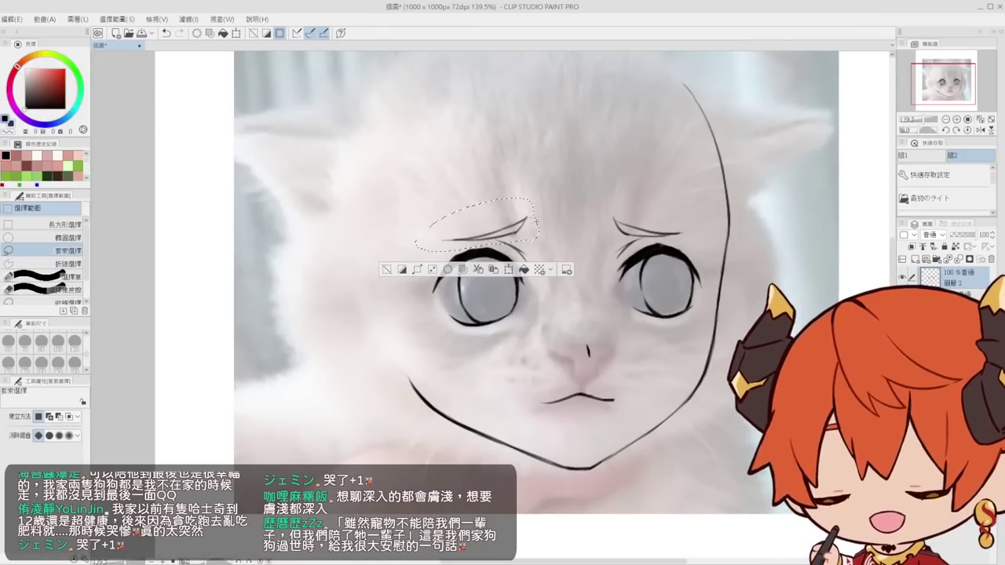
key(ctrl+d)
Lasso the eyebrow above the smaller eye, rotate it slightly clockwise with a free transform, and deselect
drag(556, 226, 540, 235)
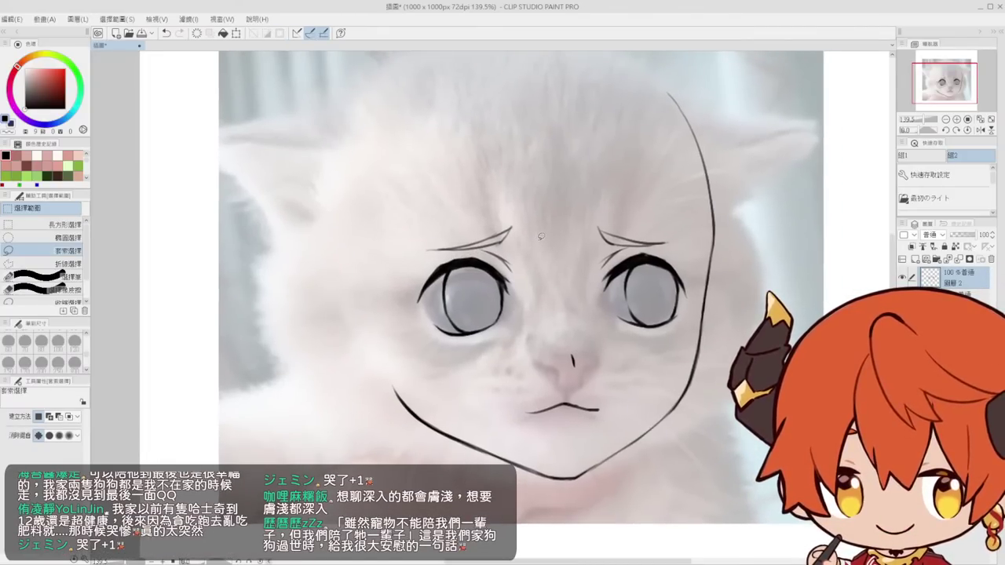
key(ctrl+space)
click(554, 233)
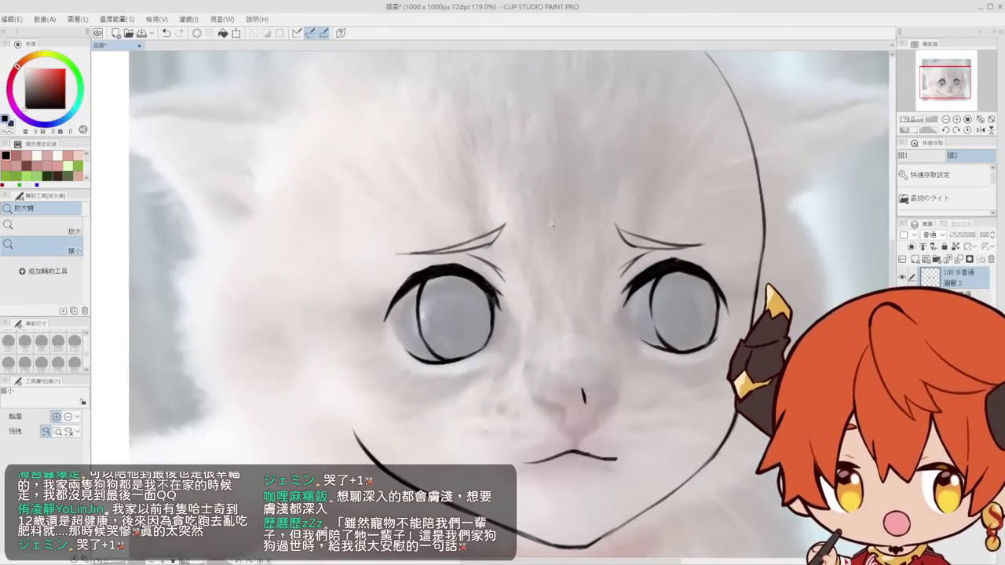
drag(551, 224, 551, 206)
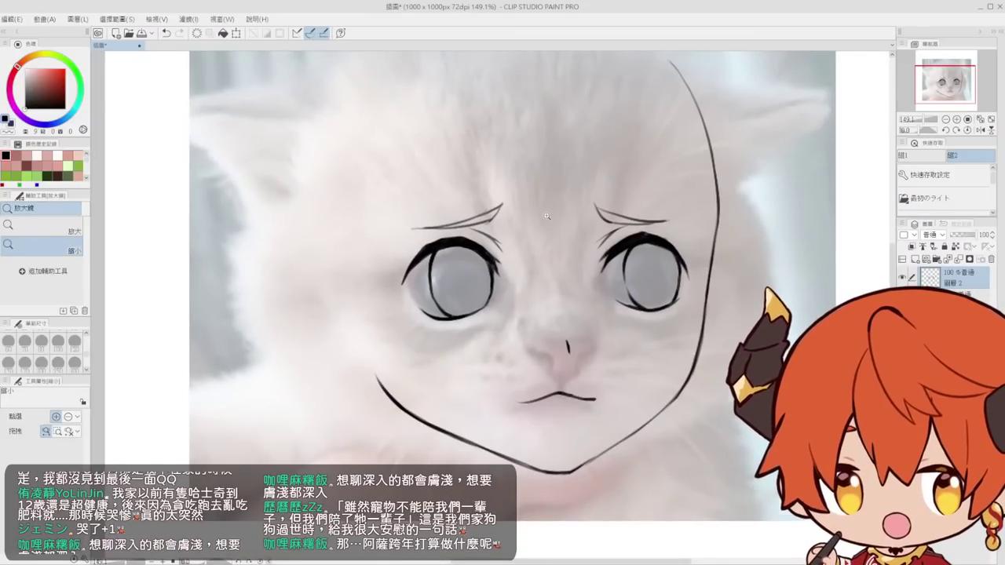
alt+click(547, 217)
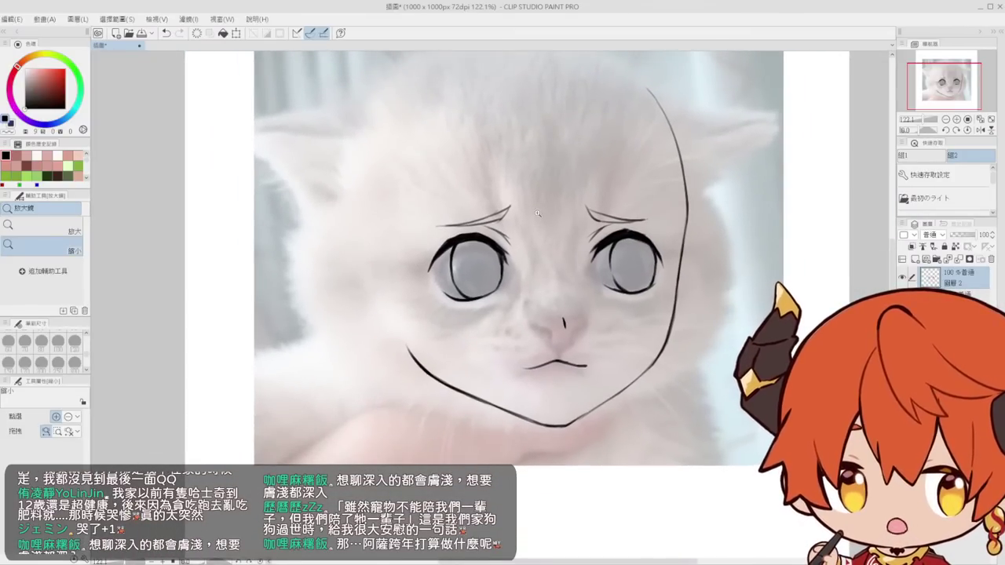
mouse_move(538, 214)
mouse_down()
mouse_move(539, 238)
mouse_move(569, 231)
mouse_move(547, 227)
mouse_move(590, 174)
mouse_move(673, 255)
mouse_move(545, 254)
mouse_up()
key(k)
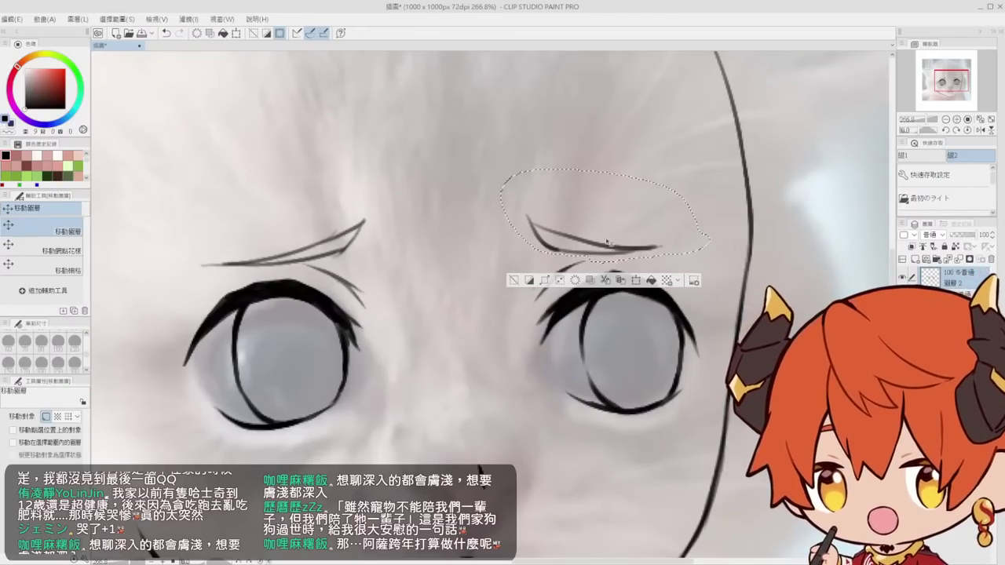
key(ctrl+t)
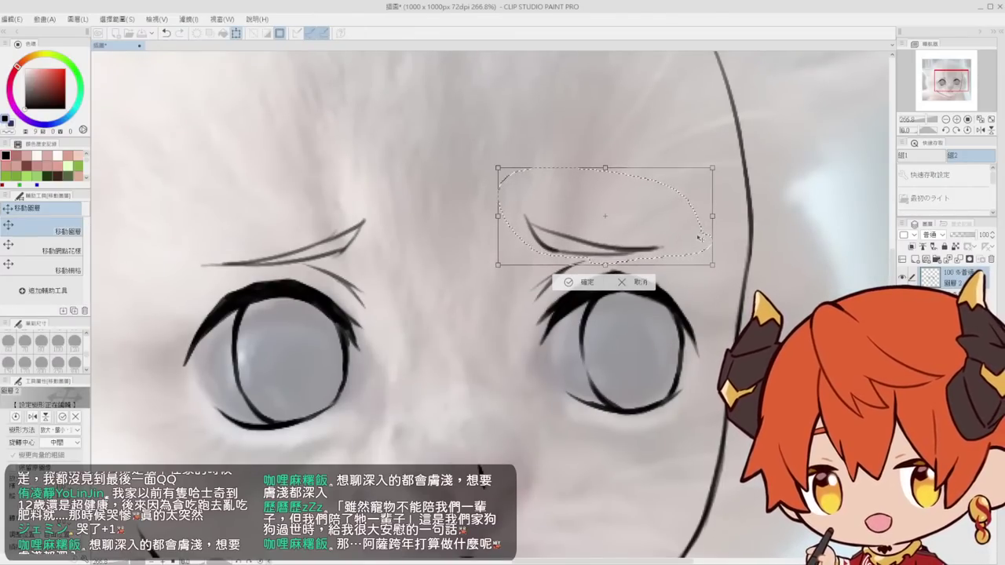
drag(712, 216, 695, 246)
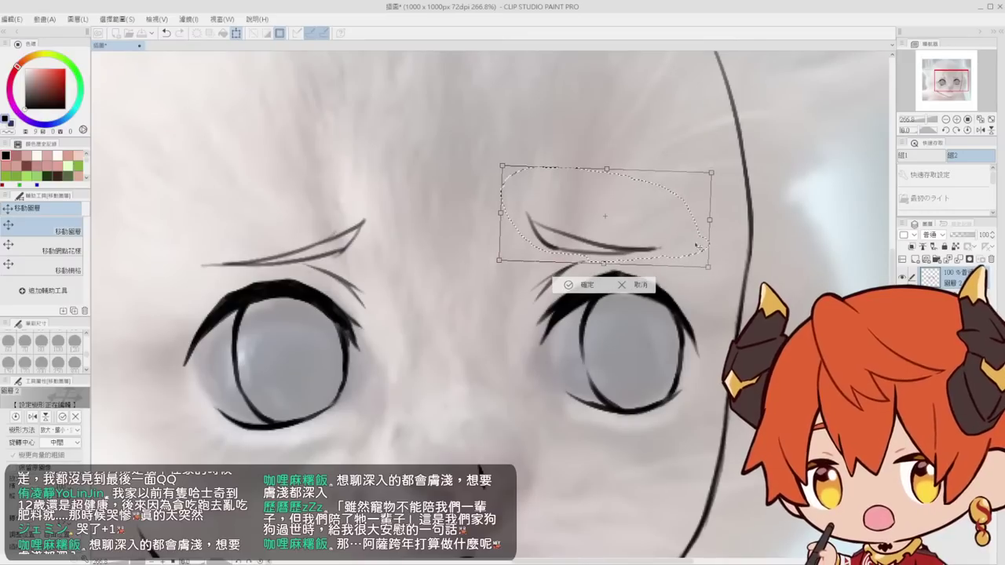
key(Return)
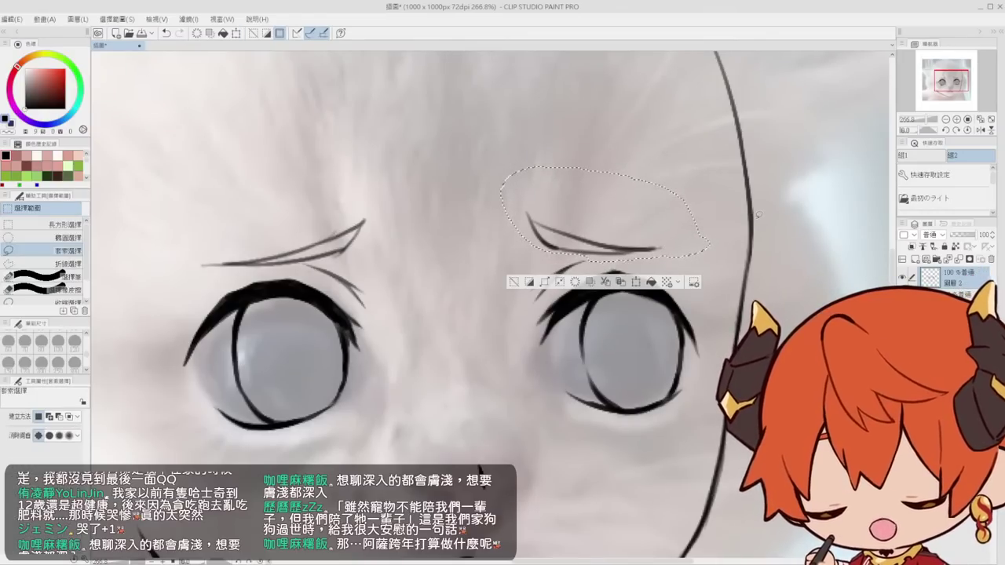
key(ctrl+d)
Refine the edges and corners of the mouth line with the eraser, undoing the strokes that miss
drag(607, 152, 562, 176)
alt+click(562, 178)
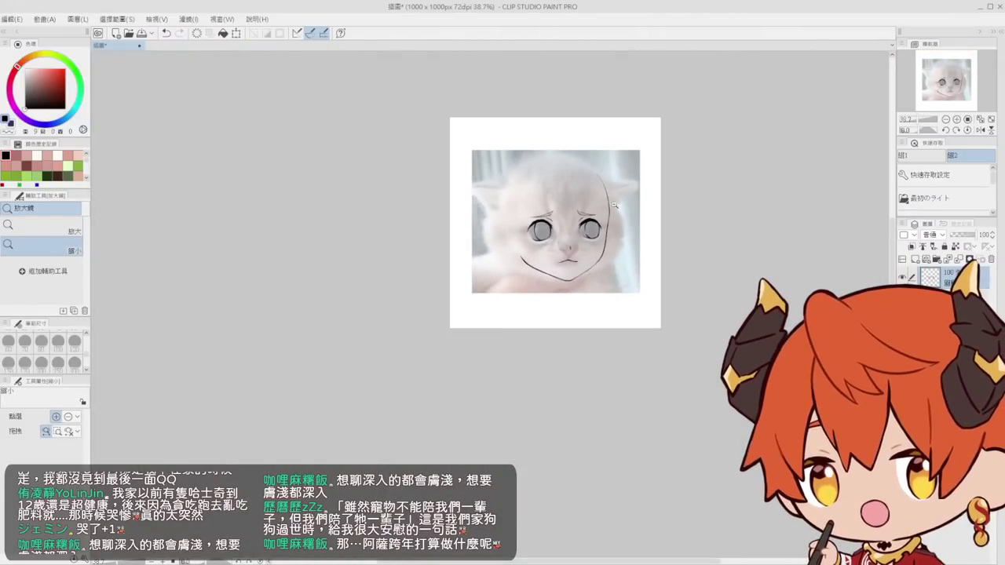
click(585, 172)
click(563, 338)
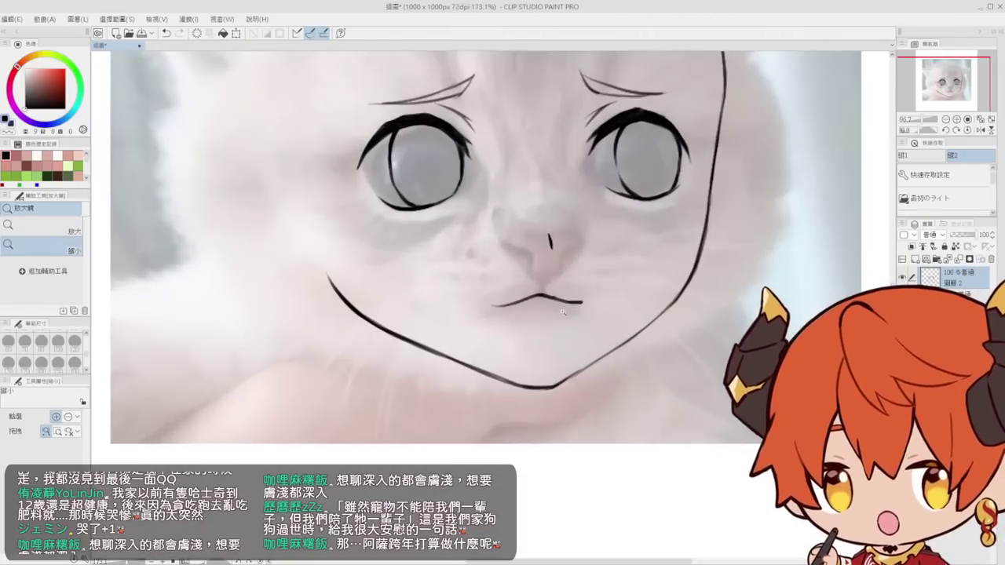
click(563, 338)
key(b)
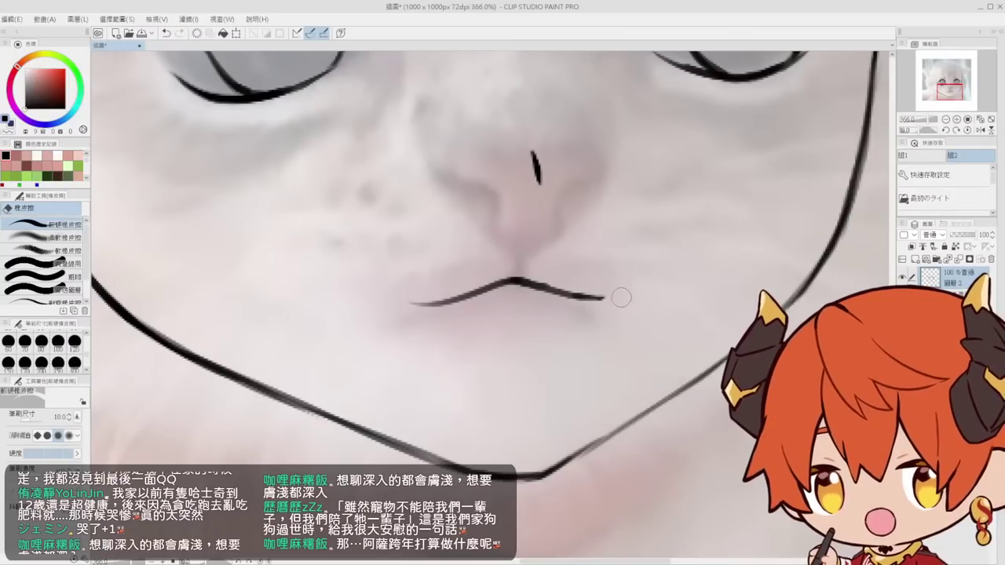
mouse_move(609, 305)
mouse_down()
mouse_move(560, 313)
mouse_move(597, 306)
mouse_up()
key(ctrl+z)
key(ctrl+z)
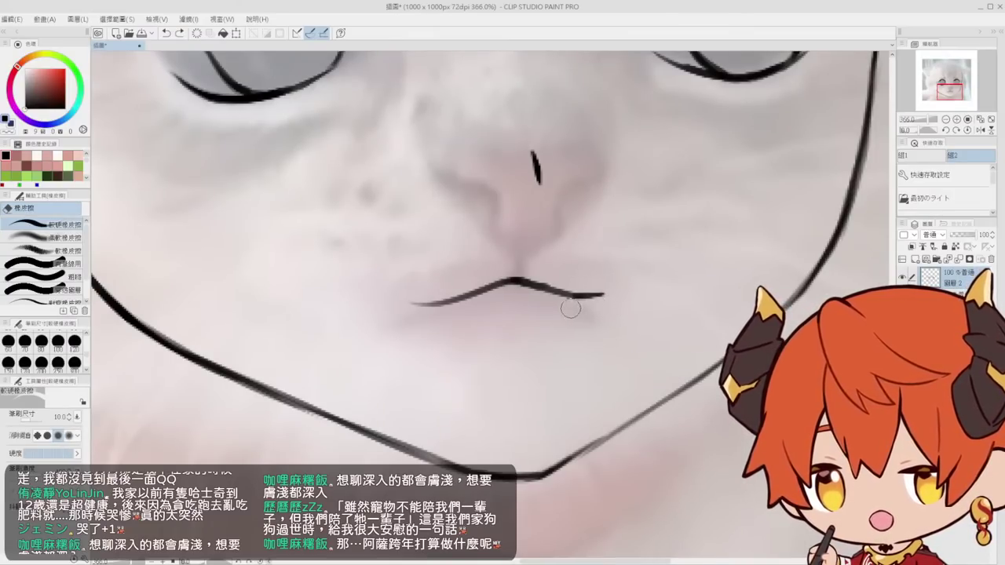
drag(428, 302, 450, 297)
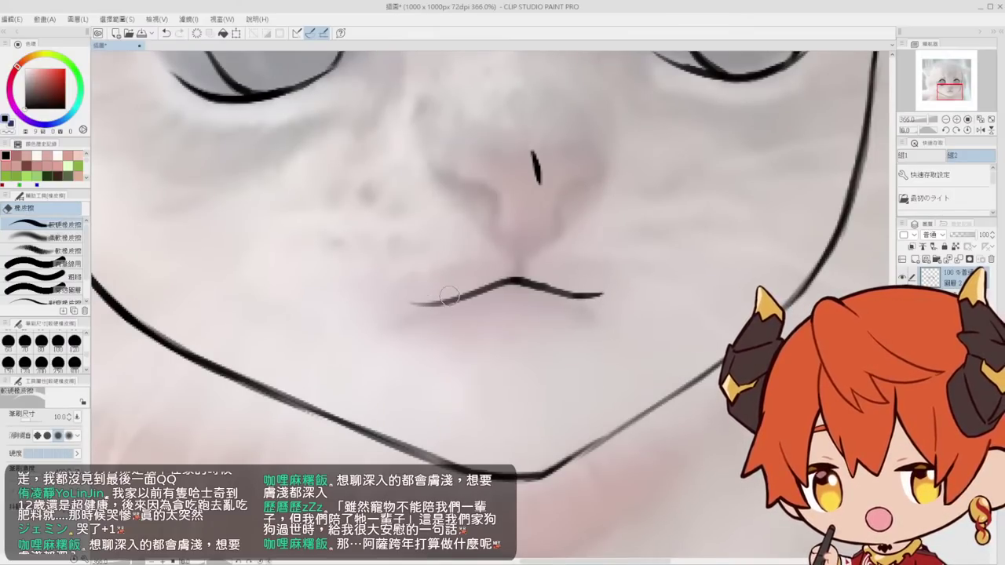
key(slash)
mouse_move(543, 311)
mouse_down()
mouse_move(471, 311)
mouse_move(518, 312)
mouse_move(494, 311)
mouse_up()
key(ctrl+z)
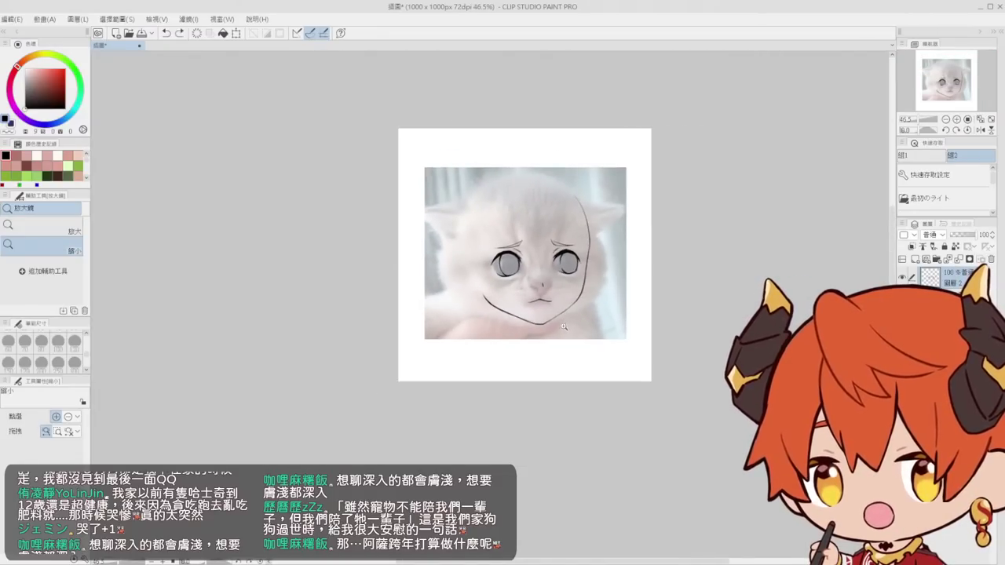
Strengthen the mouth corner on the larger eye's side with the marker
drag(544, 265, 550, 262)
mouse_move(520, 311)
mouse_down()
mouse_move(609, 307)
mouse_move(602, 296)
mouse_up()
key(p)
drag(522, 284, 524, 285)
key(slash)
mouse_move(585, 276)
mouse_down()
mouse_move(528, 275)
mouse_move(517, 317)
mouse_up()
drag(574, 256, 553, 272)
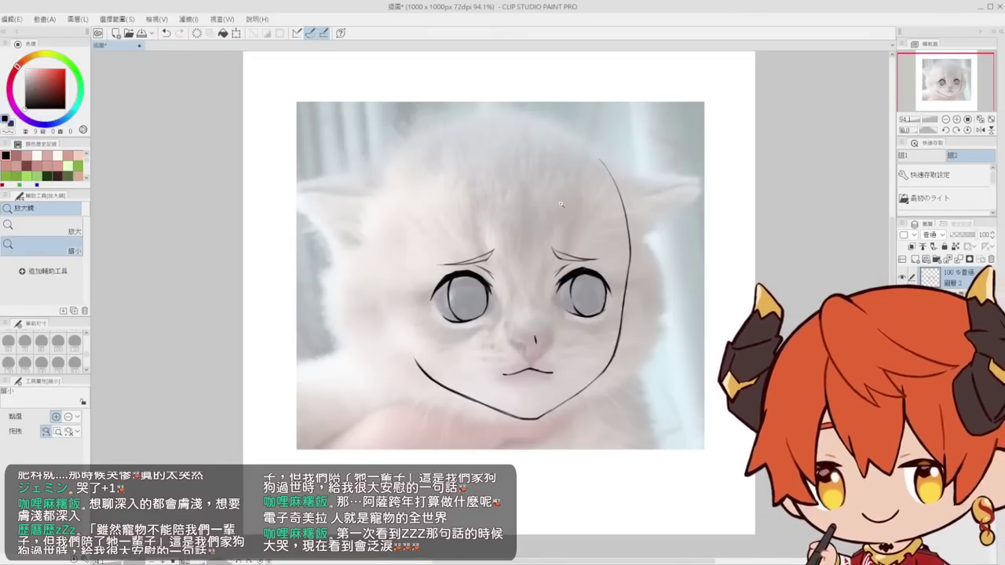
drag(813, 221, 486, 271)
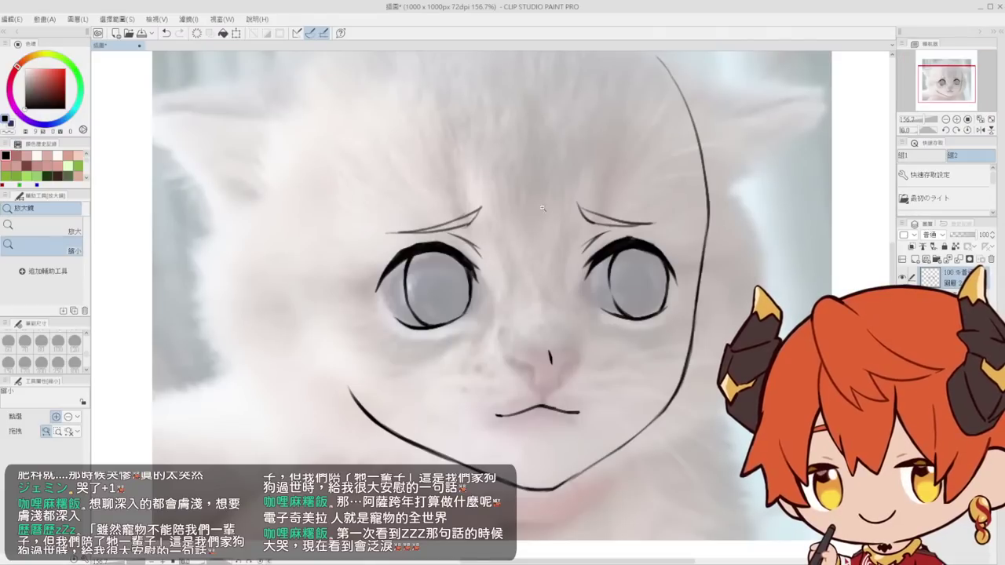
mouse_move(546, 173)
mouse_down()
mouse_move(463, 179)
mouse_move(510, 160)
mouse_move(513, 319)
mouse_up()
key(ctrl+z)
drag(511, 212, 504, 238)
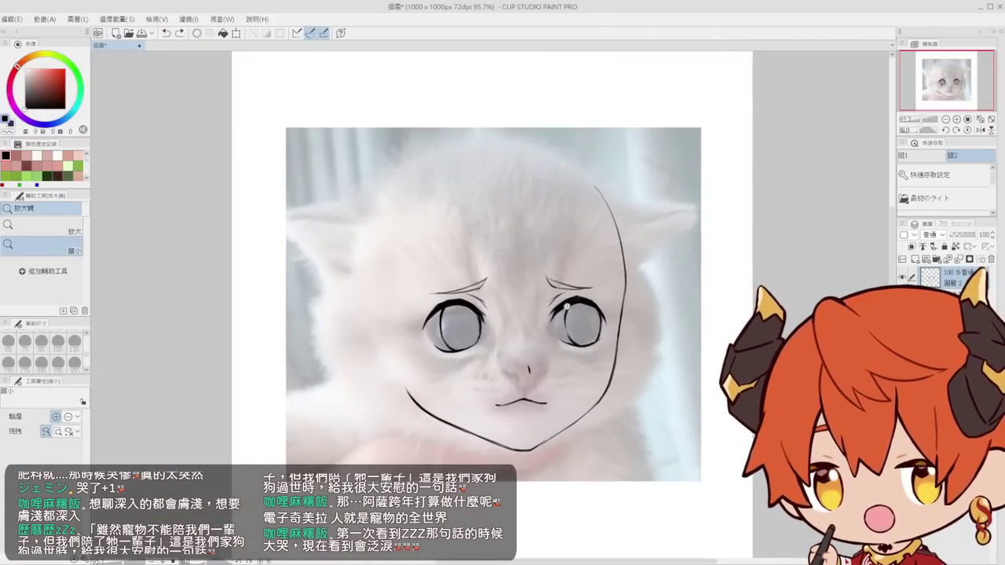
Draw human ear outlines on both sides of the face at eye height with the marker
drag(416, 316, 405, 276)
click(406, 276)
key(p)
mouse_move(332, 277)
mouse_down()
mouse_move(365, 276)
mouse_move(381, 287)
mouse_move(346, 317)
mouse_move(381, 356)
mouse_up()
key(ctrl+z)
key(ctrl+z)
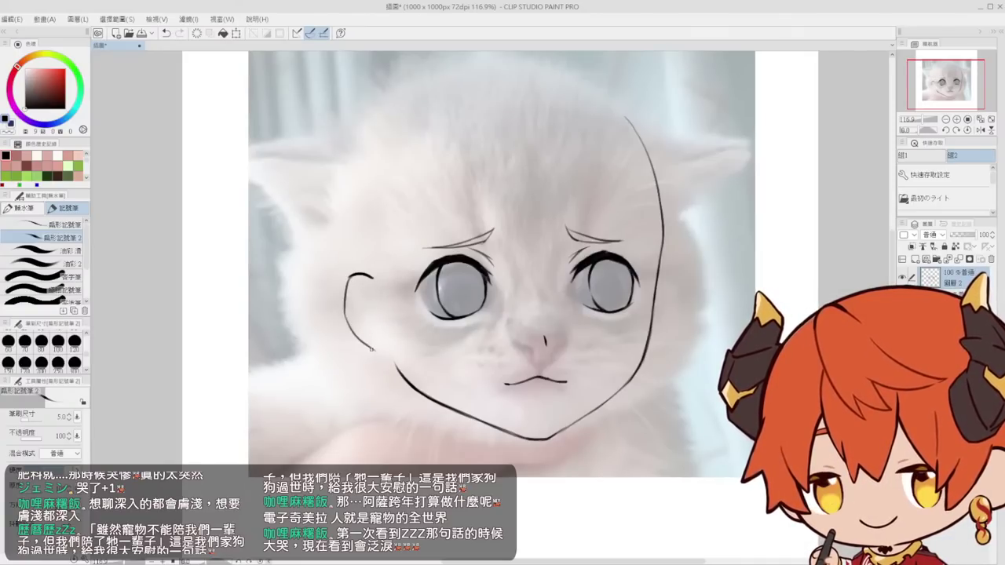
mouse_move(658, 274)
mouse_down()
mouse_move(667, 299)
mouse_move(650, 275)
mouse_move(626, 270)
mouse_move(650, 260)
mouse_up()
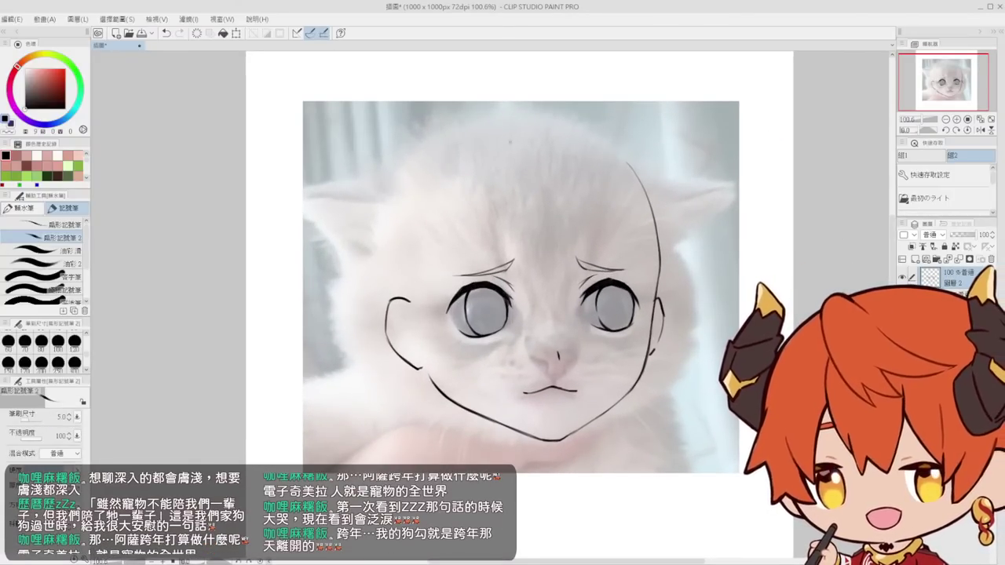
drag(516, 158, 534, 261)
key(ctrl+z)
drag(519, 137, 541, 287)
drag(557, 172, 549, 289)
key(ctrl+z)
key(ctrl+z)
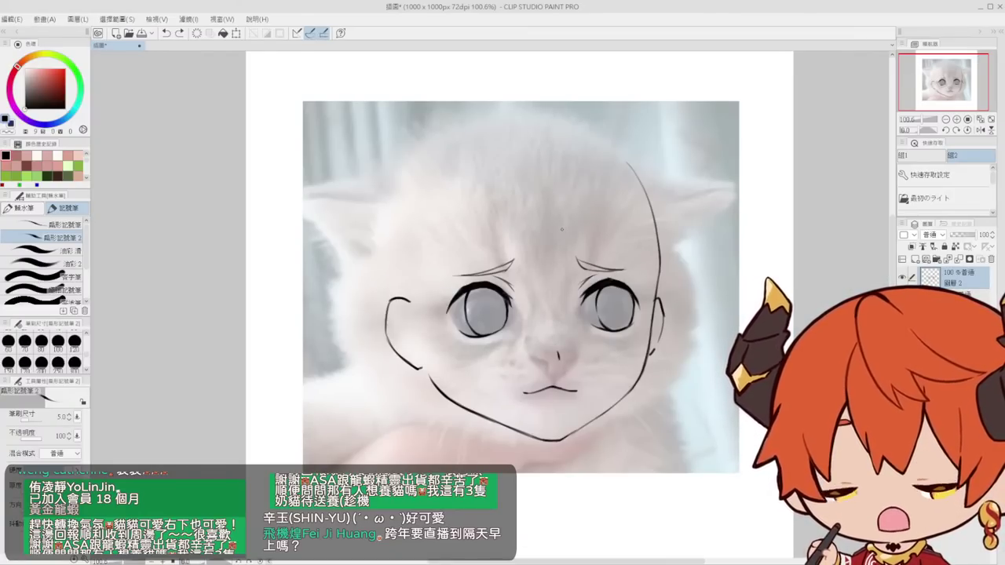
drag(531, 207, 515, 202)
drag(527, 190, 549, 190)
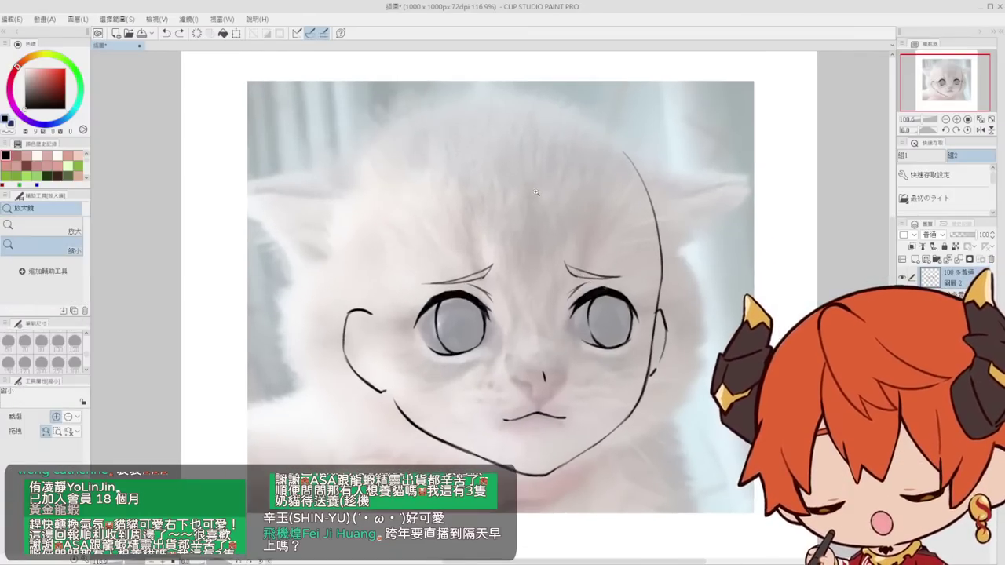
drag(485, 127, 511, 279)
key(ctrl+z)
mouse_move(475, 147)
mouse_down()
mouse_move(526, 292)
mouse_move(563, 357)
mouse_up()
key(ctrl+z)
key(ctrl+z)
key(ctrl+z)
key(ctrl+z)
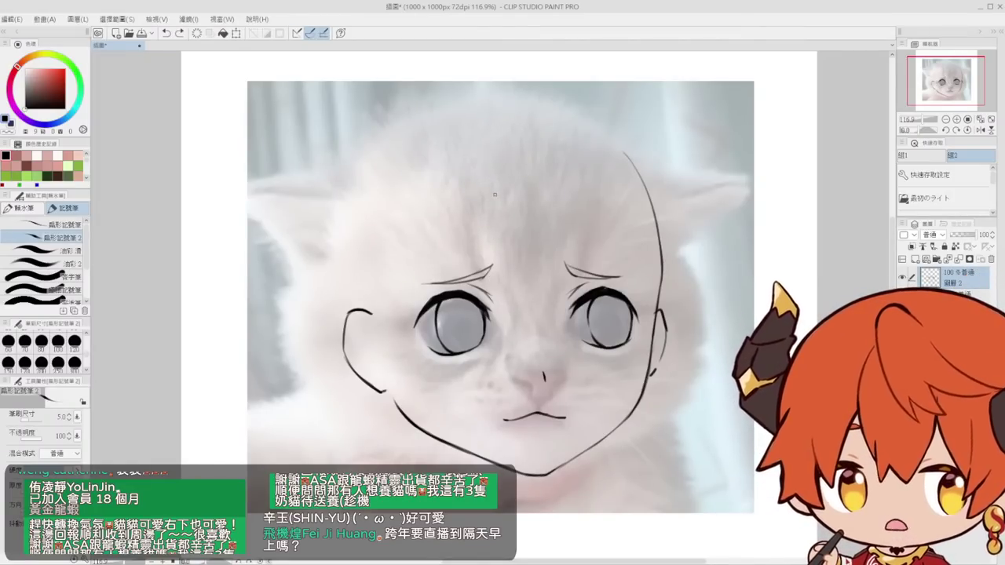
Lasso the ear on the larger eye's side and stretch it slightly outward with a free transform
key(m)
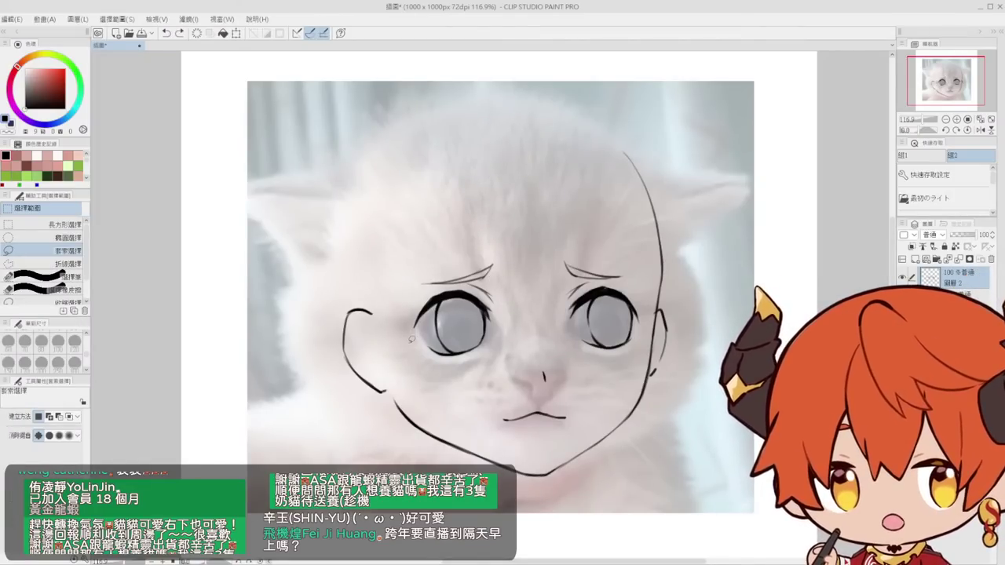
mouse_move(409, 389)
mouse_down()
mouse_move(377, 414)
mouse_move(390, 345)
mouse_up()
key(ctrl+t)
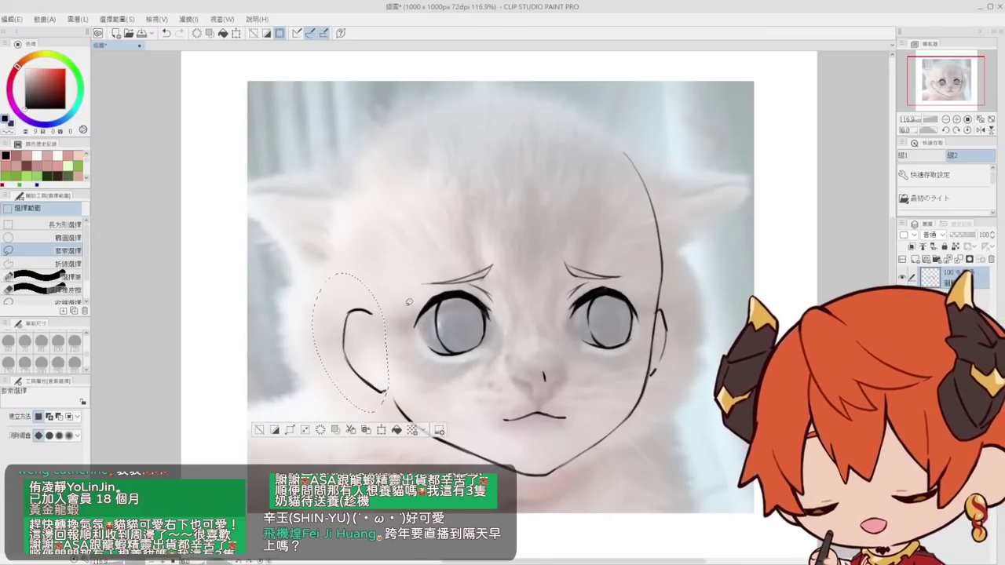
drag(312, 273, 302, 271)
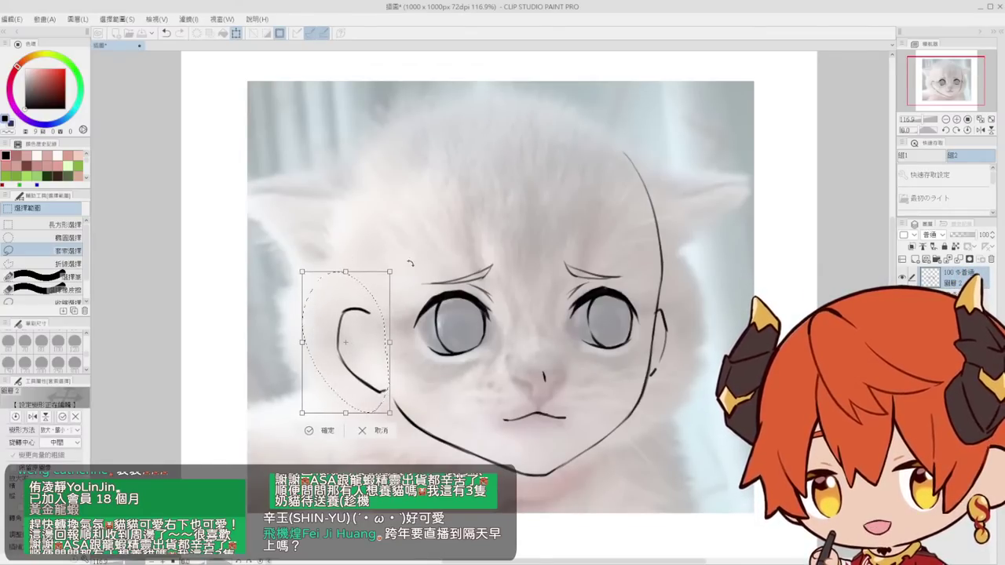
drag(410, 264, 409, 263)
key(Return)
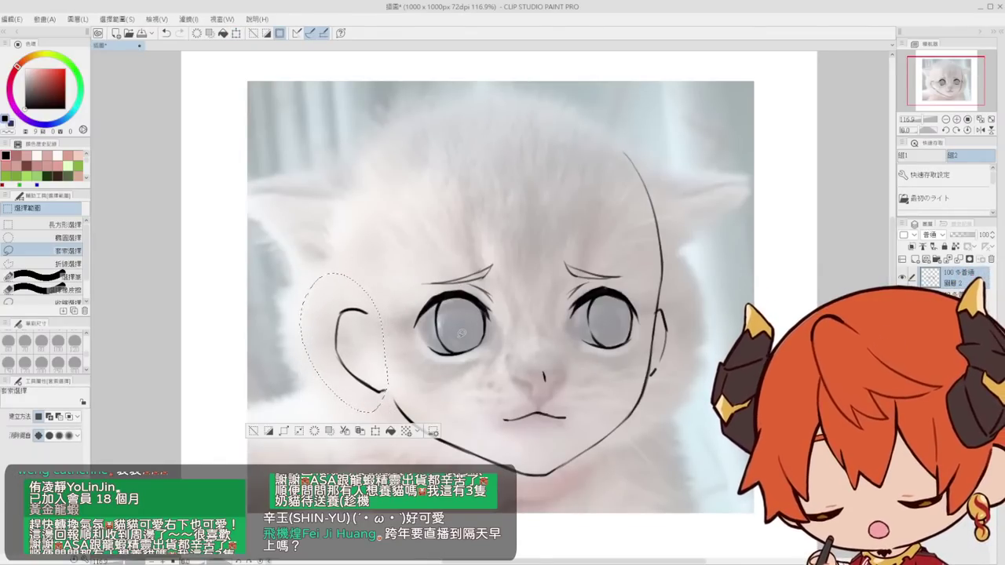
Deselect the ear on the larger eye's side and join its lower end to the jawline
key(ctrl+d)
drag(472, 360, 441, 279)
mouse_move(348, 326)
mouse_down()
mouse_move(378, 314)
mouse_move(370, 308)
mouse_move(380, 328)
mouse_up()
key(p)
key(slash)
drag(496, 197, 440, 216)
drag(514, 265, 588, 264)
key(e)
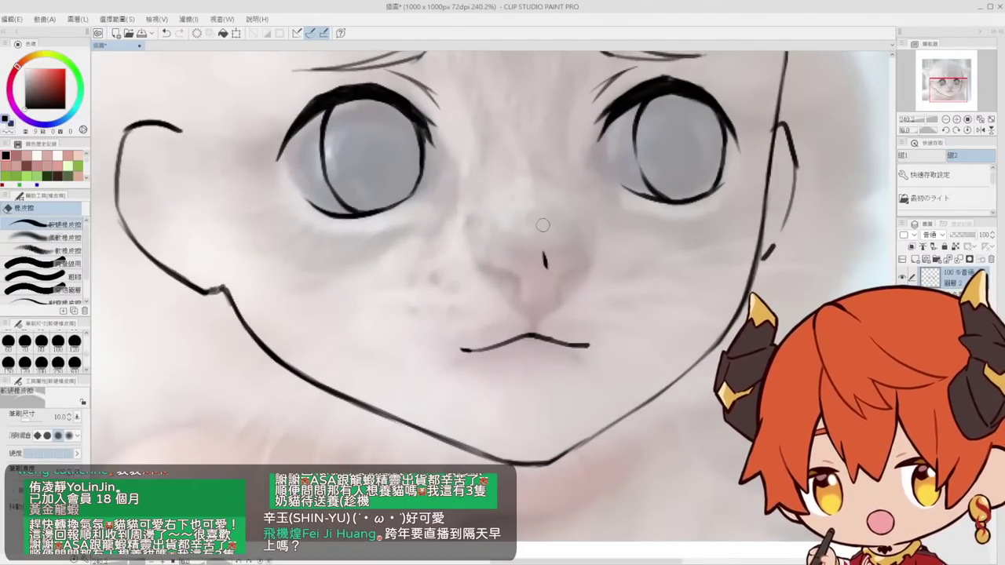
key(slash)
drag(550, 322, 514, 320)
mouse_move(546, 223)
mouse_down()
mouse_move(542, 265)
mouse_move(524, 281)
mouse_up()
Try a long curved hair strand down the centre of the forehead with the marker
scroll(559, 236, up, 2)
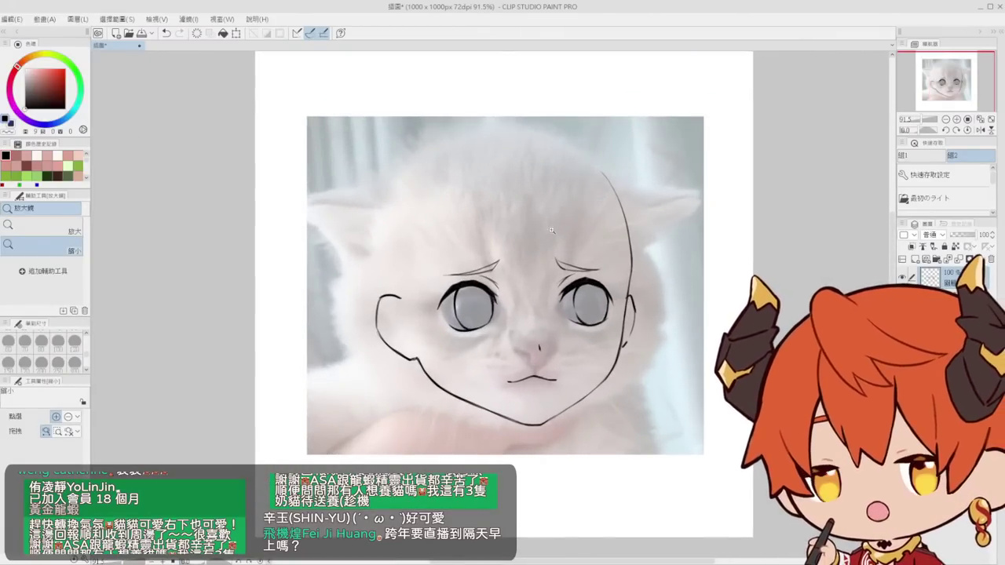
scroll(551, 230, up, 2)
drag(584, 252, 562, 248)
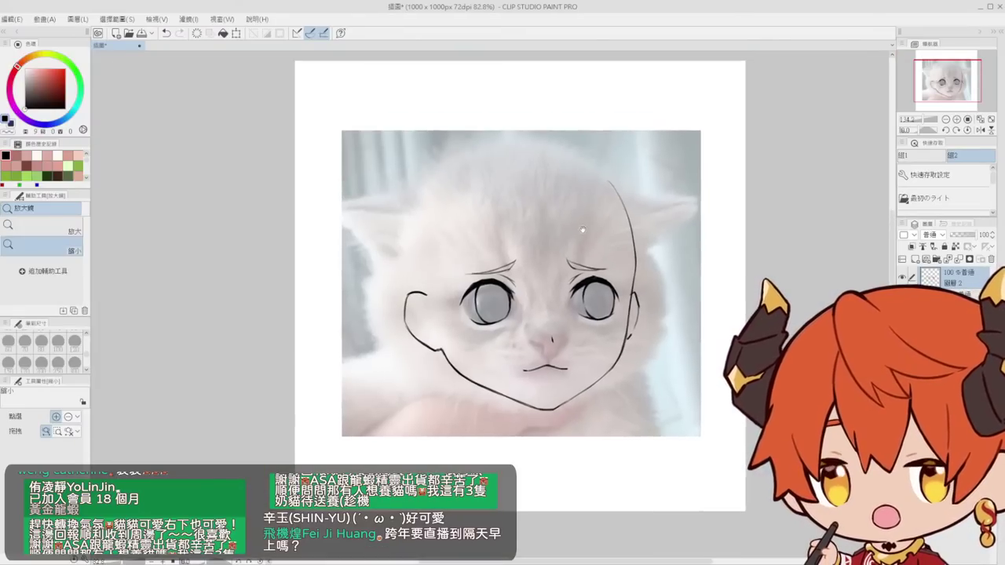
drag(564, 172, 575, 174)
key(p)
key(ctrl+z)
drag(499, 162, 536, 238)
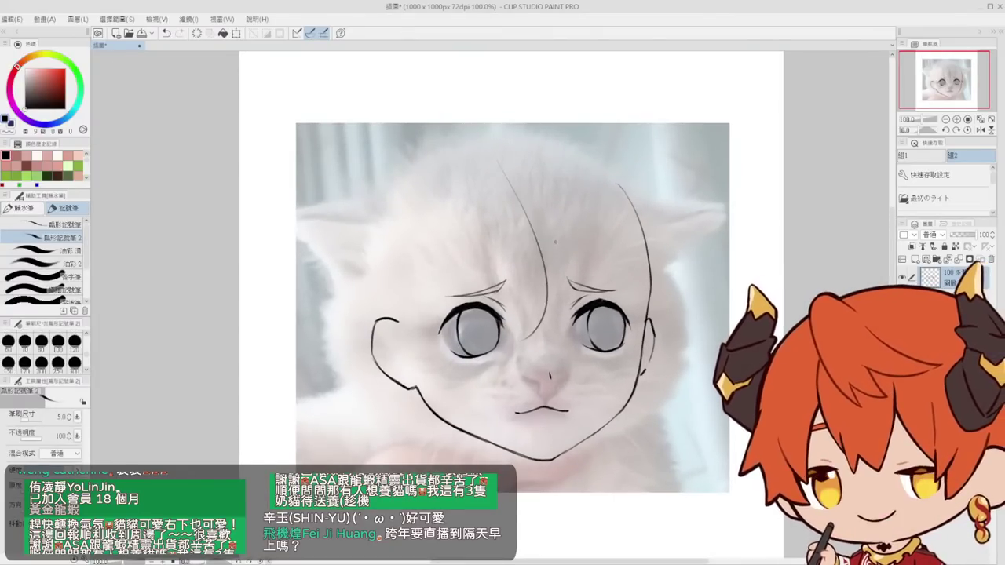
key(ctrl+z)
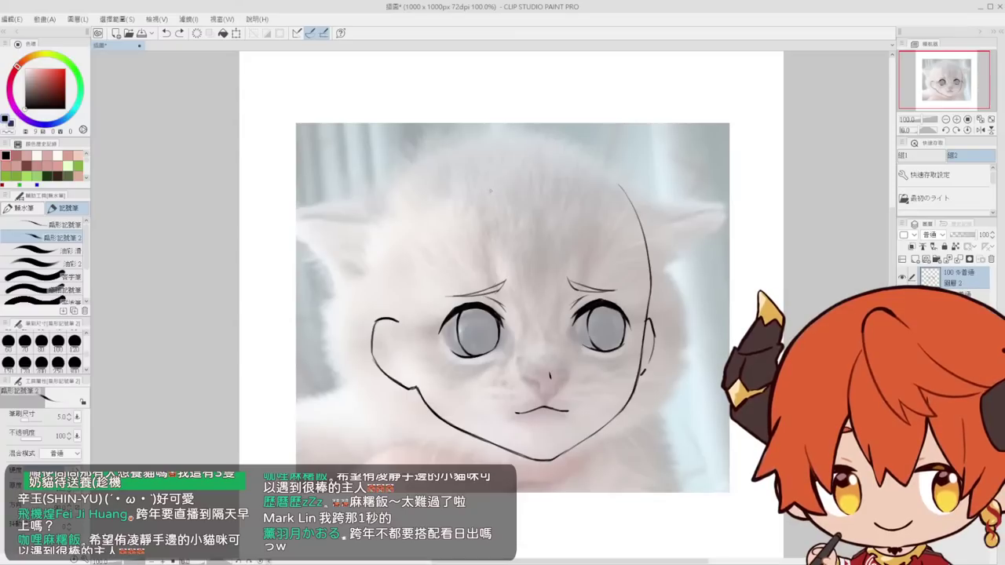
Draw slanted fringe strands from the hairline to the outer end of the larger eye's eyebrow with the marker
drag(471, 188, 441, 301)
key(ctrl+z)
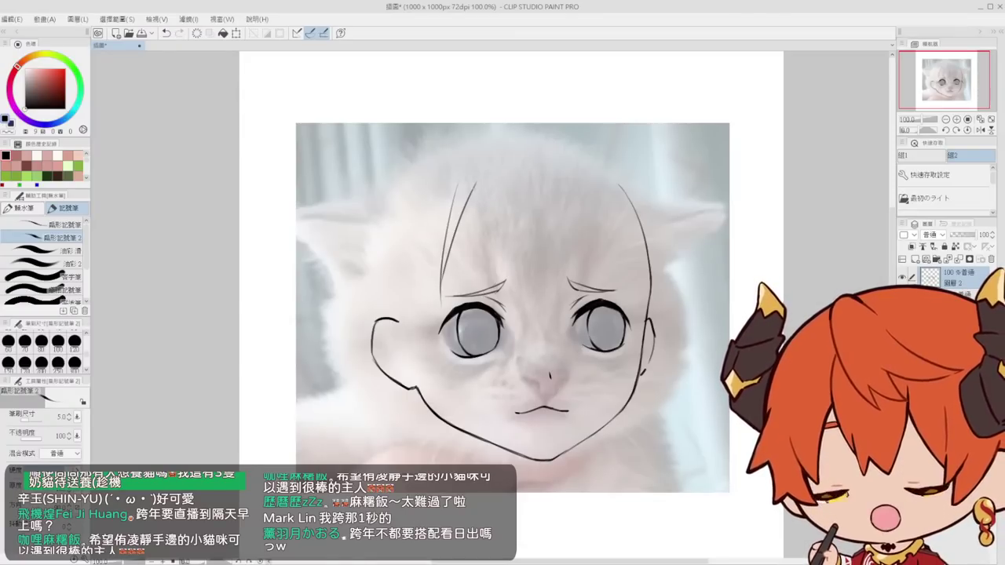
drag(472, 171, 516, 284)
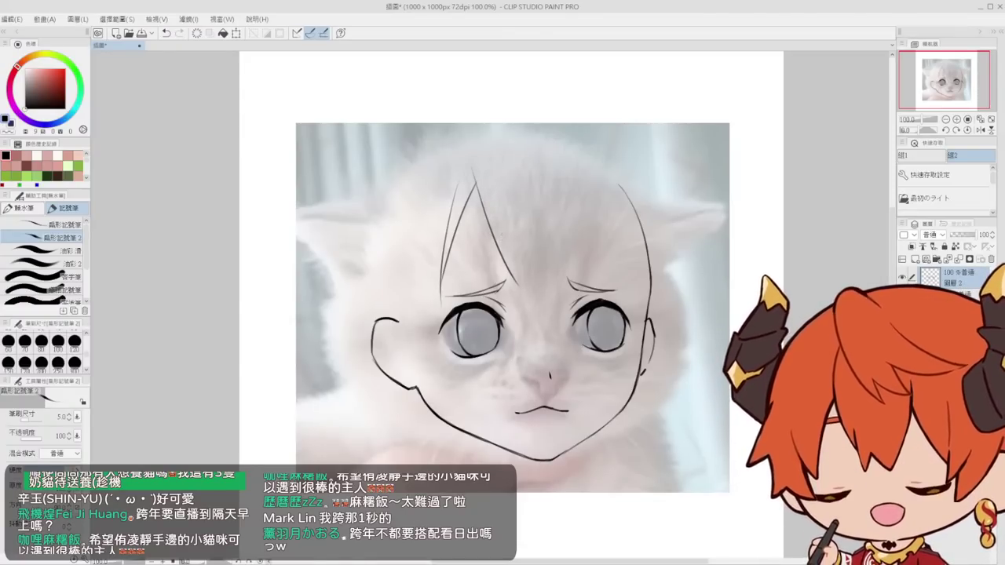
key(ctrl+z)
drag(473, 184, 514, 290)
key(ctrl+z)
key(ctrl+z)
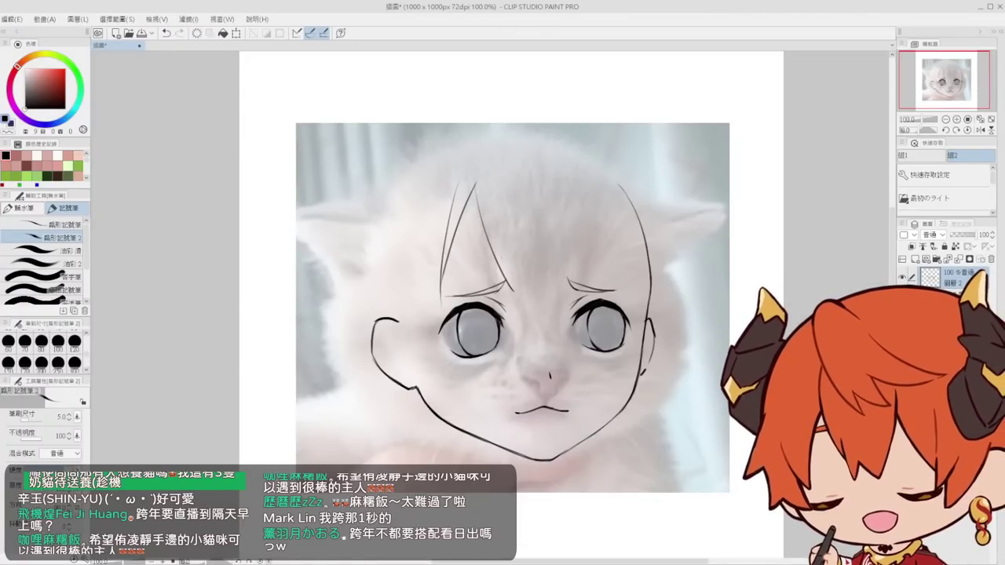
Try several central fringe strands falling from the hairline to between the eyes
drag(490, 217, 514, 287)
drag(495, 237, 527, 301)
key(ctrl+z)
key(ctrl+z)
mouse_move(492, 211)
mouse_down()
mouse_move(515, 294)
mouse_move(566, 304)
mouse_move(557, 306)
mouse_up()
key(ctrl+z)
key(ctrl+z)
key(ctrl+z)
key(ctrl+z)
key(ctrl+z)
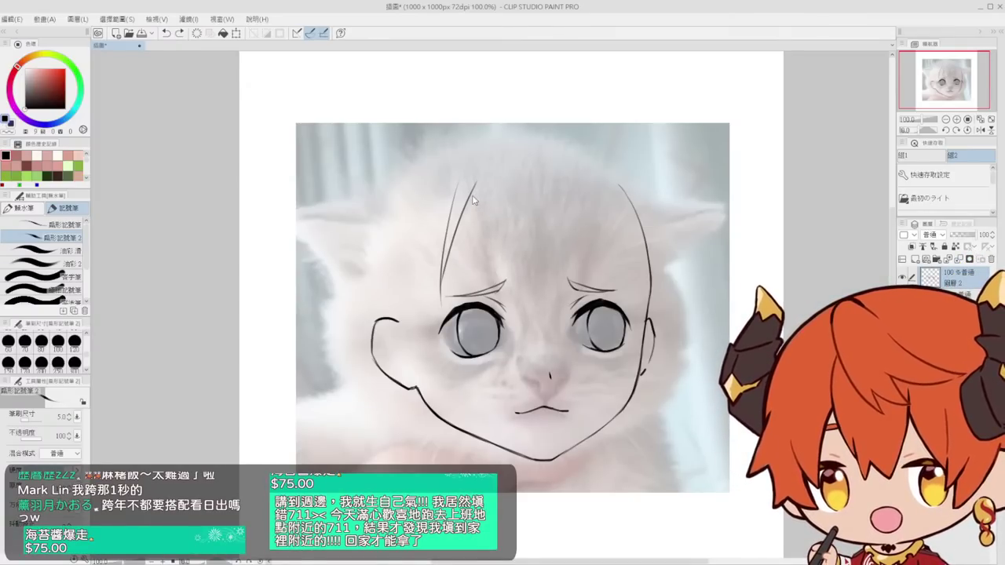
Draw the central fringe lock from the hairline to a point beside the smaller eye
drag(475, 181, 523, 310)
key(ctrl+z)
drag(508, 267, 567, 323)
drag(549, 256, 566, 320)
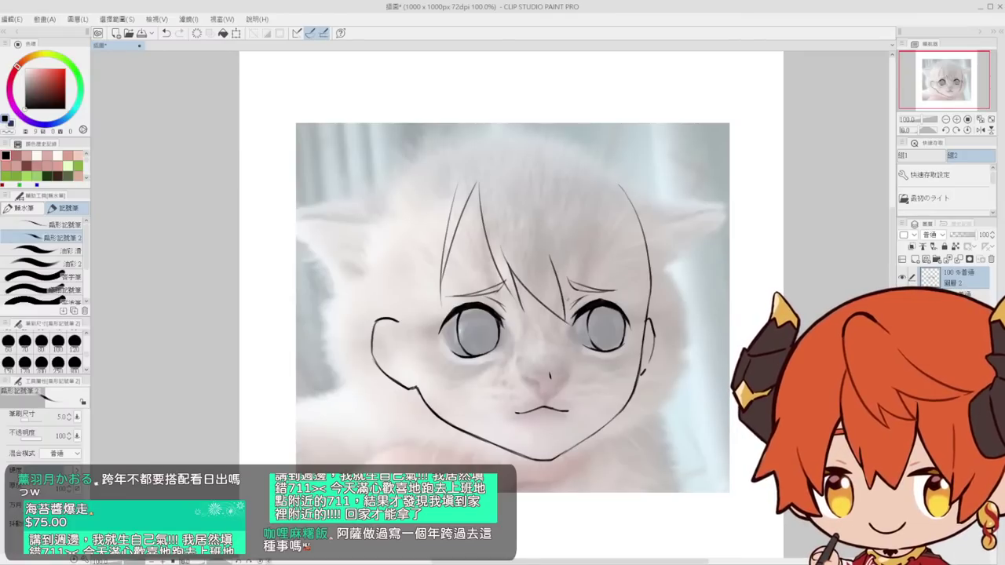
Redraw the strand closing the central lock's tip and add a longer strand above it, undoing strokes that miss
key(ctrl+z)
mouse_move(546, 240)
mouse_down()
mouse_move(577, 293)
mouse_move(571, 310)
mouse_up()
key(ctrl+z)
drag(554, 260, 571, 306)
key(ctrl+z)
key(ctrl+z)
drag(552, 229, 573, 311)
drag(546, 204, 564, 271)
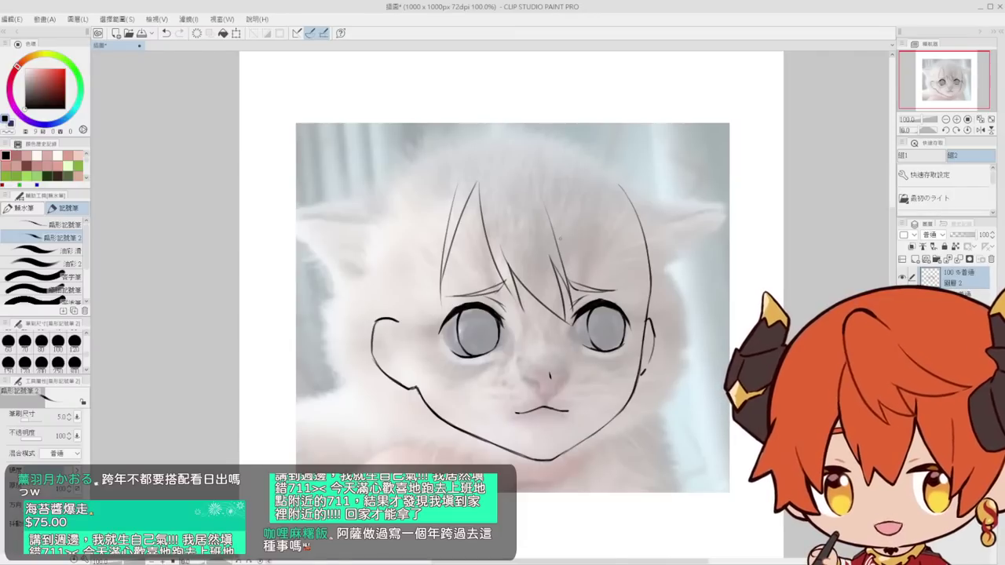
Sketch a small fringe lock across the smaller eye's eyebrow, undoing the strokes that miss
mouse_move(556, 232)
mouse_down()
mouse_move(599, 285)
mouse_move(586, 278)
mouse_up()
key(ctrl+z)
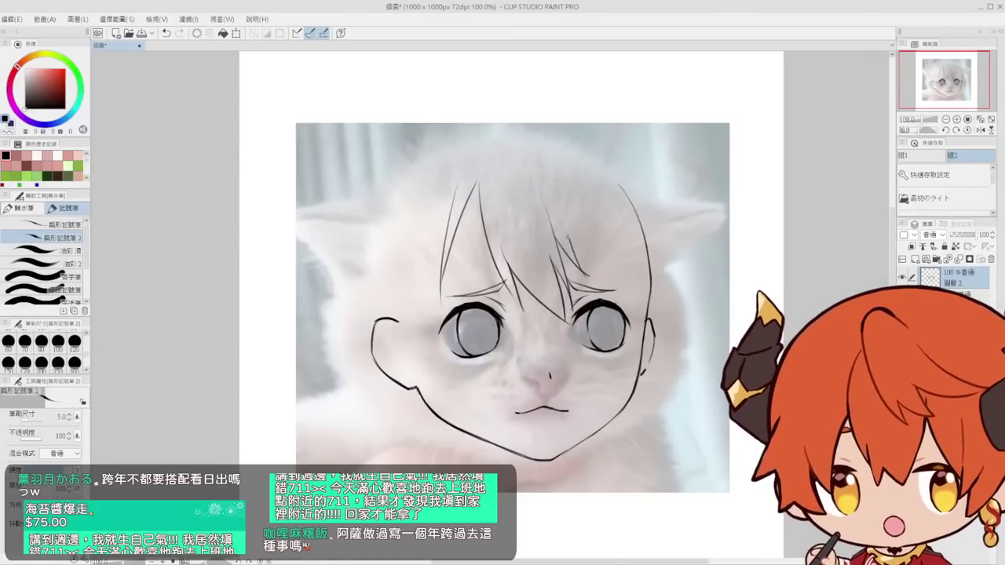
mouse_move(592, 213)
mouse_down()
mouse_move(557, 213)
mouse_move(575, 235)
mouse_up()
key(ctrl+space)
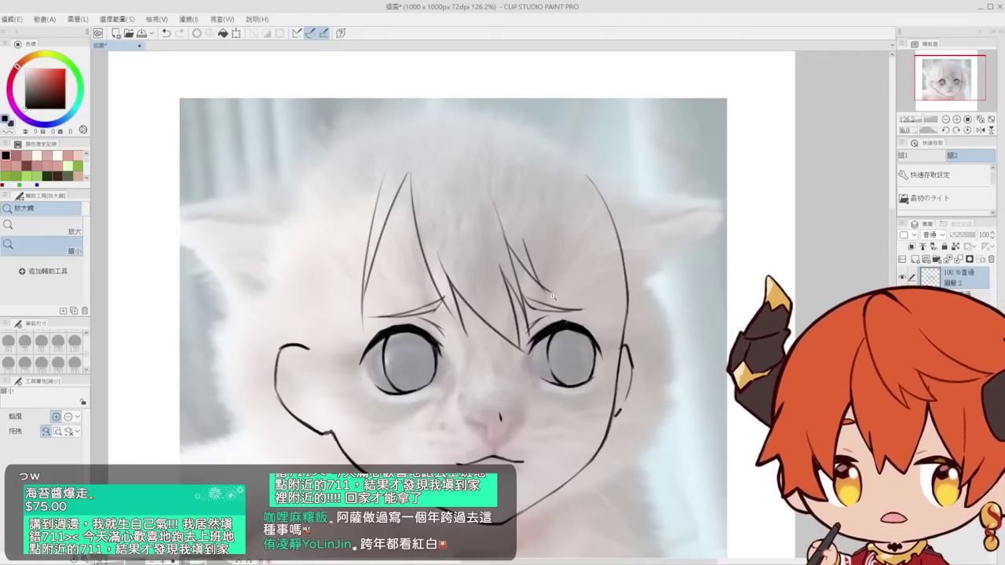
key(p)
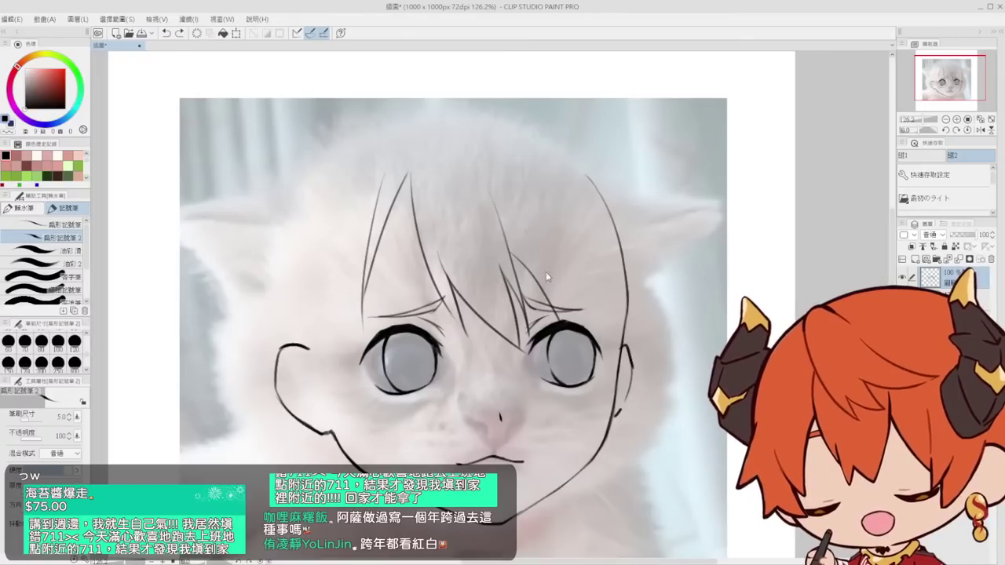
mouse_move(512, 255)
mouse_down()
mouse_move(550, 317)
mouse_move(604, 347)
mouse_move(621, 368)
mouse_move(611, 357)
mouse_up()
key(ctrl+z)
key(ctrl+z)
key(ctrl+z)
key(ctrl+z)
key(alt+space)
mouse_move(589, 279)
mouse_down()
mouse_move(574, 252)
mouse_move(587, 269)
mouse_up()
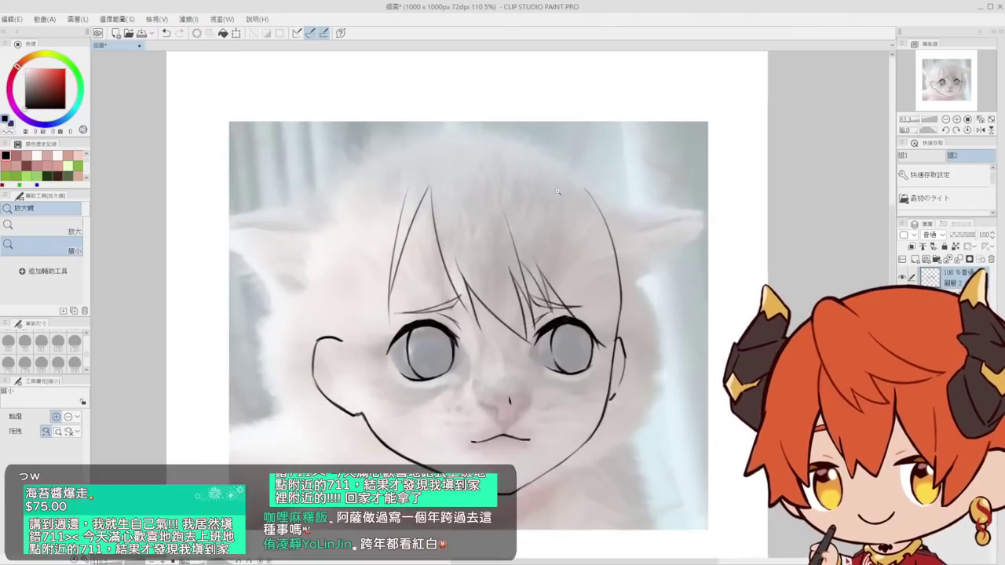
Try strands running from the crown down to the central fringe lock
drag(496, 188, 517, 250)
key(ctrl+z)
drag(468, 157, 512, 237)
key(ctrl+z)
key(ctrl+z)
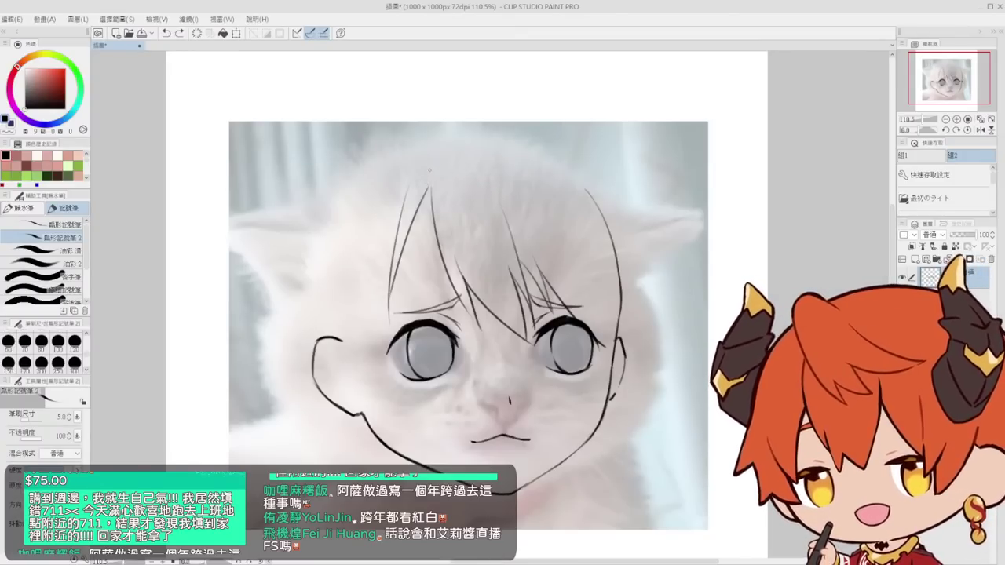
Extend the peak of the fringe lock above the larger eye upward with a short strand
drag(430, 171, 432, 204)
mouse_move(430, 183)
mouse_down()
mouse_move(441, 168)
mouse_move(431, 222)
mouse_move(421, 204)
mouse_up()
key(ctrl+z)
key(ctrl+space)
drag(504, 122, 471, 172)
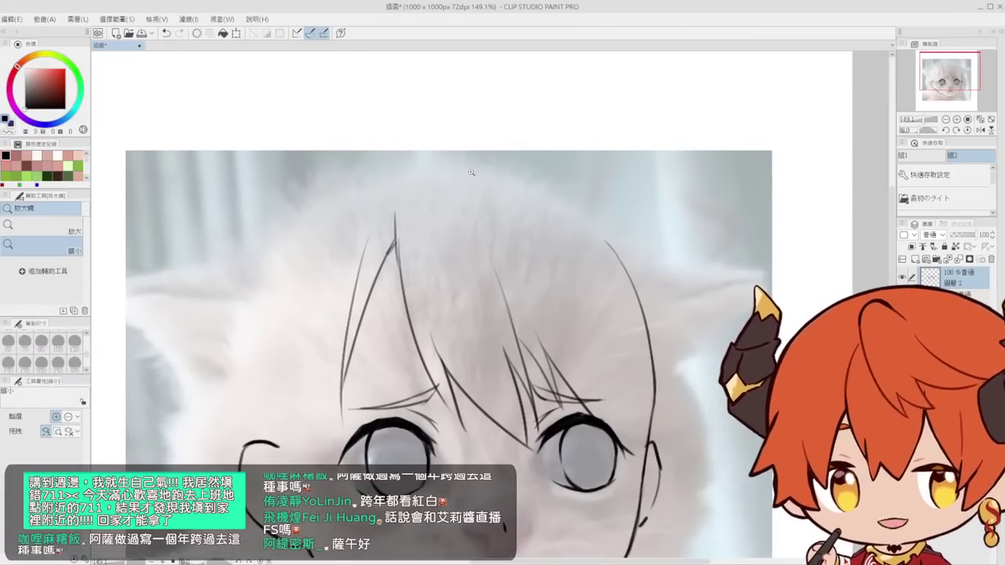
key(ctrl+z)
Draw a long parting strand from the crown and an outer curved strand toward the smaller eye's temple
mouse_move(412, 161)
mouse_down()
mouse_move(480, 219)
mouse_move(493, 255)
mouse_up()
drag(465, 179, 603, 318)
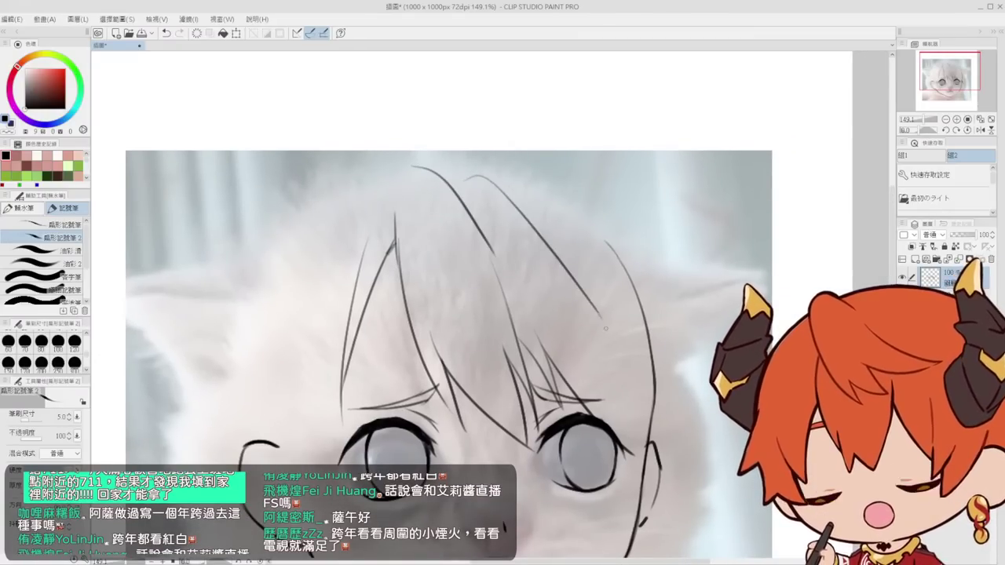
key(ctrl+z)
drag(523, 193, 633, 321)
key(ctrl+space)
mouse_move(563, 277)
mouse_down()
mouse_move(504, 192)
mouse_move(508, 216)
mouse_up()
Erase the head outline at the forehead and temple on the smaller eye's side
key(e)
drag(551, 183, 596, 298)
mouse_move(582, 235)
mouse_down()
mouse_move(597, 342)
mouse_move(575, 242)
mouse_move(570, 282)
mouse_up()
key(ctrl+space)
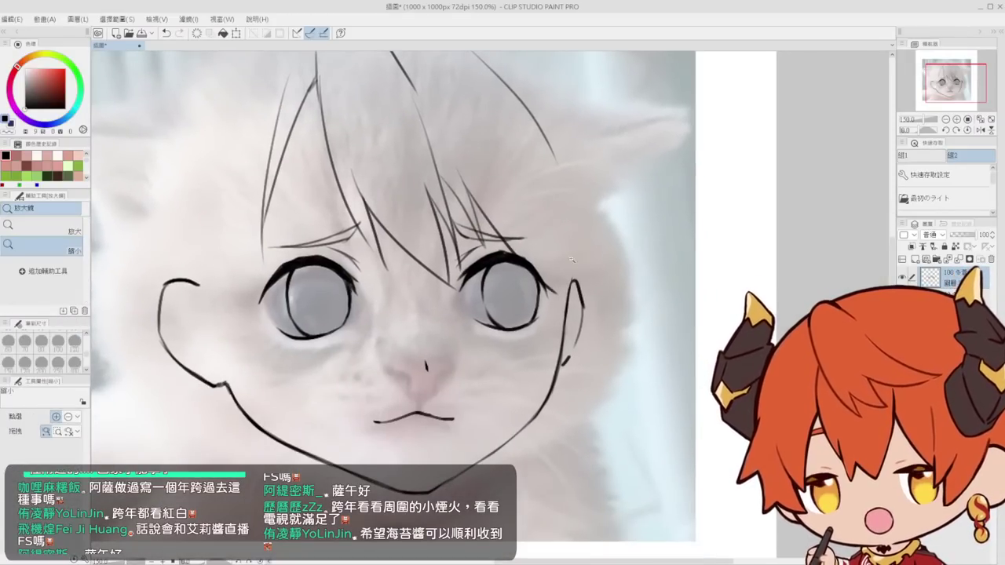
click(573, 259)
drag(527, 211, 556, 284)
drag(555, 284, 527, 275)
Draw a fringe strand from the temple down to the smaller eye's outer corner with the marker
key(p)
key(ctrl+z)
drag(504, 193, 566, 326)
key(ctrl+z)
drag(525, 234, 568, 329)
key(ctrl+space)
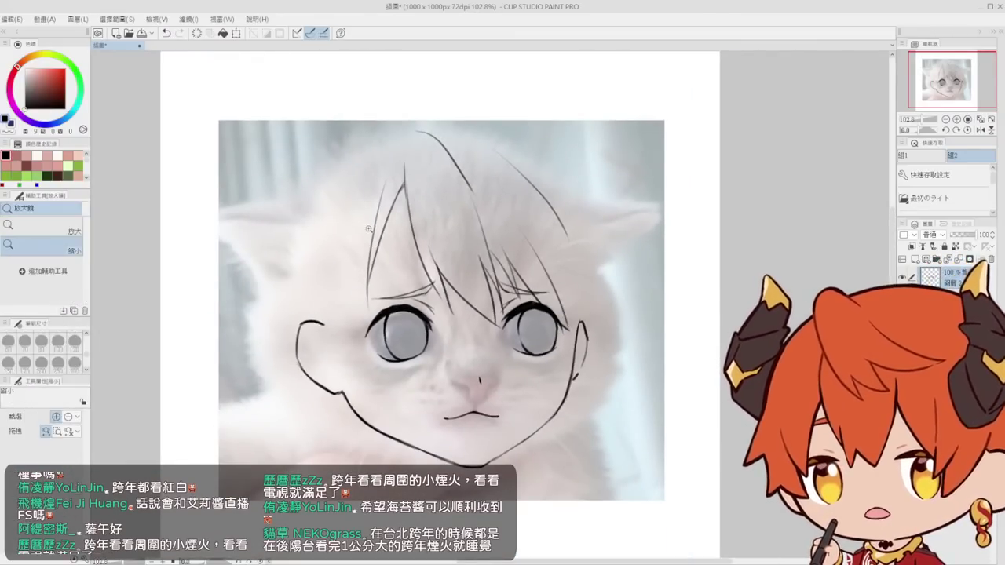
Draw a long side strand falling past the larger eye's outer corner, undoing the strokes that miss
click(372, 225)
key(ctrl+z)
mouse_move(371, 227)
mouse_down()
mouse_move(336, 389)
mouse_move(351, 428)
mouse_up()
key(ctrl+z)
drag(369, 266, 349, 405)
drag(333, 245, 350, 404)
key(ctrl+z)
Draw the pointed sideburn locks between the larger eye and its ear, undoing the strokes that miss
mouse_move(317, 265)
mouse_down()
mouse_move(334, 406)
mouse_move(311, 391)
mouse_up()
key(ctrl+z)
mouse_move(307, 330)
mouse_down()
mouse_move(317, 416)
mouse_move(384, 474)
mouse_up()
key(ctrl+z)
key(ctrl+z)
key(ctrl+z)
drag(298, 300, 303, 407)
drag(307, 344, 348, 447)
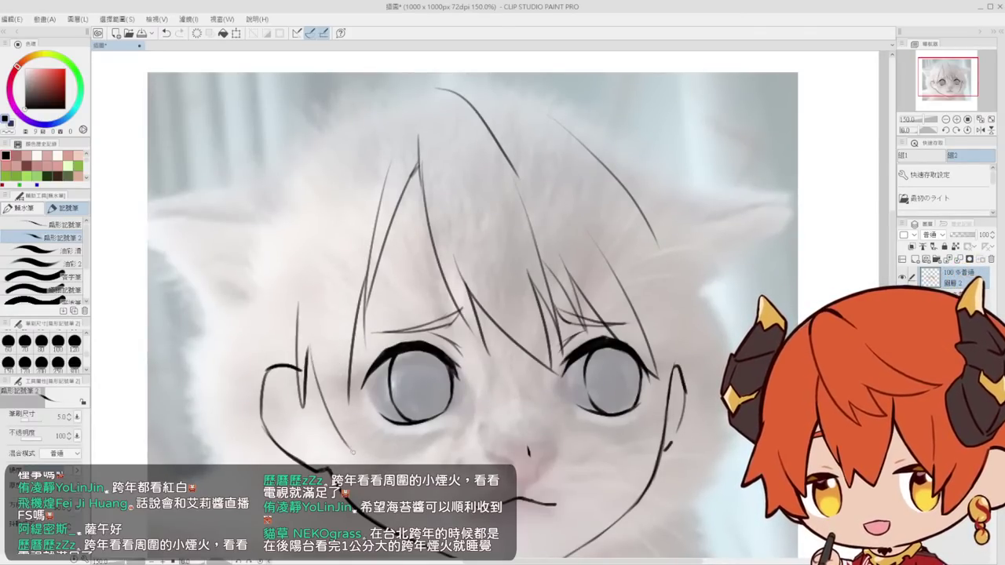
drag(352, 372, 347, 447)
Add short pointed sideburn strands over the ear on the smaller eye's side
key(ctrl+space)
drag(365, 271, 329, 270)
click(545, 297)
drag(542, 302, 547, 338)
drag(554, 302, 548, 338)
drag(554, 304, 561, 341)
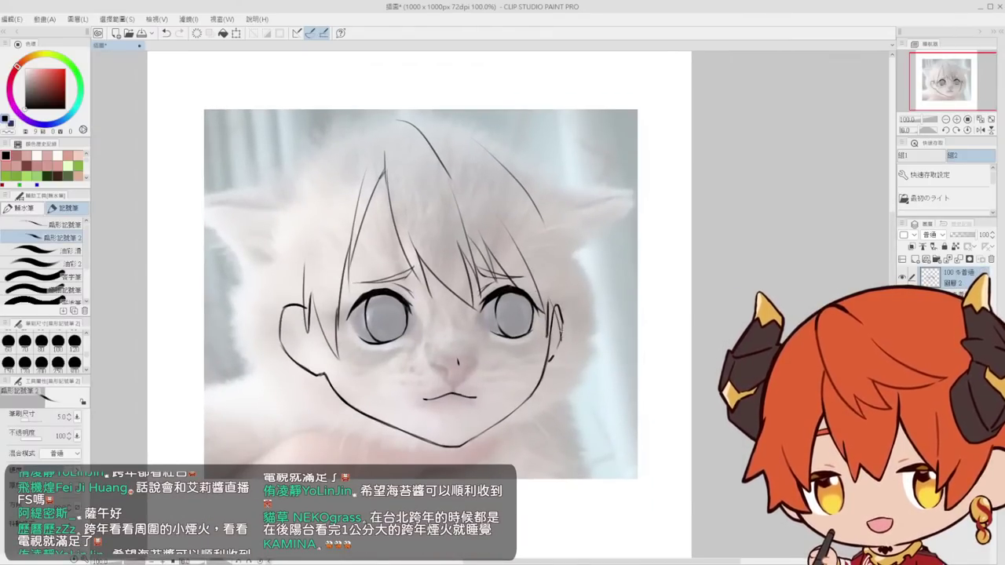
Continue the outer hair curve down to the smaller eye's ear and erase the overlap at its end
drag(563, 262, 562, 335)
key(ctrl+z)
key(ctrl+z)
mouse_move(553, 219)
mouse_down()
mouse_move(562, 334)
mouse_move(558, 312)
mouse_up()
key(e)
drag(556, 305, 559, 314)
key(p)
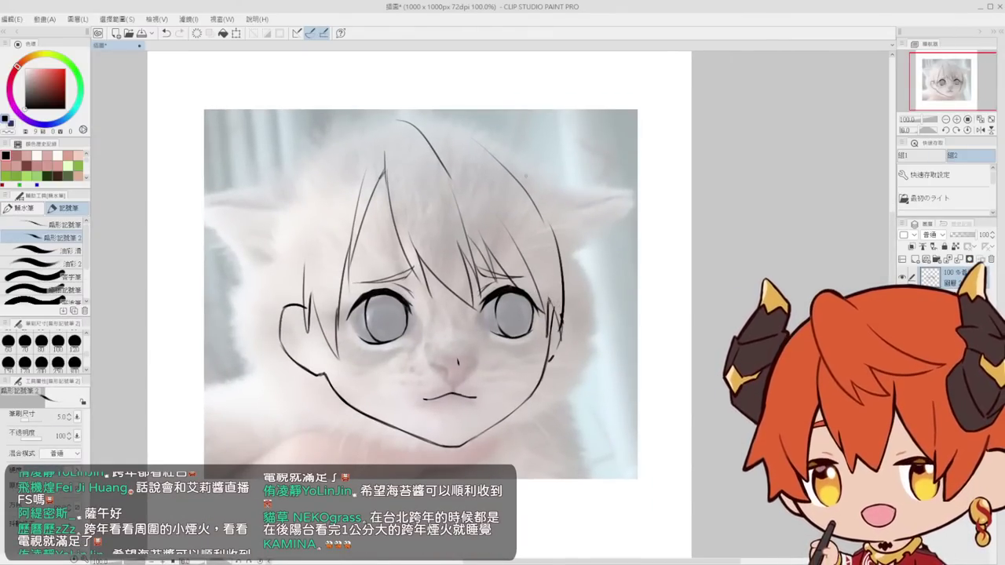
Hide the kitten photo layer and draw the crown contour with spiky ends down the smaller eye's side
key(ctrl+space)
drag(458, 186, 426, 186)
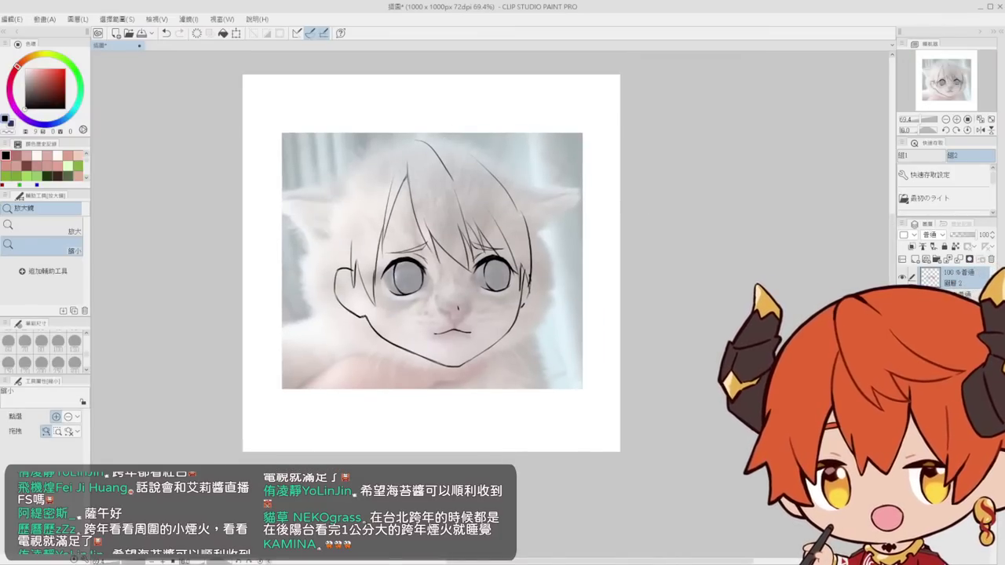
click(902, 299)
key(p)
key(ctrl+z)
mouse_move(412, 119)
mouse_down()
mouse_move(507, 138)
mouse_move(531, 224)
mouse_move(558, 207)
mouse_move(565, 249)
mouse_up()
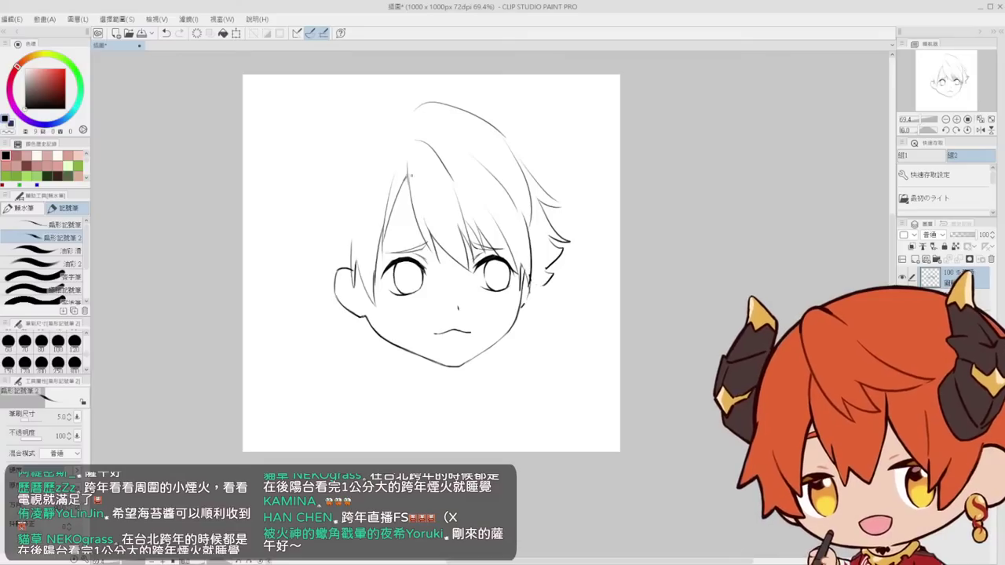
Undo the spiky hair ends beside the smaller eye's ear and redraw them as jagged tips down to the ear
key(ctrl+z)
key(ctrl+z)
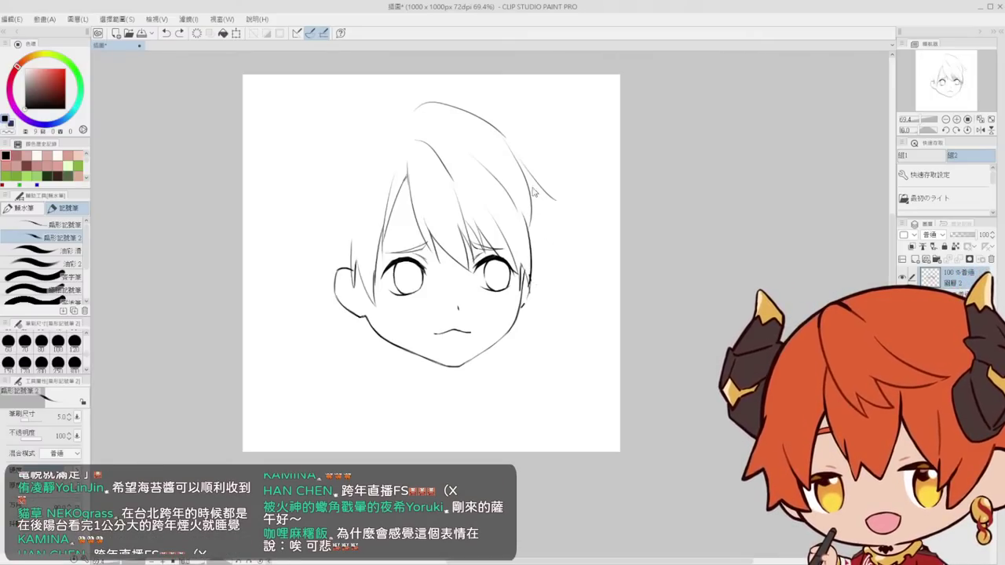
key(ctrl+z)
mouse_move(505, 136)
mouse_down()
mouse_move(564, 212)
mouse_move(550, 263)
mouse_up()
key(ctrl+z)
mouse_move(540, 193)
mouse_down()
mouse_move(566, 250)
mouse_move(554, 275)
mouse_up()
mouse_move(541, 260)
mouse_down()
mouse_move(554, 275)
mouse_move(531, 293)
mouse_up()
Draw the crown contour curving down on the larger eye's side, undoing the strokes that miss
mouse_move(404, 110)
mouse_down()
mouse_move(321, 177)
mouse_move(336, 173)
mouse_up()
key(ctrl+z)
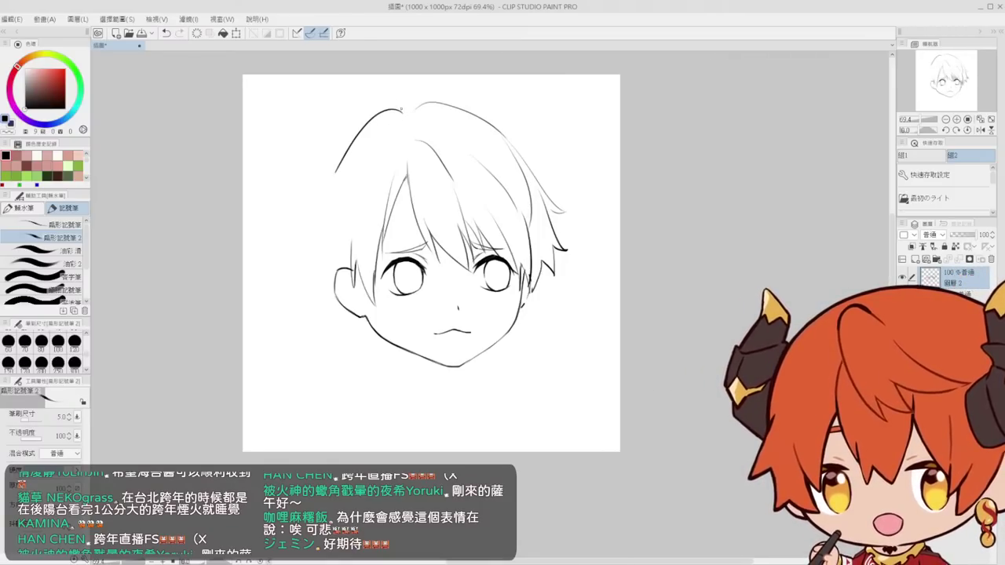
key(ctrl+z)
mouse_move(401, 110)
mouse_down()
mouse_move(456, 88)
mouse_move(510, 101)
mouse_up()
key(ctrl+z)
key(ctrl+z)
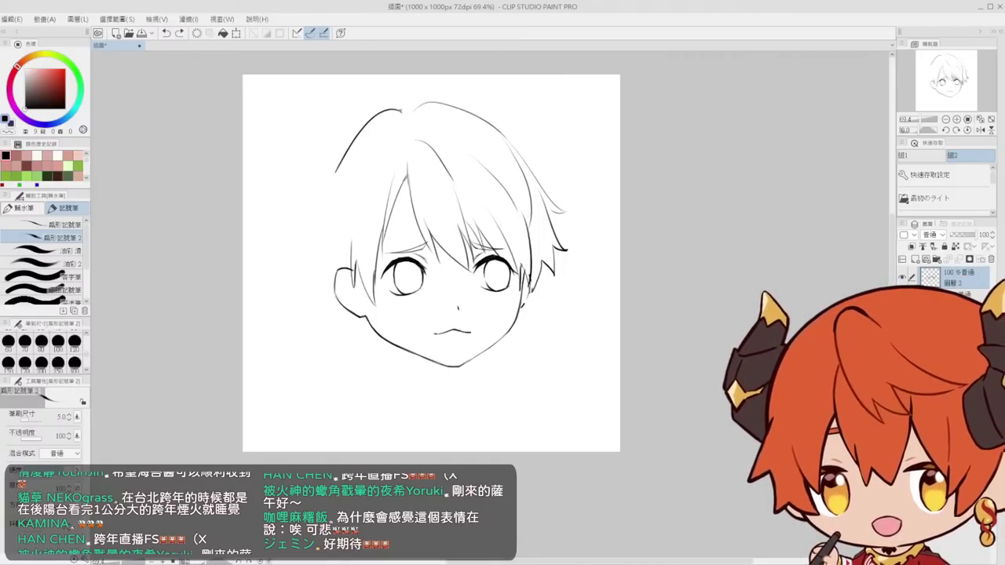
Draw spiky tufts along the top of the head and down the smaller eye's side, undoing strokes that miss
drag(400, 109, 470, 87)
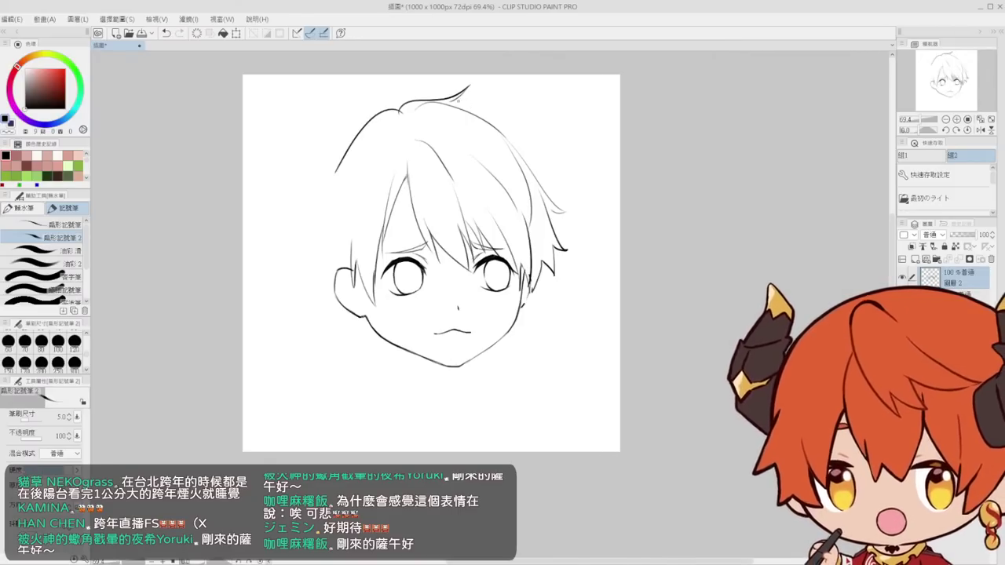
key(ctrl+z)
mouse_move(469, 84)
mouse_down()
mouse_move(461, 102)
mouse_move(514, 108)
mouse_move(538, 159)
mouse_move(522, 159)
mouse_up()
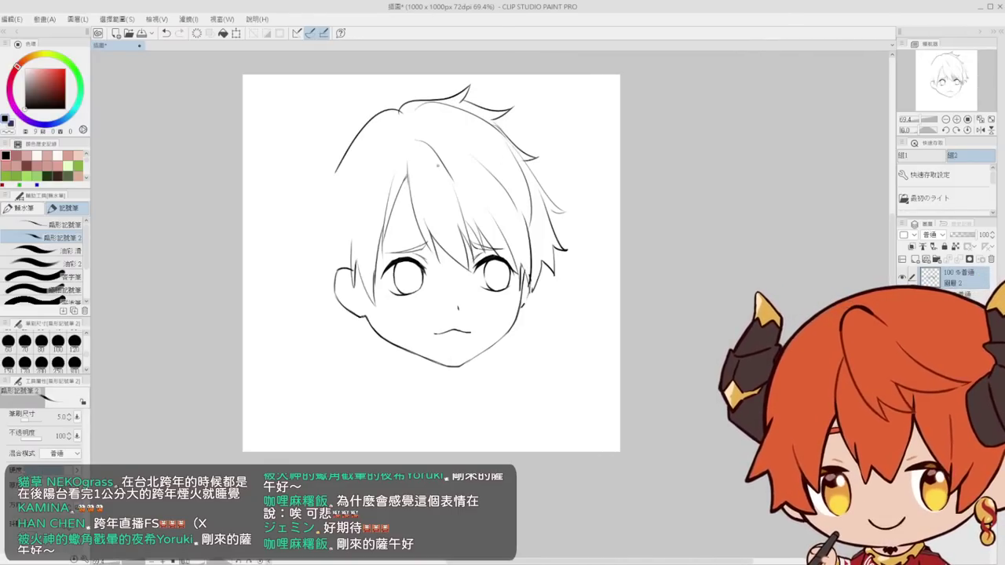
key(ctrl+z)
mouse_move(497, 123)
mouse_down()
mouse_move(559, 165)
mouse_move(527, 171)
mouse_move(560, 165)
mouse_move(542, 189)
mouse_up()
key(ctrl+z)
key(ctrl+z)
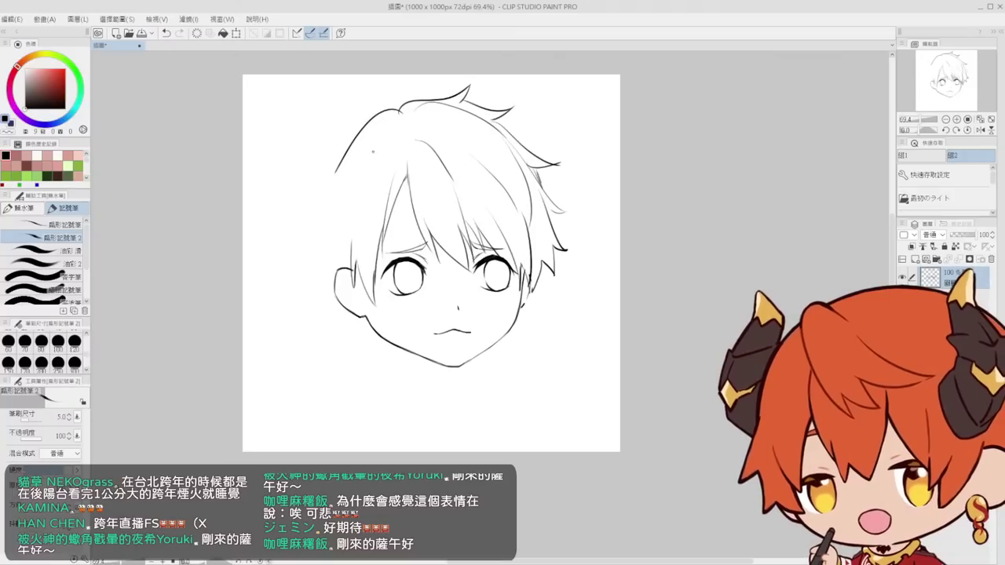
Draw spiky hair tips down the larger eye's side to ear height, undoing the strokes that miss
mouse_move(360, 131)
mouse_down()
mouse_move(289, 240)
mouse_move(325, 245)
mouse_up()
mouse_move(325, 245)
mouse_down()
mouse_move(329, 289)
mouse_move(313, 287)
mouse_up()
key(ctrl+z)
key(ctrl+z)
drag(332, 280, 326, 289)
key(ctrl+z)
key(ctrl+z)
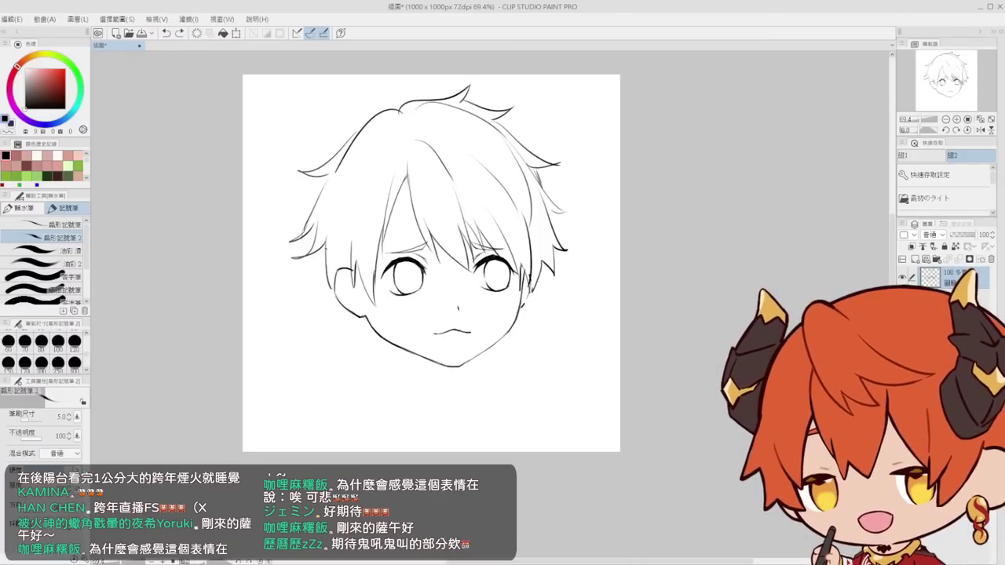
Add hair strands behind and below the ear on the larger eye's side with the marker
mouse_move(325, 244)
mouse_down()
mouse_move(302, 273)
mouse_move(379, 341)
mouse_up()
key(alt+space)
drag(477, 345, 478, 289)
click(478, 290)
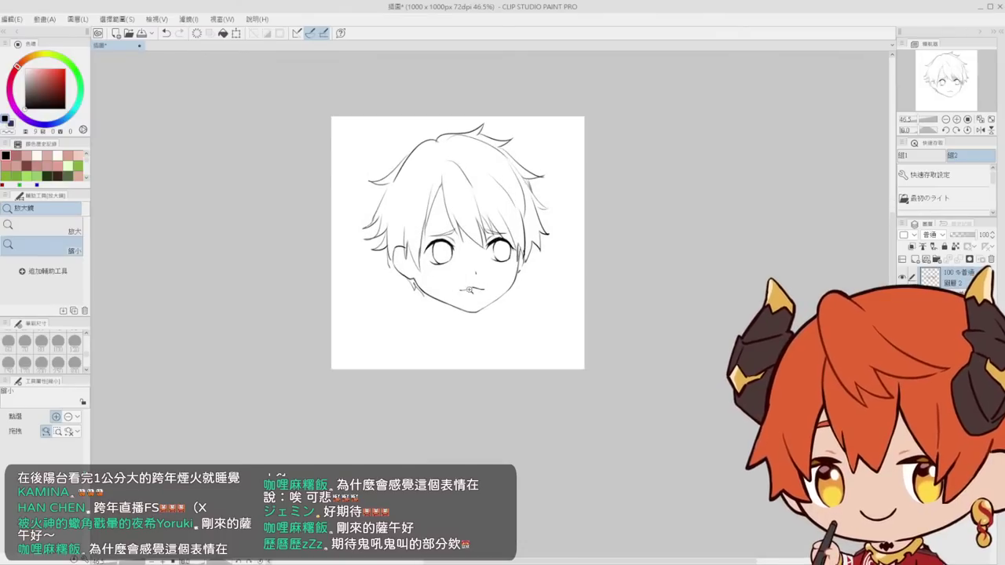
click(480, 292)
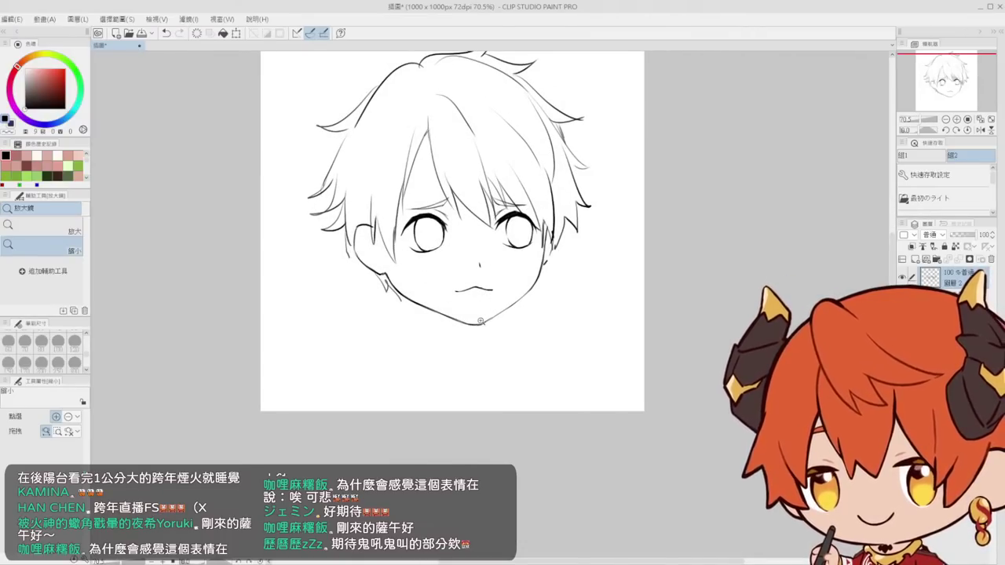
key(p)
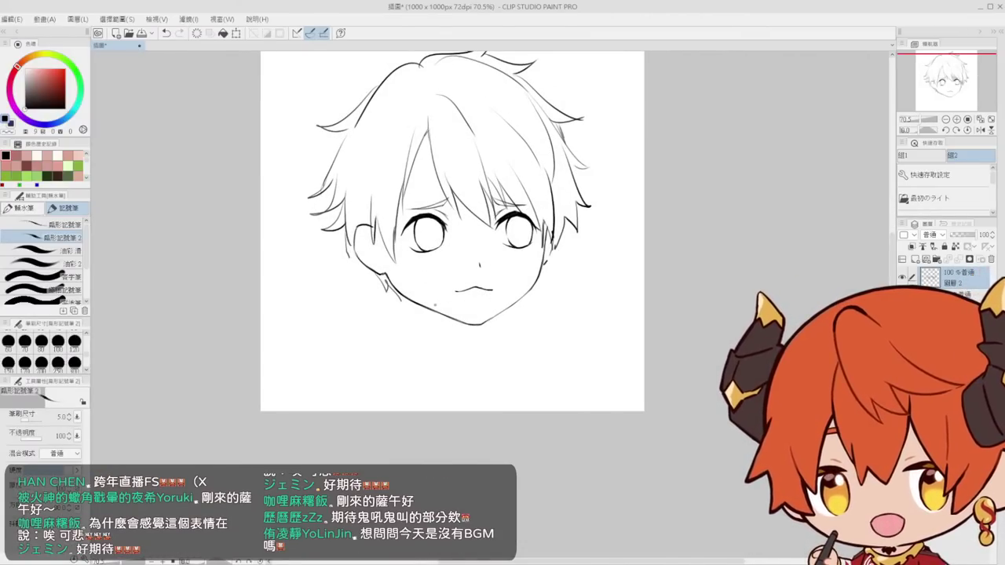
Thicken the lines on both sides of the fringe's parting point above the larger eye with the marker
drag(462, 323, 471, 340)
click(471, 336)
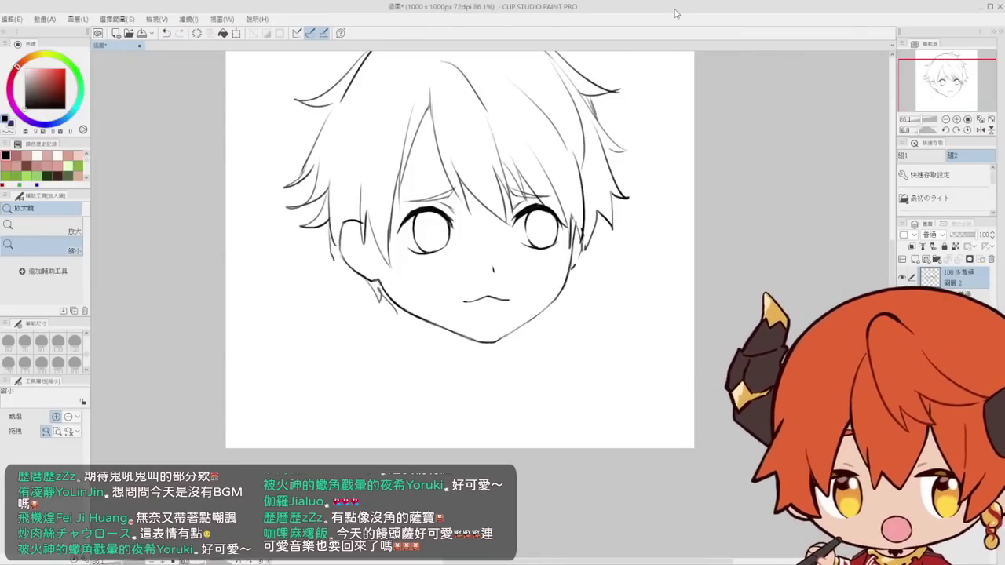
drag(565, 205, 569, 257)
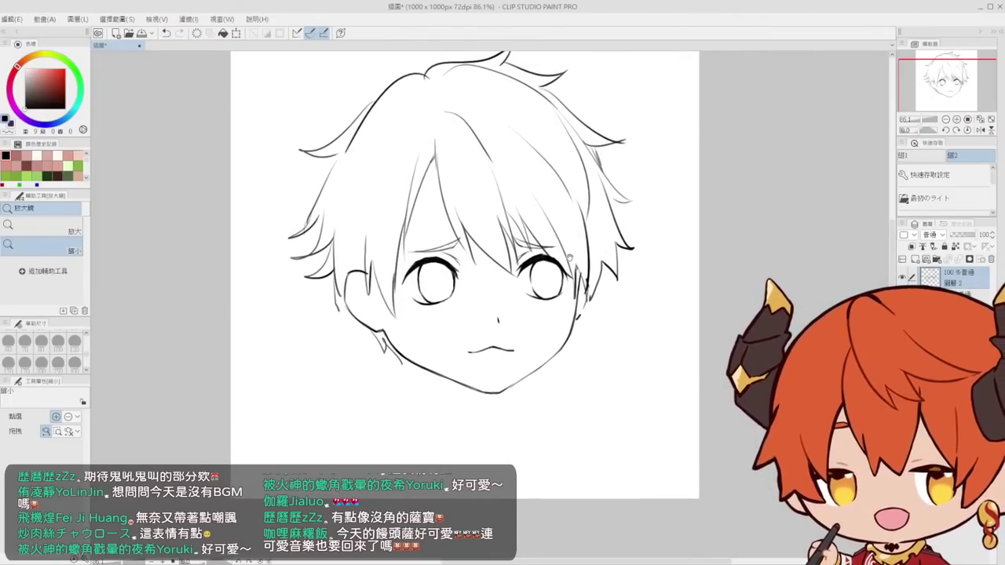
click(441, 170)
key(p)
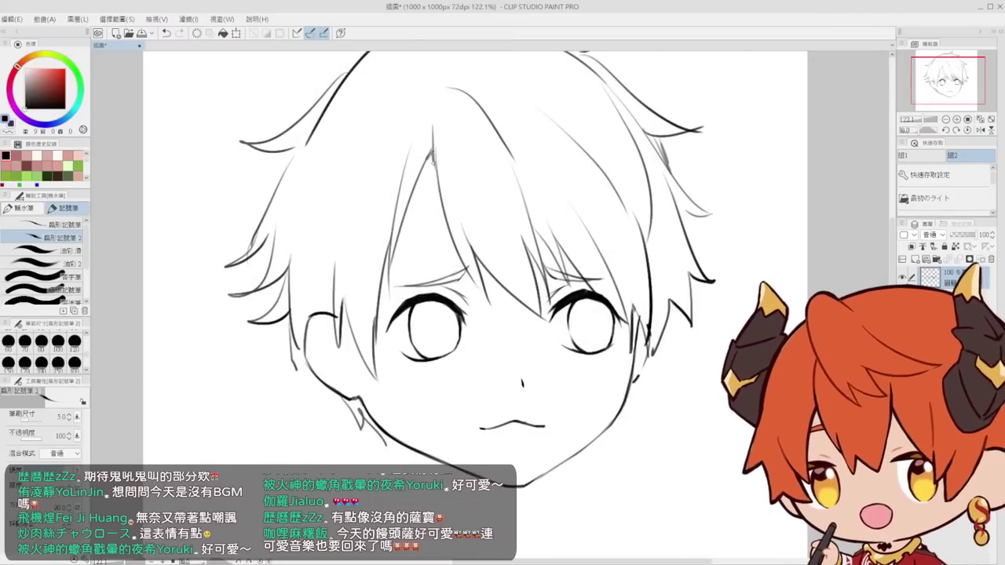
drag(431, 153, 447, 214)
drag(433, 156, 409, 206)
key(ctrl+space)
drag(445, 133, 461, 157)
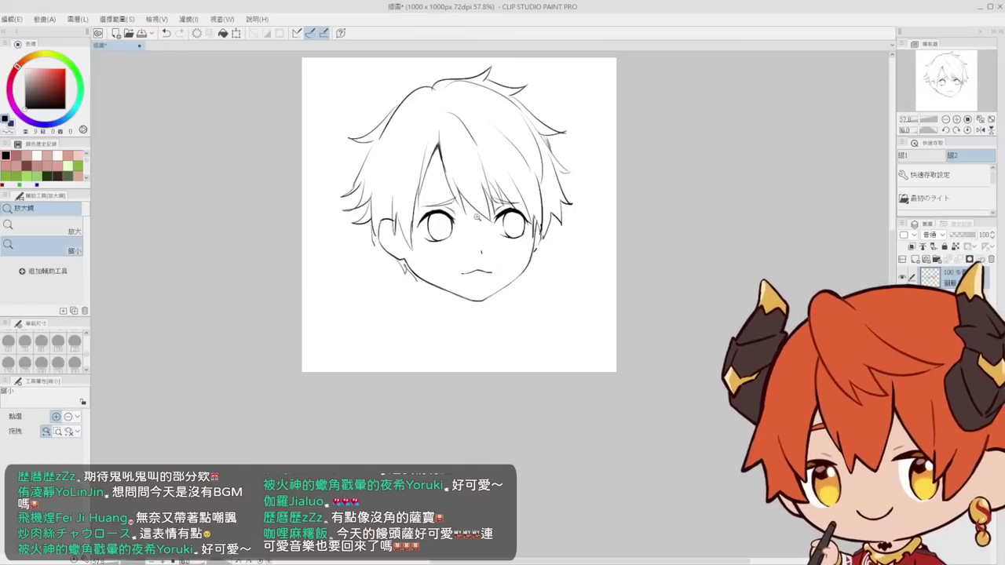
Draw the neck line below the jaw on the larger eye's side, undoing the strokes that miss
click(486, 272)
click(485, 271)
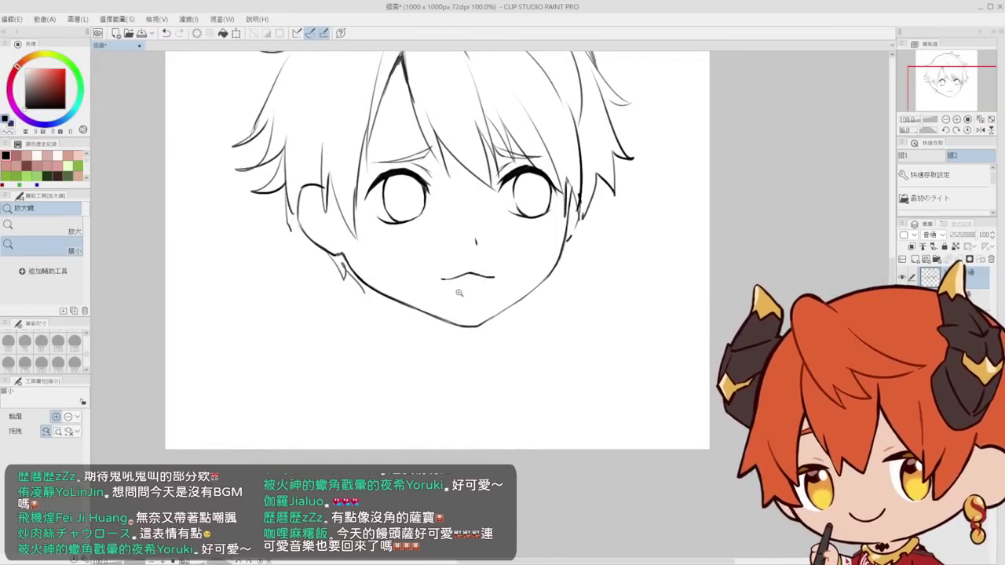
key(p)
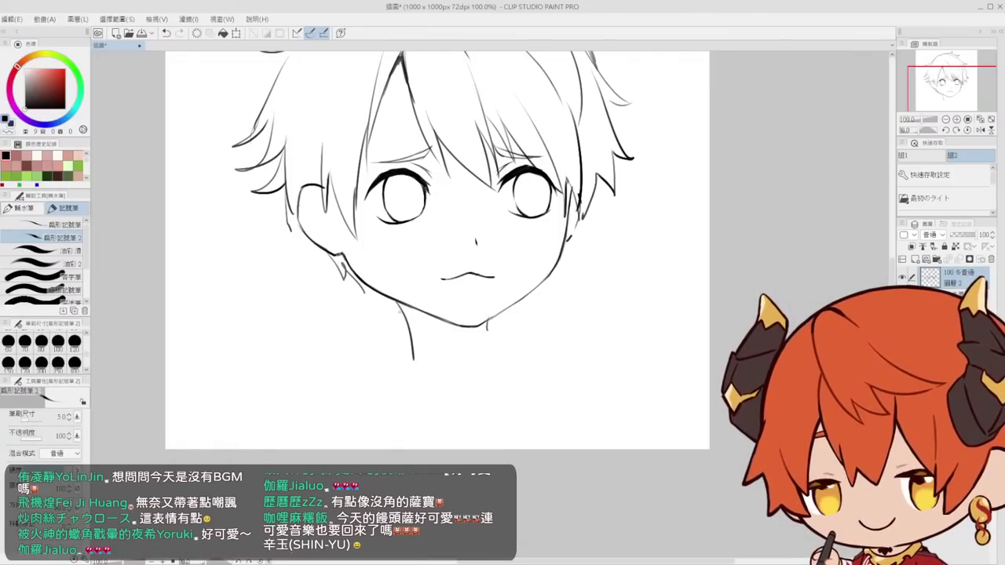
drag(393, 298, 408, 346)
key(ctrl+z)
drag(392, 298, 408, 347)
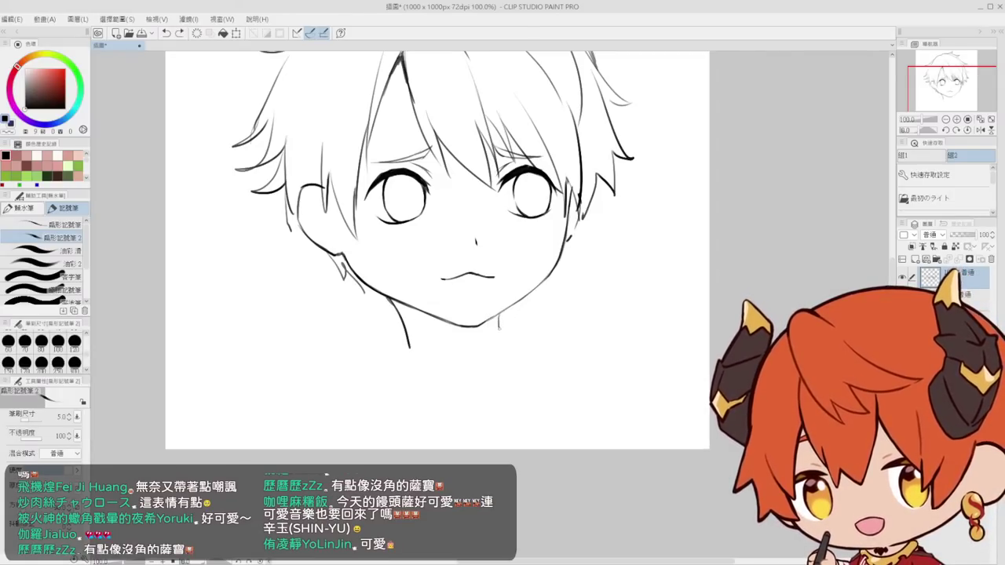
key(ctrl+z)
Draw shoulder lines sloping outward from both sides of the neck, undoing the strokes that miss
mouse_move(471, 347)
mouse_down()
mouse_move(428, 421)
mouse_move(534, 390)
mouse_up()
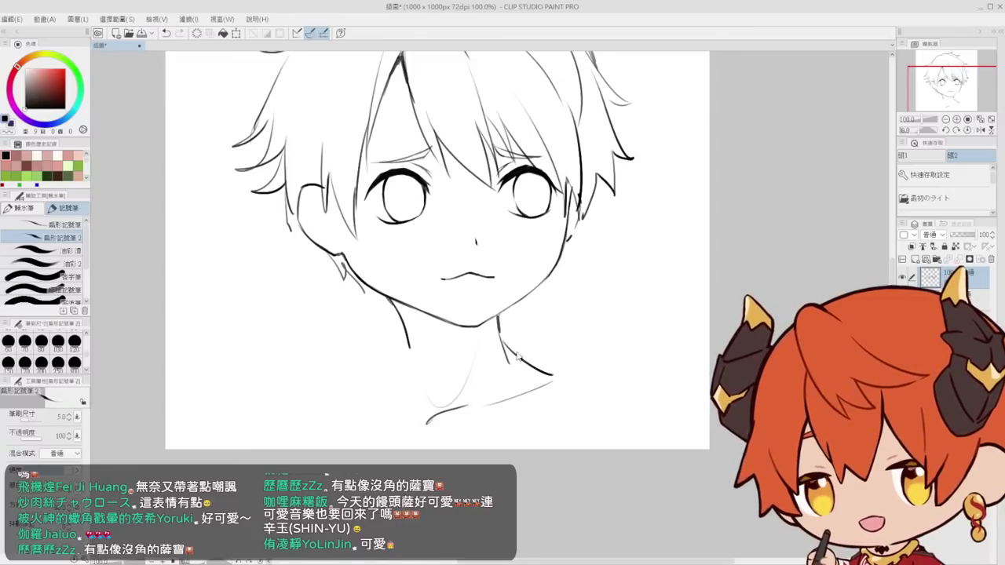
key(ctrl+z)
drag(515, 351, 573, 382)
key(ctrl+z)
drag(503, 339, 571, 377)
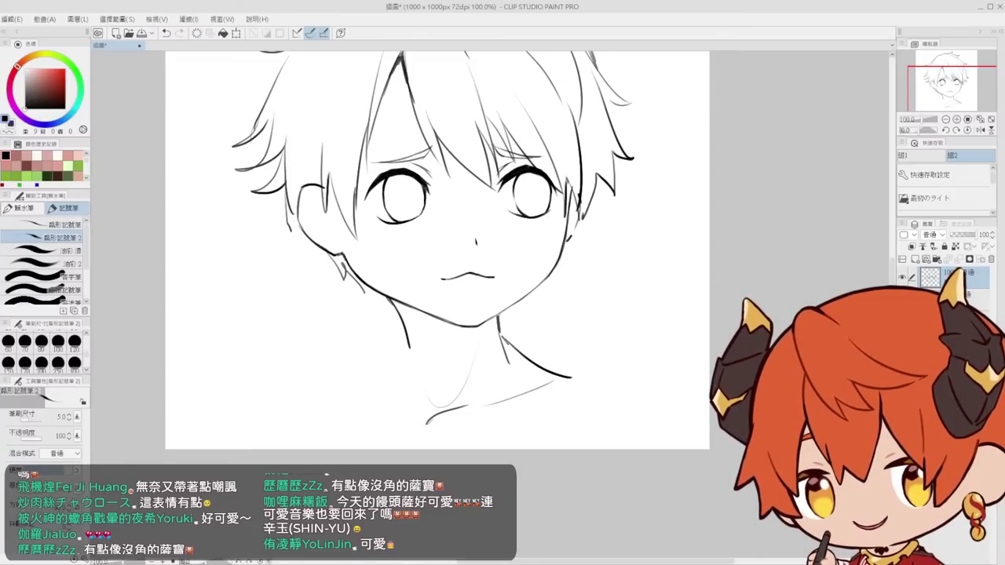
key(ctrl+z)
drag(407, 340, 353, 383)
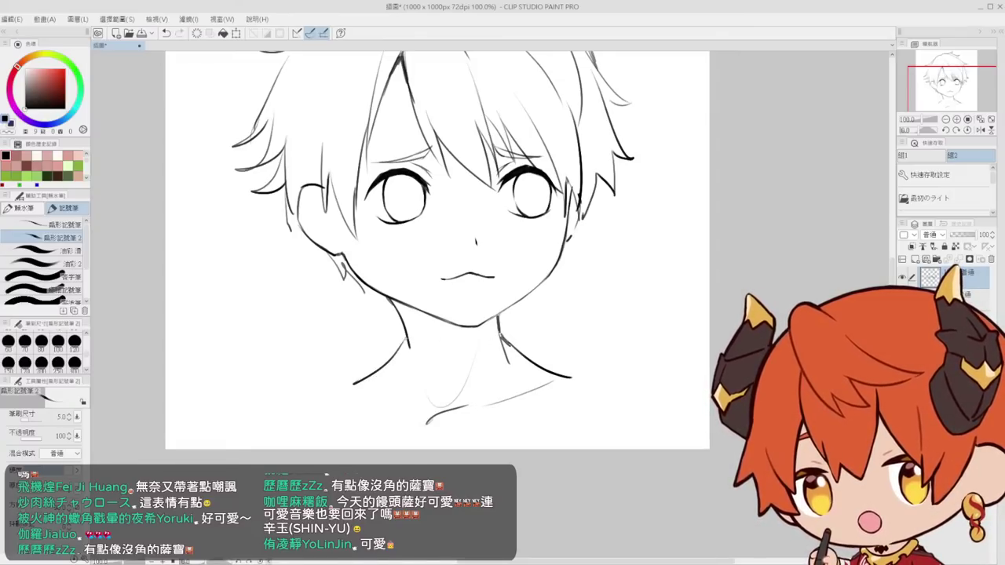
Show the kitten photo at 100% opacity, sample the grey-brown of its forehead fur as the drawing colour, and hide the photo again
key(slash)
drag(499, 351, 457, 351)
drag(498, 320, 551, 288)
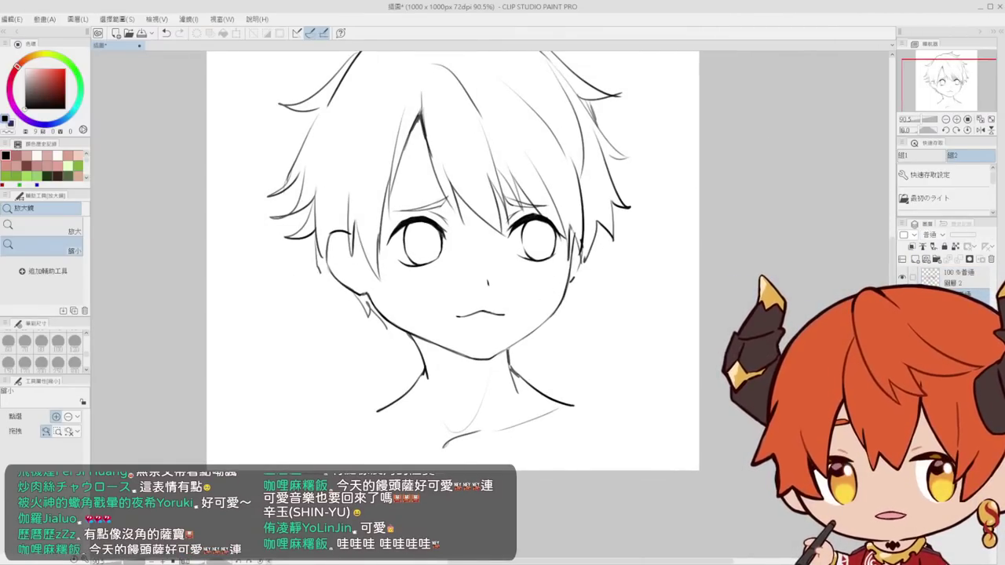
key(ctrl+v)
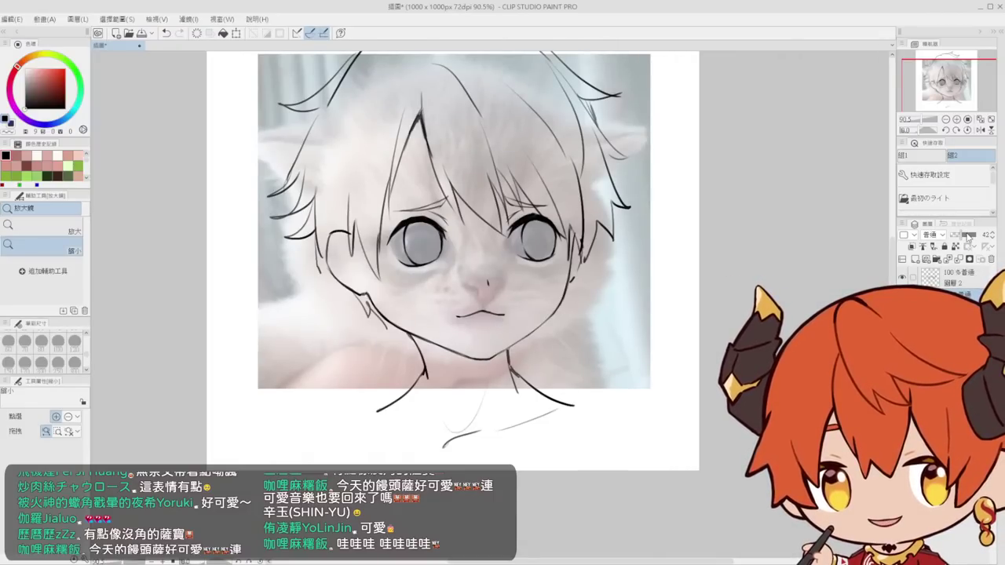
drag(969, 235, 995, 236)
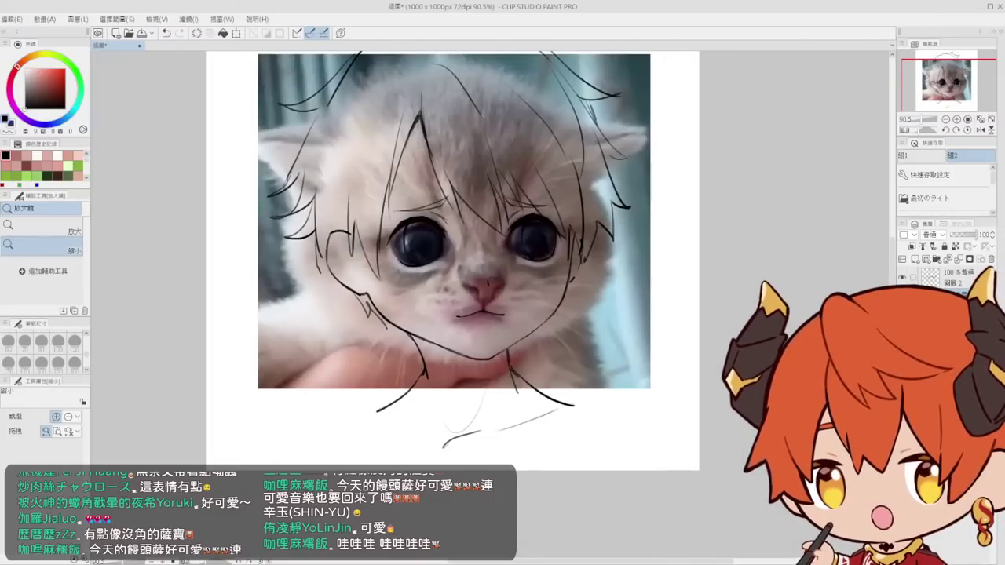
alt+click(503, 149)
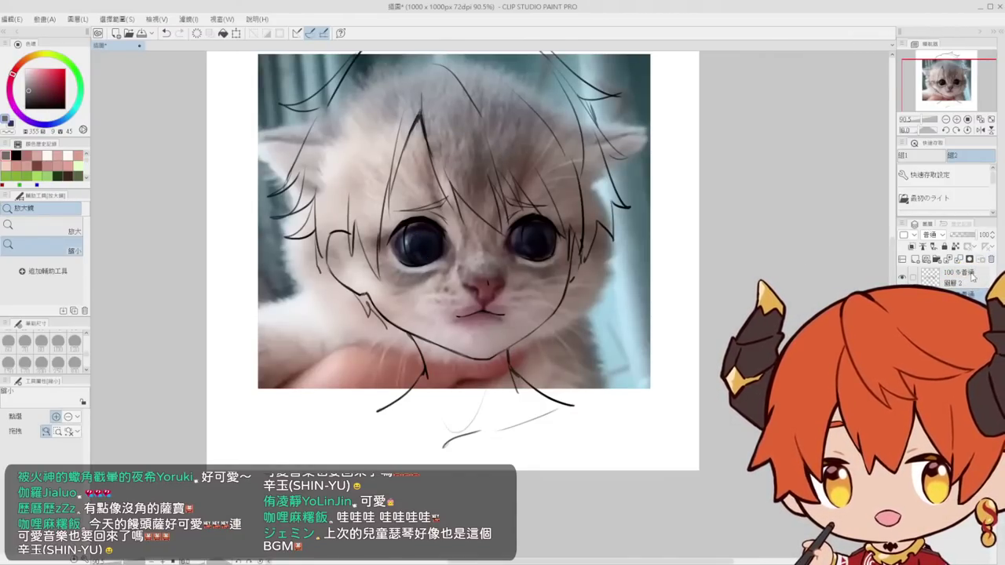
click(901, 298)
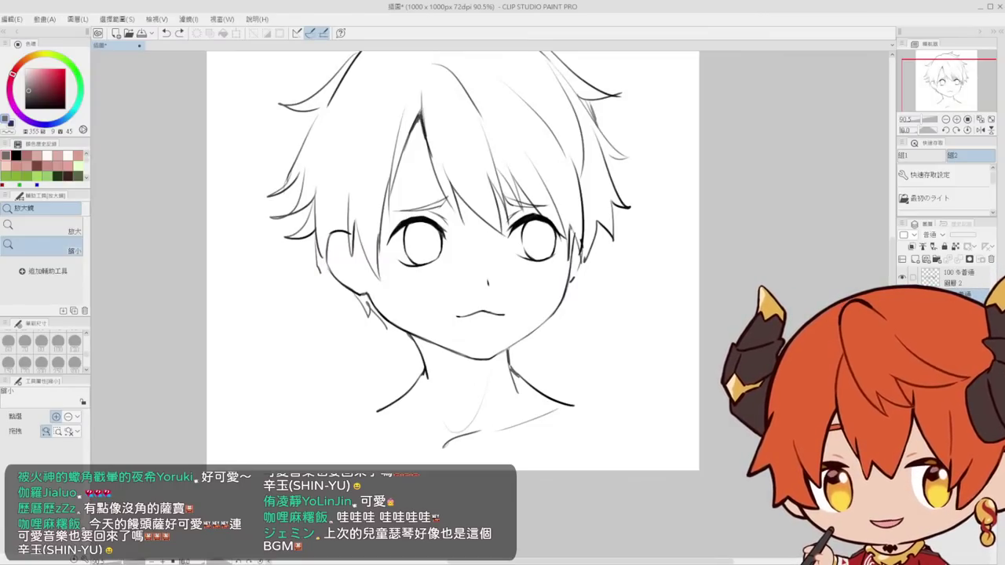
click(991, 259)
Paint the hair lock behind the ear on the larger eye's side grey-brown with the marker
drag(138, 135, 163, 190)
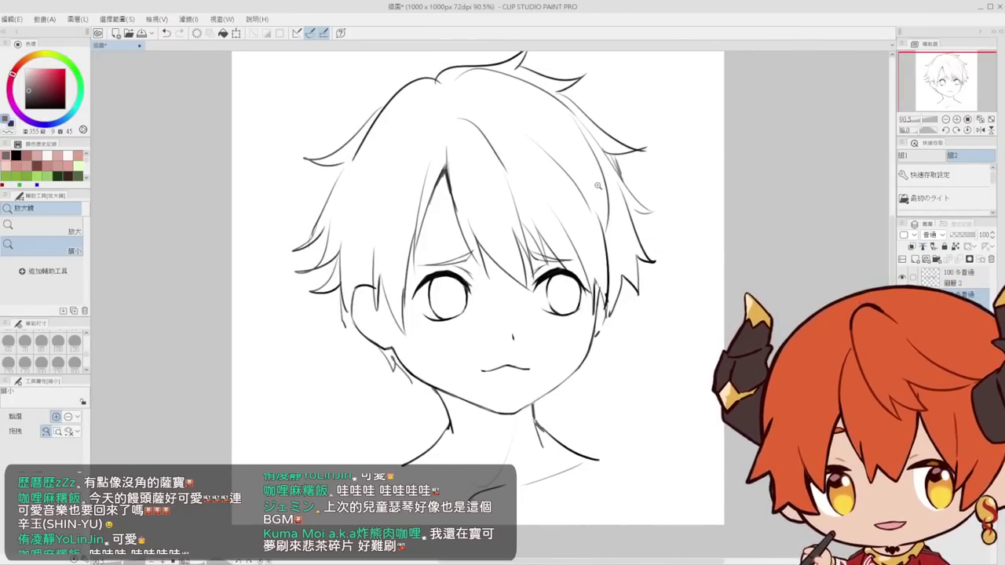
key(g)
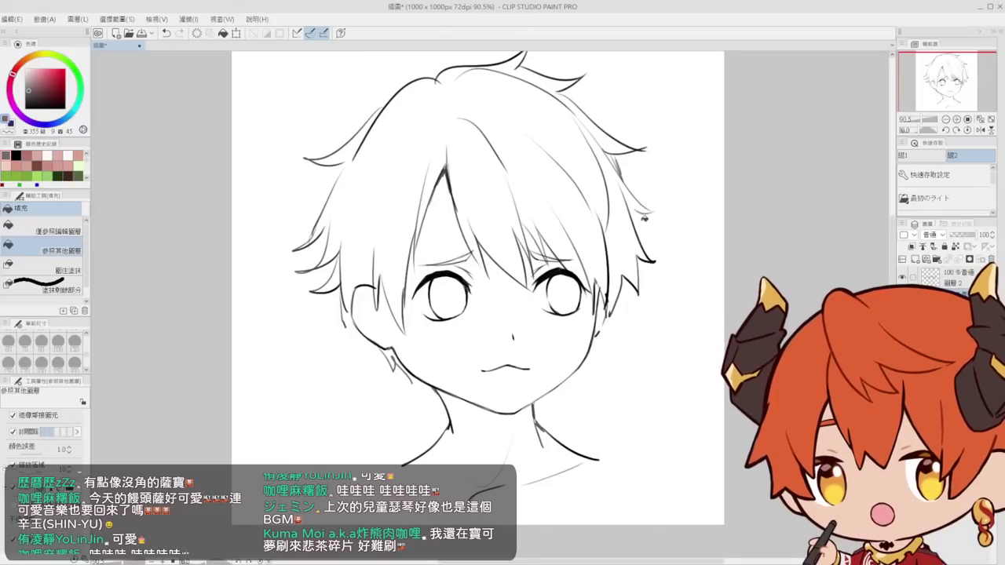
key(p)
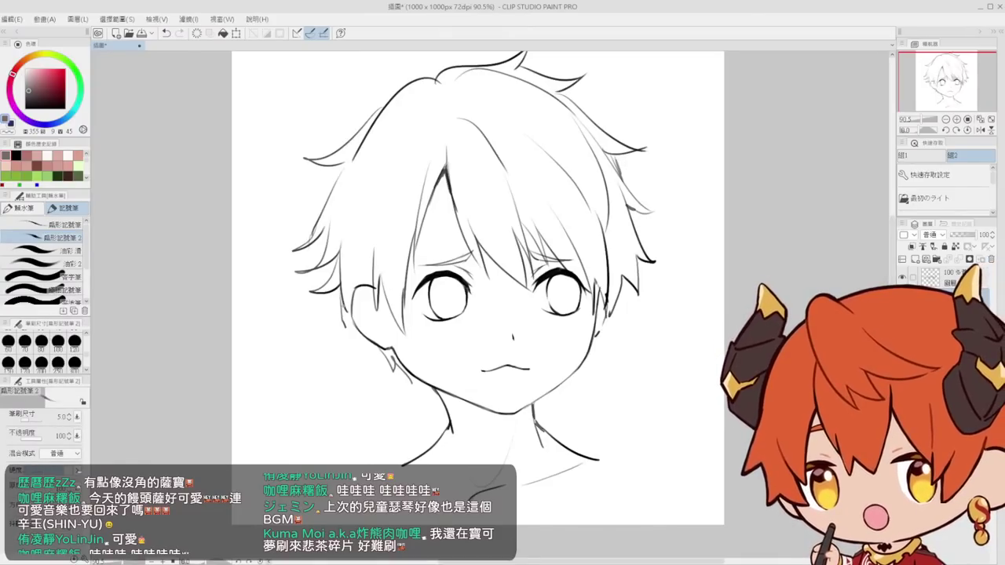
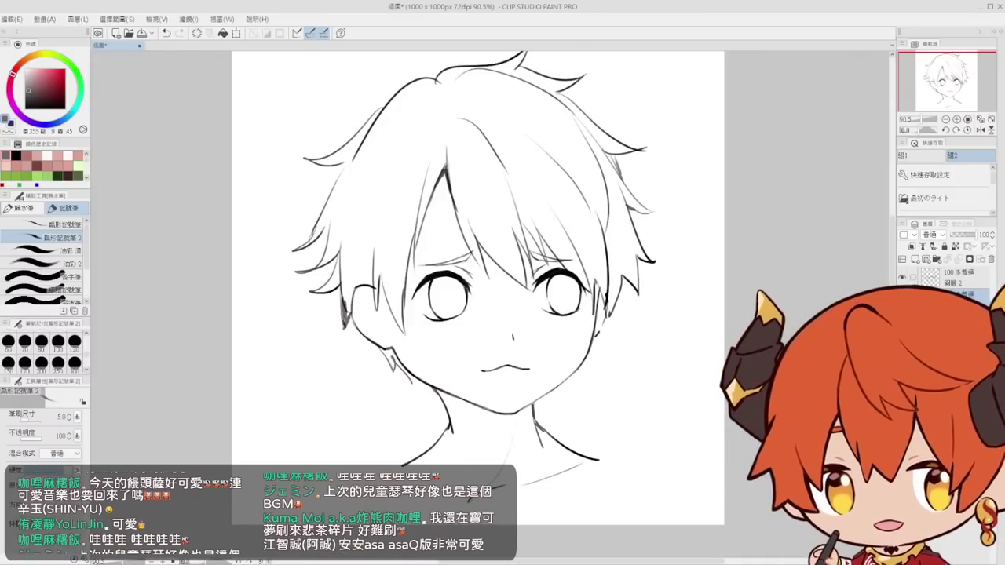
Try to fill the hair with the sampled grey-brown, and undo the fill
key(g)
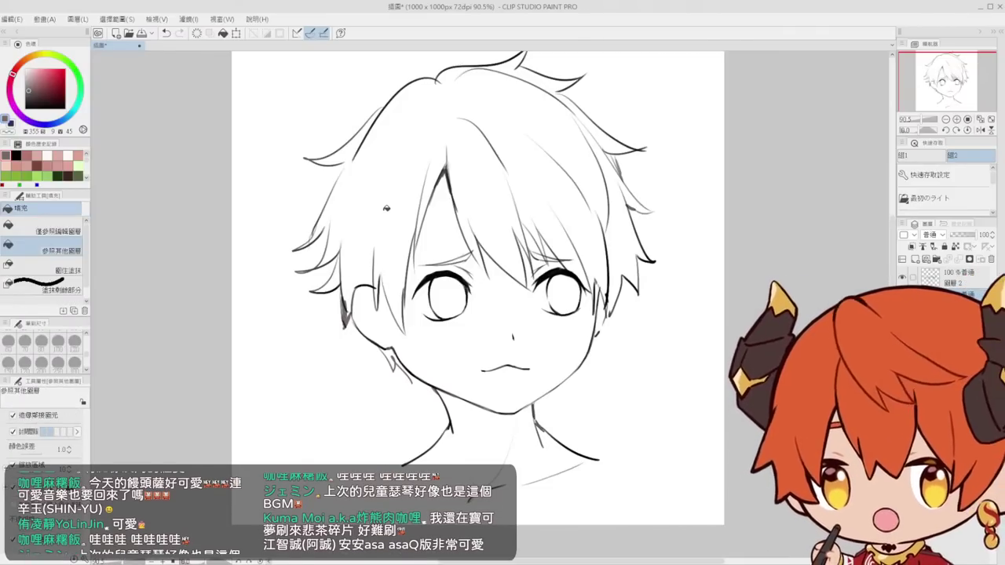
click(386, 208)
key(ctrl+z)
drag(413, 175, 412, 215)
click(391, 155)
key(p)
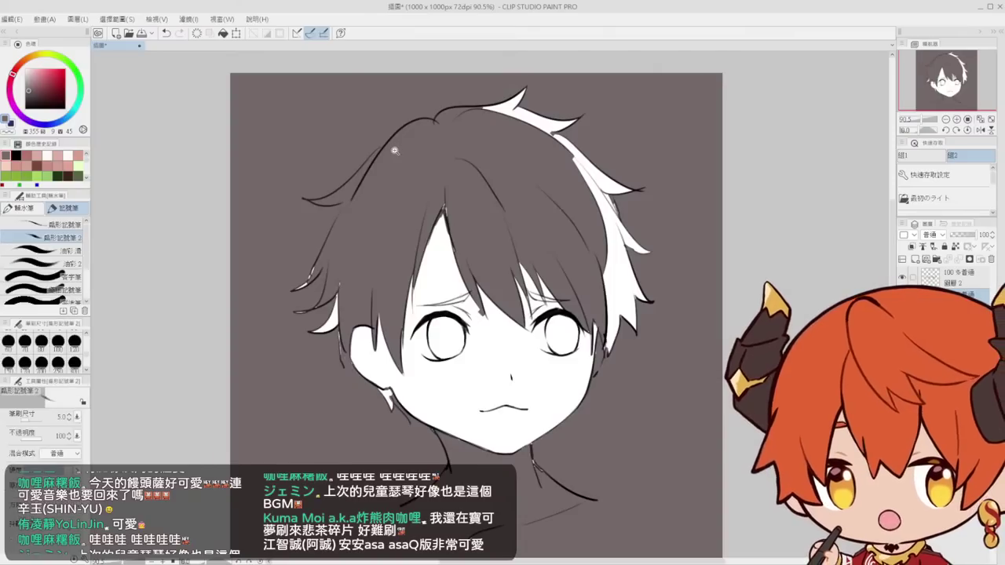
key(ctrl+z)
Close the gaps in the hair outline beside the crown and under the side spike with grey-brown marker strokes
scroll(381, 146, up, 2)
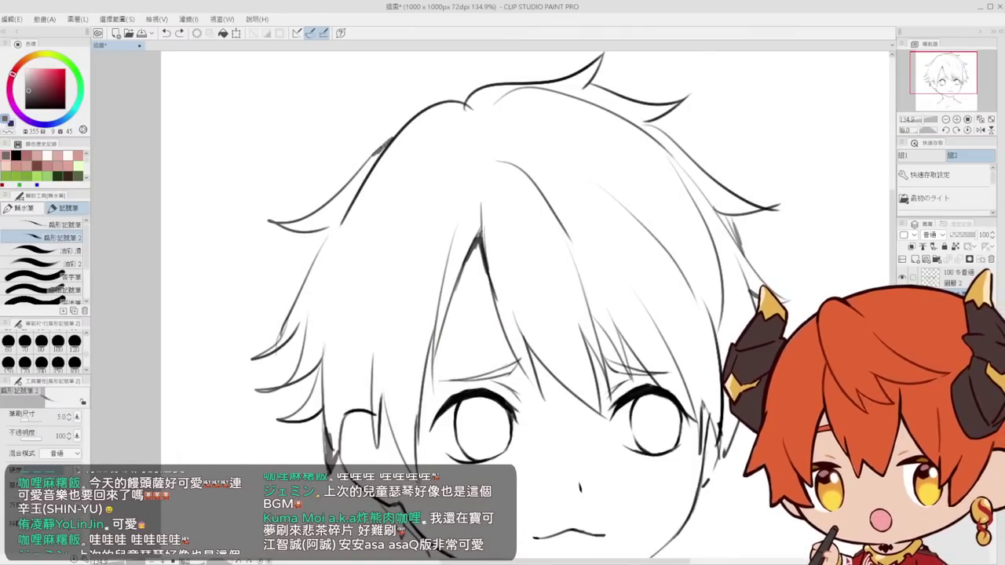
drag(382, 148, 419, 122)
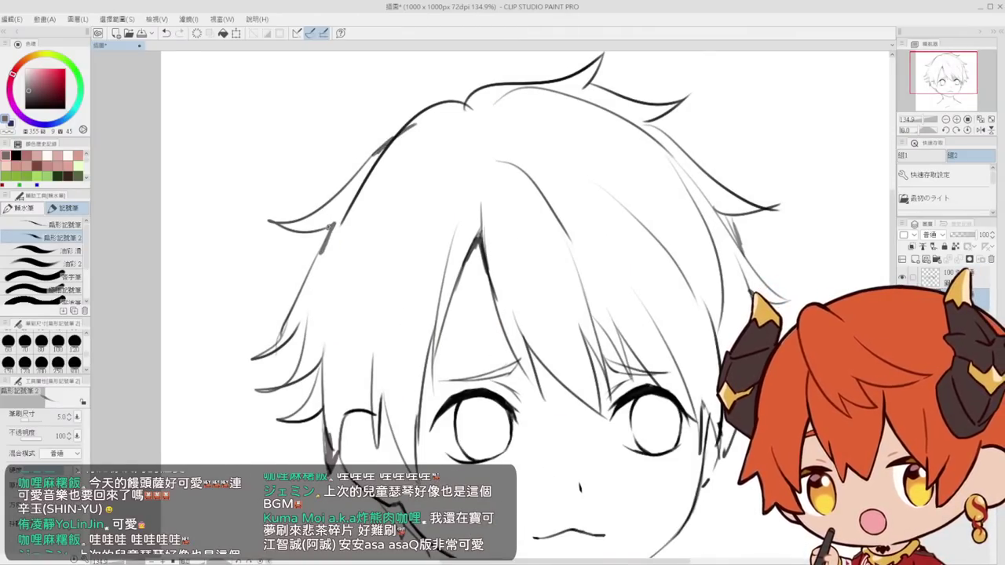
scroll(369, 269, down, 2)
drag(370, 269, 374, 217)
scroll(372, 313, up, 2)
Draw small hair spikes below the ear along the jaw on the larger eye's side and fill them grey-brown
drag(400, 385, 345, 263)
scroll(349, 267, up, 2)
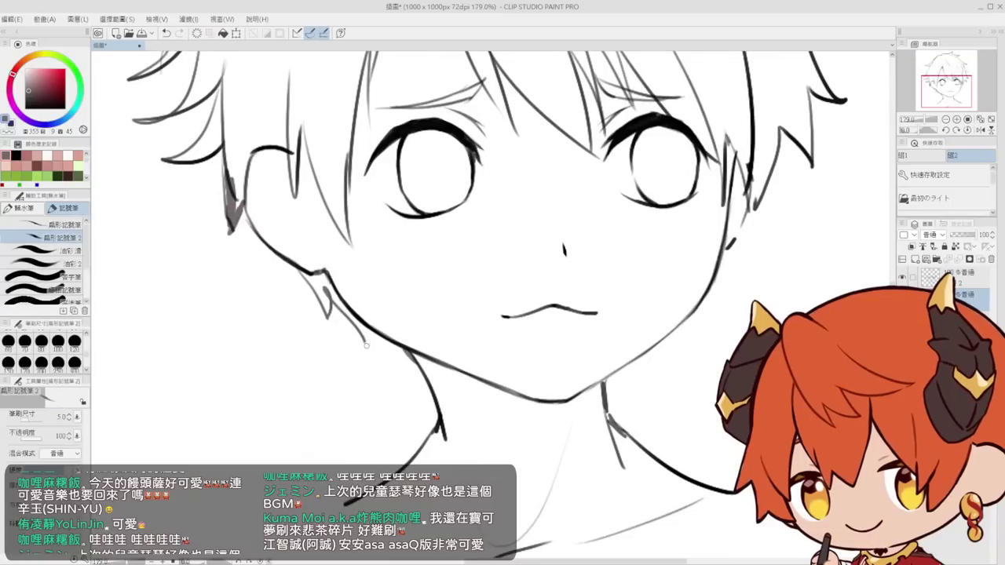
drag(365, 343, 416, 364)
key(g)
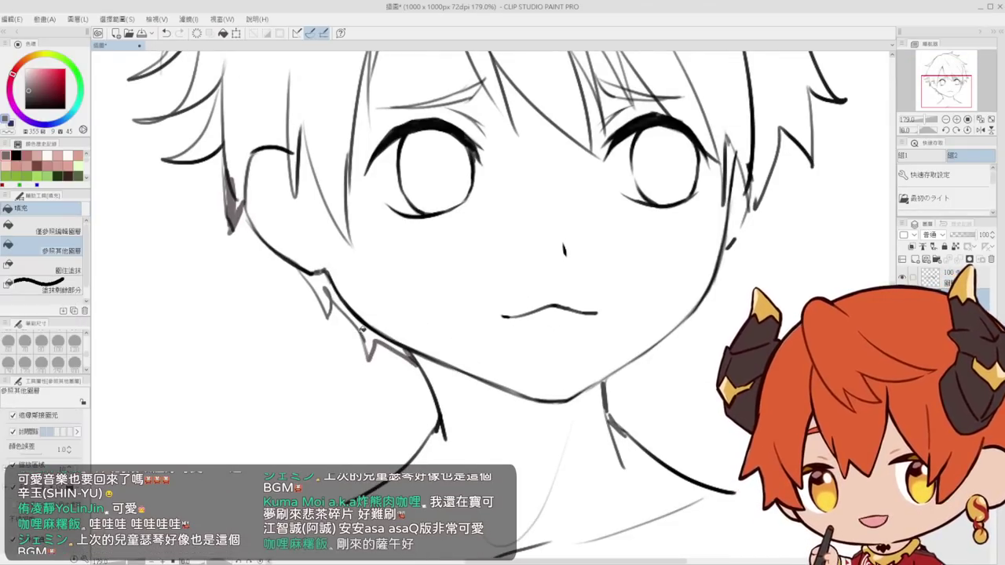
click(325, 289)
click(374, 336)
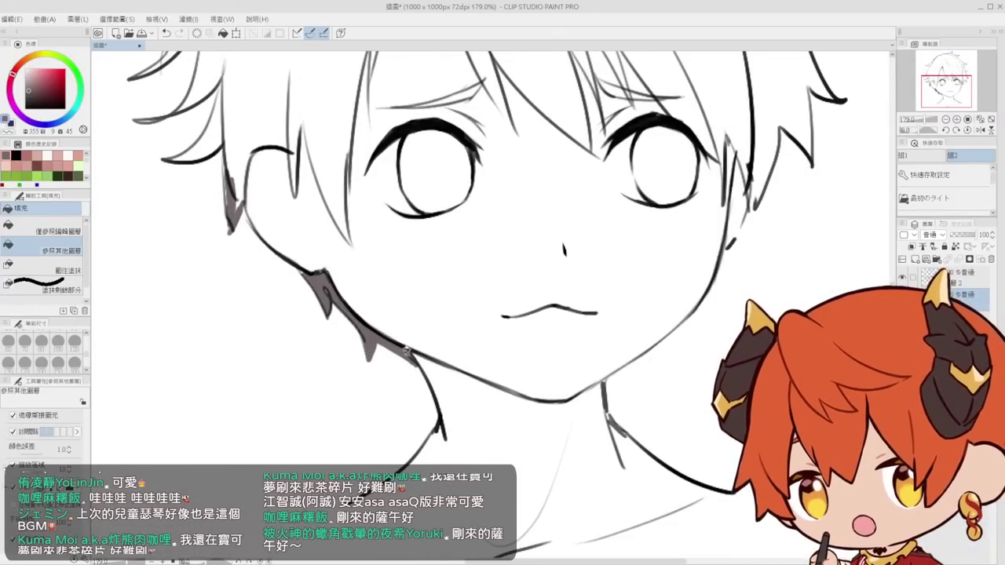
Fill the main hair mass and the lower hair tips on the larger eye's side with the sampled grey-brown
scroll(406, 352, down, 3)
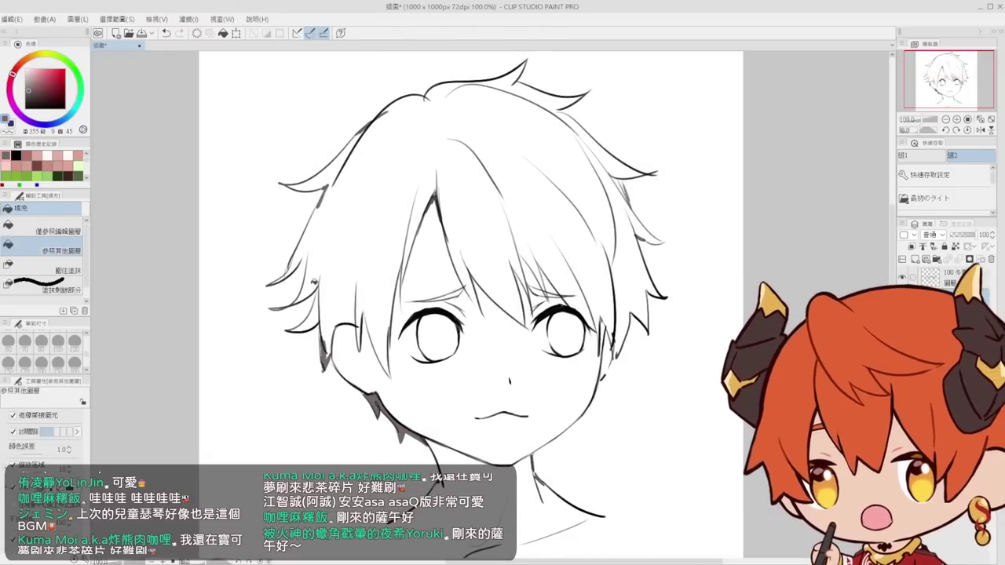
key(p)
key(g)
click(338, 219)
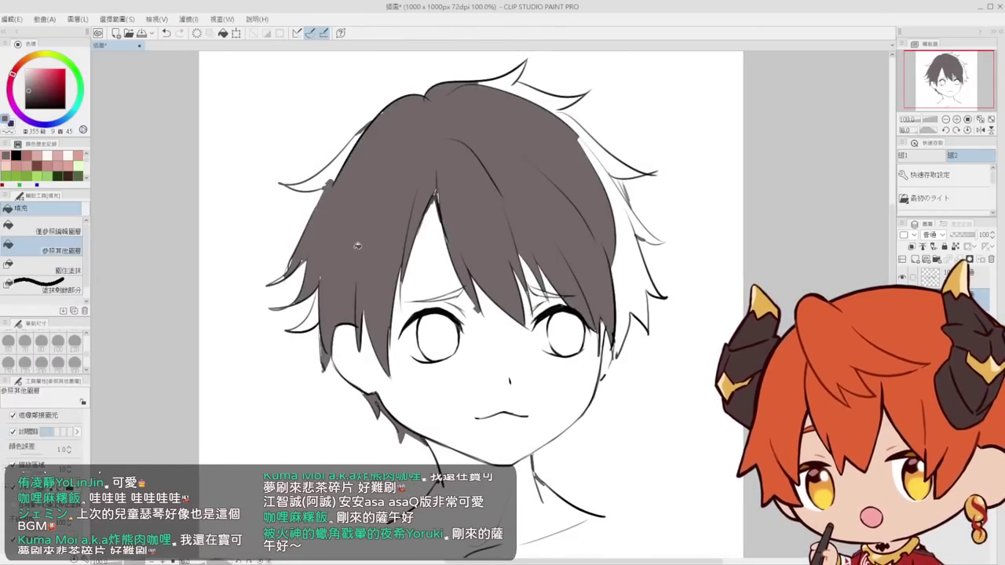
click(320, 307)
Fill the outer side spike near the crown on the larger eye's side and touch up the fringe's parting tip in grey-brown
key(p)
scroll(327, 259, up, 2)
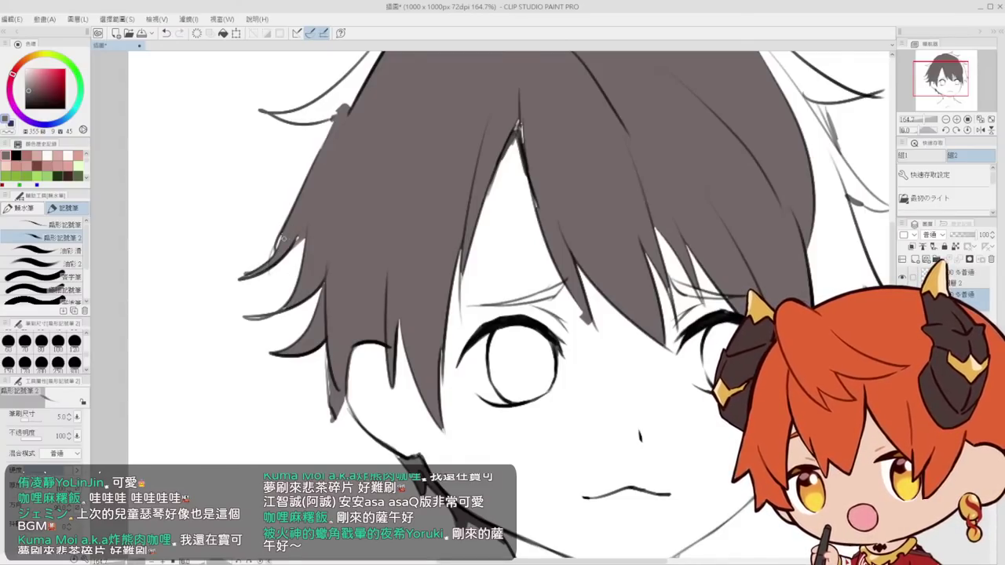
drag(359, 150, 351, 317)
key(g)
click(344, 249)
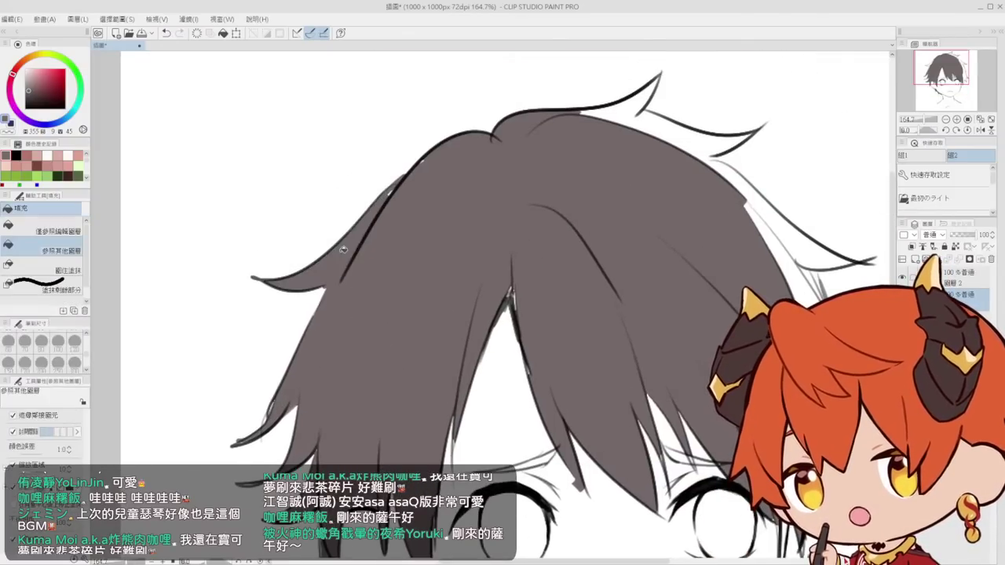
key(p)
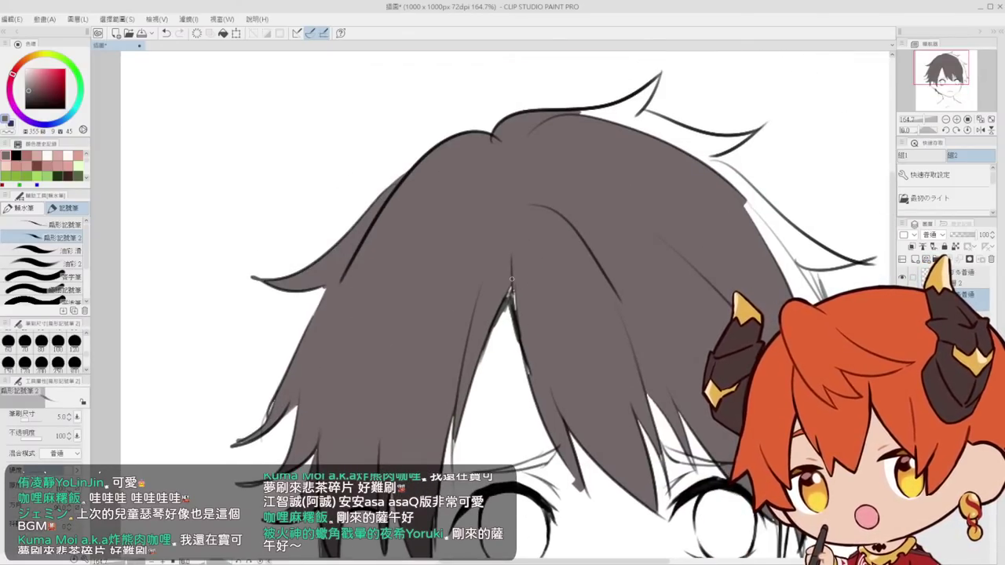
drag(504, 278, 455, 327)
Fill the tufts along the top of the head and the spikes down the smaller eye's side with grey-brown
key(g)
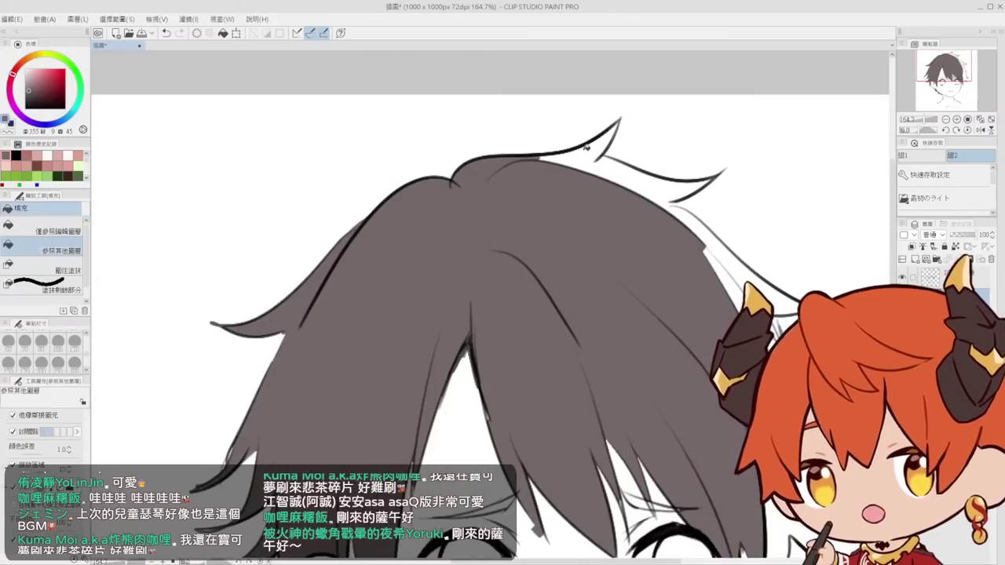
click(594, 147)
drag(599, 171, 438, 122)
click(562, 218)
click(575, 243)
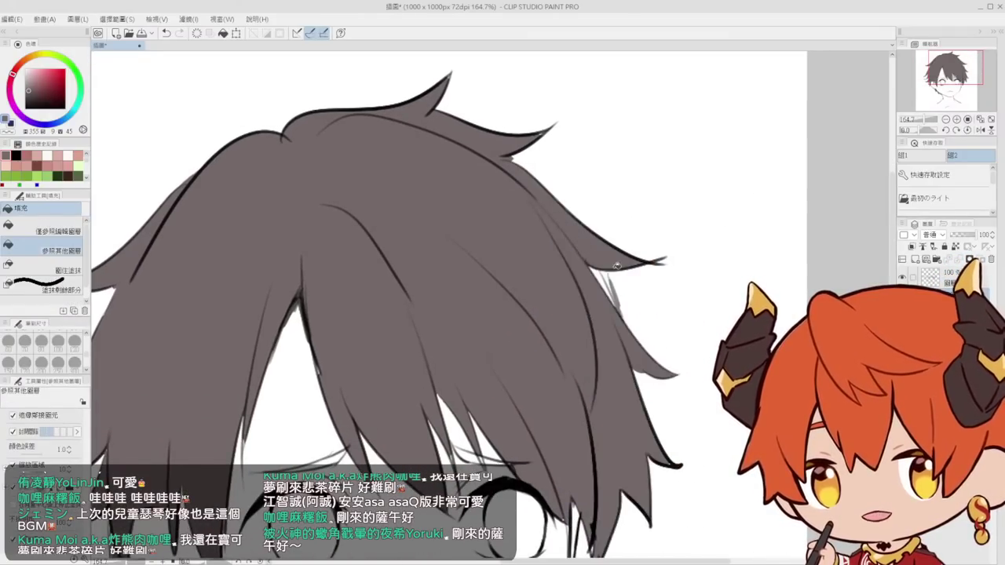
Fill the gap below the smaller eye's side upper outer spike in grey-brown and erase the lower spike's blunt tip to a taper
key(p)
drag(600, 265, 620, 320)
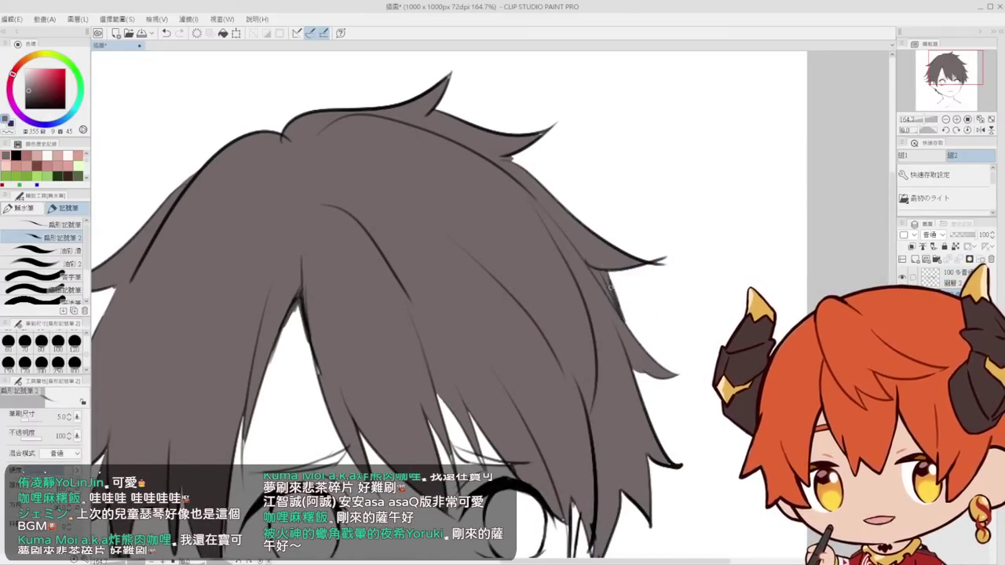
scroll(596, 284, down, 3)
scroll(588, 233, up, 5)
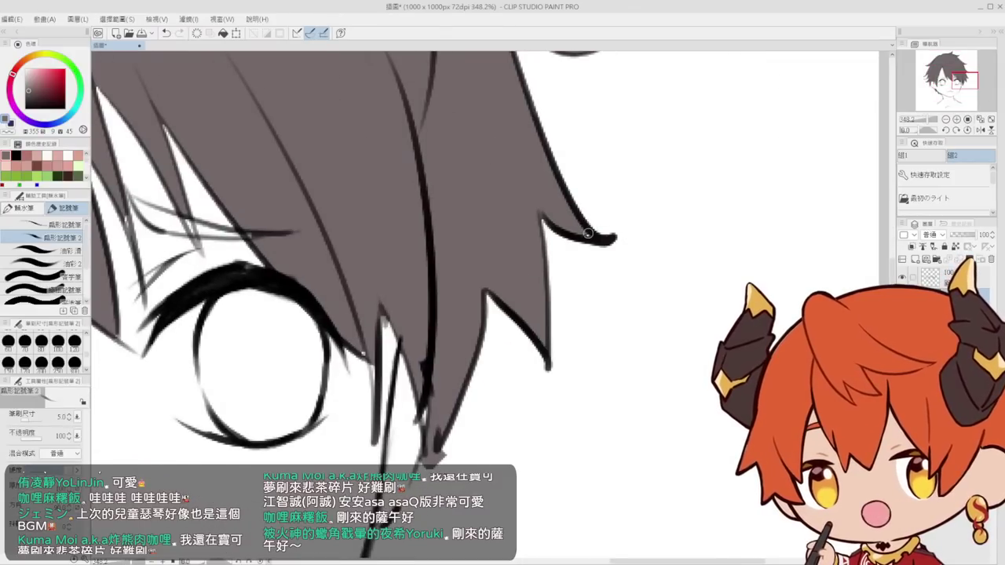
key(e)
drag(610, 227, 616, 230)
key(ctrl+z)
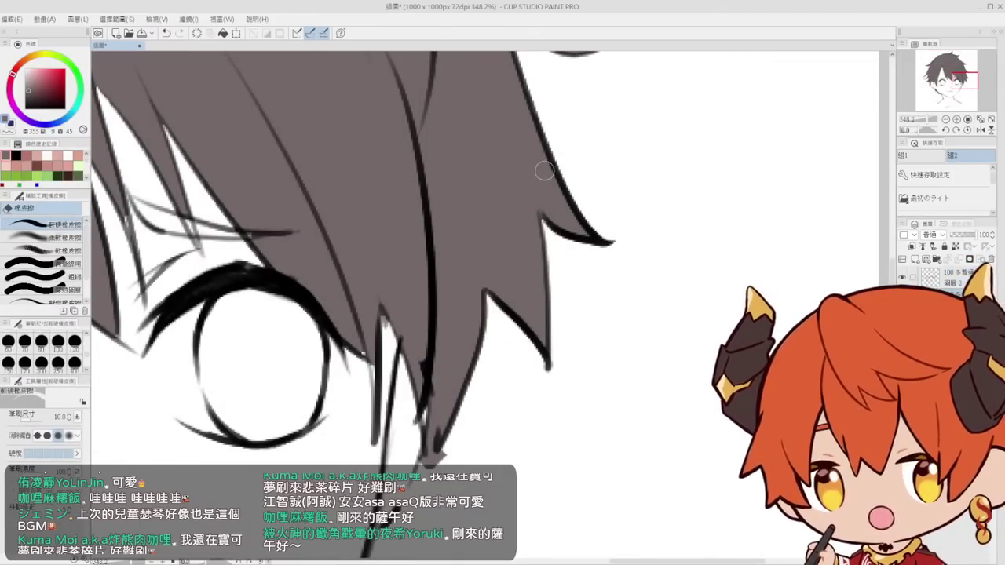
Paint the narrow sideburn lock beside the smaller eye in grey-brown
scroll(544, 170, down, 2)
drag(508, 271, 554, 224)
scroll(554, 225, up, 2)
key(p)
drag(438, 205, 441, 286)
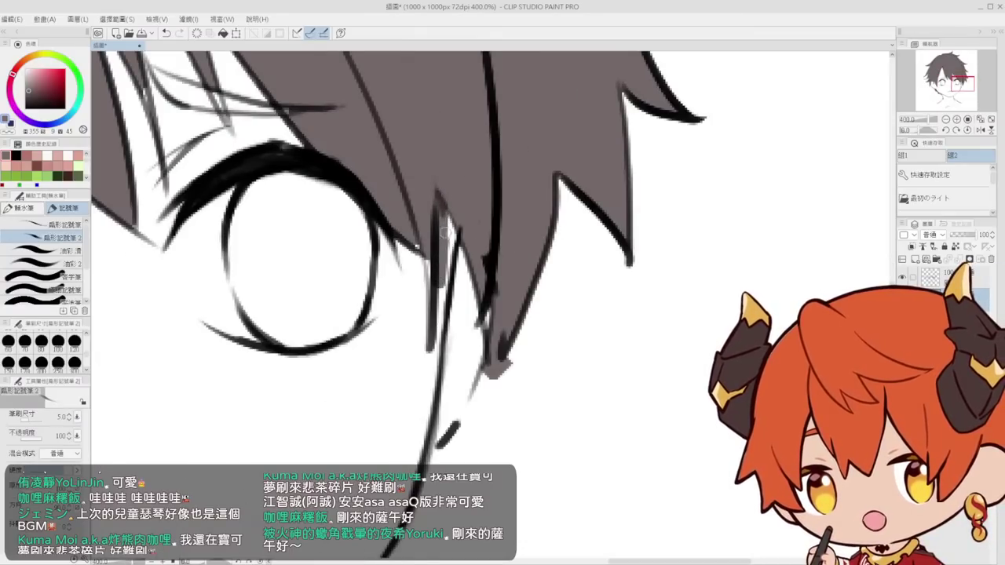
drag(444, 228, 442, 294)
drag(456, 226, 436, 340)
drag(435, 275, 431, 351)
mouse_move(490, 195)
mouse_down()
mouse_move(446, 182)
mouse_move(595, 235)
mouse_up()
mouse_move(579, 271)
mouse_down()
mouse_move(576, 315)
mouse_move(601, 302)
mouse_up()
Clean up around the fringe strands and fill the smaller eye's eyebrow with grey-brown
key(e)
drag(521, 256, 532, 261)
scroll(496, 261, up, 5)
key(p)
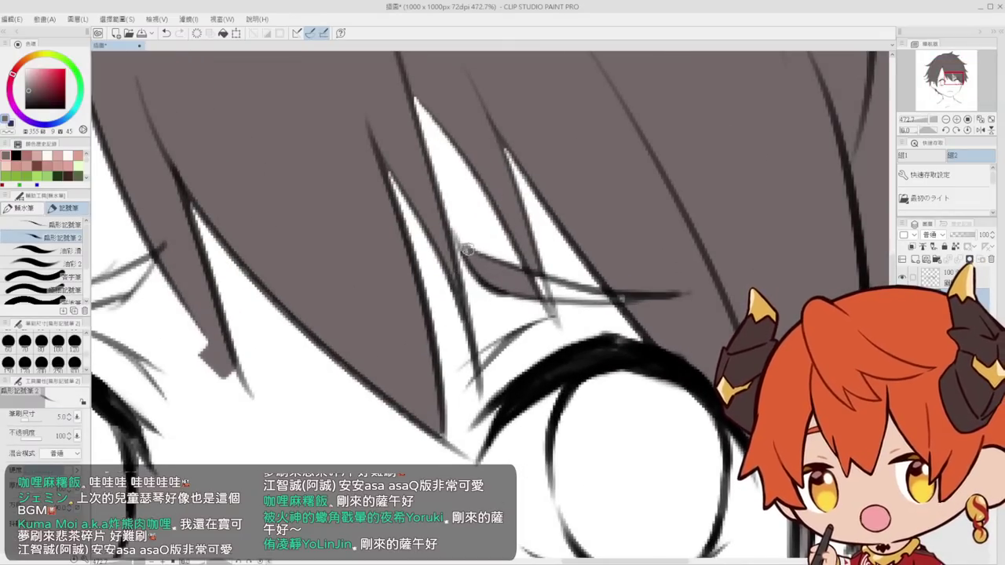
drag(552, 295, 626, 294)
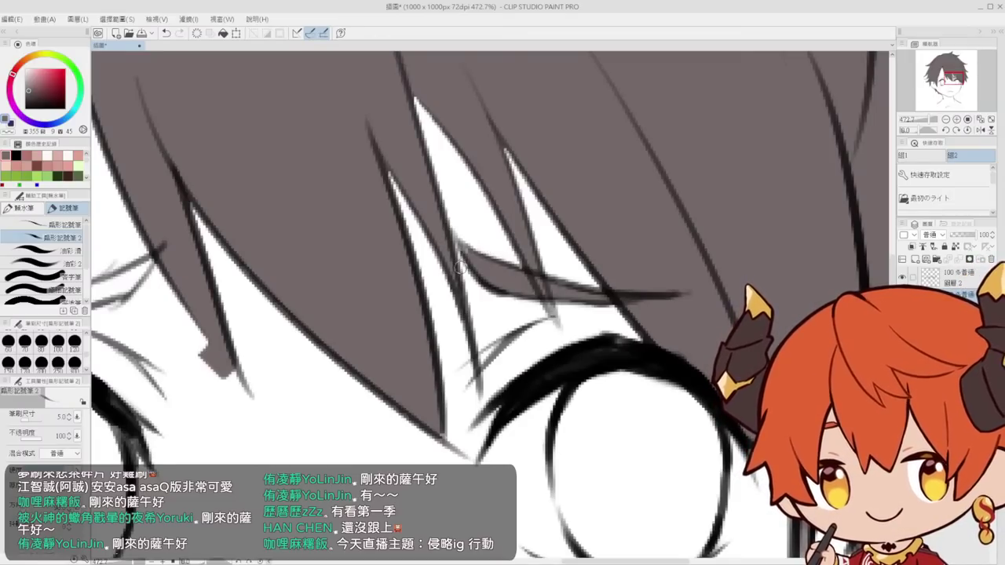
Fill the fringe tip at the inner end of the larger eye's brow with grey-brown and clean up the overspill
key(ctrl+space)
drag(565, 161, 565, 194)
drag(577, 284, 613, 285)
scroll(611, 285, up, 3)
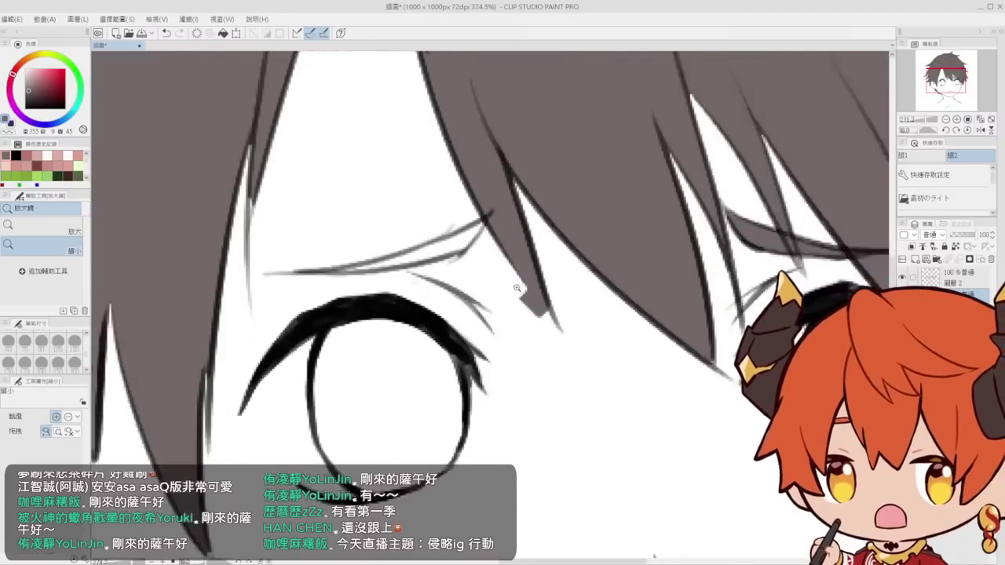
key(e)
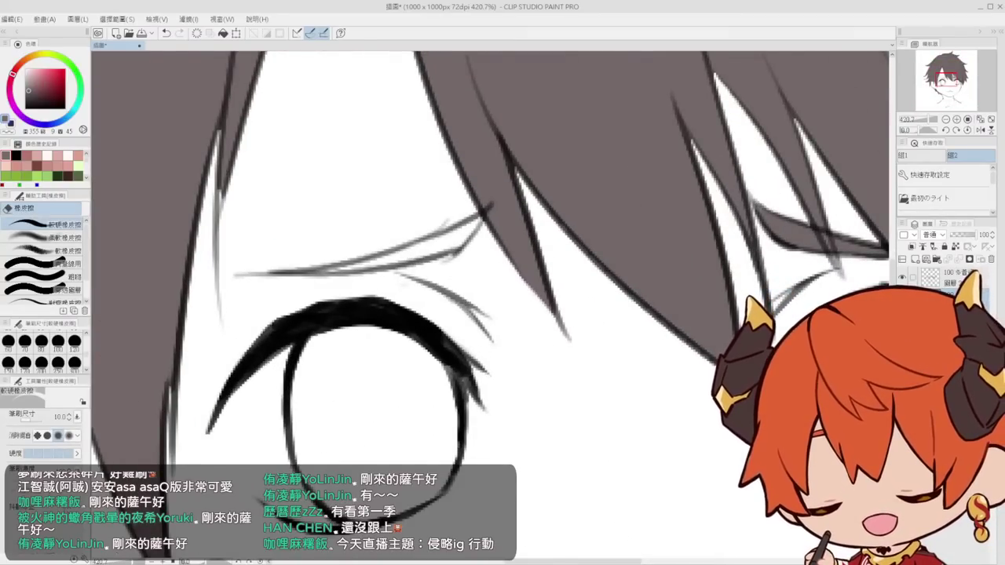
scroll(564, 318, down, 5)
scroll(550, 289, up, 5)
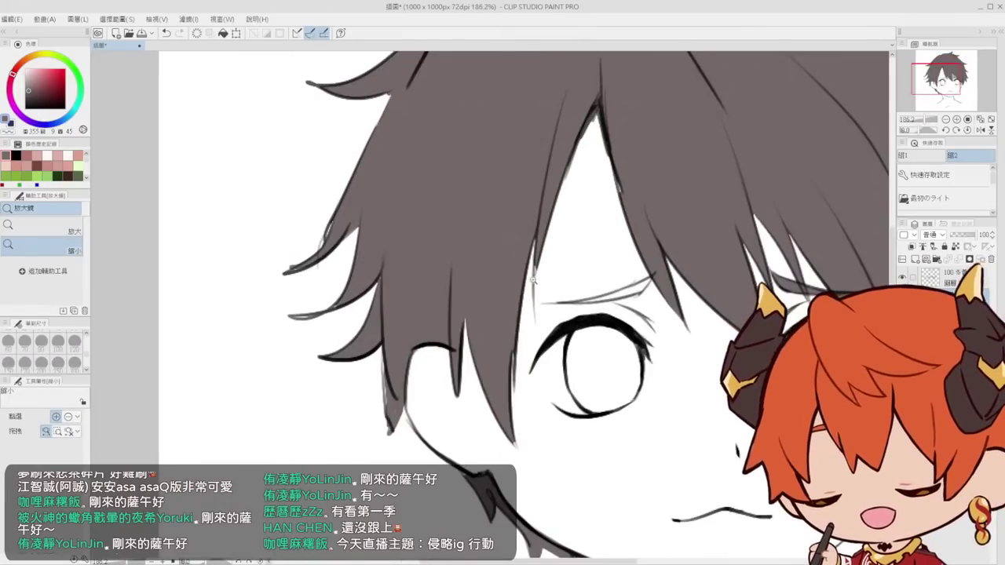
Touch up the grey-brown fill along the thin strand and both edges of the fringe's parting
key(p)
drag(531, 279, 616, 231)
scroll(565, 195, down, 1)
drag(565, 195, 560, 295)
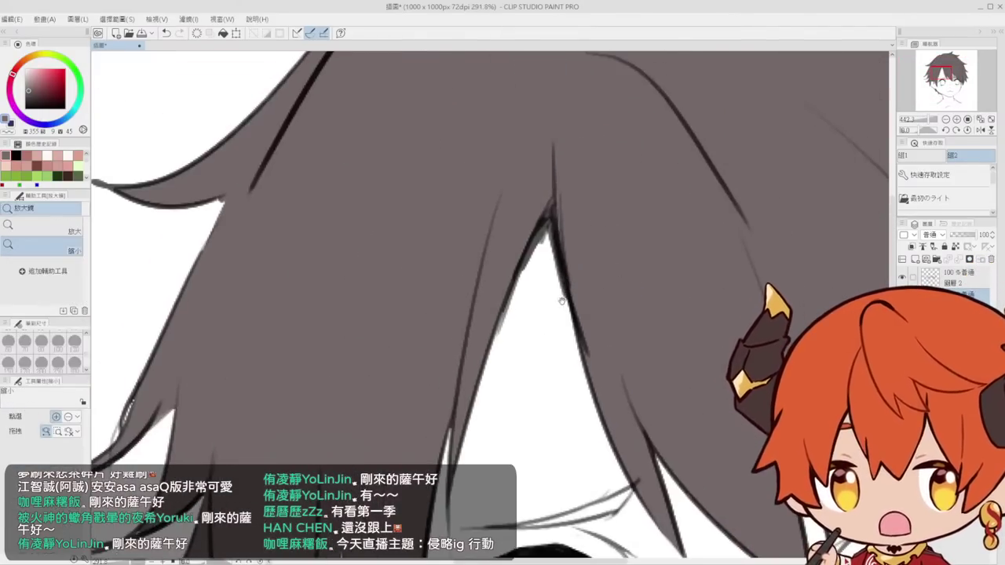
scroll(545, 193, up, 1)
mouse_move(545, 227)
mouse_down()
mouse_move(495, 305)
mouse_move(496, 327)
mouse_move(509, 272)
mouse_up()
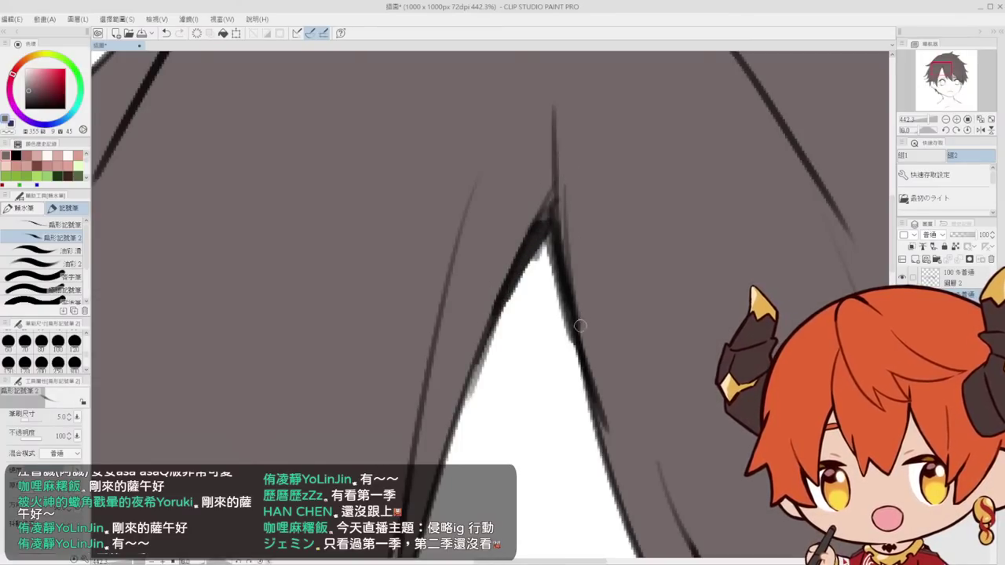
drag(580, 325, 537, 117)
drag(434, 231, 449, 271)
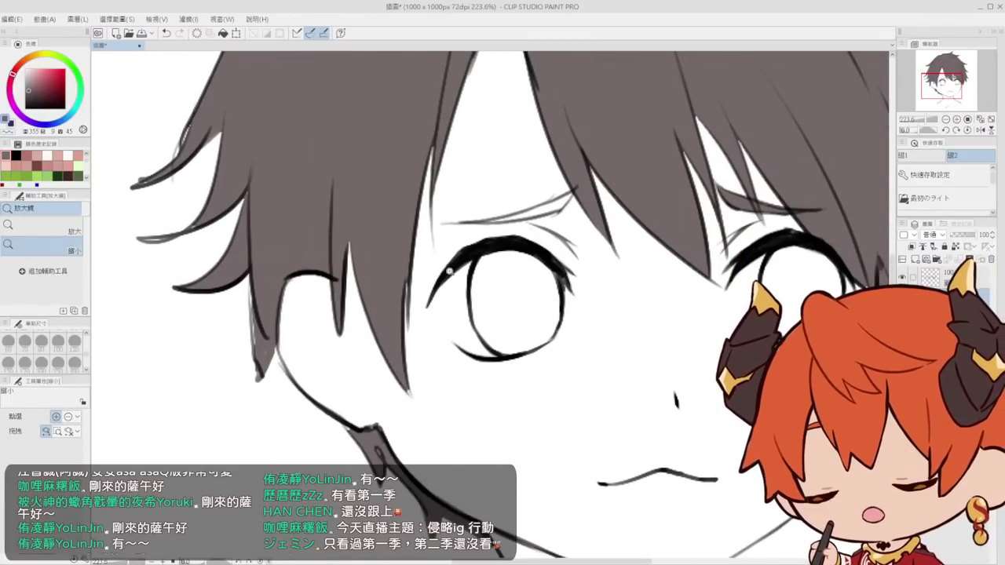
Fill the larger eye's eyebrow with grey-brown and paint in its thin tapered outer end
drag(531, 218, 567, 196)
key(g)
click(564, 193)
key(p)
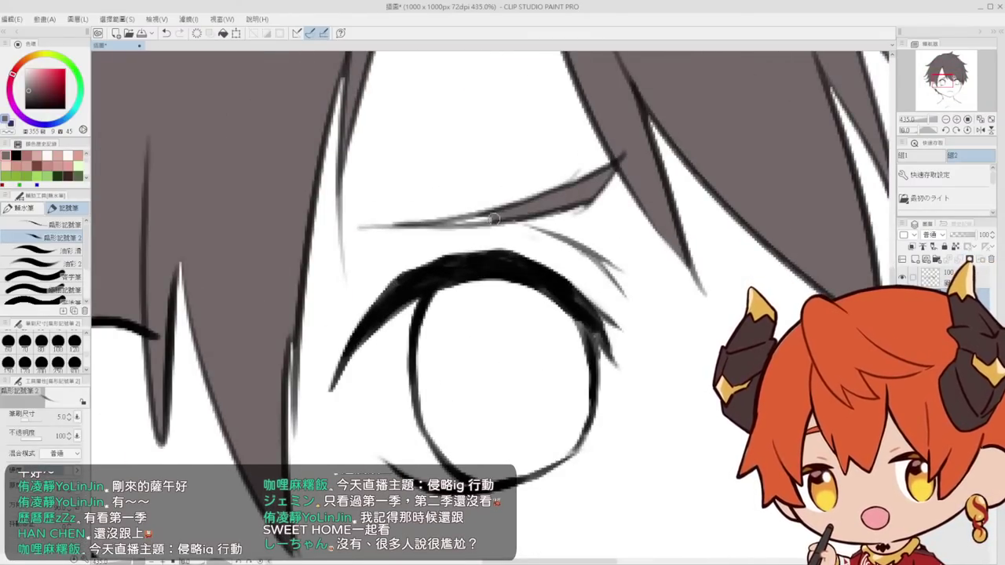
mouse_move(495, 220)
mouse_down()
mouse_move(436, 222)
mouse_move(496, 212)
mouse_up()
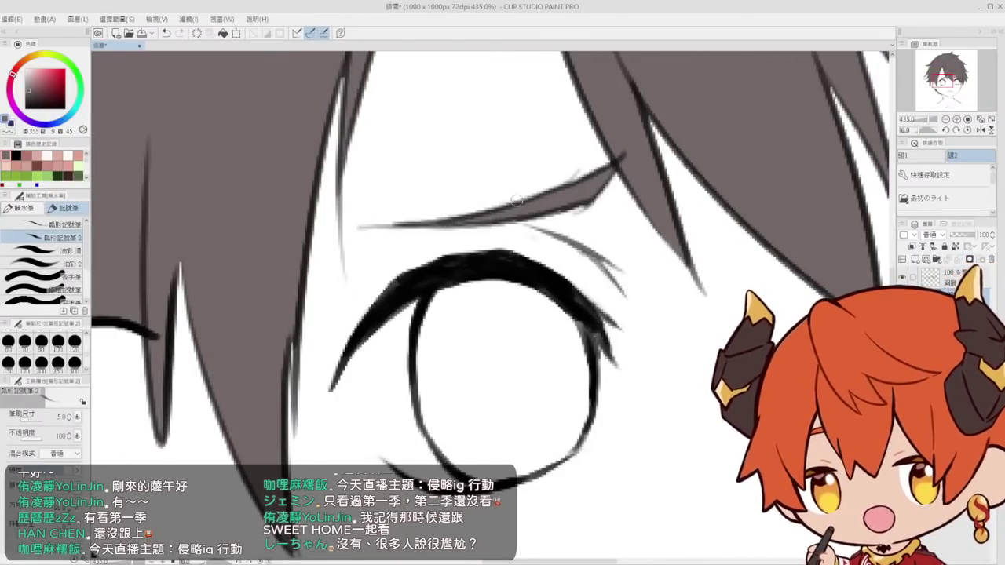
drag(568, 193, 527, 198)
drag(676, 177, 548, 232)
drag(560, 239, 493, 200)
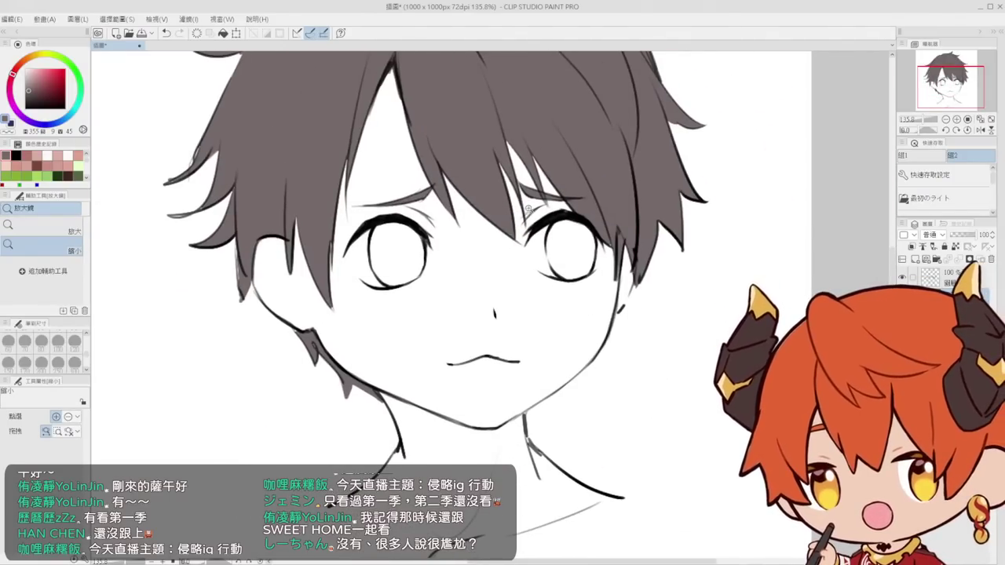
Sample the dark line colour, erase the old sideburn line beside the smaller eye and outline the lock with a pointed tip
drag(629, 236, 608, 246)
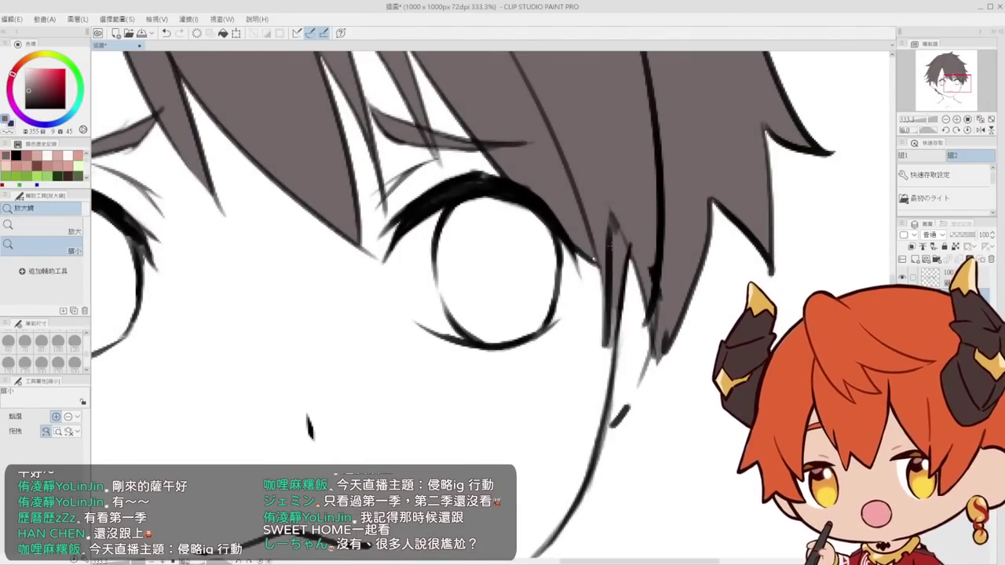
alt+click(609, 257)
key(e)
drag(605, 202, 602, 375)
key(p)
drag(623, 255, 602, 372)
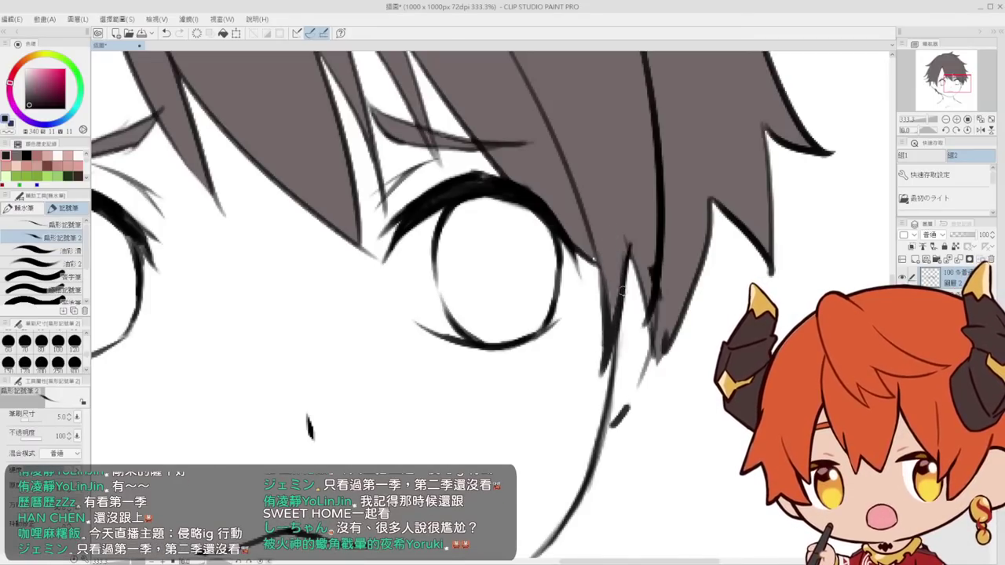
Undo the last sideburn strokes and redraw the lock's outer edge with its line running up into the hair
key(ctrl+z)
key(ctrl+z)
mouse_move(626, 193)
mouse_down()
mouse_move(606, 319)
mouse_move(626, 221)
mouse_move(609, 329)
mouse_up()
key(ctrl+z)
drag(629, 215, 605, 351)
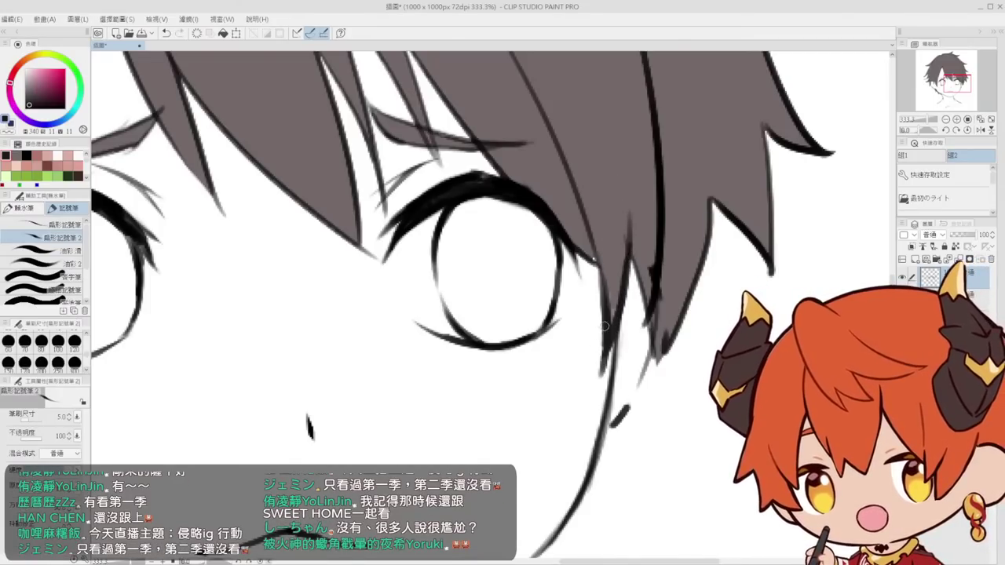
drag(622, 174, 626, 267)
drag(628, 231, 639, 326)
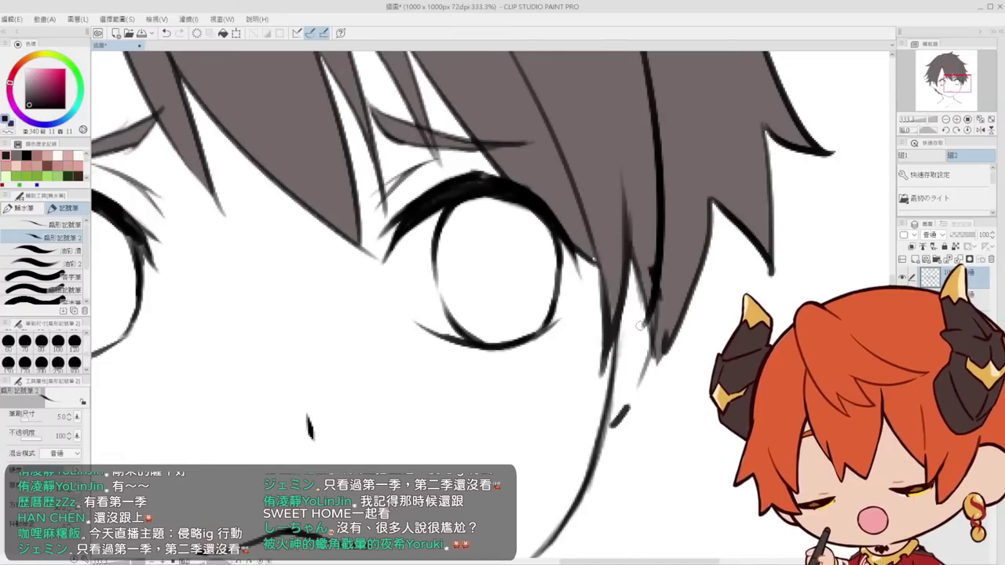
key(space)
drag(605, 210, 617, 275)
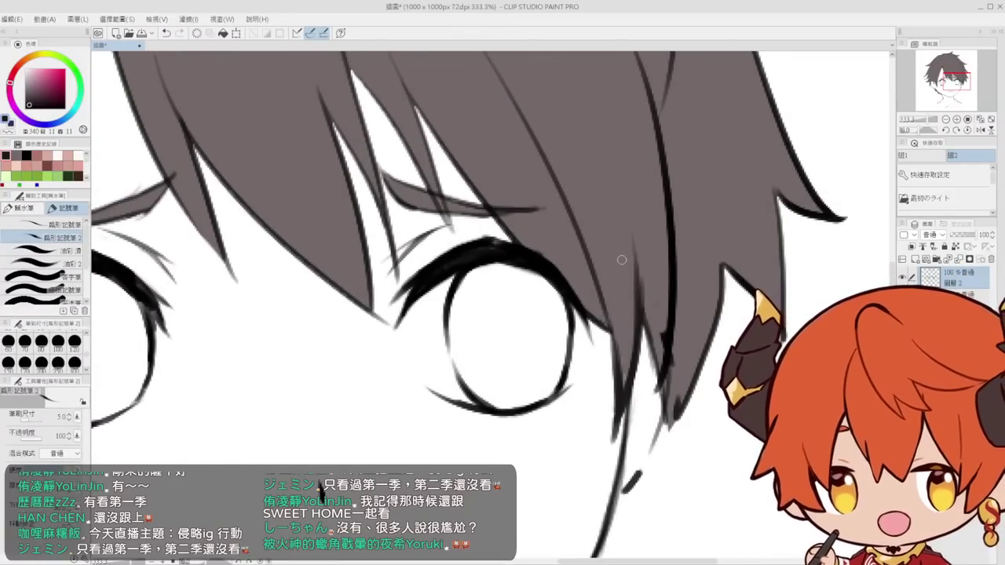
key(ctrl+space)
drag(612, 250, 501, 262)
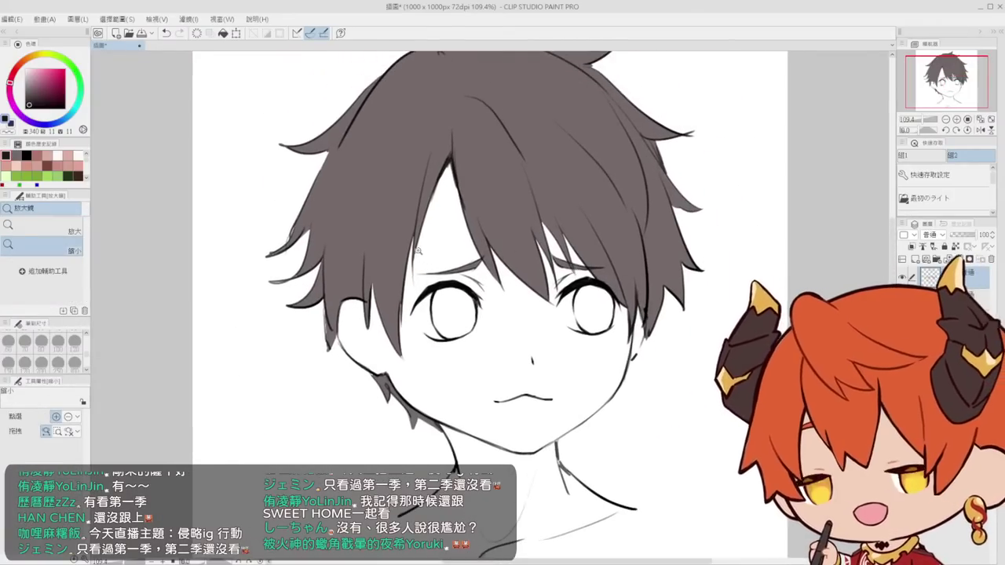
Redraw the inner edge of the long sidelock beside the larger eye as a continuous dark line
mouse_move(394, 251)
mouse_down()
mouse_move(428, 257)
mouse_move(425, 219)
mouse_move(414, 285)
mouse_up()
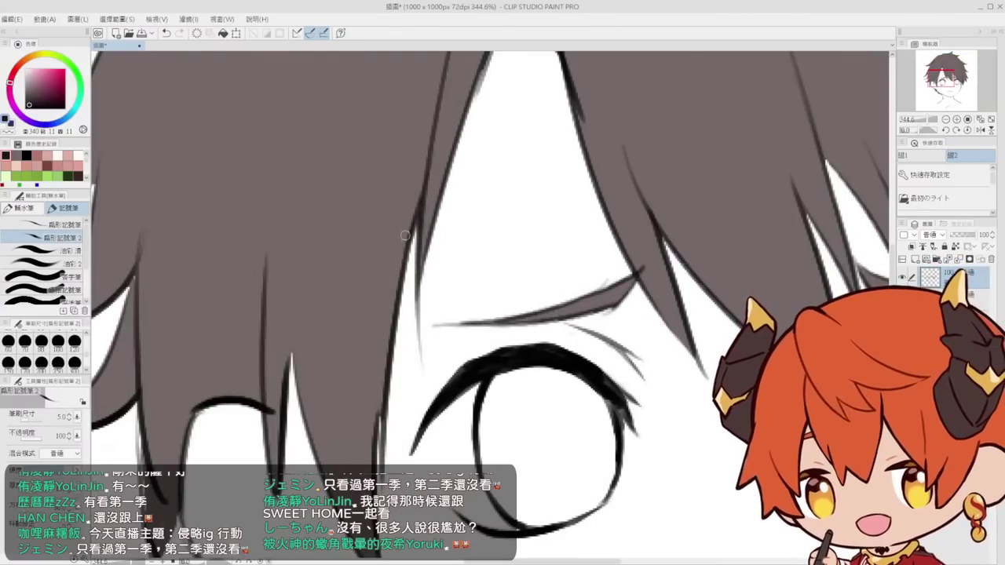
key(ctrl+space)
drag(402, 193, 306, 196)
drag(397, 226, 425, 229)
key(ctrl+space)
drag(380, 276, 394, 287)
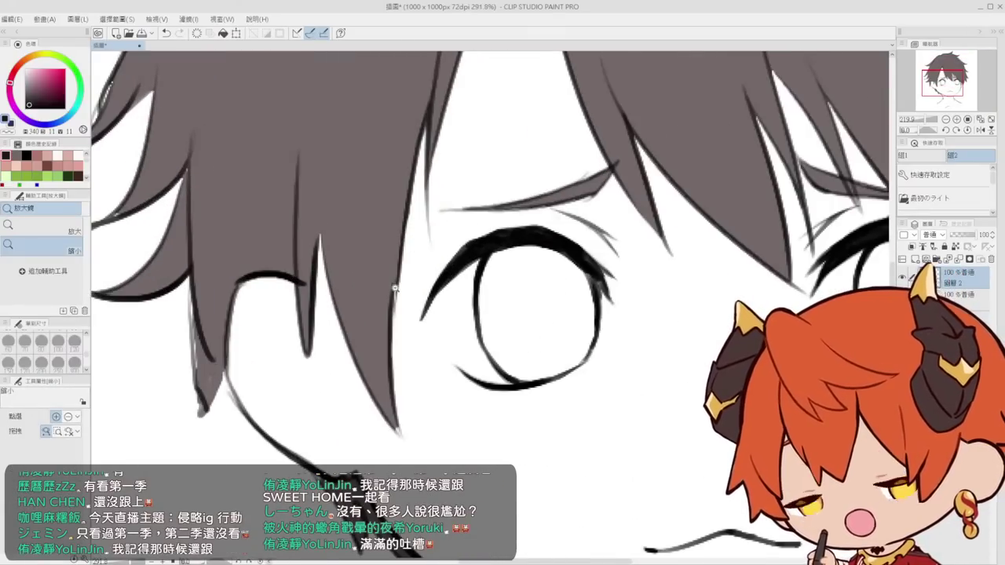
drag(397, 239, 394, 324)
drag(396, 272, 391, 348)
Darken the notch between the long sidelock and the thin lock over the ear, erasing the ear line crossing the lock
drag(320, 232, 314, 287)
drag(322, 237, 339, 315)
drag(323, 254, 346, 337)
key(e)
drag(307, 271, 304, 289)
mouse_move(311, 242)
mouse_down()
mouse_move(314, 233)
mouse_move(341, 287)
mouse_up()
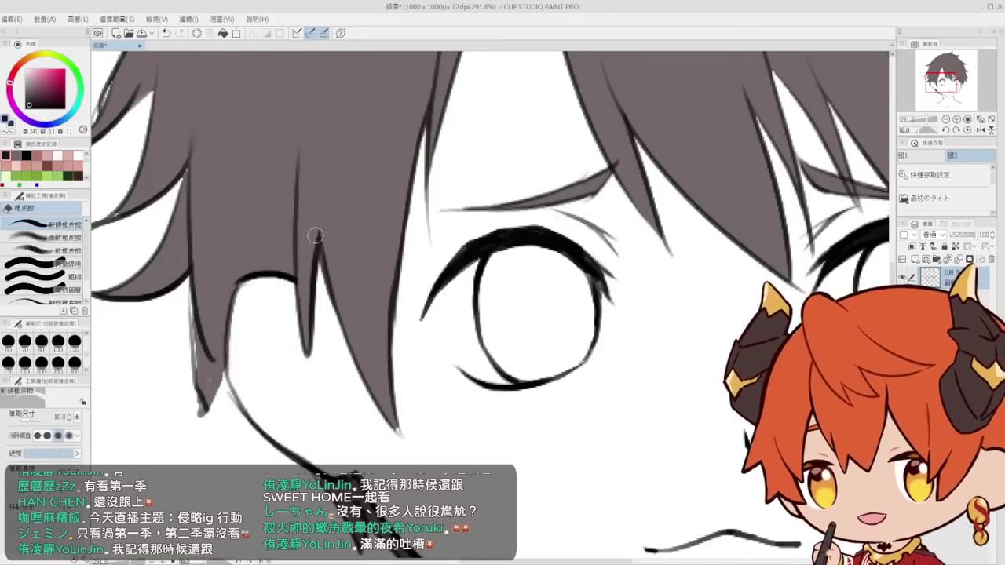
Outline the pointed hair tip behind the ear on the larger eye's side with darker strokes
drag(238, 301, 361, 192)
key(p)
drag(349, 252, 331, 306)
drag(346, 269, 322, 313)
mouse_move(317, 251)
mouse_down()
mouse_move(321, 311)
mouse_move(245, 248)
mouse_up()
Darken the earlobe corner line, erase the loop inside the hair tuft below it and touch up the tuft in sampled grey-brown
drag(396, 306, 510, 306)
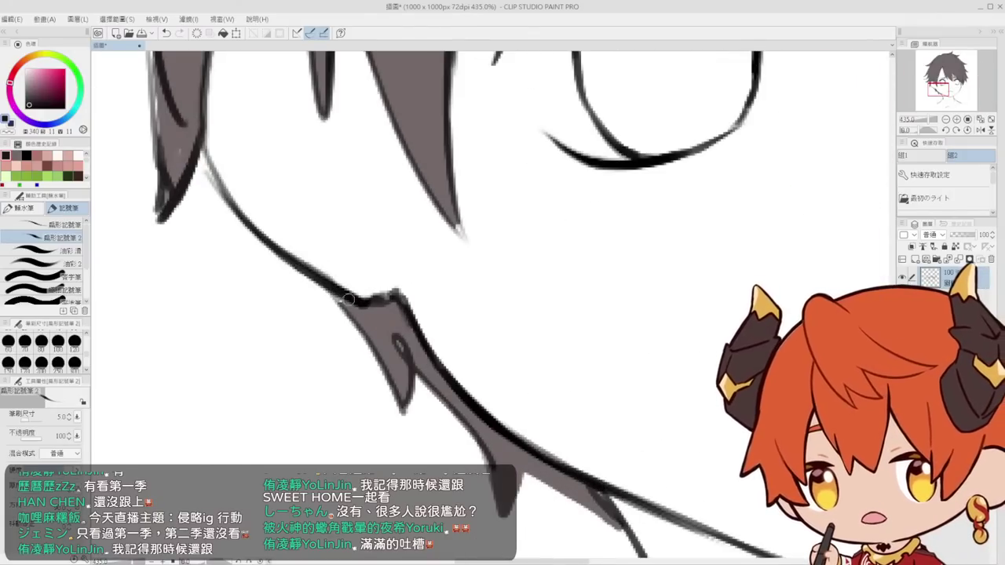
mouse_move(348, 299)
mouse_down()
mouse_move(398, 294)
mouse_move(420, 332)
mouse_move(395, 347)
mouse_move(403, 352)
mouse_move(394, 338)
mouse_up()
key(e)
key(p)
key(alt+bracketleft)
alt+click(382, 330)
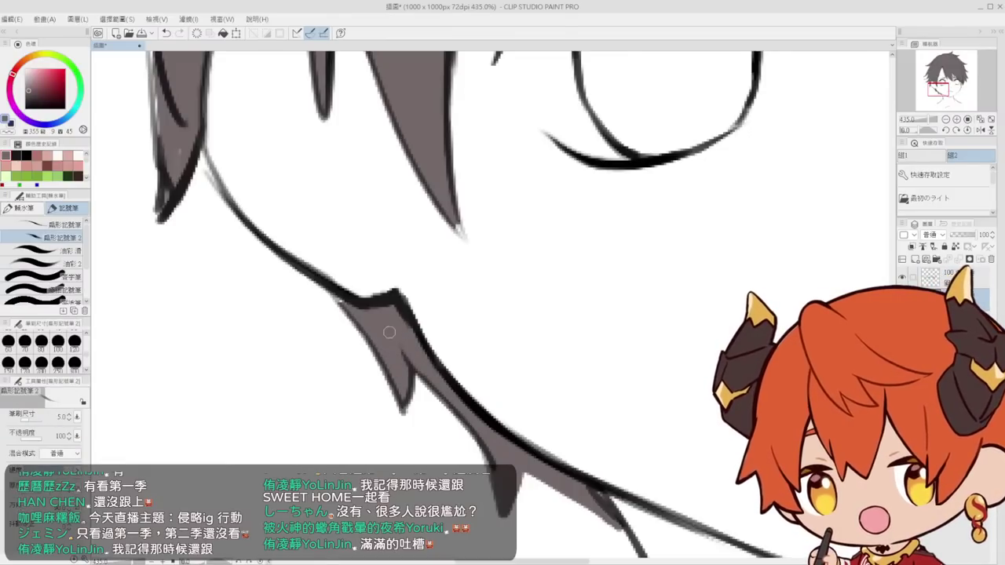
mouse_move(342, 304)
mouse_down()
mouse_move(332, 295)
mouse_move(302, 316)
mouse_up()
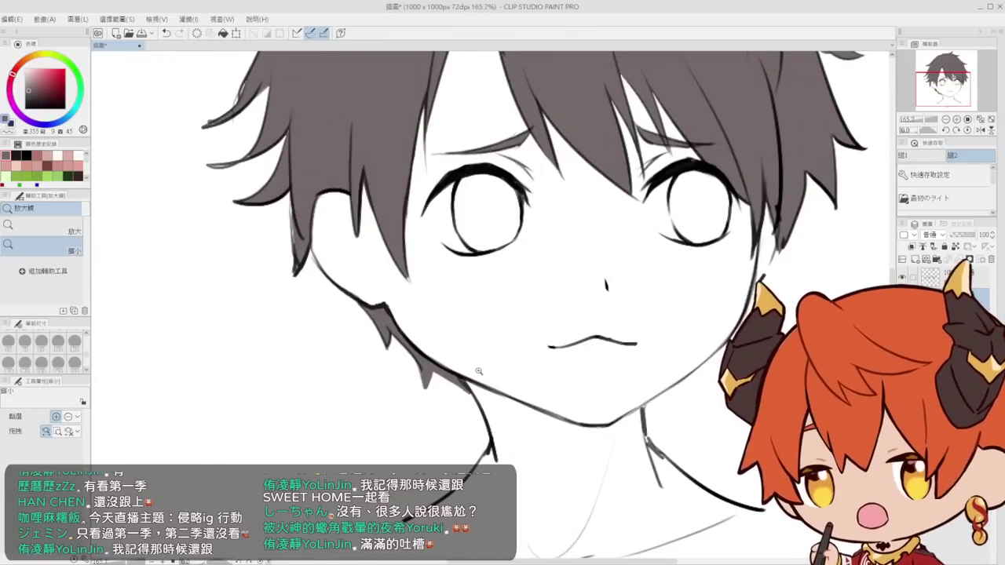
Draw the far ear's outline in black from the hair tip to the cheek on the smaller eye's side
drag(812, 238, 582, 259)
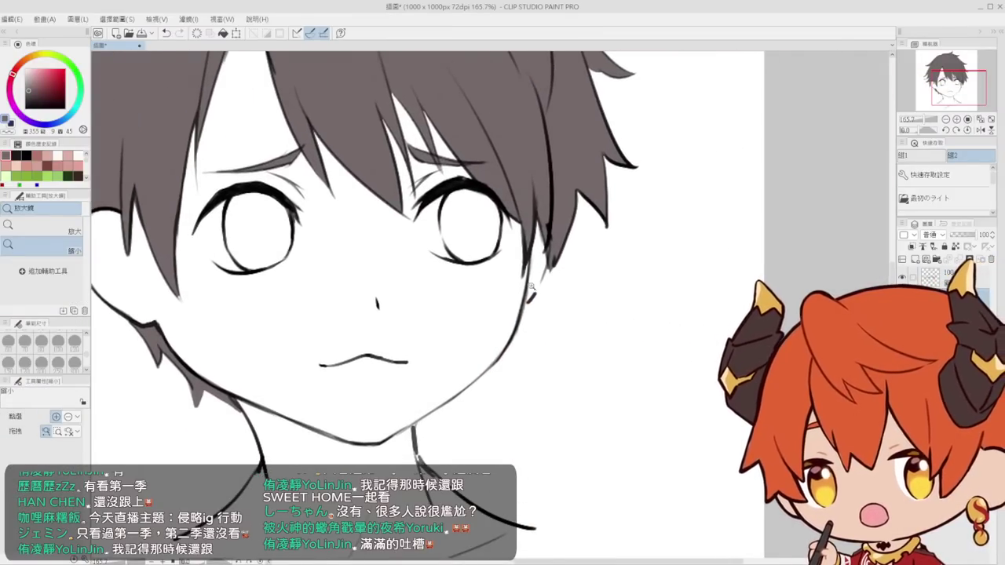
drag(542, 284, 634, 284)
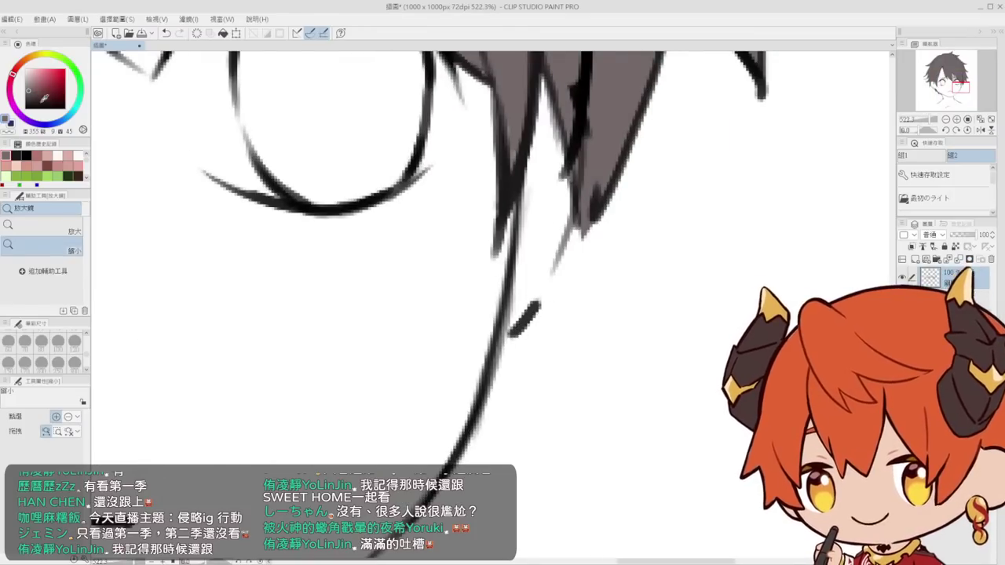
drag(513, 332, 497, 344)
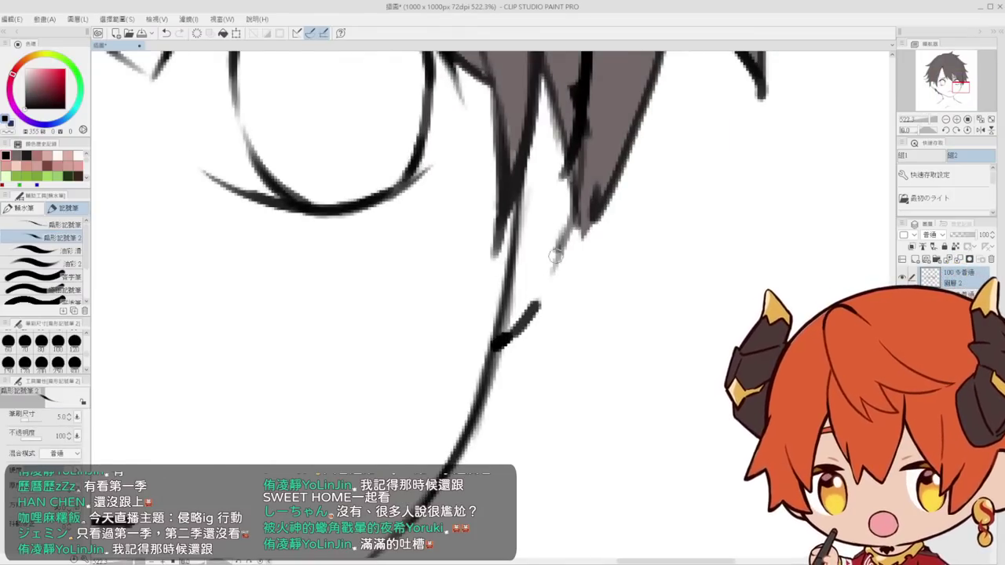
mouse_move(537, 306)
mouse_down()
mouse_move(565, 232)
mouse_move(538, 304)
mouse_up()
key(ctrl+z)
drag(564, 235, 538, 306)
mouse_move(574, 216)
mouse_down()
mouse_move(563, 234)
mouse_move(501, 237)
mouse_up()
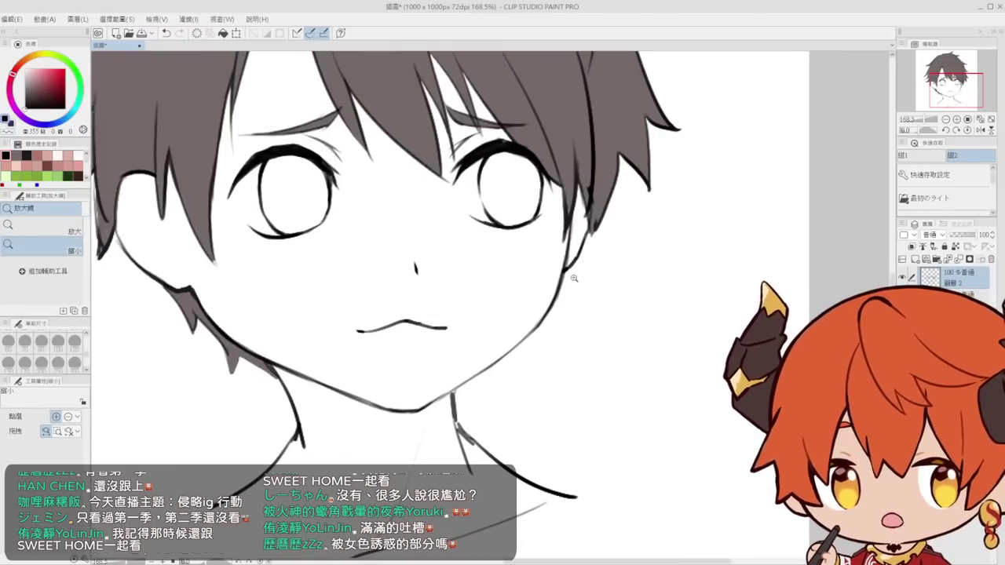
Sharpen the tip of the long sidelock beside the larger eye with a dark stroke
scroll(577, 278, down, 3)
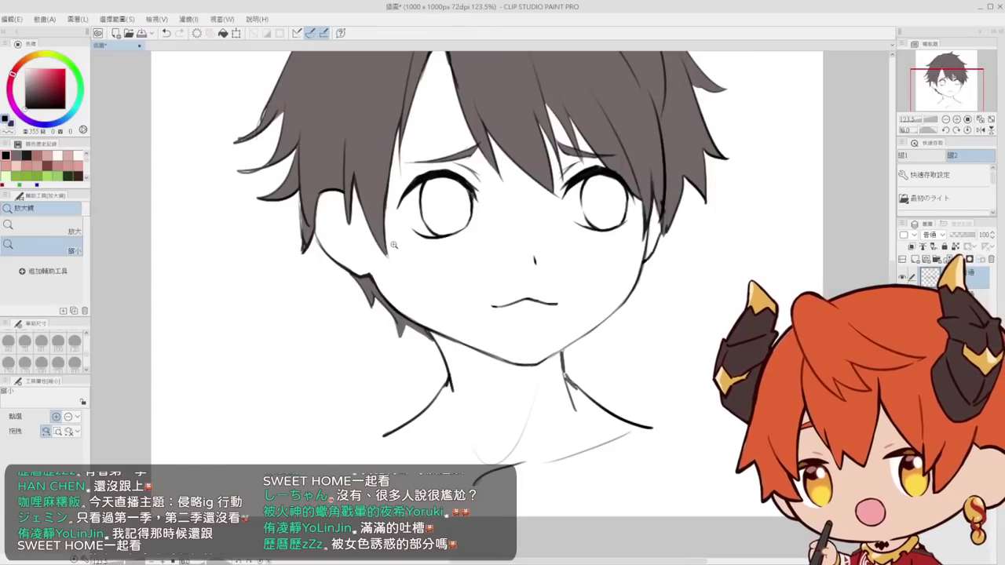
drag(387, 251, 493, 253)
drag(384, 242, 398, 287)
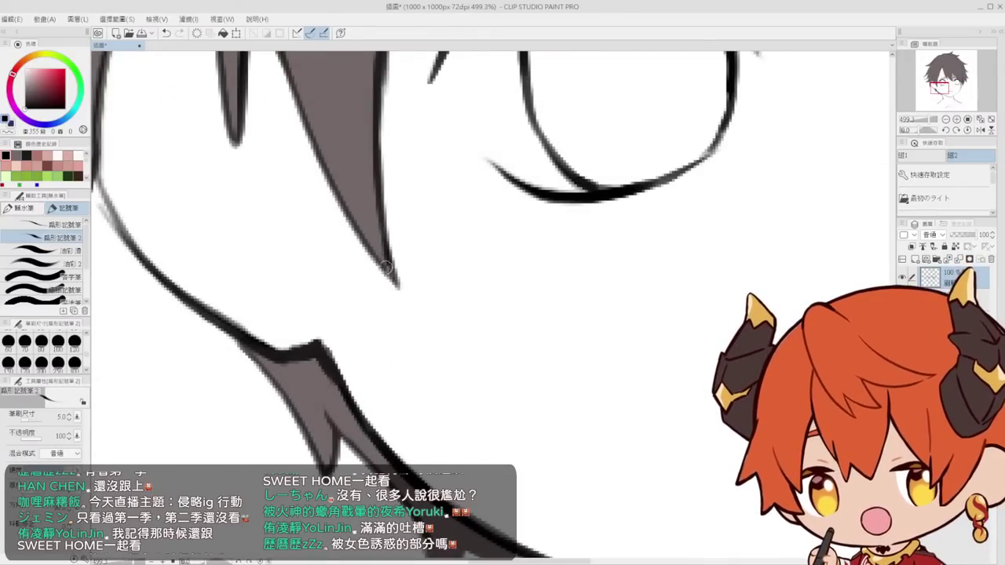
key(slash)
scroll(441, 292, down, 8)
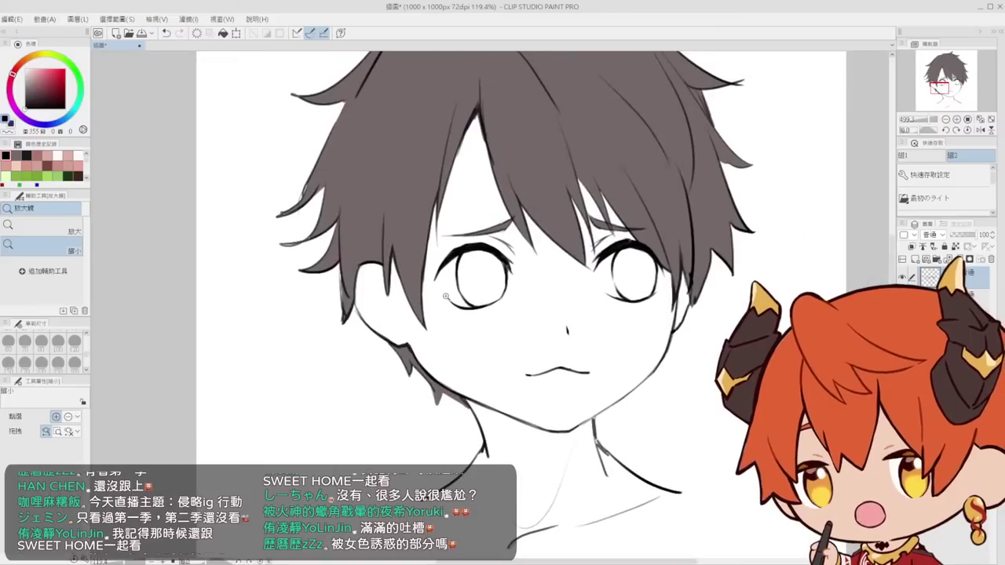
Redraw the lower part of the thin lock over the ear with dark lines meeting in a sharp tip
scroll(389, 280, up, 7)
key(p)
drag(382, 284, 391, 374)
drag(358, 271, 380, 366)
drag(364, 291, 394, 377)
drag(370, 308, 387, 363)
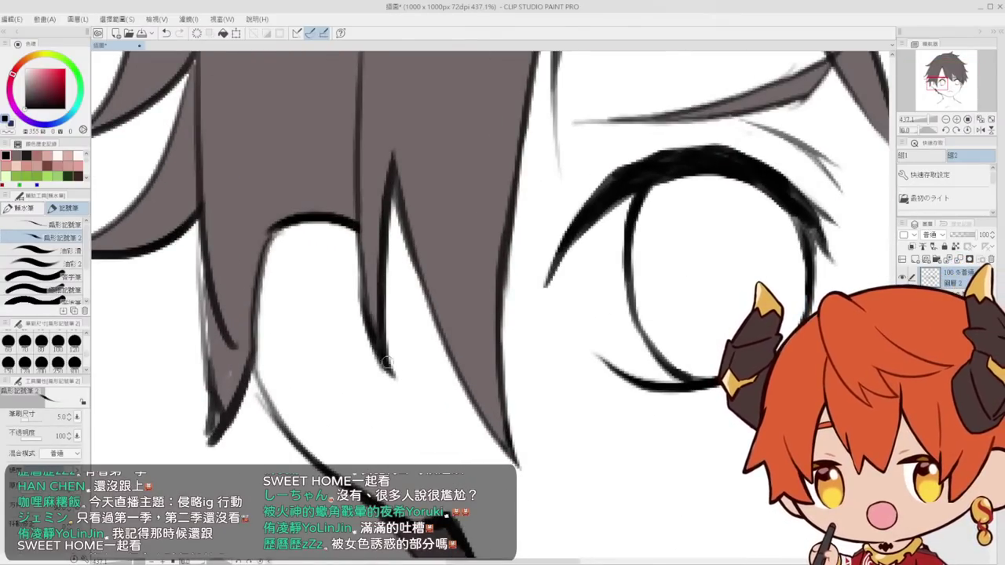
Trim the thin lock's tip over the ear, then redraw the outer edge of the sidelock beside the ear and erase its sketchy lines
key(e)
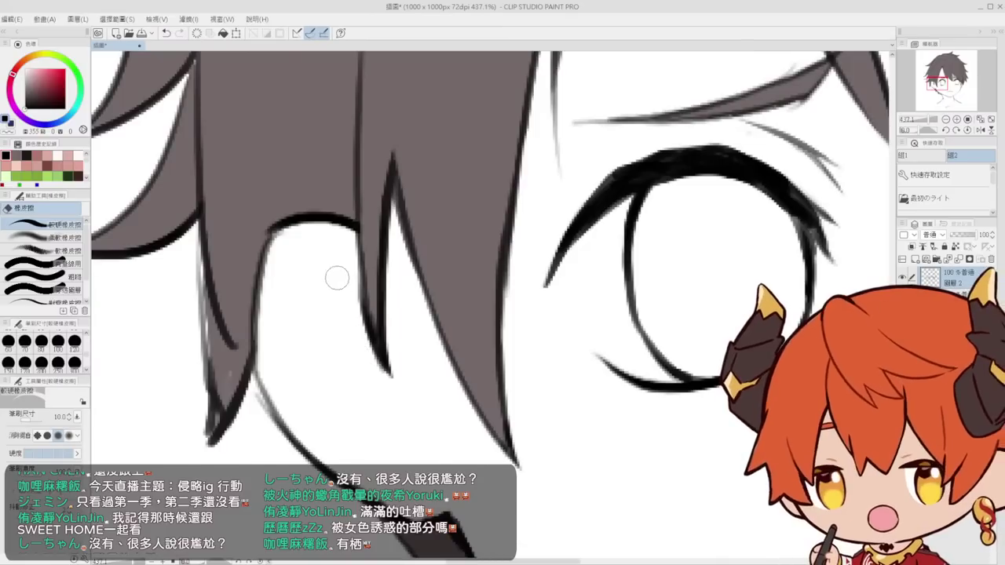
mouse_move(357, 333)
mouse_down()
mouse_move(378, 376)
mouse_move(474, 333)
mouse_up()
key(p)
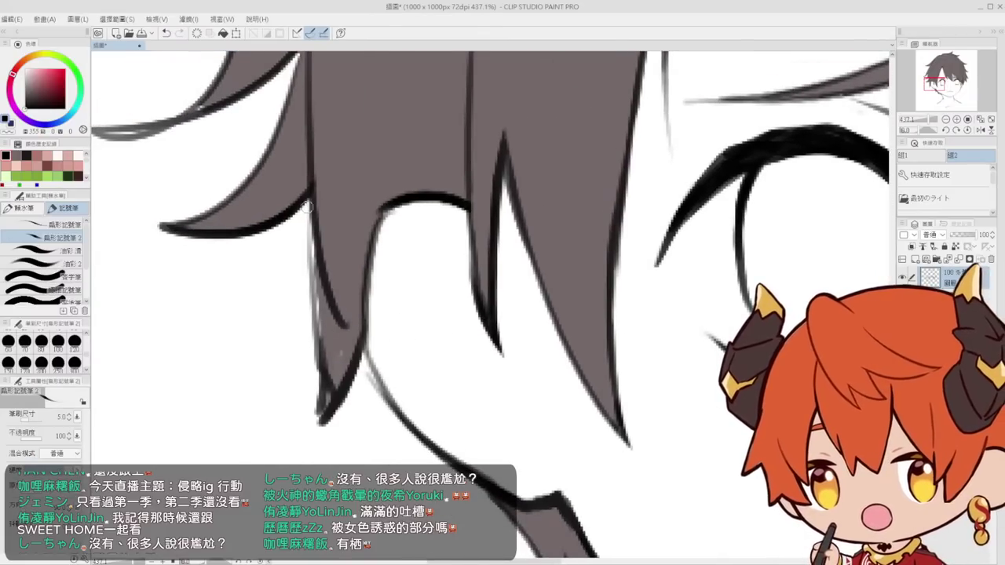
drag(309, 206, 322, 317)
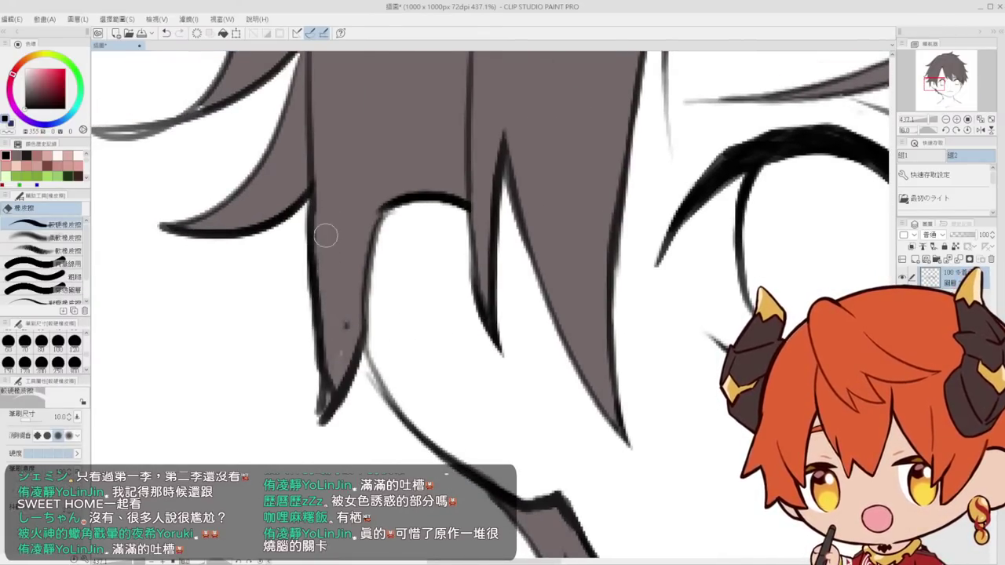
scroll(338, 344, down, 2)
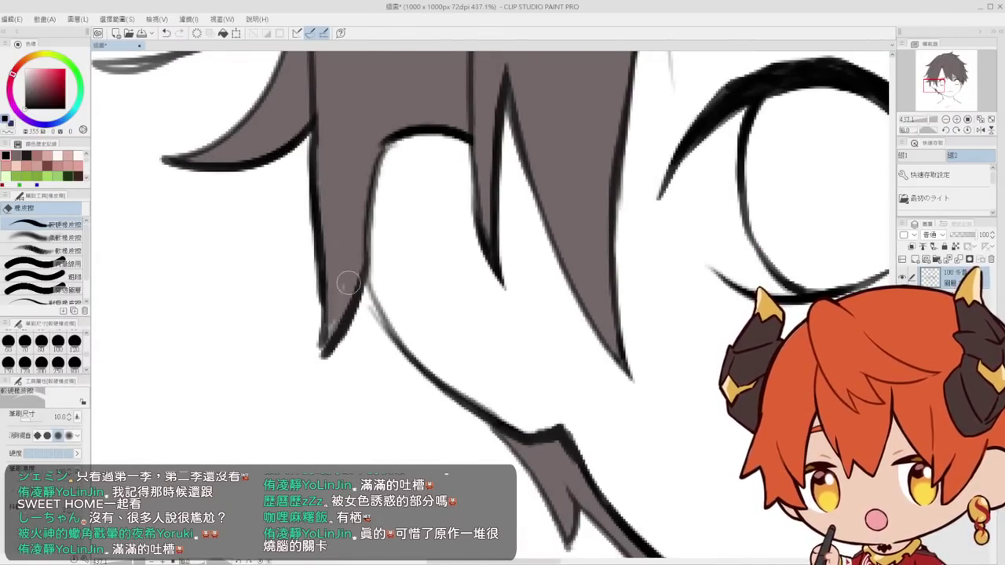
Sharpen the tip of the sidelock beside the ear with a dark stroke and clean up its edges
key(p)
drag(320, 326, 309, 375)
key(e)
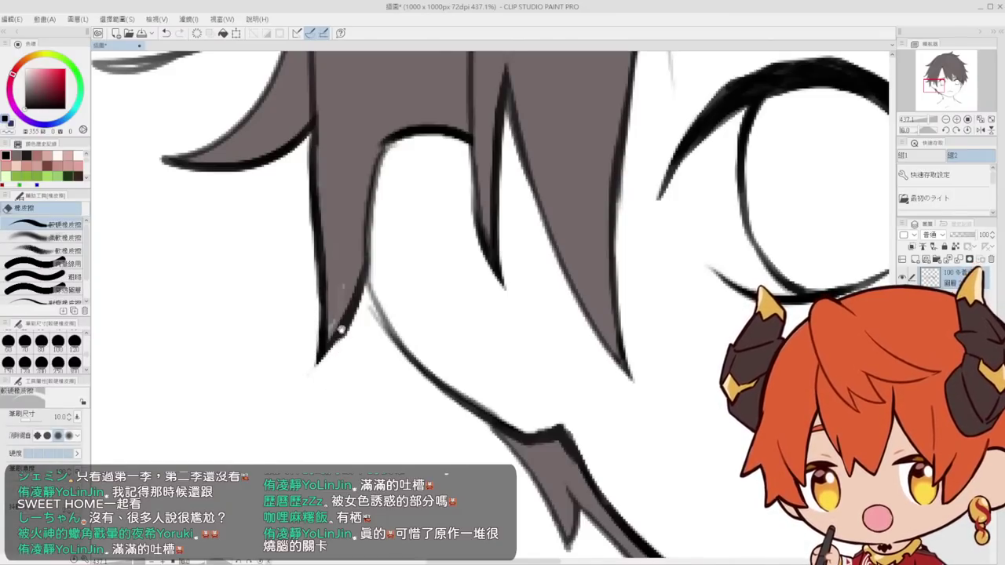
scroll(338, 337, up, 2)
drag(313, 281, 313, 343)
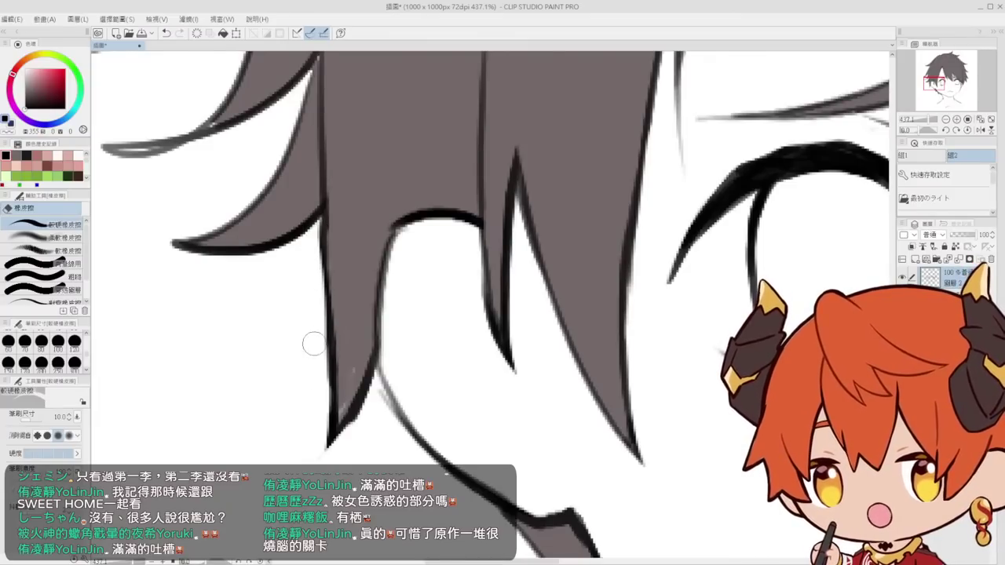
key(ctrl+z)
key(p)
drag(328, 291, 259, 275)
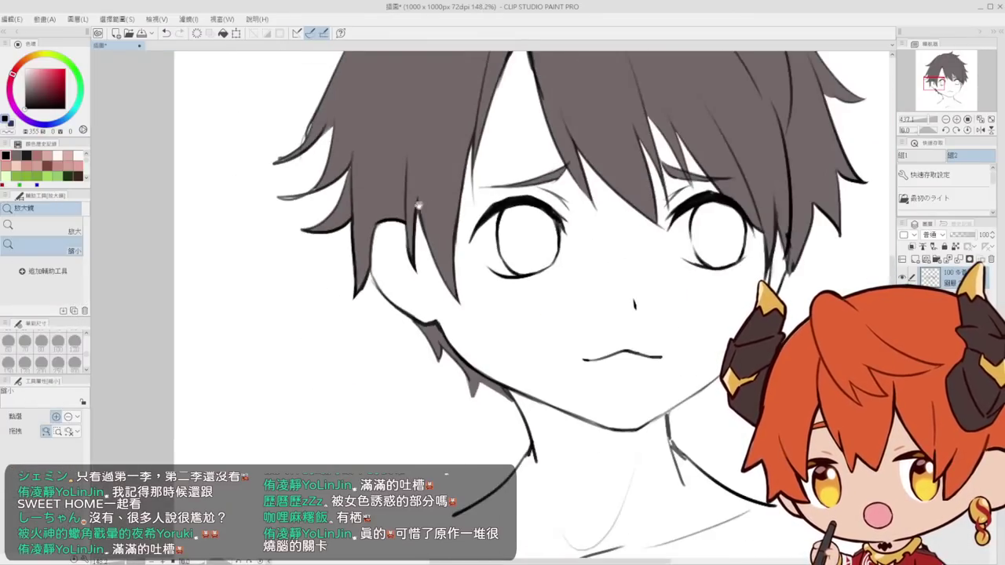
Set the eraser to size 7 and erase the rough line ends on the hair lock over the far ear
drag(353, 236, 428, 247)
drag(381, 271, 384, 324)
mouse_move(357, 303)
mouse_down()
mouse_move(348, 272)
mouse_move(330, 267)
mouse_up()
drag(601, 288, 605, 287)
scroll(605, 286, up, 3)
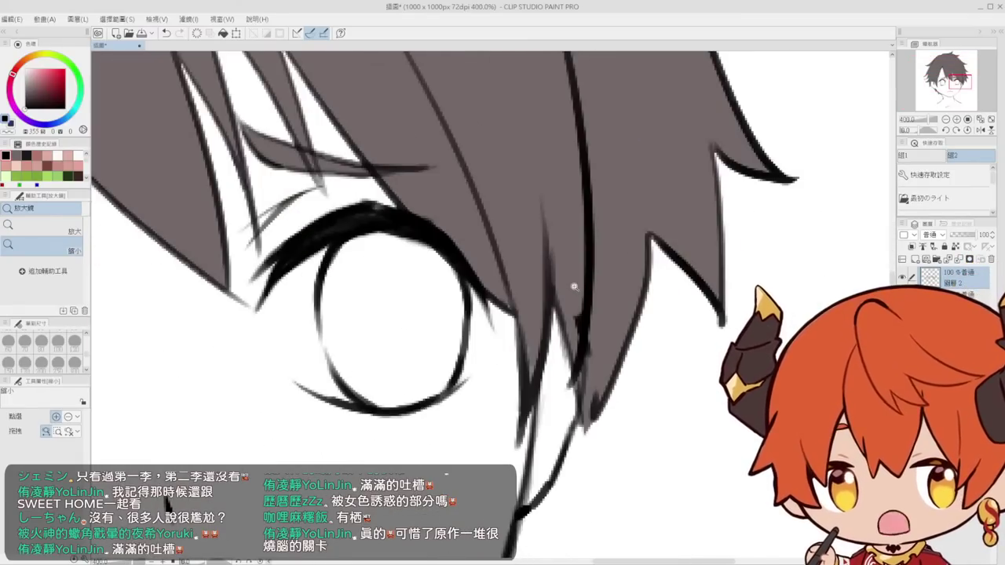
key(e)
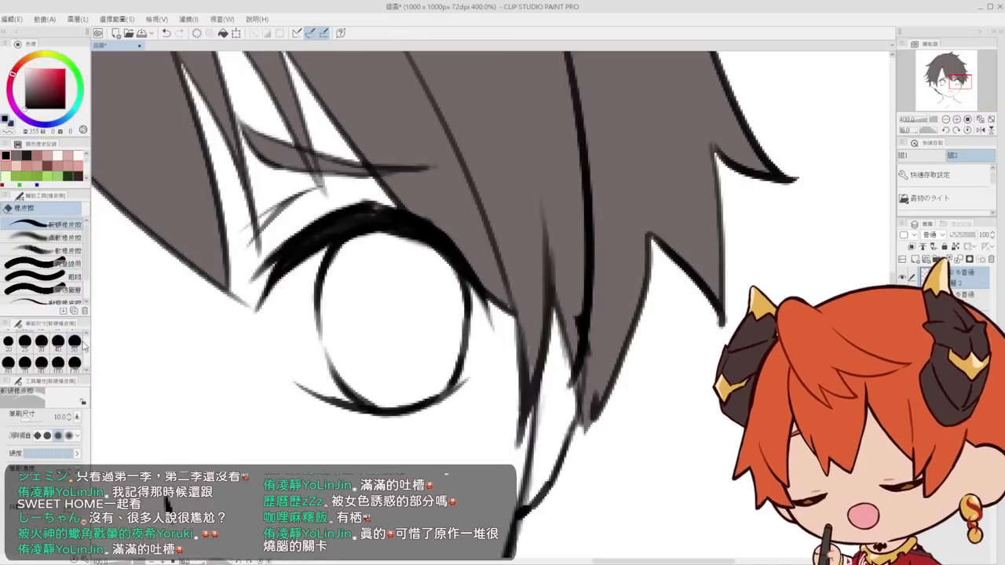
click(86, 335)
click(75, 343)
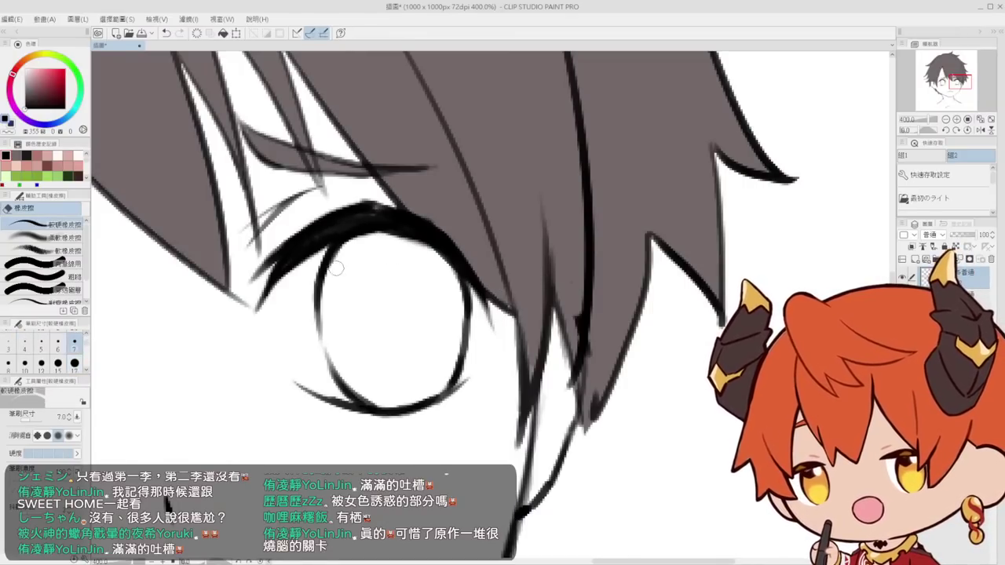
mouse_move(578, 322)
mouse_down()
mouse_move(595, 362)
mouse_move(584, 382)
mouse_up()
drag(605, 339, 617, 236)
Extend the dark inner line of the lock over the far ear downward and erase the ragged tip beside it
key(p)
drag(593, 277, 587, 347)
scroll(587, 348, down, 1)
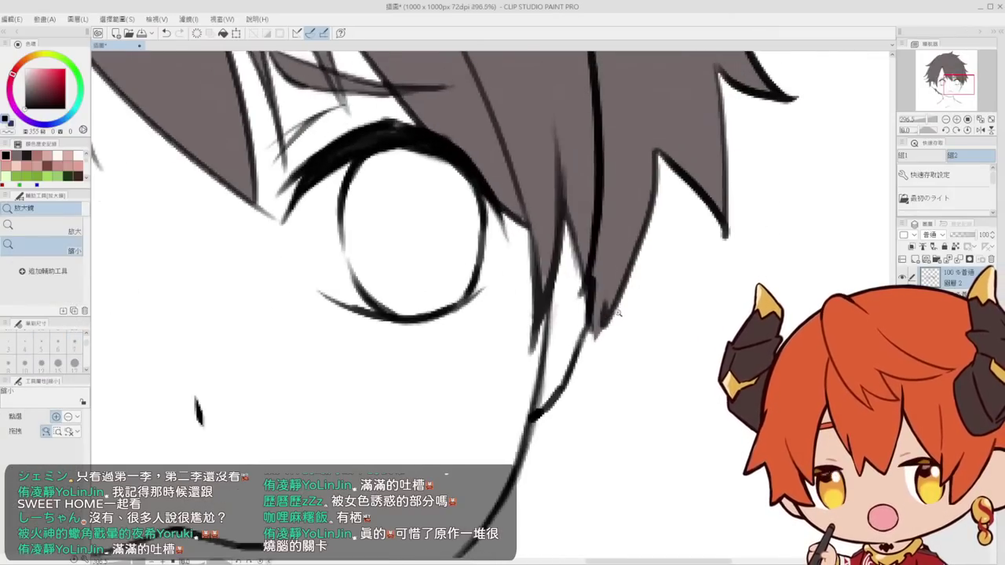
key(e)
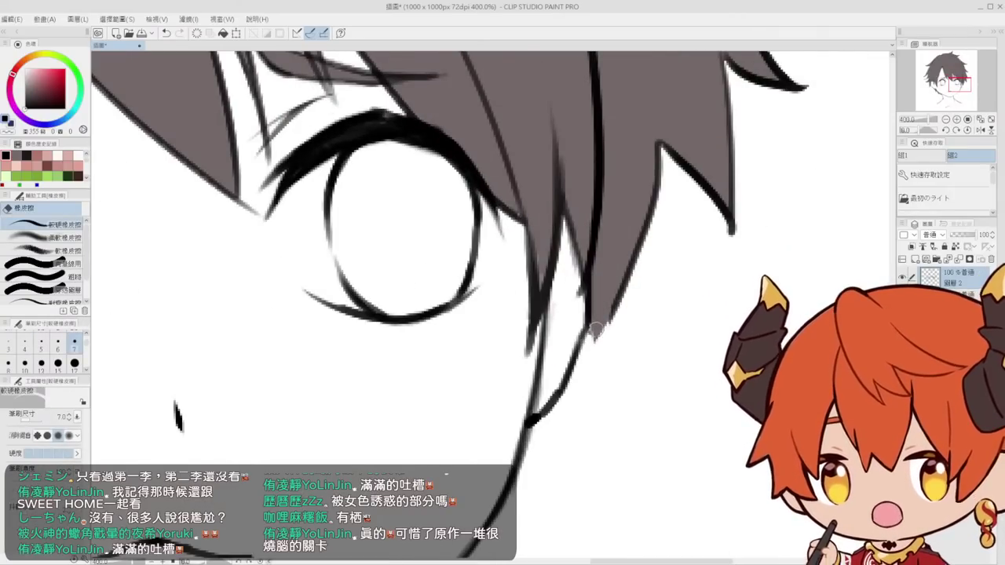
Draw a new sharp tip on the lock over the far ear and fill it with the sampled grey-brown
key(p)
mouse_move(589, 305)
mouse_down()
mouse_move(607, 373)
mouse_move(628, 291)
mouse_move(607, 372)
mouse_move(617, 300)
mouse_up()
key(ctrl+z)
key(ctrl+z)
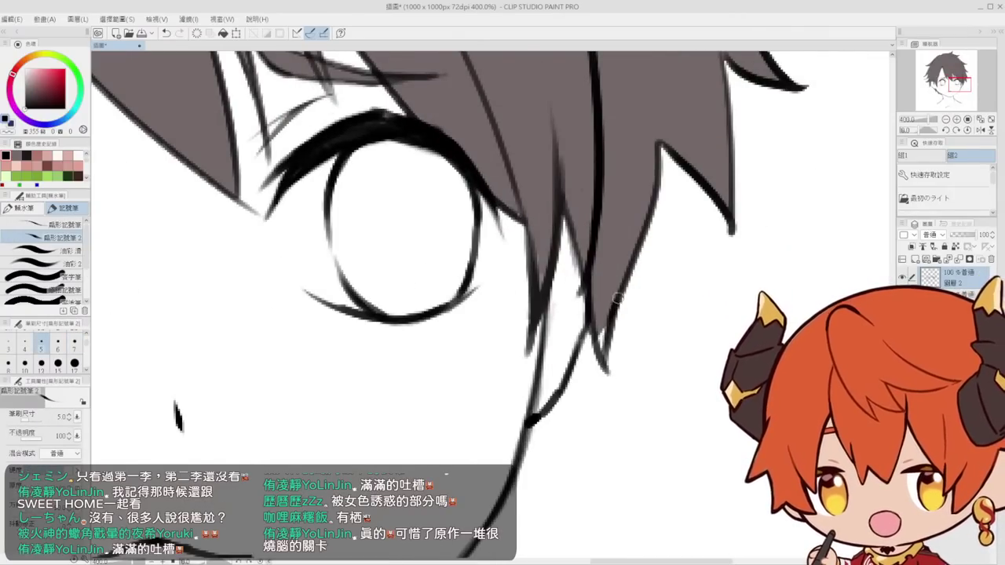
drag(606, 368, 628, 281)
scroll(598, 288, up, 2)
drag(595, 348, 602, 384)
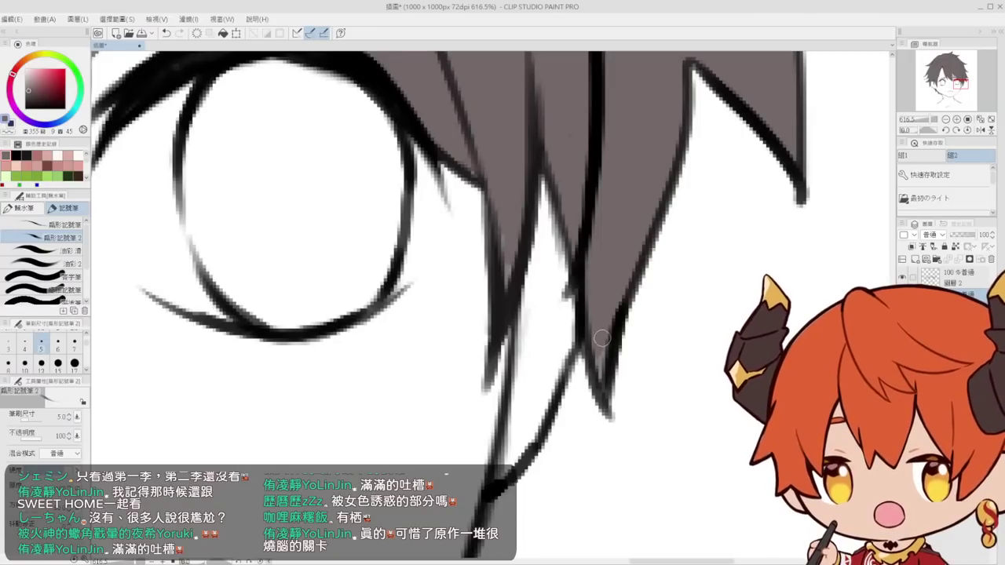
key(e)
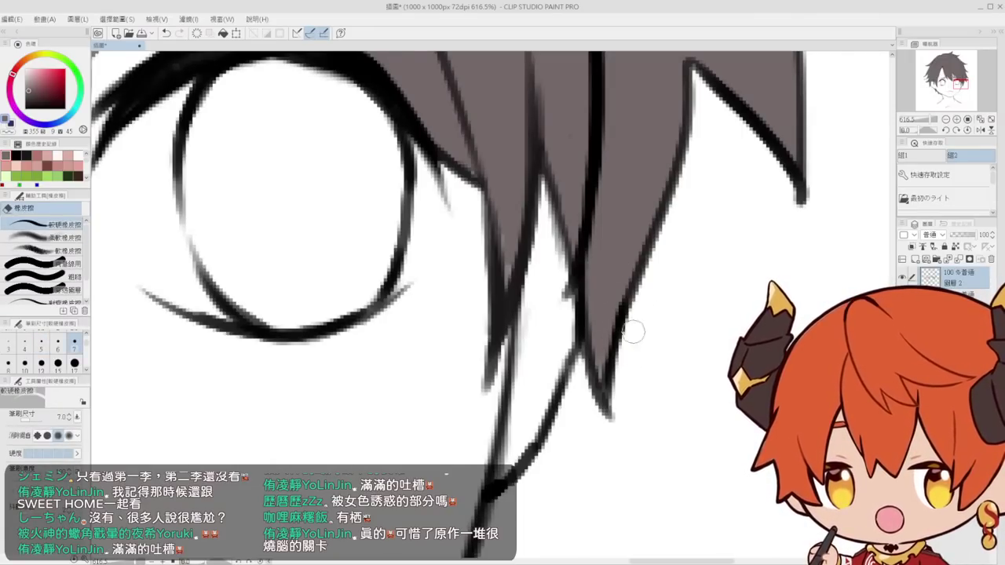
Draw a dark line from the notch above the far ear's lock up into the hair and clean its side
key(ctrl+space)
mouse_move(693, 233)
mouse_down()
mouse_move(561, 329)
mouse_move(606, 358)
mouse_up()
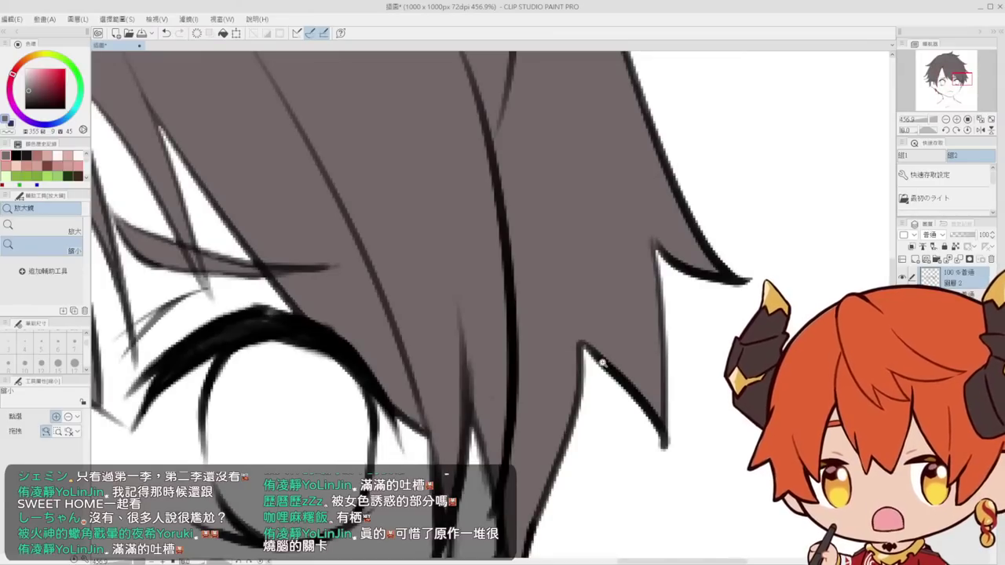
key(p)
drag(578, 280, 578, 388)
key(ctrl+z)
drag(578, 280, 576, 399)
key(e)
drag(567, 265, 562, 411)
Thin the lower outline of the pointed tuft above the far ear and erase its blunt end to a sharp tip
key(ctrl+space)
mouse_move(585, 298)
mouse_down()
mouse_move(581, 315)
mouse_move(640, 333)
mouse_move(681, 329)
mouse_up()
key(e)
drag(586, 326, 618, 373)
drag(591, 317, 619, 378)
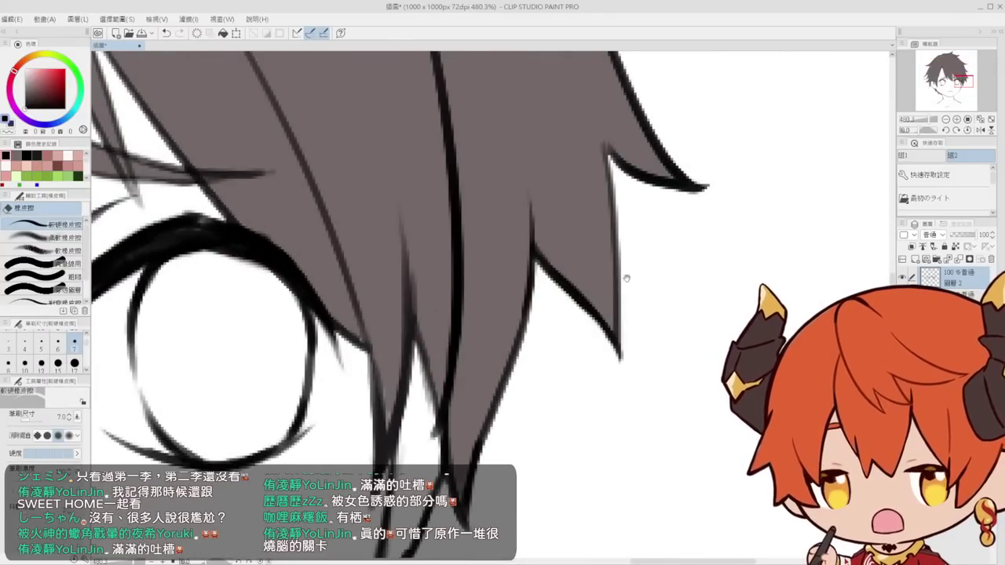
mouse_move(626, 279)
mouse_down()
mouse_move(621, 414)
mouse_move(636, 286)
mouse_up()
Redraw the dark lines meeting at the notch of the next small tuft above and erase the excess around them
key(ctrl+space)
key(p)
drag(587, 260, 616, 311)
drag(583, 252, 608, 384)
key(e)
mouse_move(584, 291)
mouse_down()
mouse_move(585, 302)
mouse_move(556, 220)
mouse_move(567, 312)
mouse_up()
Erase the hooked lower end of the long curved hair strand above the far eye so it tapers off
key(ctrl+space)
drag(484, 233, 497, 260)
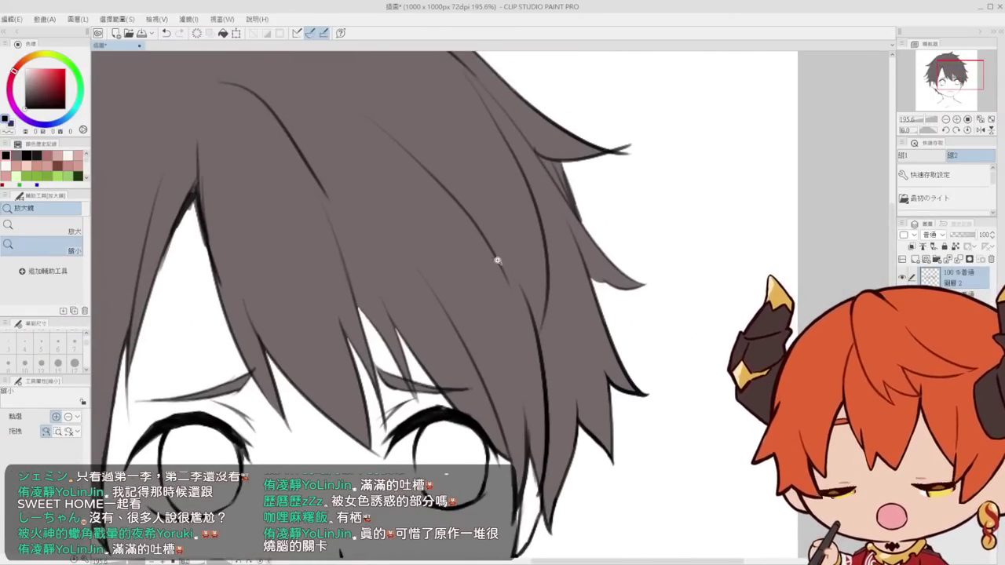
click(496, 260)
key(e)
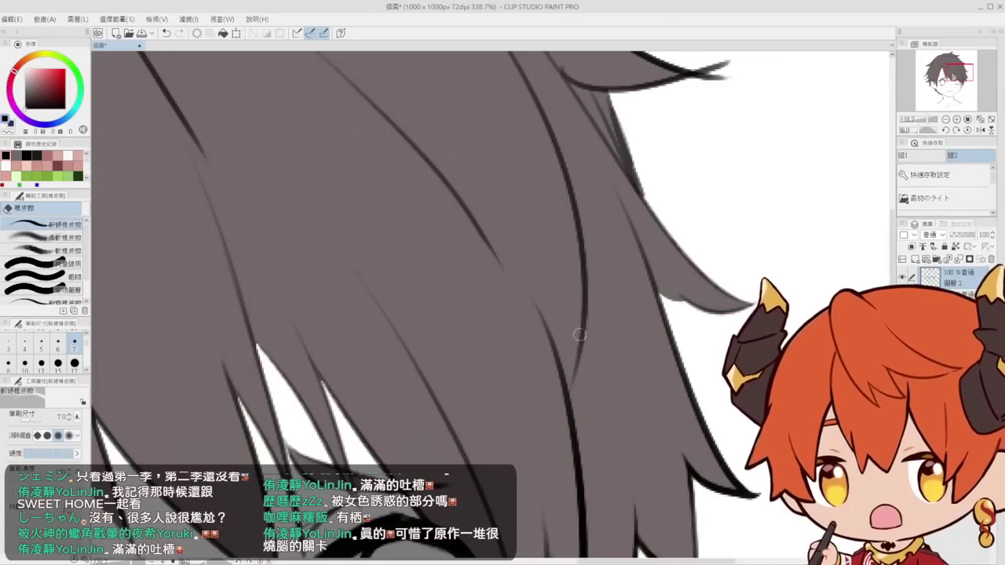
drag(575, 300, 580, 350)
drag(577, 242, 579, 318)
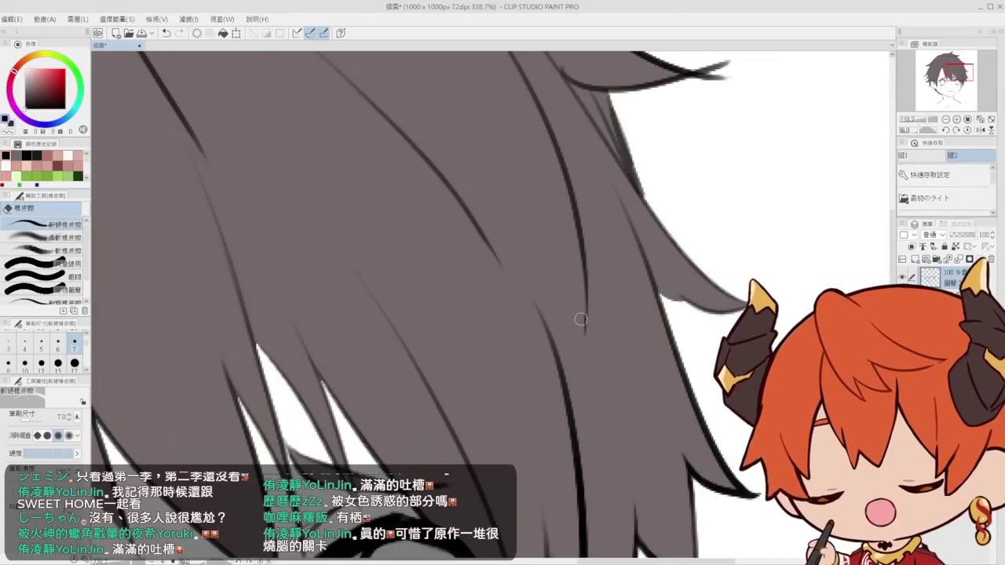
mouse_move(561, 218)
mouse_down()
mouse_move(567, 281)
mouse_move(564, 243)
mouse_up()
key(ctrl+space)
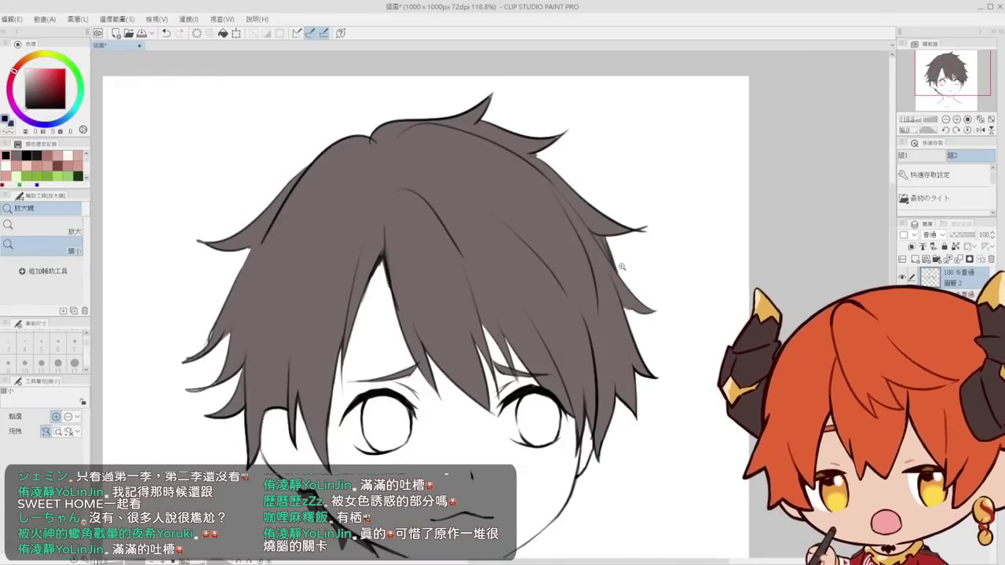
Draw the underside of the flicked tuft on the far side in black up to its root and thin the line
scroll(625, 286, up, 6)
key(p)
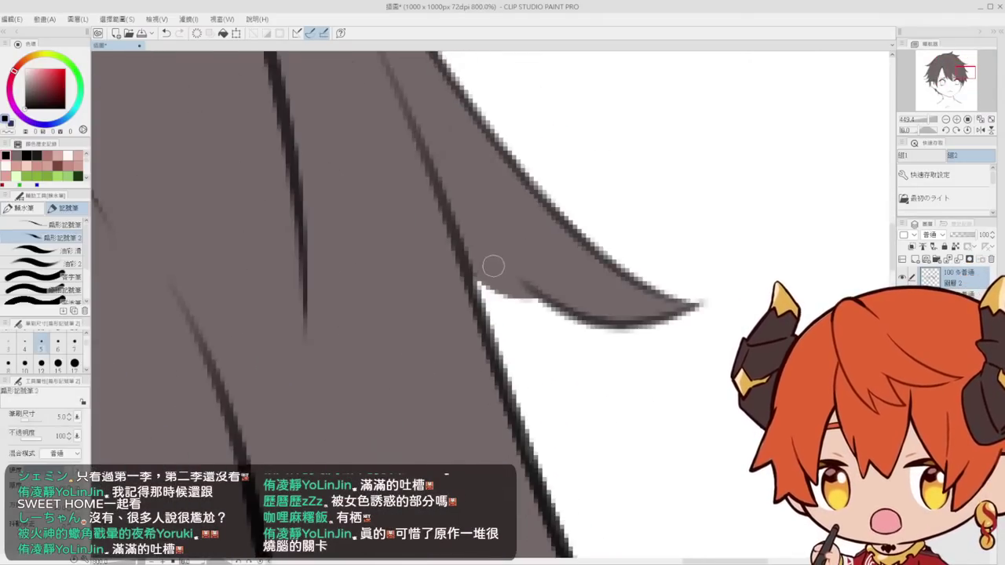
mouse_move(491, 272)
mouse_down()
mouse_move(562, 314)
mouse_move(614, 322)
mouse_up()
key(e)
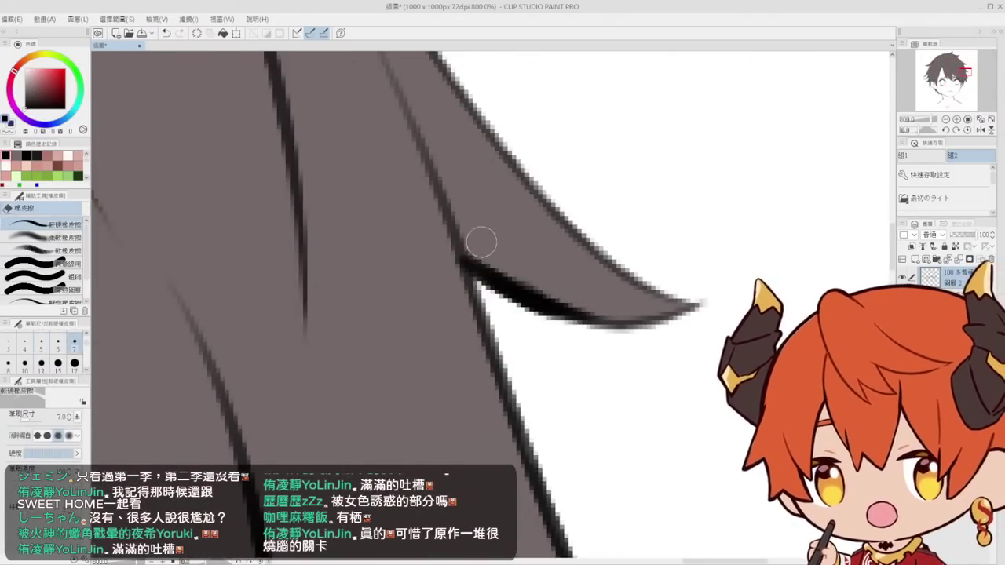
drag(478, 235, 607, 306)
Erase the crossing line ends at the tip of the upper flicked tuft to leave a single point
scroll(608, 306, down, 5)
key(/)
scroll(570, 190, up, 3)
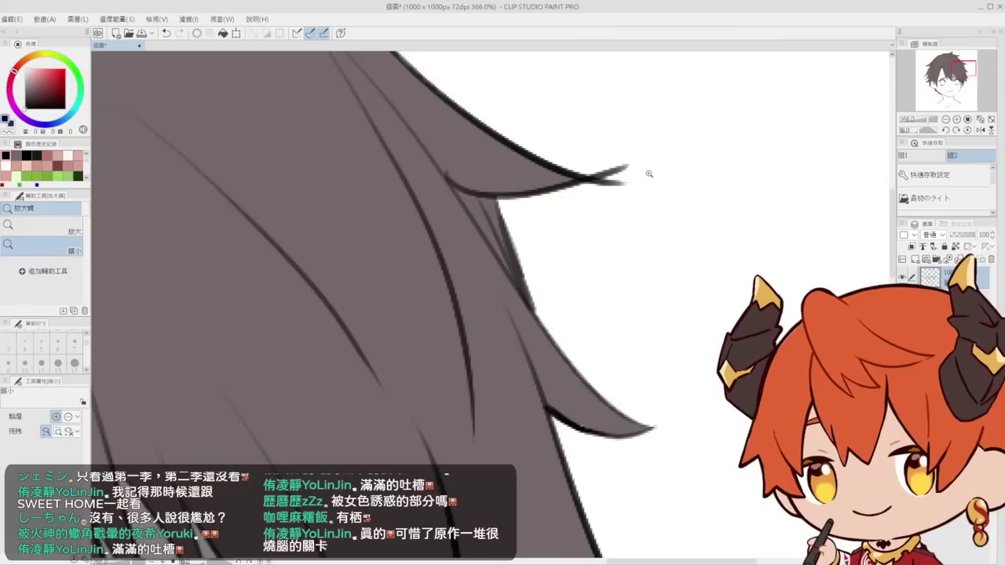
key(e)
drag(574, 165, 630, 159)
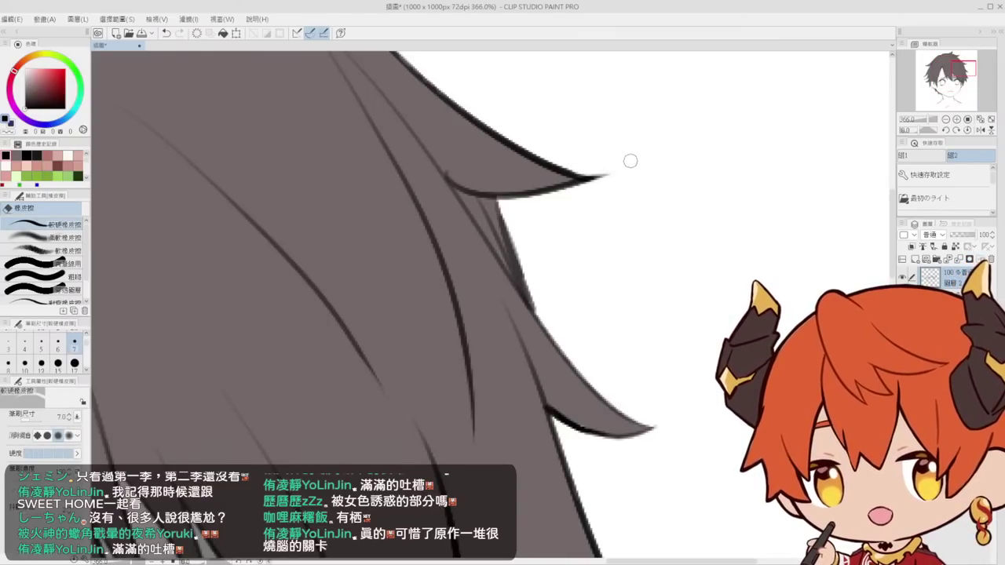
Darken the hair outline where it leaves the underside of the upper flicked tuft
scroll(583, 233, up, 3)
key(p)
drag(553, 224, 575, 277)
key(e)
key(ctrl+space)
drag(557, 181, 557, 209)
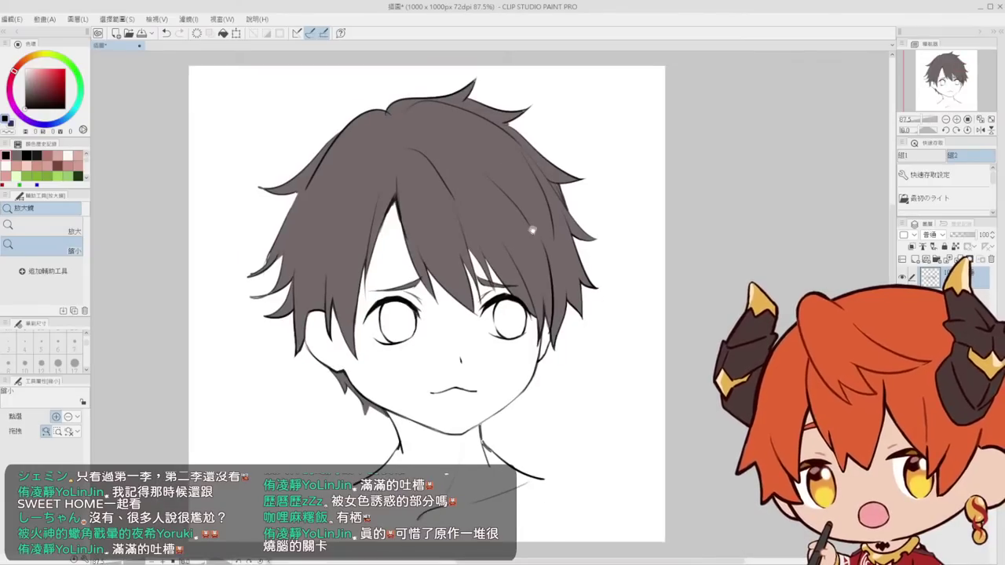
Erase the doubled inner line below the upper flicked tuft and redraw the hair's outer edge there in black
scroll(532, 230, up, 9)
key(e)
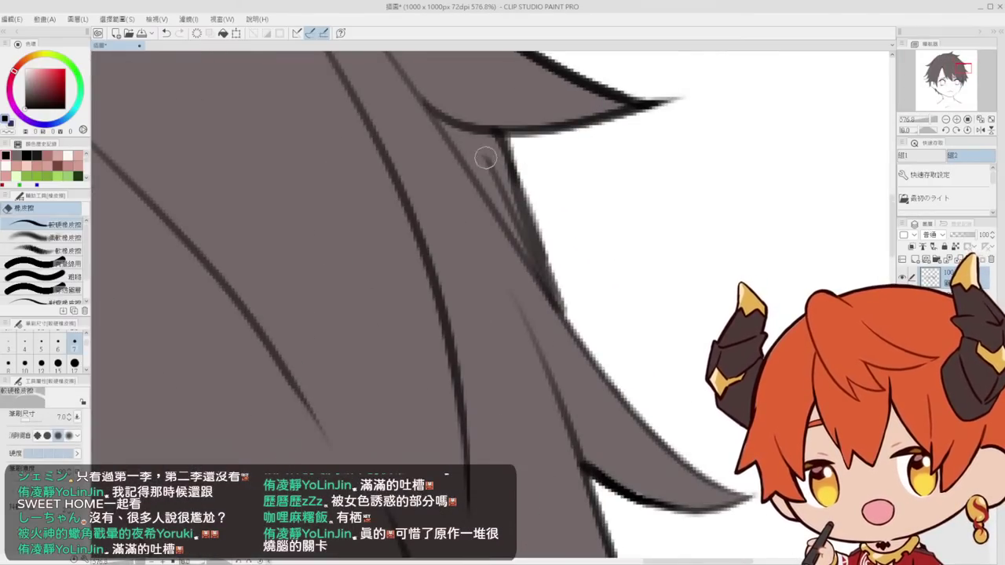
mouse_move(485, 158)
mouse_down()
mouse_move(507, 204)
mouse_move(506, 187)
mouse_up()
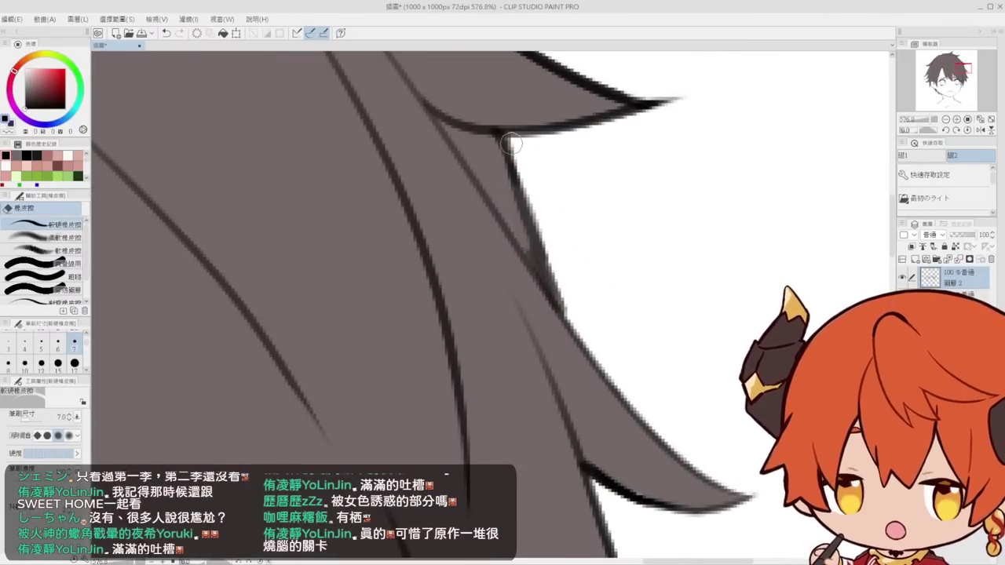
key(p)
drag(532, 232, 569, 334)
key(e)
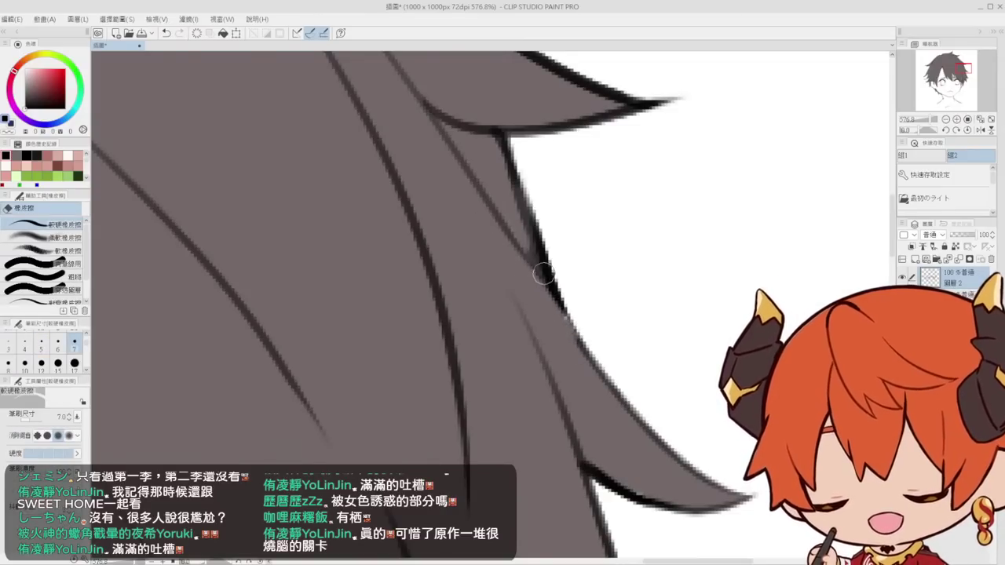
Darken the junction of the hair lines between the two flicked tufts and continue the outline along the lower tuft
key(p)
drag(524, 256, 578, 342)
drag(561, 308, 591, 367)
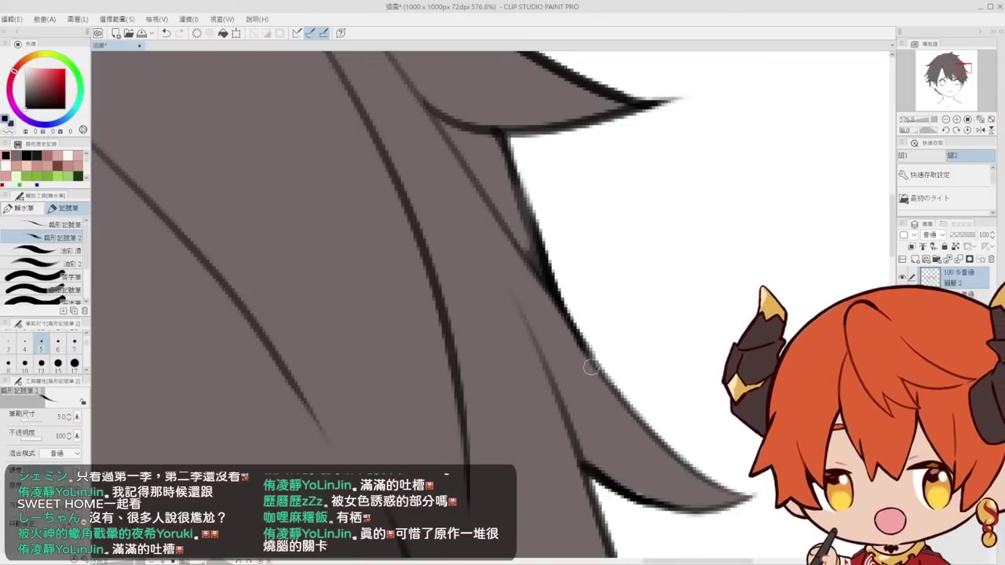
drag(645, 393, 541, 210)
key(e)
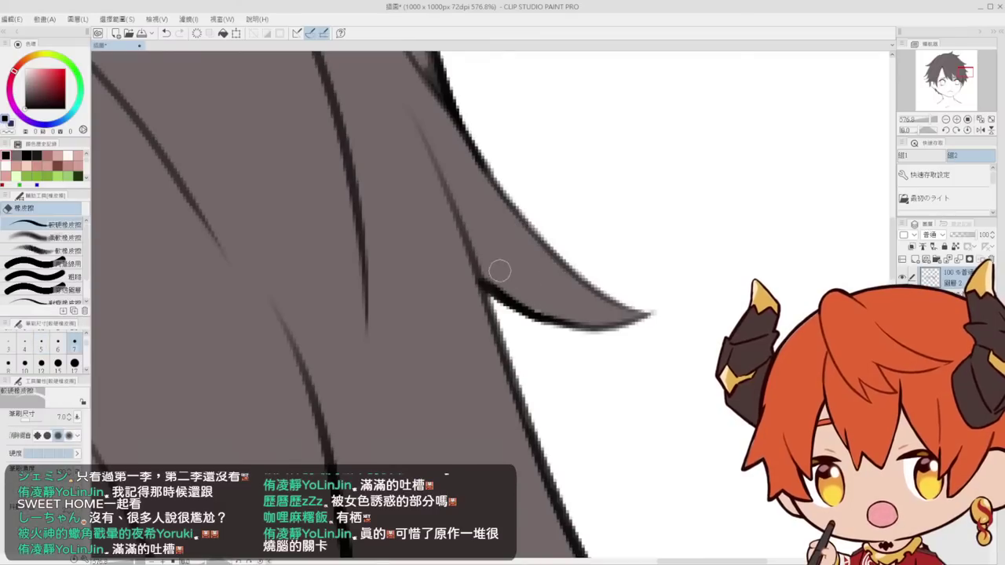
Sample the hair's grey-brown and touch up the fill at the root of the lower flicked tuft
key(p)
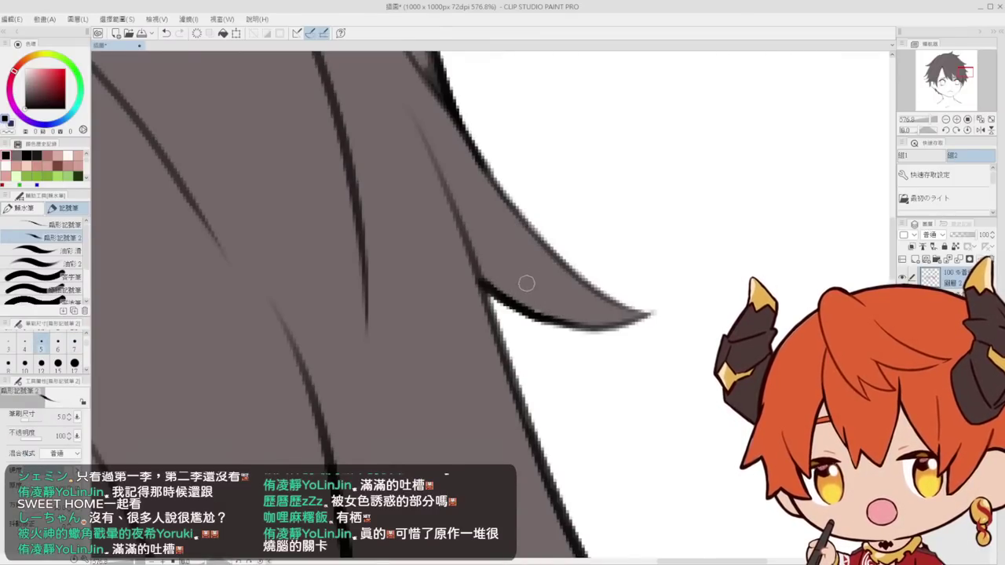
alt+click(516, 289)
key(ctrl+space)
drag(577, 274, 609, 284)
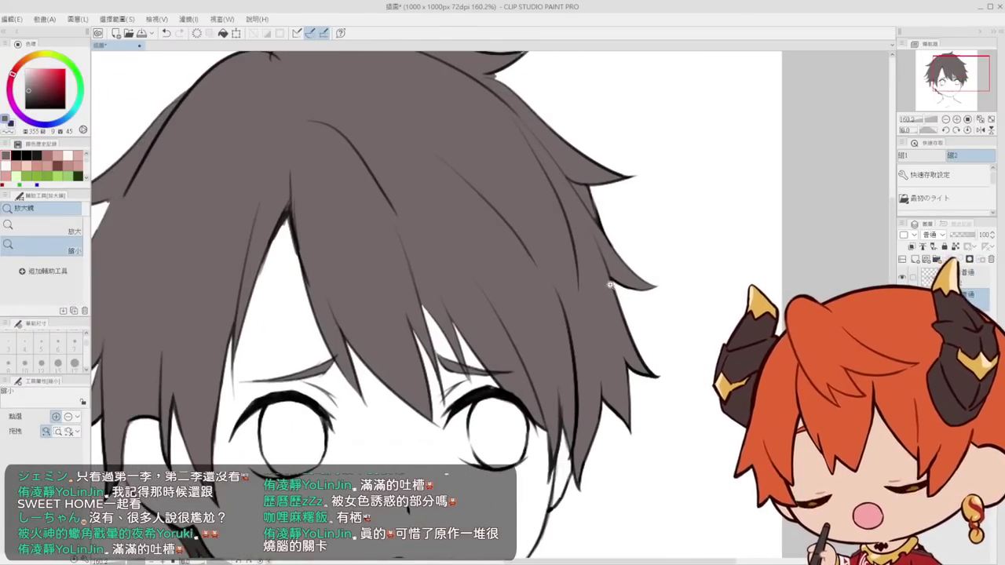
Erase the long curved strand line inside the hair beside the flicked tufts
scroll(566, 225, up, 1)
key(e)
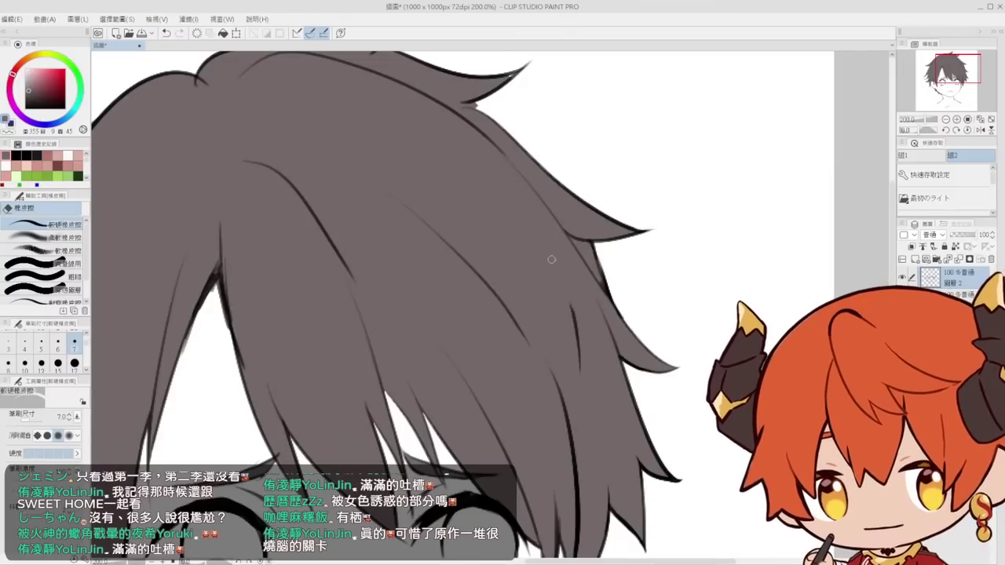
scroll(582, 346, up, 3)
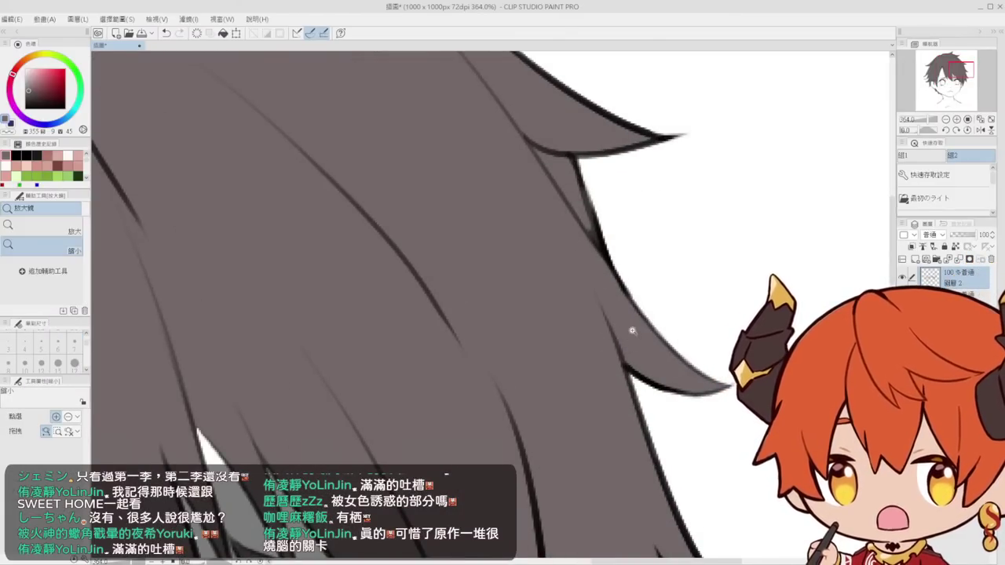
Close the small gap in the black line art where the outlines meet at the crown tuft's tip
scroll(612, 298, down, 3)
scroll(549, 235, up, 5)
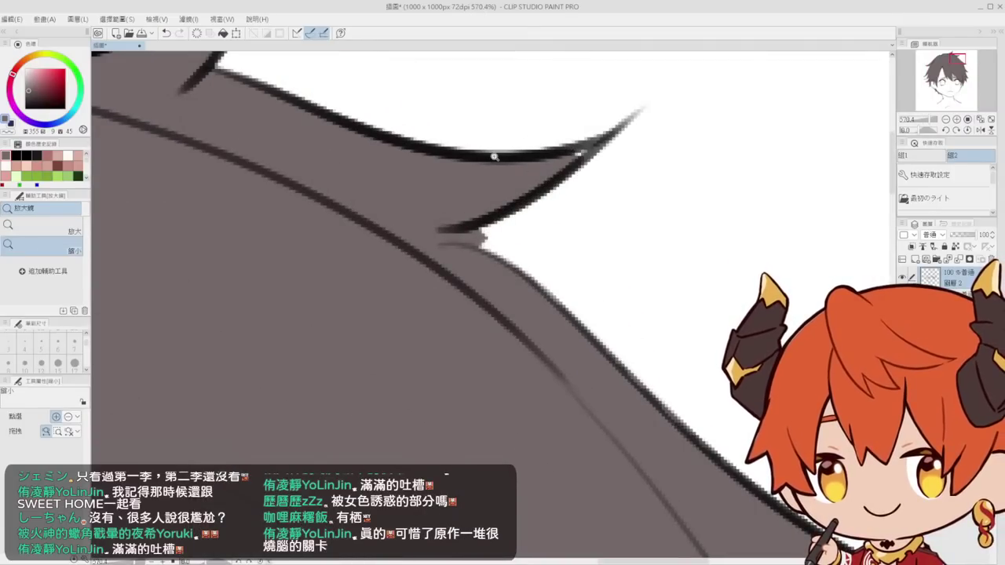
scroll(579, 146, up, 3)
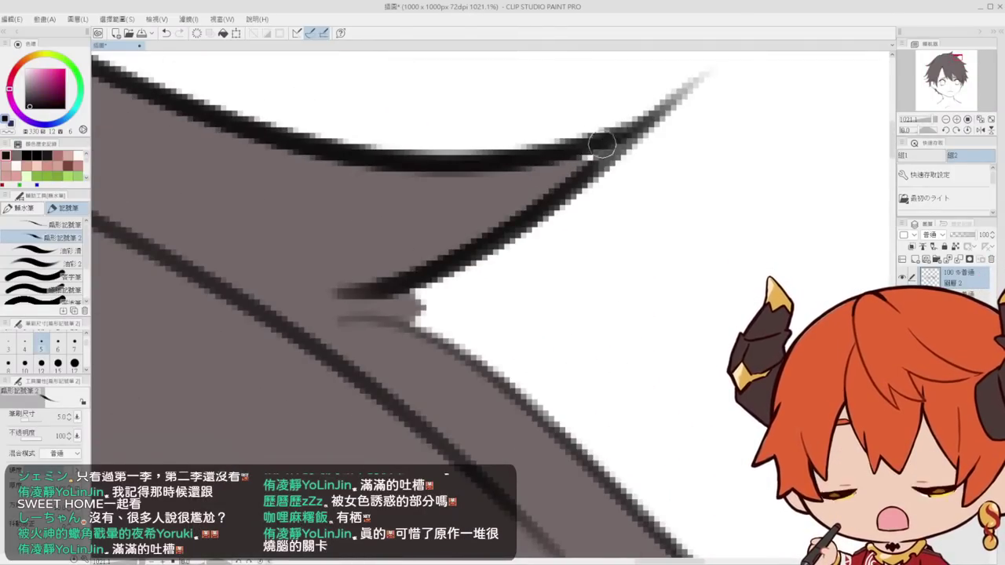
mouse_move(587, 178)
mouse_down()
mouse_move(487, 207)
mouse_move(577, 166)
mouse_up()
On the hair colour layer, erase the excess grey-brown fill sticking out of the notch below the crown tuft
click(961, 294)
alt+click(487, 207)
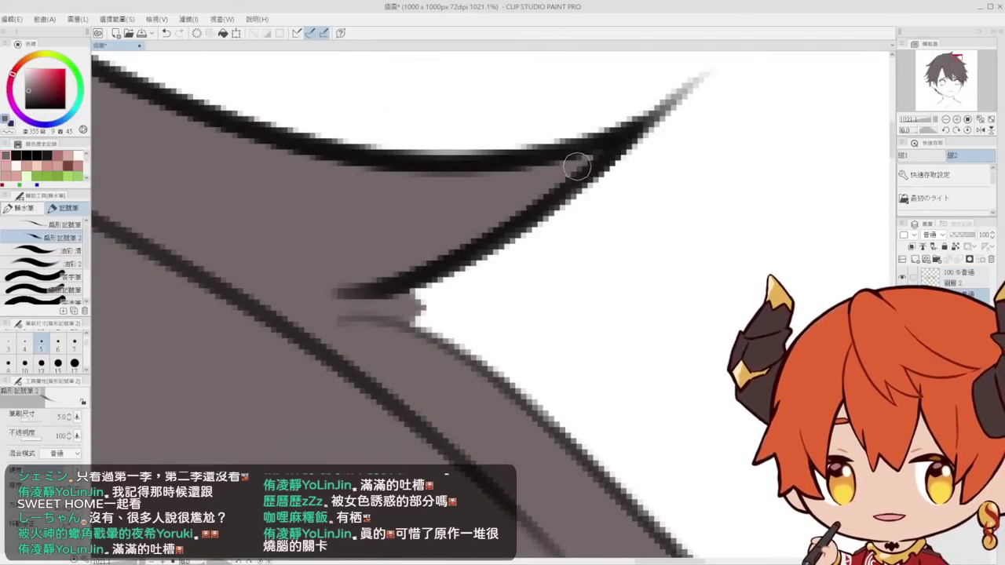
drag(423, 258, 555, 159)
key(e)
mouse_move(540, 208)
mouse_down()
mouse_move(554, 214)
mouse_move(545, 215)
mouse_move(554, 228)
mouse_up()
Sample the line black, redraw the outline from the crown tuft's notch on the line layer, and erase the doubled inner line
alt+click(544, 189)
key(alt+bracketright)
key(p)
drag(511, 198, 617, 277)
key(e)
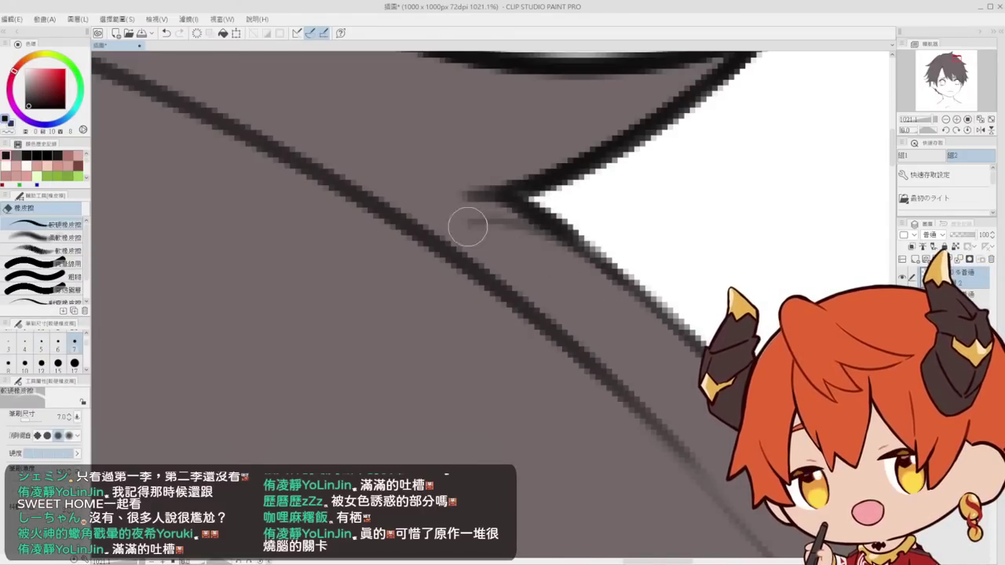
mouse_move(466, 224)
mouse_down()
mouse_move(482, 223)
mouse_move(559, 277)
mouse_up()
mouse_move(486, 214)
mouse_down()
mouse_move(565, 283)
mouse_move(489, 212)
mouse_move(583, 284)
mouse_move(469, 211)
mouse_move(548, 253)
mouse_up()
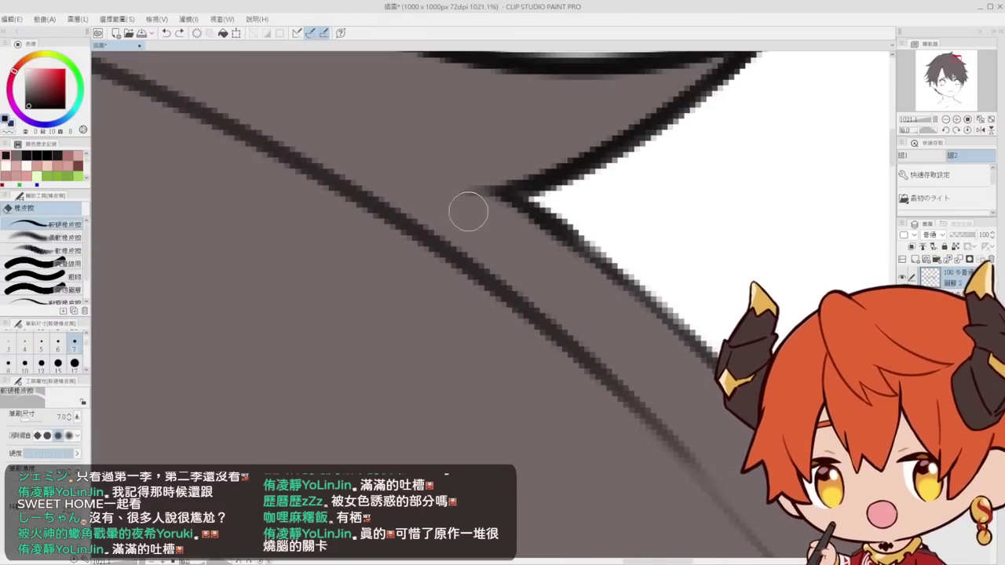
drag(550, 197, 620, 243)
Set the colour to black and redraw the hair's outer edge on the upper left side where it meets the inner strand line
key(space)
mouse_move(704, 306)
mouse_down()
mouse_move(645, 265)
mouse_move(612, 258)
mouse_move(622, 244)
mouse_up()
key(alt+space)
mouse_move(596, 289)
mouse_down()
mouse_move(600, 257)
mouse_move(531, 184)
mouse_move(501, 194)
mouse_up()
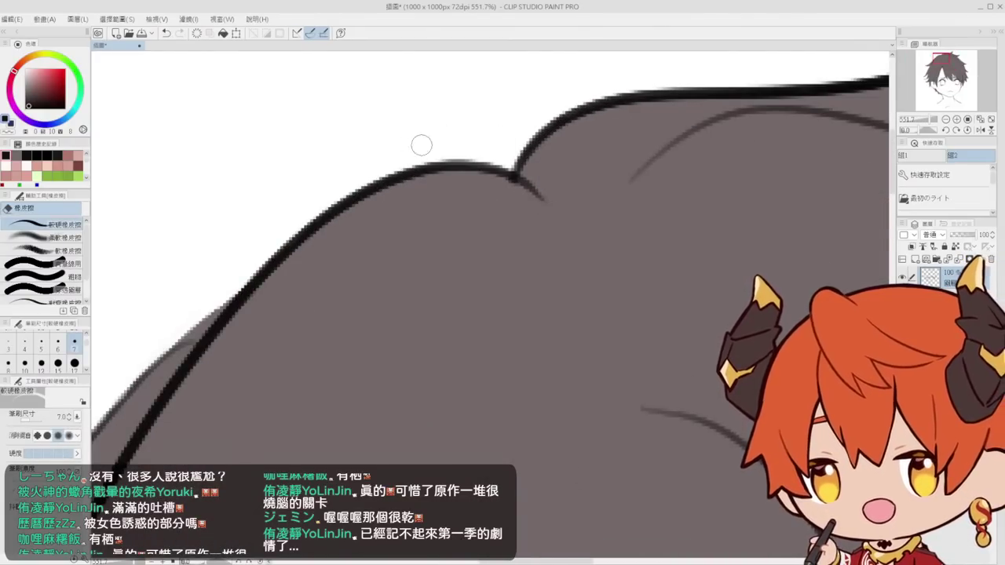
drag(274, 254, 545, 103)
key(p)
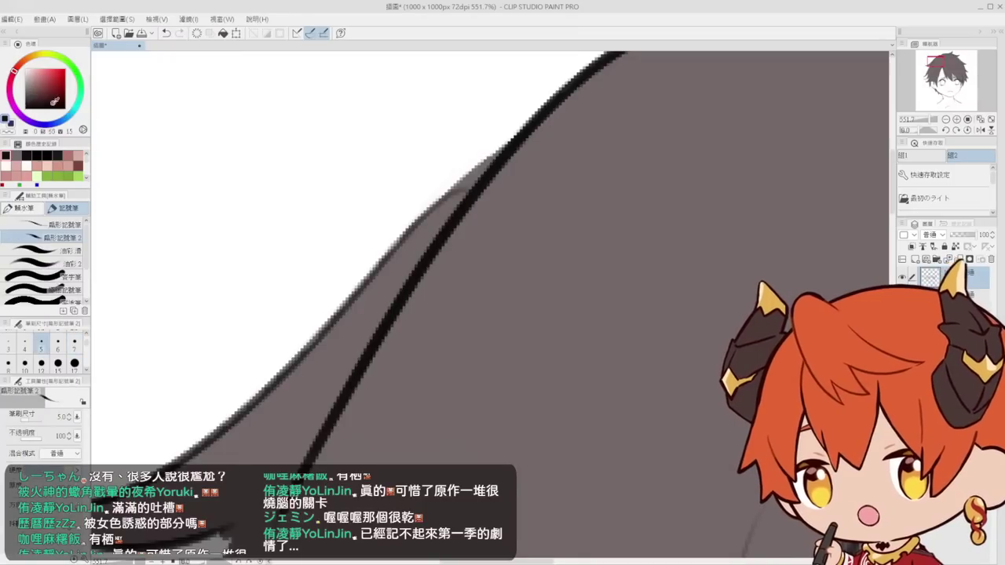
drag(50, 98, 27, 126)
mouse_move(401, 235)
mouse_down()
mouse_move(511, 137)
mouse_move(426, 221)
mouse_up()
key(ctrl+z)
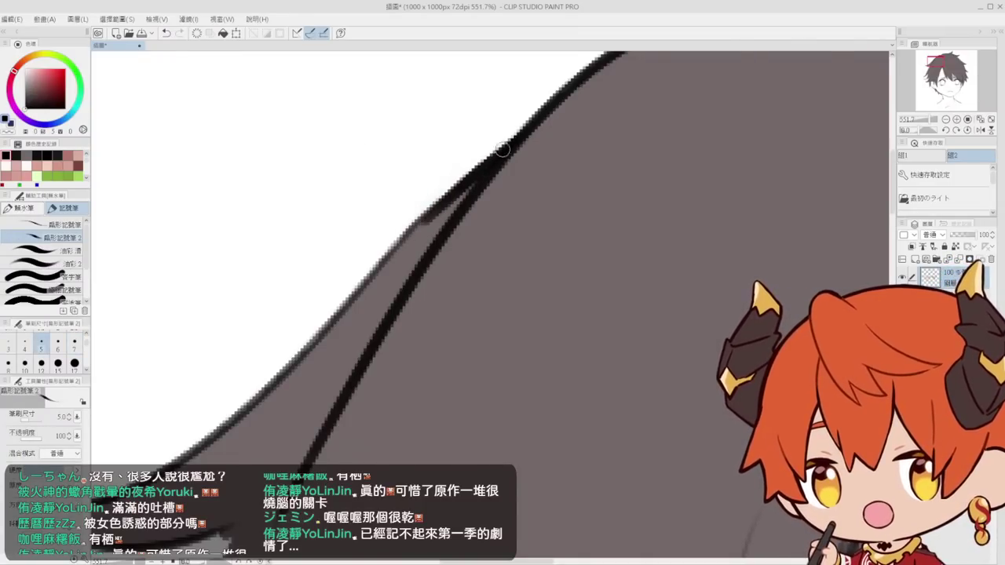
drag(504, 148, 370, 275)
drag(412, 236, 308, 336)
drag(390, 255, 309, 336)
Clean the outer edge and shorten the inner strand line above the left flicked tuft by erasing its lower part
key(e)
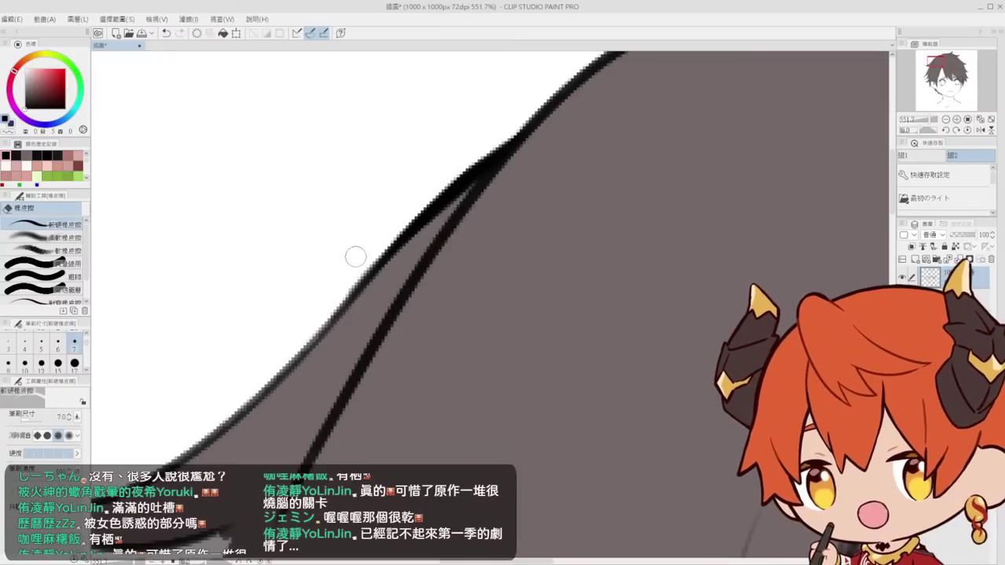
mouse_move(354, 257)
mouse_down()
mouse_move(397, 212)
mouse_move(332, 296)
mouse_move(484, 137)
mouse_move(444, 200)
mouse_move(450, 236)
mouse_move(480, 224)
mouse_move(374, 365)
mouse_up()
drag(429, 254, 499, 152)
drag(435, 237, 502, 148)
drag(438, 228, 511, 136)
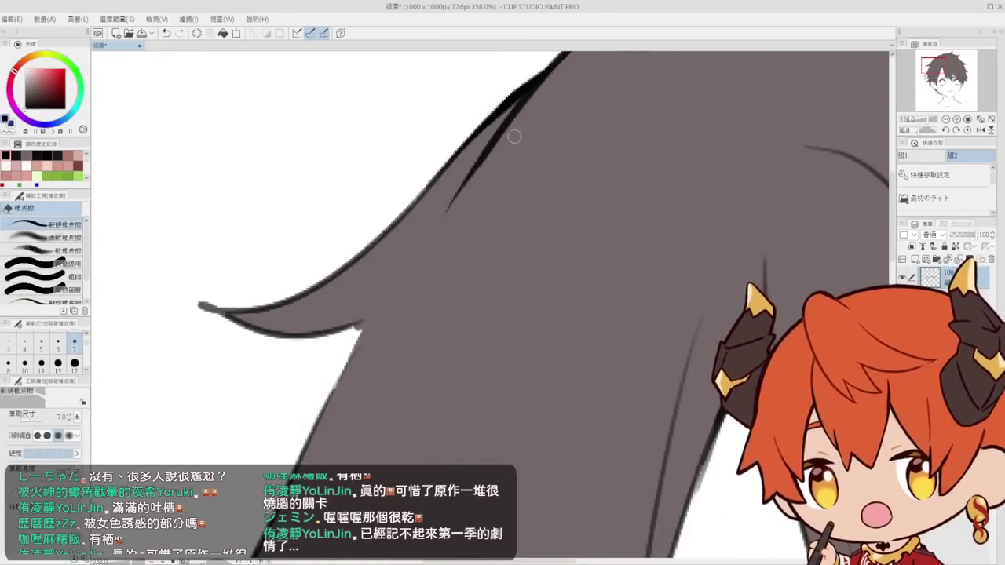
Outline the hair edge below the left flicked tuft in black and extend the line into the hair as a taper
mouse_move(358, 306)
mouse_down()
mouse_move(460, 172)
mouse_move(503, 175)
mouse_up()
key(p)
mouse_move(428, 210)
mouse_down()
mouse_move(481, 186)
mouse_move(402, 333)
mouse_up()
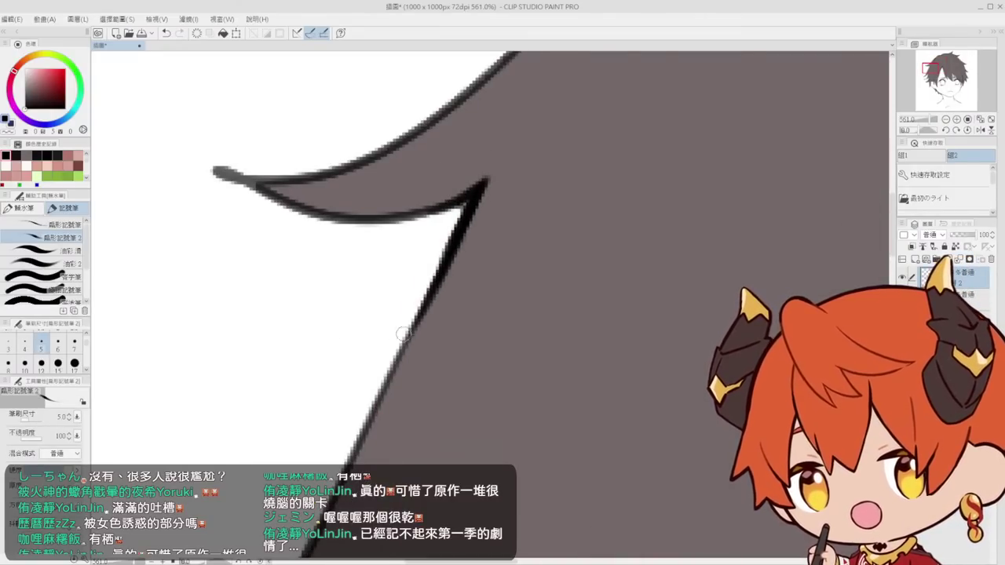
key(e)
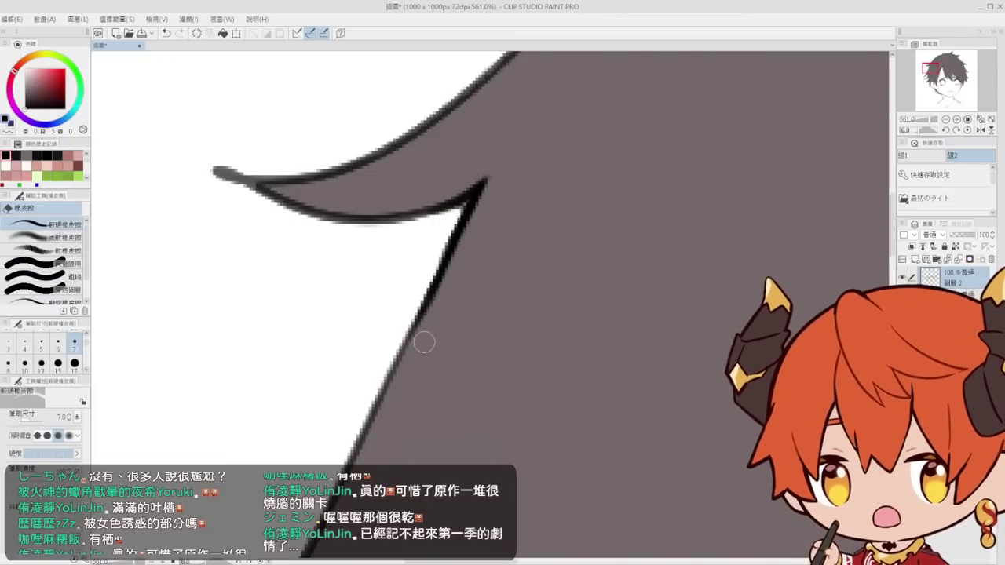
key(p)
drag(494, 162, 482, 189)
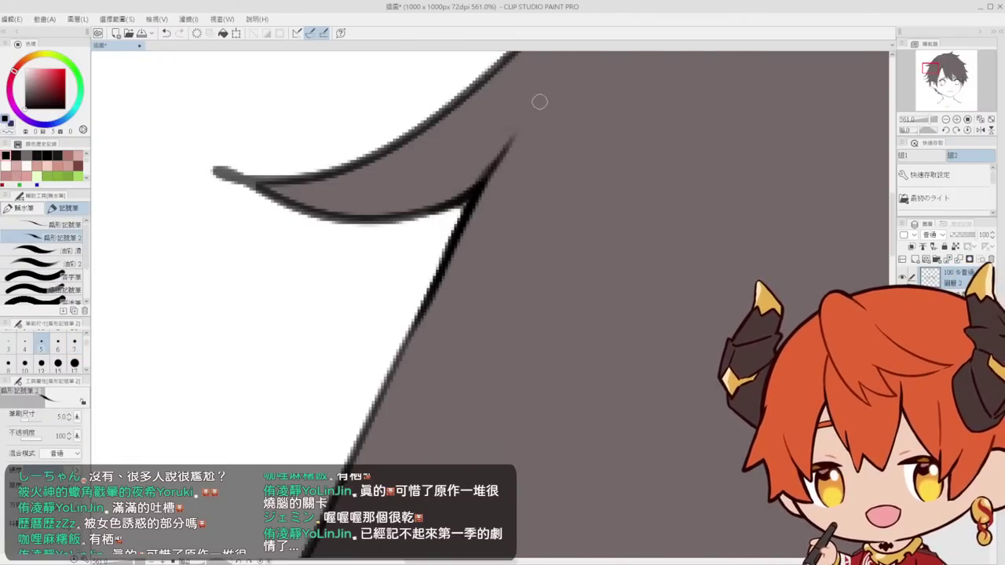
Trim the tapered line end and the blunt tip of the left flicked tuft with the eraser
key(e)
drag(521, 135, 507, 158)
drag(470, 208, 367, 211)
drag(512, 220, 495, 240)
drag(409, 210, 514, 213)
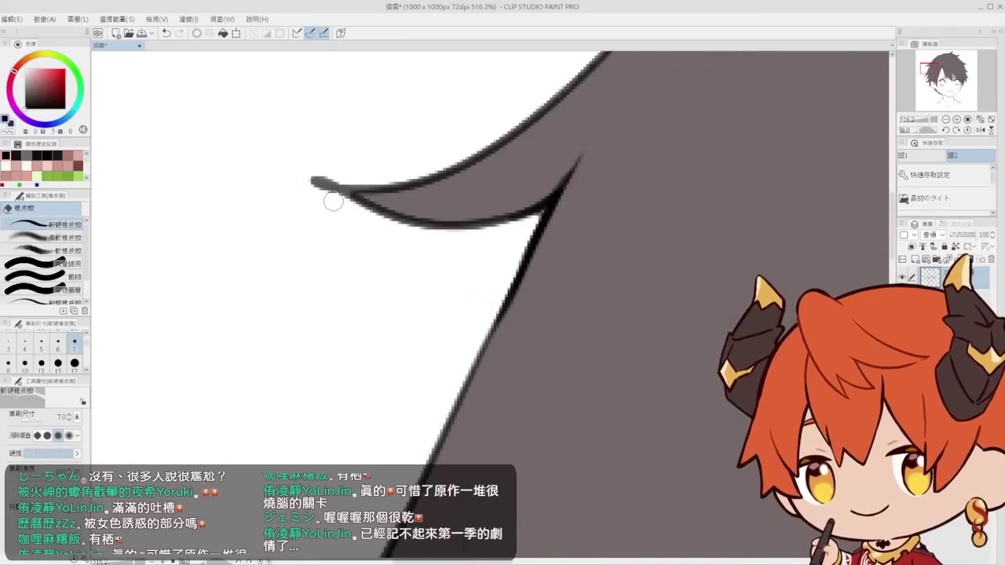
drag(319, 193, 350, 213)
drag(411, 185, 359, 165)
Erase the doubled line inside the hair along the right side of the forehead parting
scroll(548, 248, up, 5)
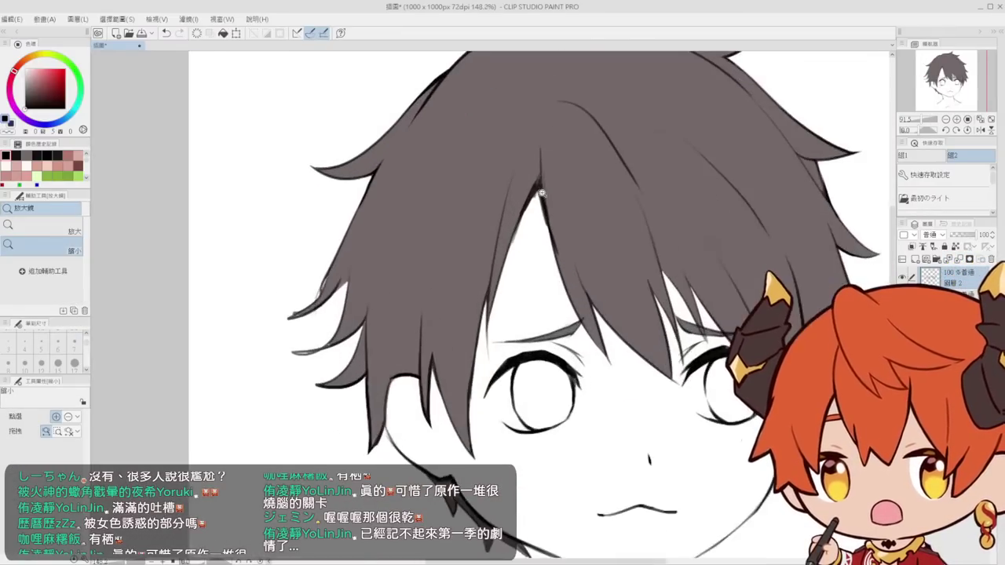
key(p)
drag(540, 133, 536, 193)
key(e)
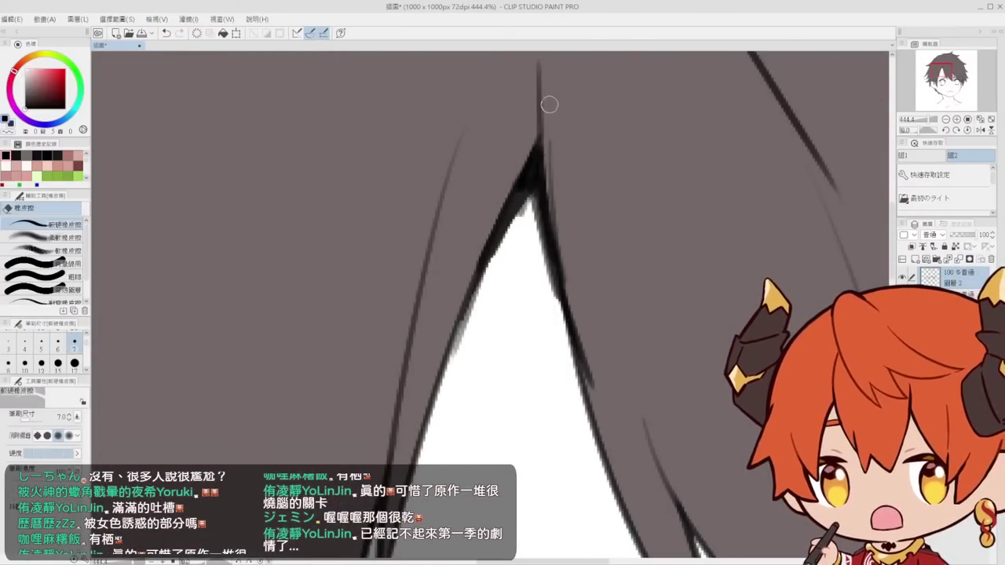
mouse_move(547, 103)
mouse_down()
mouse_move(581, 347)
mouse_move(571, 304)
mouse_up()
Redraw the right edge of the forehead parting as one smooth black line
key(p)
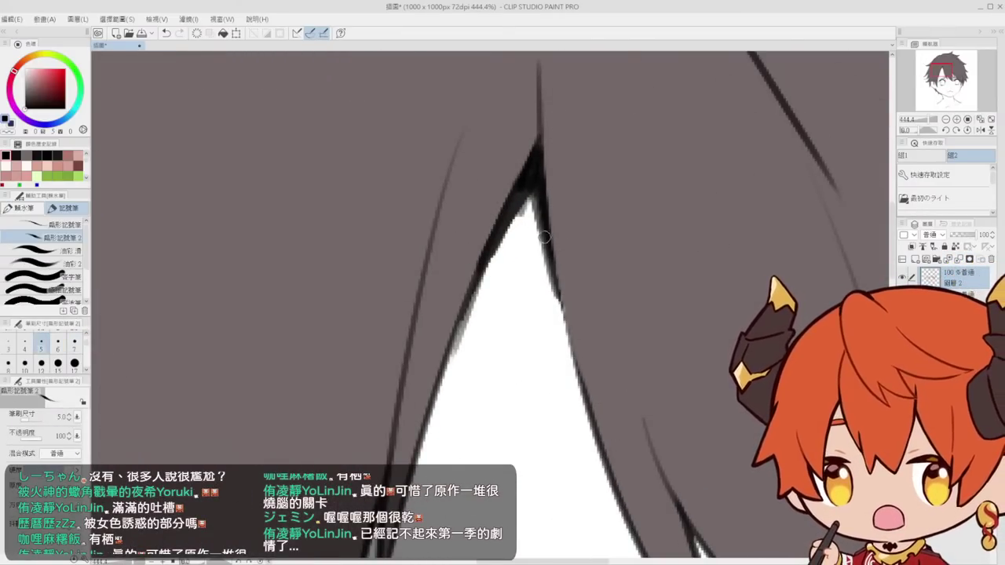
drag(541, 234, 574, 358)
key(ctrl+z)
drag(556, 287, 578, 377)
drag(556, 292, 588, 403)
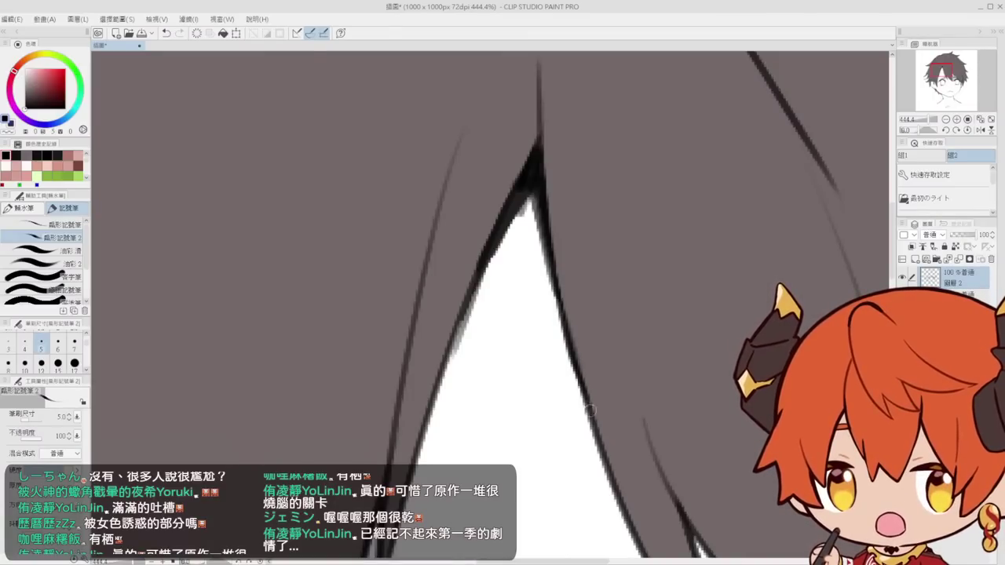
Erase the rough excess line along both inner edges of the forehead parting's white gap
key(e)
click(533, 260)
shift+click(584, 437)
mouse_move(493, 315)
mouse_down()
mouse_move(454, 373)
mouse_move(514, 228)
mouse_up()
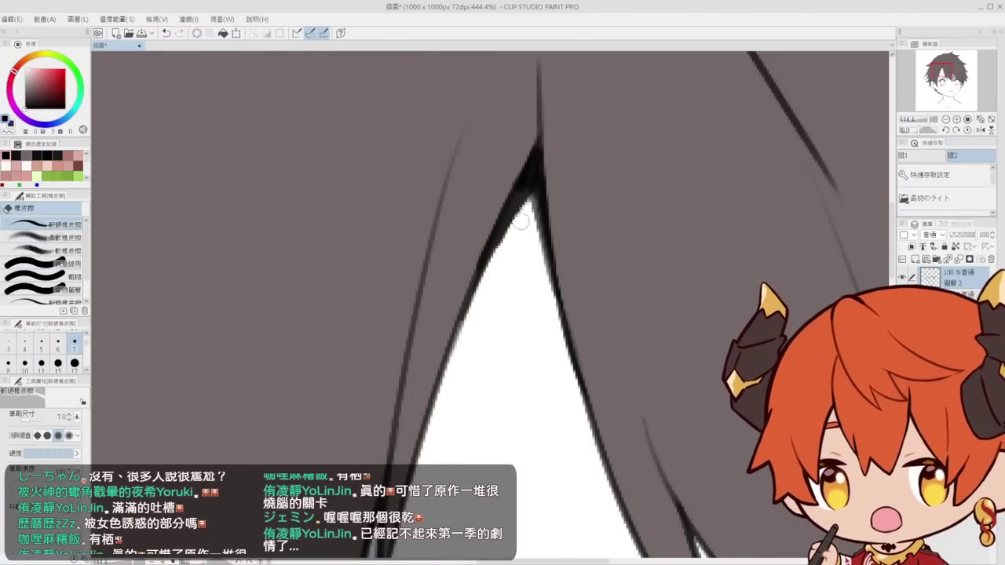
Trim the stray line end below the thin strand between the parting and the left eye
key(ctrl+space)
mouse_move(492, 260)
mouse_down()
mouse_move(489, 197)
mouse_move(472, 244)
mouse_up()
key(p)
key(space)
drag(478, 327, 481, 152)
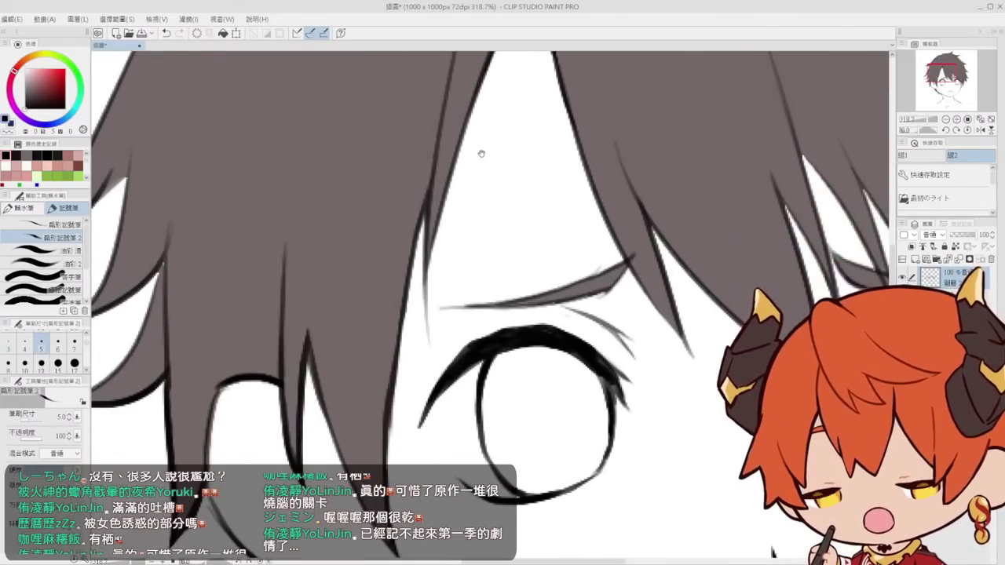
key(e)
key(ctrl+space)
drag(434, 263, 475, 263)
drag(415, 325, 421, 390)
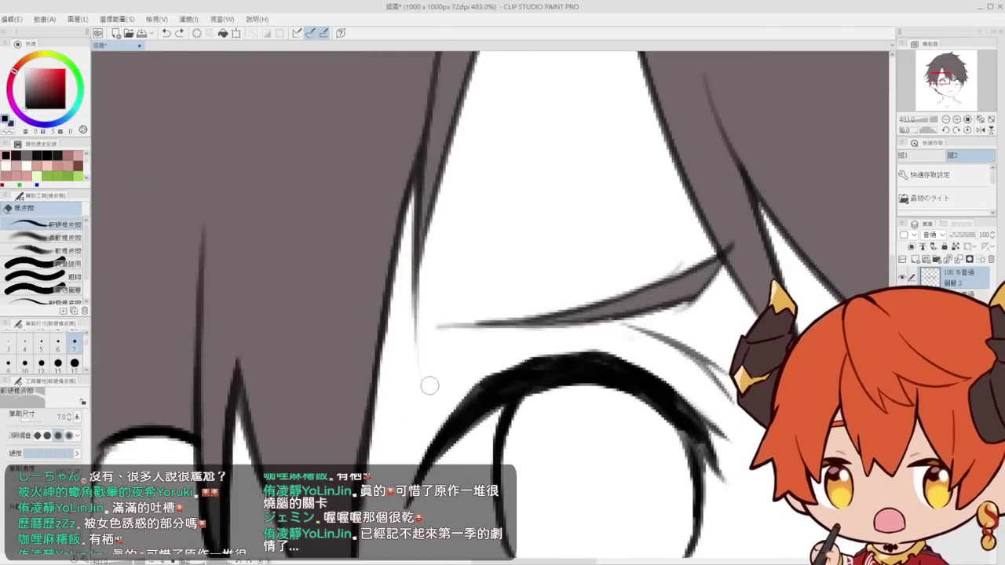
Examine the whole head to check the hair's line art from the left side to the fringe
scroll(514, 227, down, 3)
scroll(471, 251, up, 3)
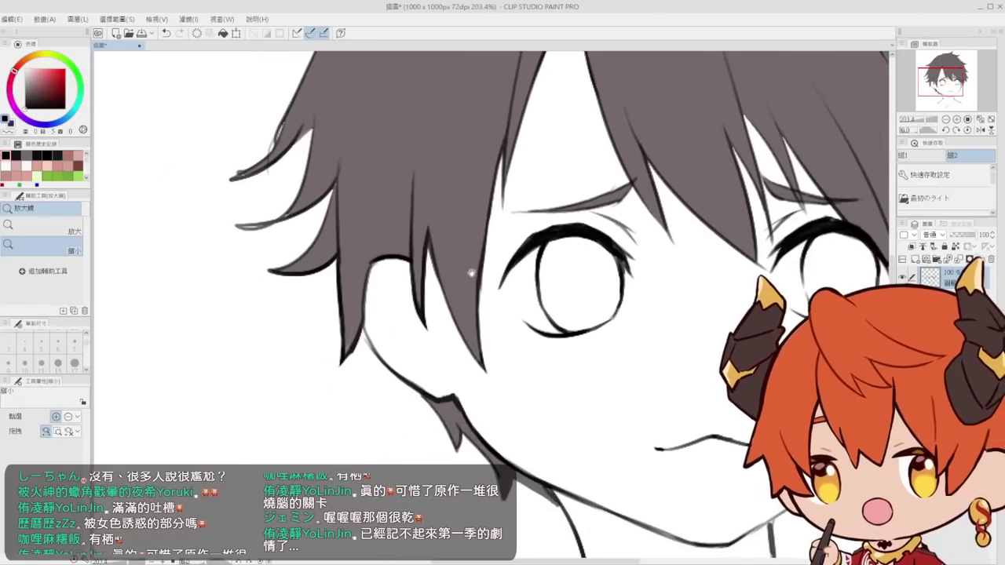
key(p)
drag(431, 172, 426, 267)
key(ctrl+space)
drag(440, 167, 384, 241)
key(space)
drag(470, 131, 458, 227)
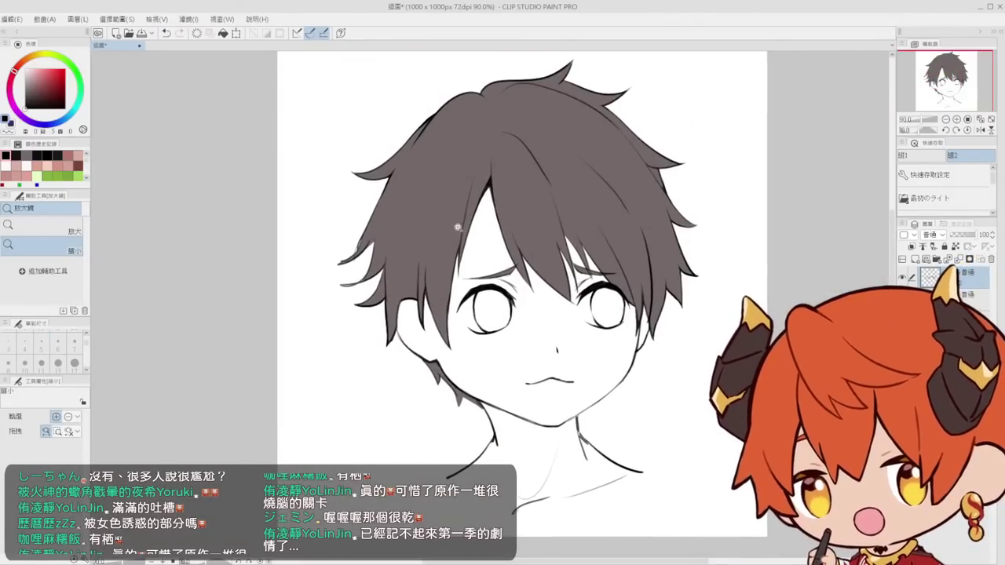
key(space)
drag(510, 199, 474, 232)
scroll(510, 220, up, 3)
key(e)
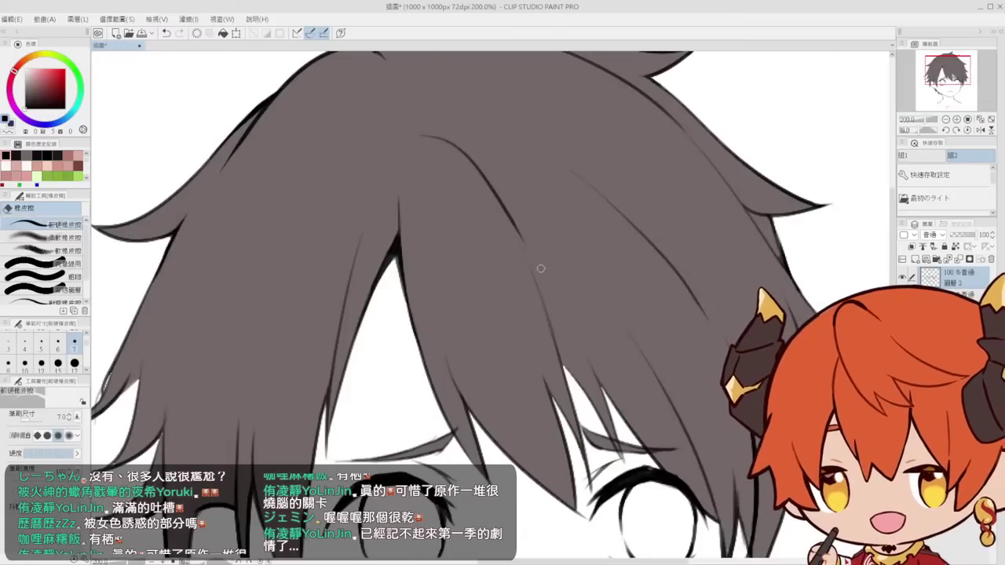
Strengthen the black line from the top of the central fringe gap down its right edge
scroll(545, 278, down, 3)
scroll(510, 267, up, 5)
key(p)
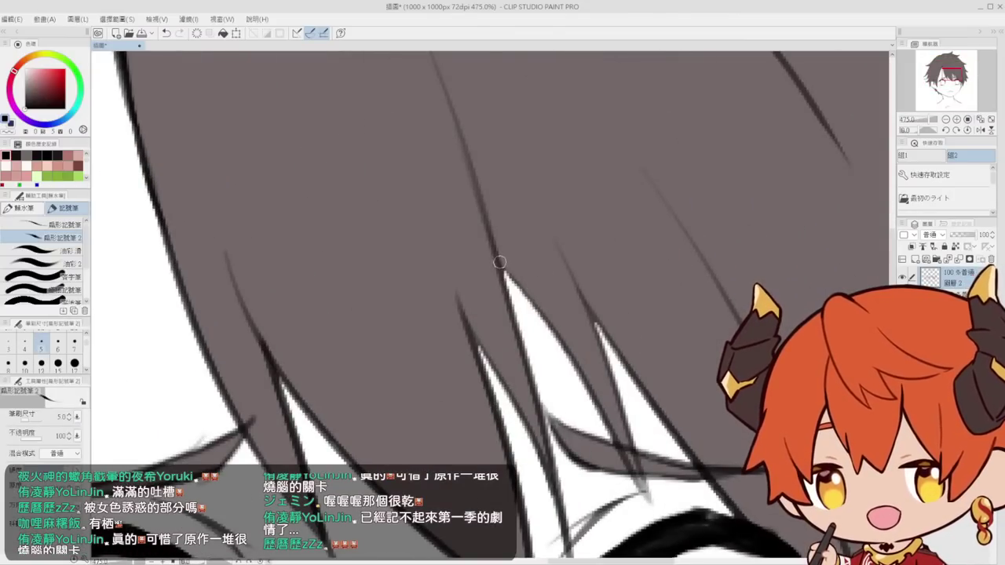
drag(501, 262, 545, 323)
drag(508, 269, 553, 333)
drag(519, 288, 563, 356)
Darken the line junctions at the tops of the two narrow fringe gaps beside the central one
key(space)
mouse_move(650, 322)
mouse_down()
mouse_move(590, 233)
mouse_move(562, 275)
mouse_move(568, 287)
mouse_up()
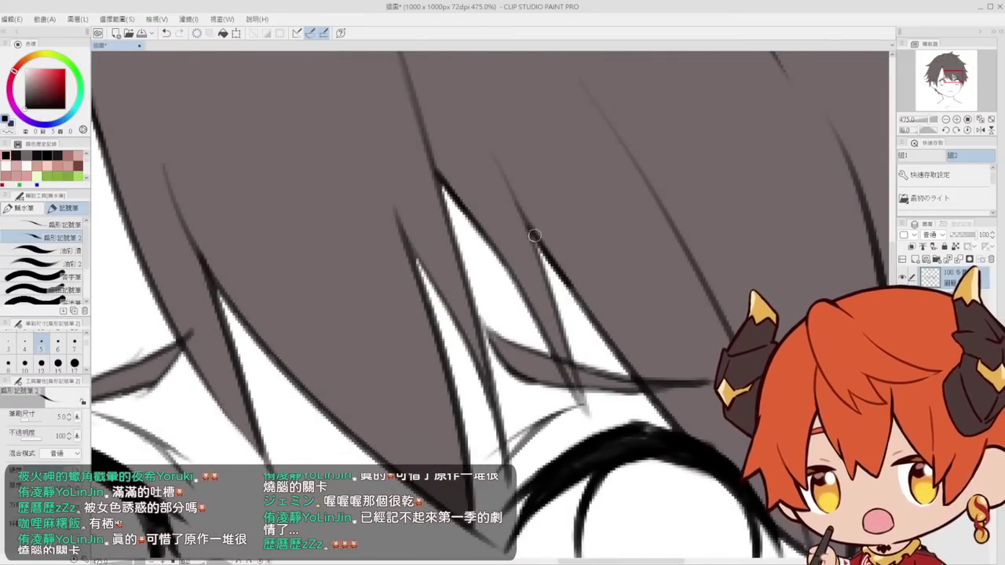
mouse_move(535, 236)
mouse_down()
mouse_move(593, 317)
mouse_move(542, 270)
mouse_up()
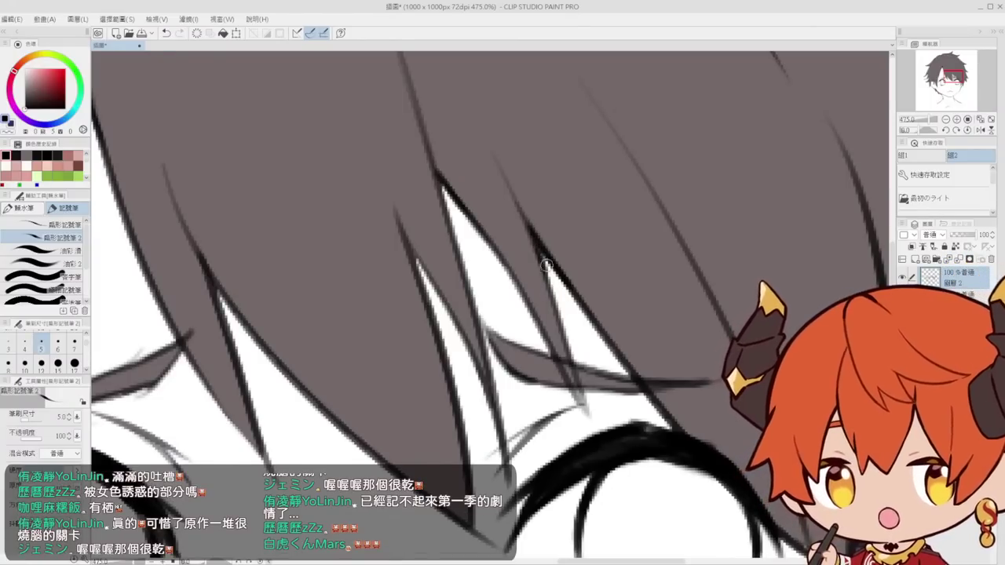
key(ctrl+space)
mouse_move(542, 211)
mouse_down()
mouse_move(479, 219)
mouse_move(547, 243)
mouse_move(524, 292)
mouse_move(551, 328)
mouse_up()
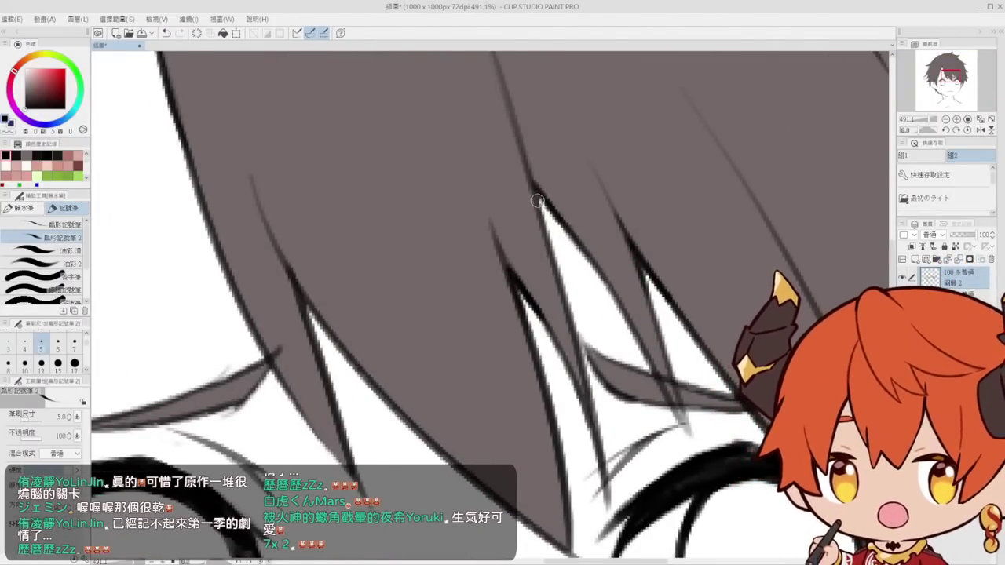
Darken the strand line leading into the central fringe gap and continue it down the gap's left edge
drag(535, 183, 529, 142)
drag(531, 182, 553, 265)
drag(535, 201, 553, 268)
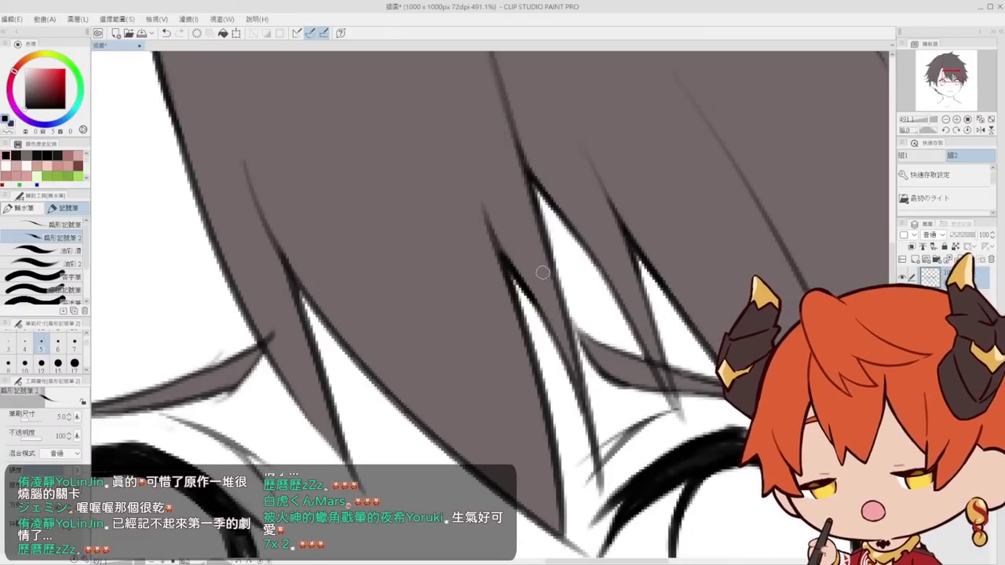
Redraw the left edge of the small pointed fringe strand by the left eyebrow in black down to its tip
drag(338, 307, 450, 240)
key(e)
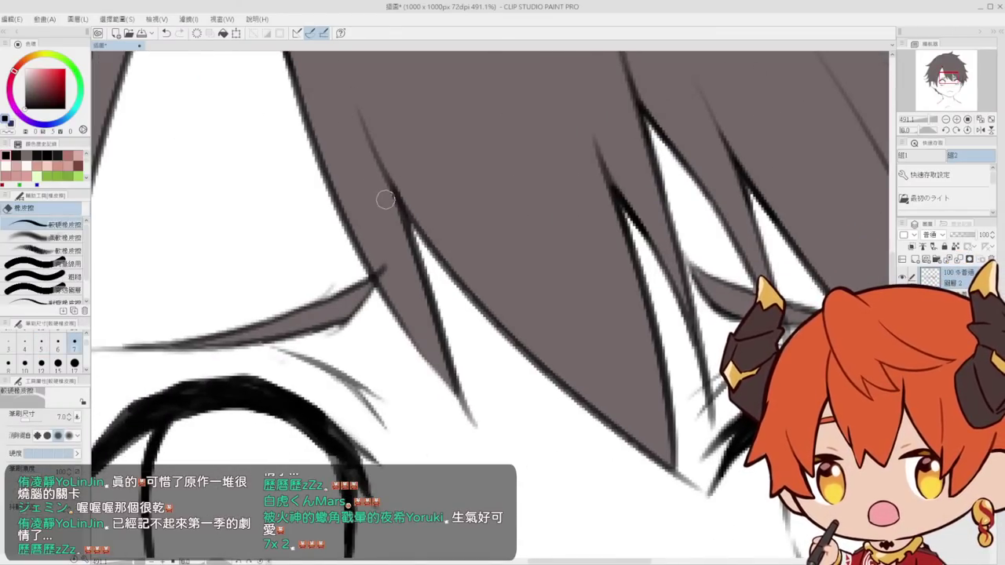
key(p)
drag(380, 292, 458, 398)
drag(394, 317, 500, 449)
Erase the blurry line excess around the small fringe strand's tip to leave a sharp point
key(e)
drag(476, 399, 514, 461)
key(ctrl+z)
drag(461, 360, 510, 466)
drag(695, 486, 626, 412)
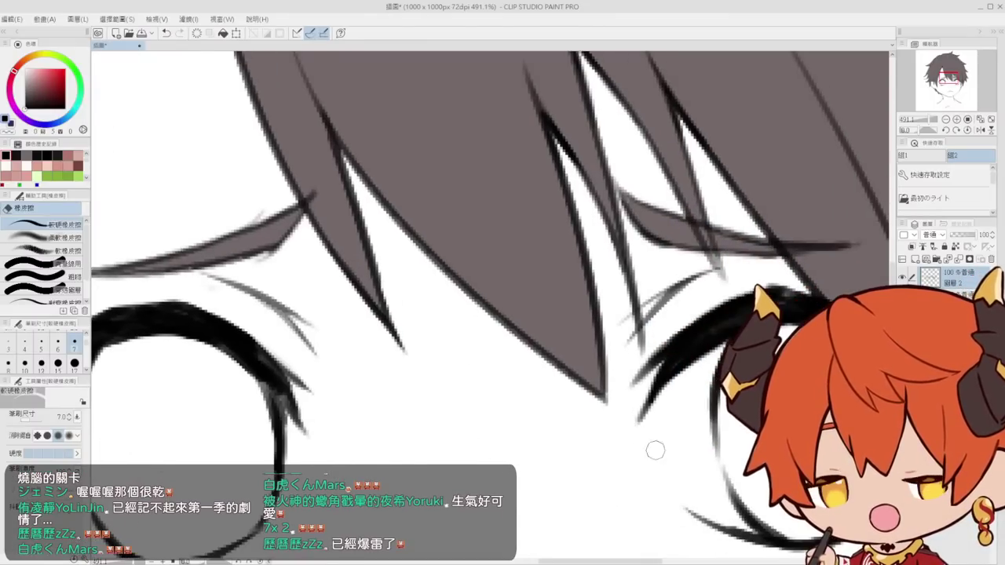
Redraw the lower edge of the large central bang in black so it ends in a sharp point
key(p)
key(e)
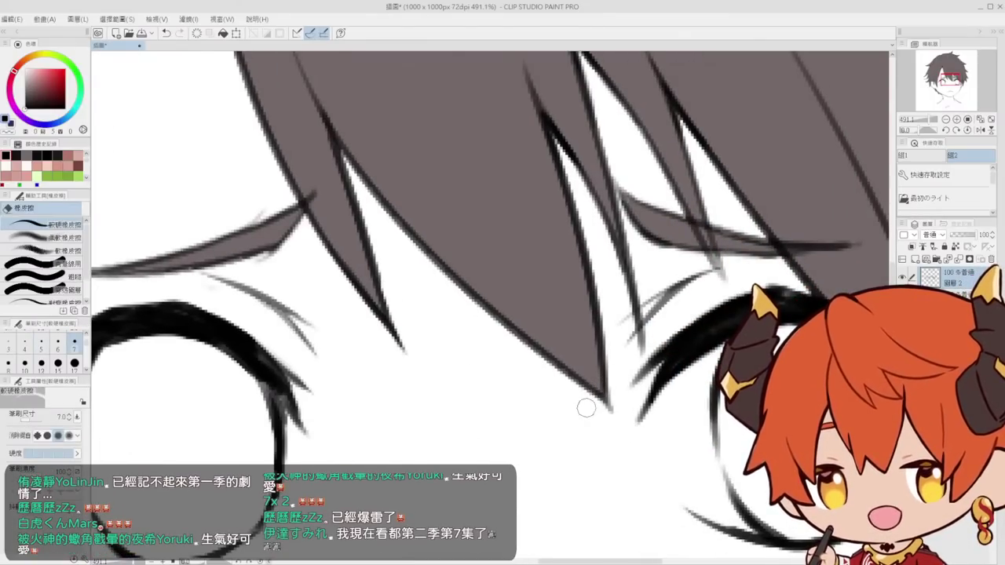
key(p)
drag(542, 355, 610, 402)
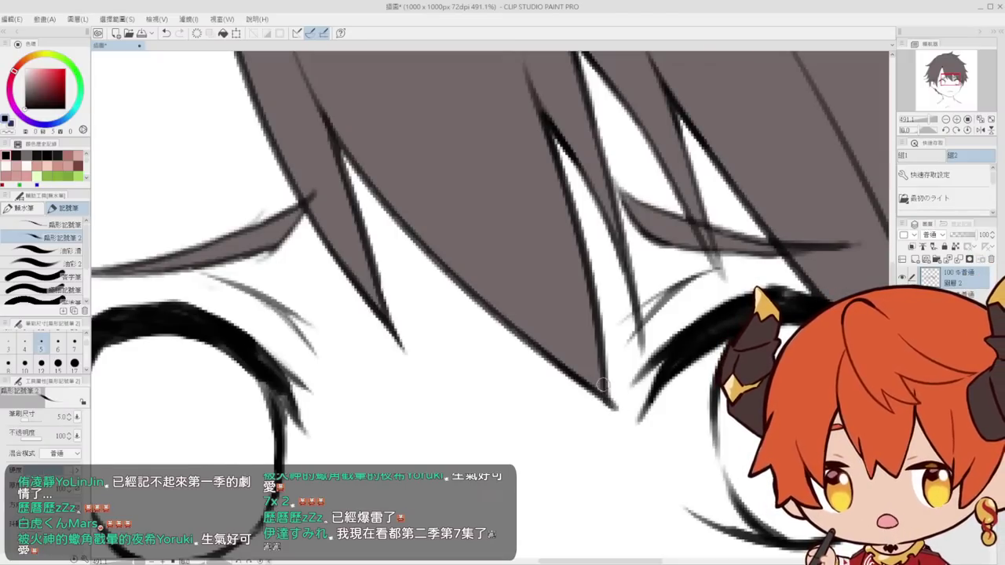
key(e)
Erase the blurry line excess around the tip of the narrow fringe strand crossing the right eyebrow
key(space)
drag(673, 241, 603, 235)
key(p)
key(ctrl+space)
drag(572, 190, 525, 155)
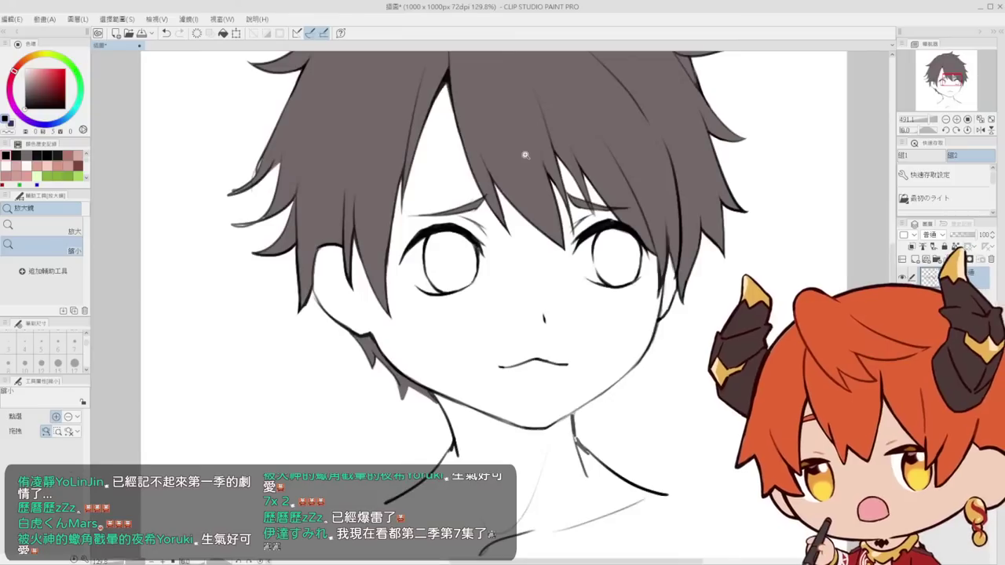
drag(598, 203, 675, 204)
key(e)
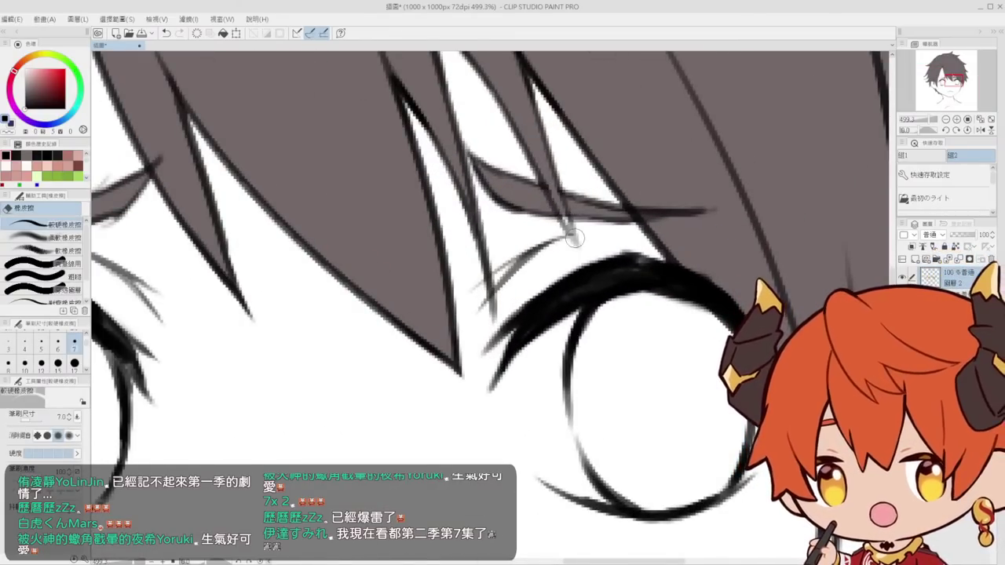
key(space)
mouse_move(583, 207)
mouse_down()
mouse_move(587, 241)
mouse_move(682, 191)
mouse_up()
key(ctrl+space)
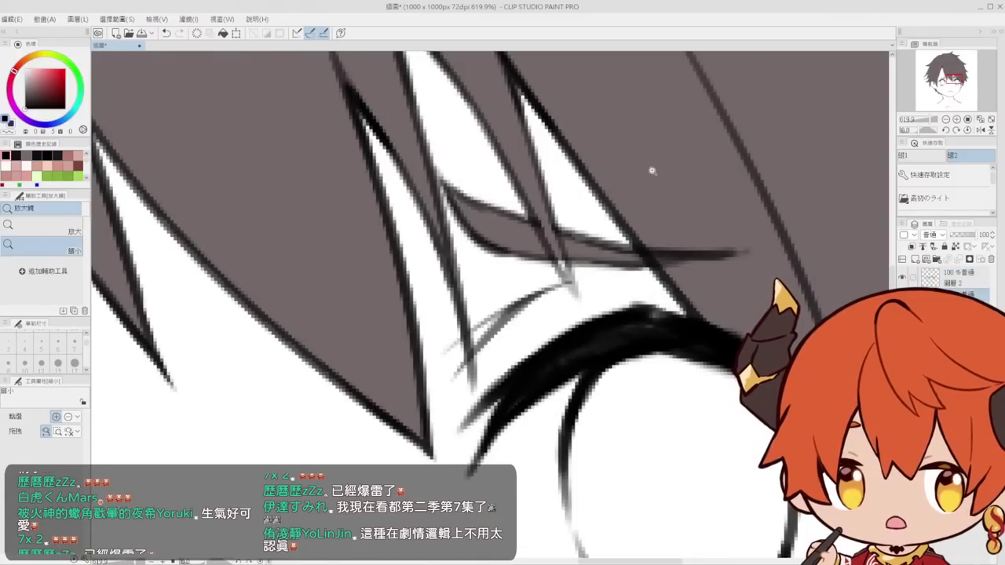
Sample the hair's grey-brown and fill the tip of the narrow fringe strand crossing the right eyebrow
alt+click(652, 170)
mouse_move(544, 252)
mouse_down()
mouse_move(587, 264)
mouse_move(585, 283)
mouse_up()
key(p)
drag(578, 268, 597, 314)
drag(576, 264, 603, 328)
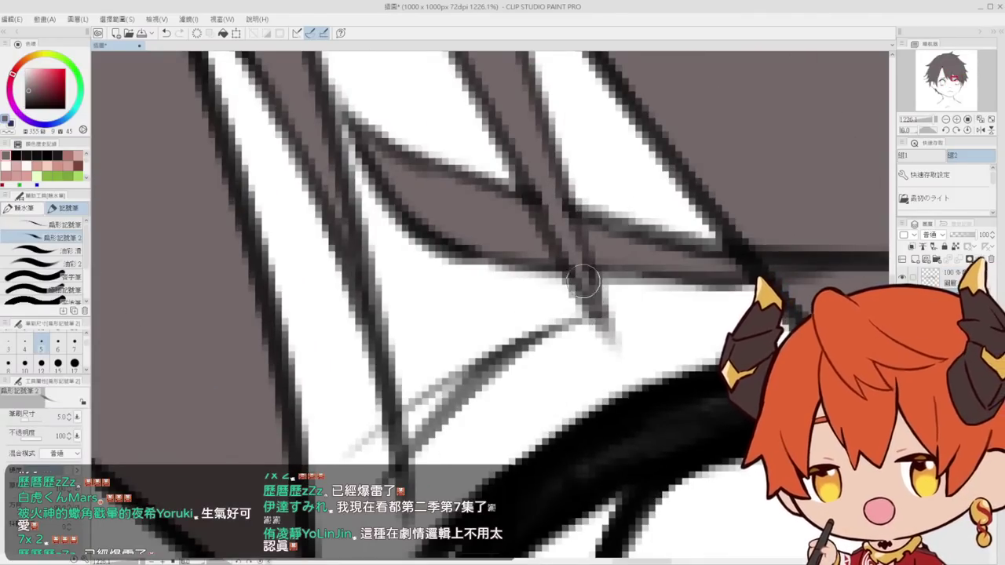
drag(584, 281, 612, 346)
Erase the inner end of the left eyebrow where it runs over the small pointed fringe strand
key(ctrl+space)
drag(603, 270, 543, 251)
drag(671, 224, 529, 252)
scroll(527, 251, up, 8)
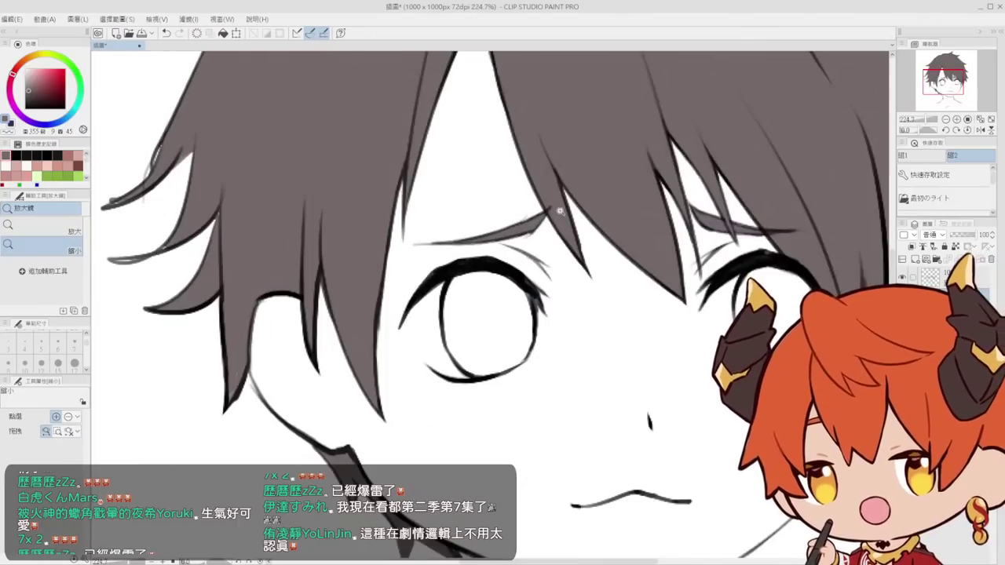
key(b)
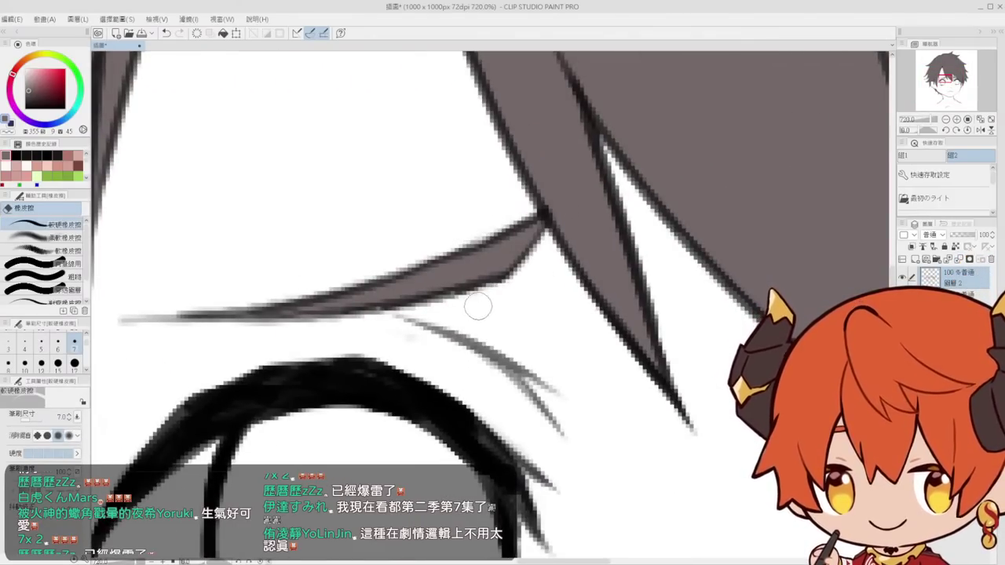
key(/)
Try to erase the outer end of the right eyebrow where it overlaps the hair
scroll(502, 302, down, 8)
scroll(569, 276, up, 4)
scroll(569, 276, up, 2)
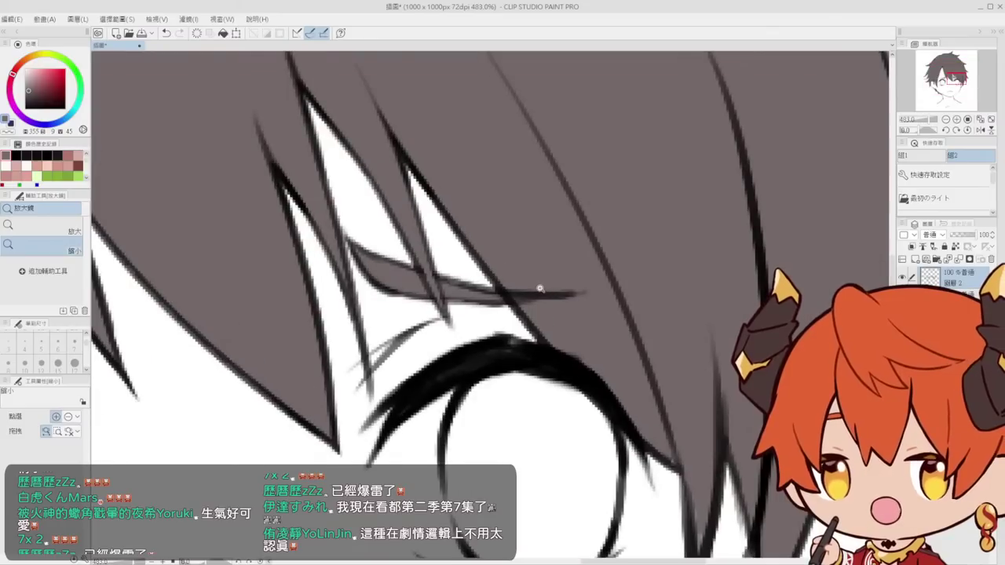
key(e)
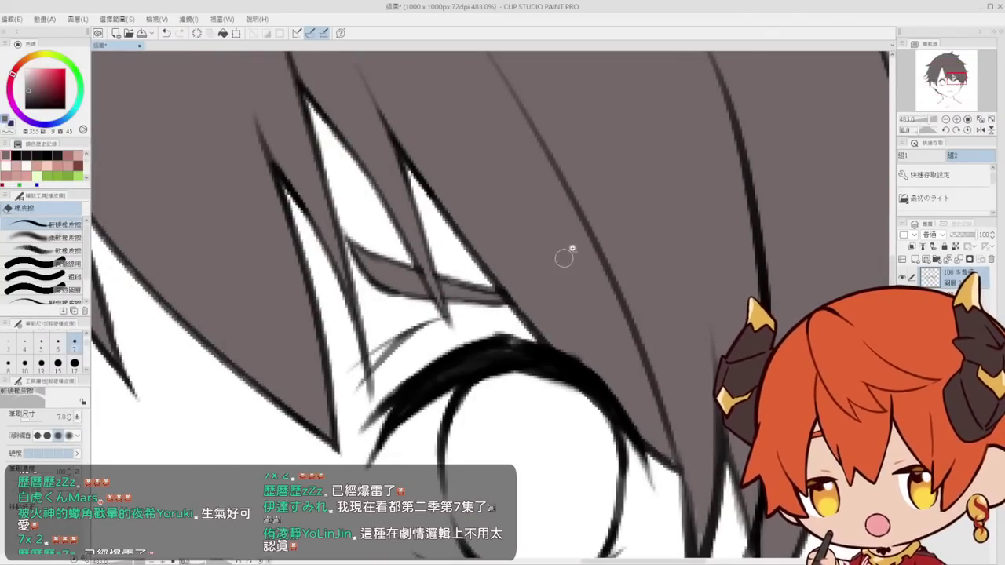
key(/)
scroll(624, 297, down, 10)
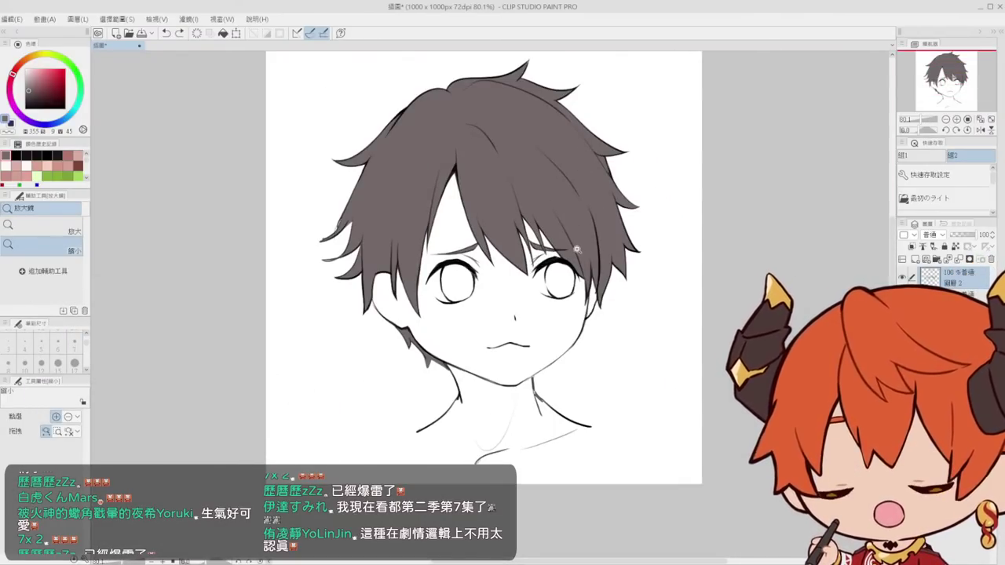
Draw a small pointed strand in black branching off the side lock beside the left eye
scroll(431, 297, up, 5)
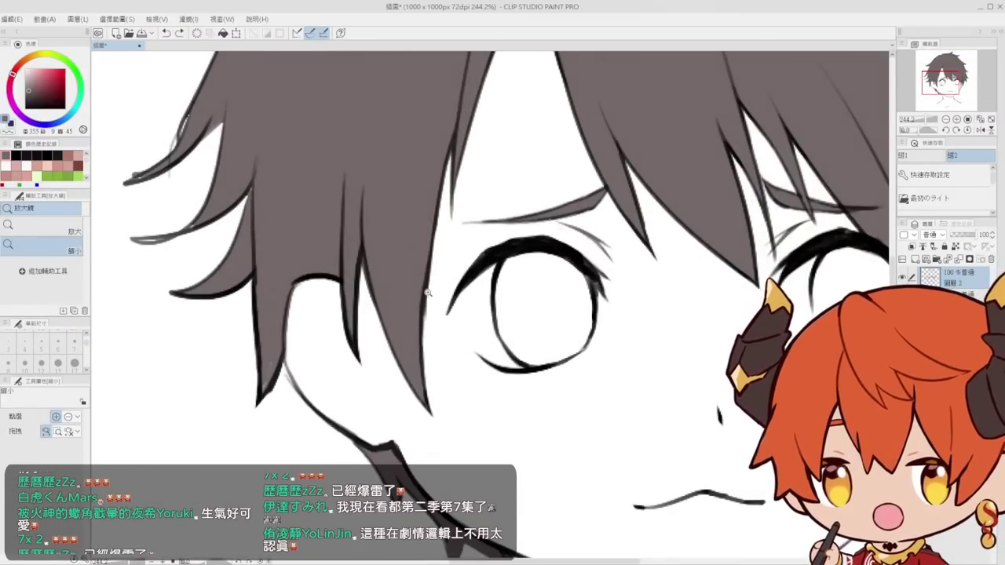
key(p)
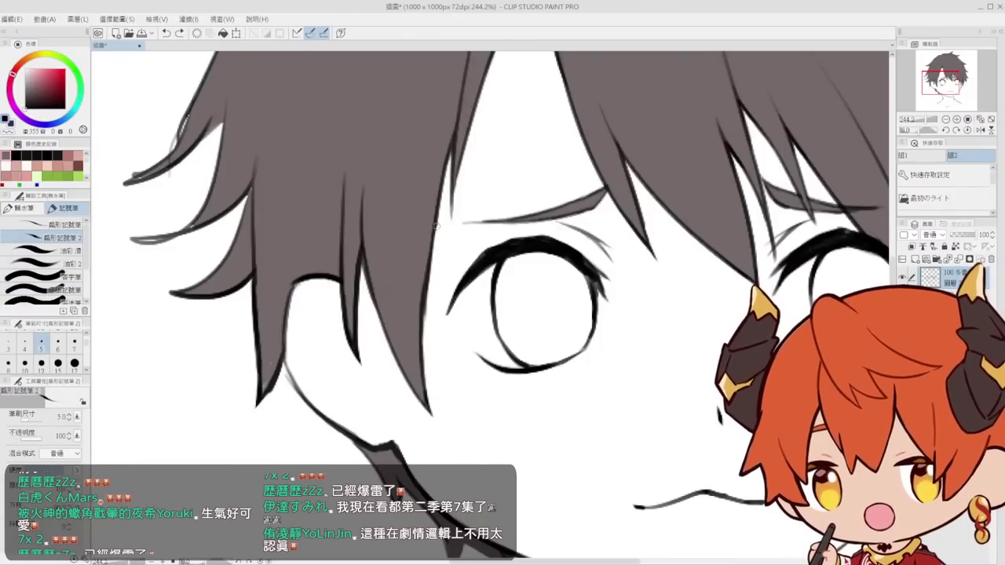
drag(437, 226, 453, 359)
key(ctrl+z)
drag(419, 265, 452, 363)
key(ctrl+z)
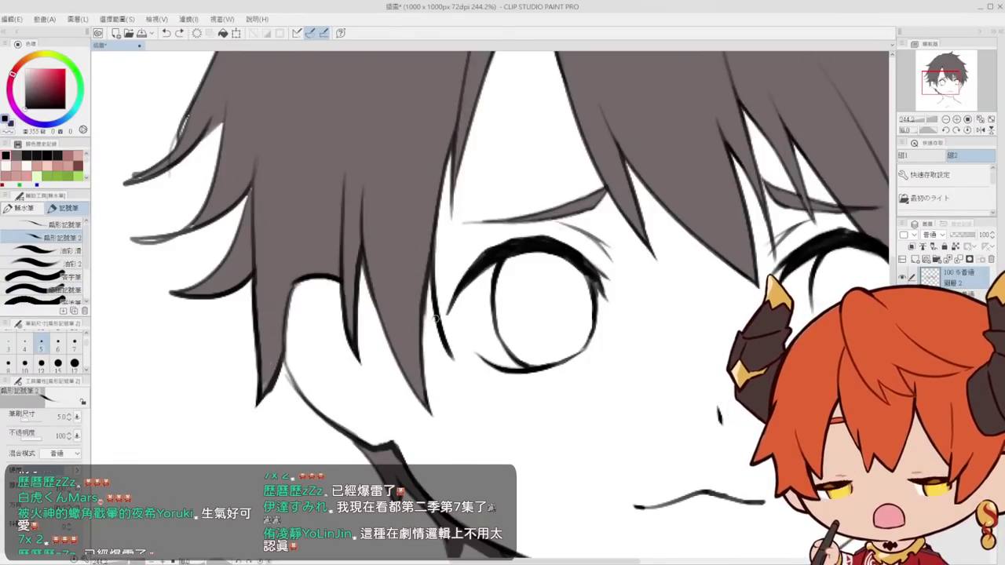
scroll(435, 313, up, 3)
key(ctrl+z)
drag(409, 281, 470, 387)
Erase the old lock edge inside the new strand by the left eye and fill the strand's inside with the hair colour
key(e)
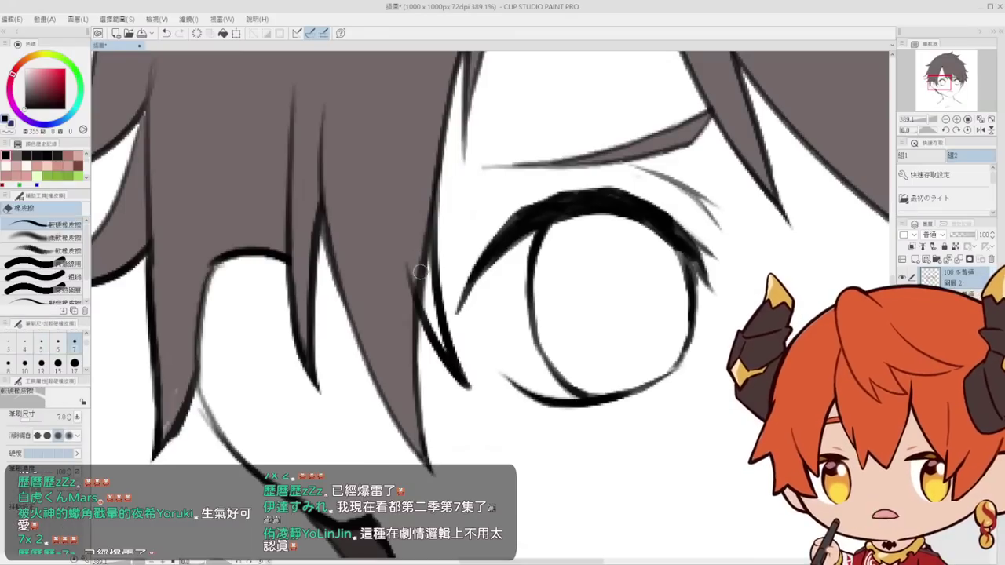
mouse_move(415, 259)
mouse_down()
mouse_move(433, 306)
mouse_move(411, 258)
mouse_move(422, 284)
mouse_move(426, 228)
mouse_up()
key(ctrl+z)
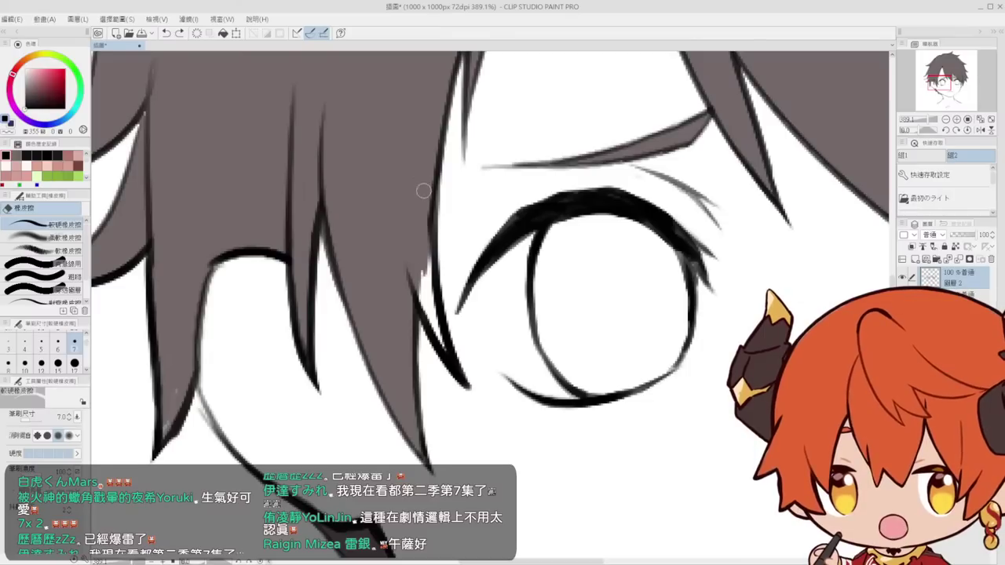
key(p)
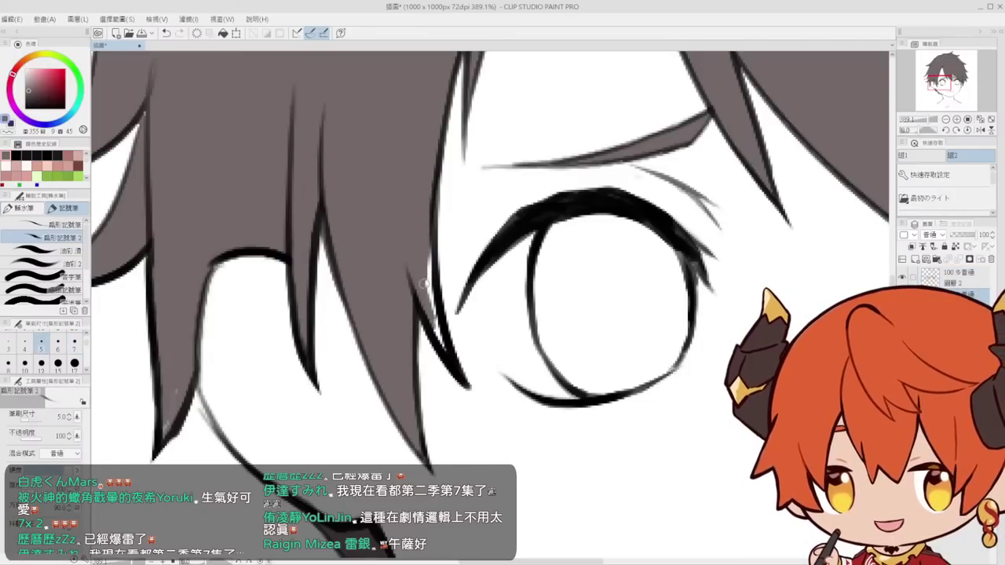
key(ctrl+space)
drag(446, 353, 442, 183)
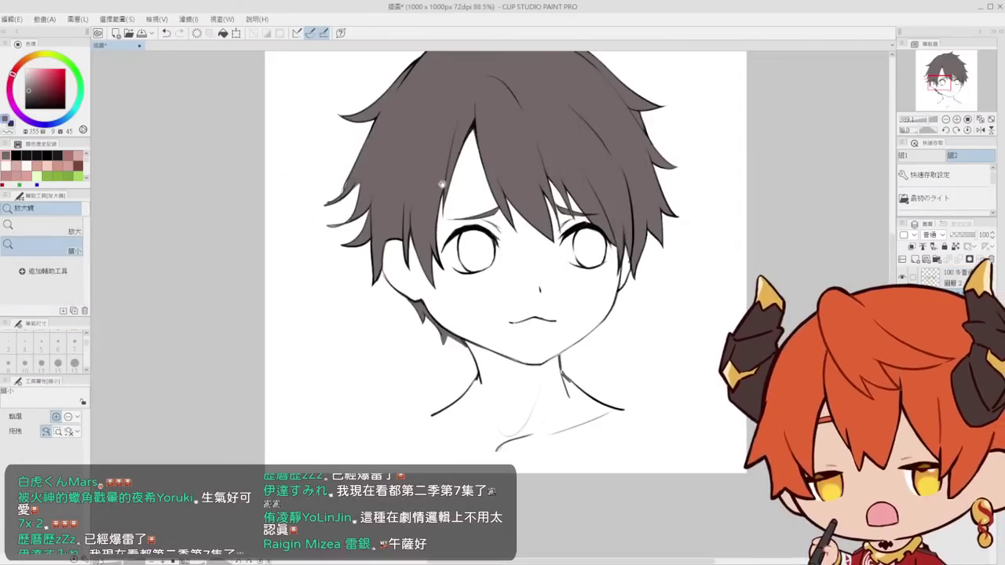
Erase the strand line bordering the narrow white gap in the side hair beside the right eye
drag(619, 293, 583, 268)
drag(535, 290, 562, 296)
click(562, 295)
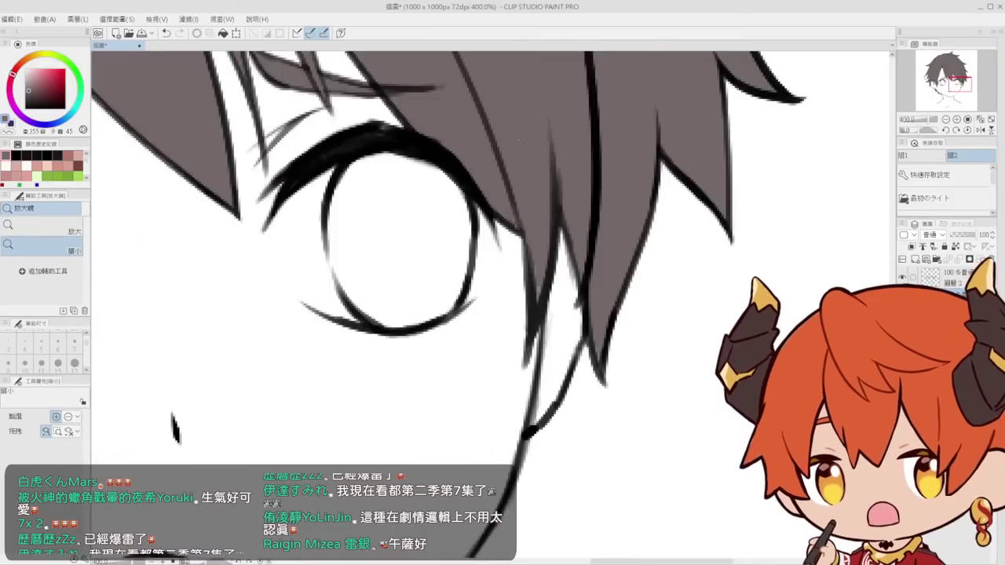
drag(516, 204, 530, 207)
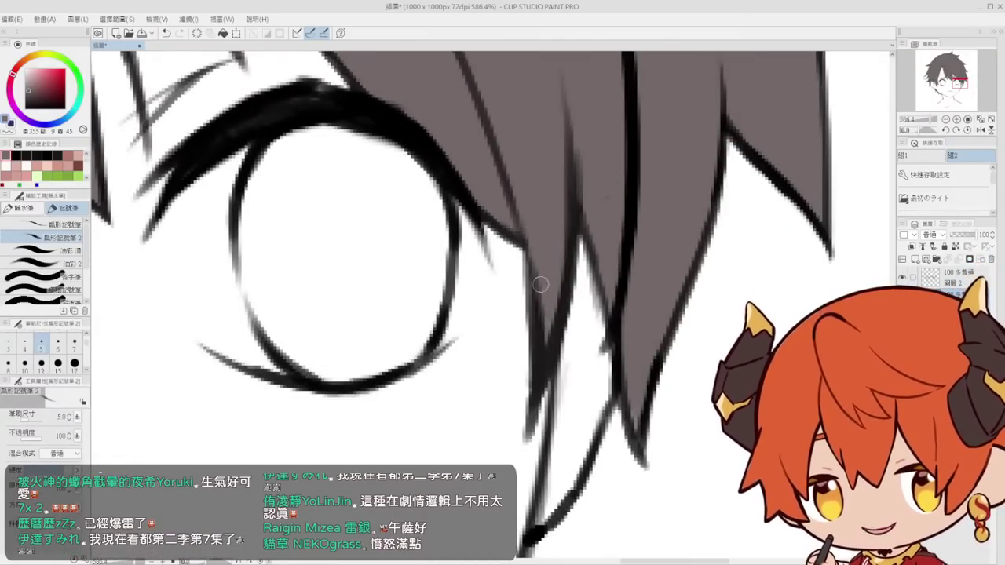
key(ctrl+space)
drag(574, 265, 584, 306)
key(e)
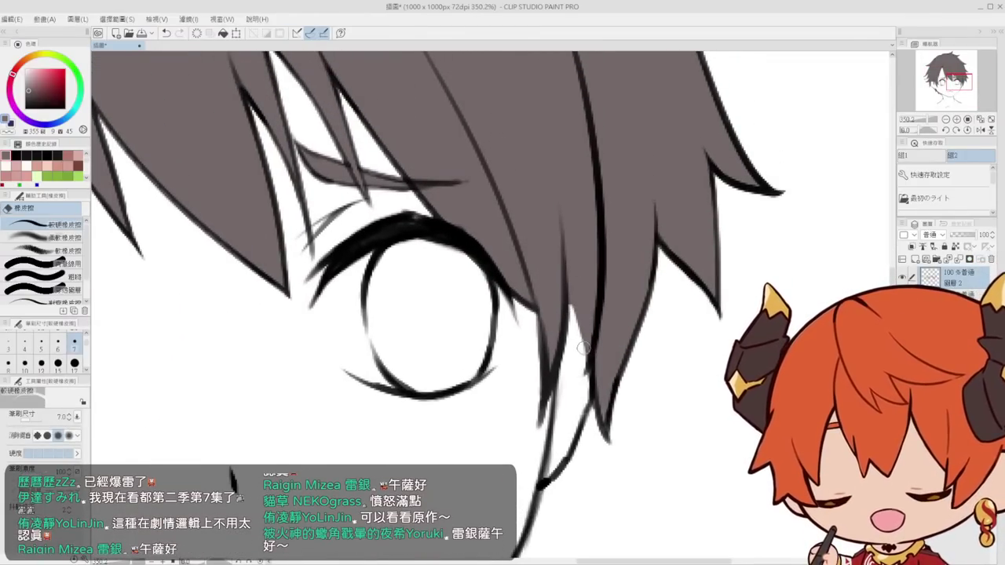
drag(580, 354, 557, 301)
click(553, 267)
Draw a small pointed strand in black inside the side hair gap by the right eye and trim its thick edge with the eraser
alt+click(582, 207)
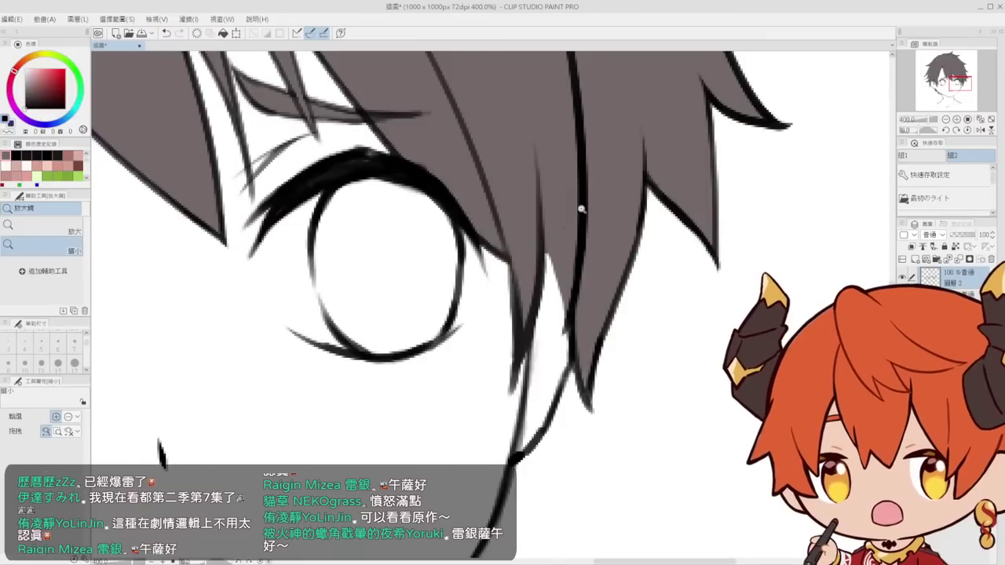
key(p)
key(ctrl+z)
drag(539, 229, 545, 364)
key(ctrl+z)
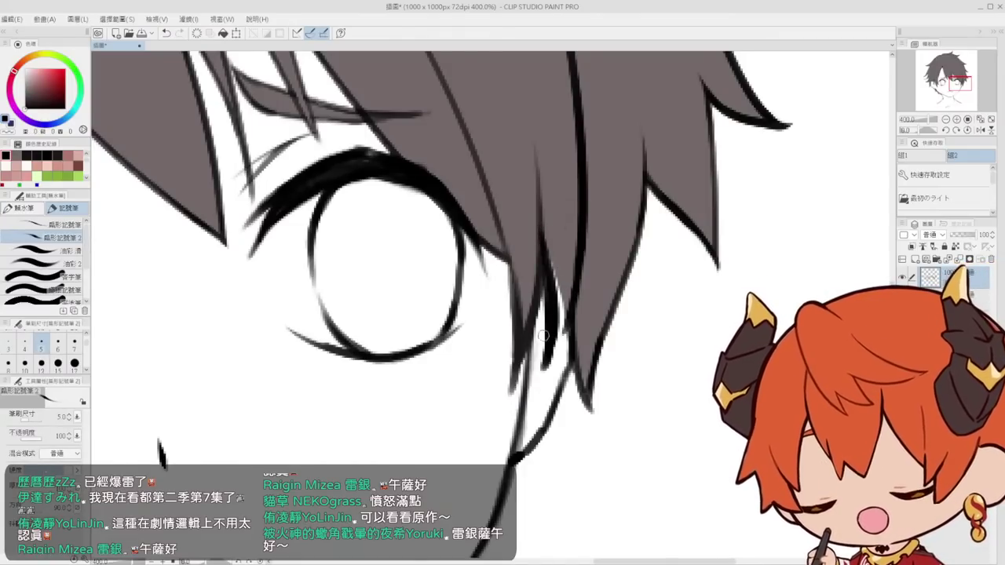
key(ctrl+z)
mouse_move(540, 243)
mouse_down()
mouse_move(549, 356)
mouse_move(540, 237)
mouse_up()
key(ctrl+z)
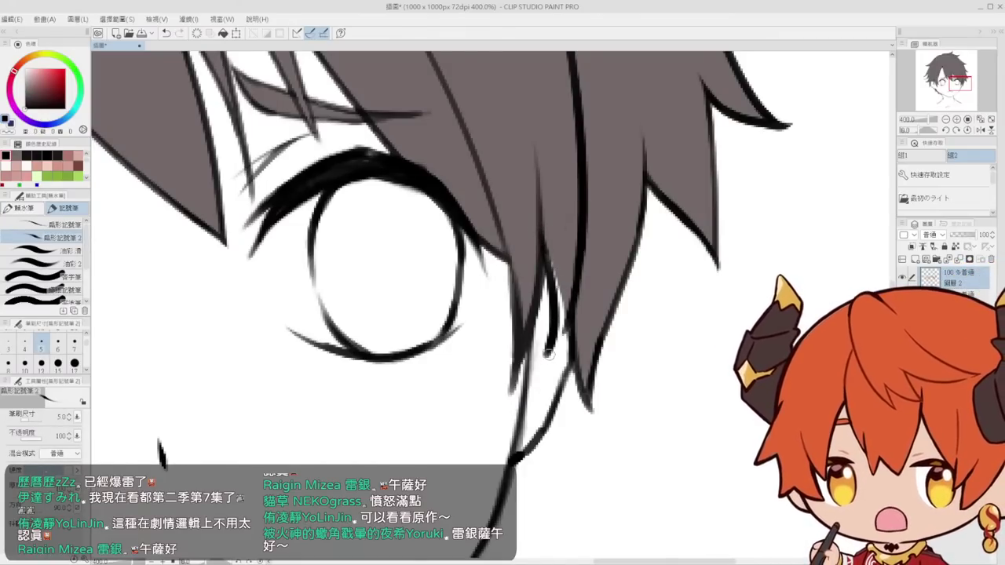
mouse_move(548, 355)
mouse_down()
mouse_move(570, 316)
mouse_move(543, 364)
mouse_up()
key(e)
drag(546, 318, 547, 355)
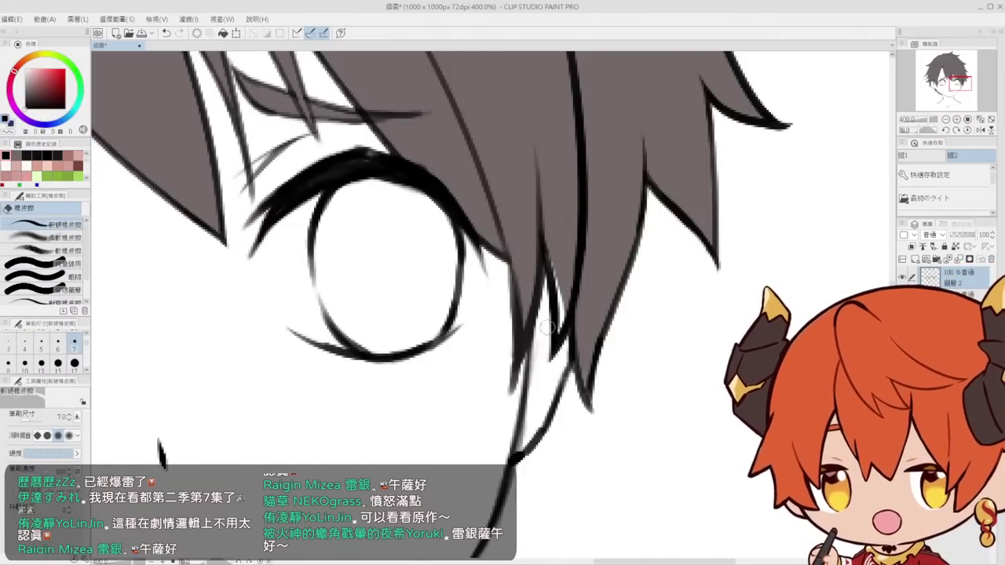
Fill the new small strand beside the right eye with the sampled grey-brown hair colour
key(p)
alt+click(561, 236)
drag(544, 245, 558, 332)
mouse_move(570, 228)
mouse_down()
mouse_move(533, 227)
mouse_move(587, 294)
mouse_move(622, 284)
mouse_move(617, 274)
mouse_move(614, 286)
mouse_up()
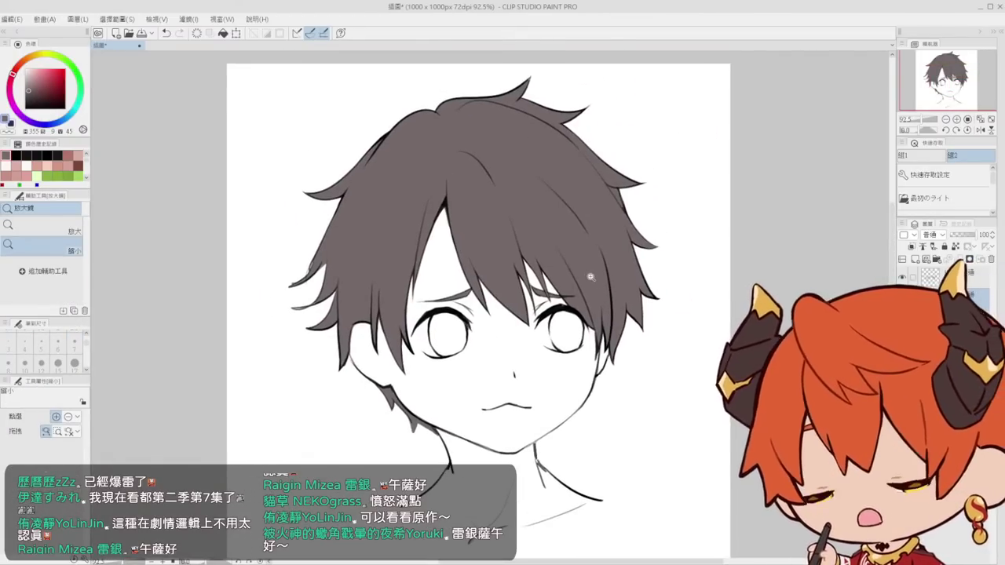
mouse_move(597, 217)
mouse_down()
mouse_move(589, 291)
mouse_move(561, 278)
mouse_move(592, 225)
mouse_move(579, 254)
mouse_up()
key(m)
key(k)
key(ctrl+d)
key(p)
drag(594, 217, 538, 222)
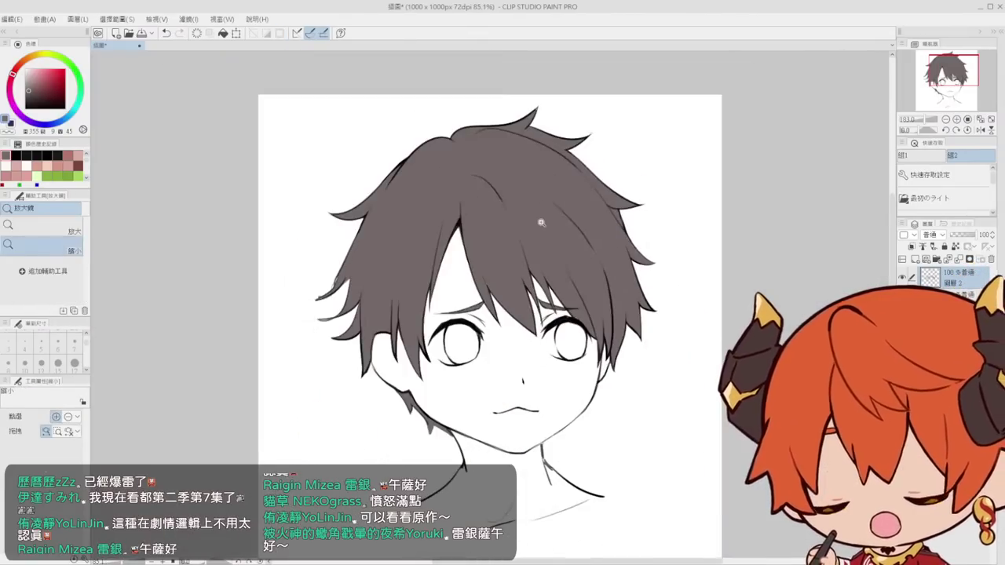
drag(556, 186, 554, 160)
drag(553, 160, 536, 203)
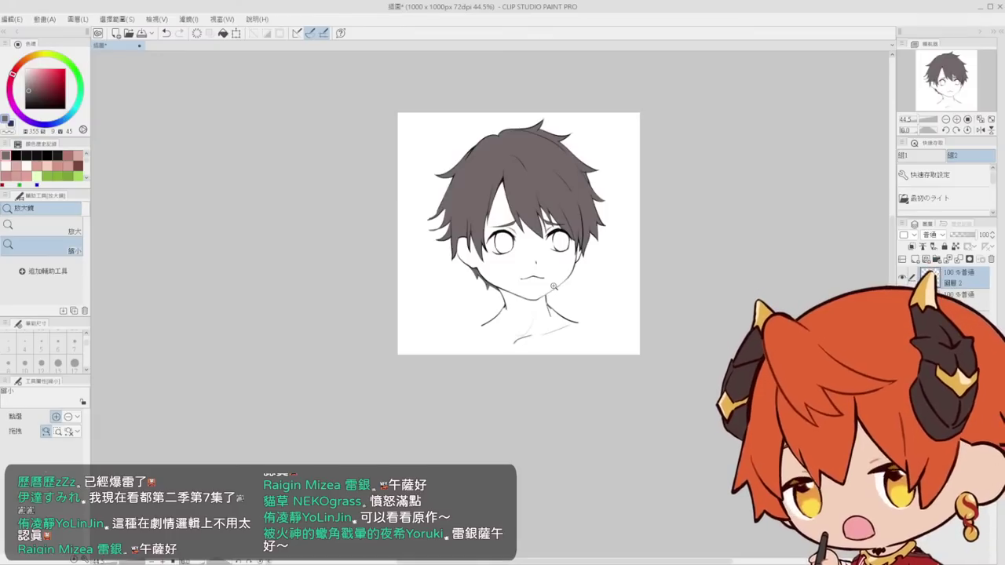
drag(526, 190, 513, 206)
Extend the parting line above the central fringe gap upward in black to a fine point and tidy it with the eraser
alt+click(471, 272)
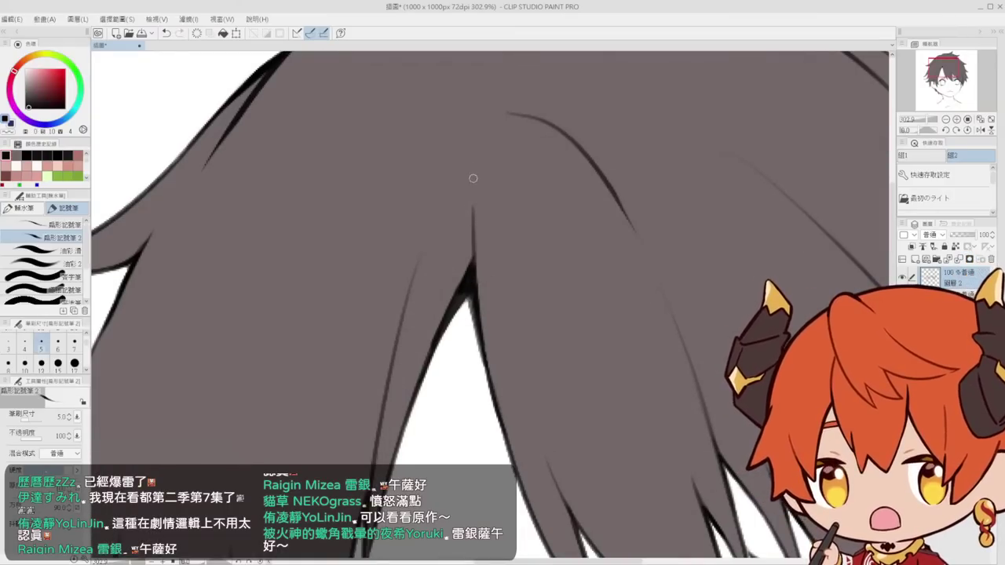
key(ctrl+z)
drag(473, 177, 475, 279)
key(ctrl+z)
drag(477, 168, 471, 246)
key(e)
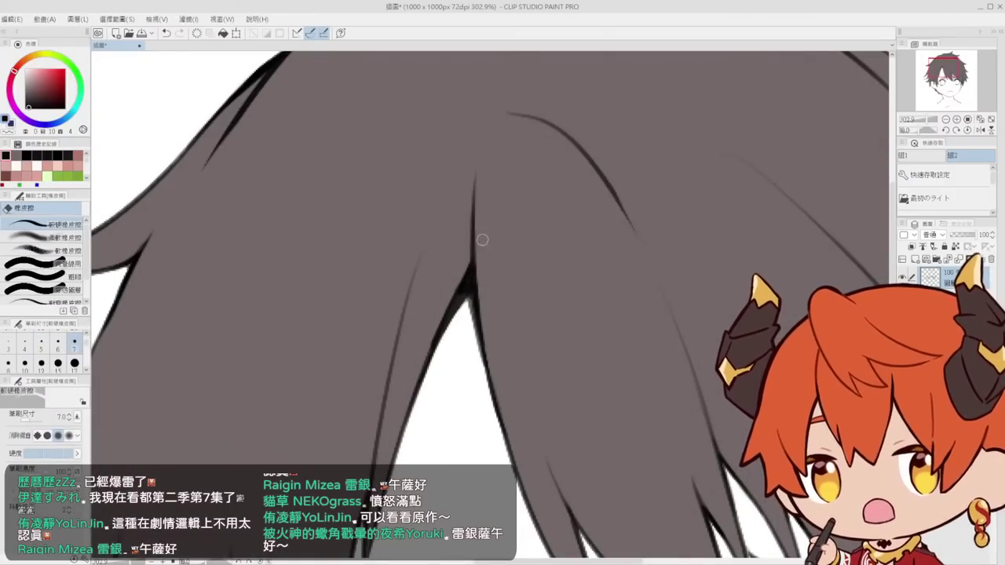
mouse_move(479, 175)
mouse_down()
mouse_move(561, 139)
mouse_move(515, 154)
mouse_up()
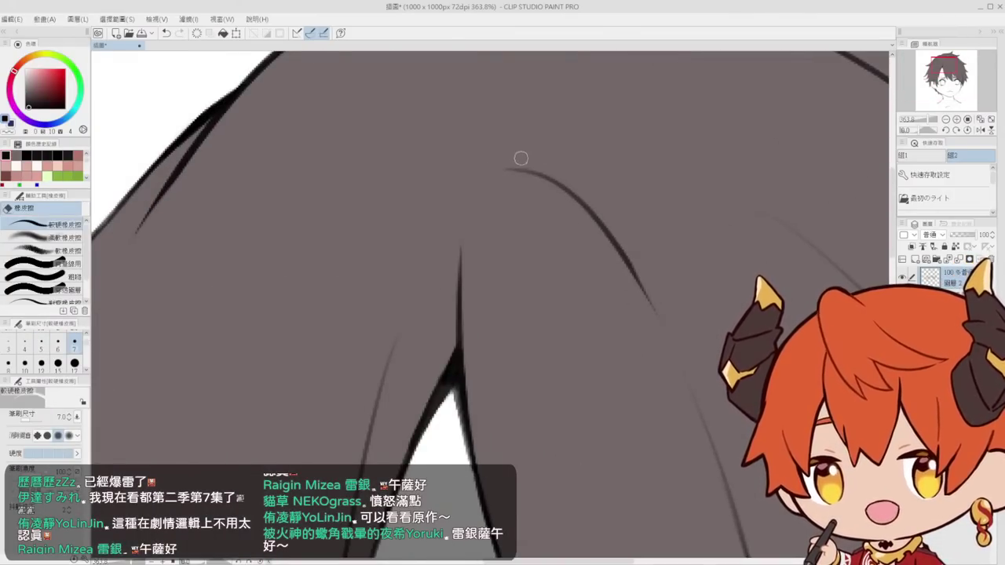
mouse_move(651, 209)
mouse_down()
mouse_move(589, 184)
mouse_move(520, 238)
mouse_move(587, 322)
mouse_move(578, 325)
mouse_move(548, 251)
mouse_move(559, 305)
mouse_up()
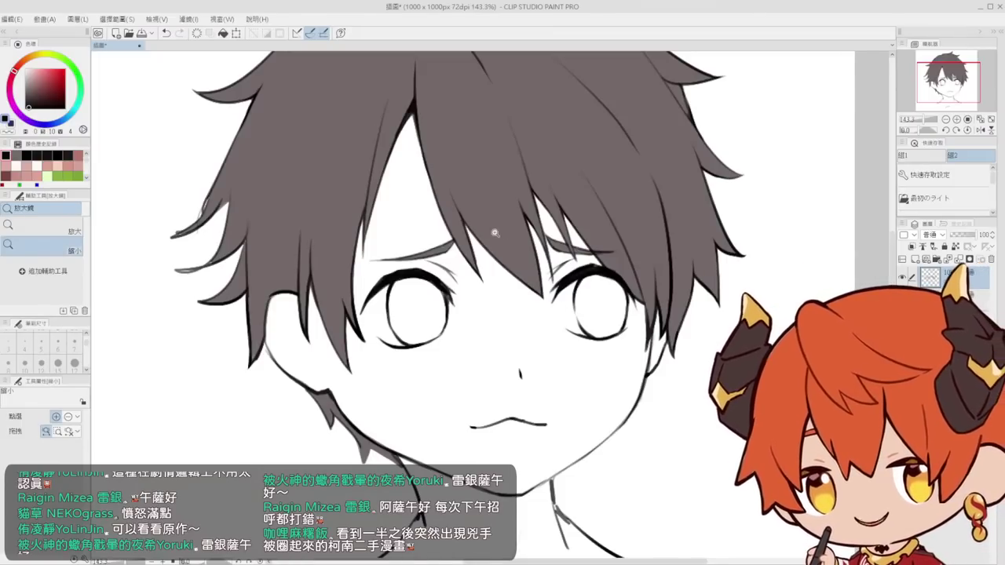
Choose a pale beige skin colour with hue 31, saturation 16 and brightness 90, and set the brush size to 17
scroll(495, 232, down, 4)
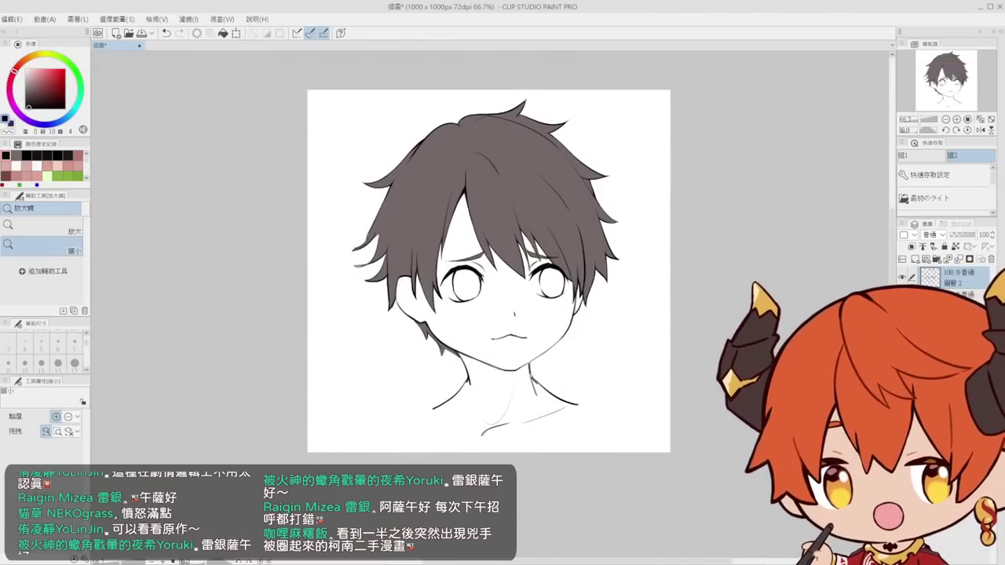
scroll(504, 293, up, 2)
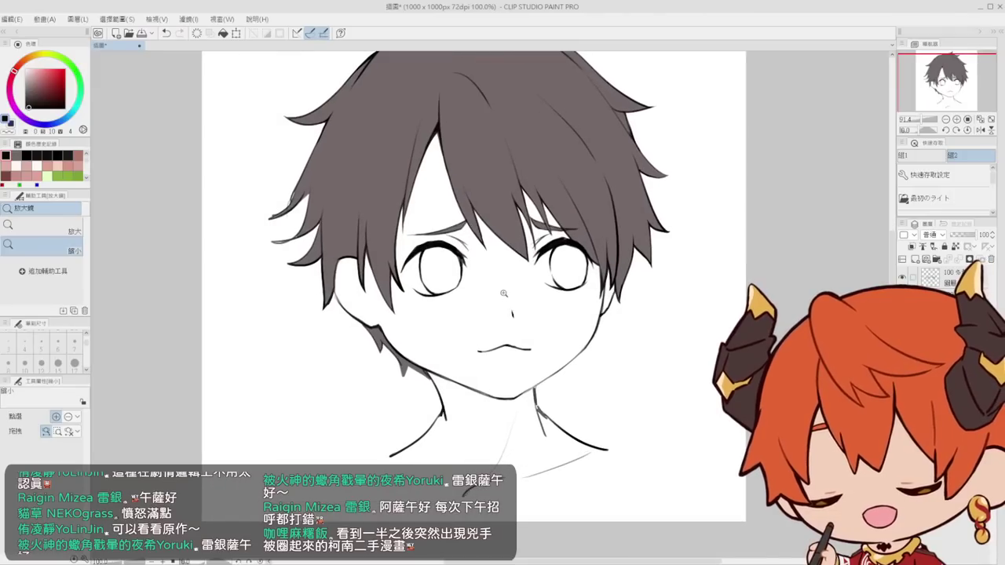
scroll(504, 292, up, 1)
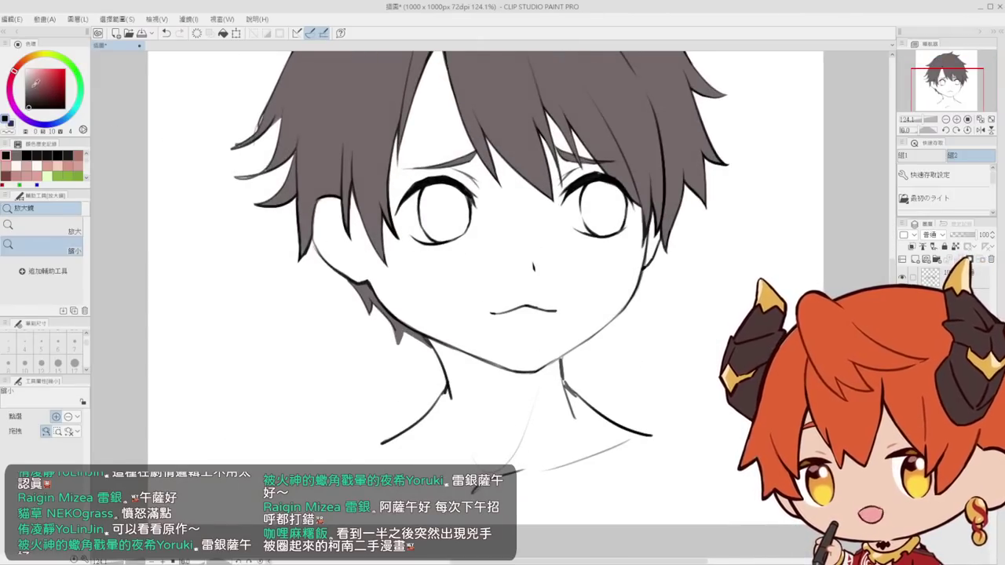
click(36, 58)
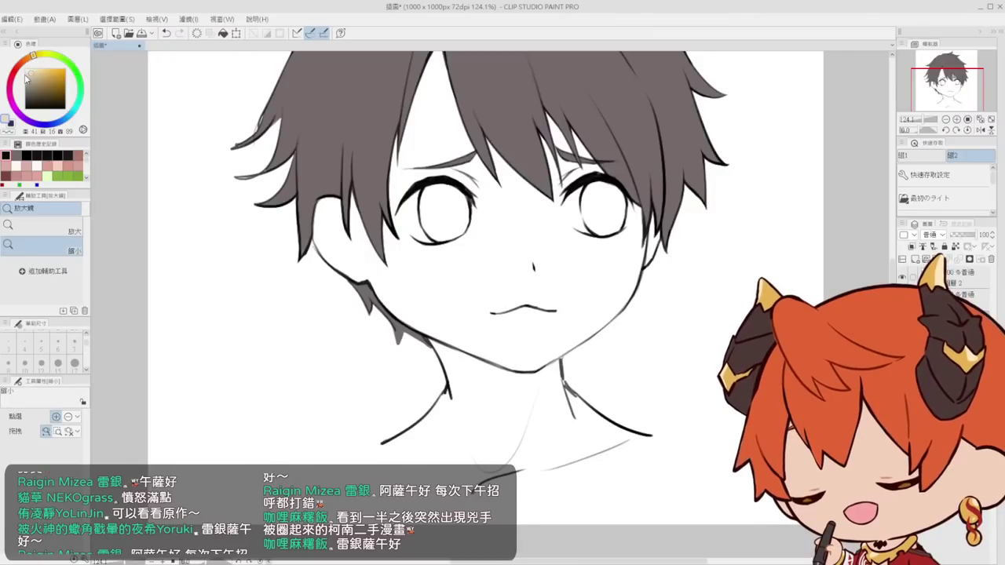
drag(450, 386, 431, 403)
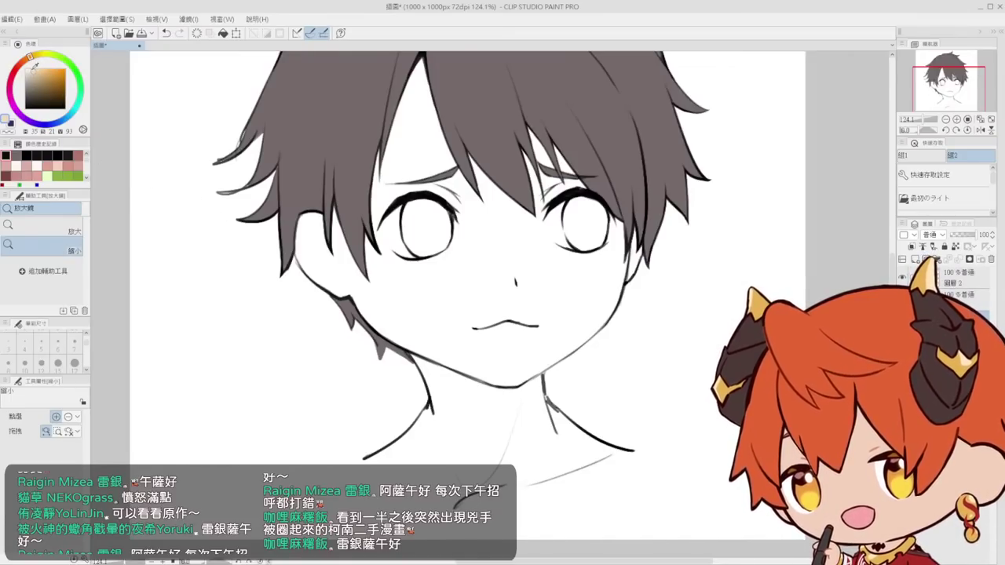
drag(488, 284, 450, 235)
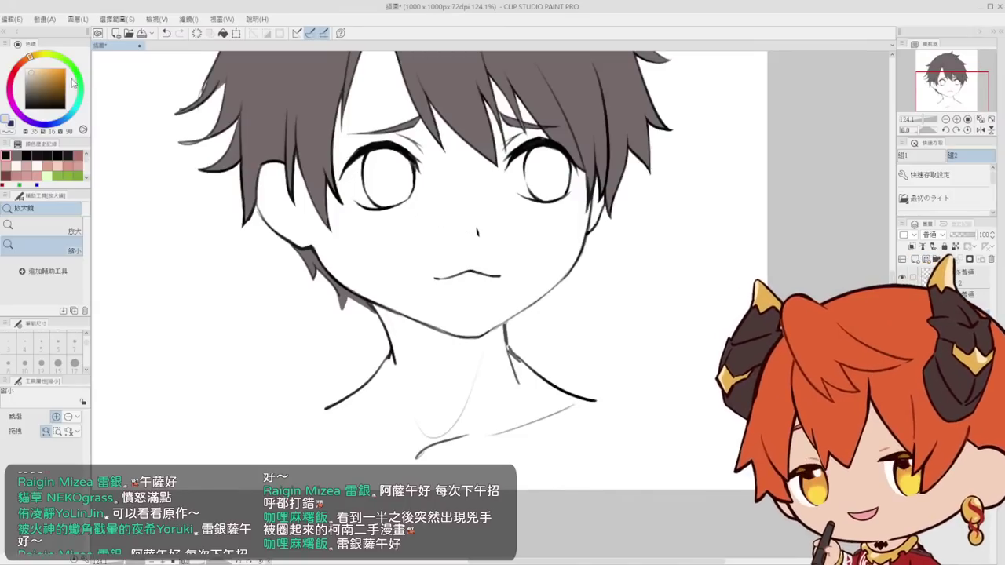
drag(454, 273, 442, 261)
click(424, 289)
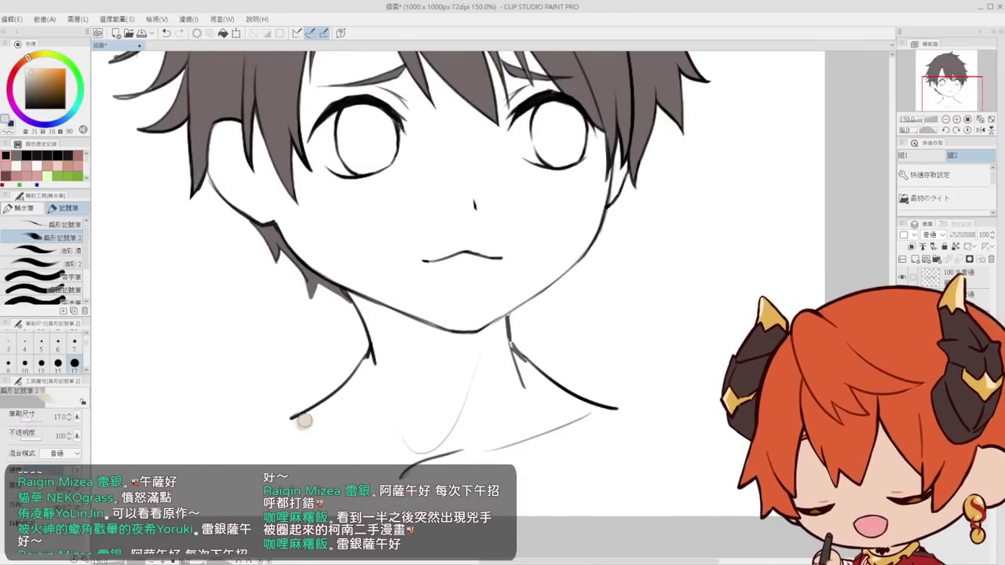
Close the open lower neck edge with a beige stroke along the collarbones, and fill the neck and face with beige
mouse_move(304, 420)
mouse_down()
mouse_move(353, 455)
mouse_move(401, 470)
mouse_move(604, 417)
mouse_up()
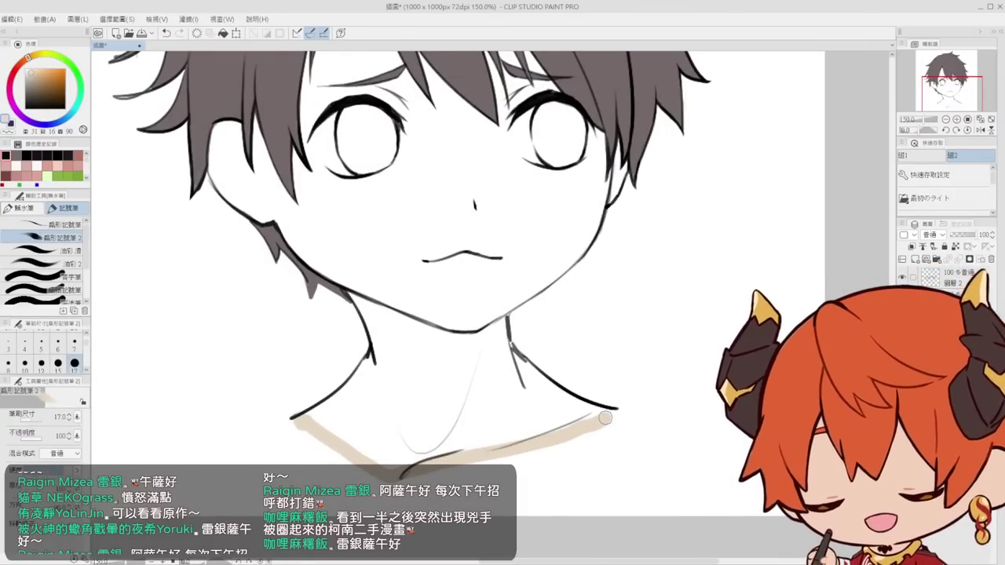
click(493, 378)
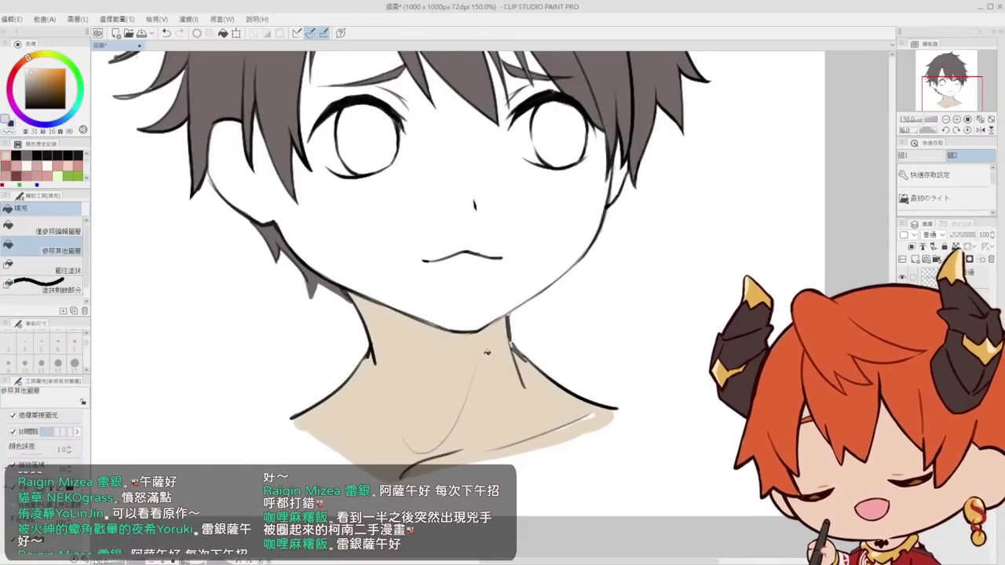
click(477, 285)
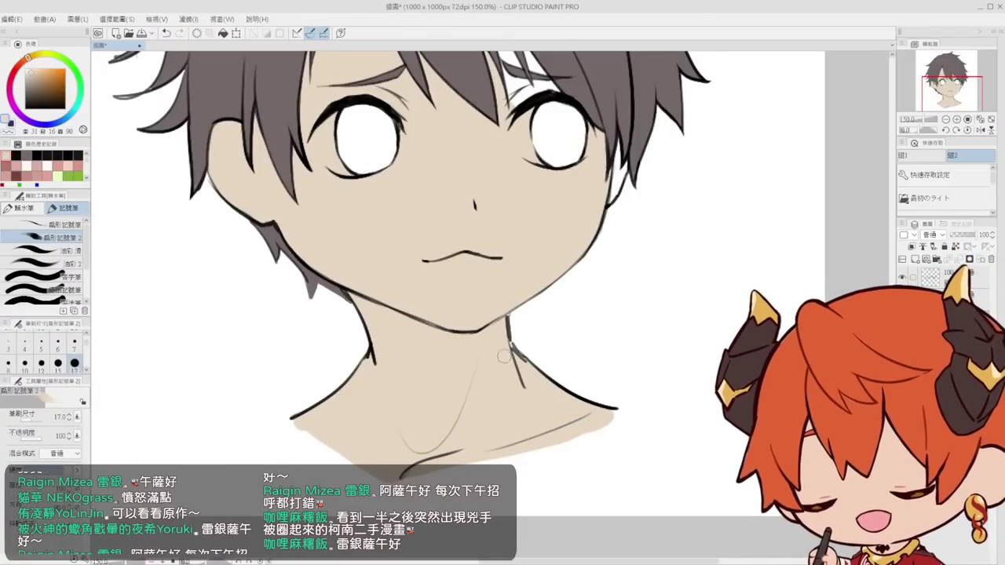
Paint beige over both eyes and the white gap at the ear on the right side of the face
drag(469, 276, 481, 383)
mouse_move(516, 215)
mouse_down()
mouse_move(540, 271)
mouse_move(533, 179)
mouse_move(545, 155)
mouse_move(580, 283)
mouse_move(599, 207)
mouse_up()
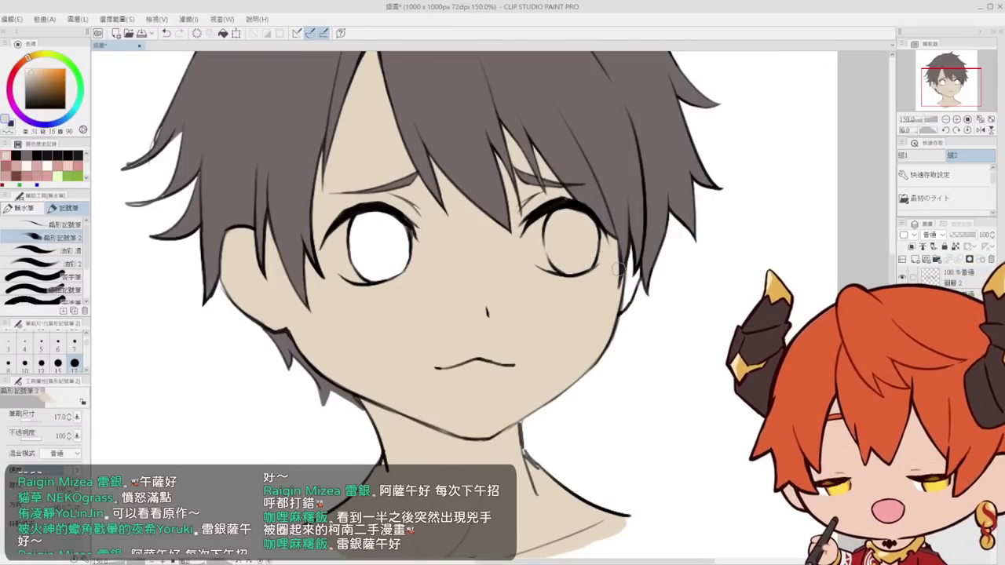
mouse_move(619, 269)
mouse_down()
mouse_move(631, 259)
mouse_move(628, 286)
mouse_up()
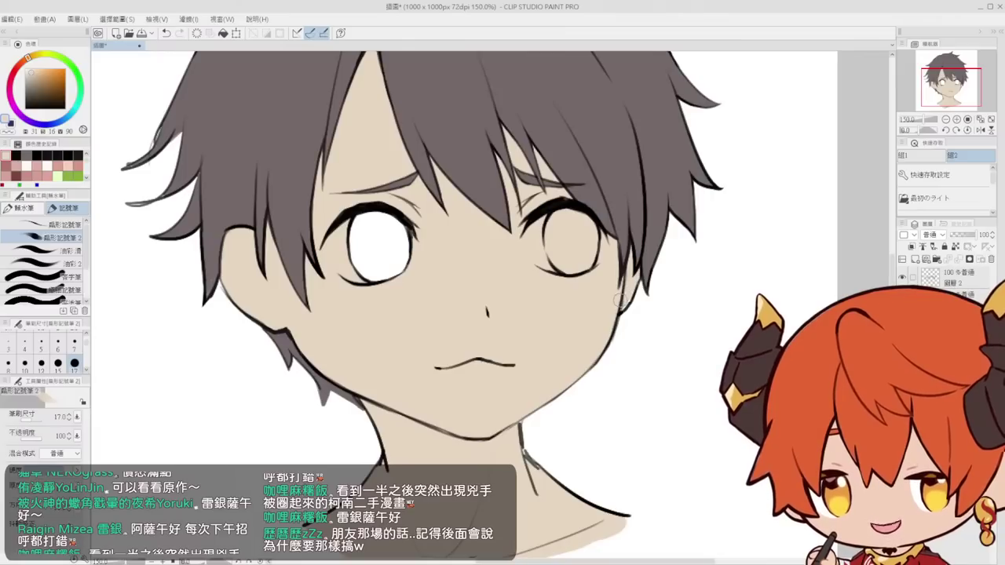
mouse_move(407, 227)
mouse_down()
mouse_move(404, 255)
mouse_move(392, 212)
mouse_move(384, 274)
mouse_move(345, 208)
mouse_up()
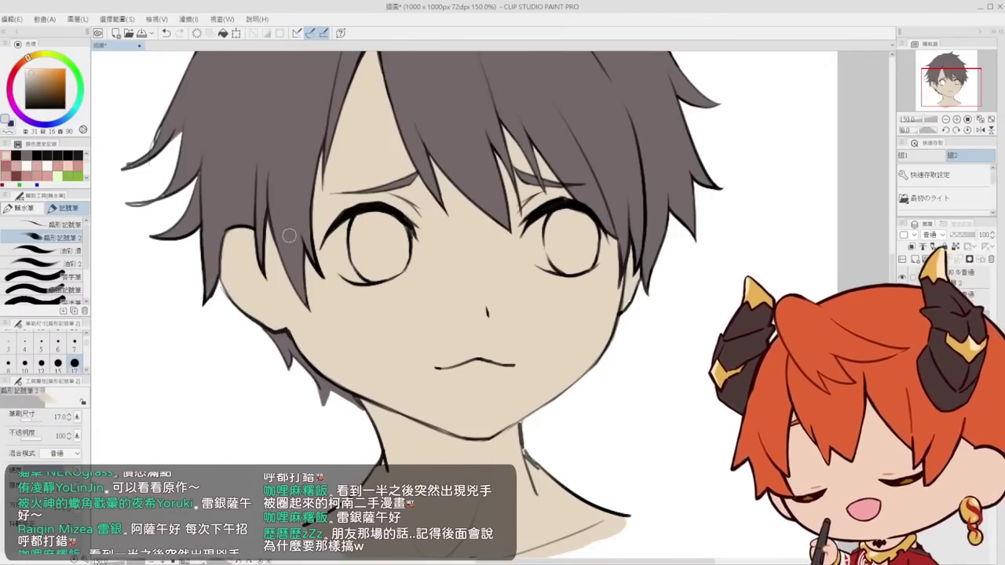
Shift the beige skin colour of the face and neck to a pinker tone
key(ctrl+space)
mouse_move(396, 254)
mouse_down()
mouse_move(349, 255)
mouse_move(416, 249)
mouse_up()
click(415, 249)
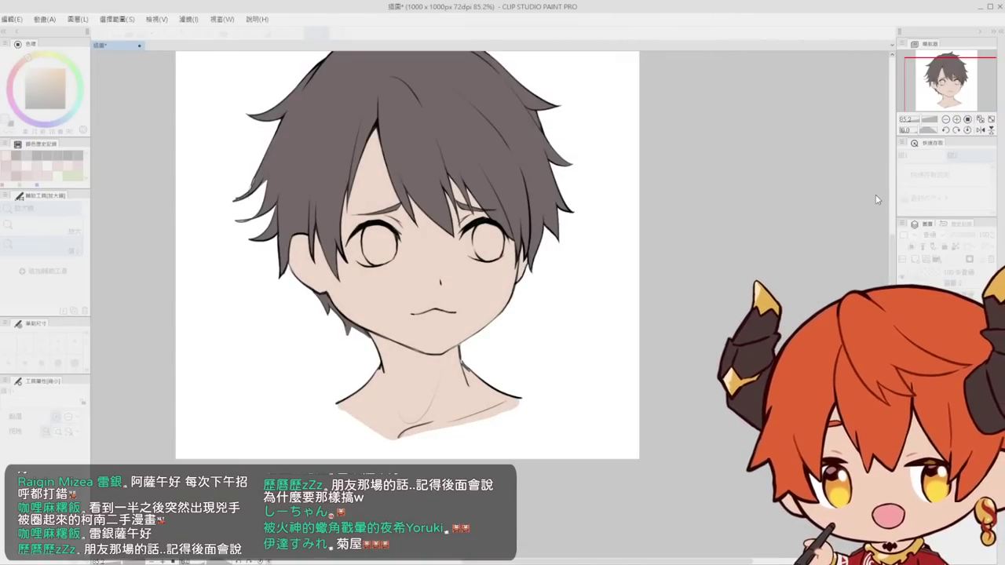
drag(957, 123, 954, 122)
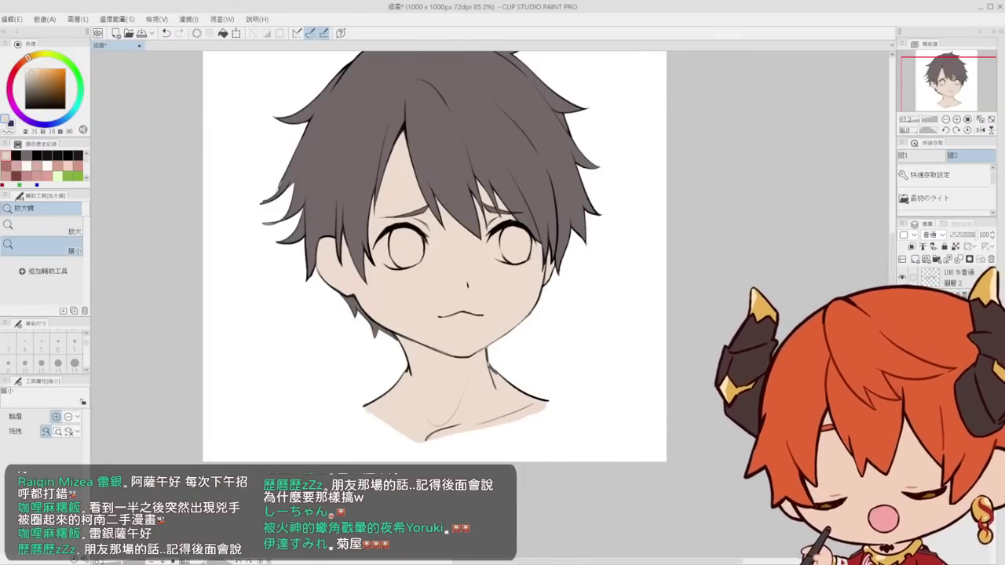
Sample the skin colour, shift it to light grey (25, 7, 86), and paint the left eyeball at brush size 17
click(491, 276)
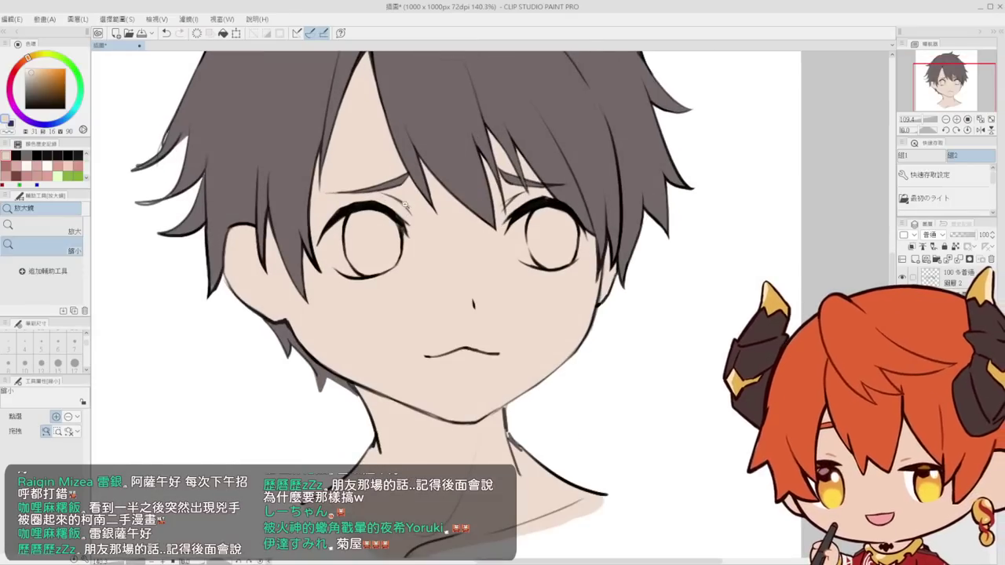
click(446, 253)
alt+click(443, 259)
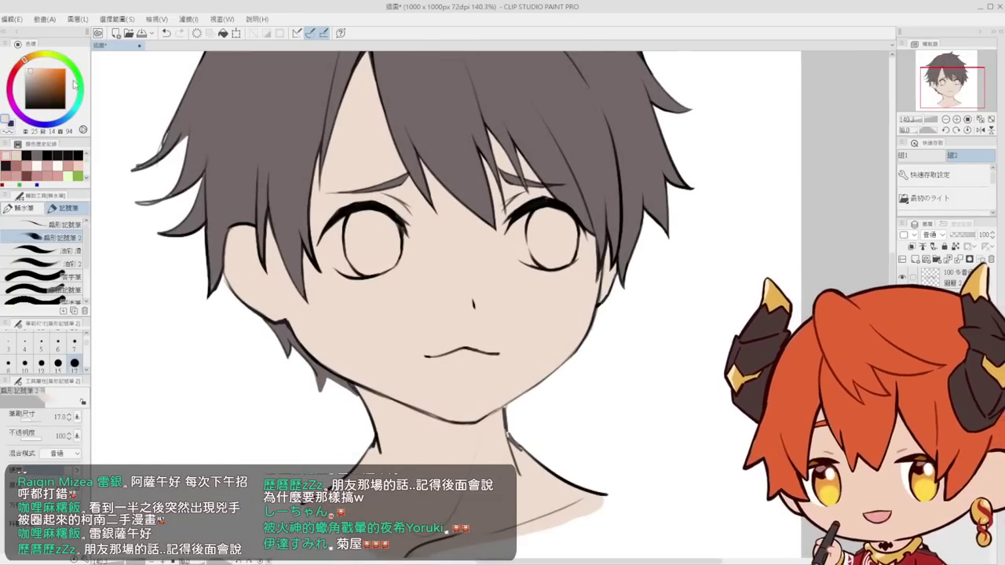
click(339, 259)
mouse_move(334, 260)
mouse_down()
mouse_move(332, 230)
mouse_move(350, 193)
mouse_move(359, 191)
mouse_move(352, 240)
mouse_move(365, 196)
mouse_move(389, 230)
mouse_move(385, 186)
mouse_move(406, 192)
mouse_move(421, 226)
mouse_move(421, 259)
mouse_move(383, 275)
mouse_move(376, 266)
mouse_move(404, 236)
mouse_up()
drag(360, 273, 381, 254)
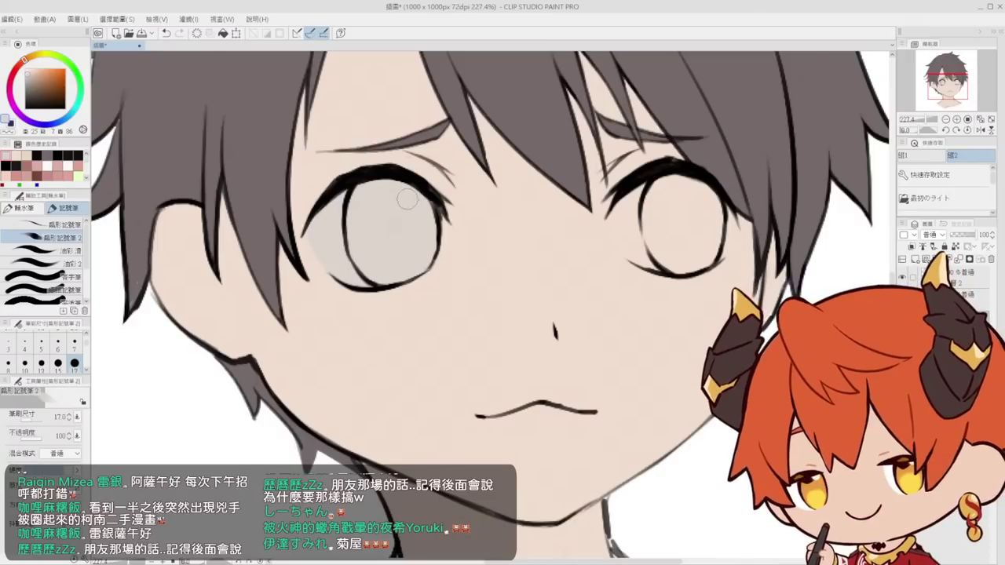
Paint the right eyeball in the same light grey and even out the eye's edges
mouse_move(635, 196)
mouse_down()
mouse_move(625, 211)
mouse_move(637, 250)
mouse_move(663, 263)
mouse_move(632, 210)
mouse_up()
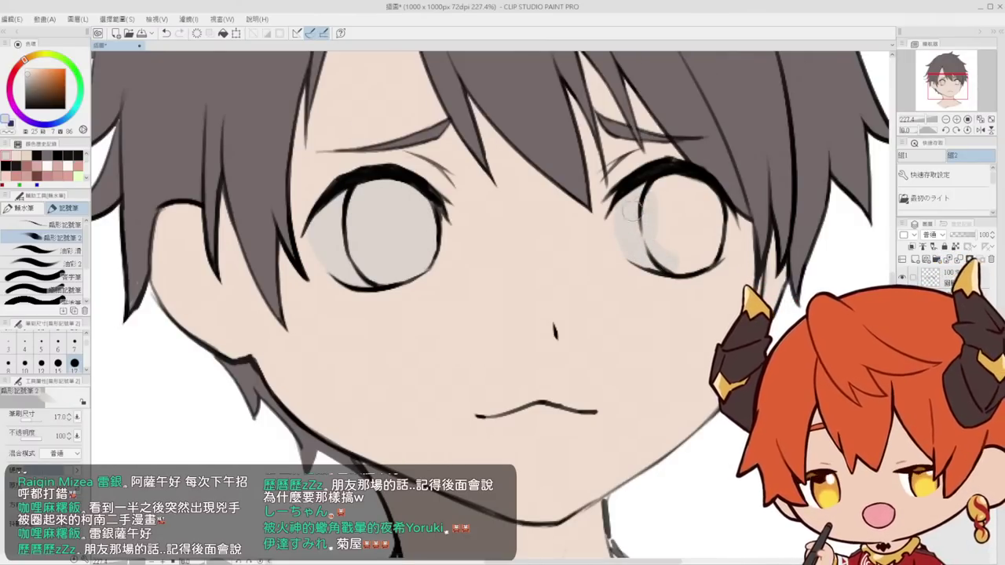
mouse_move(639, 253)
mouse_down()
mouse_move(653, 182)
mouse_move(702, 212)
mouse_move(708, 202)
mouse_move(714, 236)
mouse_move(667, 226)
mouse_move(677, 261)
mouse_move(682, 250)
mouse_up()
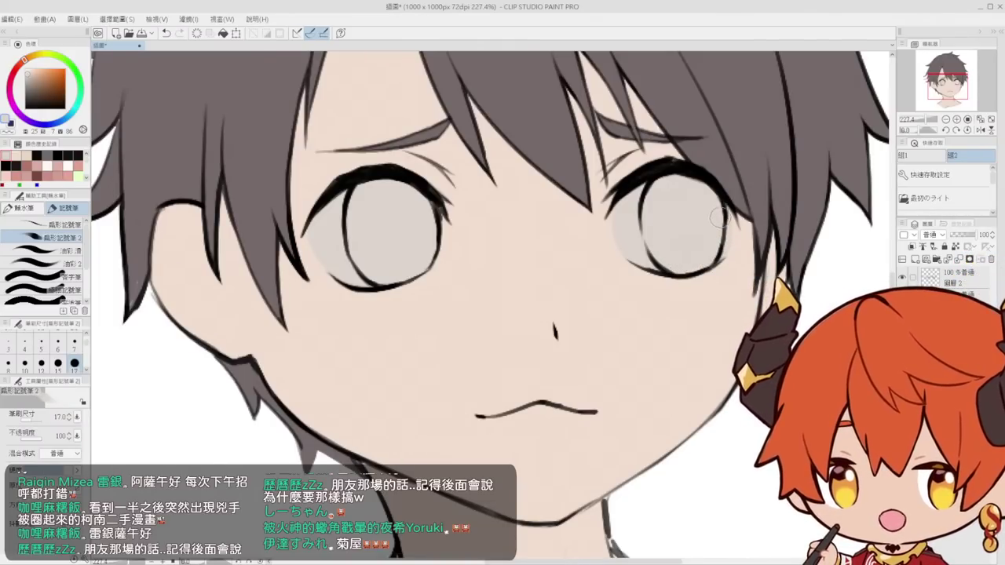
mouse_move(720, 230)
mouse_down()
mouse_move(695, 234)
mouse_move(750, 201)
mouse_up()
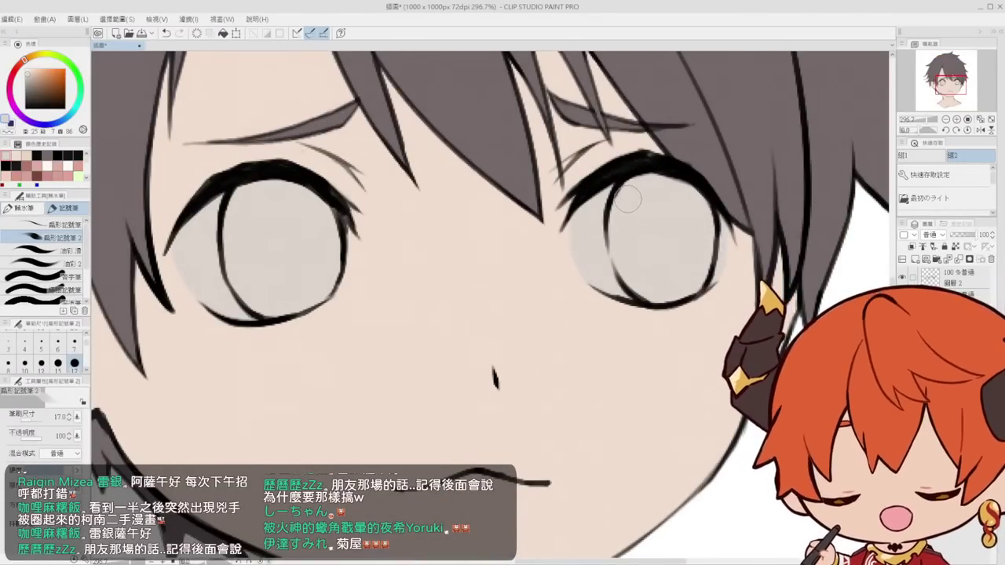
scroll(609, 141, down, 5)
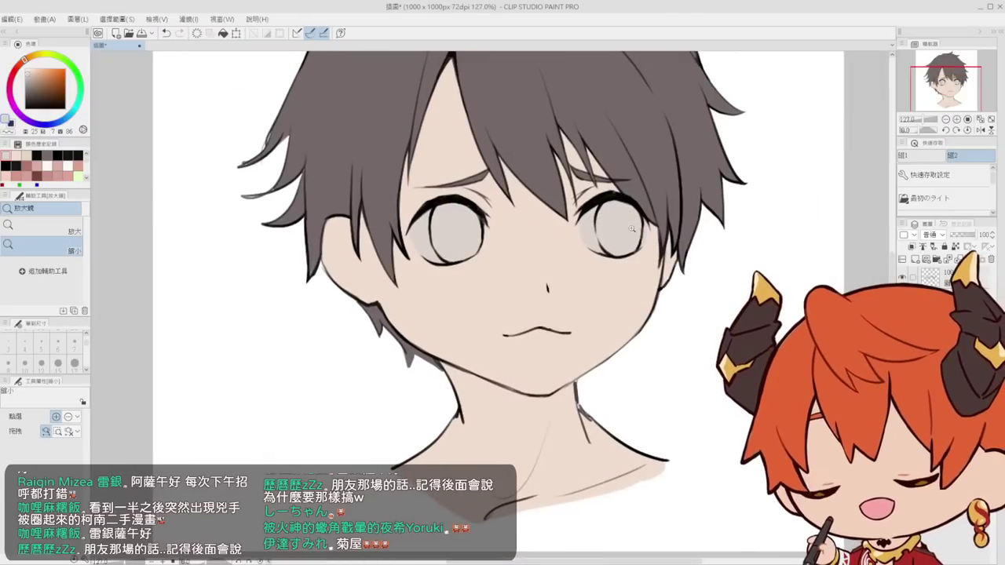
scroll(640, 217, up, 7)
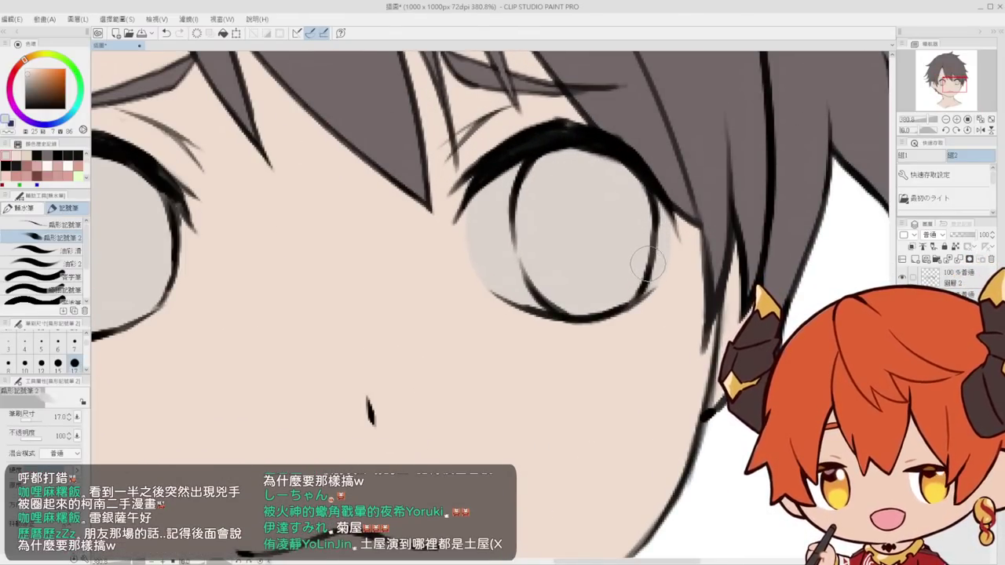
drag(619, 228, 636, 259)
drag(336, 226, 446, 244)
Choose a muted blue (227, 28, 53) and fill both irises with it
scroll(461, 257, down, 4)
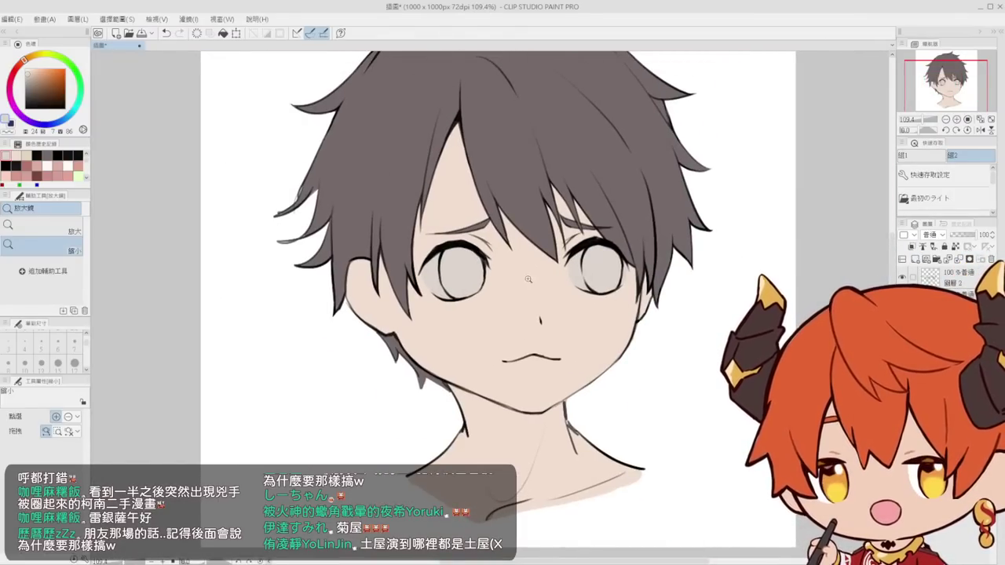
scroll(528, 279, up, 2)
click(66, 155)
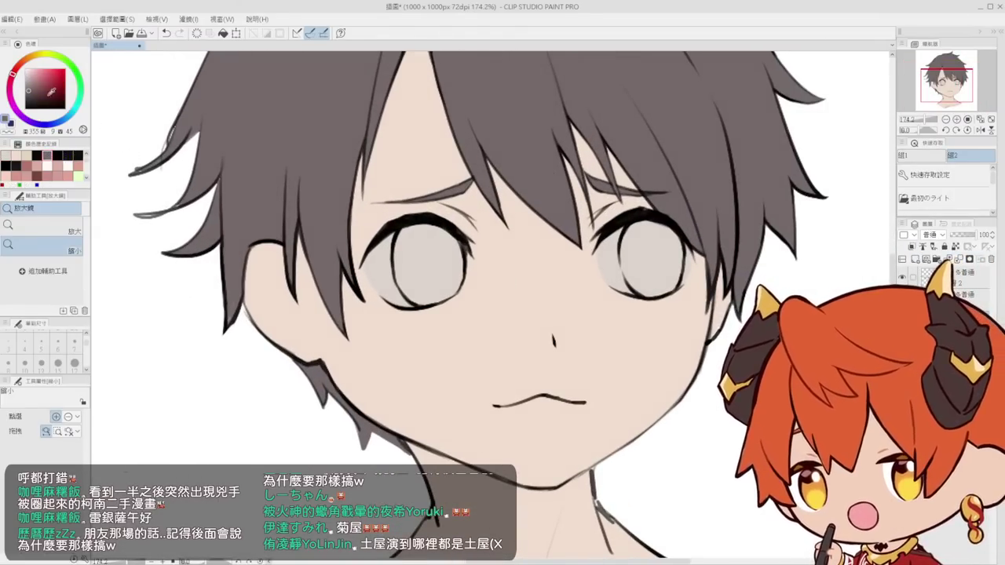
click(53, 123)
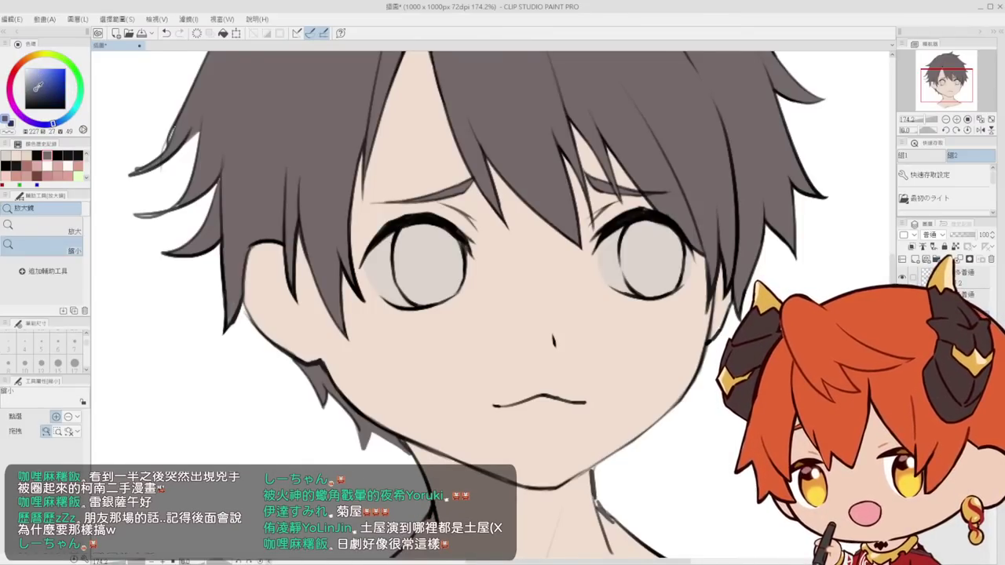
key(g)
click(448, 284)
click(646, 242)
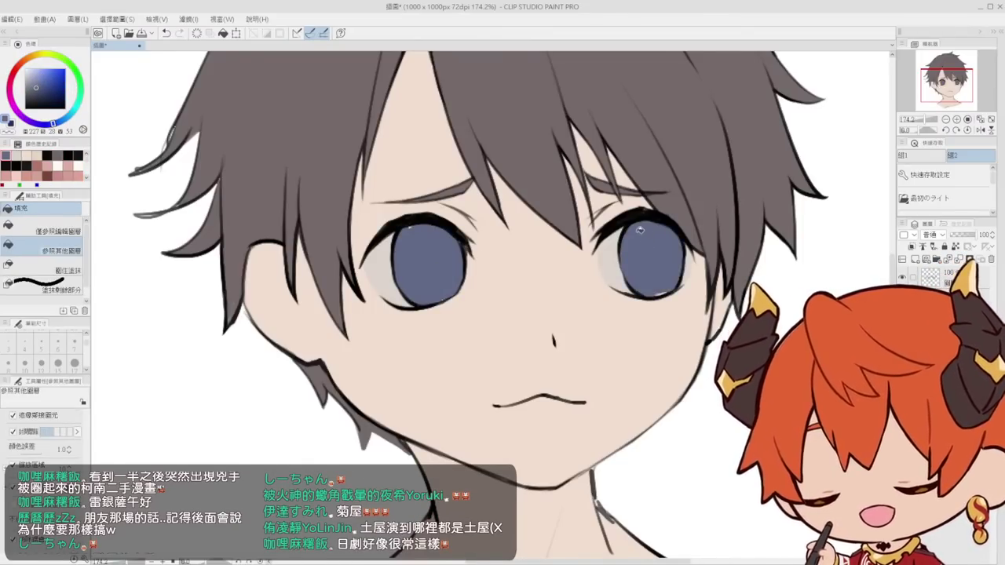
Paint over the unfilled gaps at the iris edges with the size 17 marker and add a new layer
key(slash)
key(p)
mouse_move(394, 227)
mouse_down()
mouse_move(426, 234)
mouse_move(387, 199)
mouse_up()
key(space)
mouse_move(437, 319)
mouse_down()
mouse_move(430, 327)
mouse_move(436, 291)
mouse_move(414, 291)
mouse_up()
key(slash)
scroll(622, 285, up, 4)
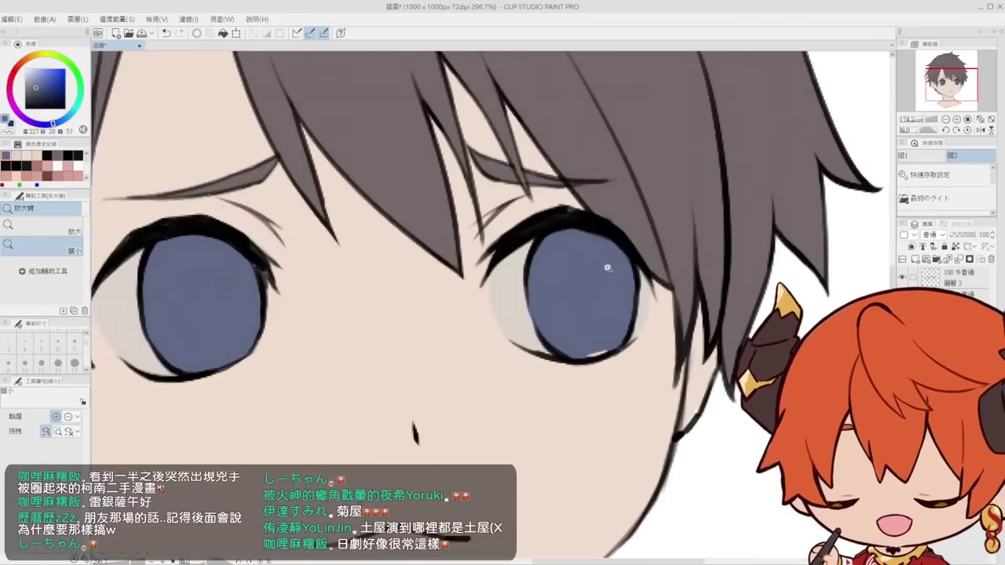
key(p)
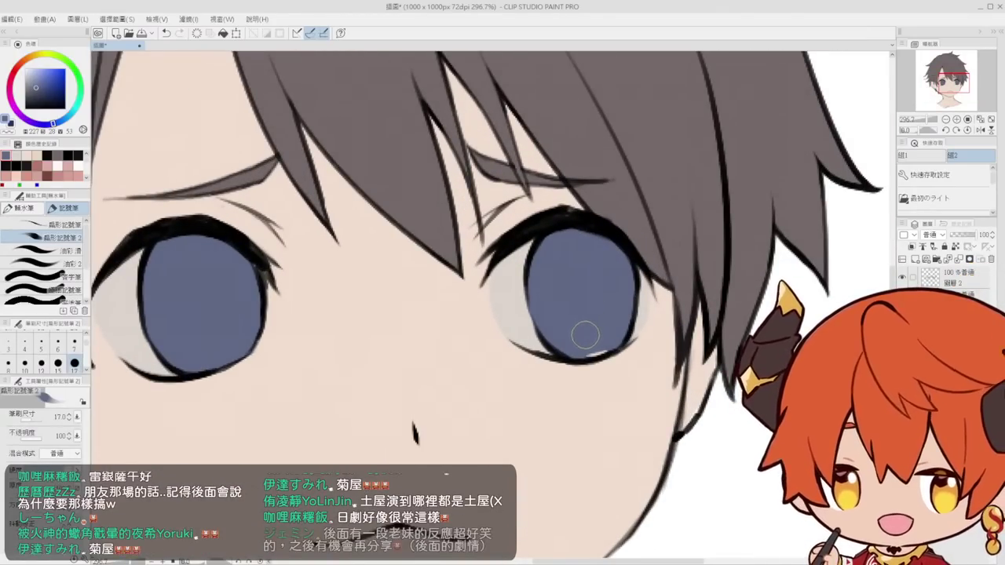
mouse_move(606, 325)
mouse_down()
mouse_move(577, 228)
mouse_move(584, 267)
mouse_move(585, 251)
mouse_move(570, 249)
mouse_move(562, 270)
mouse_move(539, 273)
mouse_move(548, 240)
mouse_move(590, 248)
mouse_move(585, 256)
mouse_up()
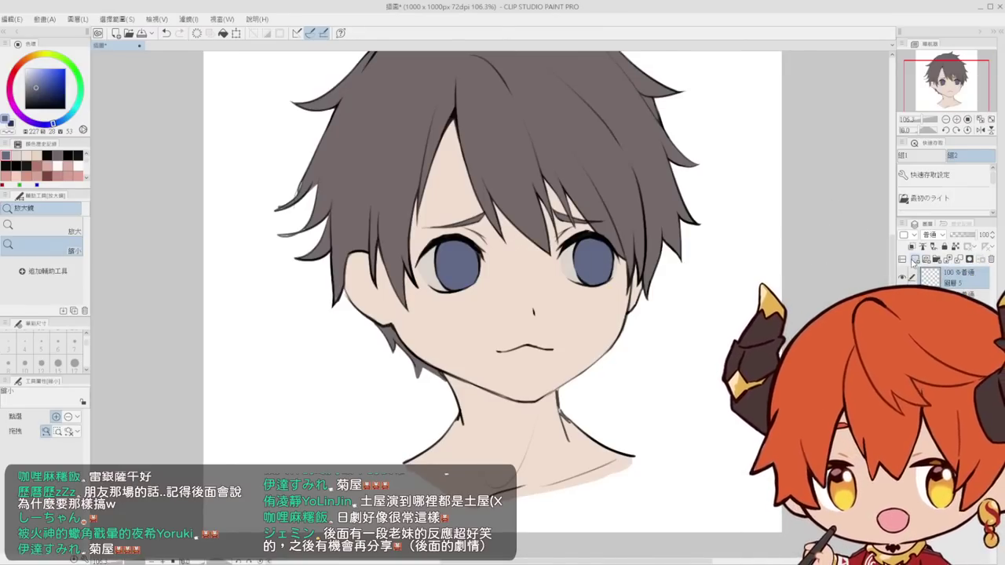
key(p)
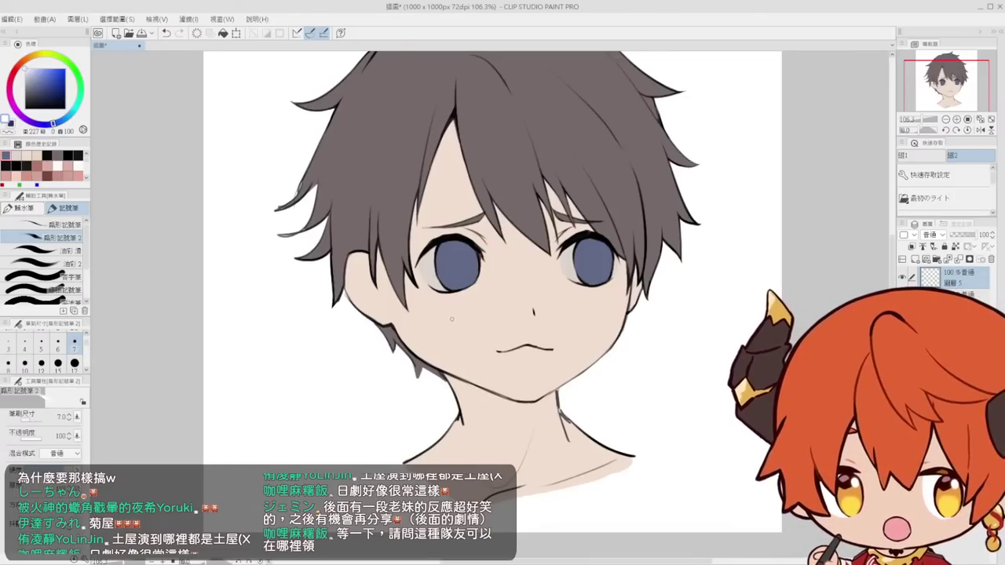
scroll(441, 276, up, 5)
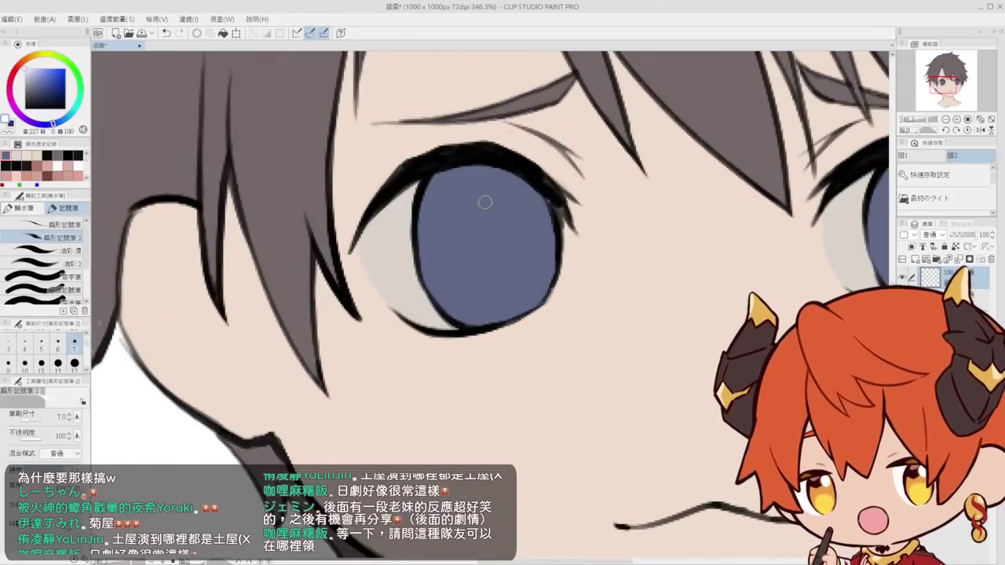
key(slash)
drag(457, 298, 361, 299)
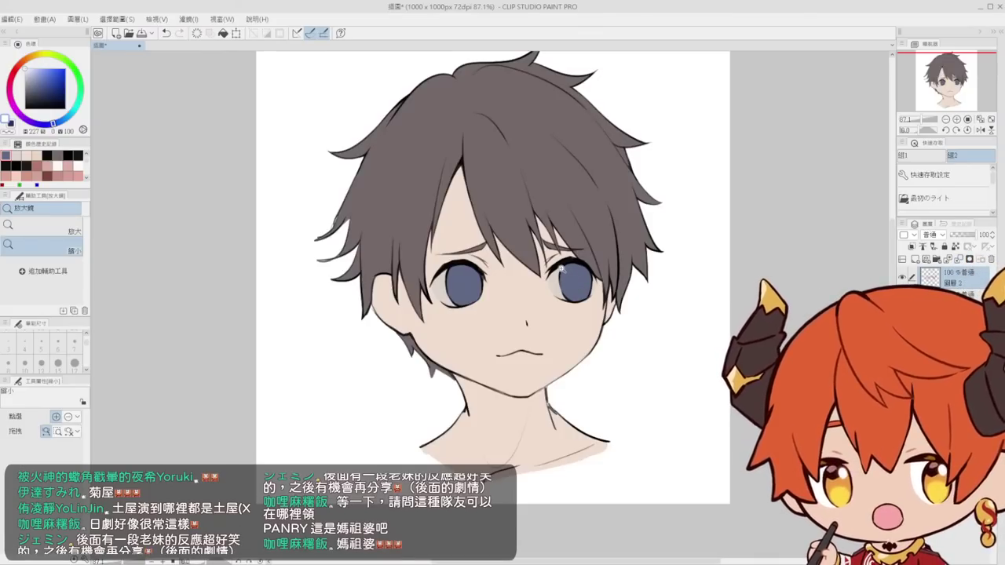
scroll(559, 267, down, 2)
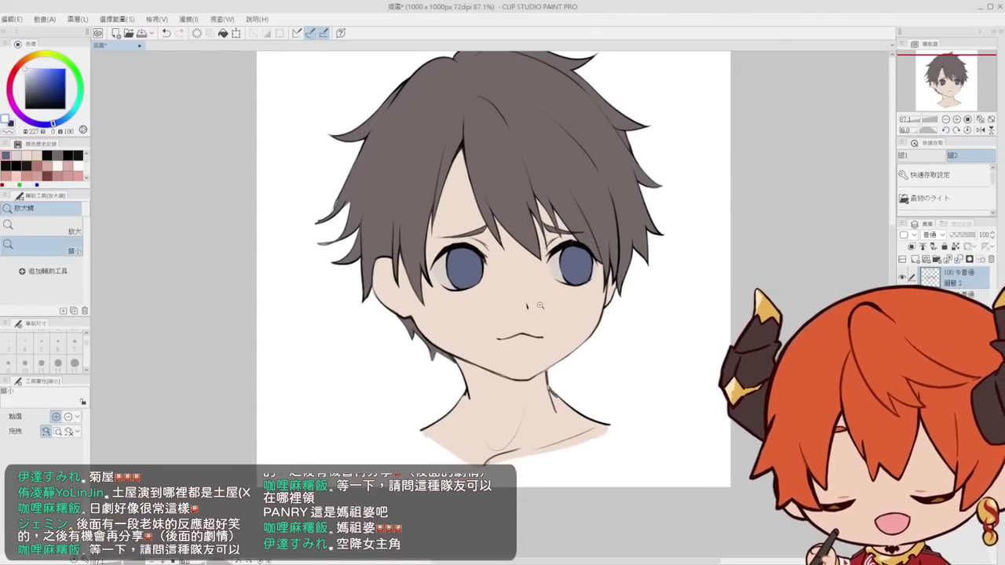
Redraw the left neck contour further inward in black at brush size 4 and erase the old neck line
drag(522, 367, 534, 314)
mouse_move(451, 341)
mouse_down()
mouse_move(438, 310)
mouse_move(504, 309)
mouse_up()
drag(62, 92, 25, 109)
key(p)
click(25, 343)
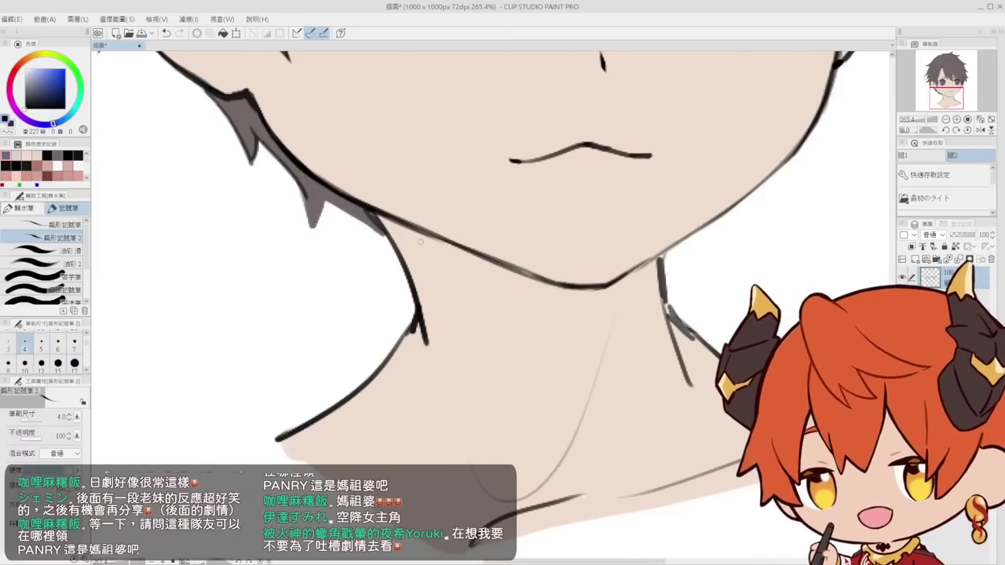
mouse_move(409, 228)
mouse_down()
mouse_move(449, 366)
mouse_move(457, 226)
mouse_up()
key(ctrl+z)
key(e)
mouse_move(350, 206)
mouse_down()
mouse_move(400, 279)
mouse_move(437, 409)
mouse_up()
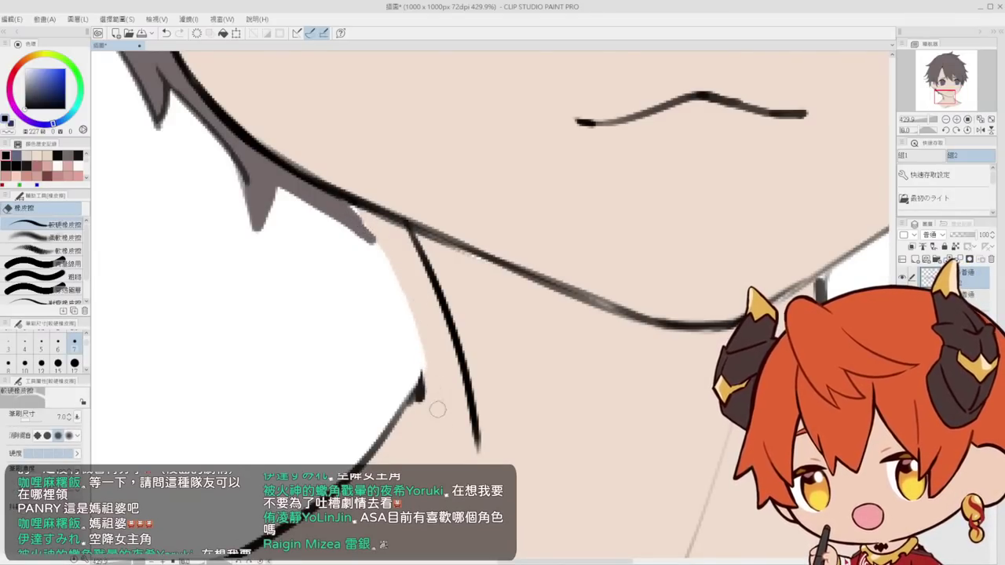
Draw the left shoulder line up to the new neck contour and erase the leftover old line beside it
key(p)
mouse_move(451, 342)
mouse_down()
mouse_move(386, 431)
mouse_move(452, 364)
mouse_move(416, 401)
mouse_move(455, 341)
mouse_move(382, 441)
mouse_up()
key(ctrl+z)
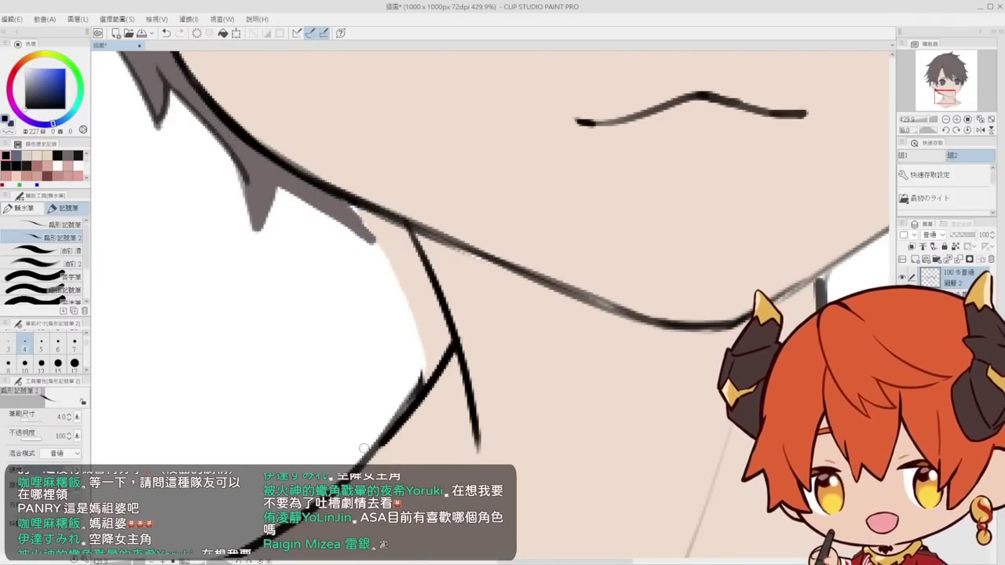
key(e)
drag(415, 381, 376, 427)
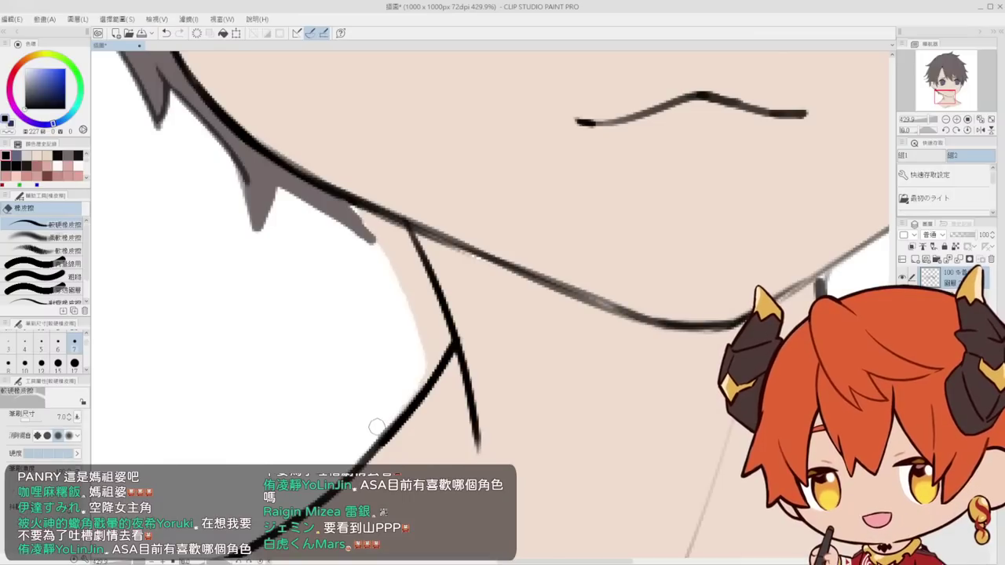
Outline the nape hair in black, adding a small pointed tuft that meets the left neck contour
key(p)
mouse_move(239, 166)
mouse_down()
mouse_move(258, 235)
mouse_move(275, 185)
mouse_up()
mouse_move(274, 185)
mouse_down()
mouse_move(386, 261)
mouse_move(386, 277)
mouse_up()
mouse_move(386, 278)
mouse_down()
mouse_move(389, 236)
mouse_move(440, 285)
mouse_move(389, 270)
mouse_move(393, 258)
mouse_move(415, 283)
mouse_move(420, 277)
mouse_move(407, 305)
mouse_move(430, 331)
mouse_move(427, 292)
mouse_move(439, 320)
mouse_move(430, 349)
mouse_up()
key(e)
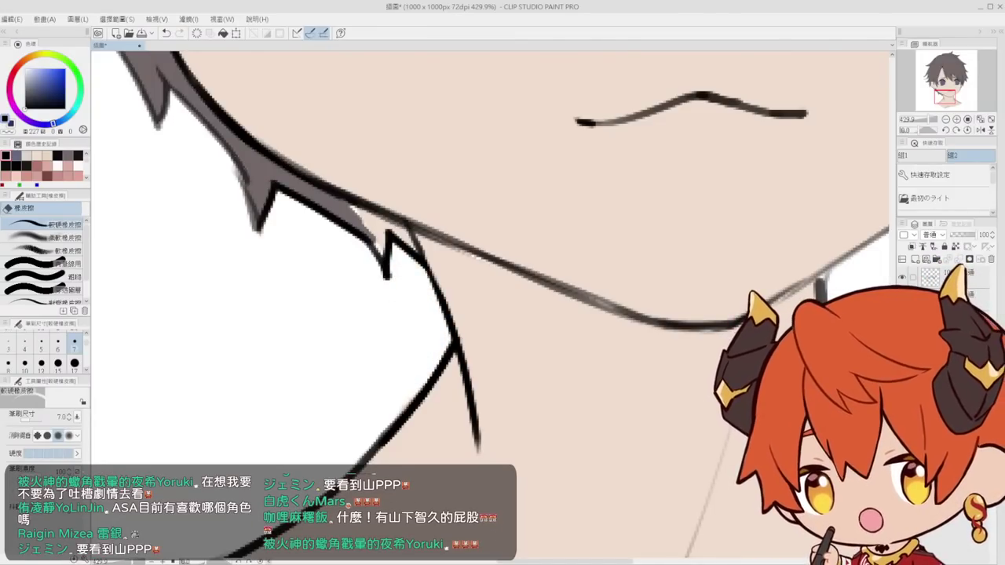
Sample the hair colour and fill the unpainted part of the nape hair up to the neck contour
ctrl+shift+click(256, 171)
alt+click(317, 185)
key(p)
mouse_move(346, 207)
mouse_down()
mouse_move(383, 226)
mouse_move(381, 250)
mouse_move(413, 248)
mouse_up()
key(ctrl+space)
drag(429, 305, 330, 310)
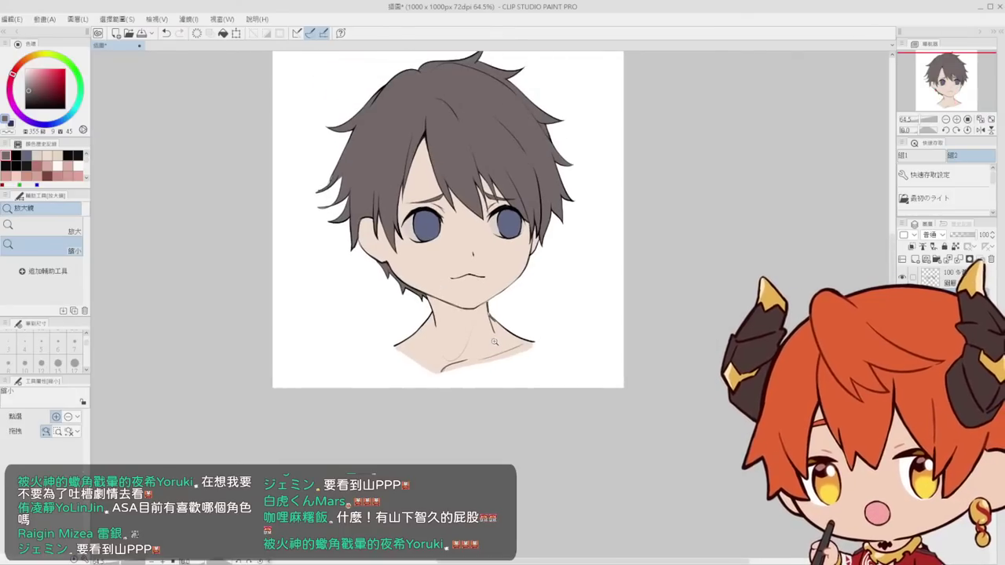
click(494, 341)
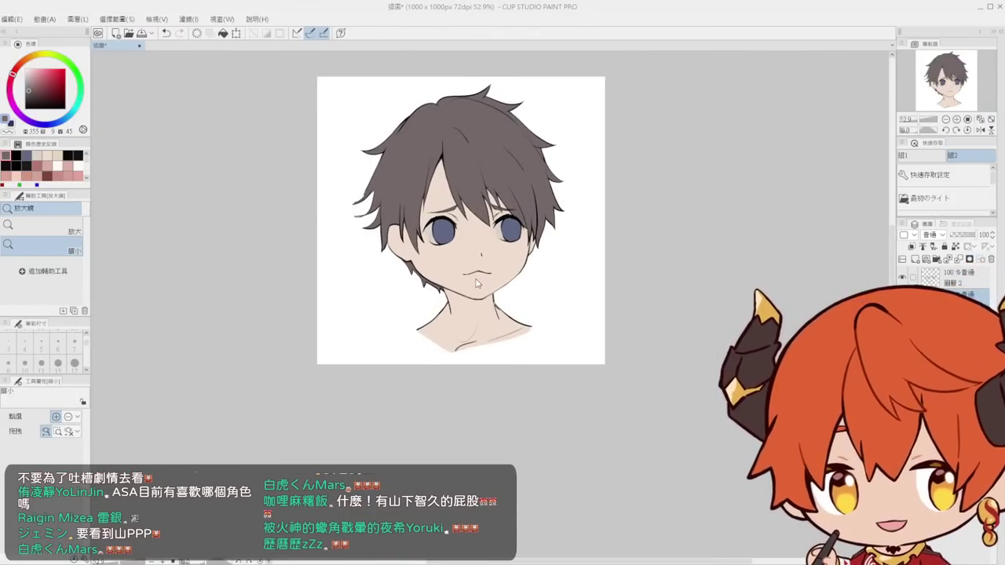
Clean up the stray line along the outer edge of the nape hair with the eraser at size 7
drag(475, 255, 492, 275)
key(space)
drag(492, 274, 407, 265)
alt+click(504, 220)
key(p)
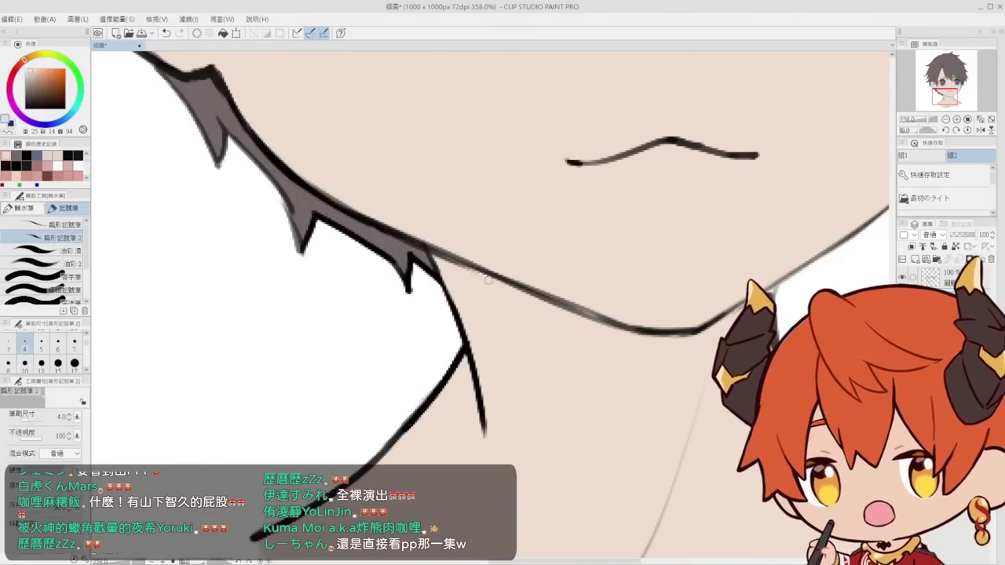
key(slash)
drag(515, 296, 465, 294)
key(e)
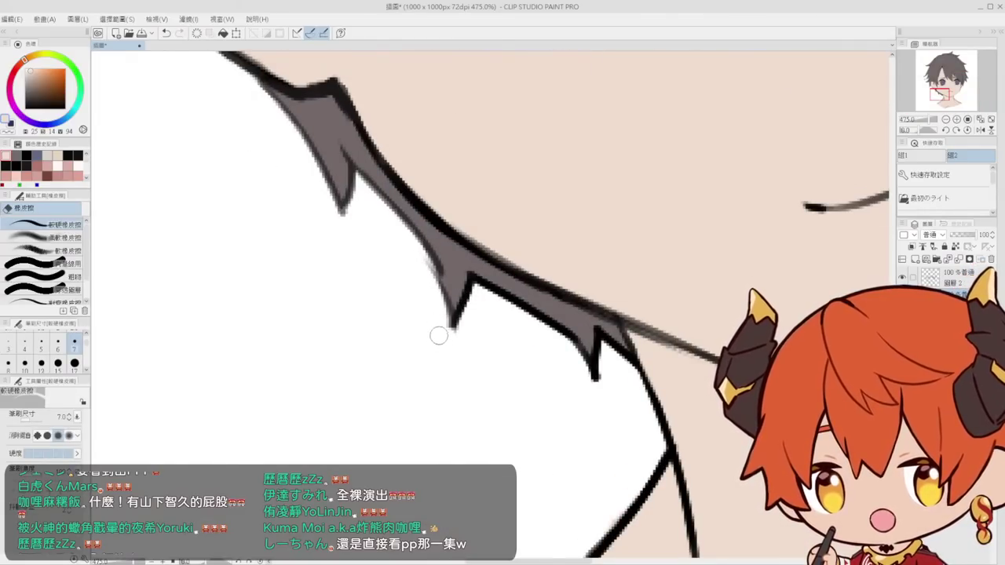
drag(420, 276, 435, 307)
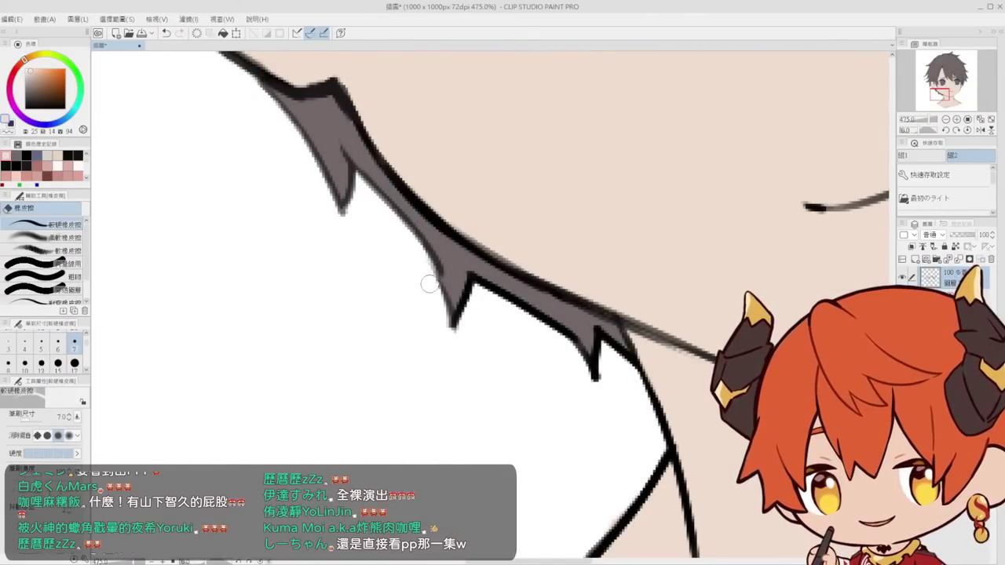
key(slash)
mouse_move(456, 342)
mouse_down()
mouse_move(504, 258)
mouse_move(509, 273)
mouse_move(538, 271)
mouse_up()
click(527, 312)
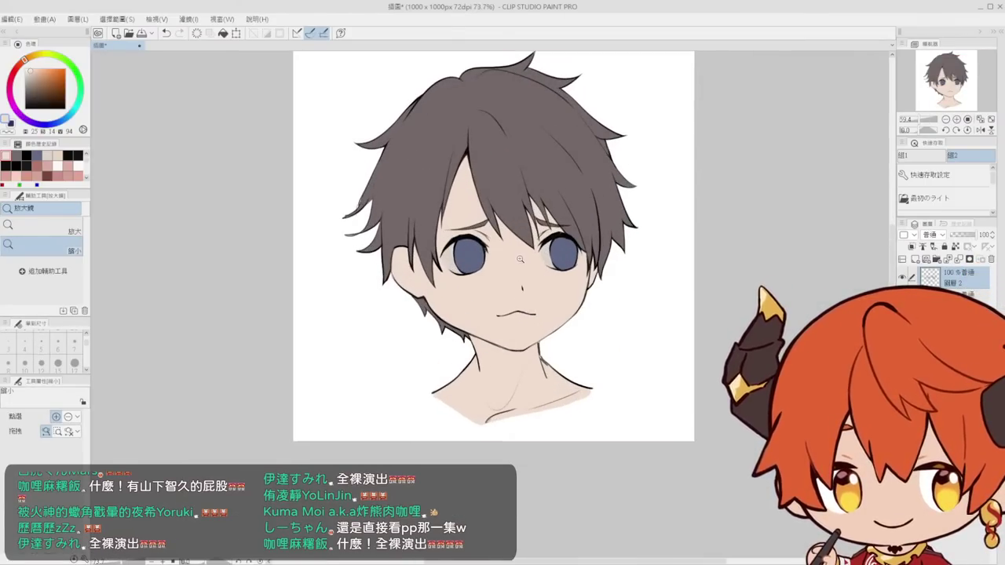
Draw the inner lines of the left ear in black at brush size 4, from the upper fold down to the lobe
click(517, 299)
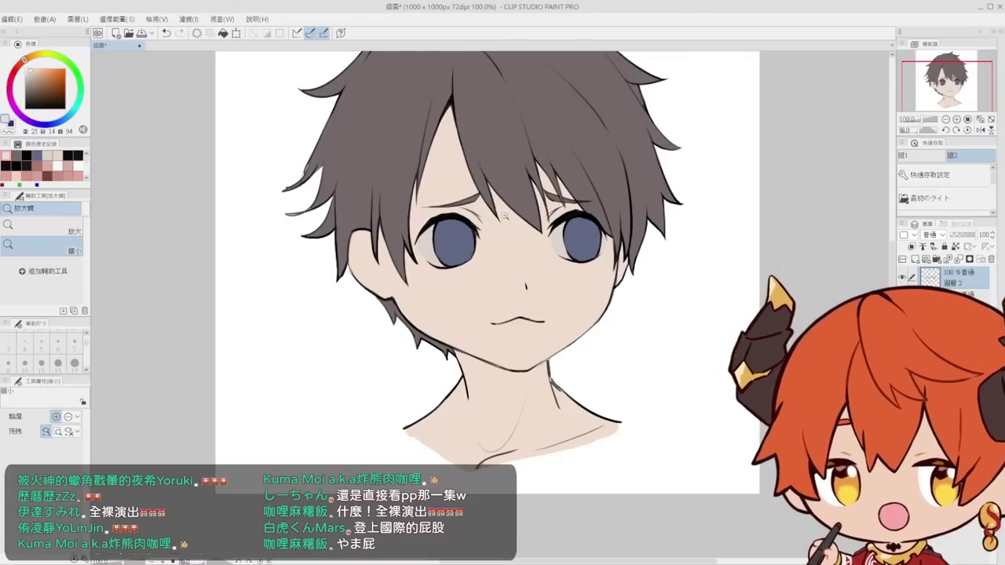
click(452, 244)
alt+click(475, 216)
drag(339, 234, 361, 213)
drag(379, 270, 386, 281)
drag(384, 279, 380, 322)
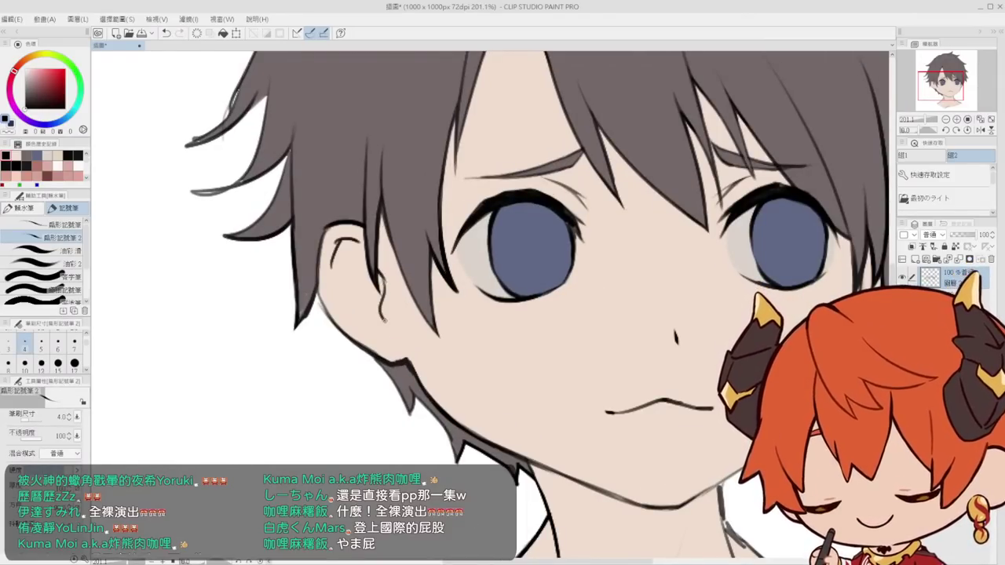
key(ctrl+z)
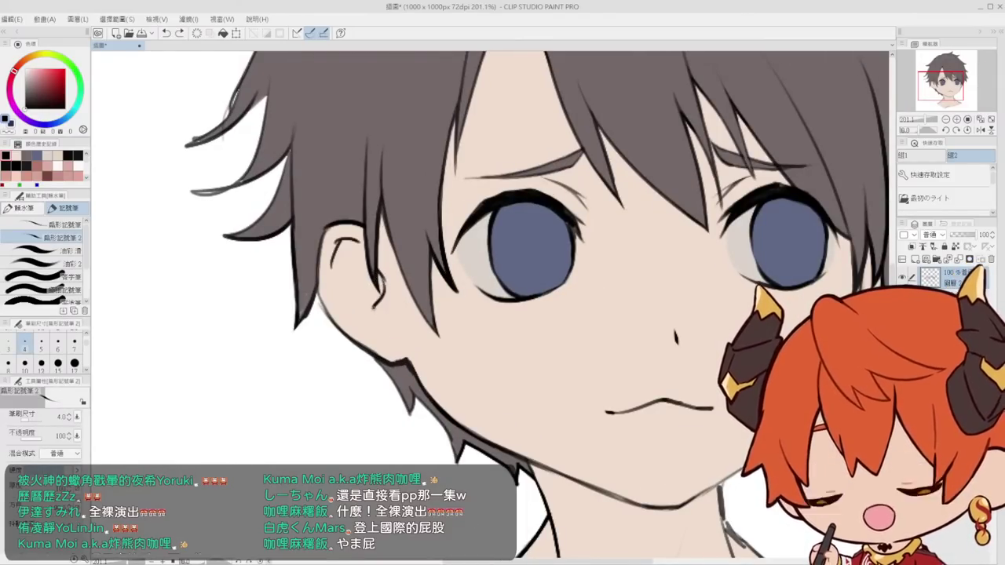
drag(403, 336, 363, 322)
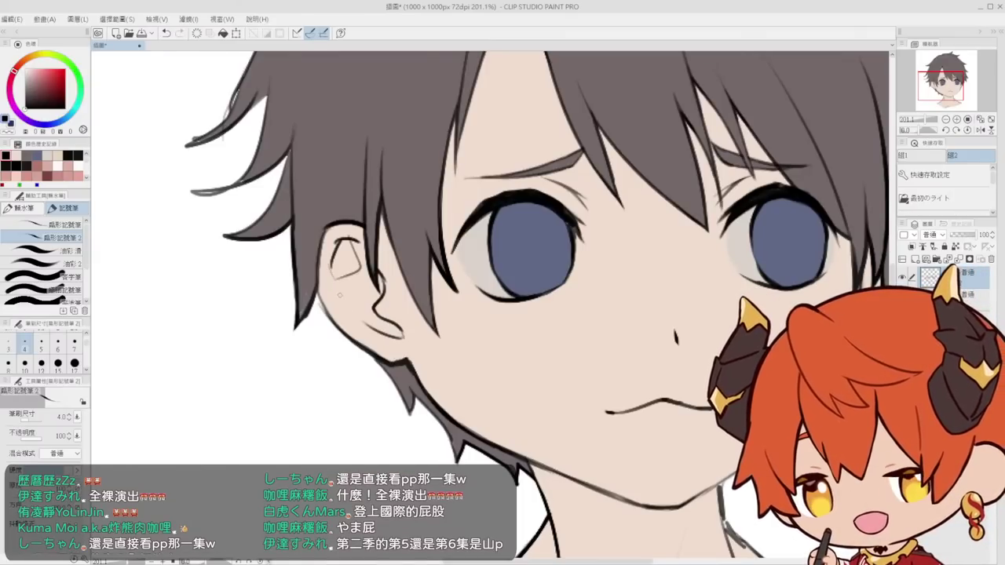
drag(364, 284, 378, 300)
drag(396, 234, 345, 235)
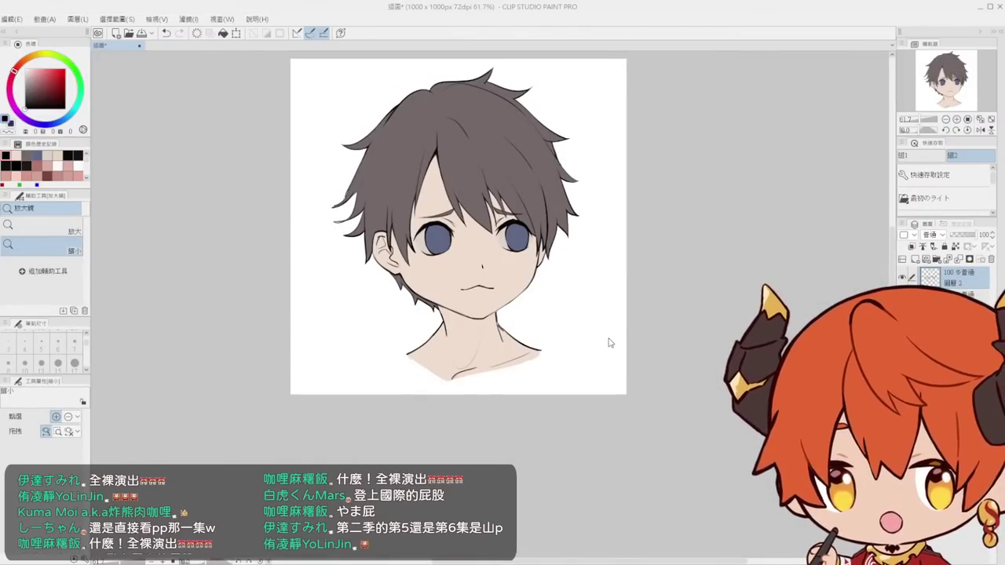
Paint the whites of both eyes pure white with a large brush
mouse_move(480, 257)
mouse_down()
mouse_move(494, 253)
mouse_move(495, 262)
mouse_up()
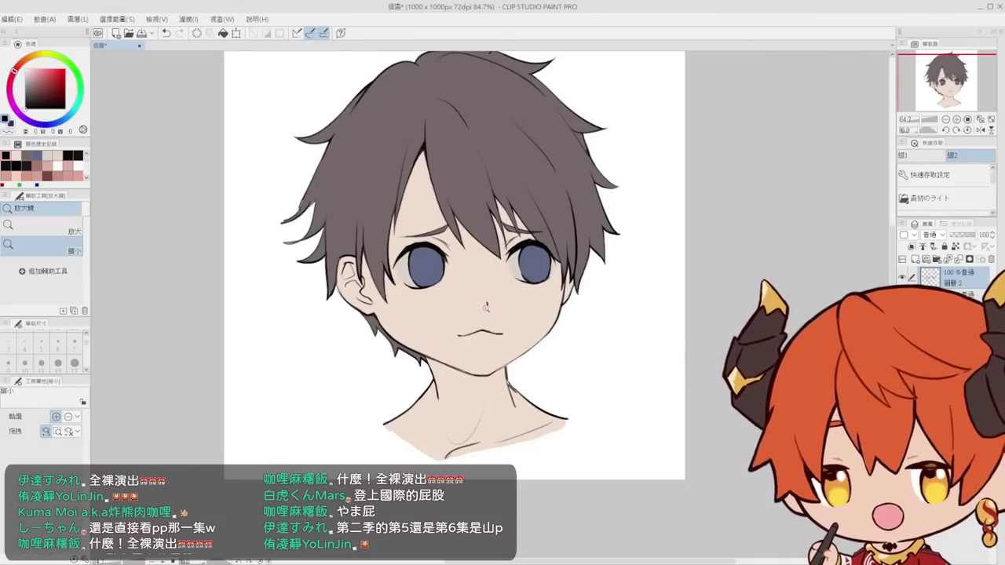
scroll(481, 272, up, 3)
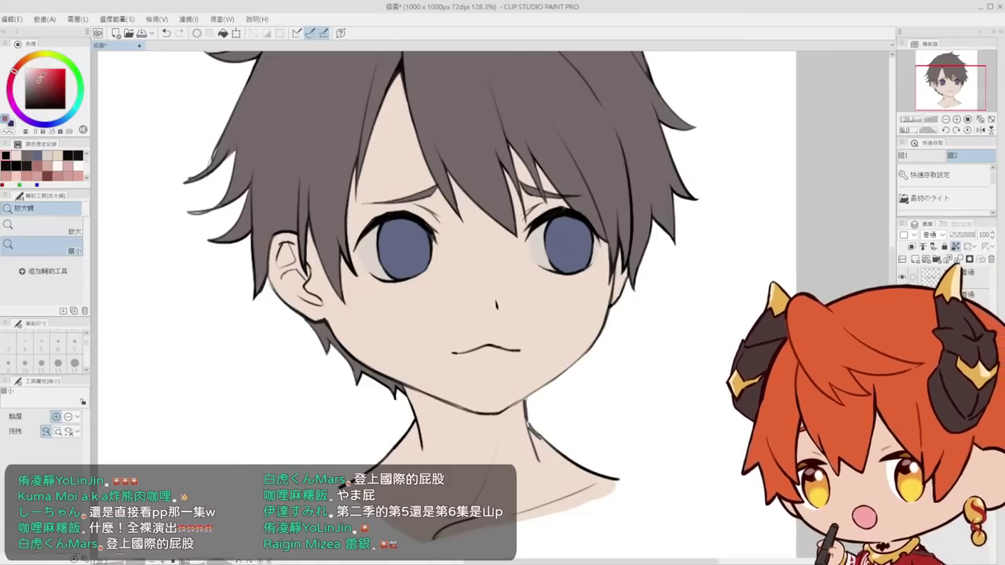
key(p)
click(87, 370)
click(74, 364)
mouse_move(424, 281)
mouse_down()
mouse_move(370, 244)
mouse_move(353, 249)
mouse_up()
drag(590, 241, 539, 272)
key(ctrl+z)
key(ctrl+y)
key(ctrl+space)
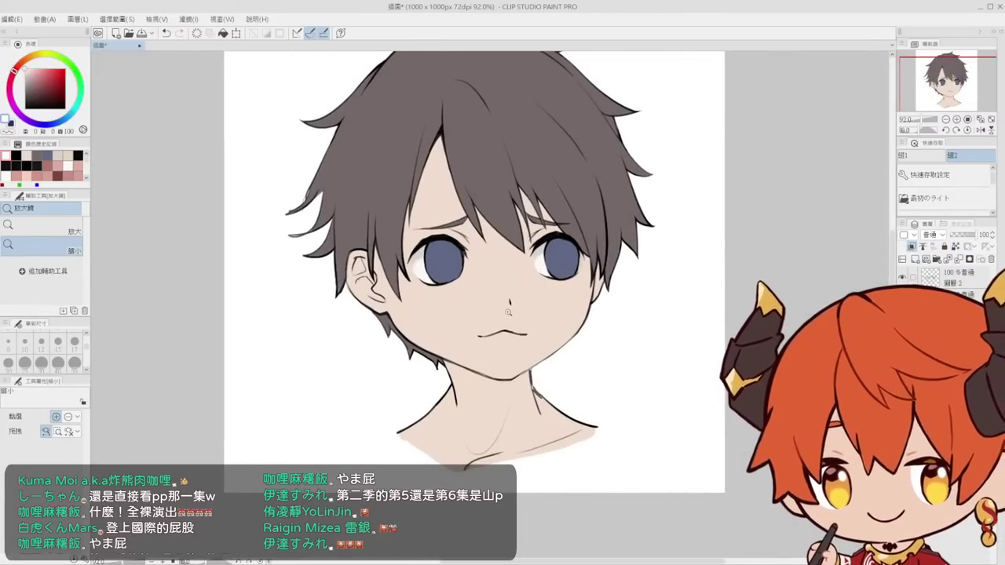
Paint a shadow across the neck under the chin at brush size 50 in a darker, redder skin tone (hue 18, saturation 27, value 84)
alt+click(508, 312)
click(34, 74)
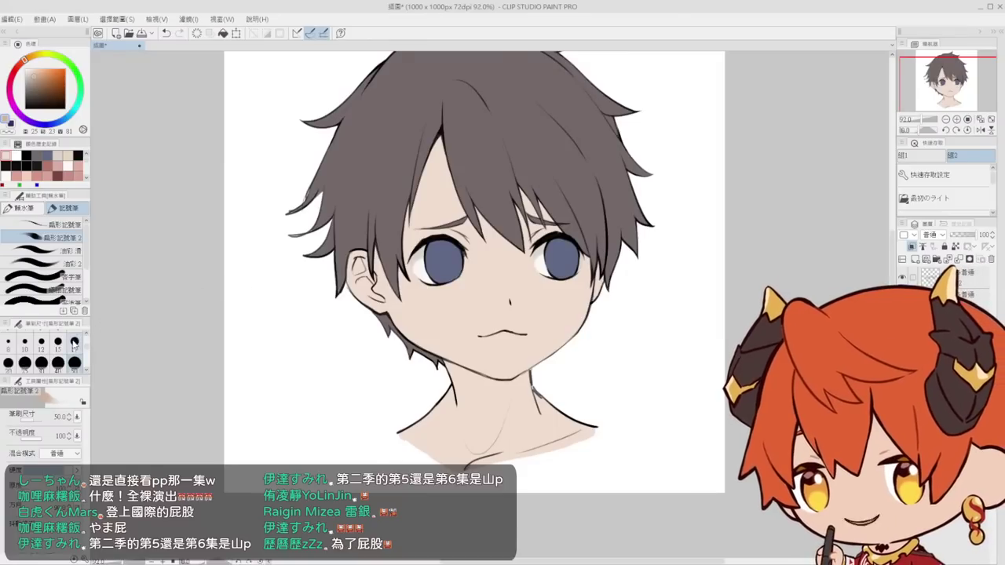
click(74, 341)
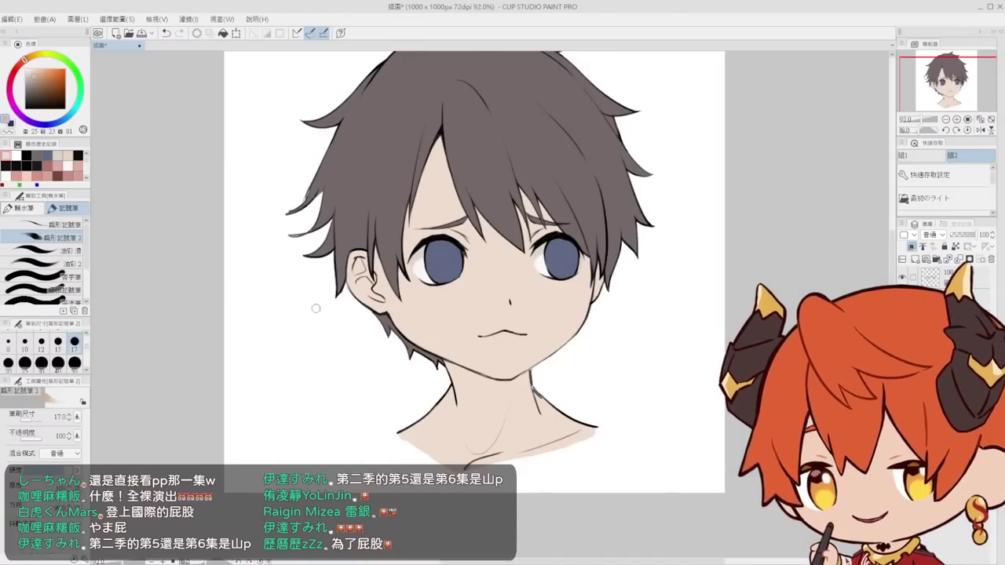
click(79, 364)
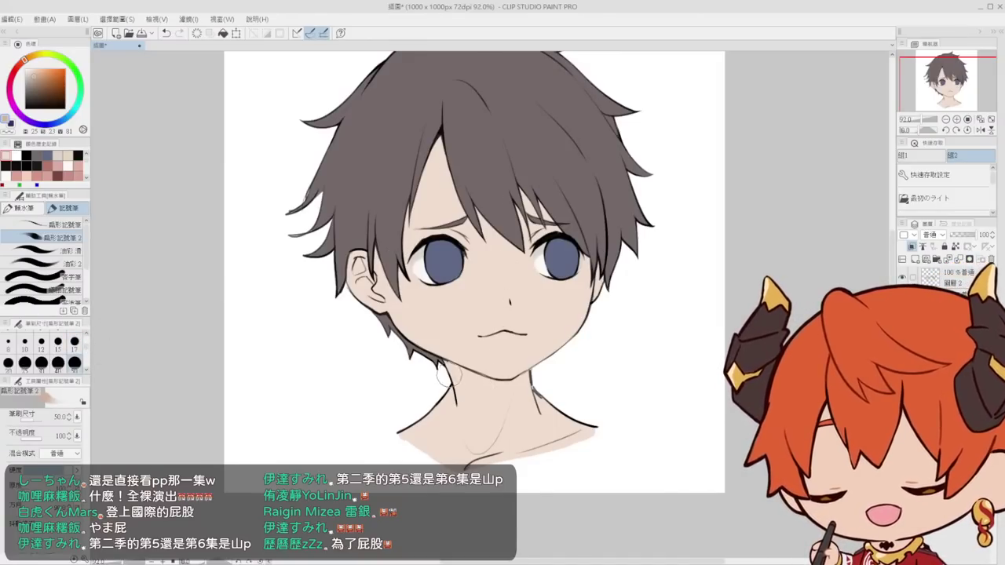
drag(448, 383, 561, 406)
key(ctrl+z)
click(22, 62)
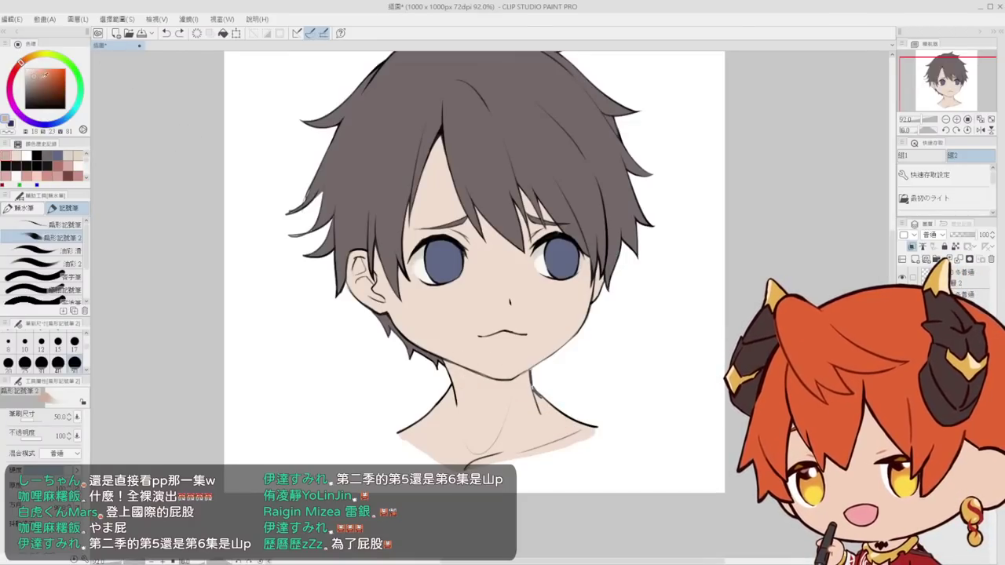
mouse_move(486, 397)
mouse_down()
mouse_move(460, 381)
mouse_move(502, 396)
mouse_move(494, 388)
mouse_move(530, 384)
mouse_up()
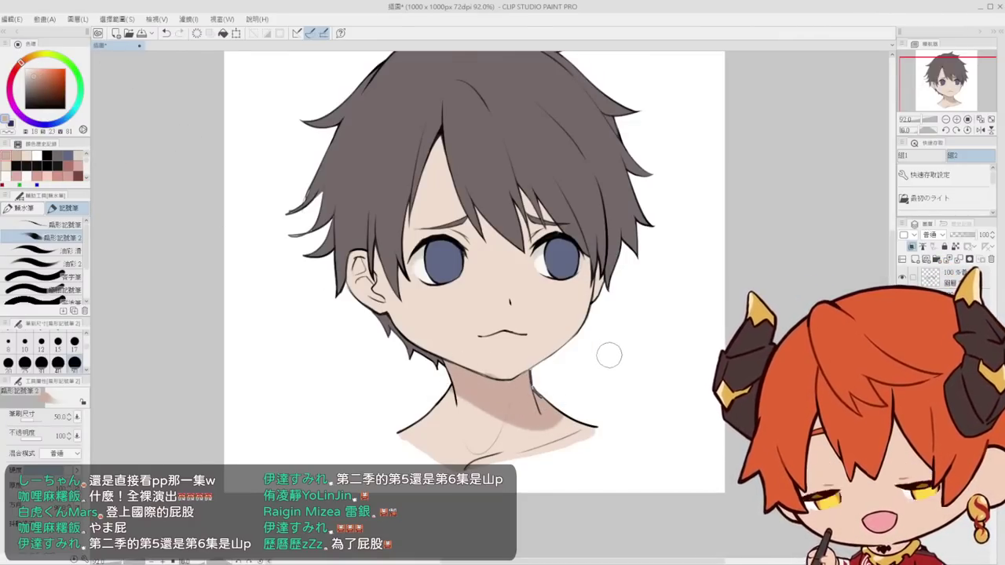
Erase the neck shadow colour that spills over the jawline onto the chin
key(Tab)
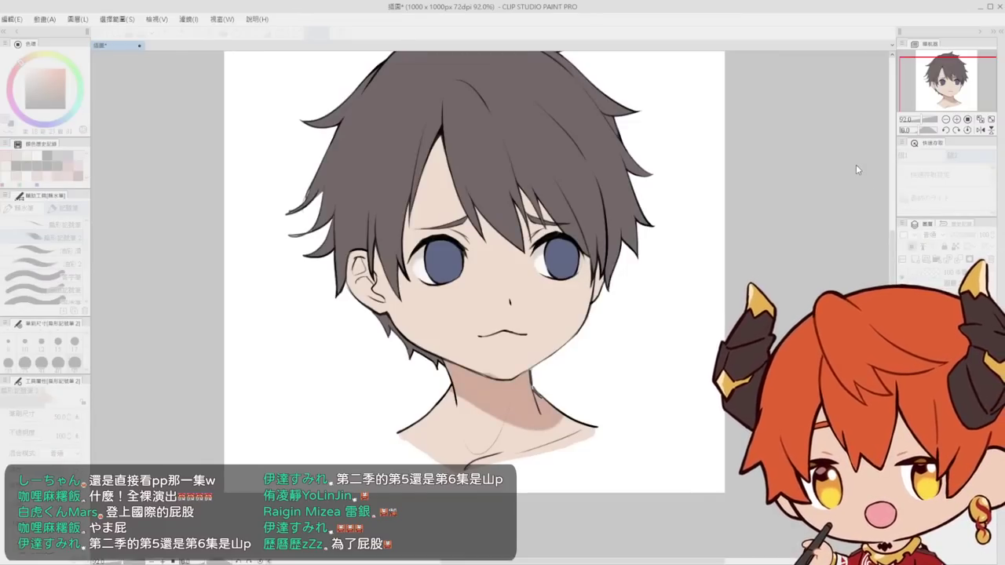
key(Tab)
key(e)
scroll(493, 365, up, 3)
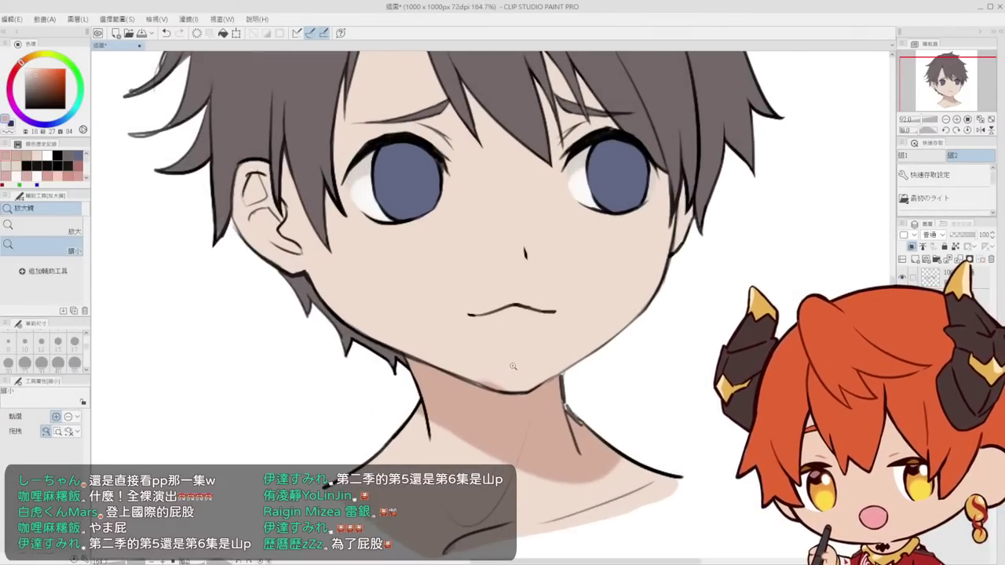
alt+double_click(516, 388)
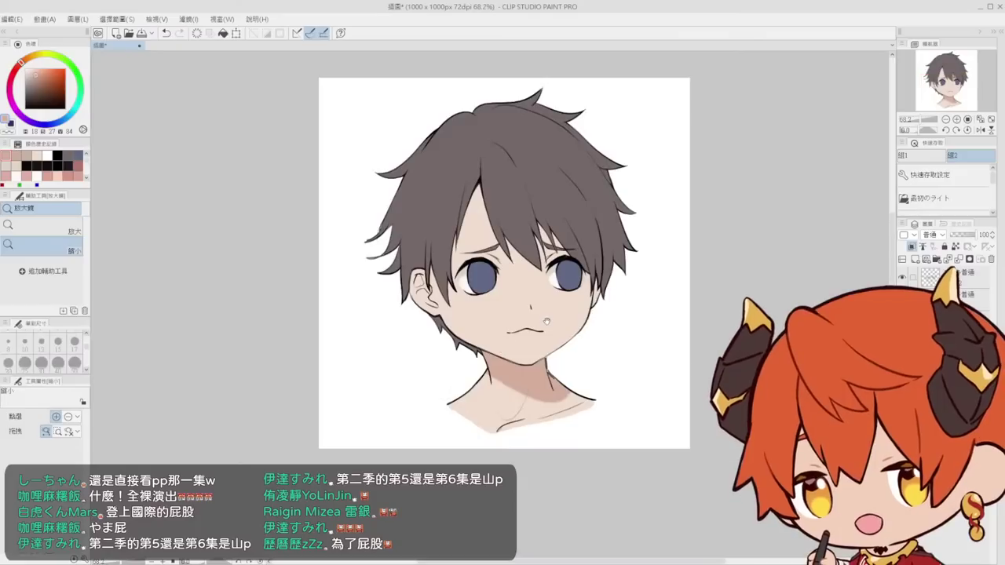
Add a small shadow beside the left neck line, trim it with the eraser at size 17 and soften it with the blending tool
key(p)
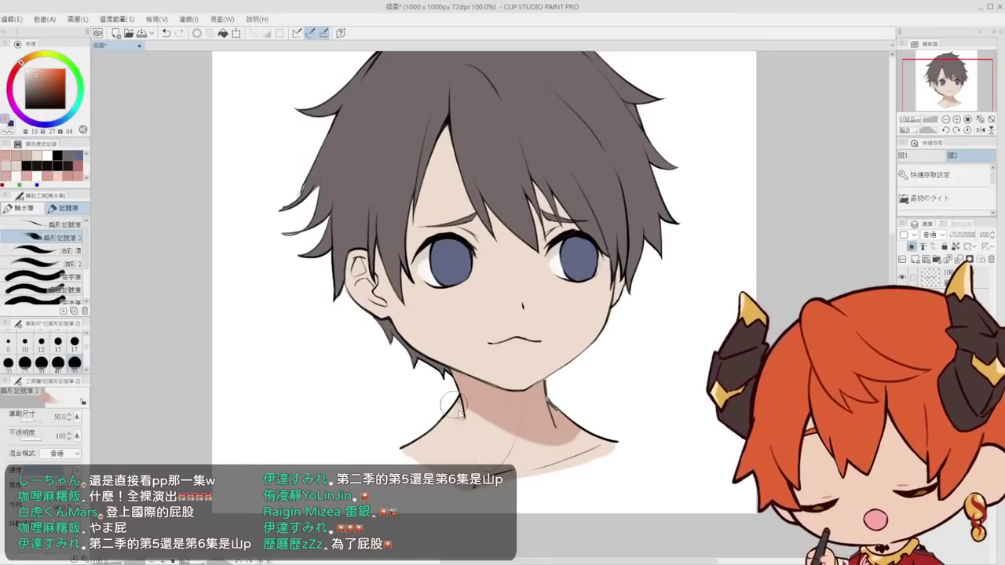
key(e)
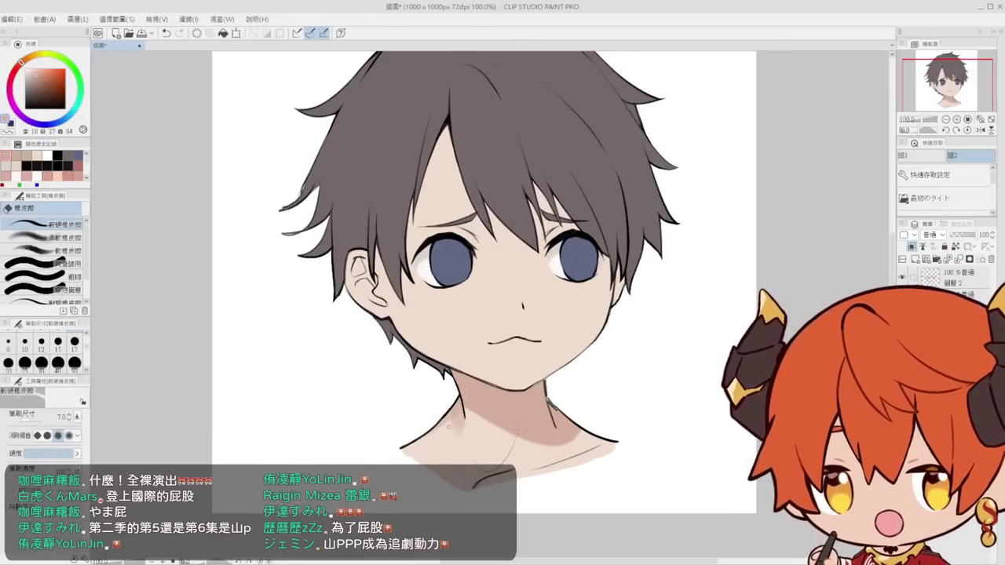
click(75, 341)
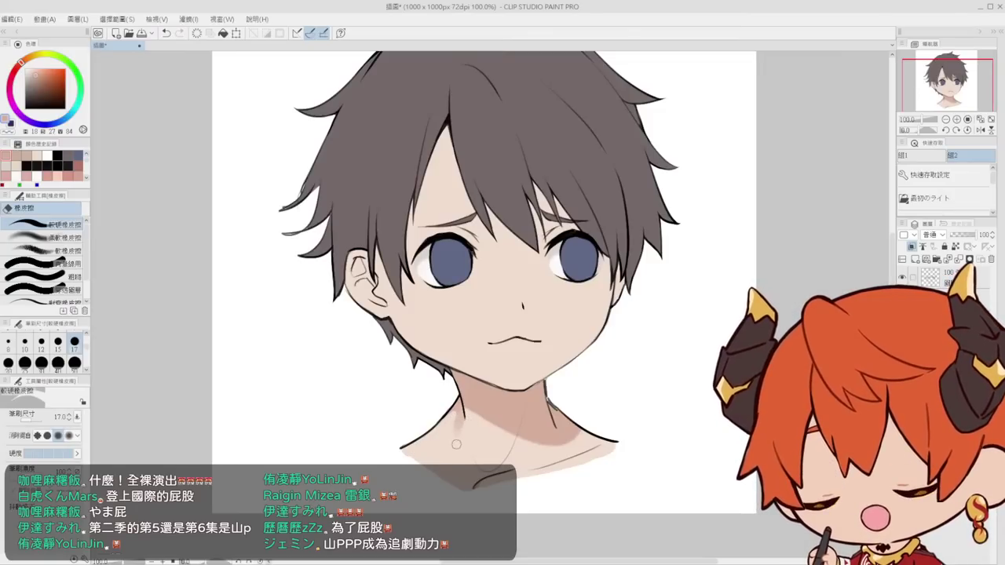
key(j)
key(ctrl+z)
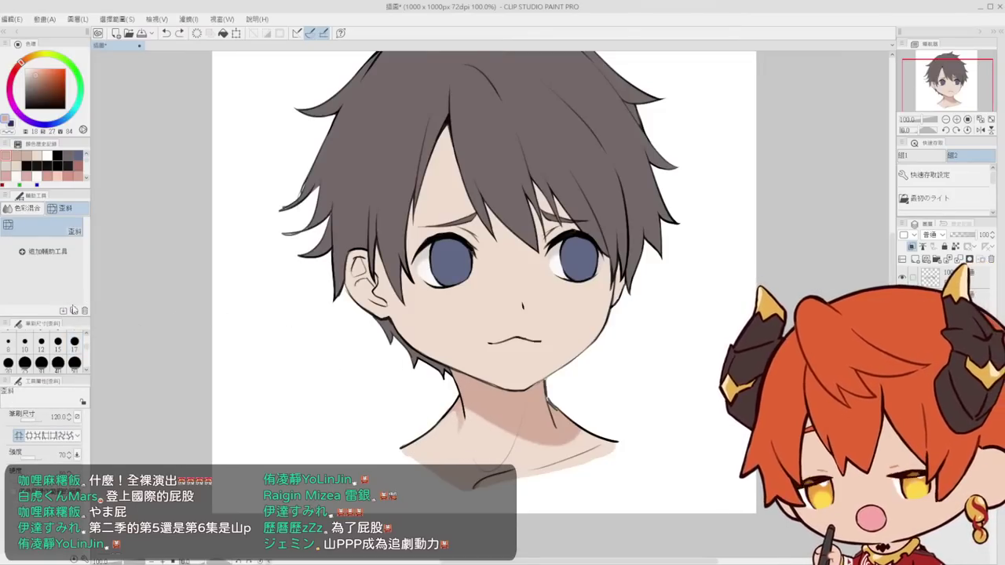
click(29, 210)
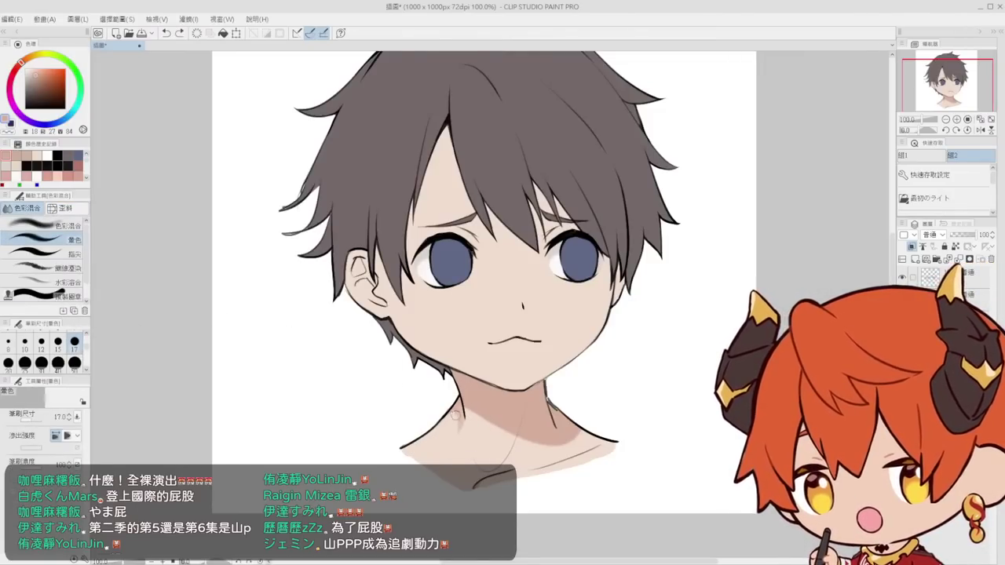
Extend the neck shadow along the right shoulder at brush size 50 and shade the visible part of the right ear
drag(523, 461, 518, 409)
key(ctrl+space)
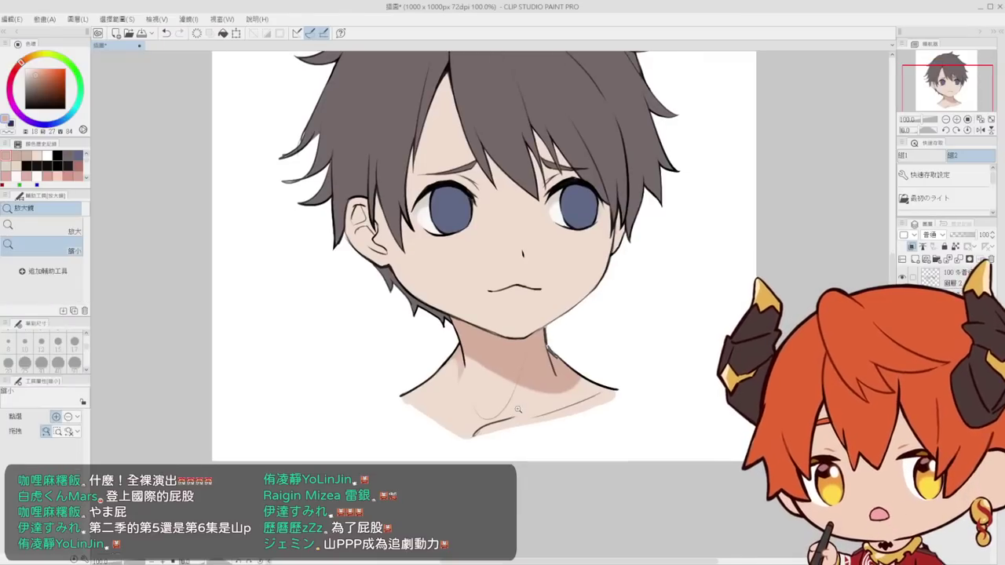
key(p)
mouse_move(551, 370)
mouse_down()
mouse_move(585, 376)
mouse_move(623, 365)
mouse_move(621, 384)
mouse_up()
drag(617, 341, 610, 375)
mouse_move(476, 388)
mouse_down()
mouse_move(584, 428)
mouse_move(561, 419)
mouse_up()
key(ctrl+z)
mouse_move(498, 399)
mouse_down()
mouse_move(556, 426)
mouse_move(484, 397)
mouse_move(608, 419)
mouse_up()
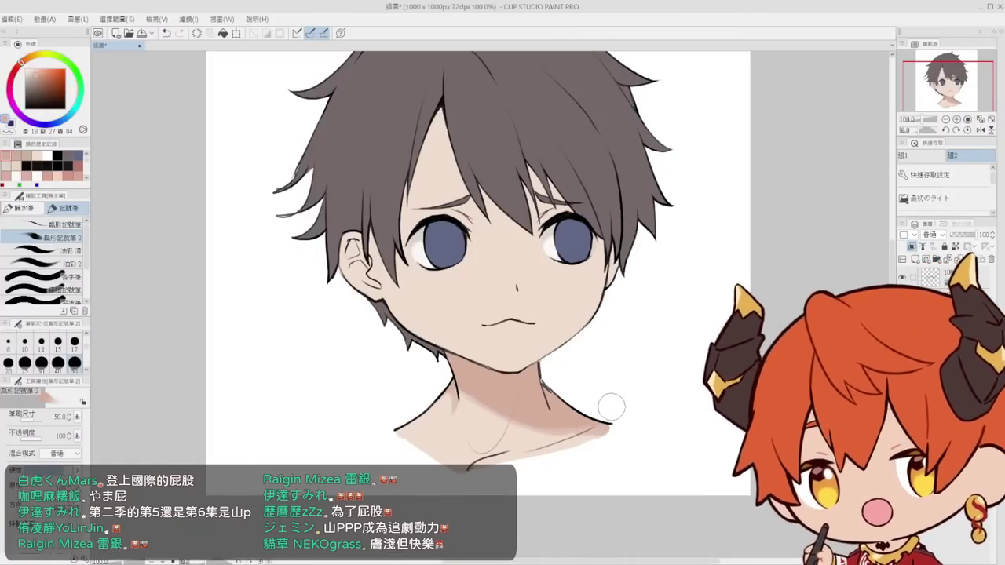
scroll(604, 373, up, 1)
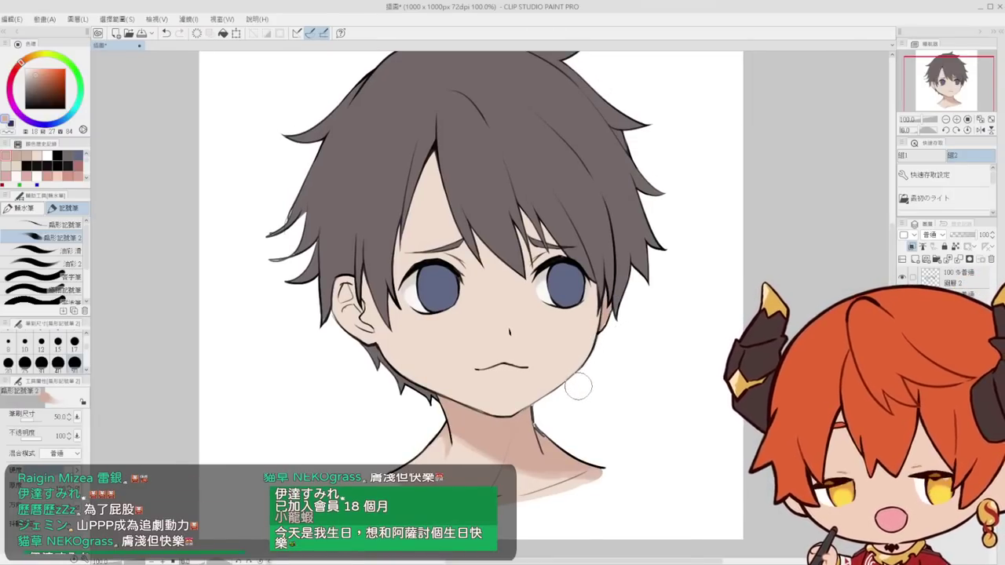
Shade the inner folds of the left ear with the skin shadow colour at brush size 17
click(74, 341)
scroll(78, 346, up, 1)
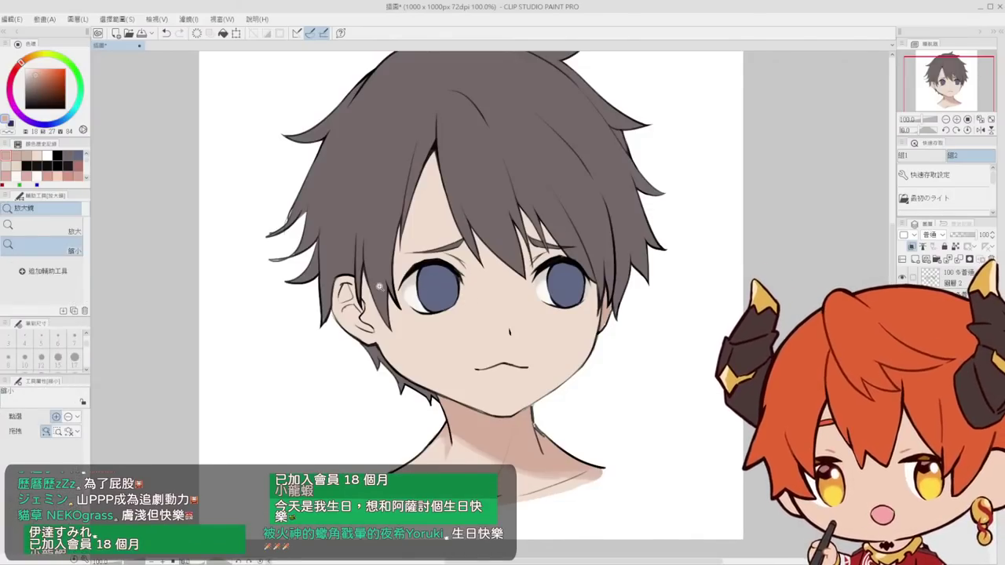
scroll(353, 289, up, 2)
mouse_move(341, 301)
mouse_down()
mouse_move(340, 314)
mouse_move(359, 313)
mouse_move(357, 339)
mouse_move(380, 352)
mouse_up()
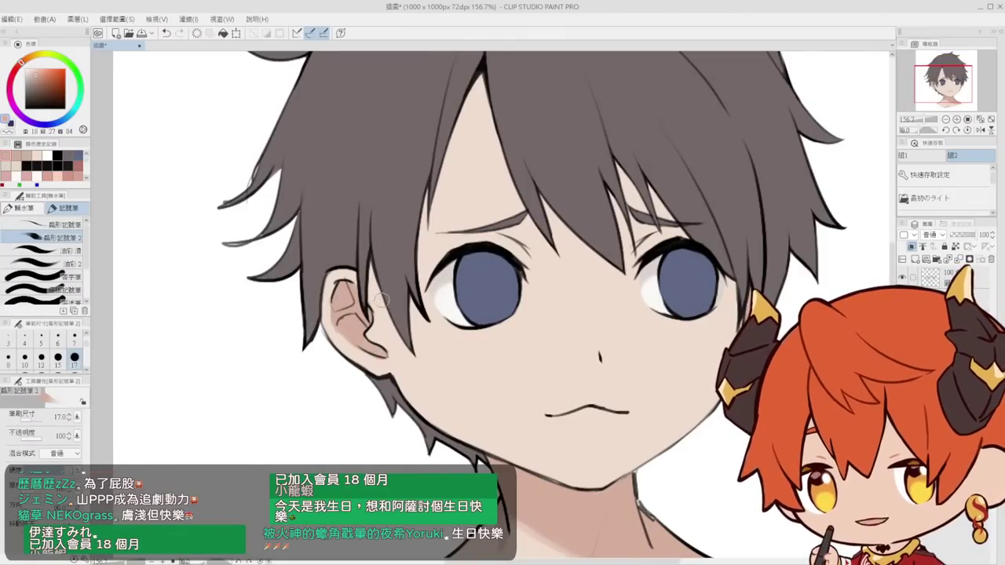
Shade the upper eyelids of both eyes and the inner corner of the left eye with the skin shadow colour at size 17
scroll(493, 230, up, 1)
mouse_move(507, 226)
mouse_down()
mouse_move(541, 275)
mouse_move(524, 240)
mouse_move(533, 247)
mouse_up()
drag(604, 250, 531, 240)
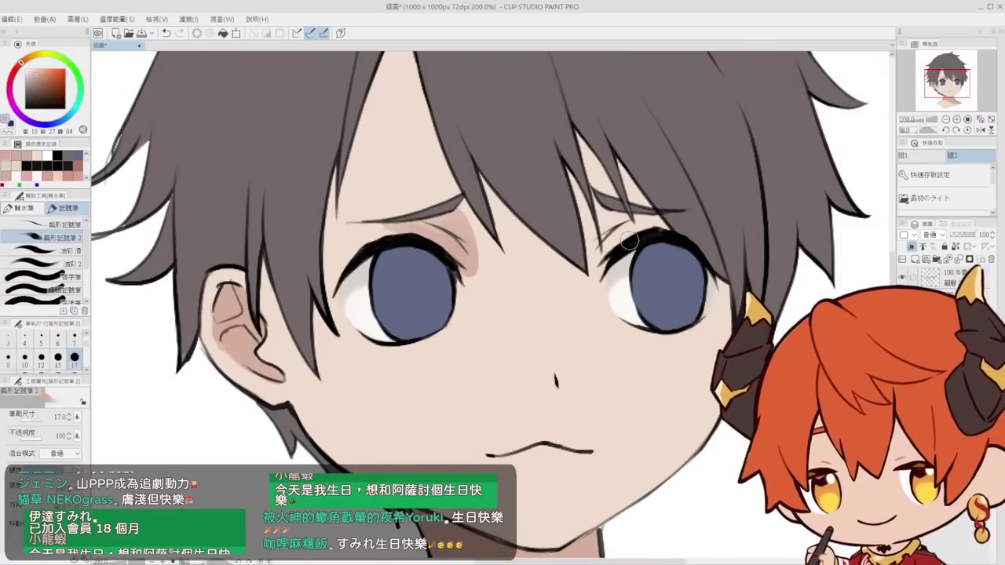
mouse_move(623, 220)
mouse_down()
mouse_move(617, 248)
mouse_move(611, 228)
mouse_move(639, 225)
mouse_up()
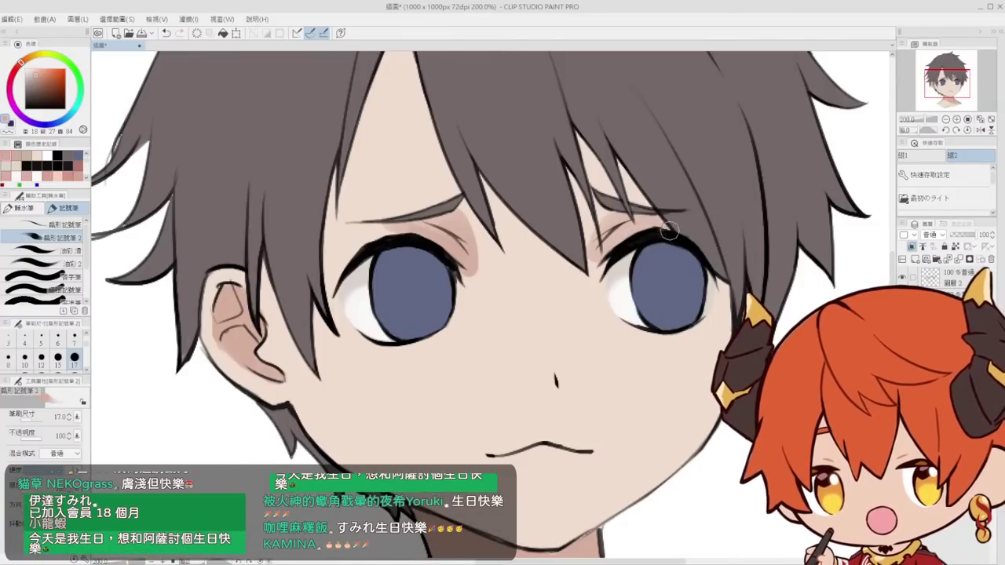
drag(612, 243, 527, 295)
drag(533, 245, 498, 262)
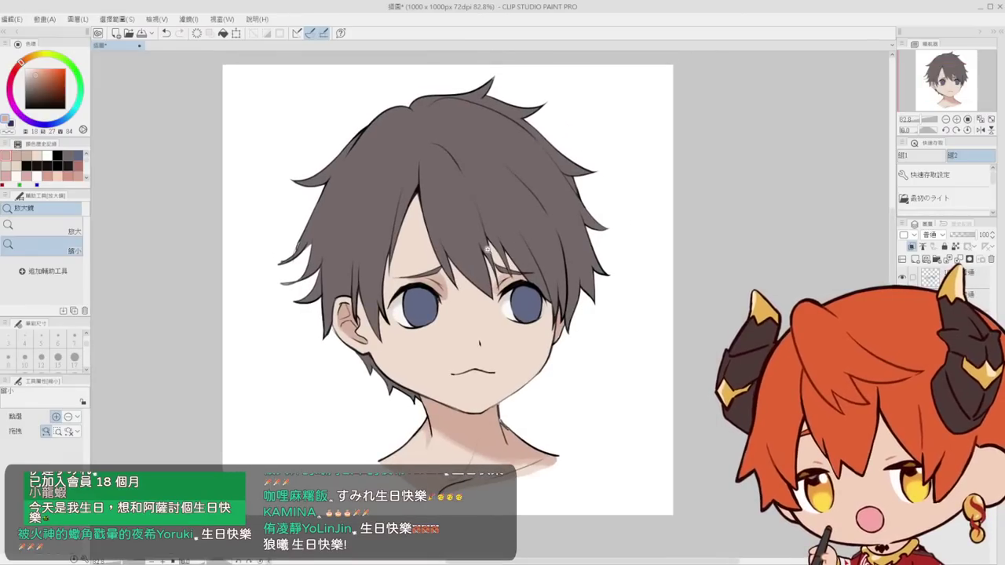
drag(410, 261, 428, 287)
drag(512, 302, 436, 265)
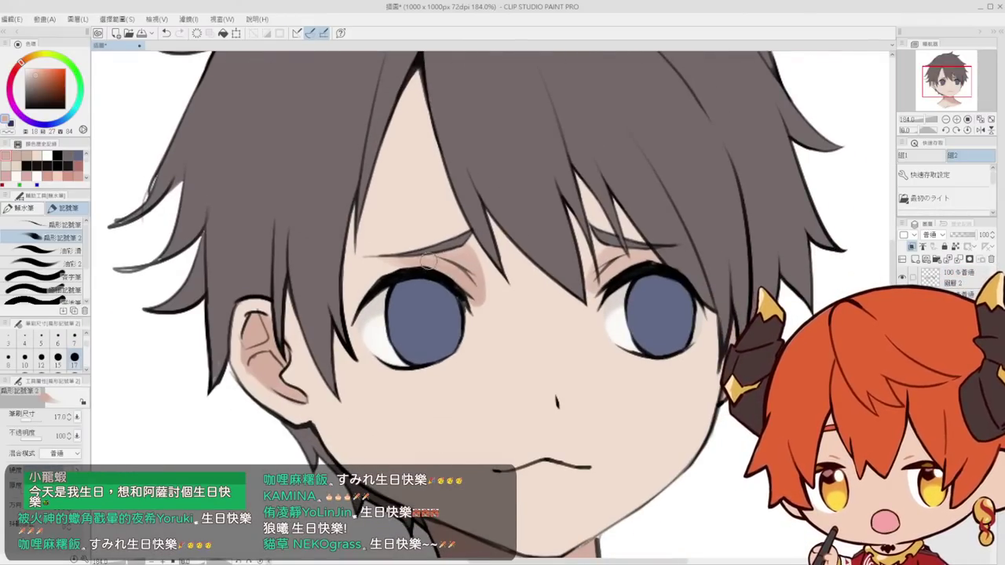
drag(691, 294, 638, 223)
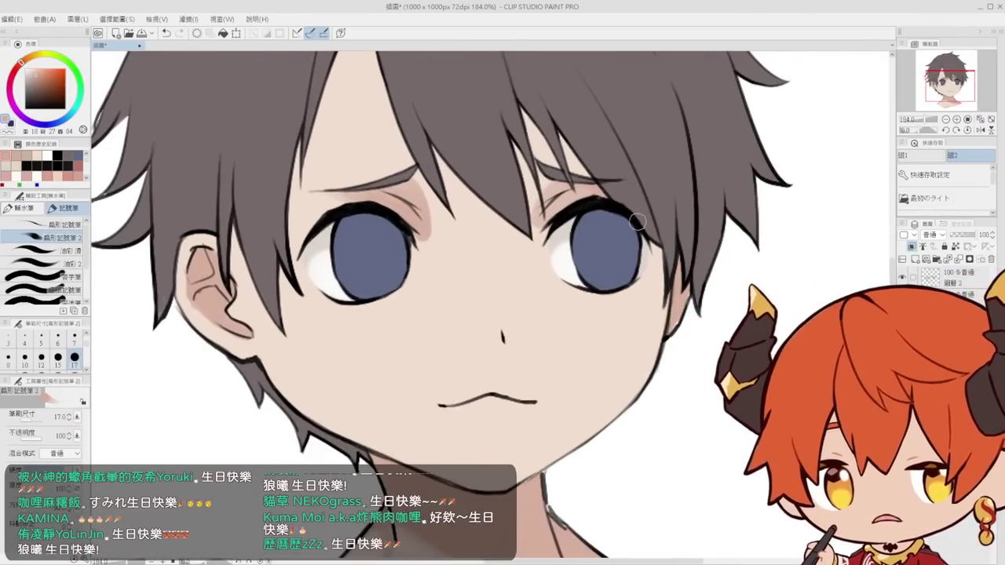
Shade the skin around the outer lower corners of both eyes with the skin shadow colour at size 17
drag(458, 272, 511, 235)
drag(341, 213, 357, 213)
scroll(357, 214, up, 1)
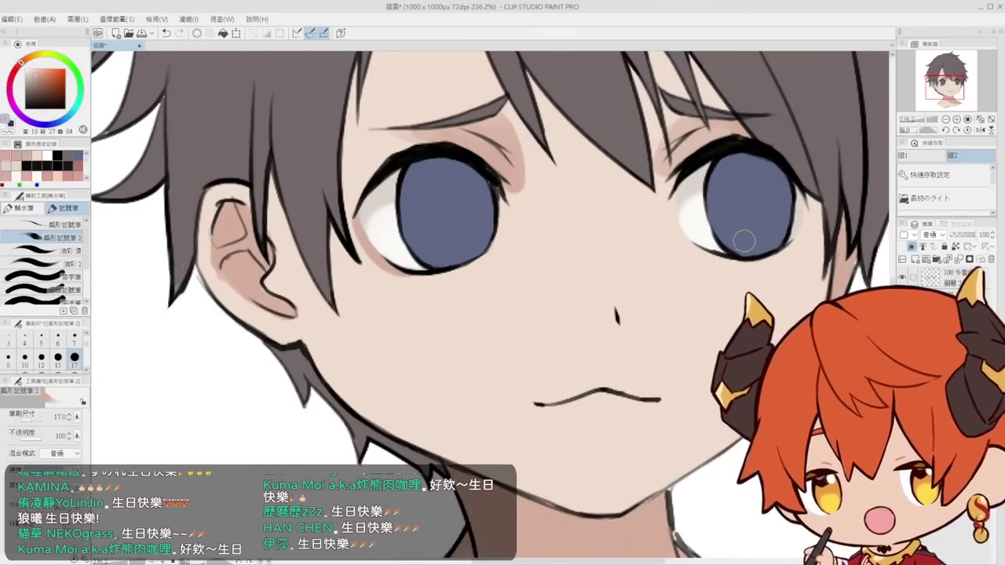
mouse_move(792, 237)
mouse_down()
mouse_move(795, 214)
mouse_move(798, 224)
mouse_move(776, 240)
mouse_move(660, 219)
mouse_up()
drag(436, 283, 484, 265)
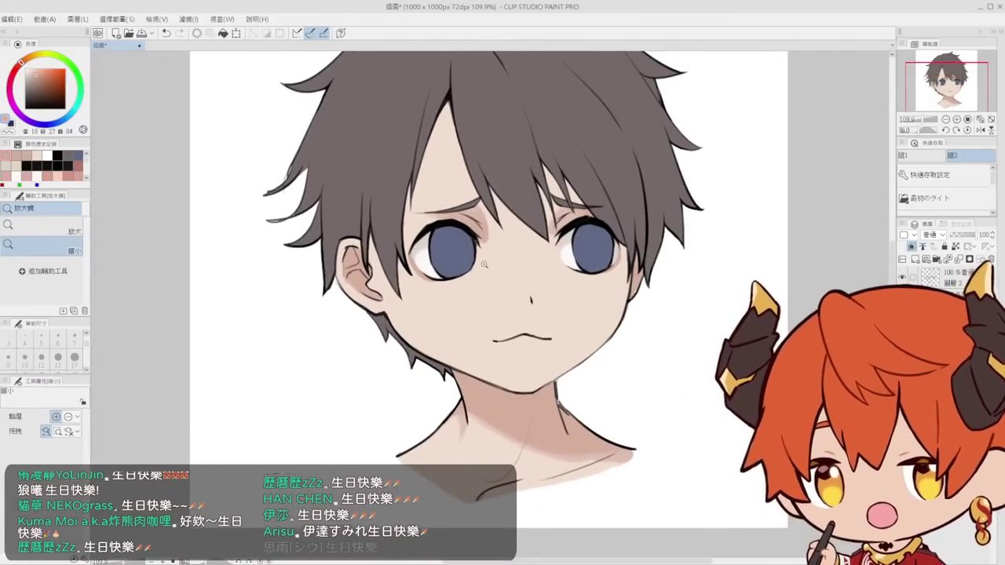
Shade the outer part of the left eye's upper eyelid, undoing and repainting strokes between the lashes and eyebrow
scroll(484, 264, up, 6)
scroll(491, 239, down, 6)
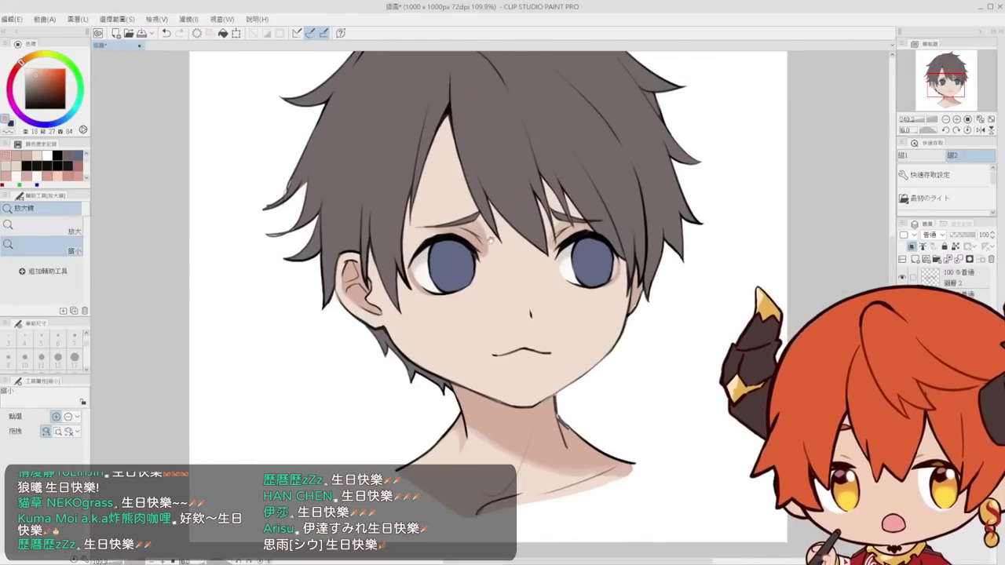
scroll(490, 240, up, 4)
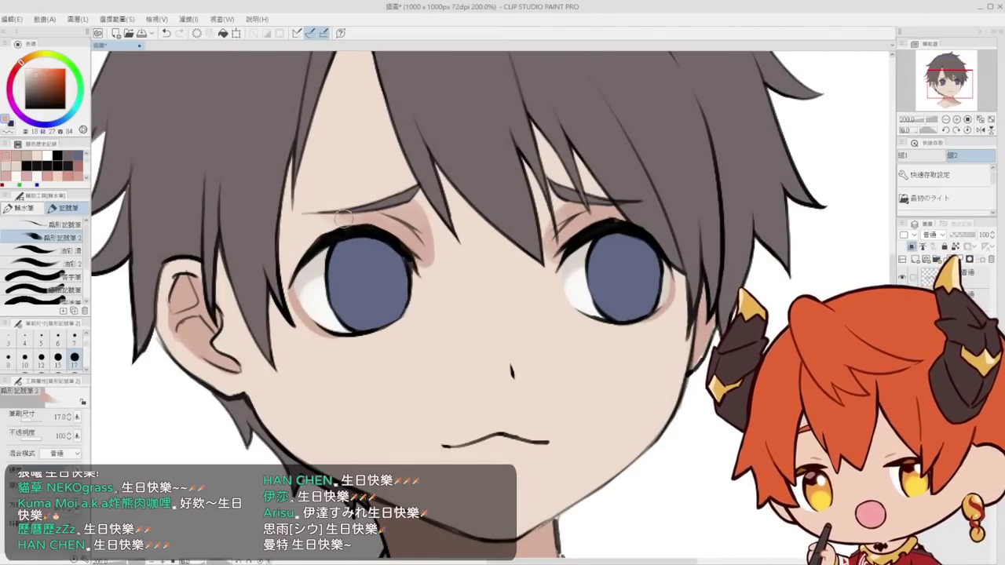
drag(387, 230, 526, 234)
drag(440, 214, 474, 201)
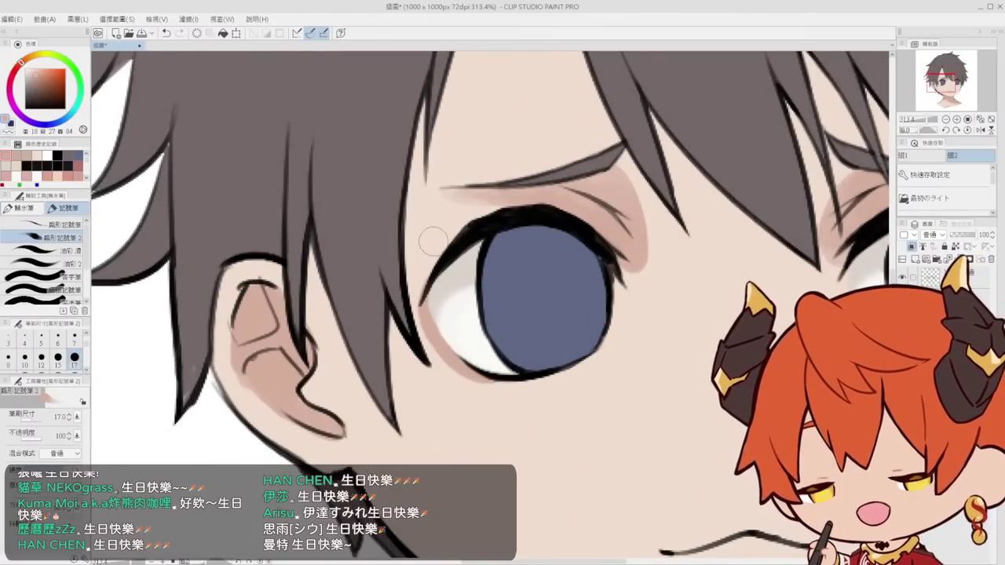
key(ctrl+z)
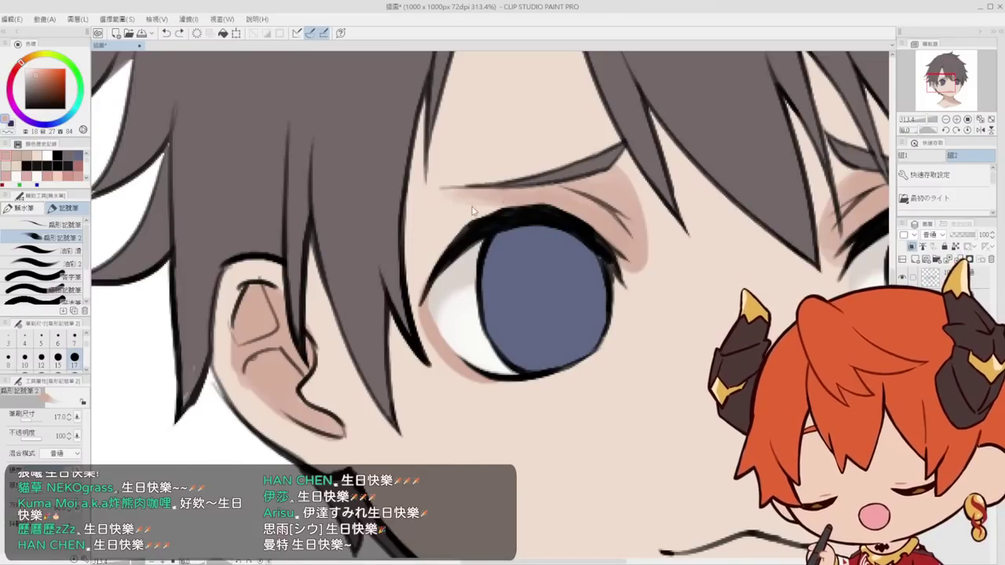
drag(427, 238, 501, 196)
key(ctrl+z)
drag(415, 259, 495, 193)
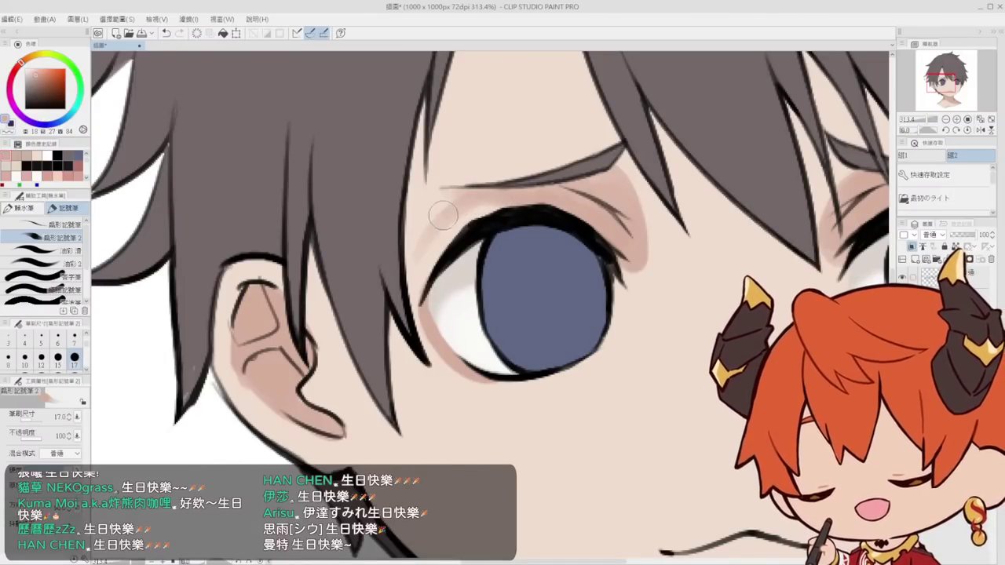
drag(415, 200, 527, 214)
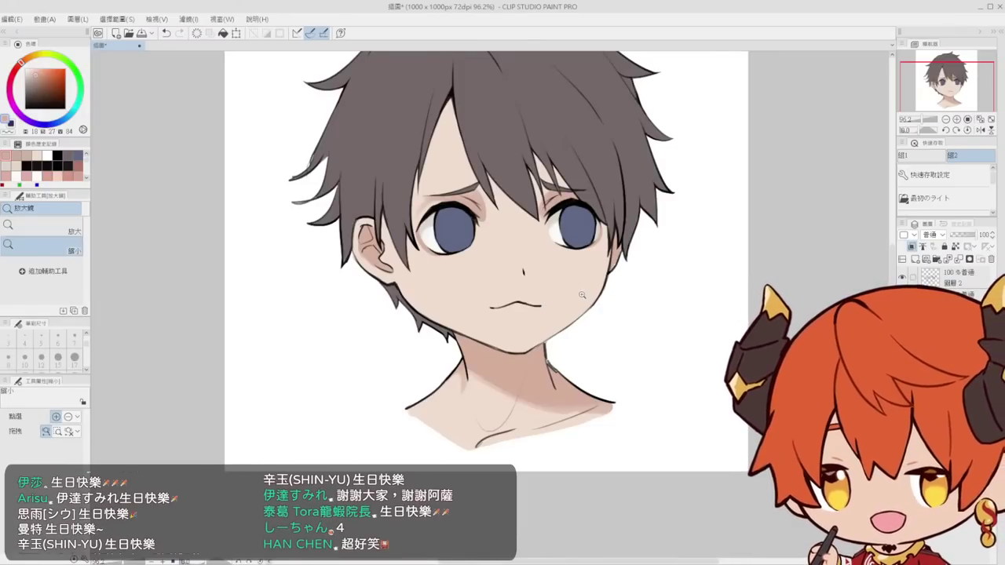
Paint the hair's shadow on the forehead along the left edge of the parted fringe and between the locks above the right eyebrow
drag(569, 277, 550, 322)
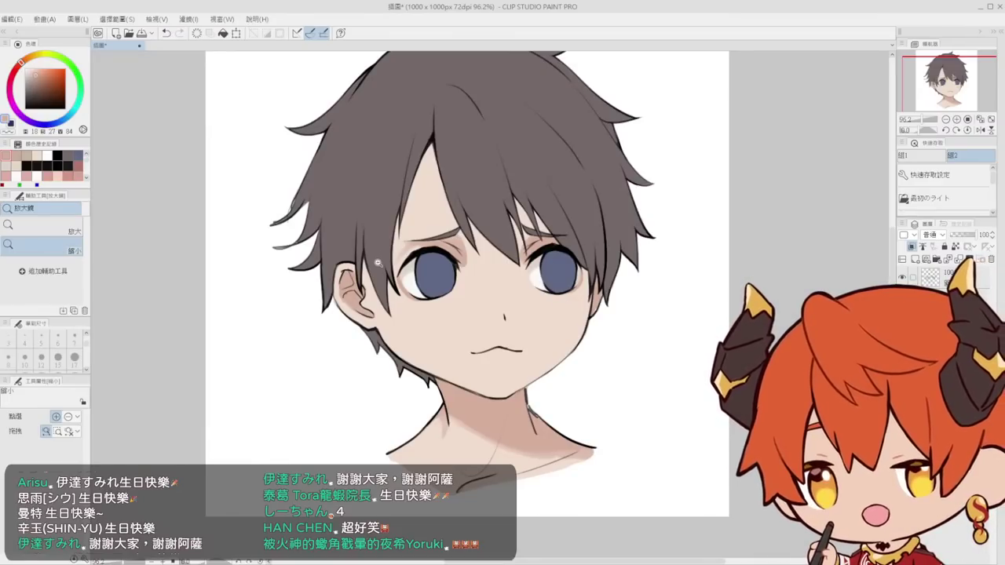
drag(370, 288, 382, 264)
drag(427, 213, 404, 268)
key(p)
drag(377, 314, 447, 137)
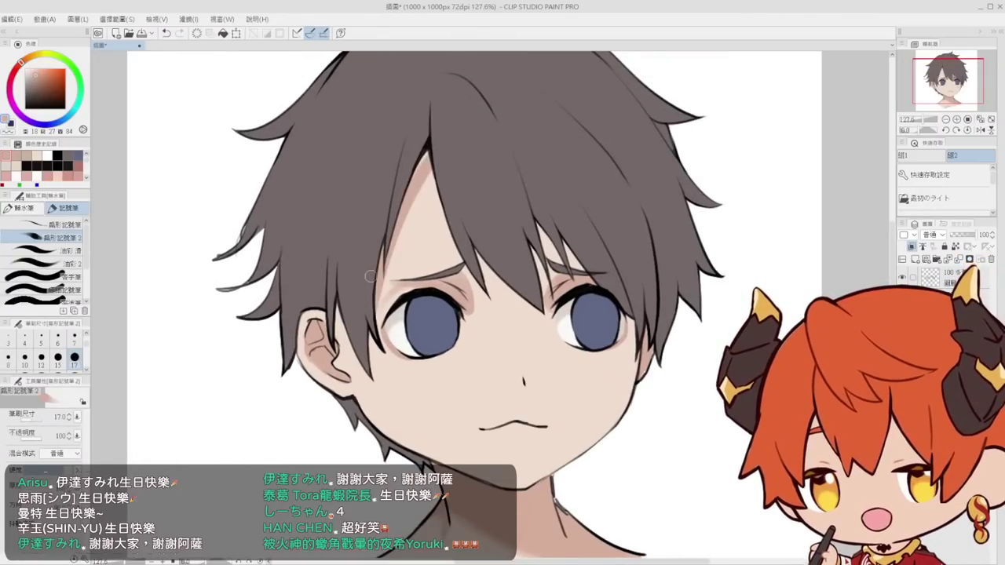
drag(374, 318, 443, 153)
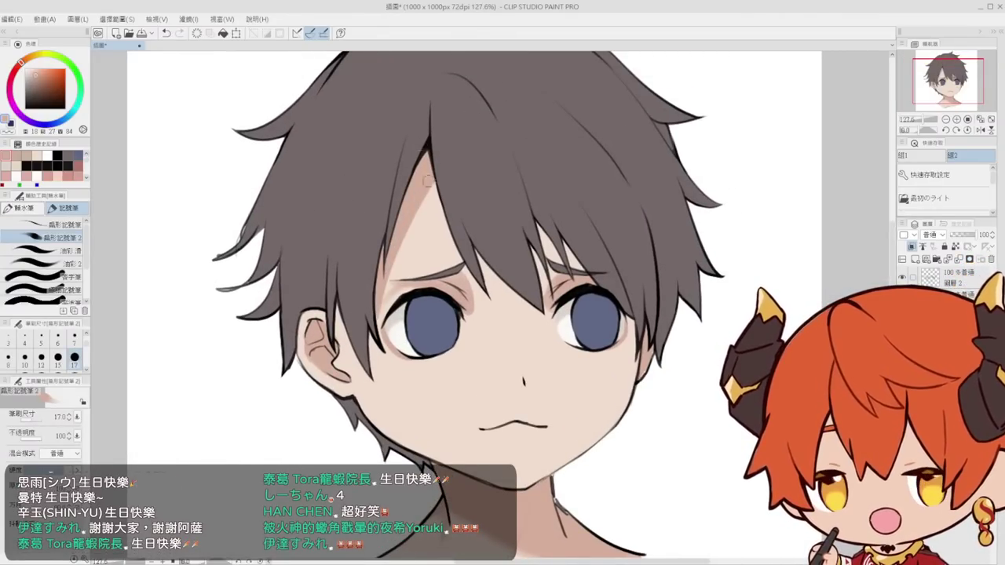
mouse_move(446, 233)
mouse_down()
mouse_move(430, 181)
mouse_move(414, 176)
mouse_up()
key(alt+space)
scroll(481, 228, up, 4)
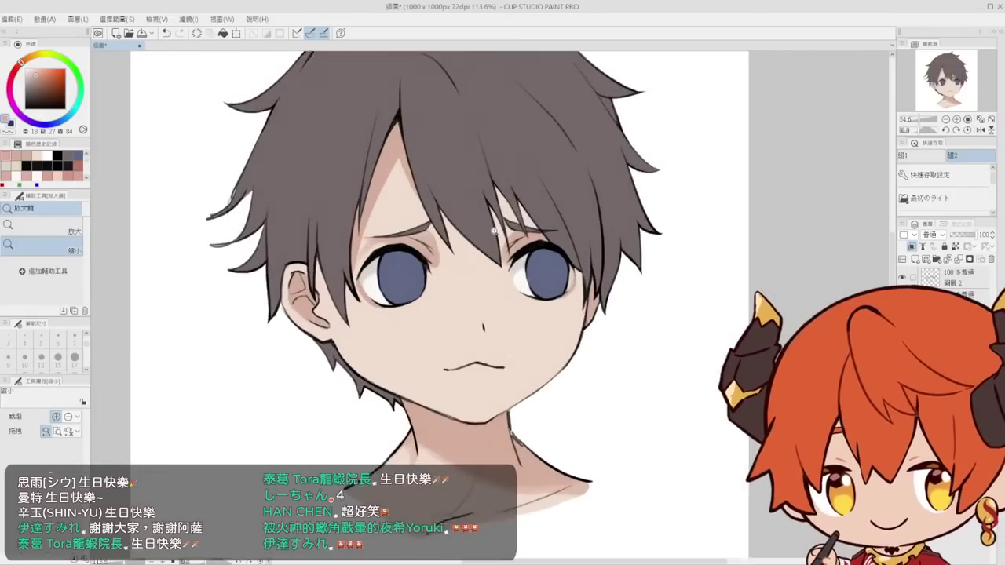
key(b)
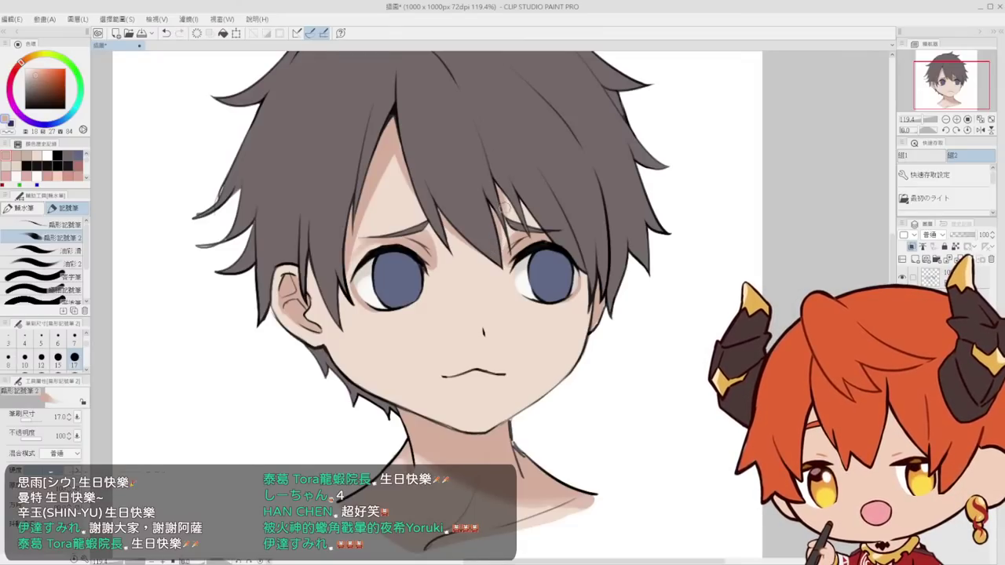
Shade the right temple and cheek edge from beneath the side hair down to the jaw, redoing strokes that miss
drag(597, 267, 557, 172)
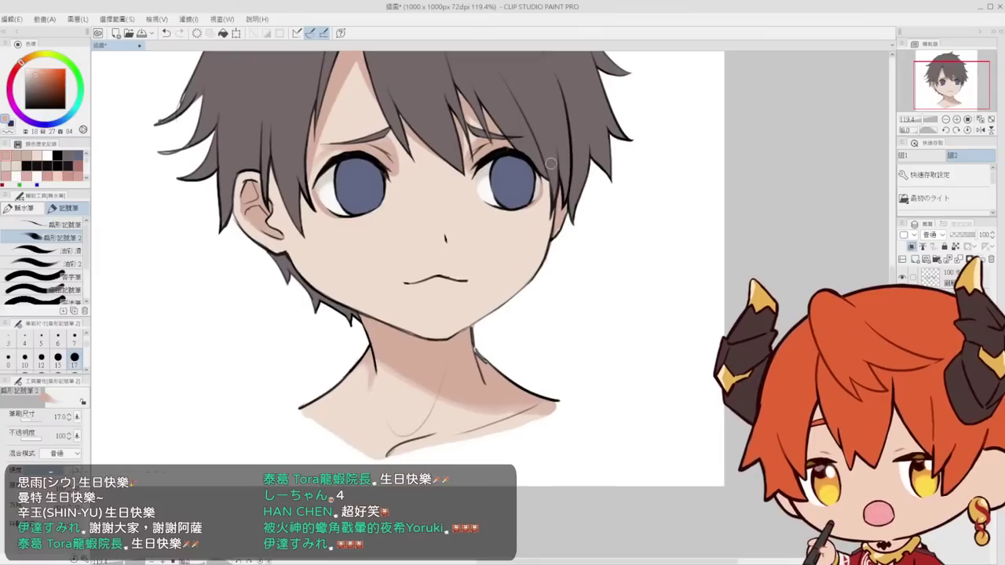
scroll(550, 184, up, 1)
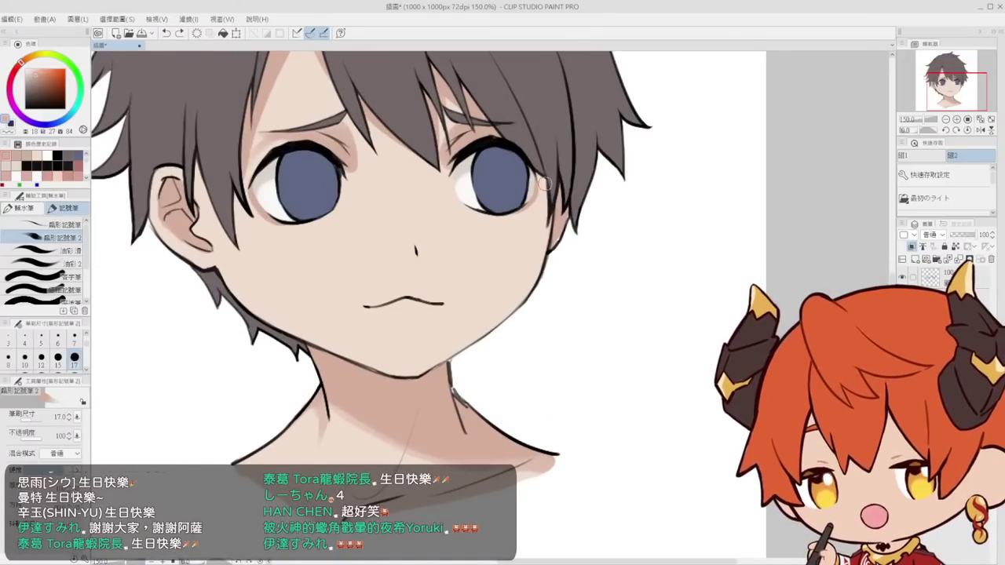
key(ctrl+z)
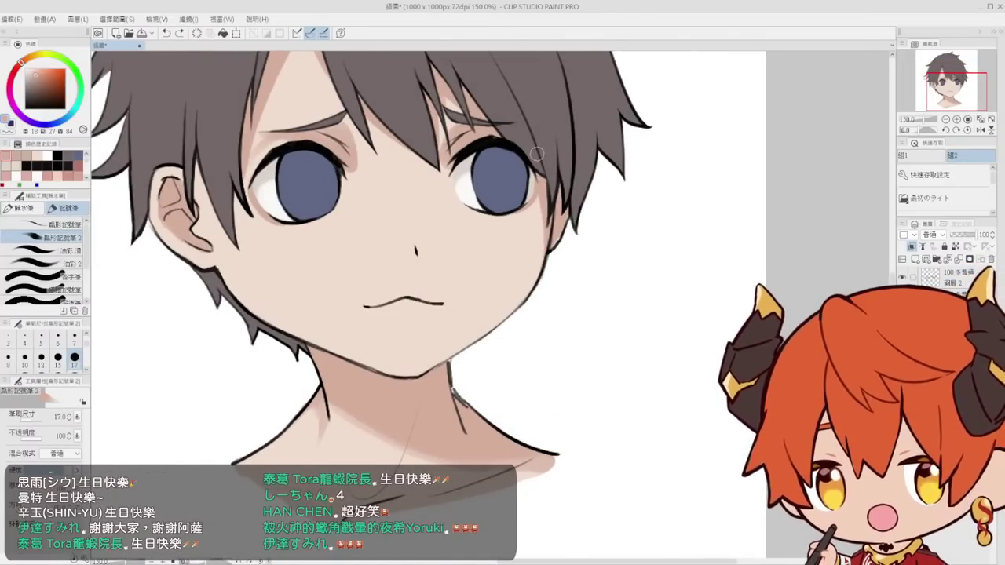
drag(544, 227, 539, 279)
drag(538, 182, 520, 294)
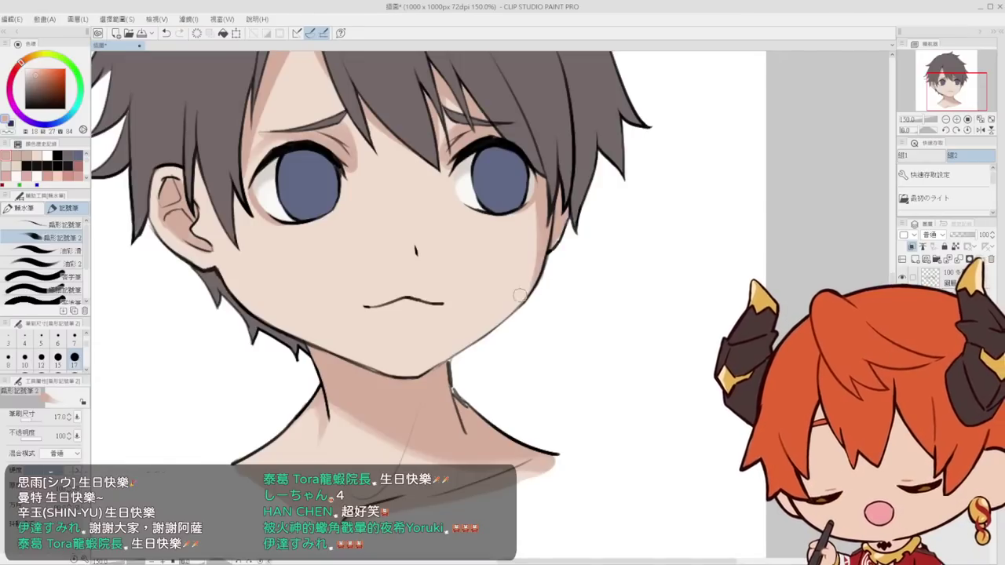
drag(545, 238, 524, 303)
drag(544, 234, 486, 327)
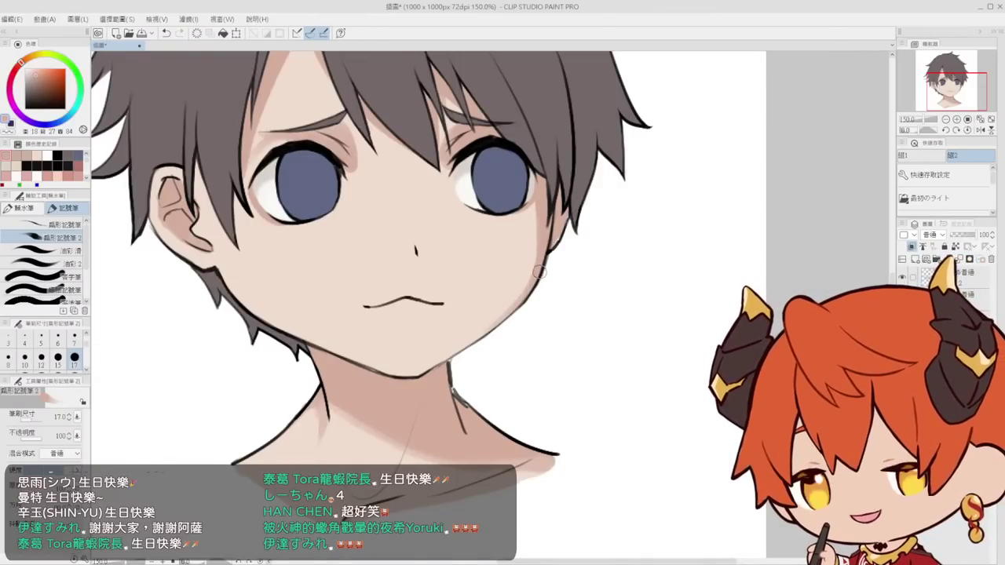
key(ctrl+z)
drag(536, 272, 479, 337)
mouse_move(517, 307)
mouse_down()
mouse_move(463, 345)
mouse_move(470, 306)
mouse_move(514, 290)
mouse_up()
Soften the right cheek shadow with the blending tool at size 50
key(ctrl+space)
key(j)
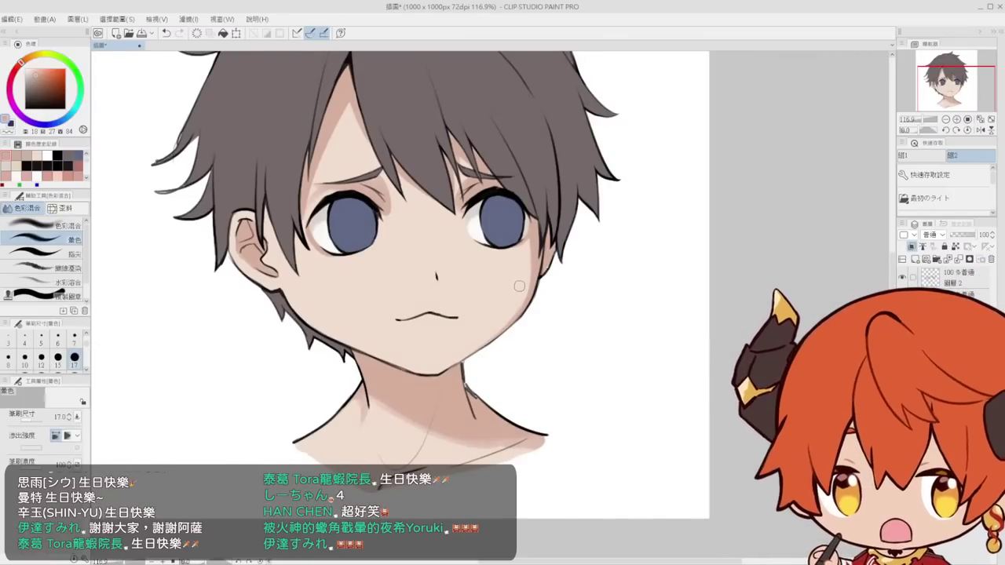
click(74, 357)
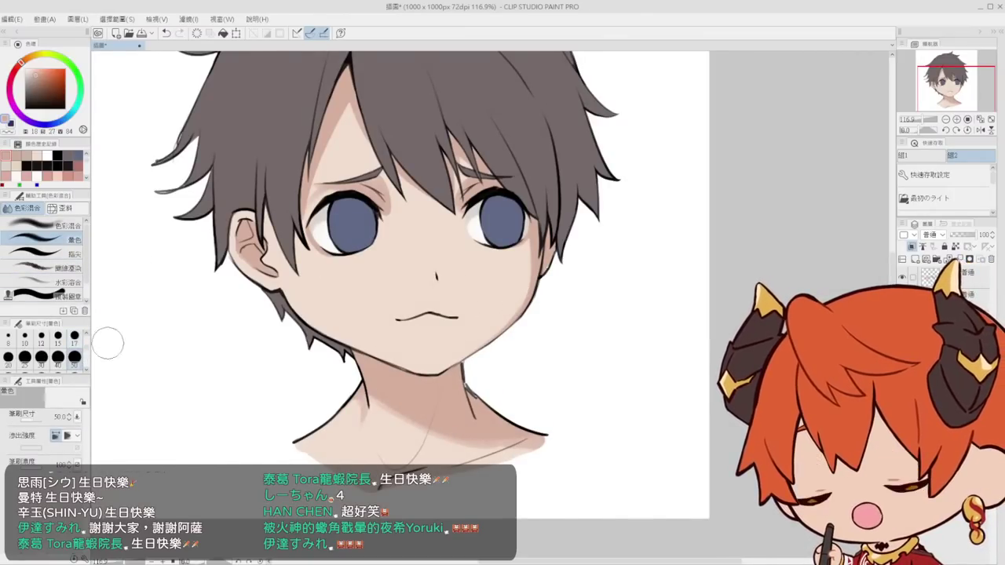
drag(531, 258, 537, 244)
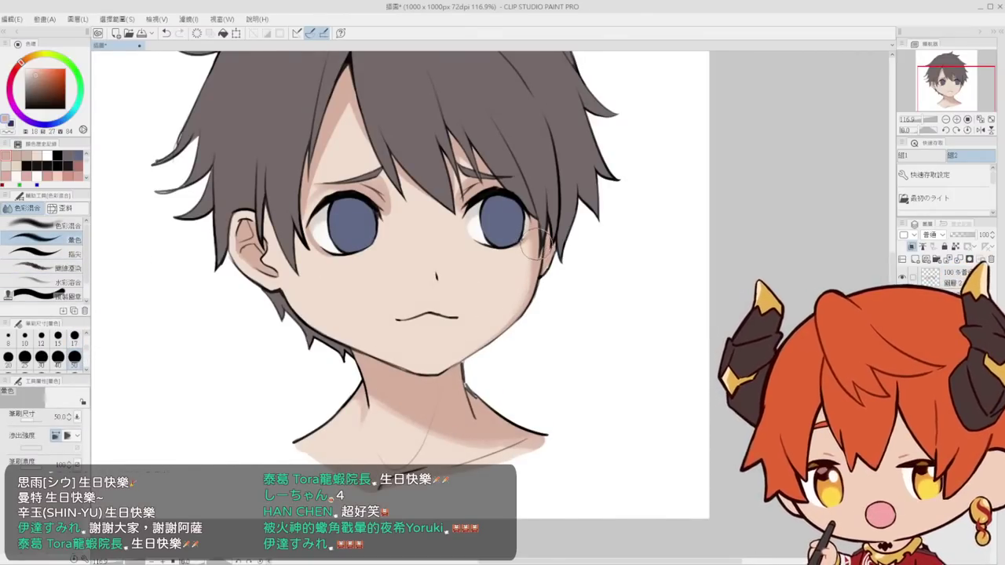
key(space)
drag(538, 331, 566, 275)
key(ctrl+space)
mouse_move(569, 283)
mouse_down()
mouse_move(556, 306)
mouse_move(579, 275)
mouse_up()
drag(578, 276, 567, 291)
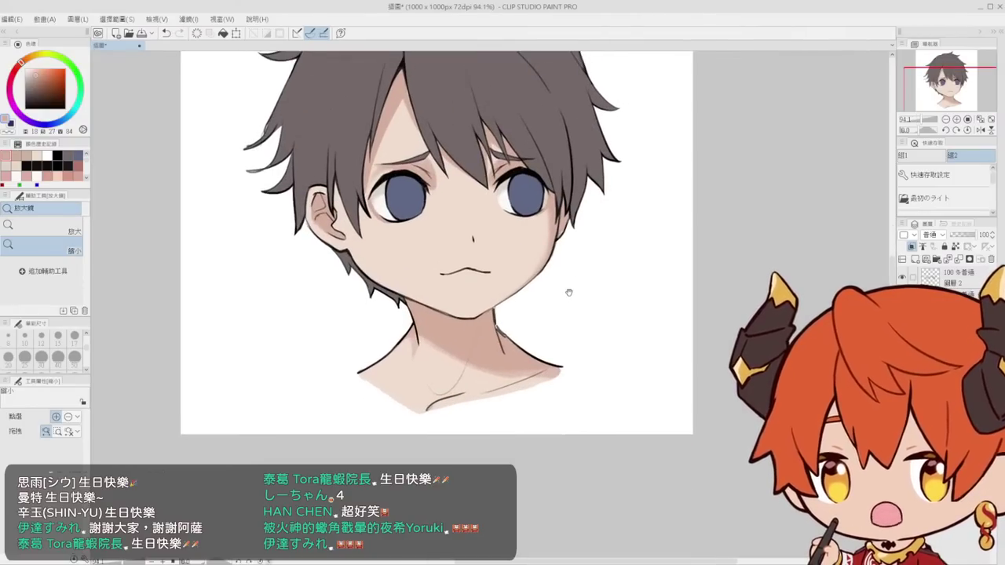
Paint a thin shadow beside the hair lock on the left cheek at brush size 7 and trim it with the eraser at size 17
drag(480, 265, 463, 260)
click(372, 265)
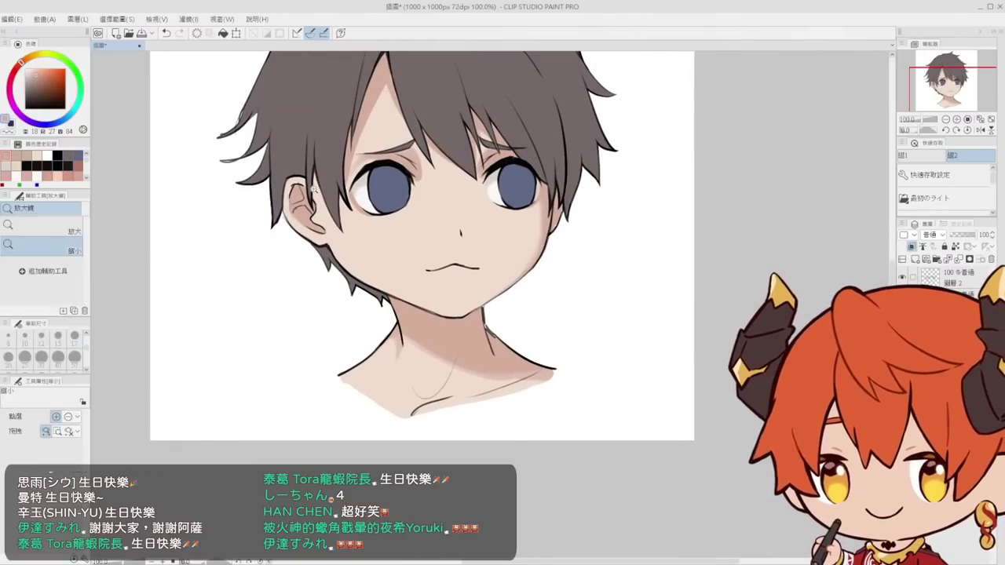
mouse_move(314, 189)
mouse_down()
mouse_move(324, 184)
mouse_move(315, 220)
mouse_move(339, 217)
mouse_up()
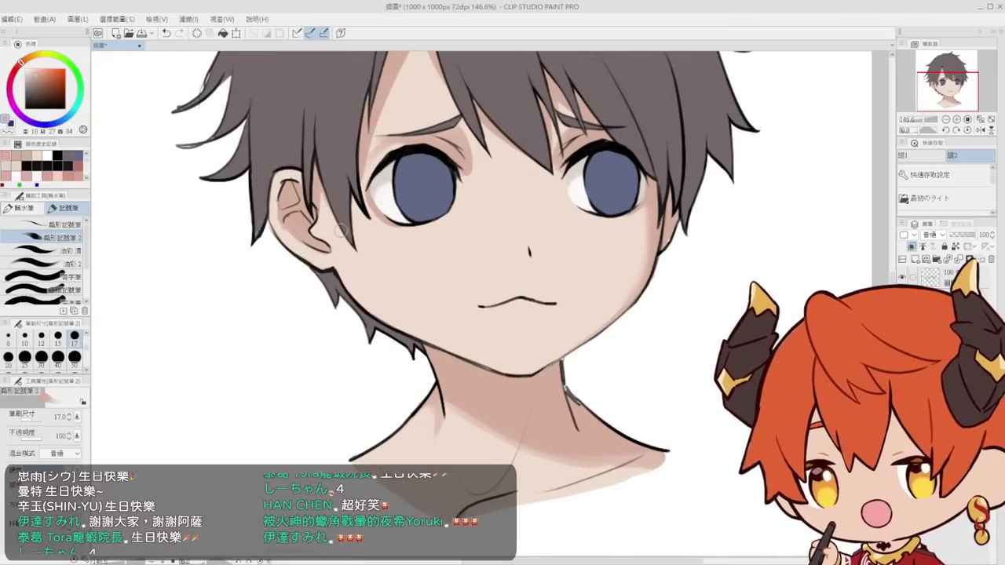
drag(86, 346, 86, 340)
key(ctrl+space)
click(371, 236)
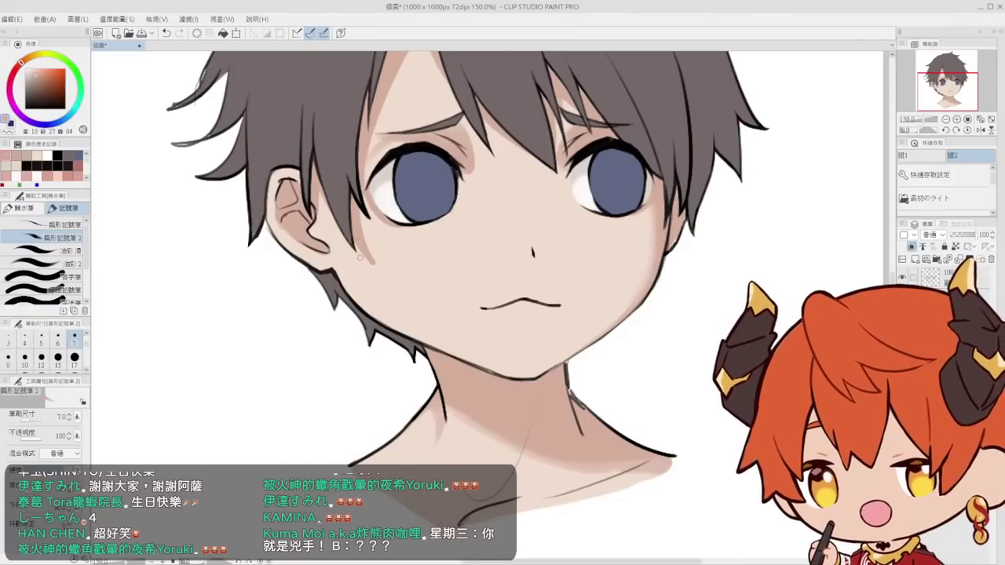
key(e)
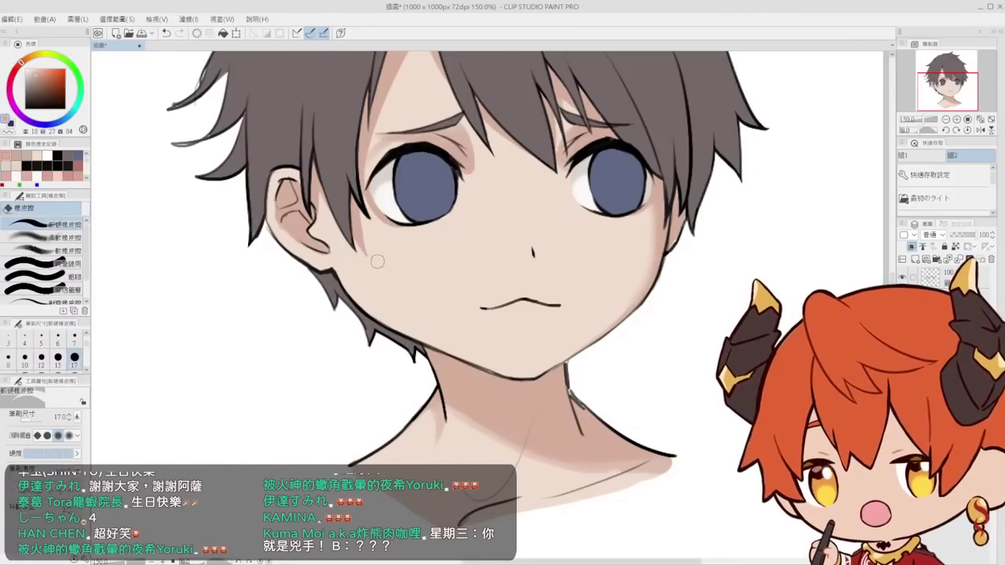
mouse_move(419, 278)
mouse_down()
mouse_move(389, 278)
mouse_move(470, 258)
mouse_up()
drag(503, 297, 519, 295)
Shade the left cheek and jaw edge below the ear at brush size 17 and soften it with the blending tool at size 50
key(p)
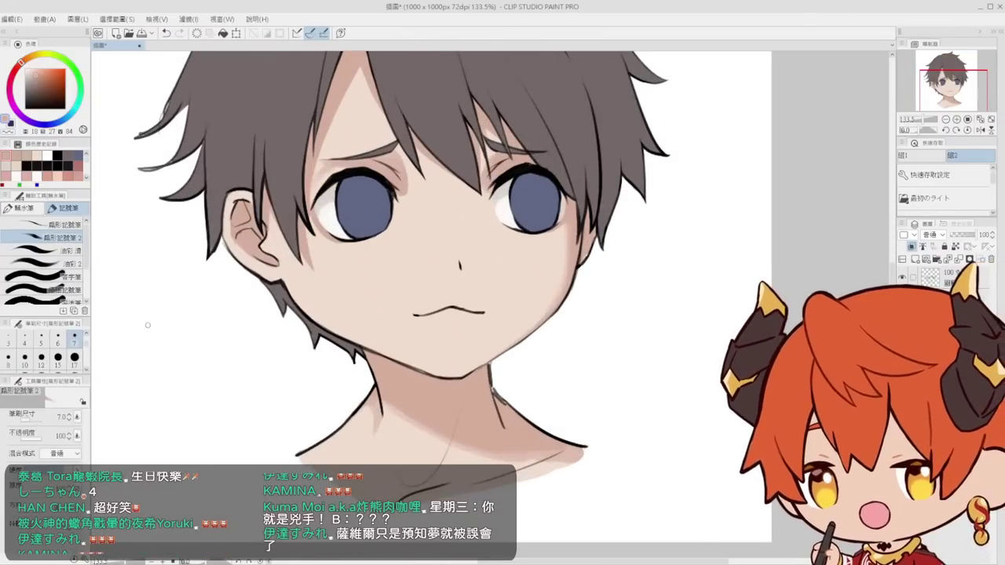
click(74, 358)
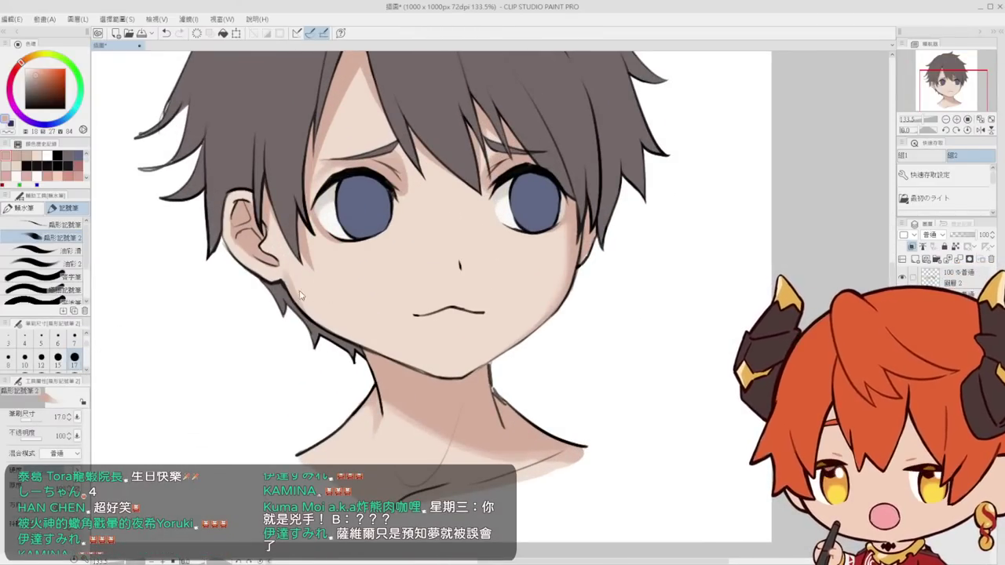
key(ctrl+z)
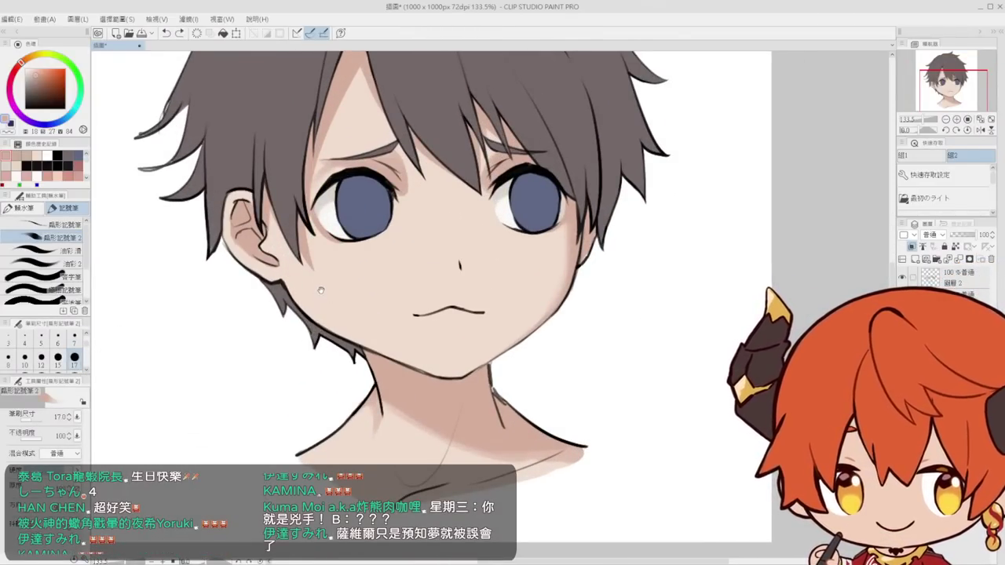
drag(315, 291, 322, 291)
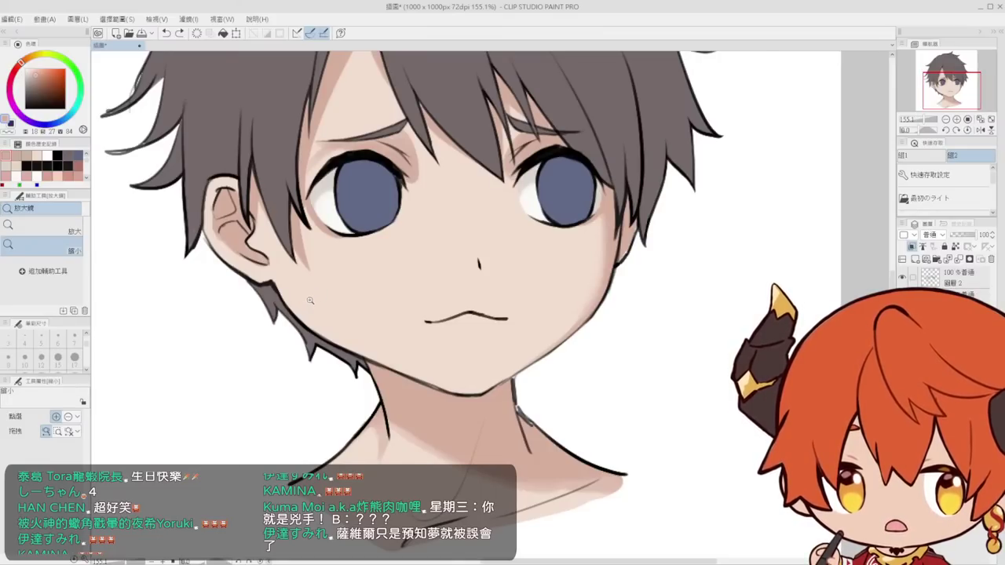
mouse_move(278, 283)
mouse_down()
mouse_move(316, 336)
mouse_move(277, 274)
mouse_move(314, 332)
mouse_move(285, 291)
mouse_move(322, 336)
mouse_move(291, 310)
mouse_move(401, 376)
mouse_up()
key(ctrl+z)
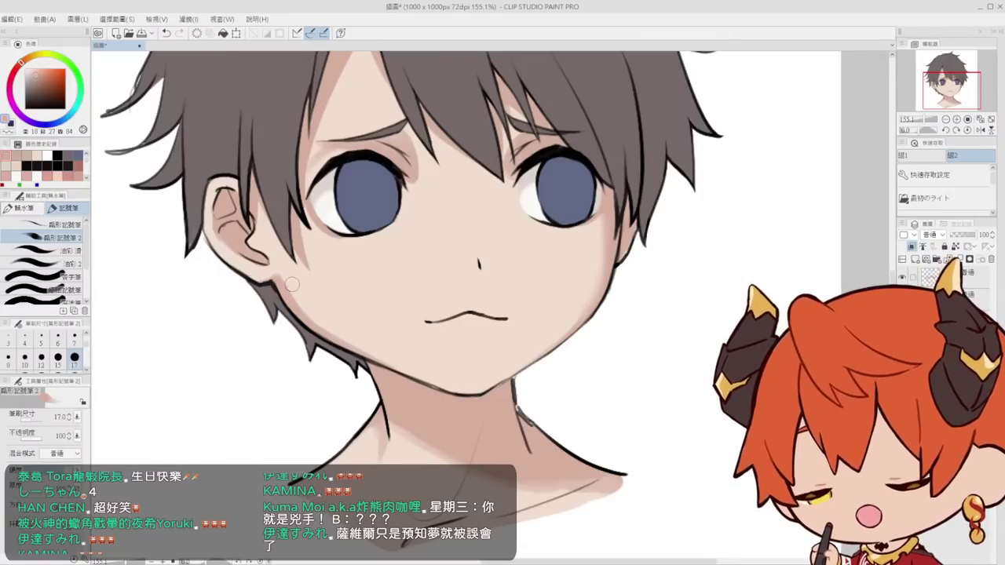
key(j)
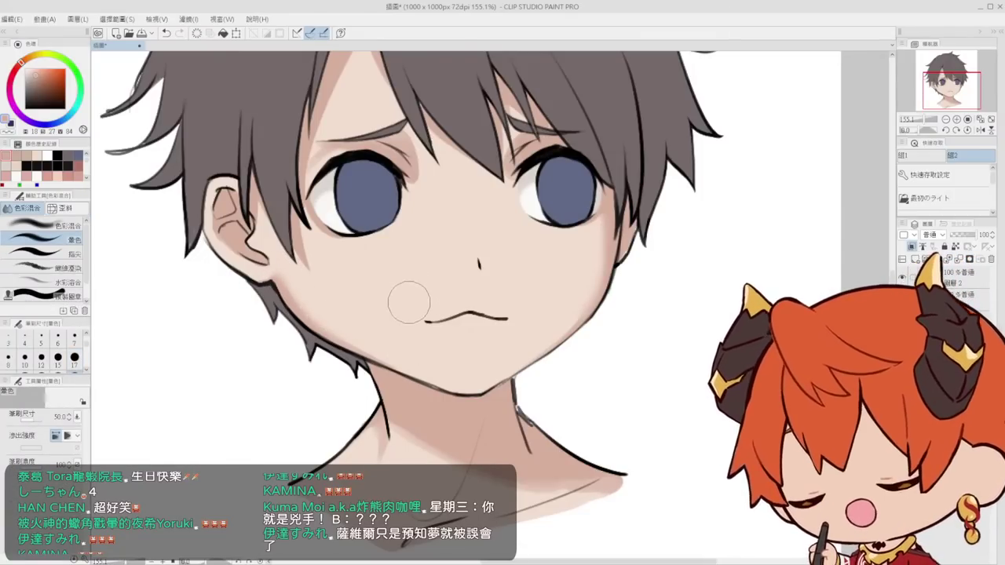
key(ctrl+space)
drag(405, 266, 386, 279)
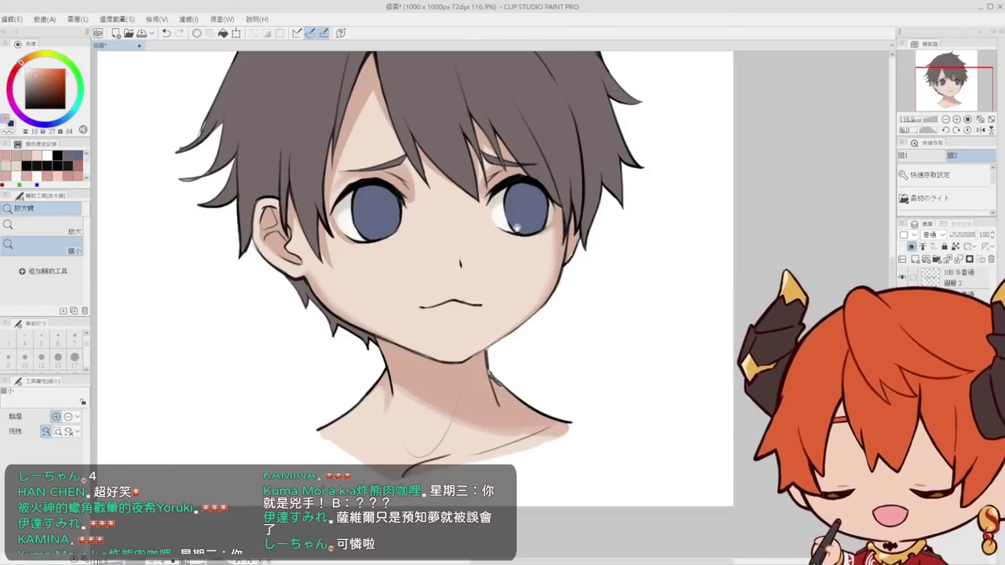
drag(516, 228, 558, 196)
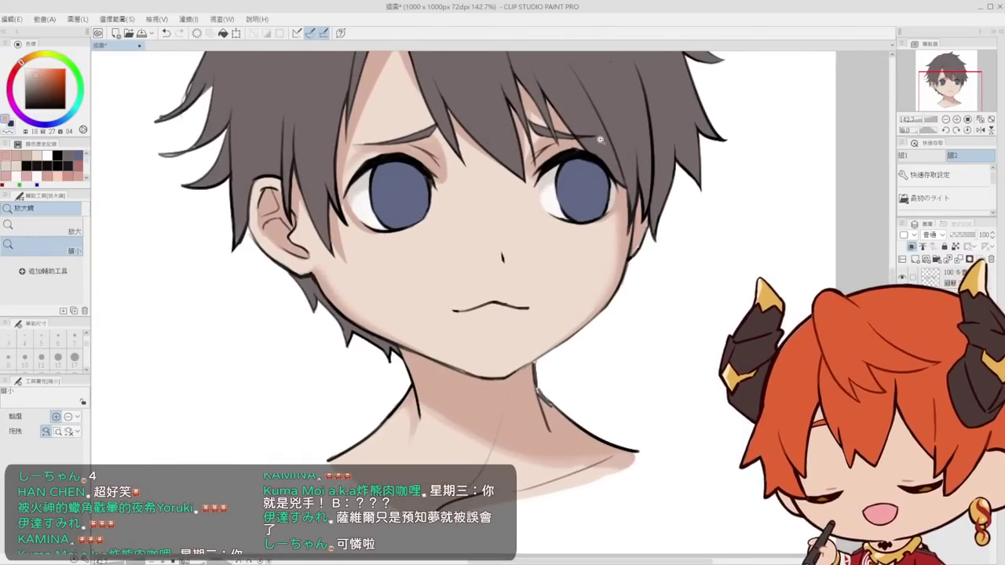
click(560, 221)
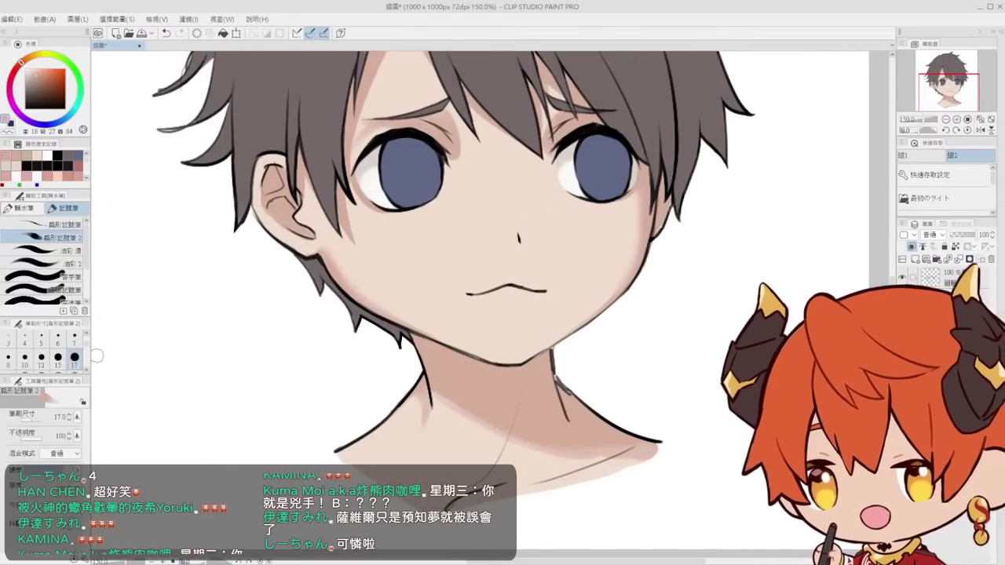
Try shading strokes across the right and left eyes at brush size 50
click(76, 358)
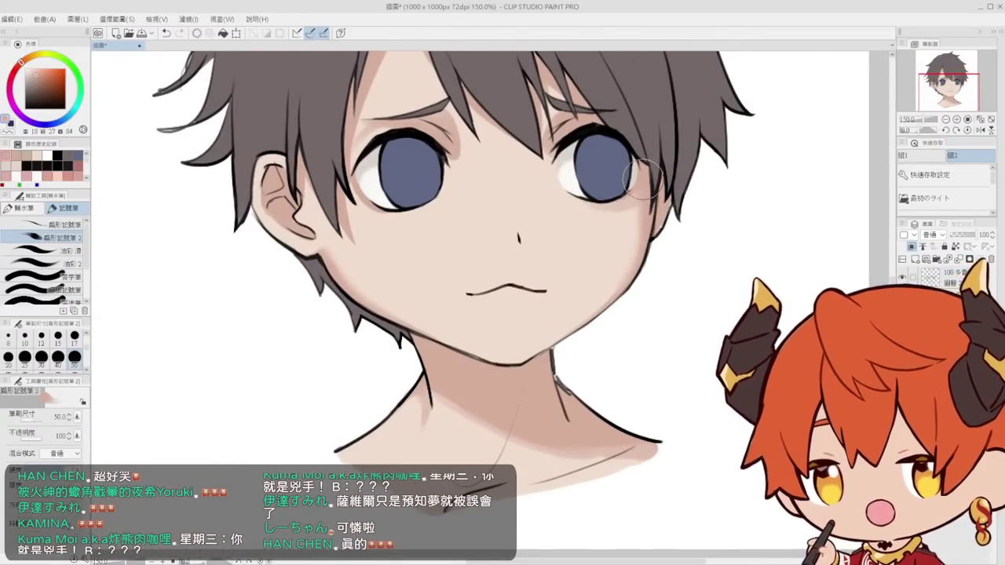
key(ctrl+z)
mouse_move(582, 187)
mouse_down()
mouse_move(640, 177)
mouse_move(579, 195)
mouse_move(642, 178)
mouse_move(618, 198)
mouse_move(643, 174)
mouse_up()
key(ctrl+z)
mouse_move(351, 179)
mouse_down()
mouse_move(411, 183)
mouse_move(362, 210)
mouse_move(406, 186)
mouse_up()
key(ctrl+z)
drag(546, 203, 502, 206)
drag(547, 237, 536, 262)
drag(537, 263, 554, 248)
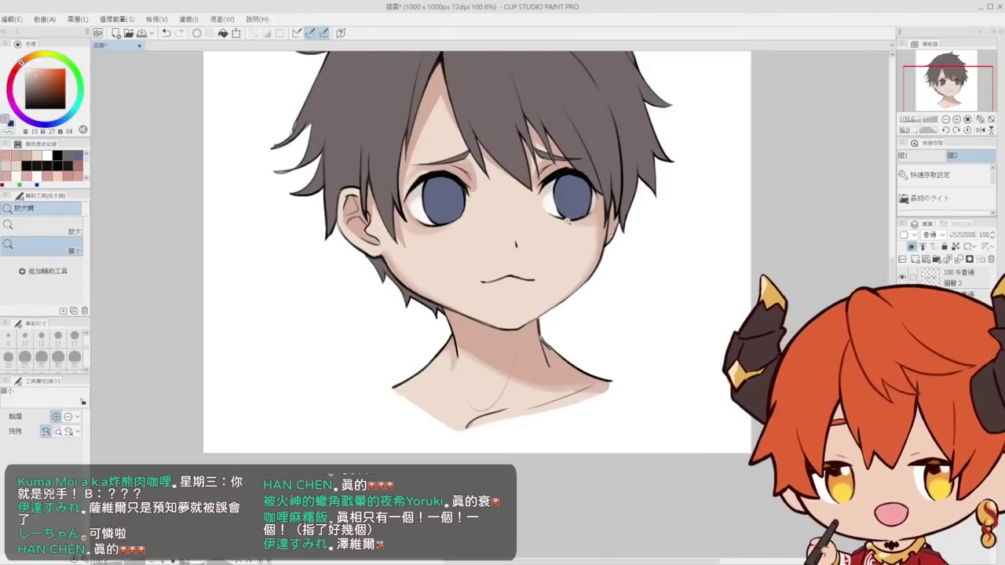
key(p)
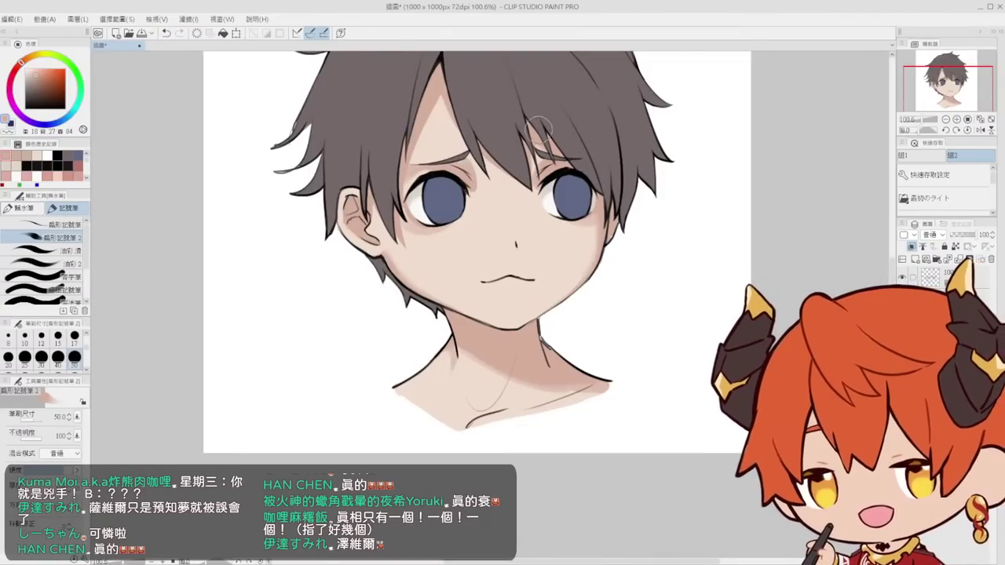
mouse_move(571, 150)
mouse_down()
mouse_move(548, 118)
mouse_move(507, 168)
mouse_up()
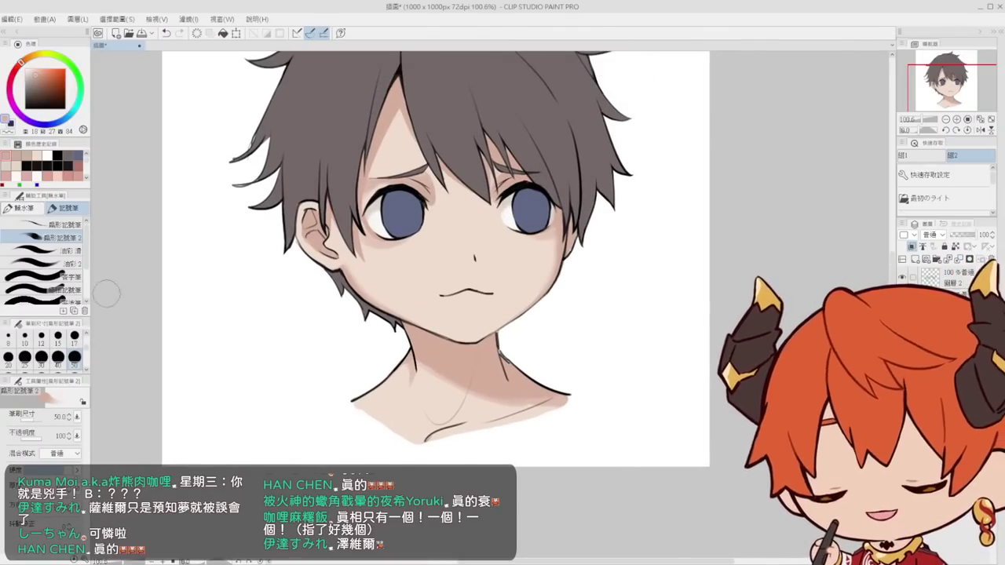
Touch up the skin shadows around the left eye's inner corner and the forehead tip at brush size 17 with colours sampled from the skin
click(75, 337)
scroll(427, 168, up, 3)
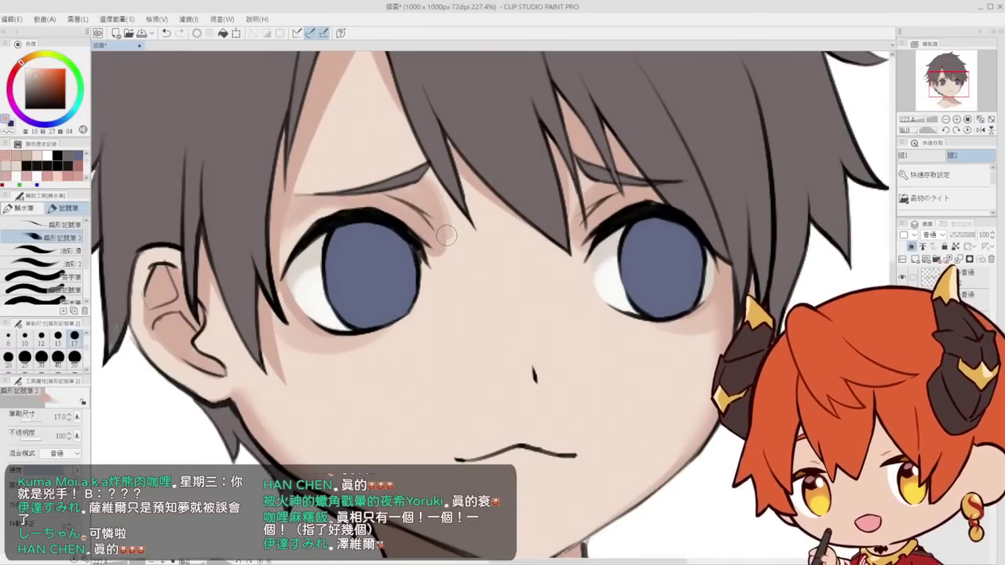
alt+click(496, 252)
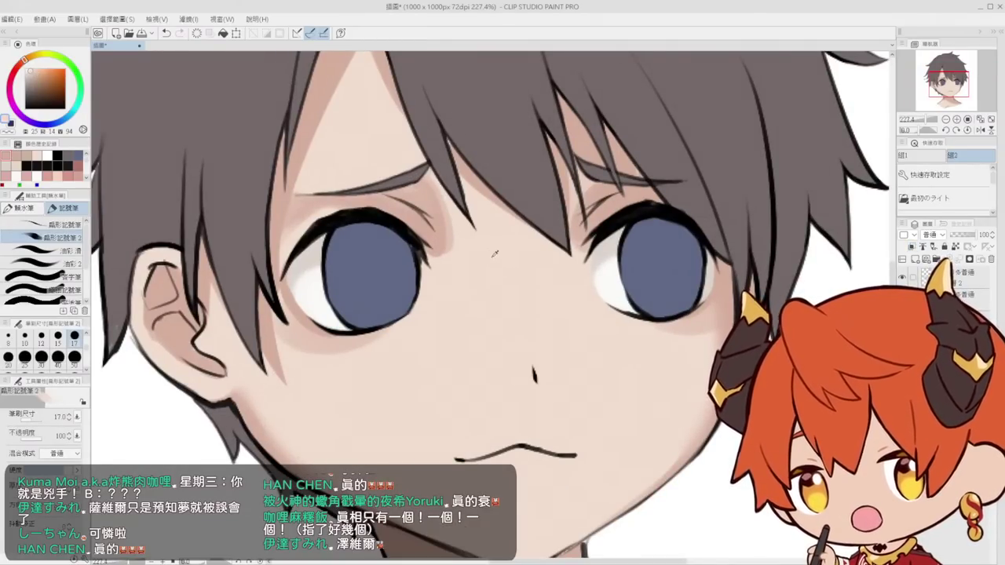
drag(457, 102, 465, 200)
alt+click(377, 112)
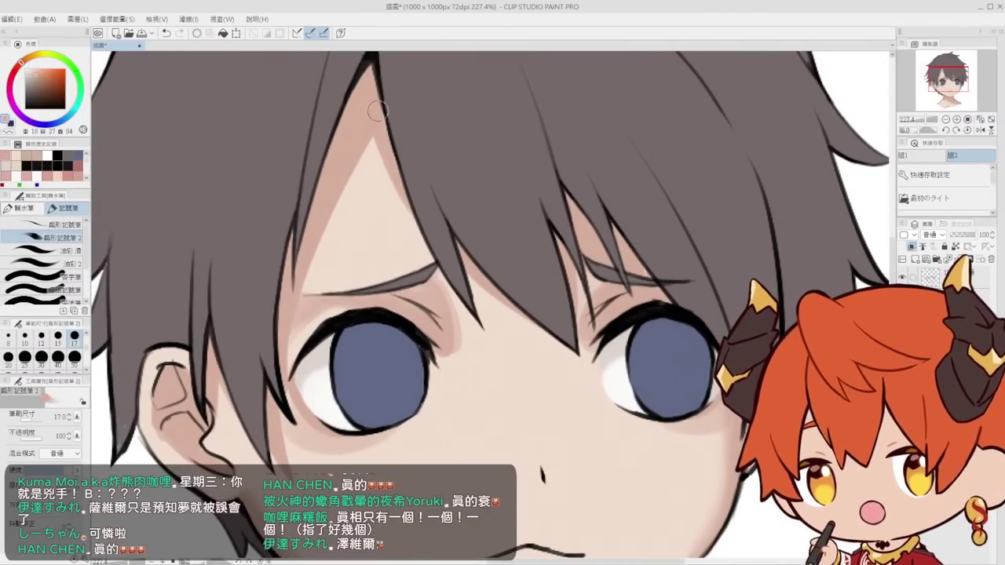
scroll(396, 150, down, 4)
scroll(492, 168, up, 3)
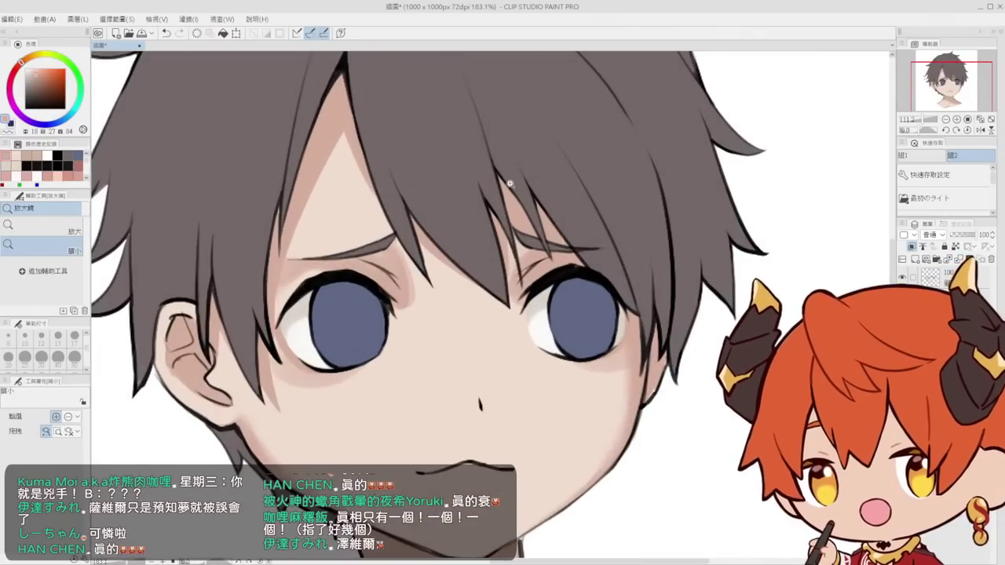
Sample the light base skin colour and clean up the shadow between the right cheek edge and the ear
scroll(571, 246, down, 3)
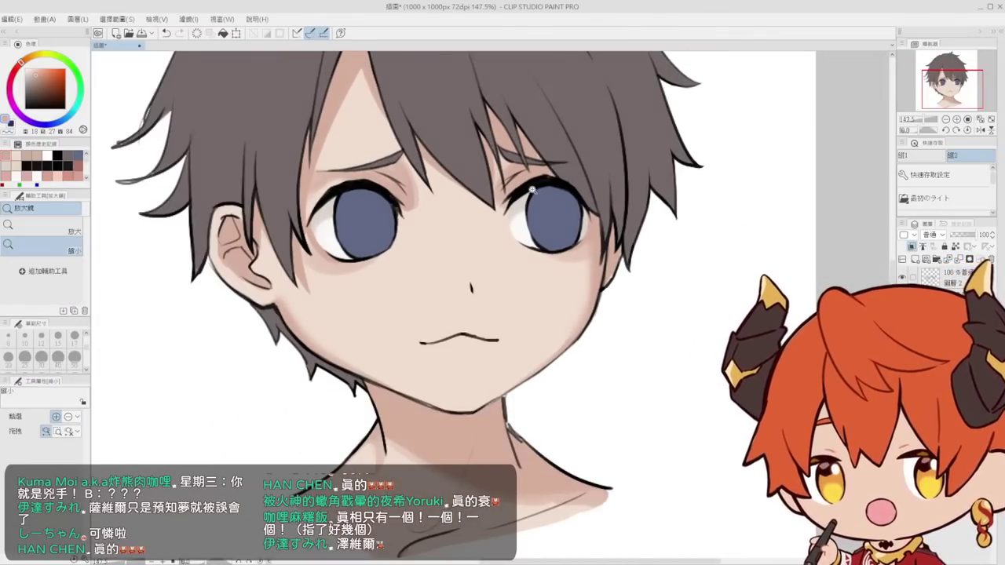
scroll(534, 190, up, 3)
alt+click(541, 138)
drag(618, 228, 599, 161)
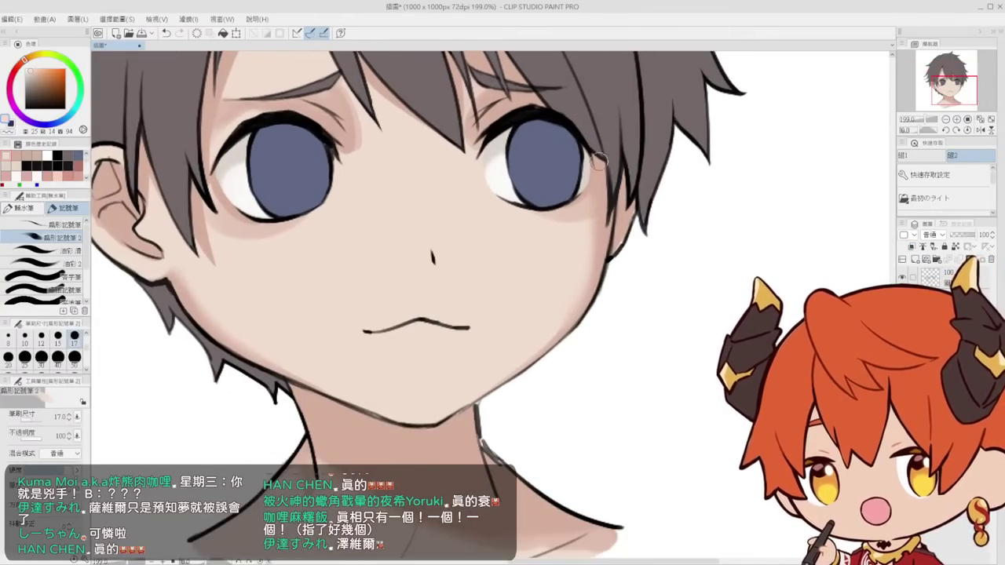
scroll(626, 227, up, 3)
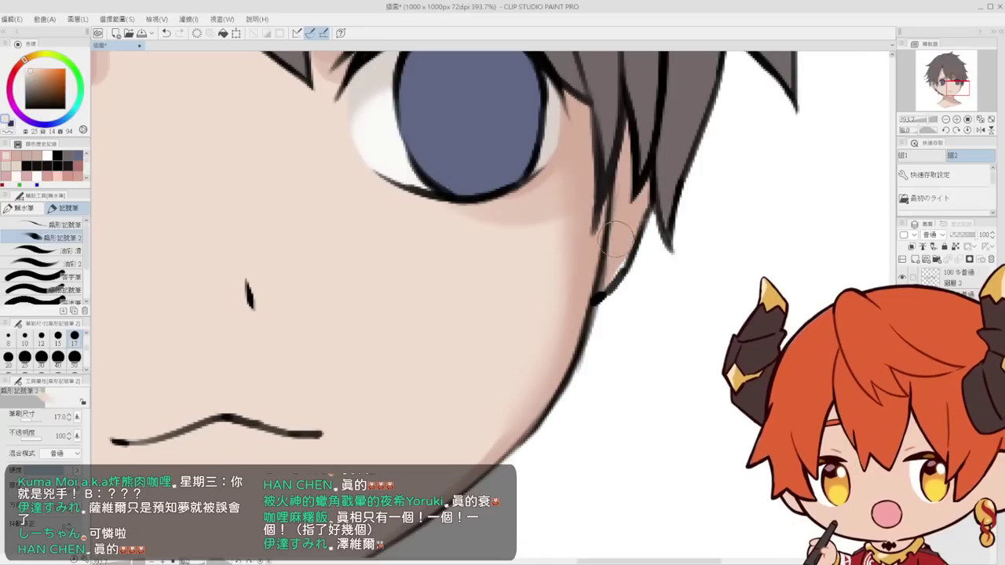
drag(604, 250, 645, 222)
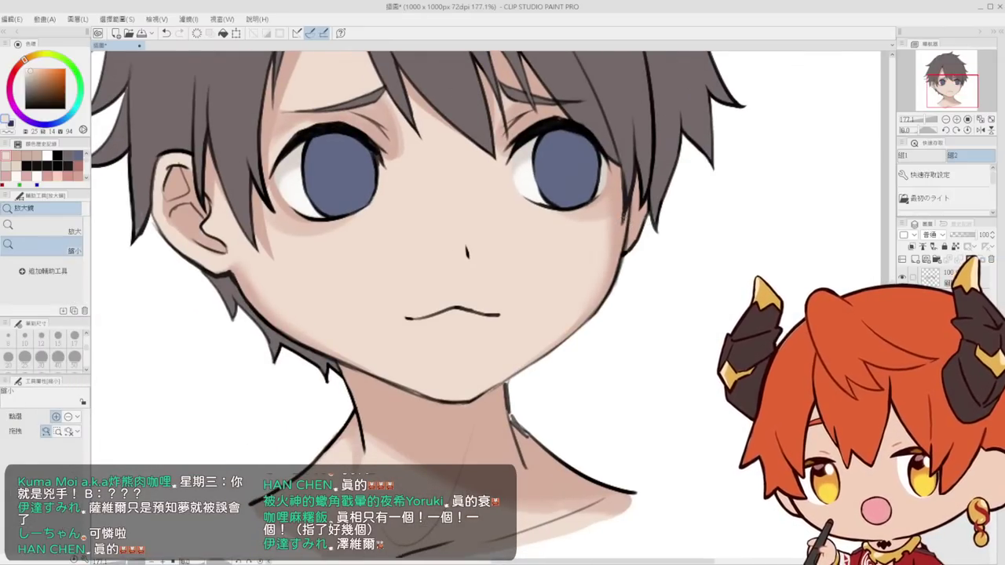
Sample the skin shadow colour and touch up the shadow at the inner corner of the right eye
alt+click(615, 184)
drag(431, 221, 482, 197)
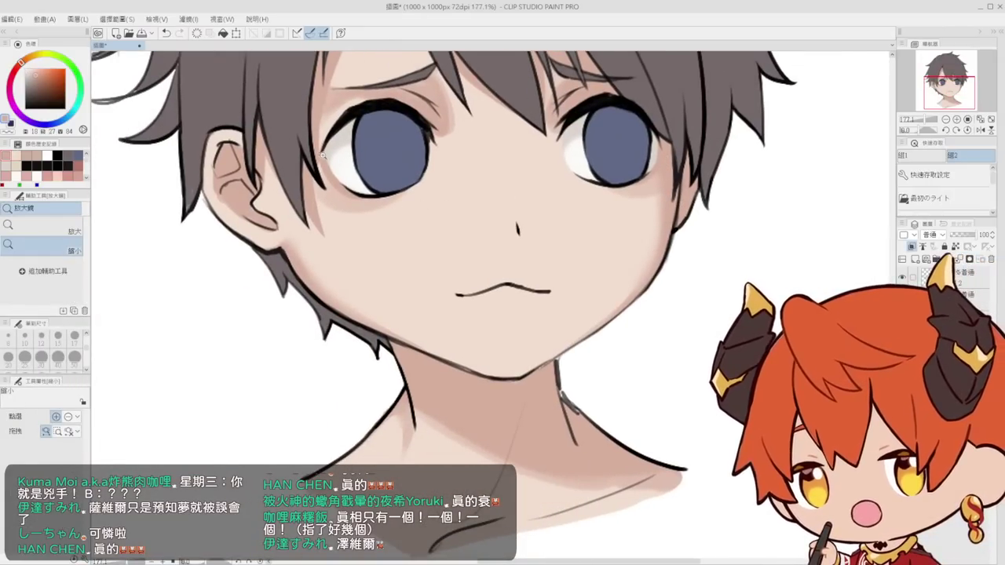
drag(346, 186, 358, 236)
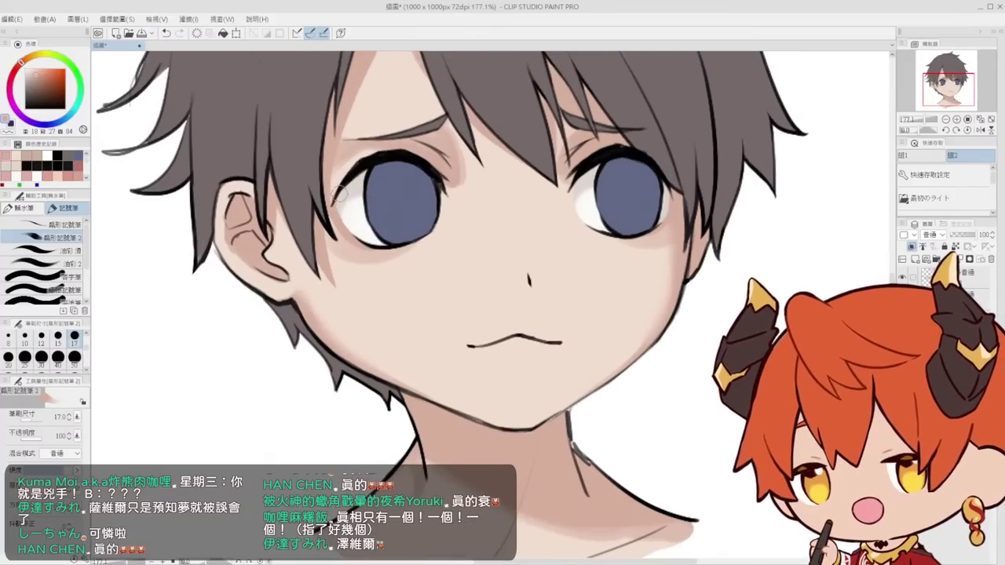
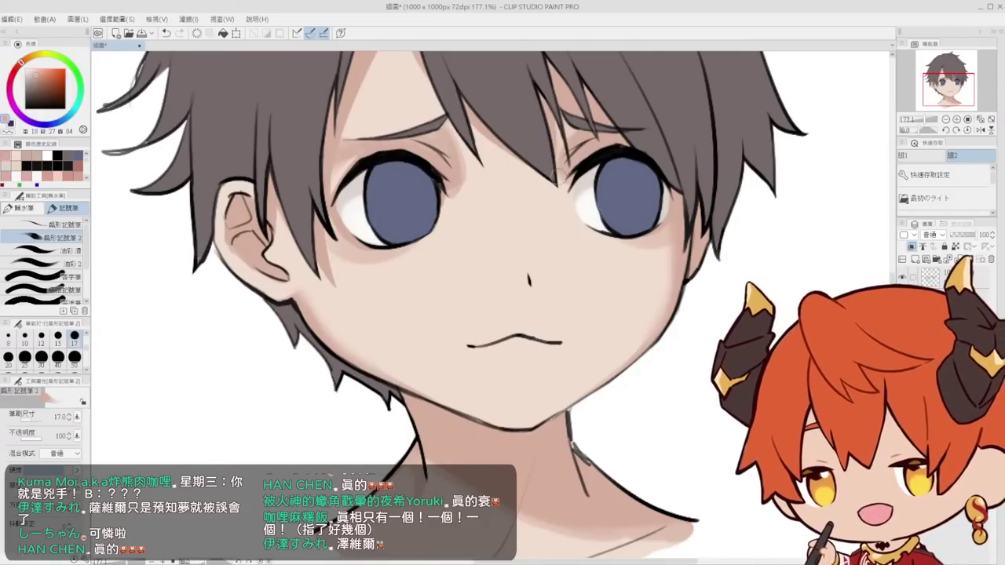
drag(559, 168, 580, 189)
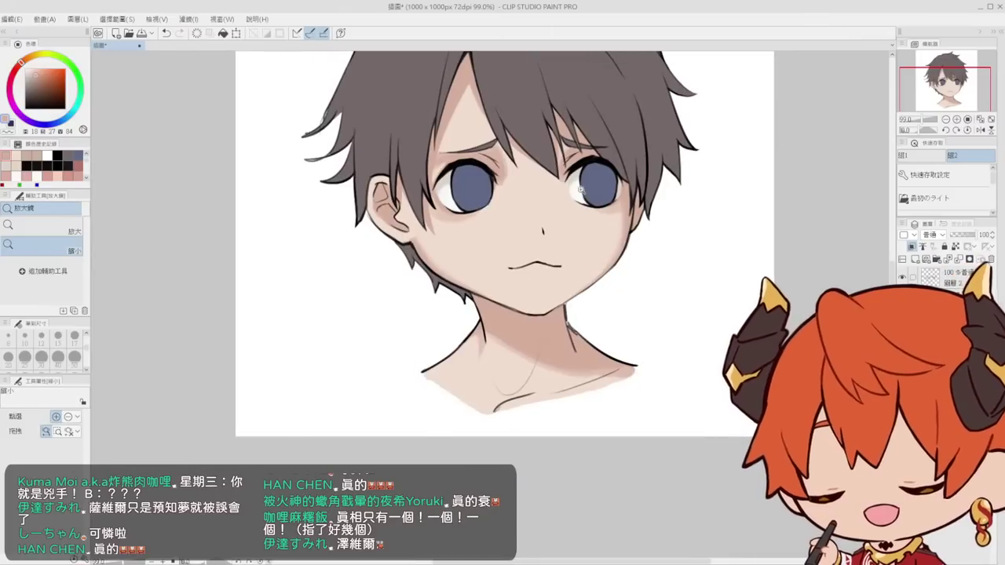
drag(612, 227, 581, 244)
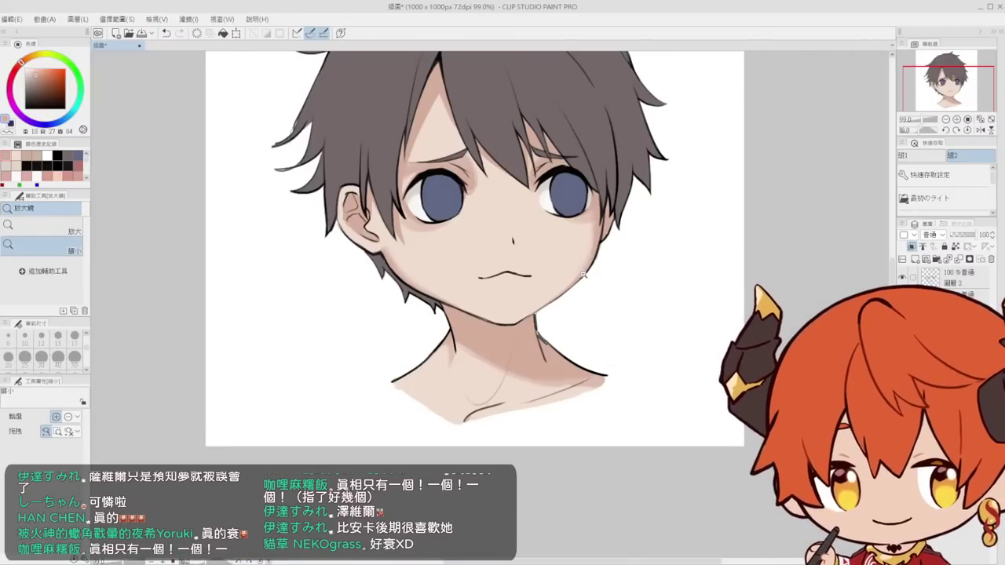
Paint a shadow on the side of the nose at brush size 17 and soften it with the blending tool at size 50
mouse_move(554, 254)
mouse_down()
mouse_move(539, 261)
mouse_move(533, 246)
mouse_move(577, 246)
mouse_up()
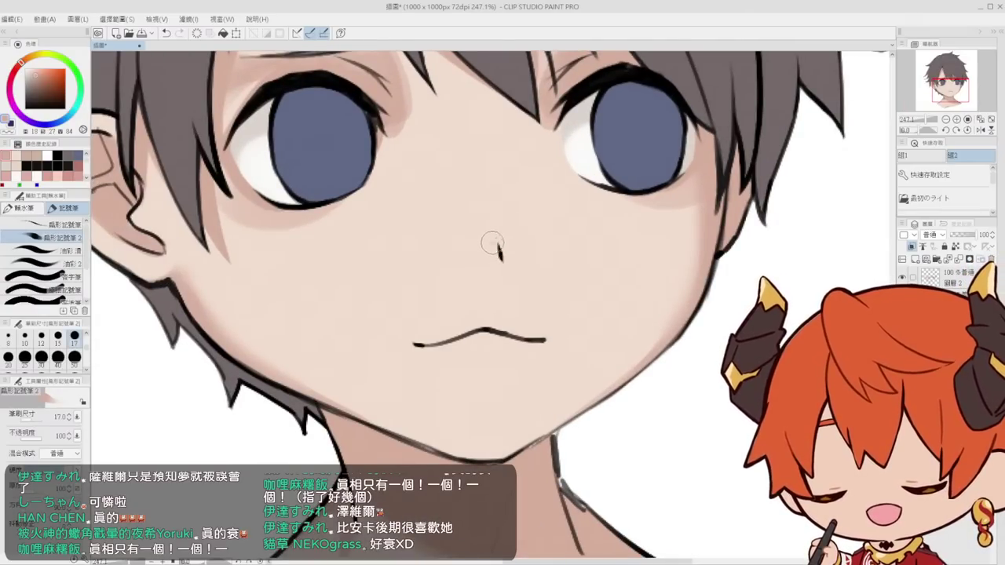
mouse_move(491, 243)
mouse_down()
mouse_move(470, 258)
mouse_move(496, 264)
mouse_move(481, 226)
mouse_move(485, 272)
mouse_move(482, 242)
mouse_up()
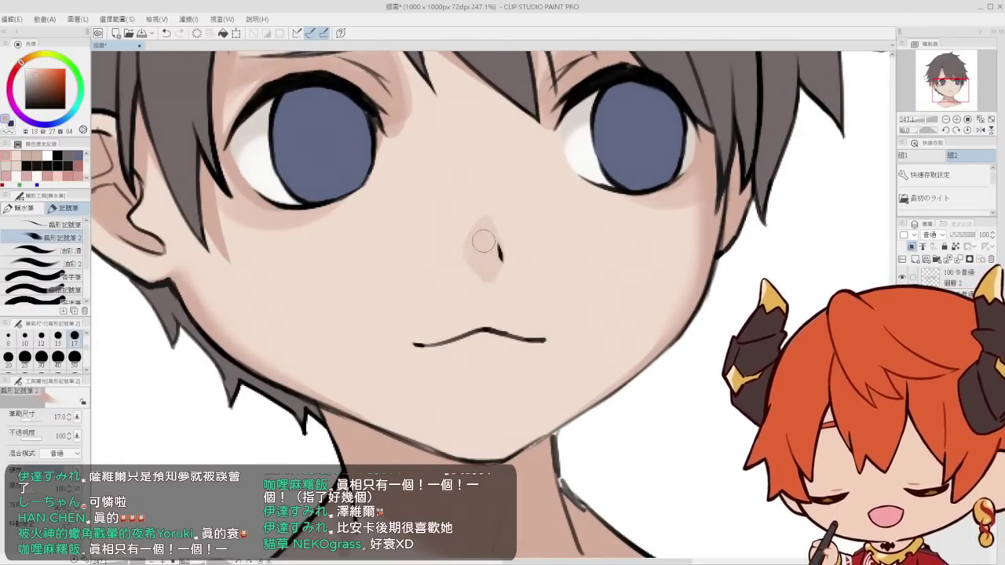
key(j)
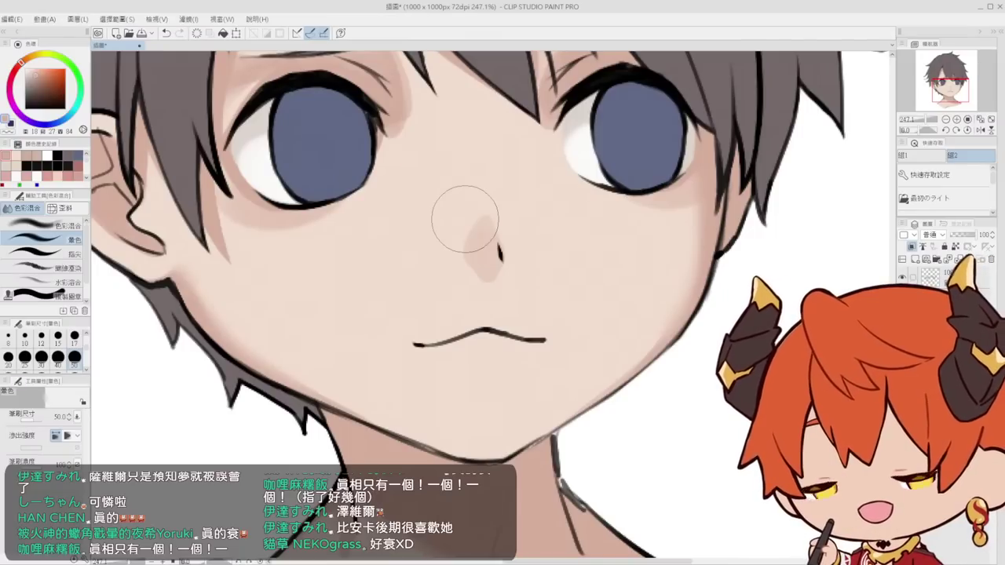
mouse_move(464, 218)
mouse_down()
mouse_move(479, 207)
mouse_move(460, 238)
mouse_move(464, 227)
mouse_move(470, 258)
mouse_move(451, 258)
mouse_move(460, 238)
mouse_up()
key(ctrl+space)
drag(480, 201, 521, 199)
Trim the edges of the nose shadow with the eraser at size 17
key(e)
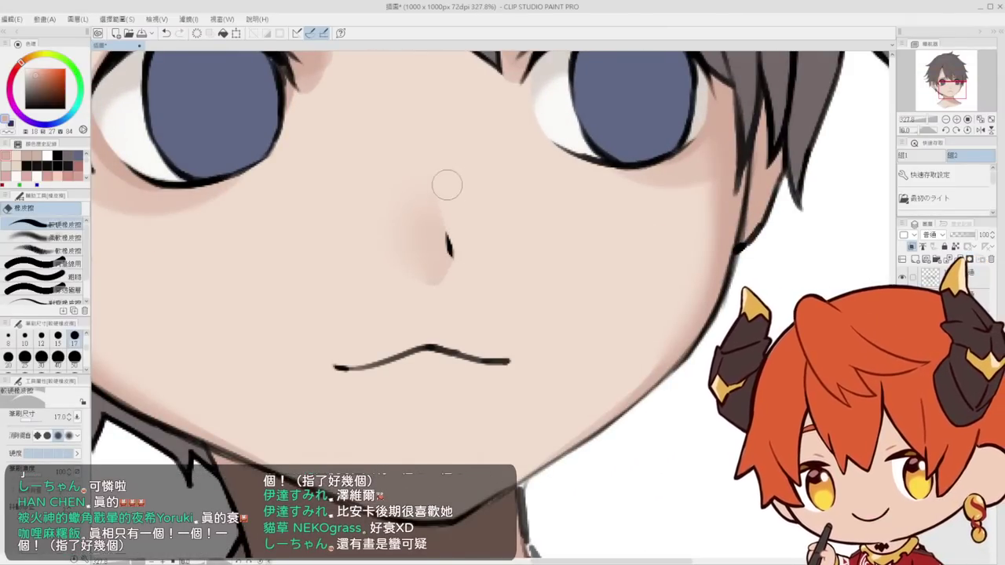
mouse_move(435, 300)
mouse_down()
mouse_move(419, 296)
mouse_move(428, 296)
mouse_up()
key(ctrl+space)
drag(482, 242, 442, 276)
key(ctrl+z)
mouse_move(518, 262)
mouse_down()
mouse_move(512, 246)
mouse_move(547, 248)
mouse_up()
Repaint the nose shadow at brush size 7 and blend its outer edge into the skin
key(p)
scroll(89, 345, up, 1)
click(75, 339)
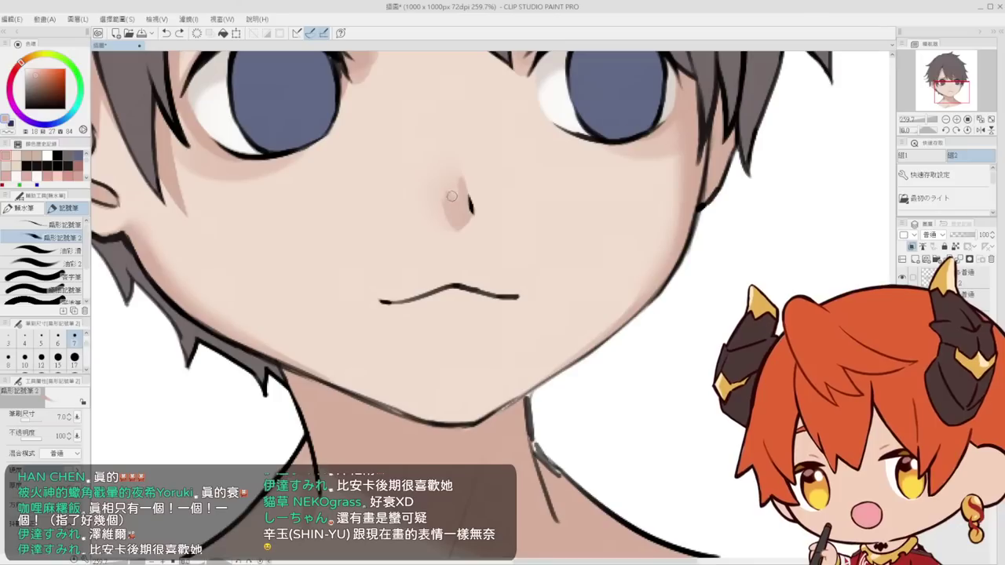
key(j)
mouse_move(440, 187)
mouse_down()
mouse_move(465, 246)
mouse_move(479, 190)
mouse_move(538, 254)
mouse_up()
Erase the lower edge of the nose shadow with the soft eraser at size 17
key(e)
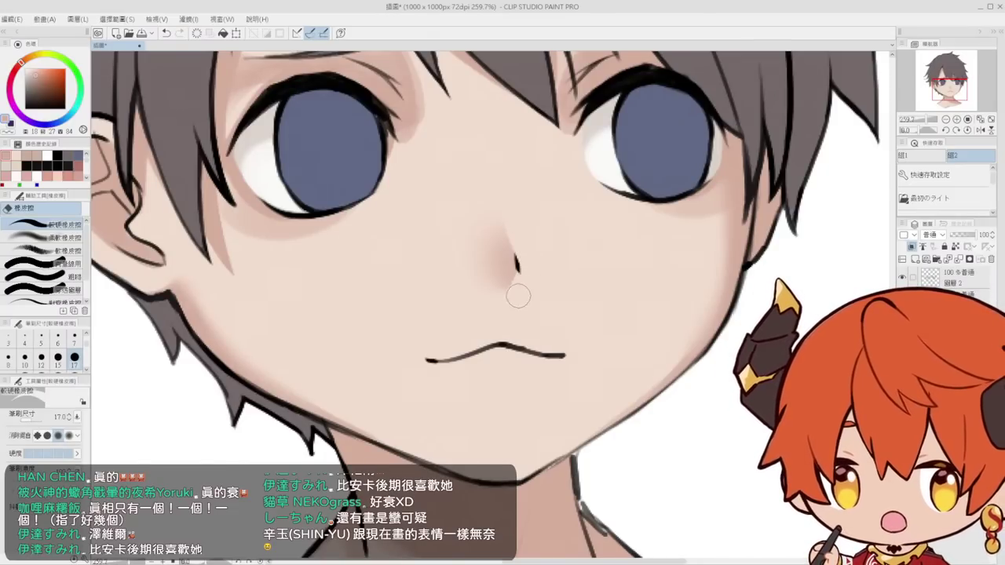
key(ctrl+z)
drag(510, 299, 487, 296)
key(alt+space)
drag(523, 220, 499, 229)
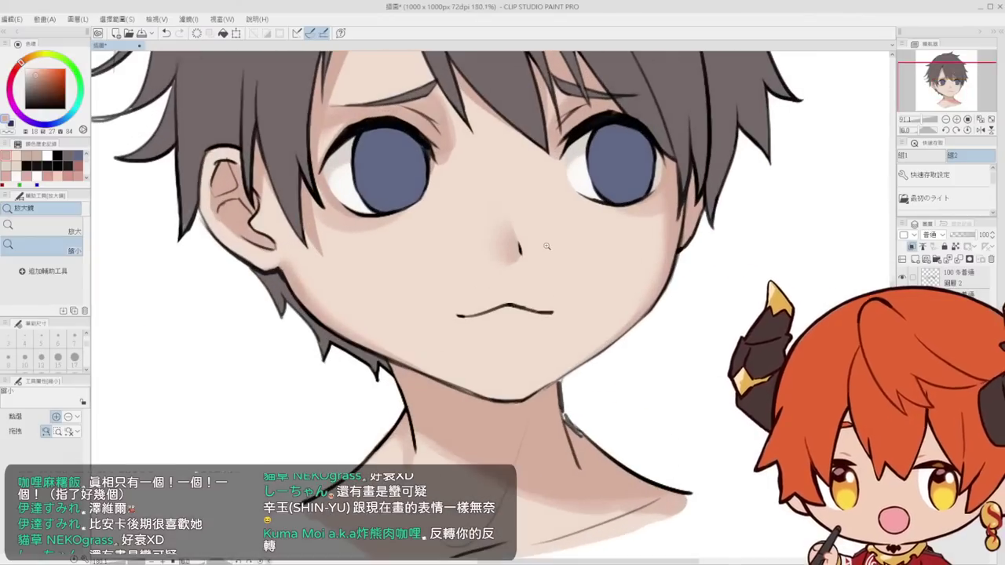
Undo the shadow painted on the nose
key(ctrl+z)
key(ctrl+z)
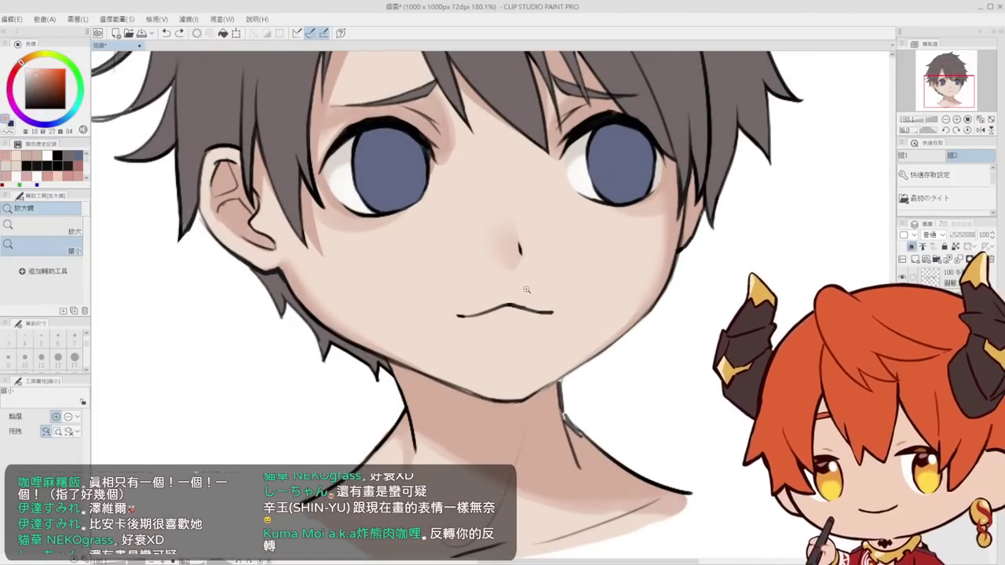
key(ctrl+z)
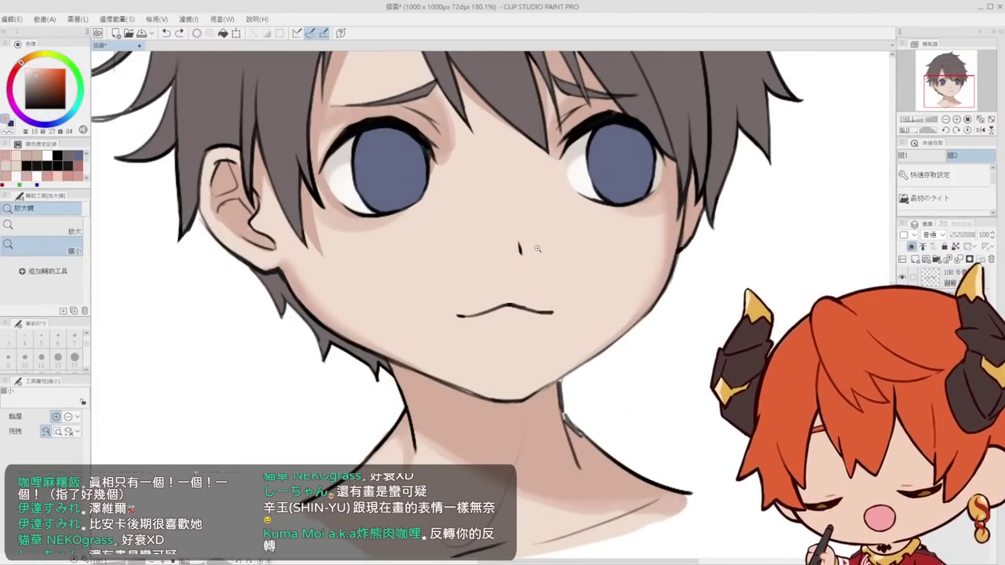
Switch to white and paint a small pointed highlight on the nose beside the nostril line, redoing the first stroke
scroll(537, 249, down, 3)
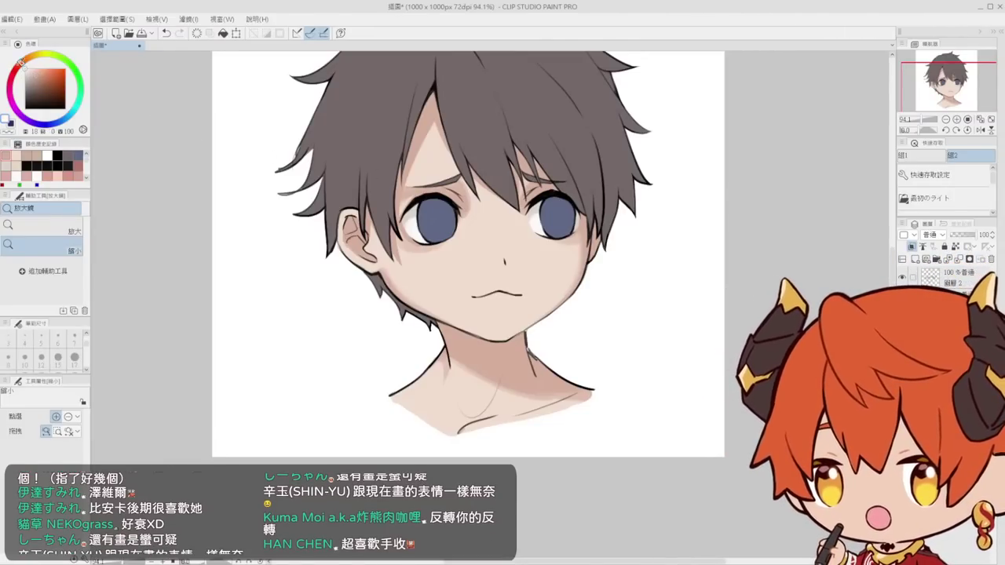
drag(521, 280, 585, 276)
mouse_move(474, 221)
mouse_down()
mouse_move(460, 244)
mouse_move(477, 220)
mouse_move(396, 223)
mouse_up()
key(ctrl+z)
drag(508, 204, 513, 255)
drag(513, 255, 545, 285)
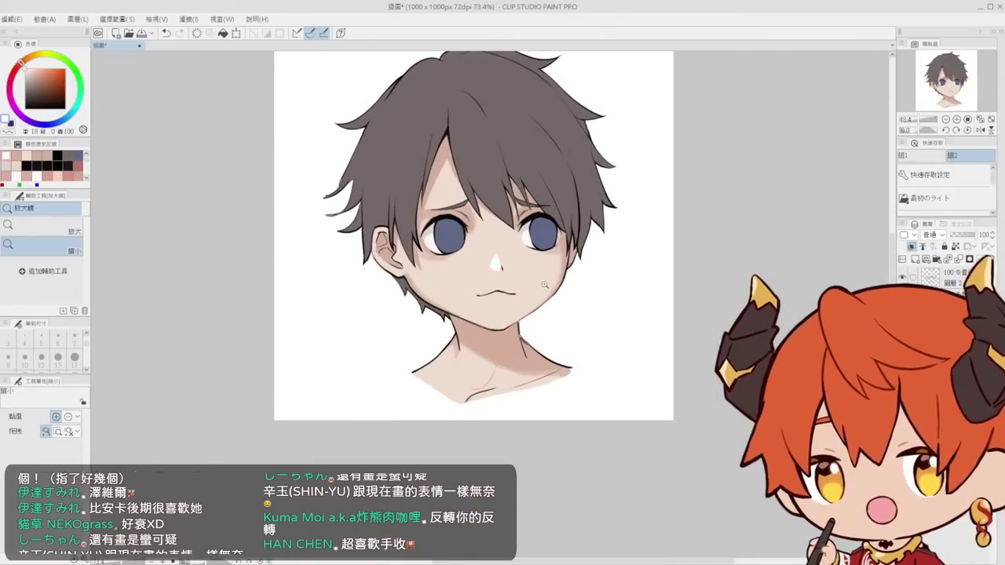
drag(515, 253, 522, 296)
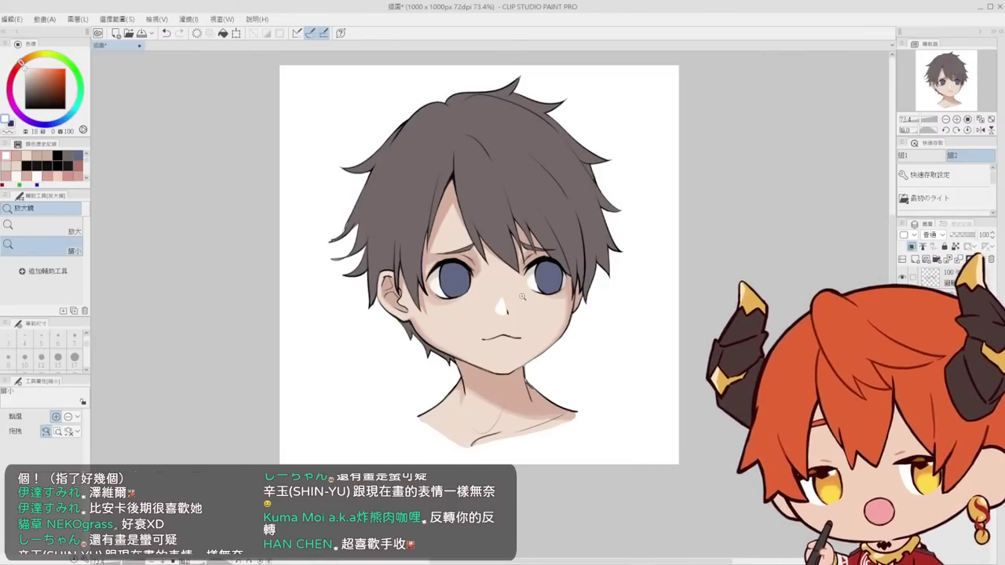
drag(525, 283, 501, 267)
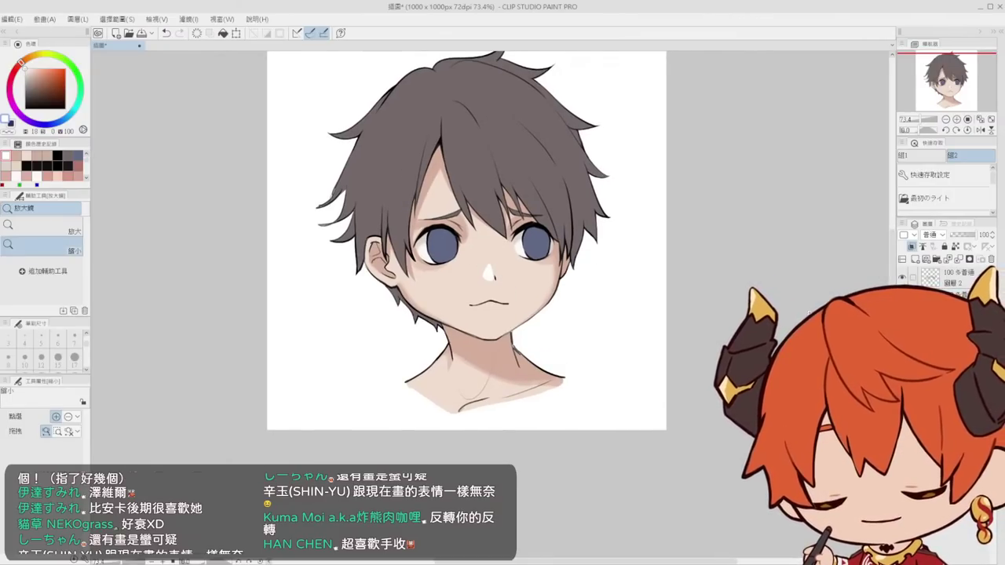
Add a new raster layer
key(Tab)
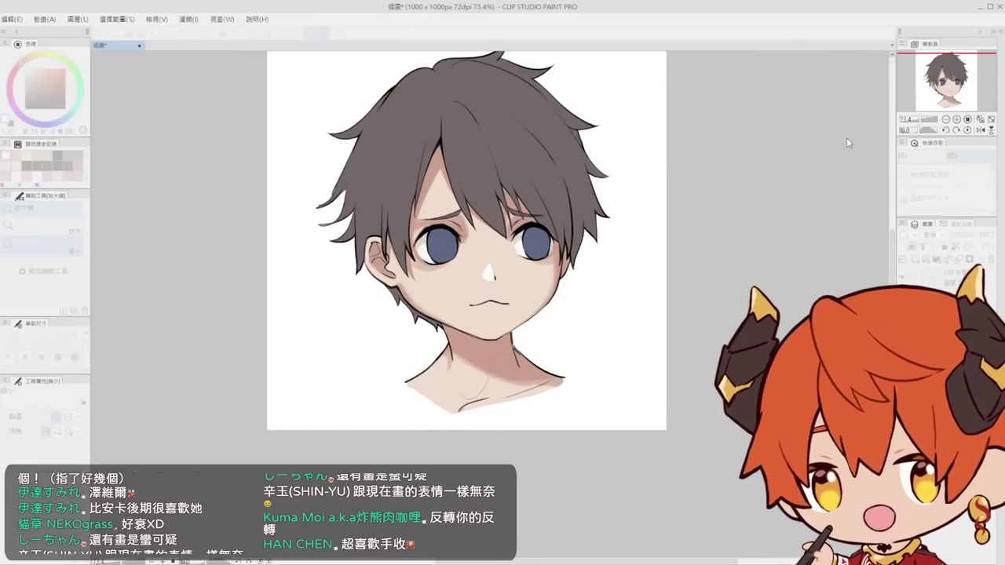
key(Tab)
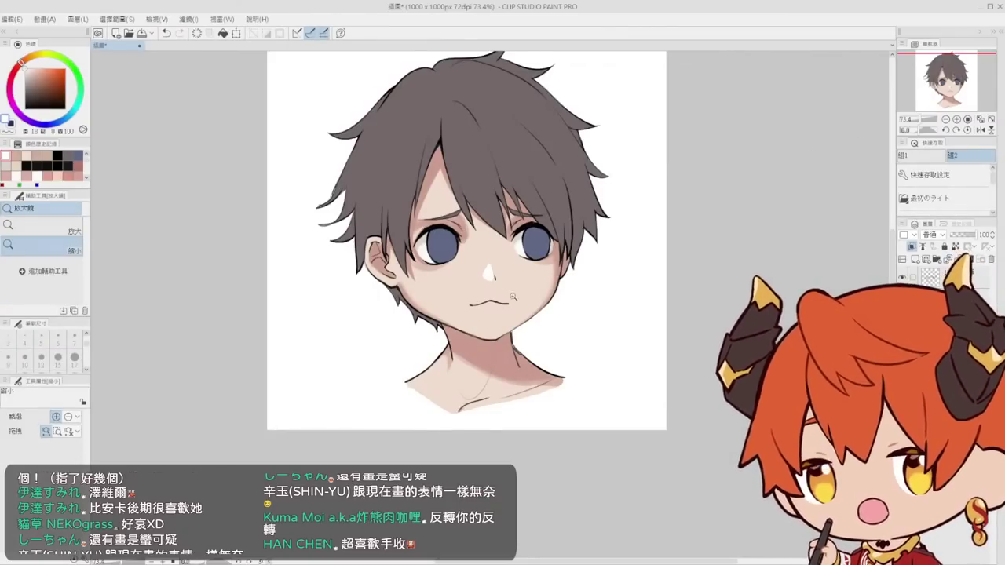
drag(543, 270, 519, 324)
right_click(605, 325)
click(916, 261)
Paint an even translucent shadow over the whole face, neck and shoulders with the marker at size 50
drag(501, 277, 483, 284)
drag(495, 259, 493, 261)
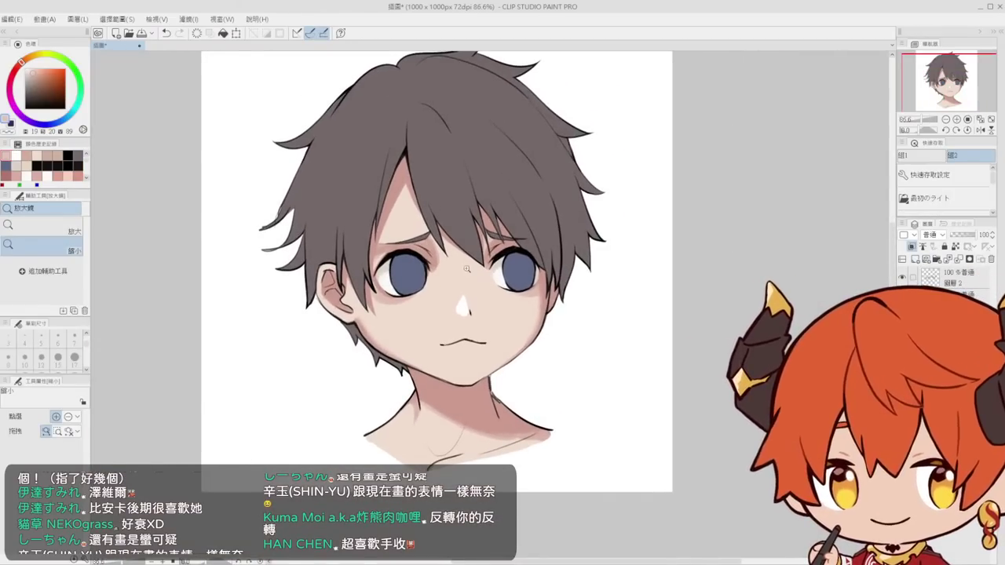
key(p)
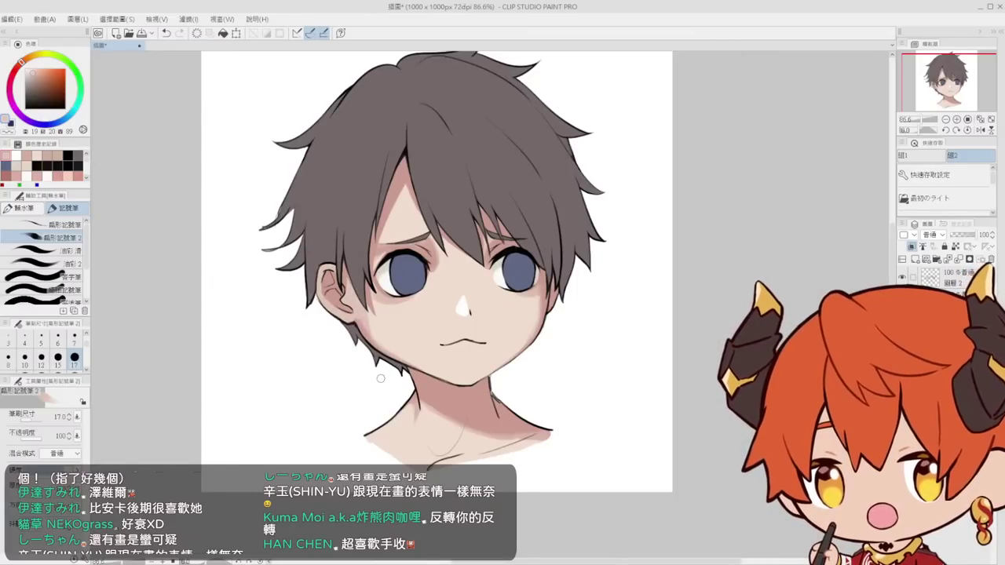
click(87, 369)
click(75, 358)
drag(445, 285, 415, 264)
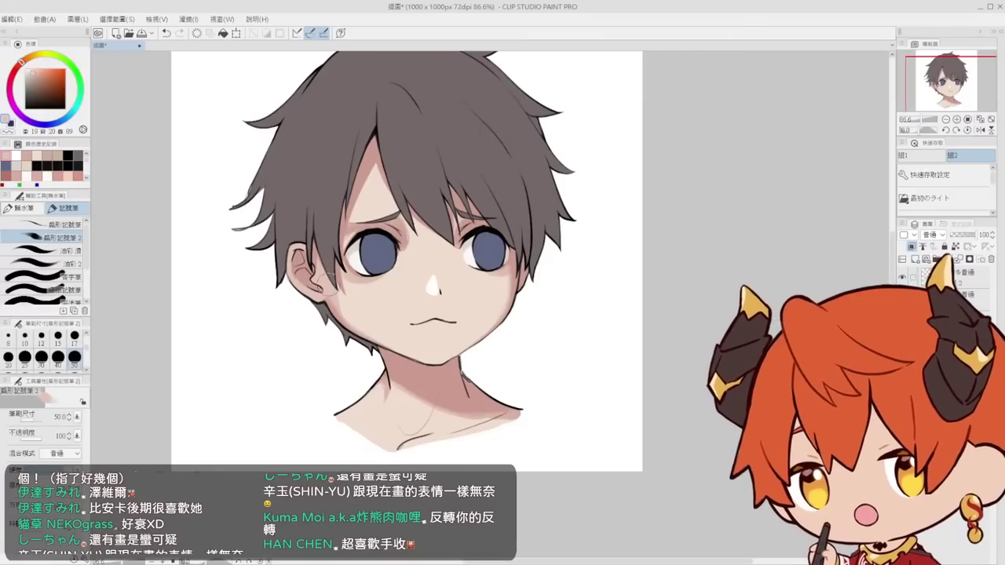
drag(338, 301, 346, 325)
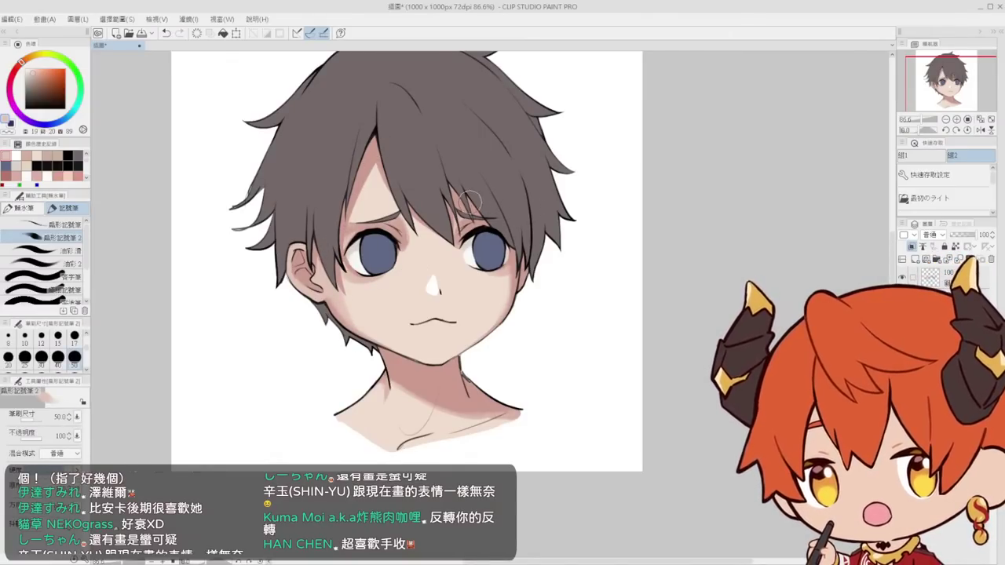
drag(530, 302, 558, 296)
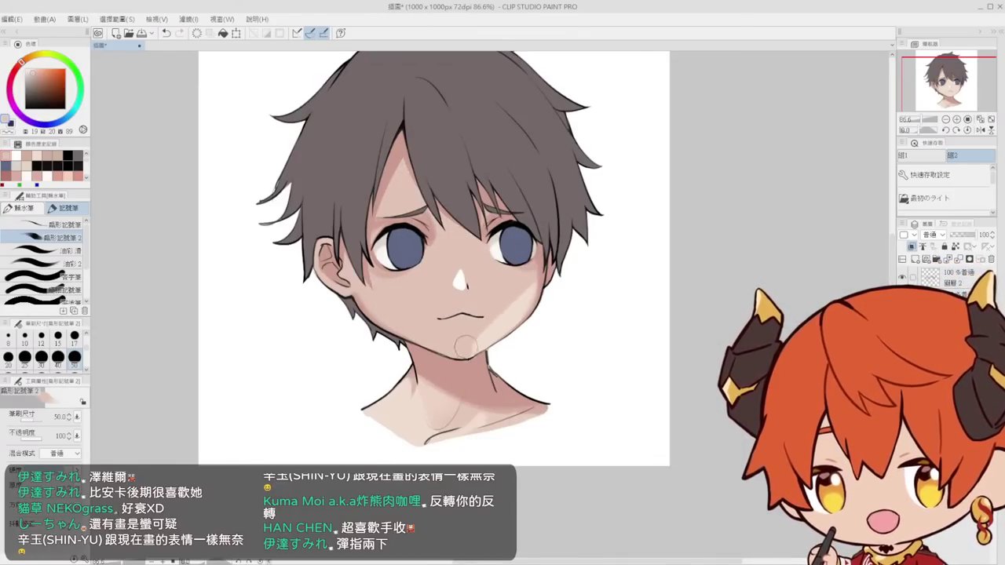
mouse_move(414, 351)
mouse_down()
mouse_move(387, 427)
mouse_move(404, 454)
mouse_move(521, 430)
mouse_up()
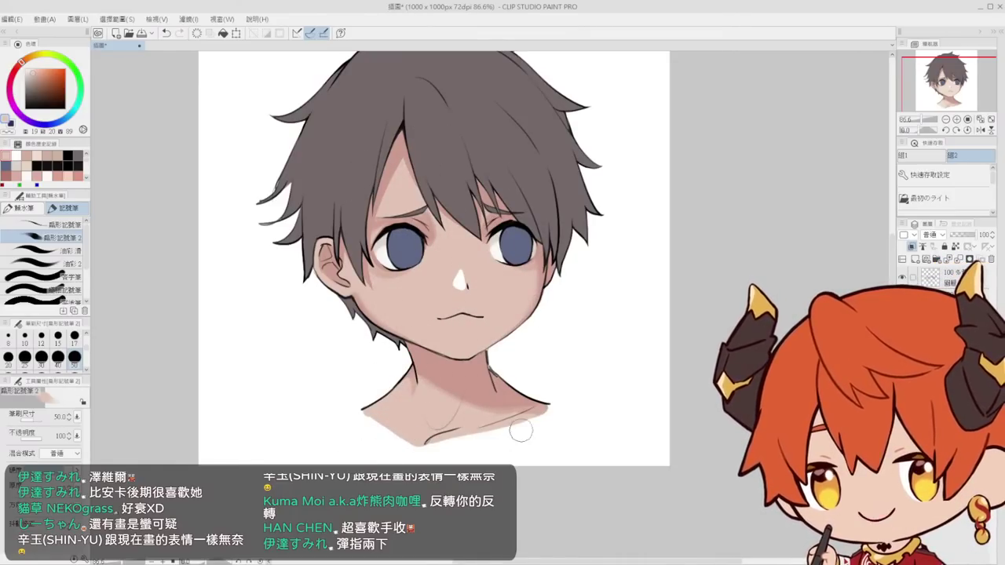
Try to erase a triangular lit patch from the shadow on the cheek under the eye, using the eraser at size 17
drag(499, 291, 492, 305)
key(ctrl+space)
click(476, 298)
click(399, 303)
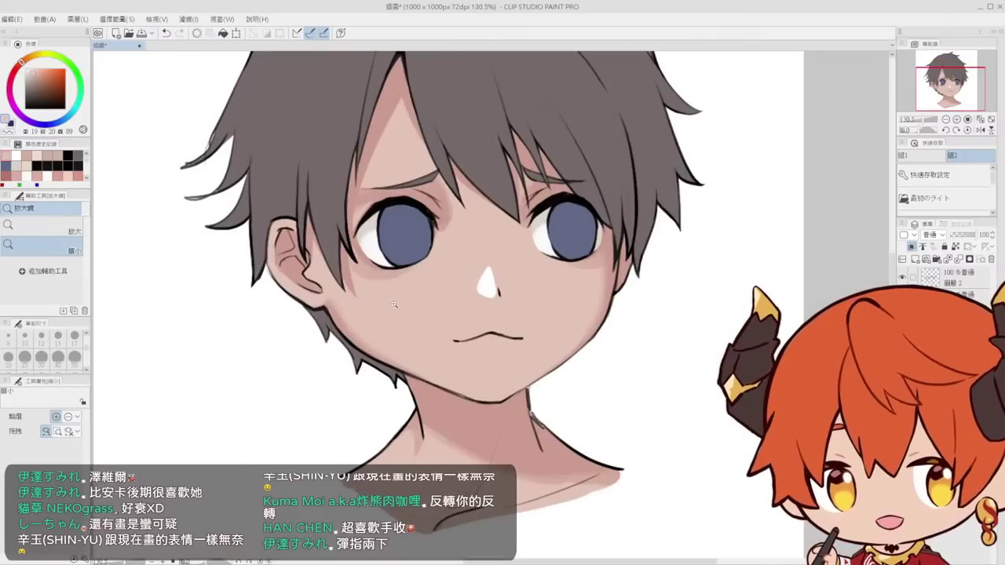
click(399, 305)
key(e)
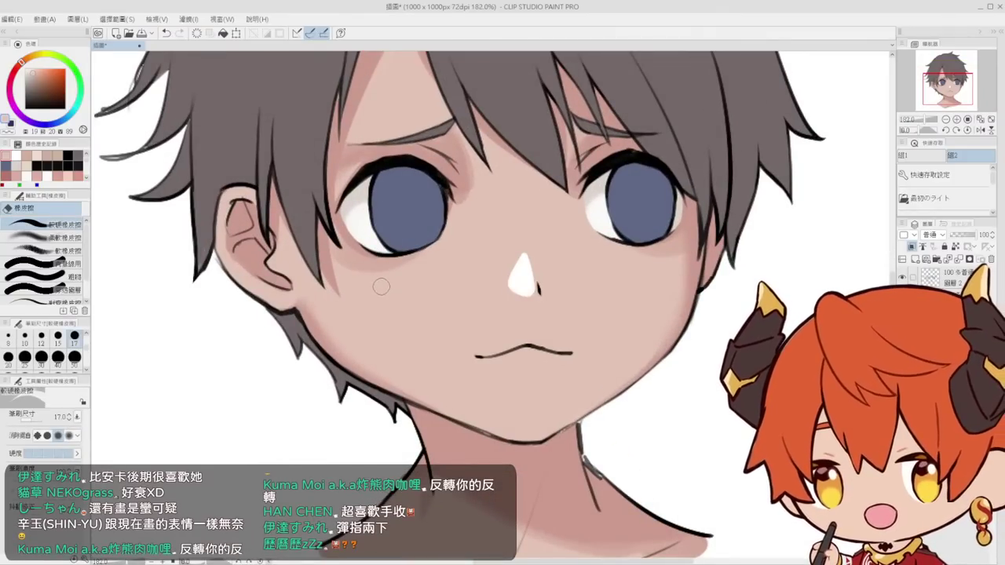
mouse_move(380, 287)
mouse_down()
mouse_move(471, 254)
mouse_move(385, 307)
mouse_move(365, 294)
mouse_move(456, 283)
mouse_move(371, 312)
mouse_move(363, 282)
mouse_up()
key(ctrl+z)
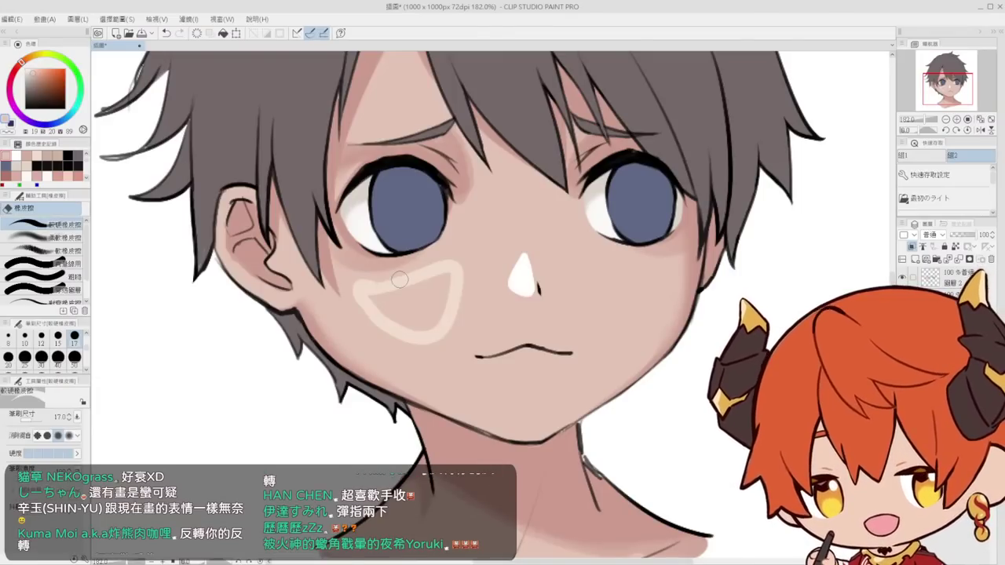
key(ctrl+z)
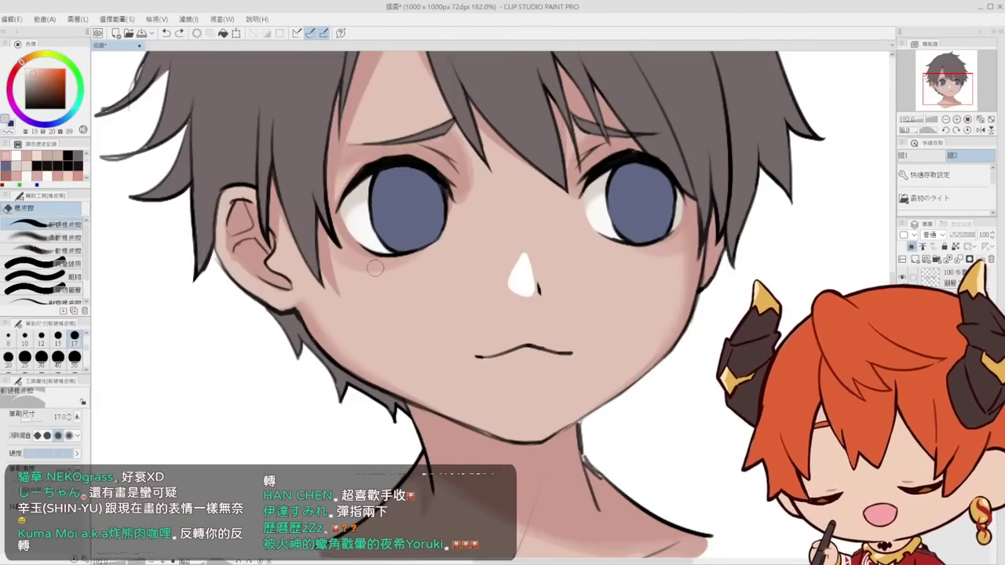
mouse_move(392, 296)
mouse_down()
mouse_move(452, 316)
mouse_move(368, 301)
mouse_move(461, 264)
mouse_move(401, 316)
mouse_move(378, 307)
mouse_move(468, 276)
mouse_move(372, 298)
mouse_move(407, 292)
mouse_move(414, 308)
mouse_move(456, 271)
mouse_move(435, 316)
mouse_up()
Undo the overall shadow painted across the face, neck and shoulders
drag(463, 255, 505, 291)
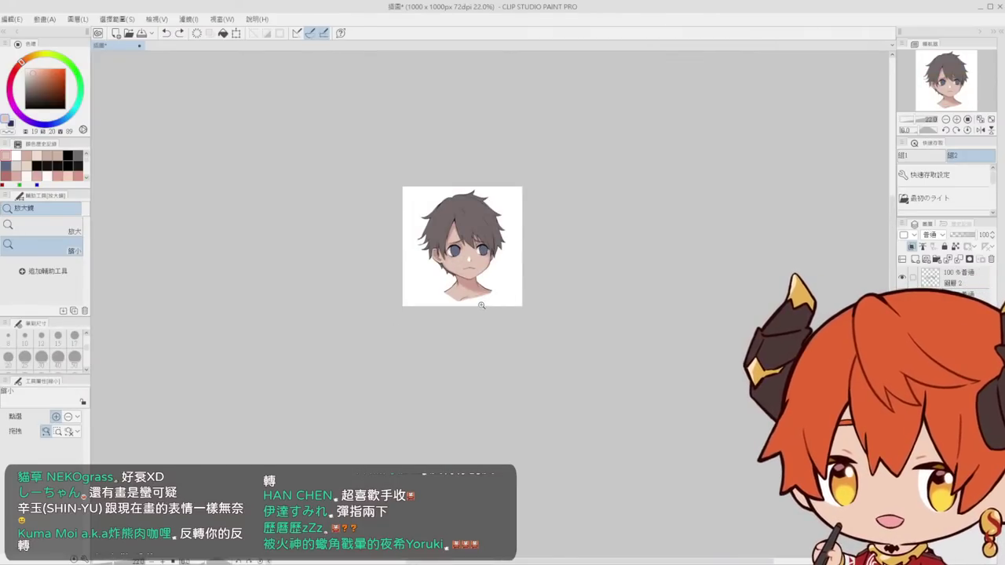
drag(478, 256, 510, 232)
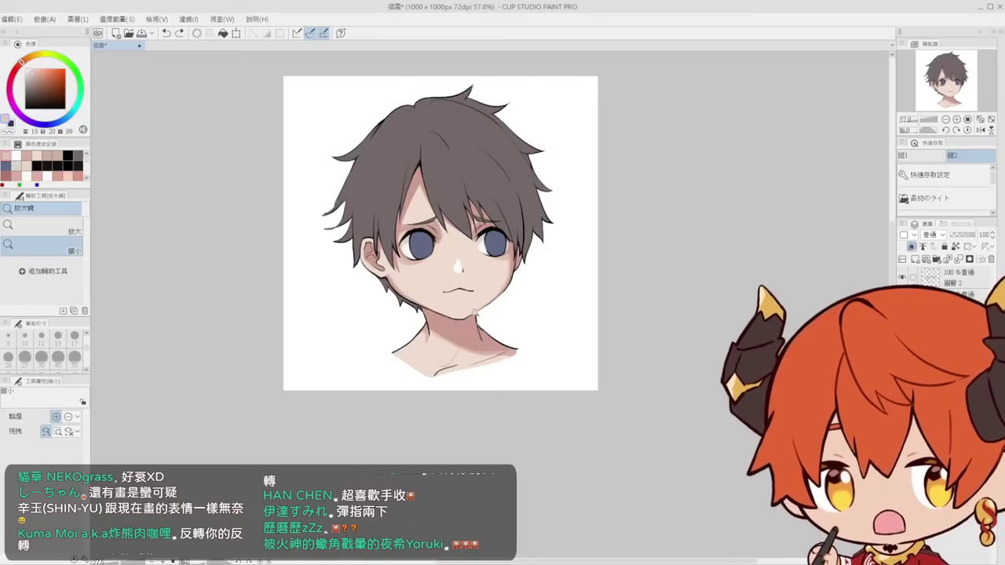
drag(450, 264, 476, 327)
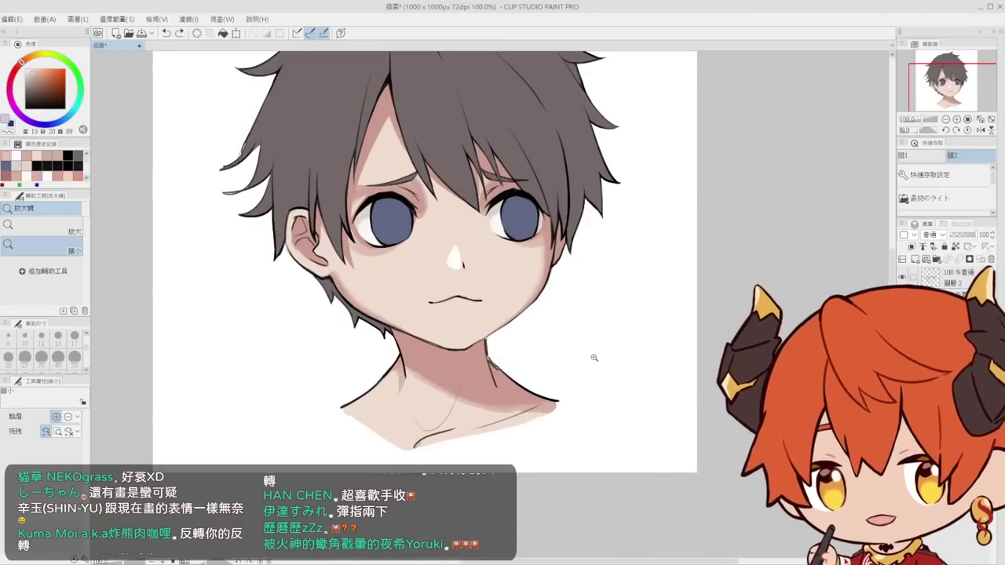
Add a faint shadow around the nose highlight, softening it with the blending brush at size 50 and trimming it with the eraser
mouse_move(506, 235)
mouse_down()
mouse_move(511, 257)
mouse_move(464, 293)
mouse_move(462, 284)
mouse_up()
key(j)
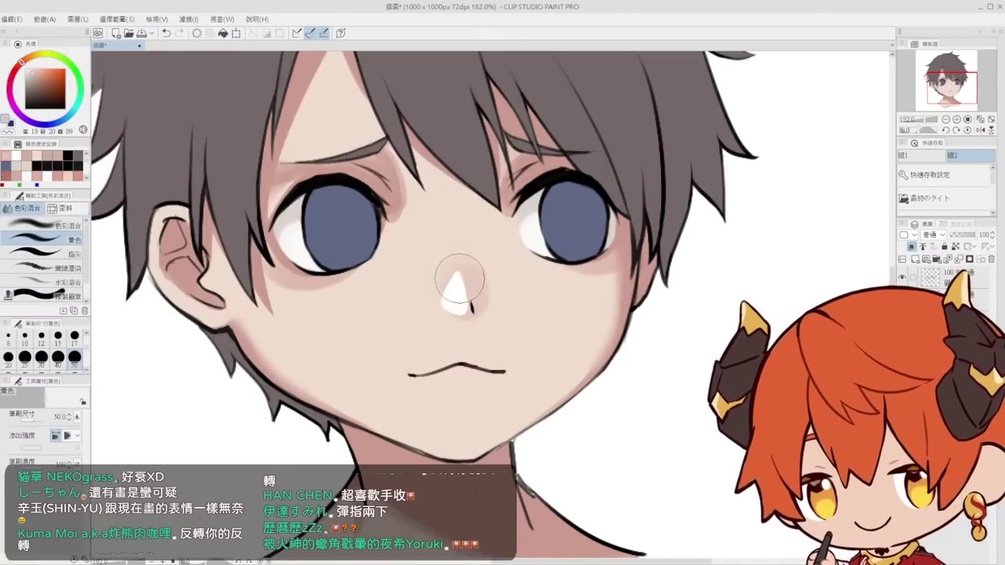
key(e)
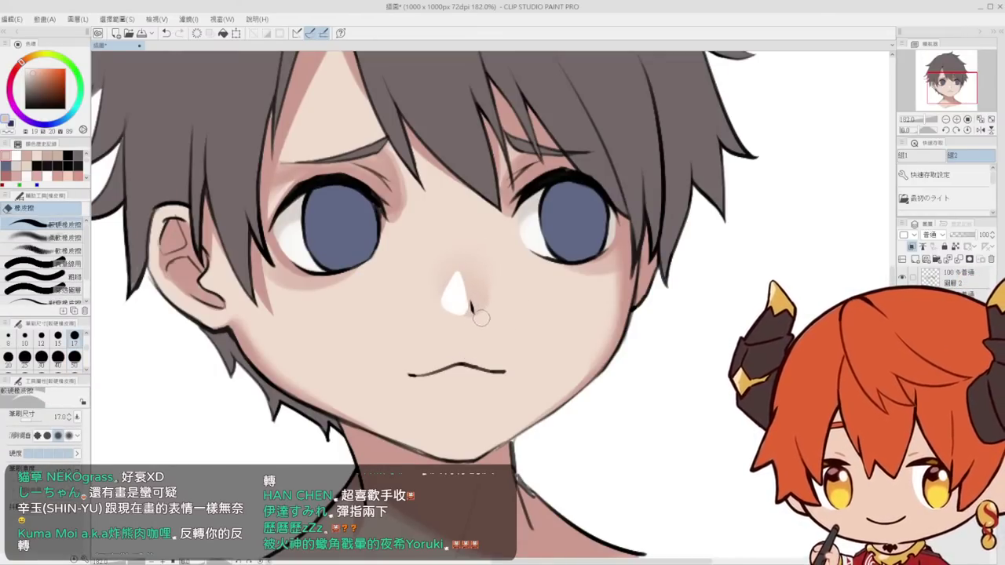
mouse_move(500, 274)
mouse_down()
mouse_move(431, 275)
mouse_move(476, 273)
mouse_up()
key(j)
Paint a small faint shadow under the mouth with the marker at size 17, replacing the first attempt, and clean its edges with the eraser
mouse_move(525, 293)
mouse_down()
mouse_move(515, 238)
mouse_move(527, 263)
mouse_up()
key(p)
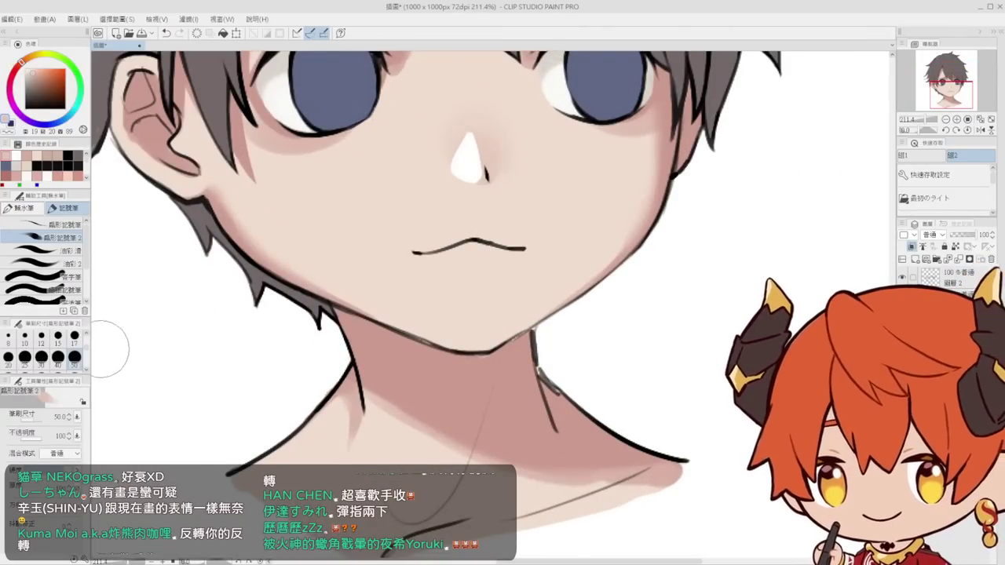
click(75, 335)
key(ctrl+z)
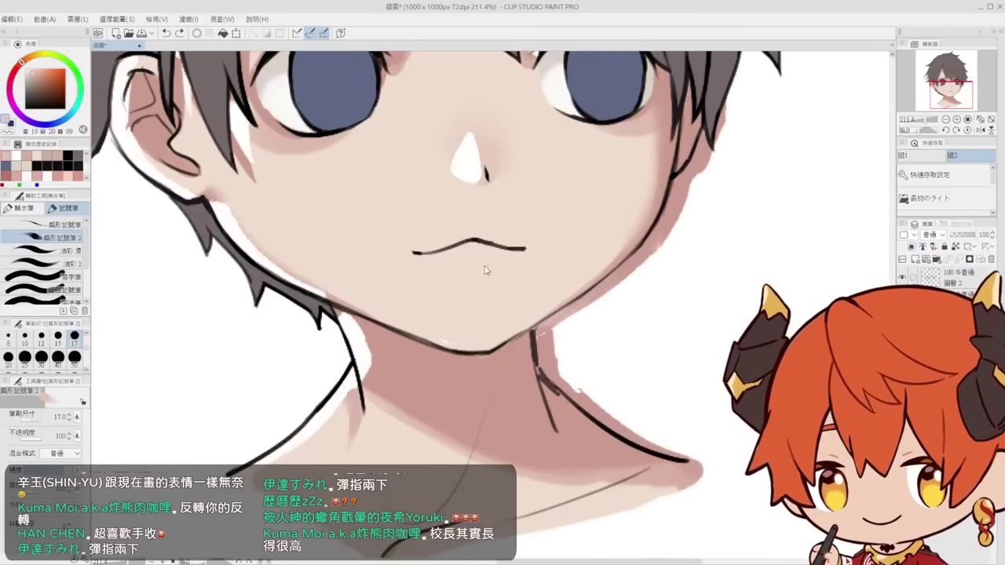
drag(461, 268, 483, 264)
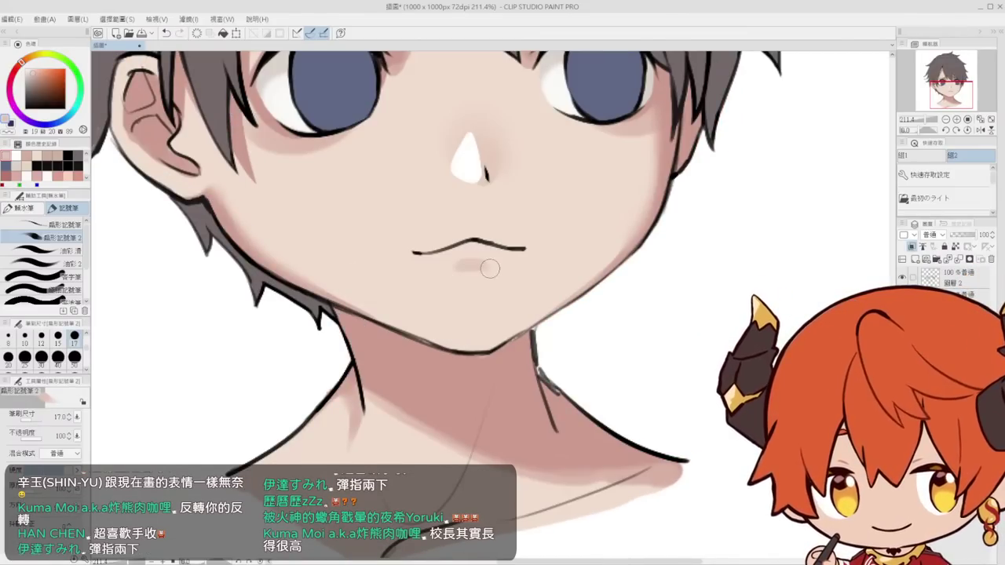
key(e)
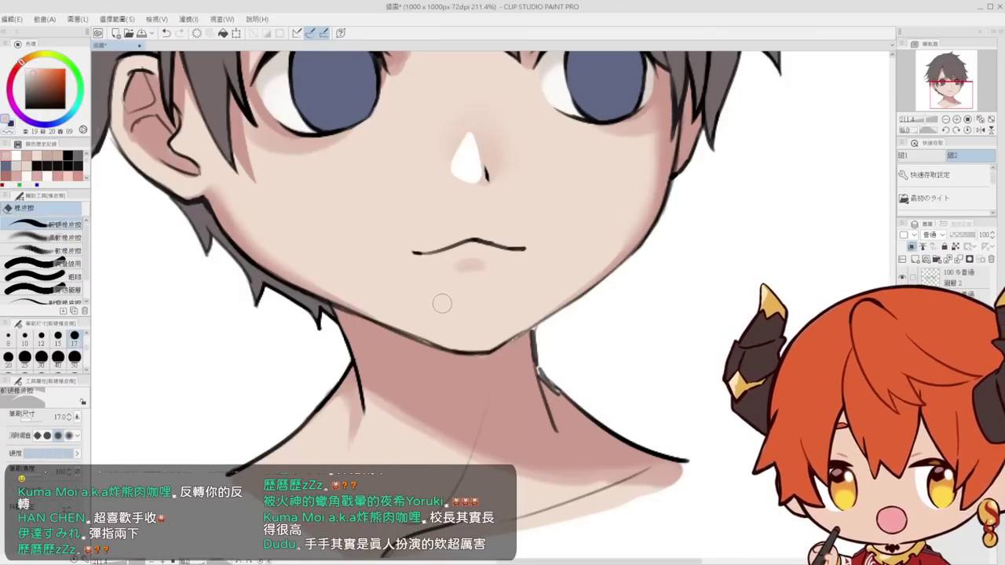
key(ctrl+z)
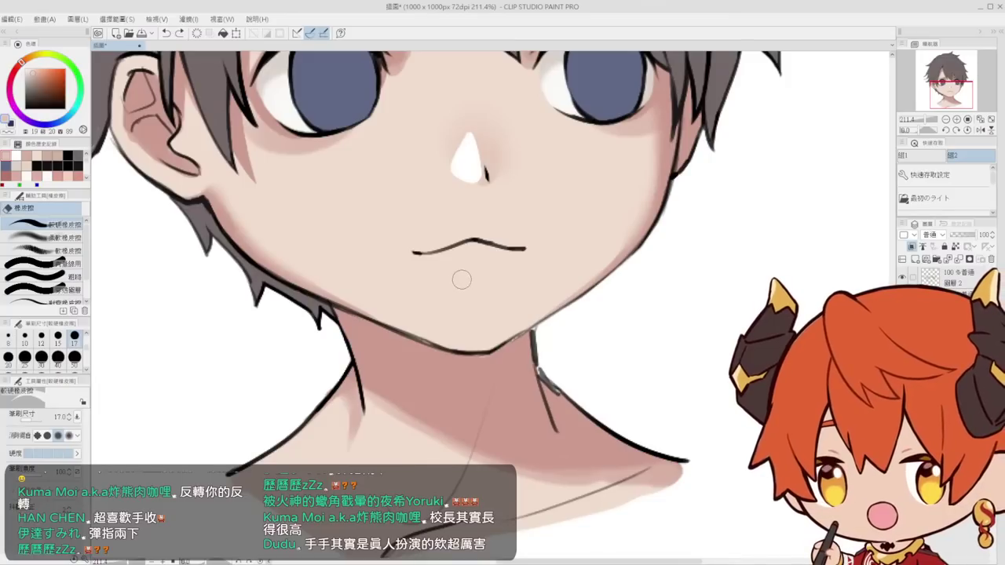
key(p)
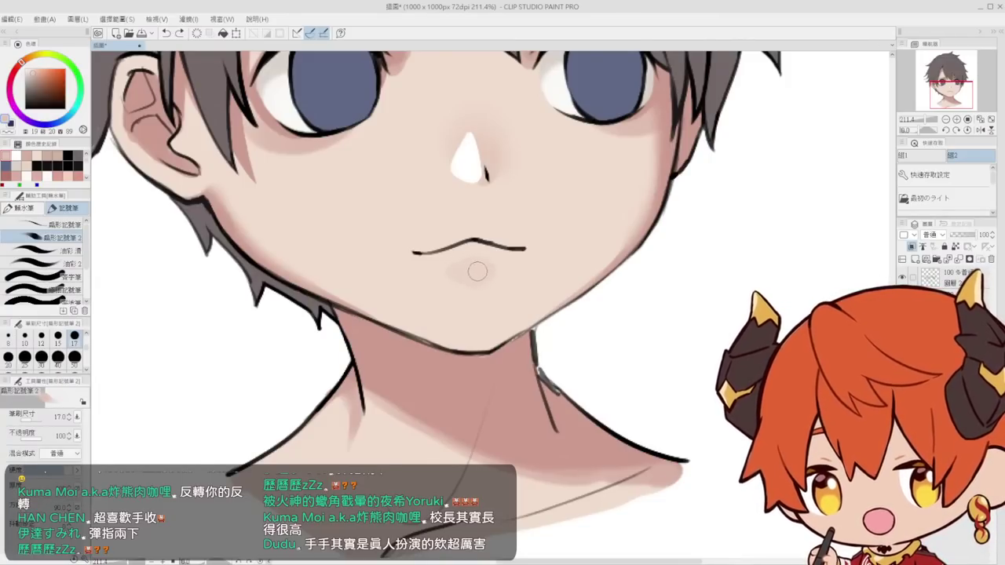
key(e)
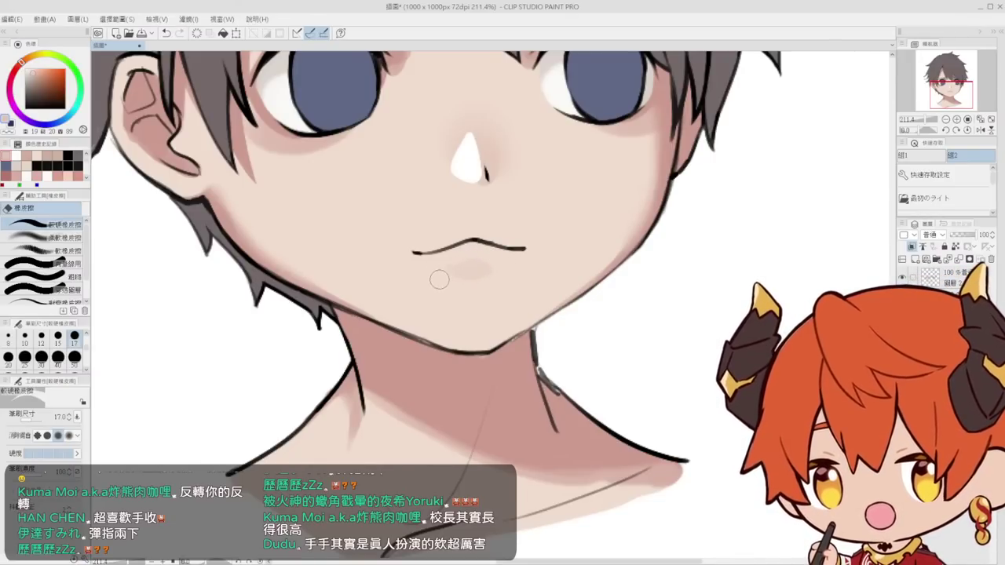
key(ctrl+space)
mouse_move(569, 247)
mouse_down()
mouse_move(481, 259)
mouse_move(452, 276)
mouse_up()
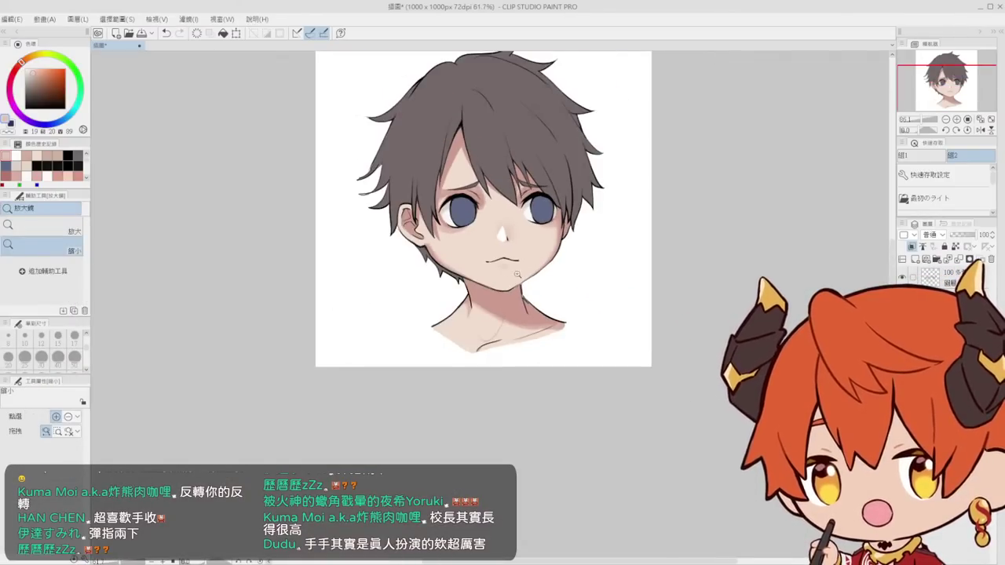
drag(525, 265, 483, 268)
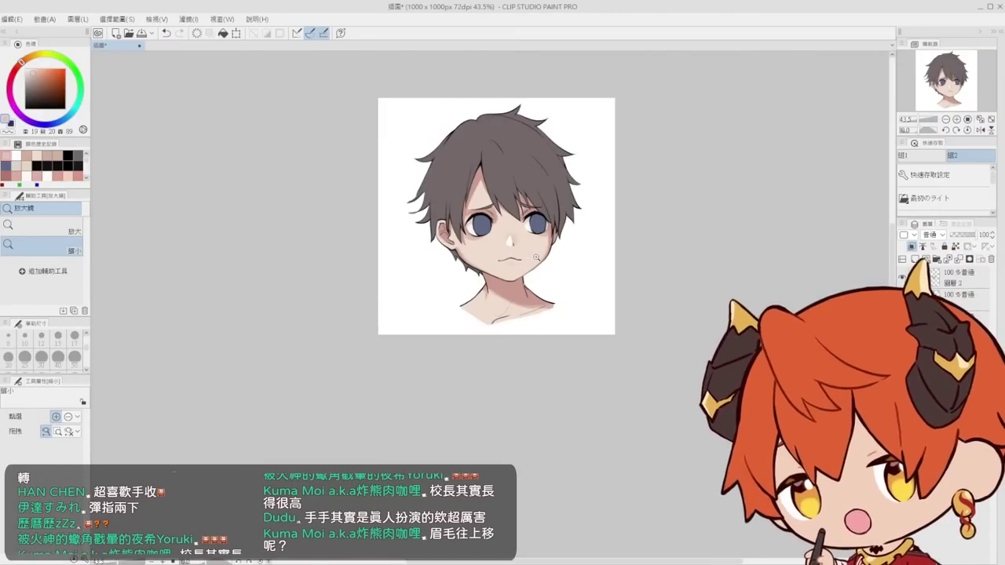
drag(518, 246, 577, 246)
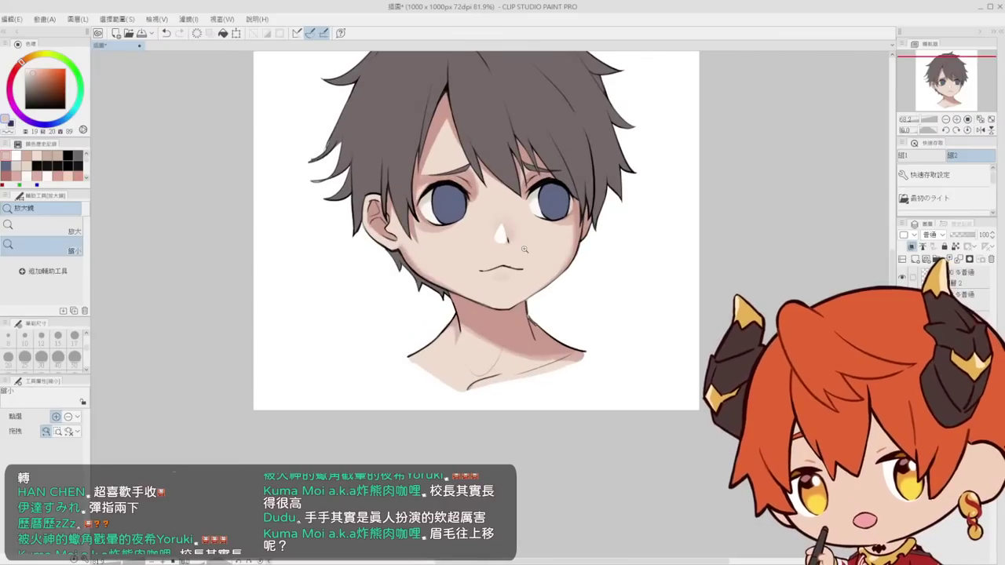
mouse_move(510, 276)
mouse_down()
mouse_move(559, 276)
mouse_move(520, 289)
mouse_up()
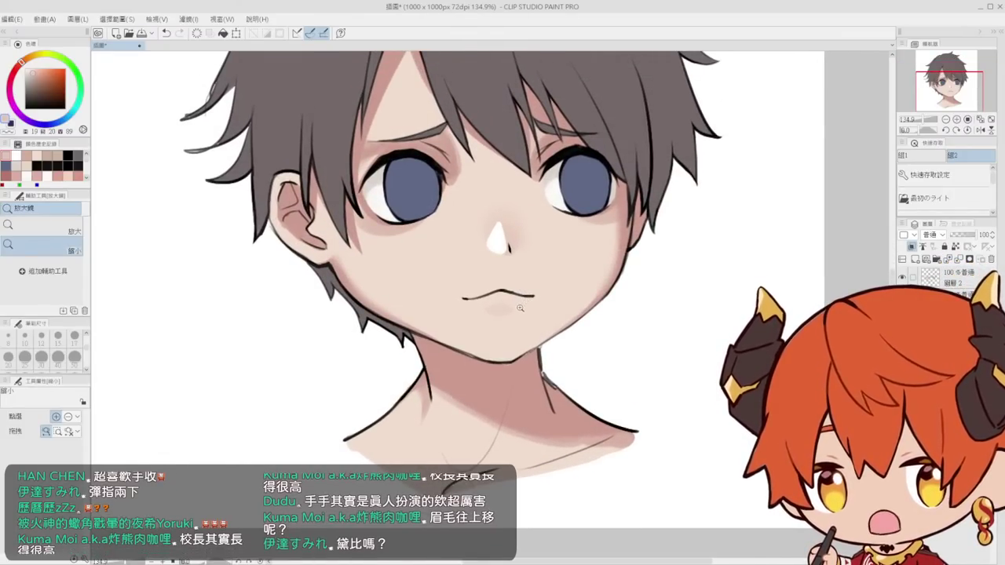
Pick a darker pink and dab small touches at both corners of the mouth with the marker at size 7
alt+click(529, 297)
key(p)
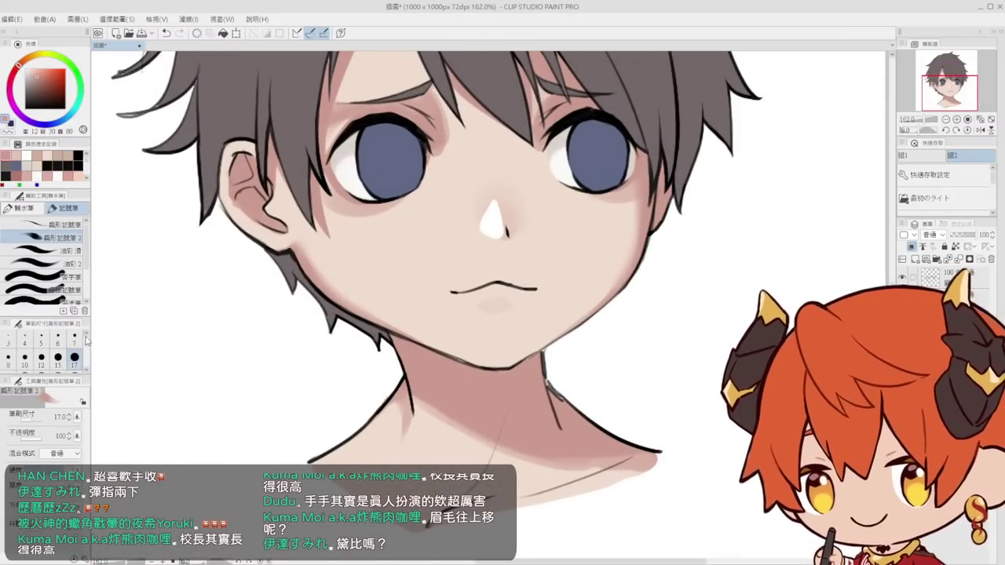
key(slash)
click(485, 296)
click(484, 296)
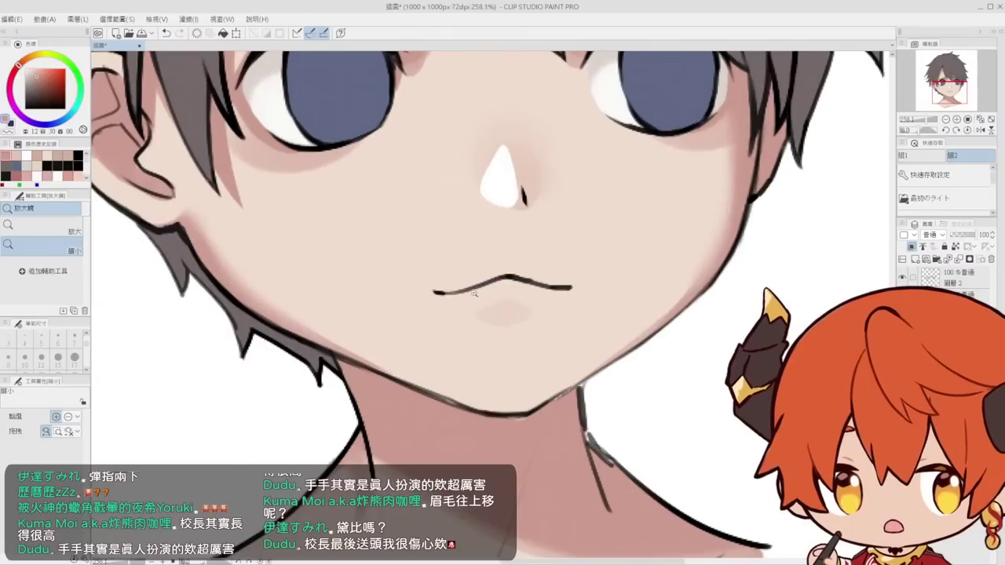
click(445, 282)
key(p)
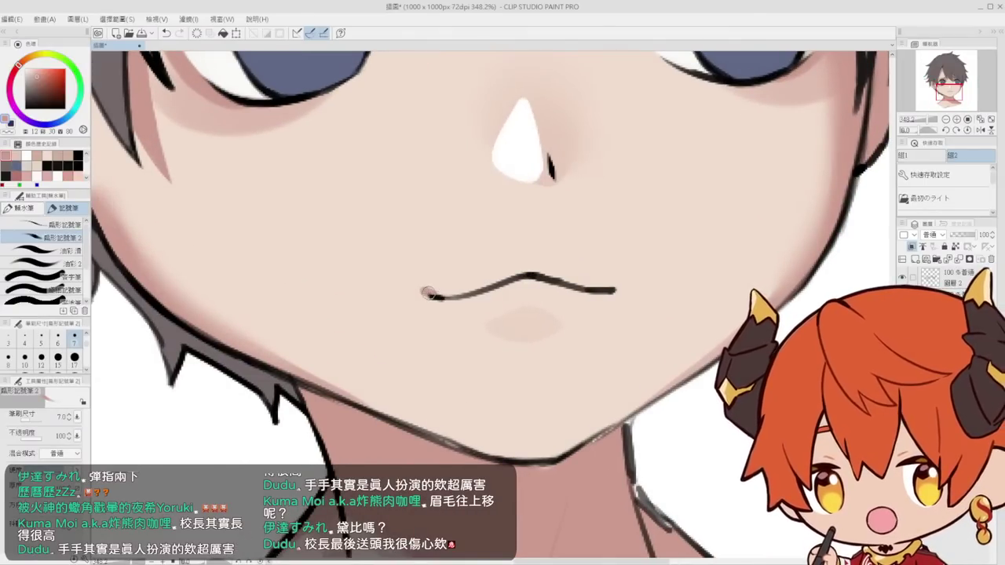
mouse_move(619, 287)
mouse_down()
mouse_move(584, 292)
mouse_move(586, 308)
mouse_up()
key(ctrl+z)
scroll(540, 307, up, 8)
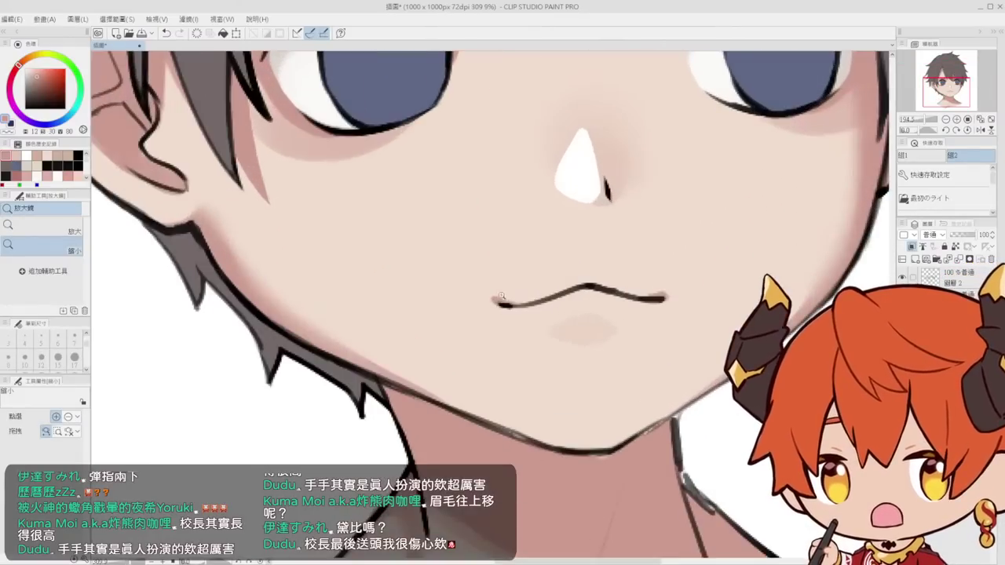
key(p)
drag(665, 276, 559, 241)
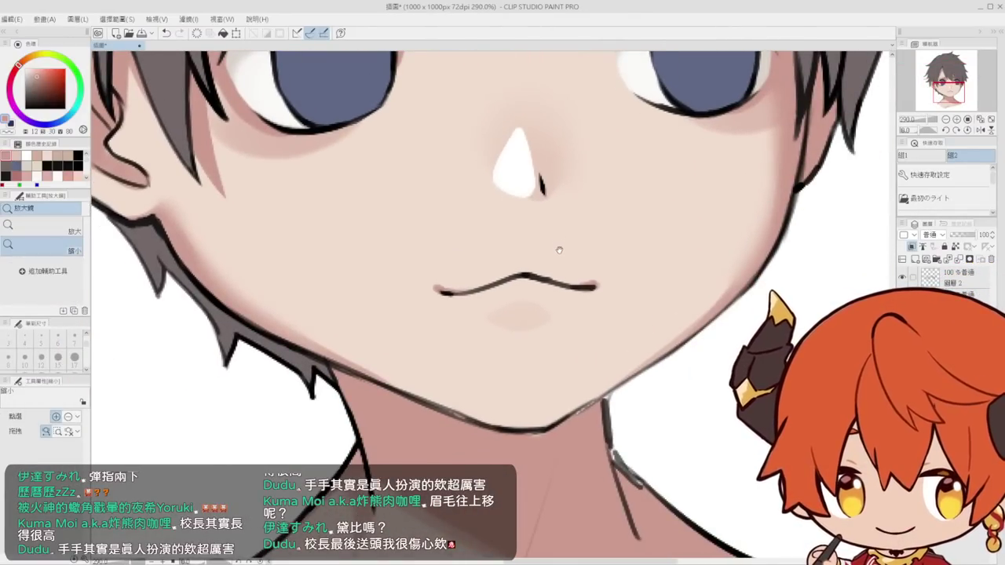
Trim the inner edge of the cheek shadow along the jaw below the ear with the eraser at size 17, undoing a stray stroke
scroll(559, 250, down, 5)
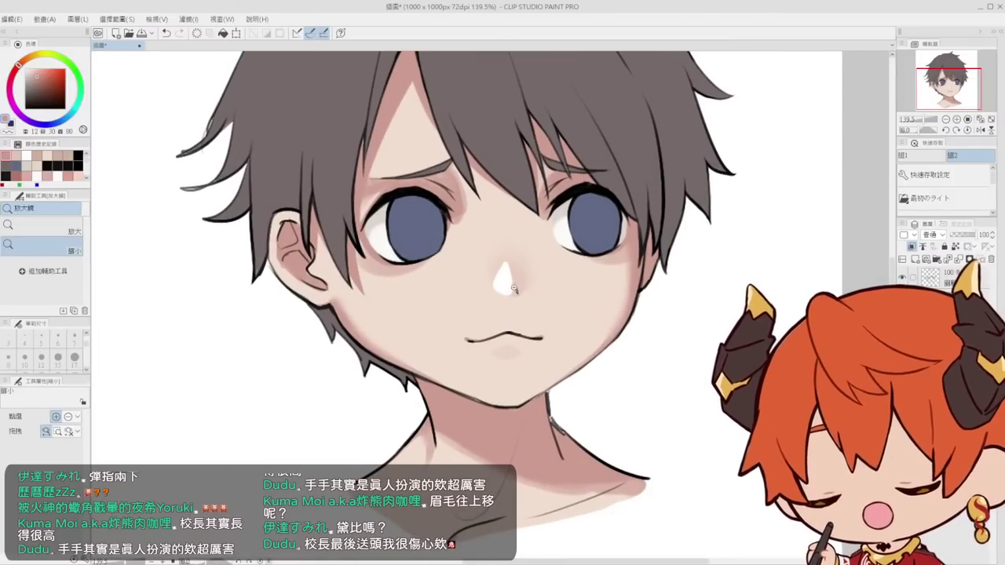
scroll(514, 289, up, 5)
key(e)
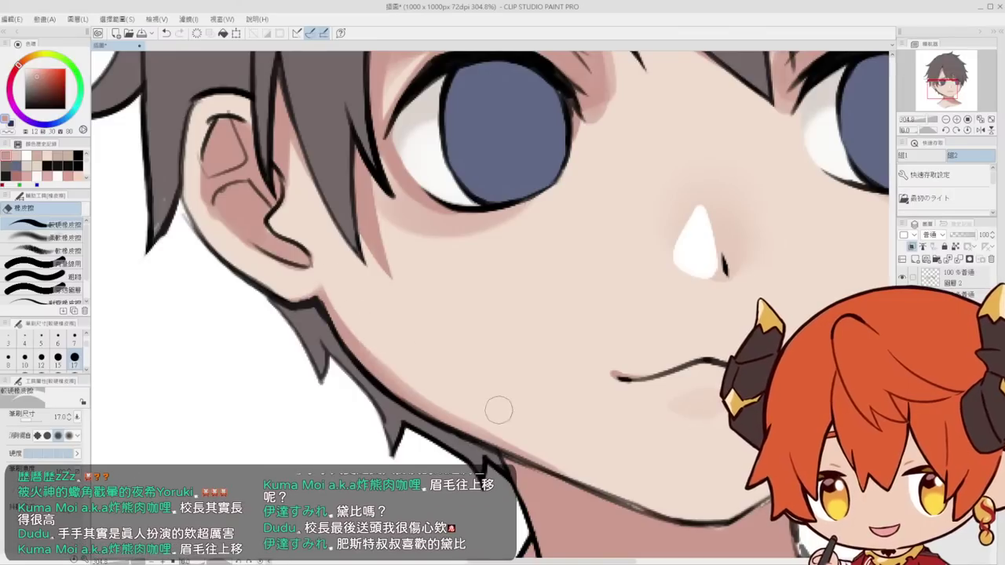
drag(398, 377, 437, 399)
drag(588, 449, 525, 365)
key(ctrl+z)
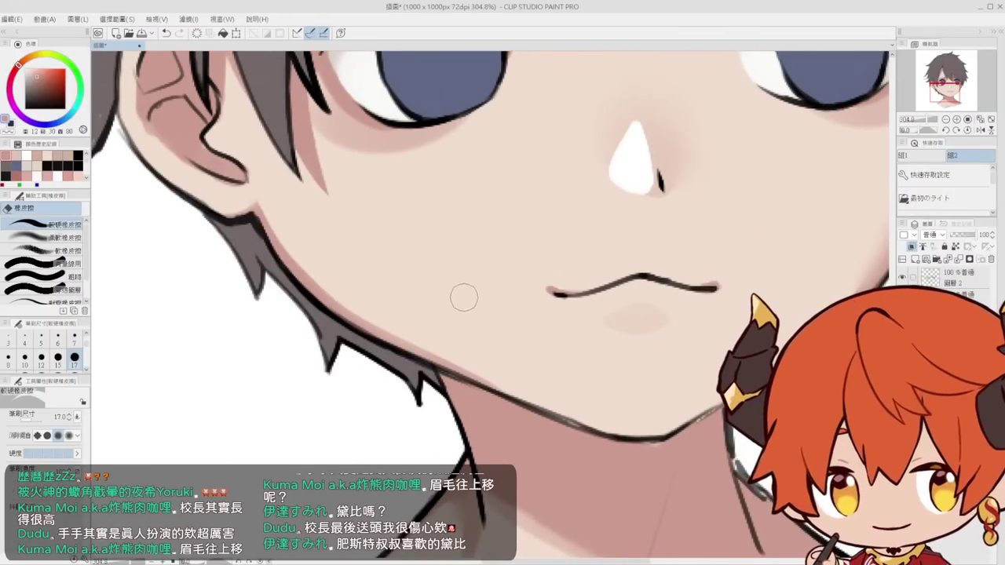
drag(466, 270, 427, 282)
drag(550, 296, 512, 294)
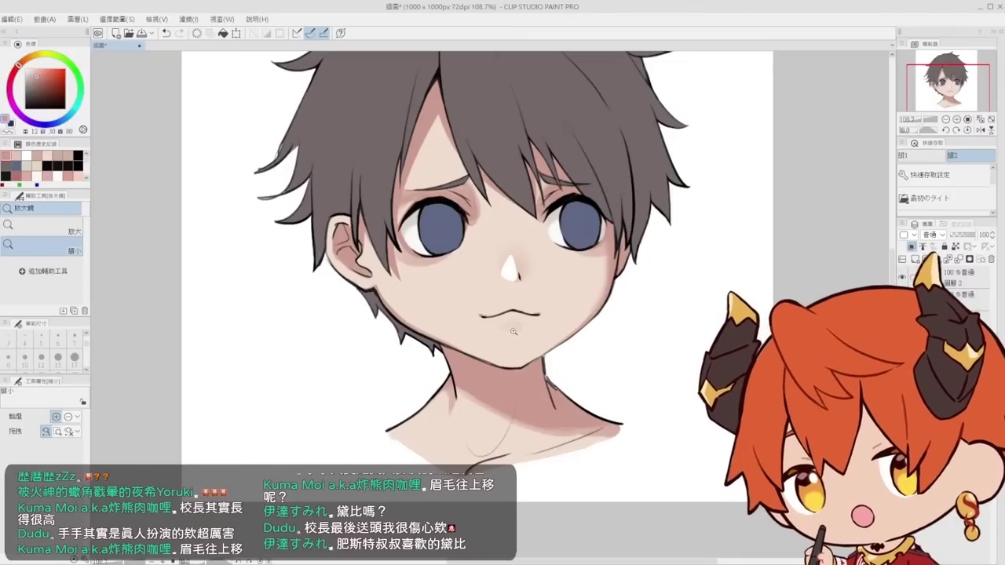
Fade the shadows at the inner corners of the eyes with the soft eraser at size 50
ctrl+alt+click(505, 302)
ctrl+alt+click(500, 297)
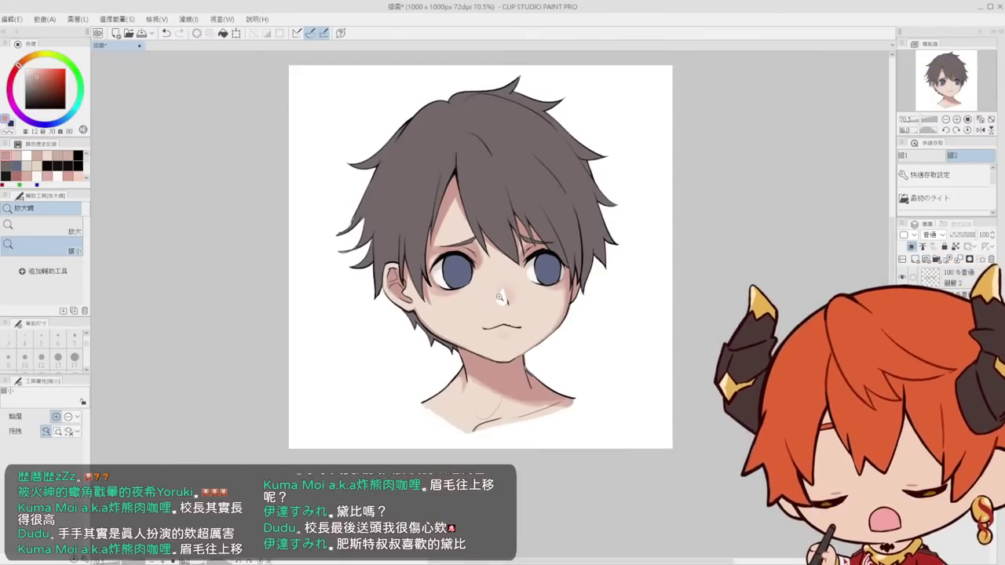
click(514, 248)
click(503, 243)
click(487, 236)
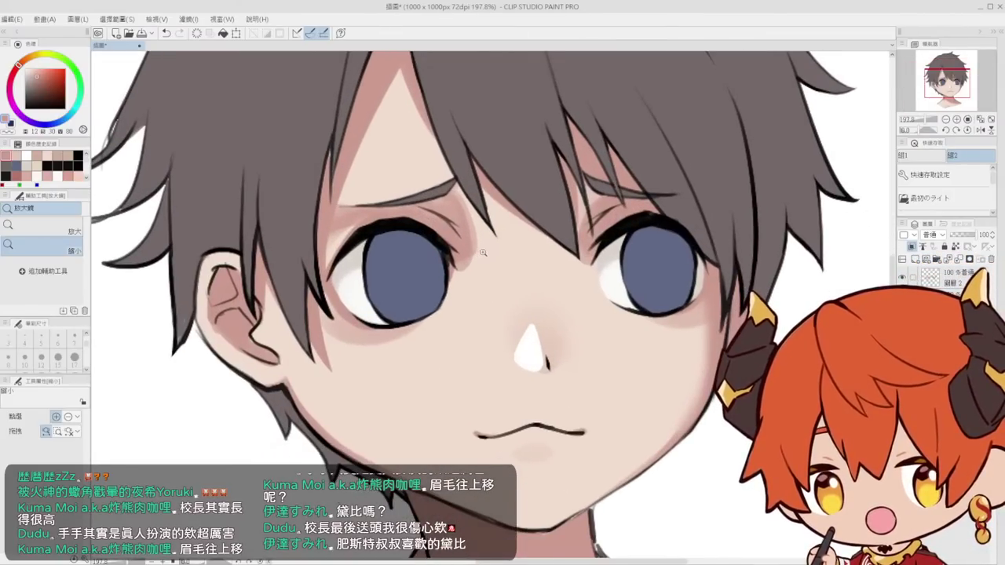
click(470, 229)
drag(459, 228, 433, 230)
key(e)
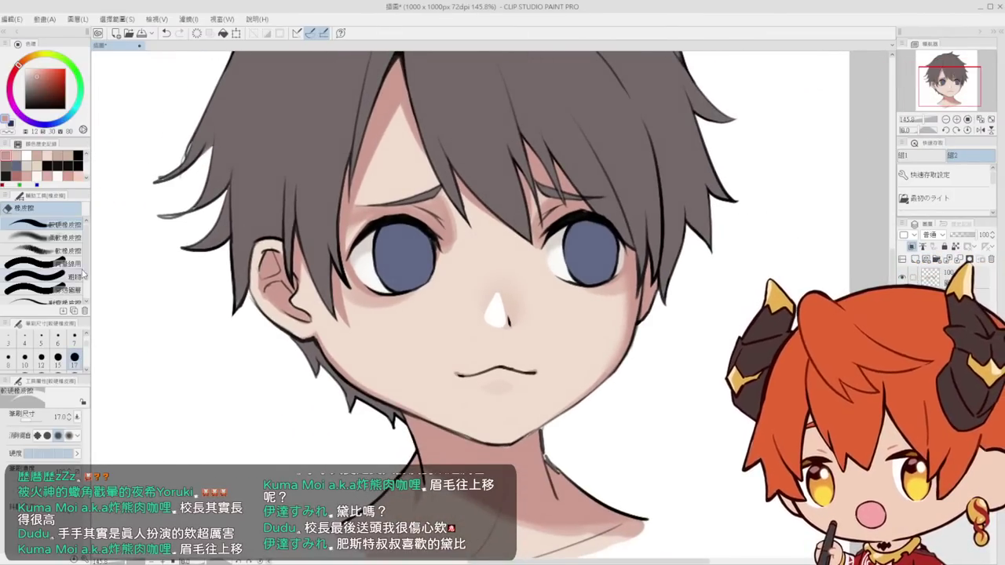
click(66, 239)
scroll(79, 361, down, 1)
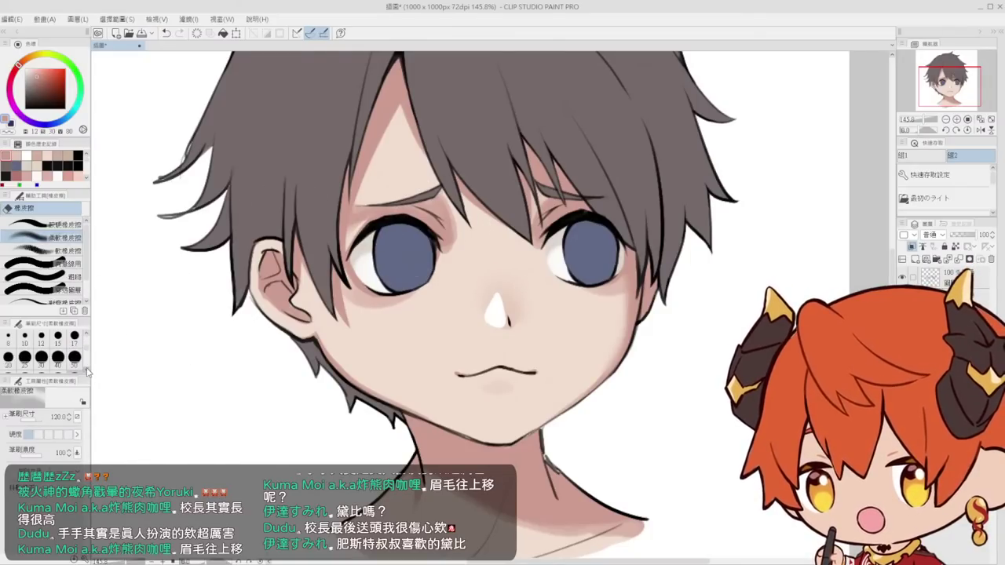
click(74, 357)
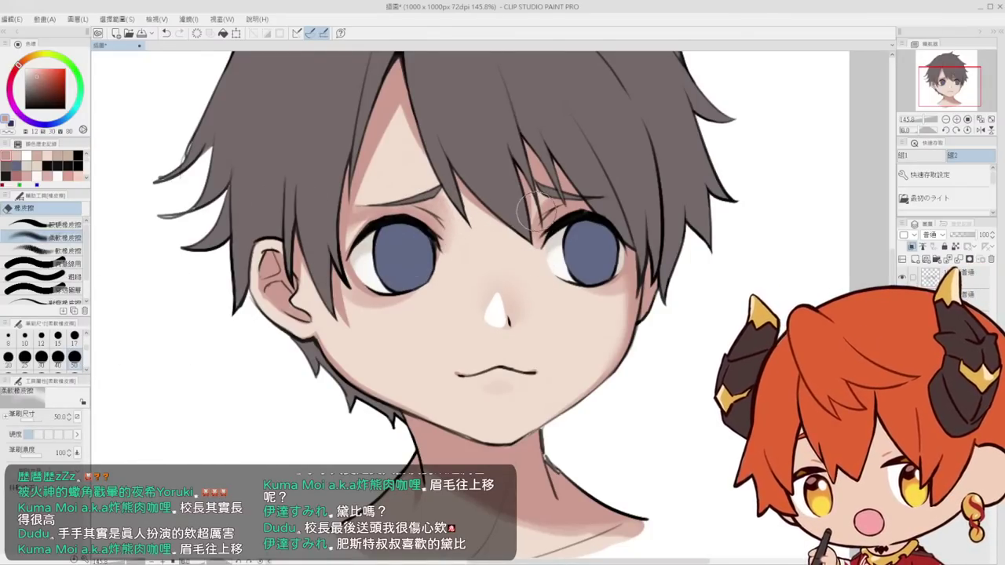
drag(474, 246, 497, 257)
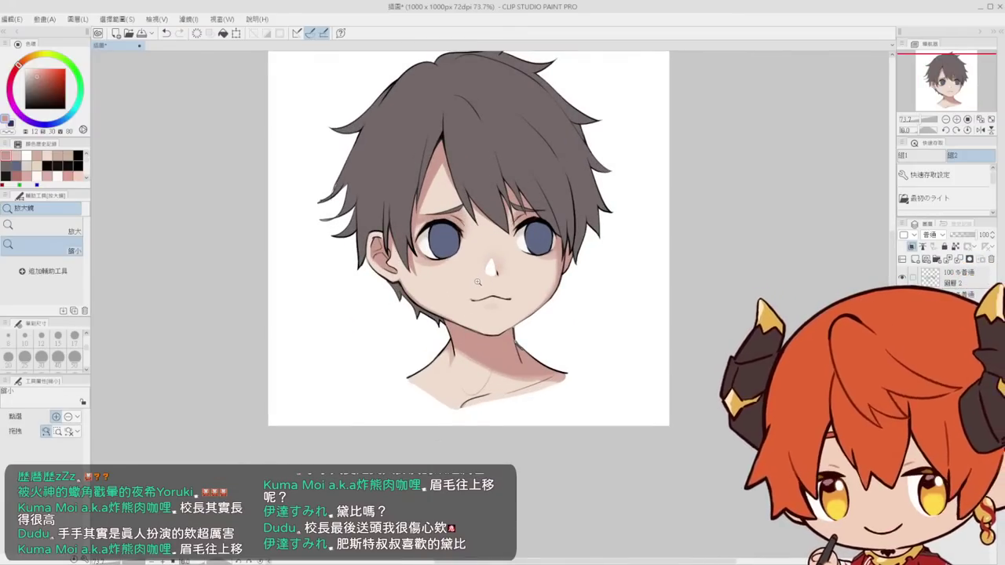
Soften the shadows beneath the eyes with the blending brush at size 50
scroll(482, 280, up, 4)
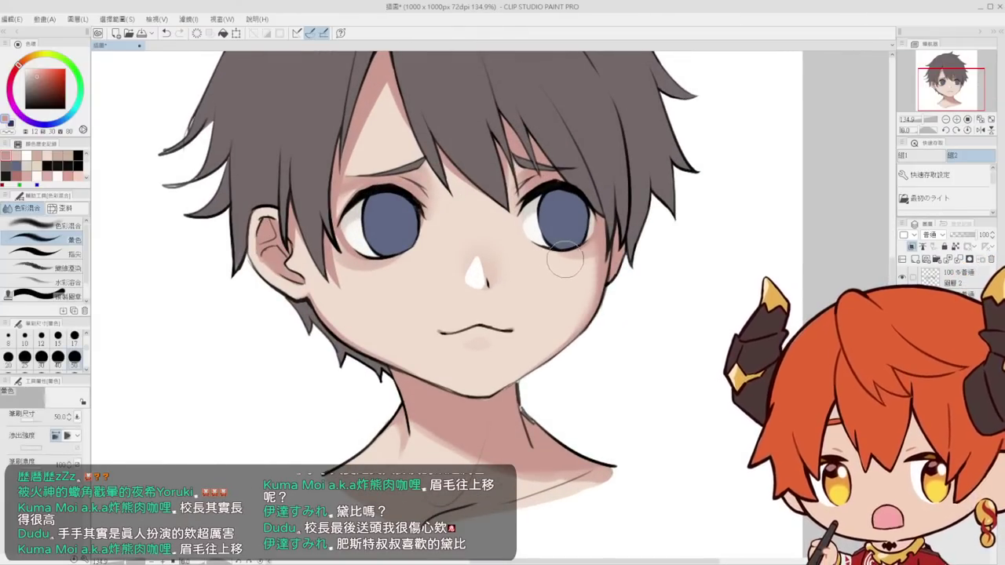
mouse_move(565, 259)
mouse_down()
mouse_move(591, 256)
mouse_move(585, 260)
mouse_up()
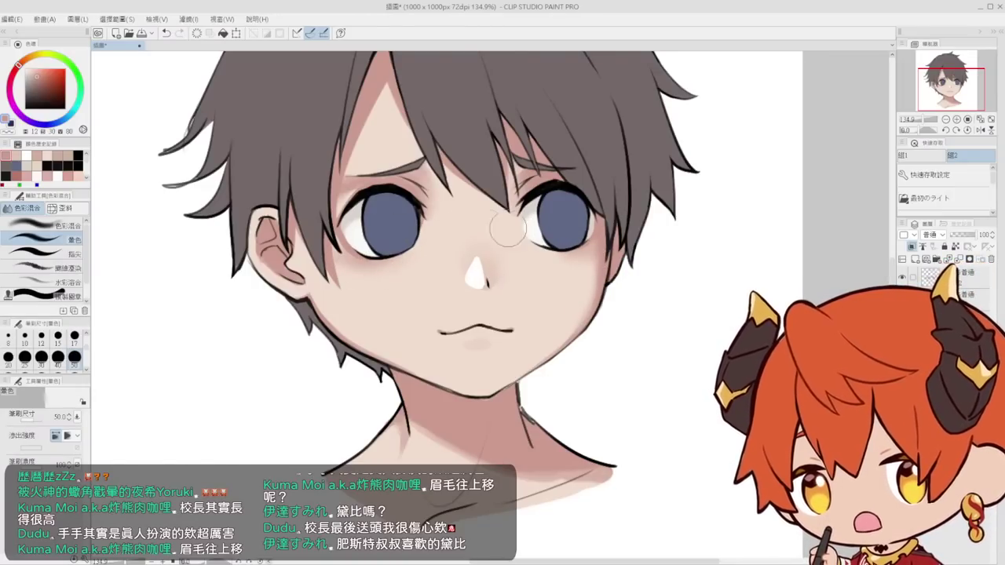
drag(505, 296, 488, 280)
Refine the shadow along the far cheek and jaw, trimming its inner edge with the hard eraser at size 15
scroll(509, 302, up, 6)
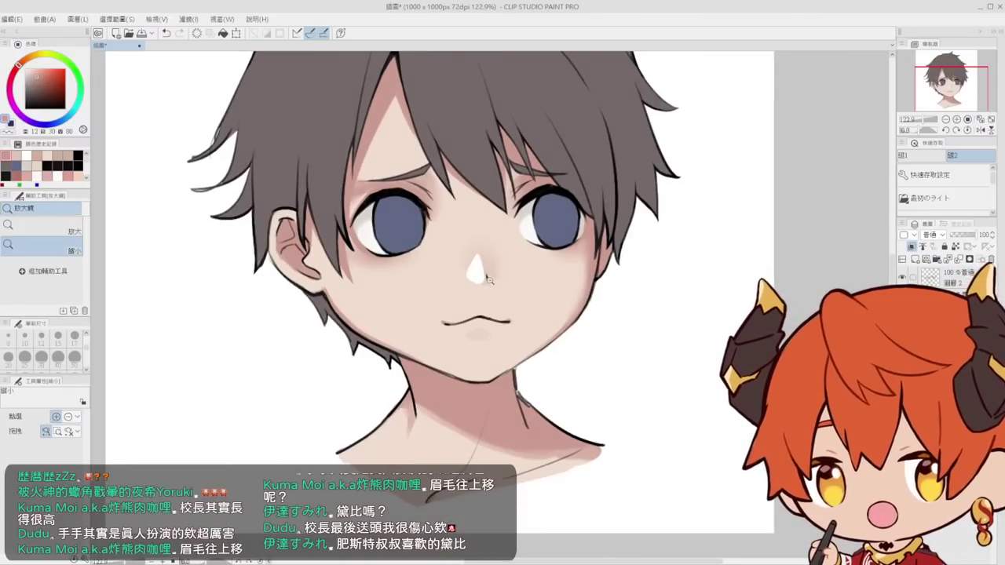
scroll(576, 303, up, 3)
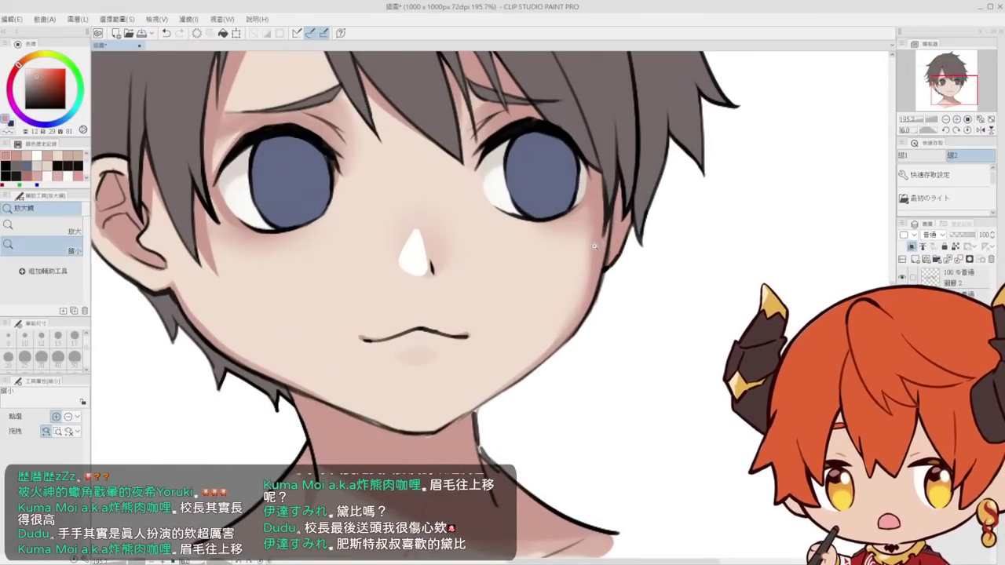
key(p)
key(e)
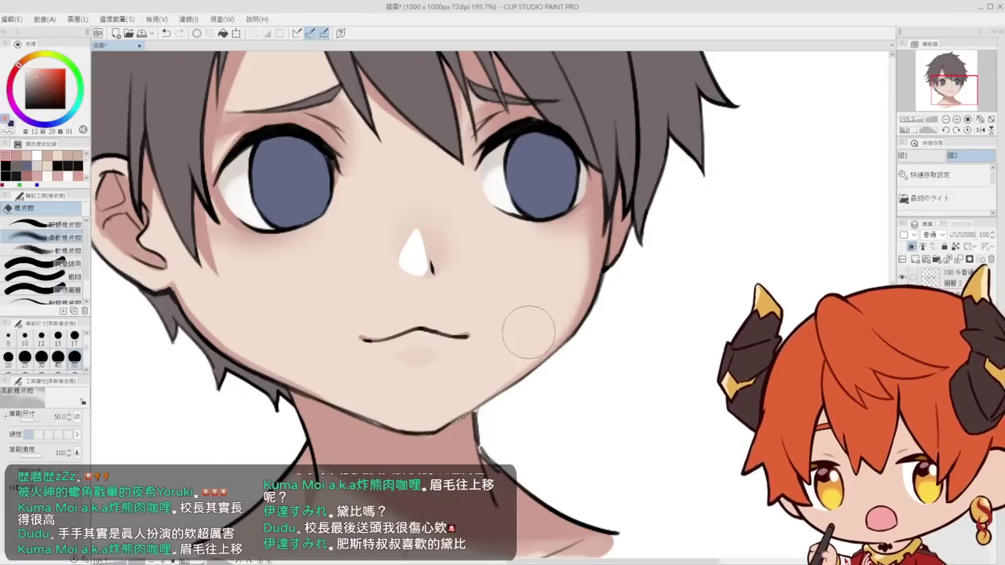
click(86, 335)
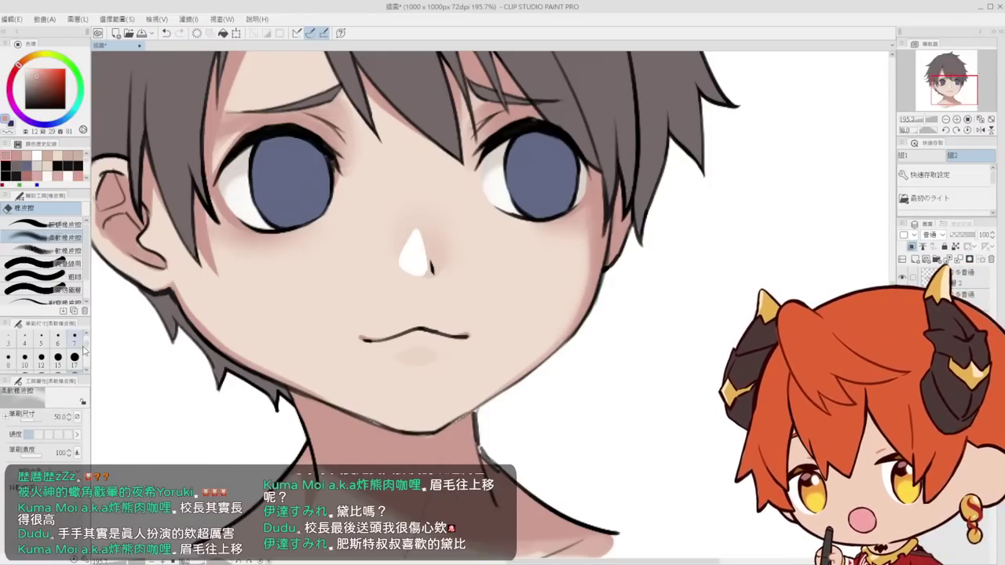
click(55, 226)
click(57, 357)
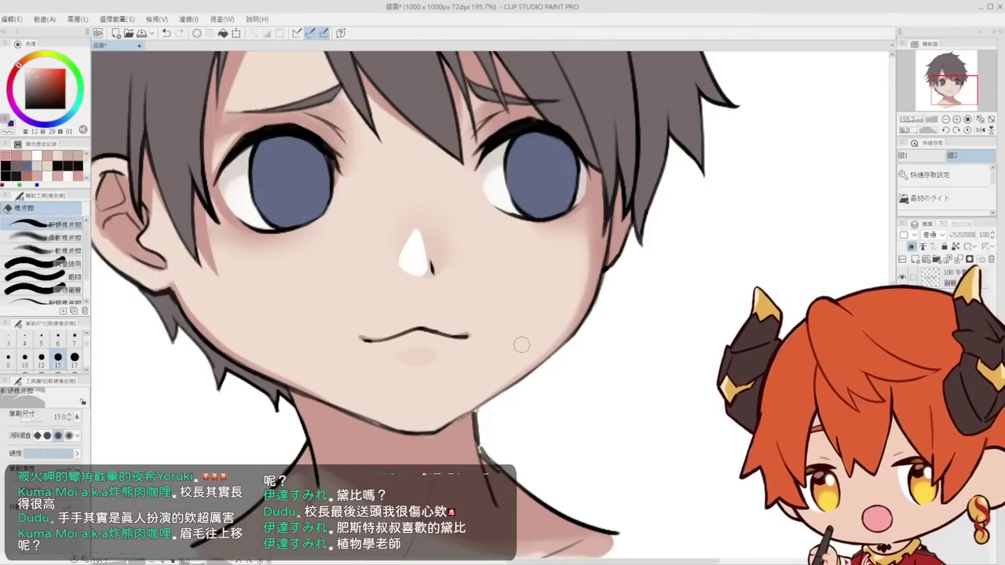
Smooth the shadow along the jaw below the ear with the blending brush at size 50
key(ctrl+space)
mouse_move(541, 299)
mouse_down()
mouse_move(508, 317)
mouse_move(506, 291)
mouse_up()
drag(404, 305, 424, 302)
key(j)
mouse_move(344, 286)
mouse_down()
mouse_move(363, 320)
mouse_move(405, 348)
mouse_up()
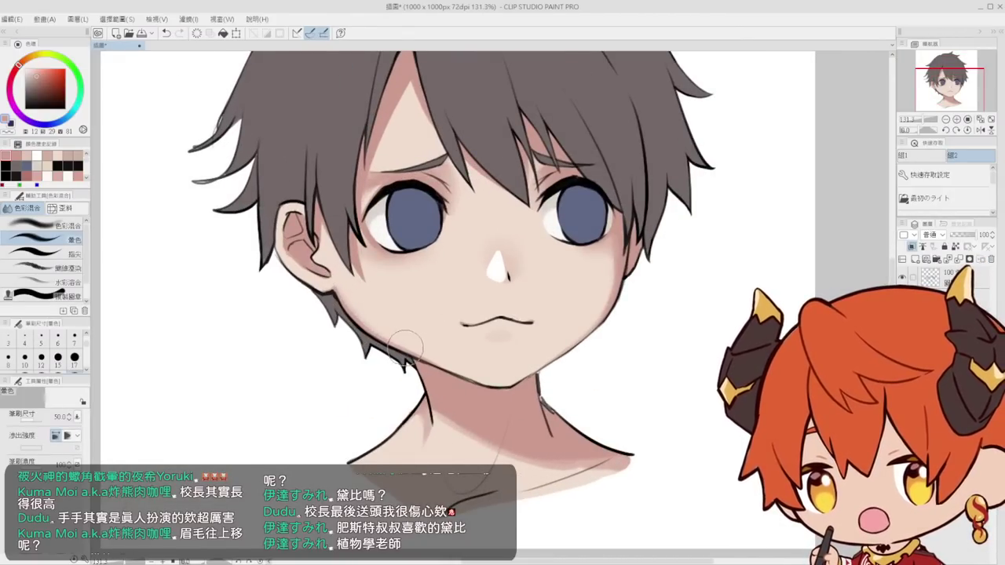
key(p)
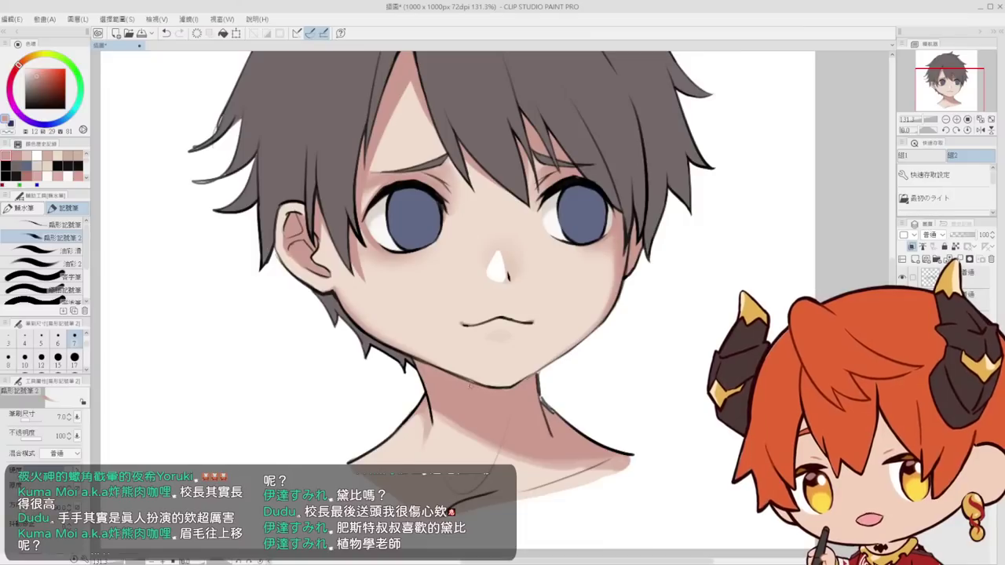
scroll(336, 288, up, 3)
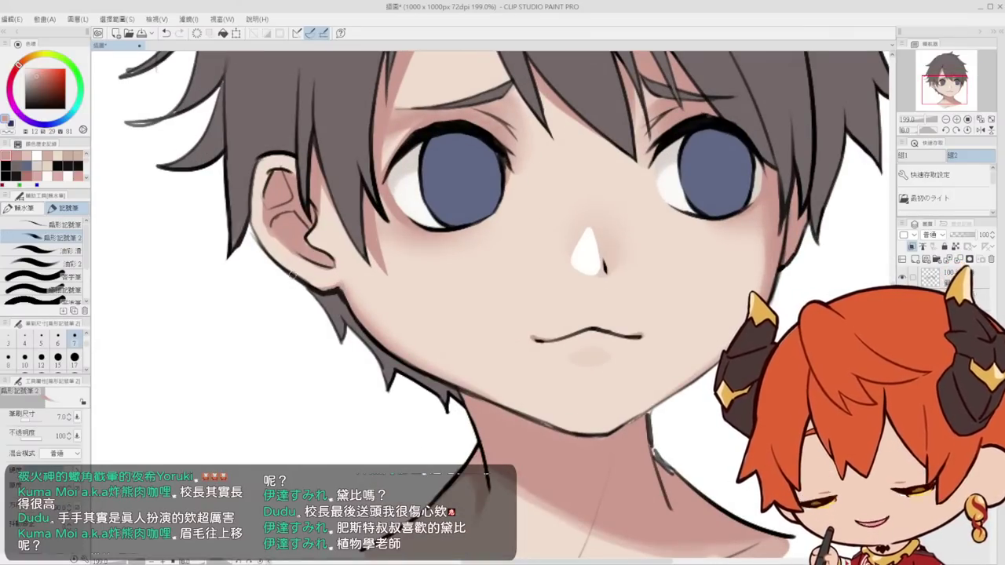
drag(450, 311, 483, 279)
scroll(488, 310, up, 1)
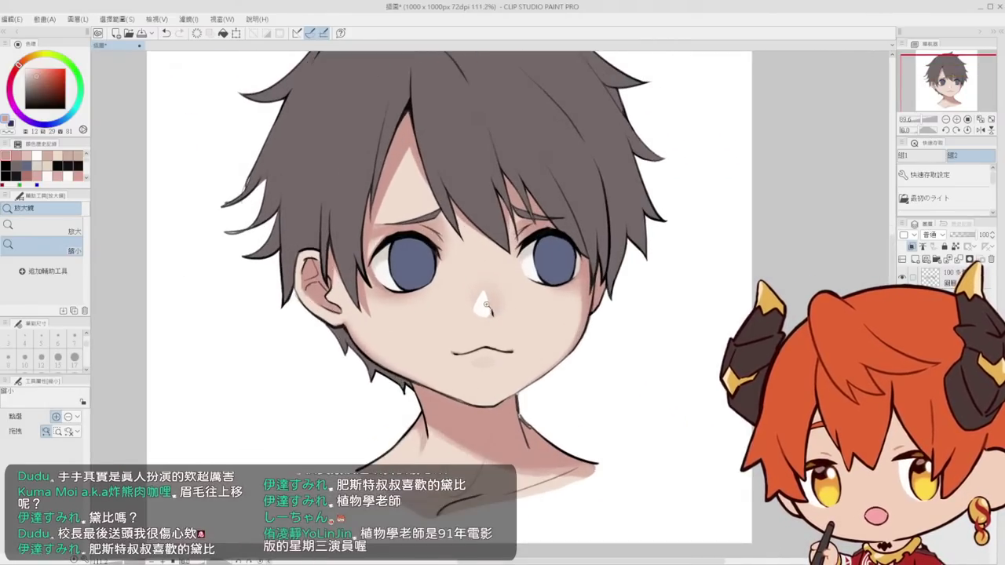
key(k)
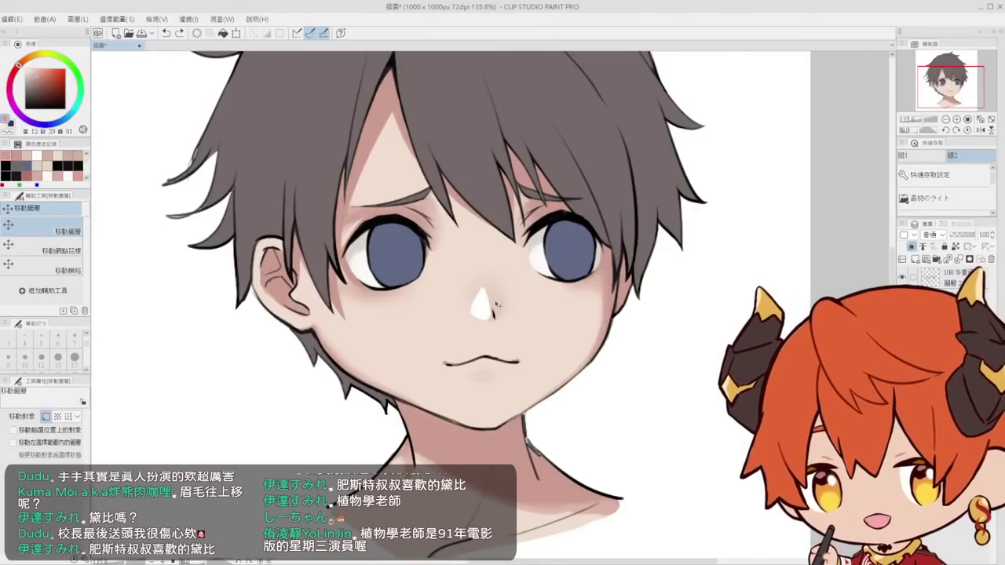
scroll(497, 302, up, 1)
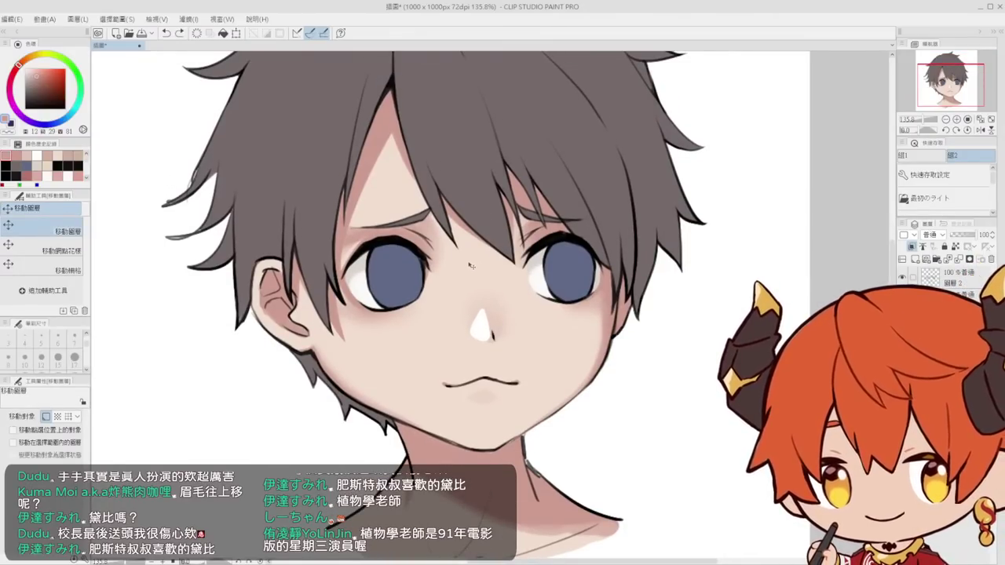
drag(494, 322, 463, 290)
drag(485, 276, 491, 296)
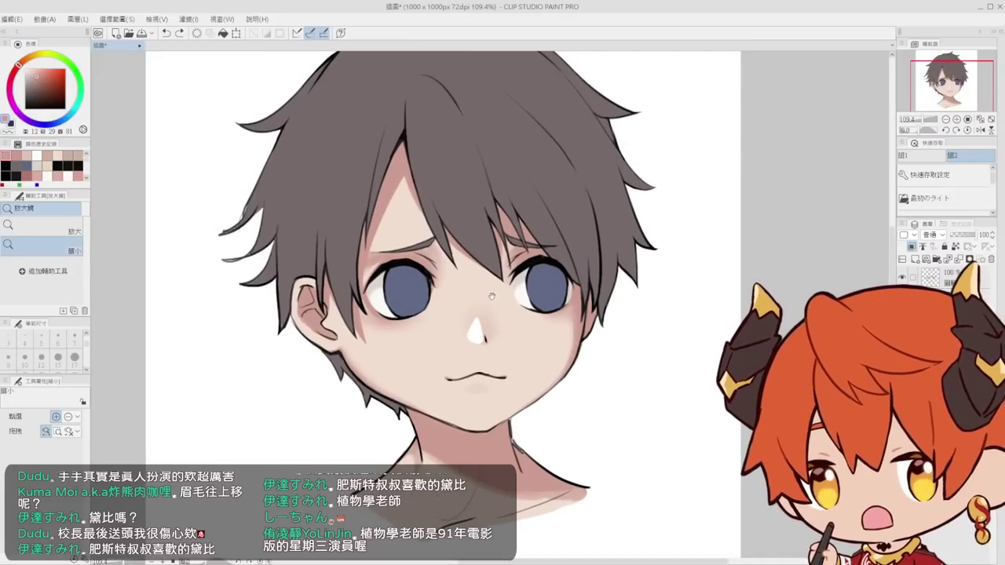
scroll(384, 183, up, 3)
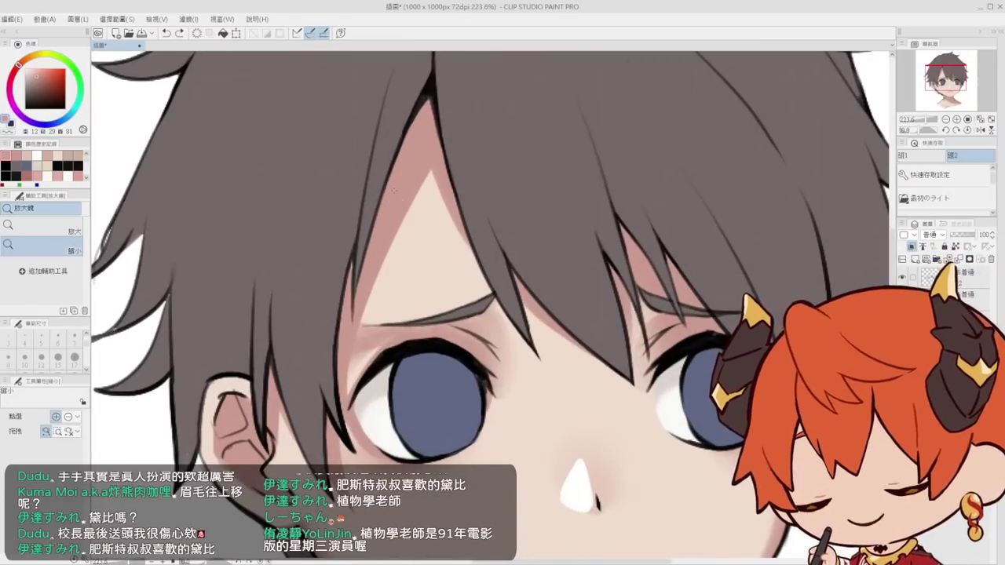
scroll(409, 183, down, 2)
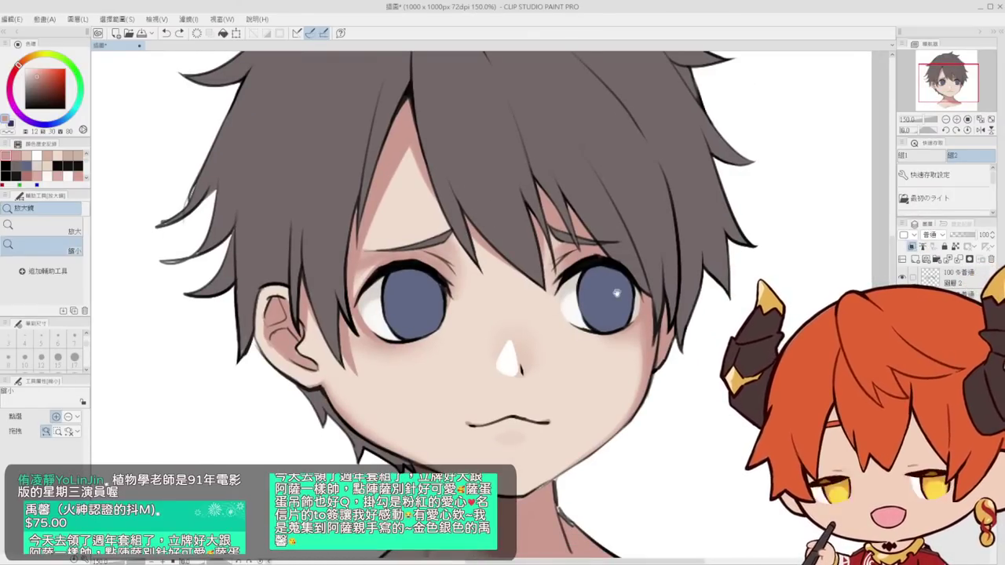
drag(605, 288, 599, 234)
Pick a darker reddish brown and shade the eyelid crease above the ear-side eye with the marker at size 6, undoing unsatisfactory strokes
key(p)
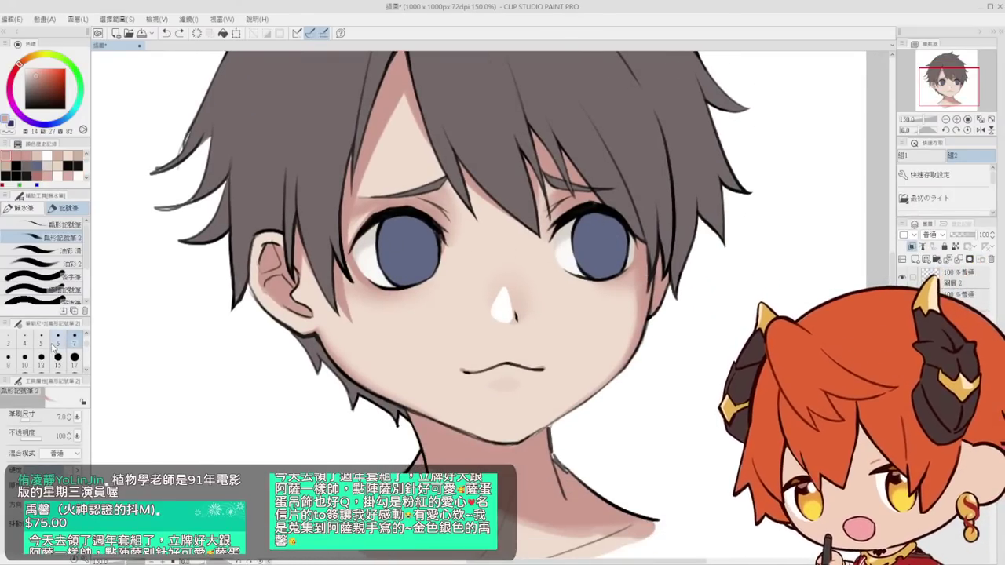
scroll(416, 196, up, 2)
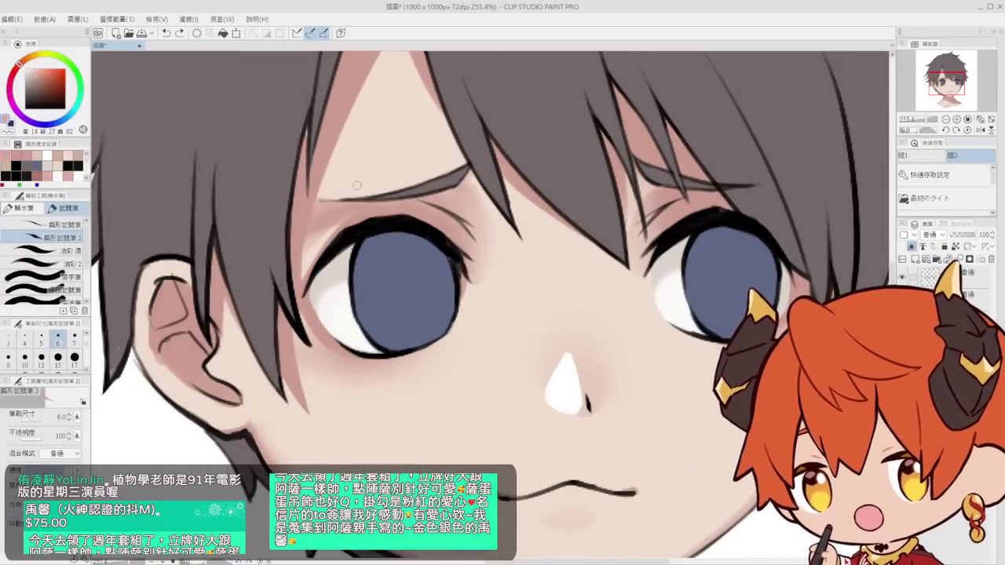
drag(39, 77, 41, 83)
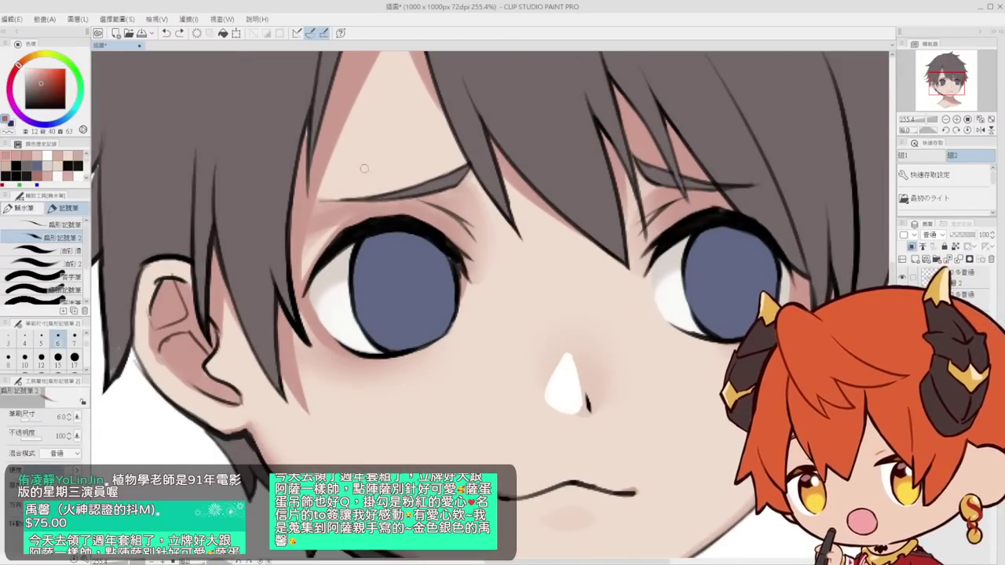
key(ctrl+z)
drag(408, 199, 463, 212)
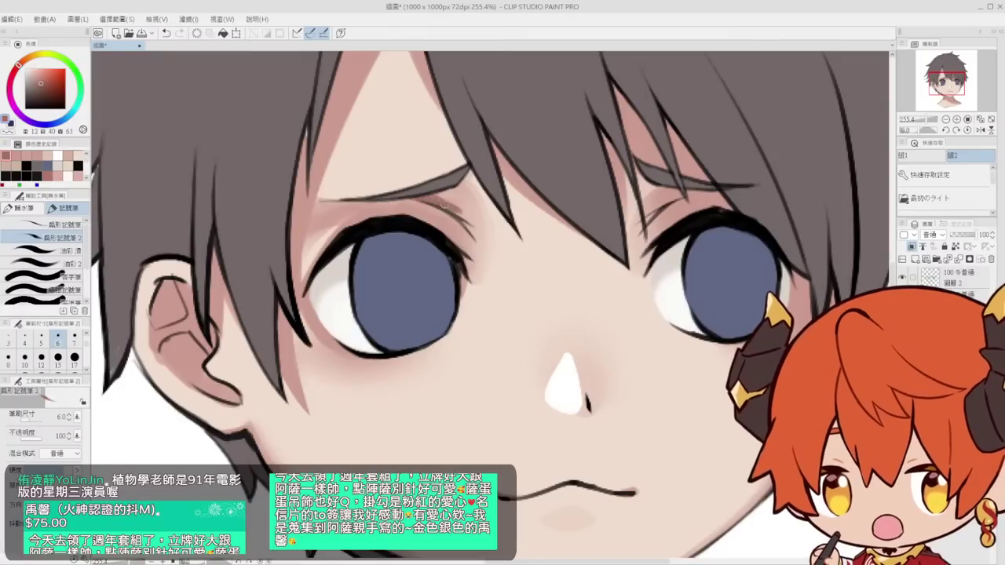
key(ctrl+z)
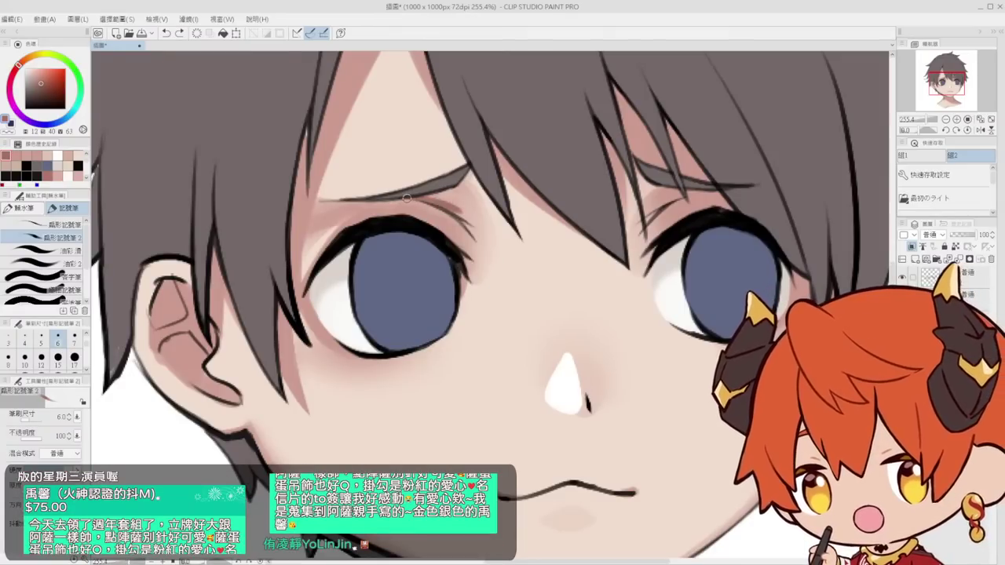
key(ctrl+z)
drag(392, 200, 459, 220)
key(ctrl+z)
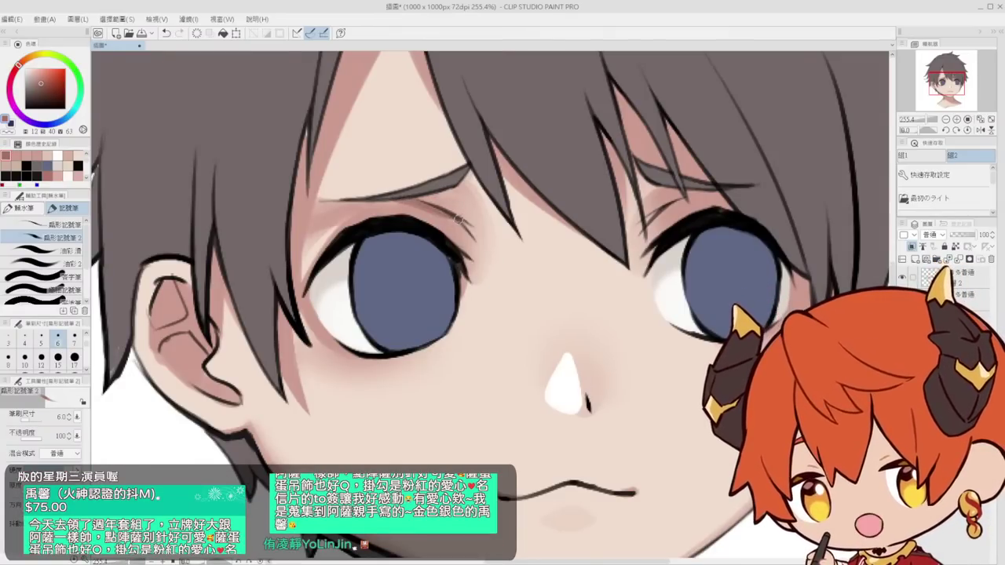
key(ctrl+z)
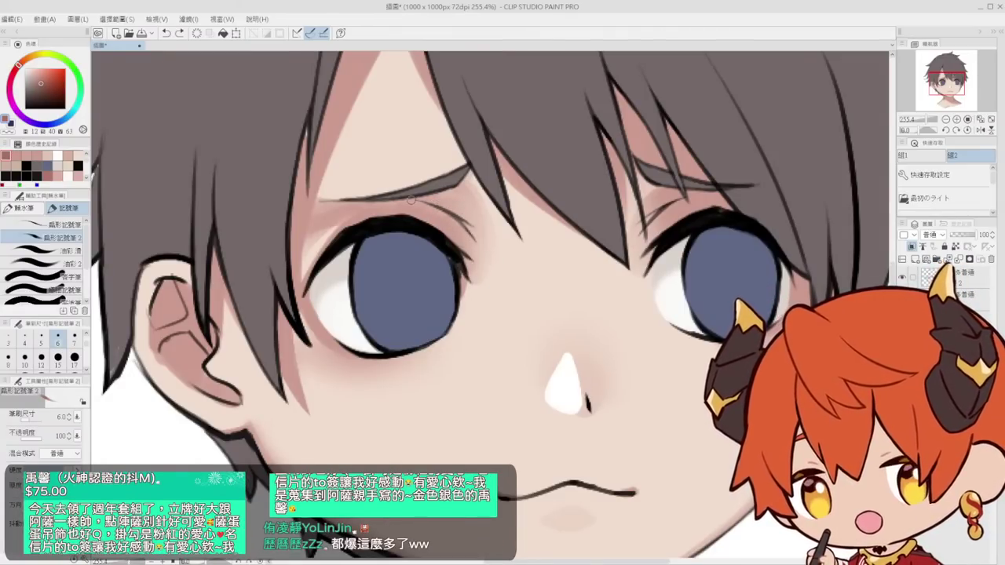
mouse_move(407, 197)
mouse_down()
mouse_move(480, 232)
mouse_move(417, 201)
mouse_up()
key(ctrl+z)
Shade the eyelid crease above the other eye in the same reddish brown and touch up the outer end of its lower lid
mouse_move(665, 206)
mouse_down()
mouse_move(634, 238)
mouse_move(681, 195)
mouse_up()
scroll(634, 230, down, 4)
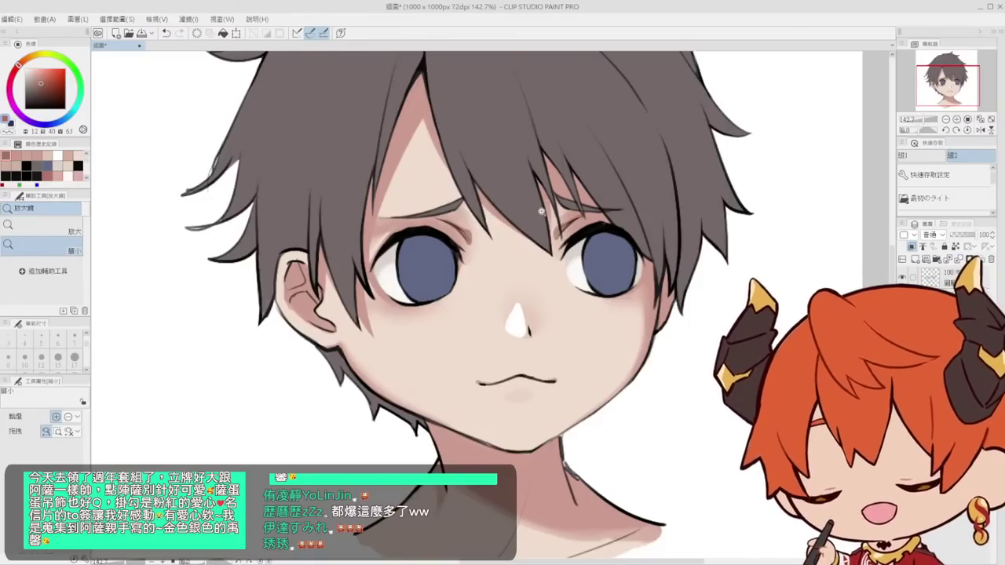
scroll(627, 253, up, 5)
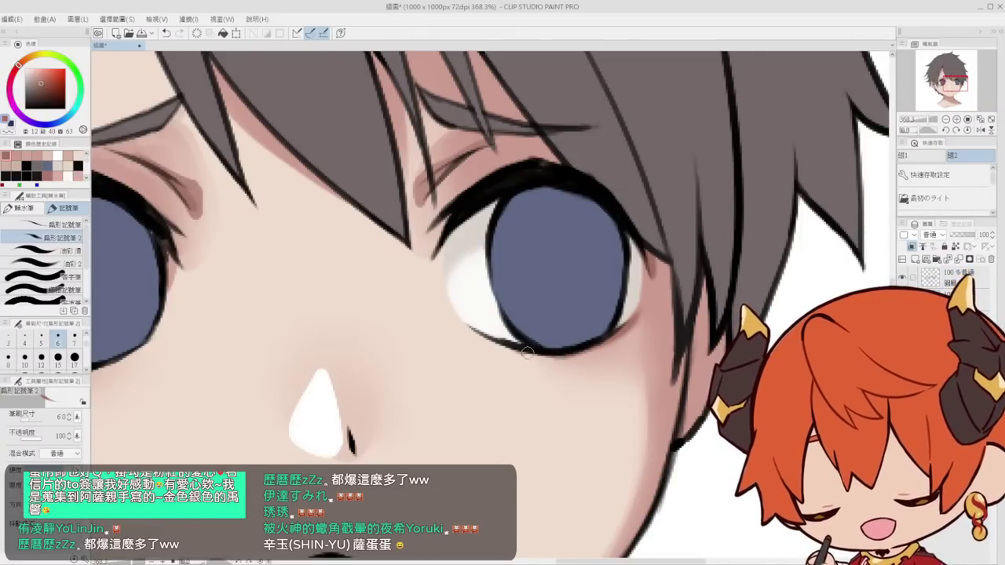
key(ctrl+space)
mouse_move(640, 279)
mouse_down()
mouse_move(563, 266)
mouse_move(594, 267)
mouse_move(618, 218)
mouse_up()
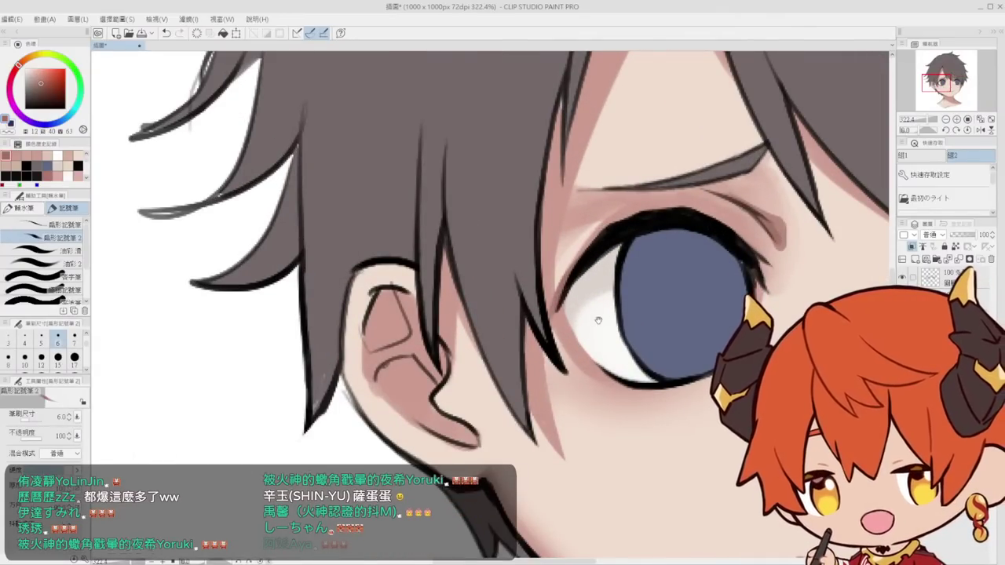
Add a short reddish-brown marker stroke at the inner corner of the ear-side eye
mouse_move(598, 320)
mouse_down()
mouse_move(502, 279)
mouse_move(552, 348)
mouse_up()
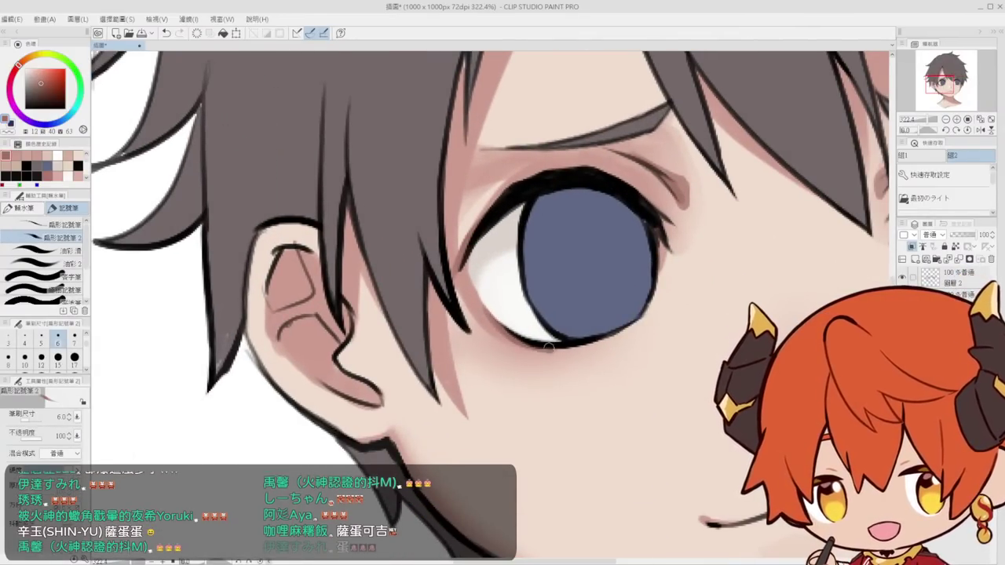
drag(664, 228, 676, 253)
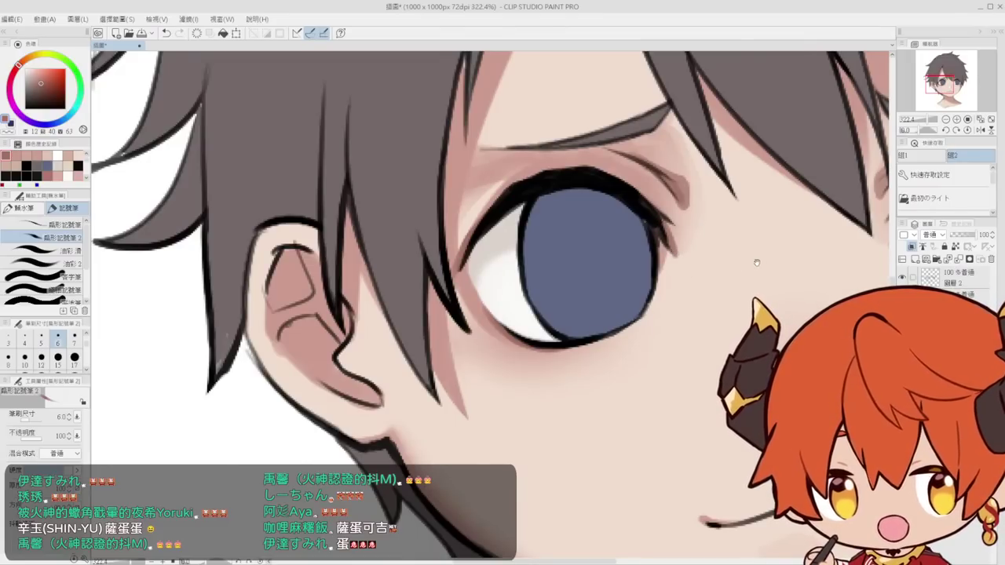
drag(756, 262, 504, 258)
mouse_move(656, 205)
mouse_down()
mouse_move(638, 245)
mouse_move(577, 224)
mouse_up()
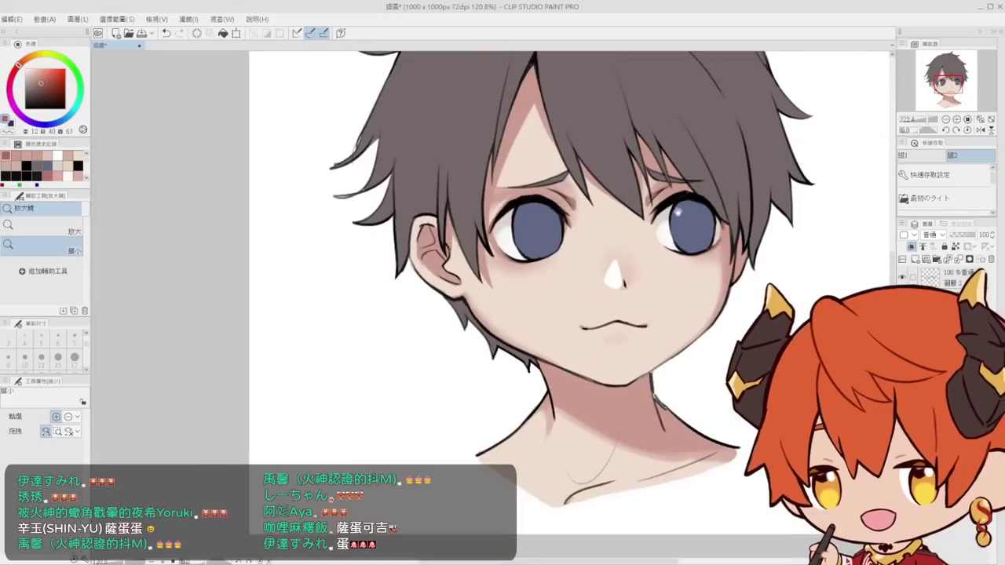
Sample the iris blue, darken it to navy (227, 53, 23) and shade the upper part of both irises with the marker at size 17
mouse_move(628, 292)
mouse_down()
mouse_move(655, 290)
mouse_move(595, 288)
mouse_move(569, 272)
mouse_up()
drag(565, 271, 588, 265)
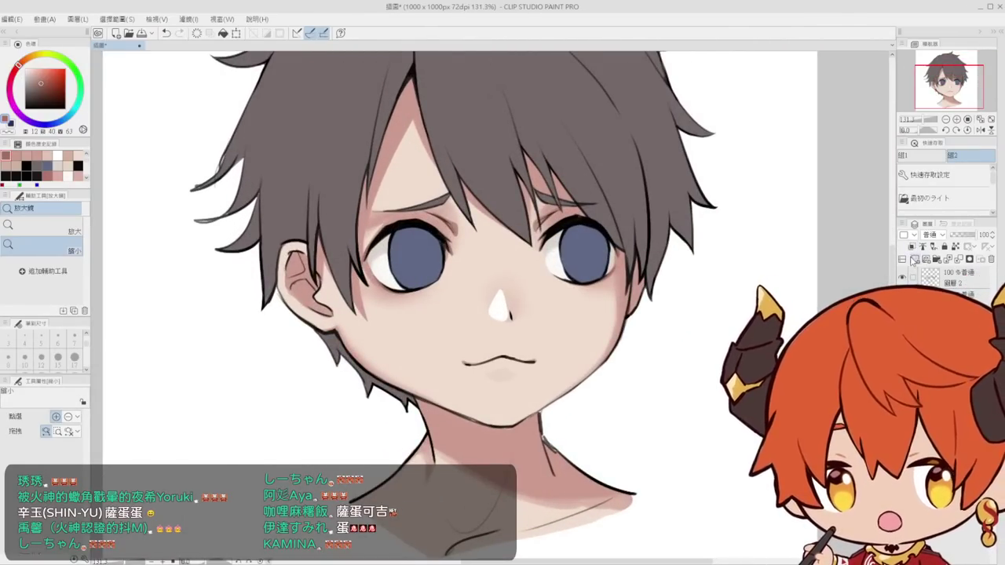
click(530, 246)
alt+click(399, 252)
click(382, 239)
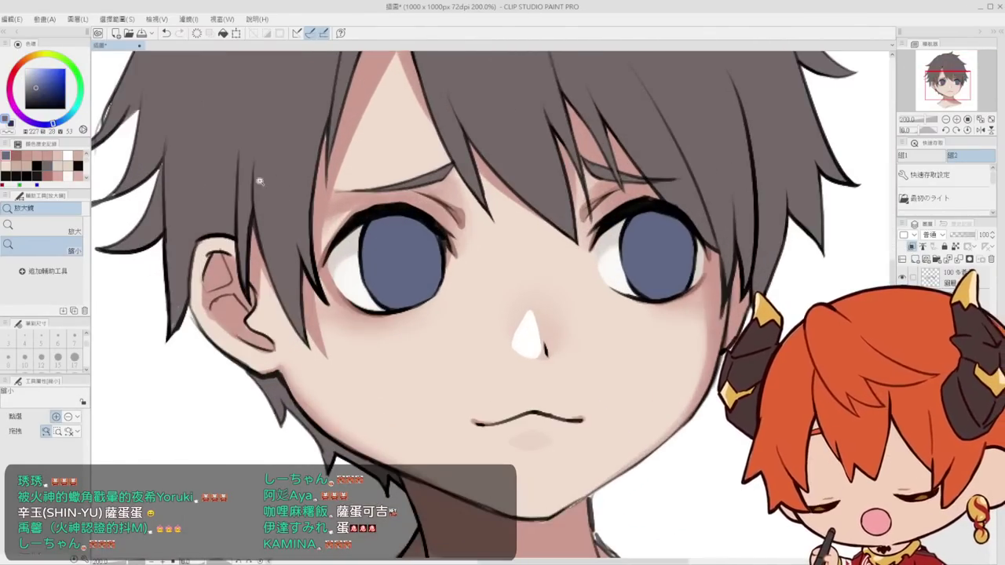
key(p)
click(48, 93)
click(74, 358)
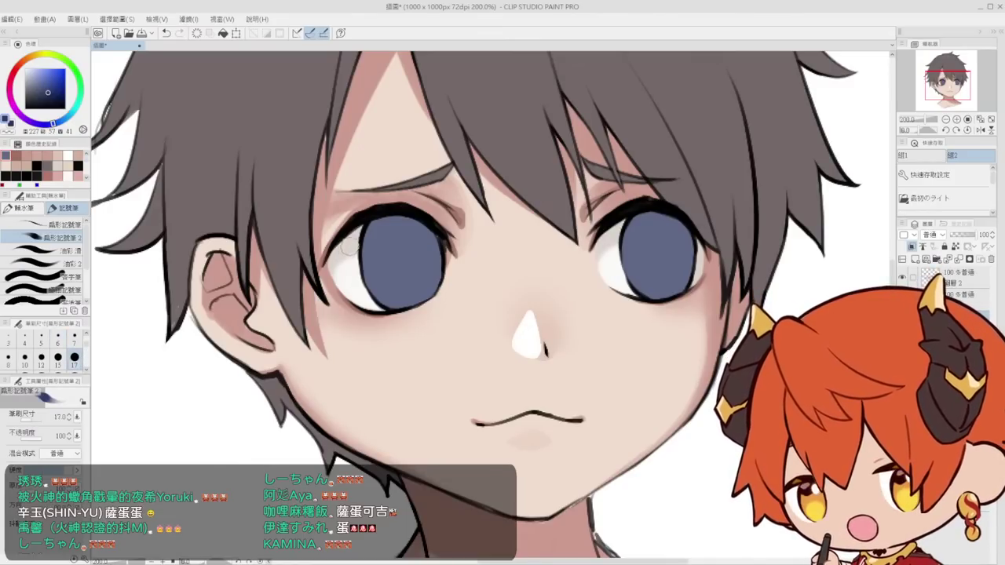
mouse_move(366, 245)
mouse_down()
mouse_move(393, 223)
mouse_move(456, 245)
mouse_move(361, 230)
mouse_up()
key(ctrl+z)
key(ctrl+z)
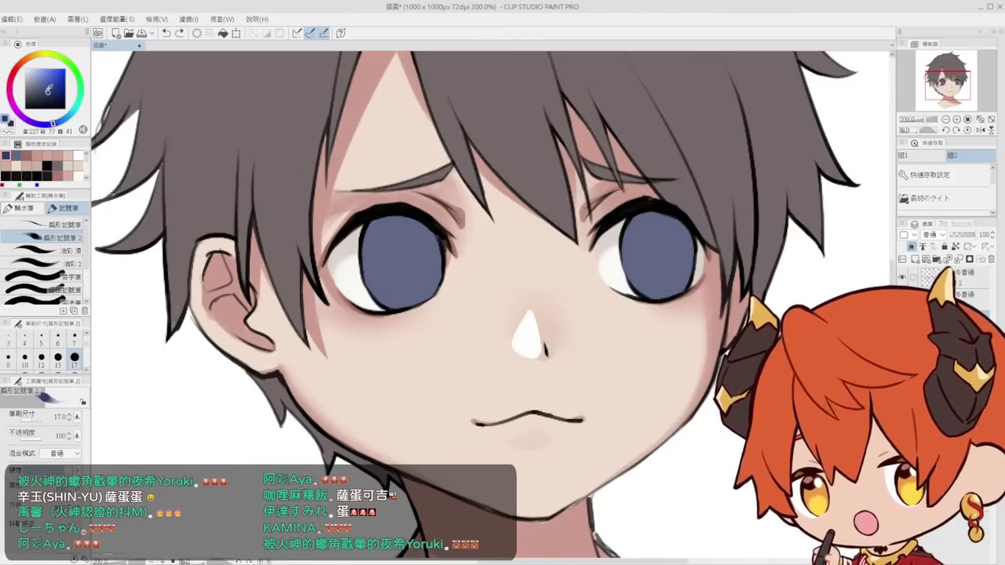
click(47, 100)
drag(350, 265, 456, 271)
key(ctrl+z)
mouse_move(365, 247)
mouse_down()
mouse_move(445, 232)
mouse_move(366, 229)
mouse_move(374, 235)
mouse_move(341, 259)
mouse_move(461, 262)
mouse_up()
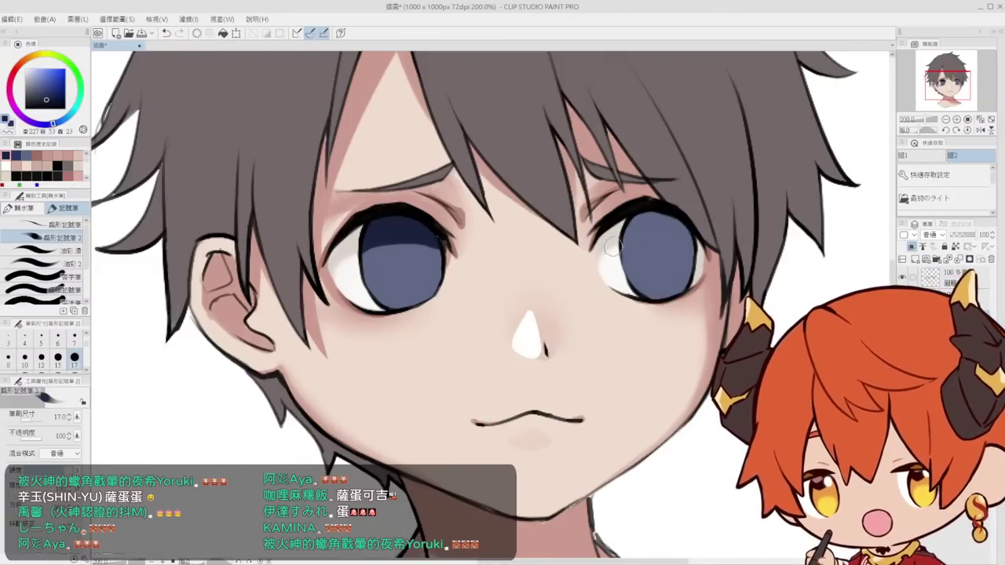
drag(613, 247, 676, 209)
mouse_move(684, 211)
mouse_down()
mouse_move(638, 224)
mouse_move(690, 235)
mouse_move(609, 247)
mouse_up()
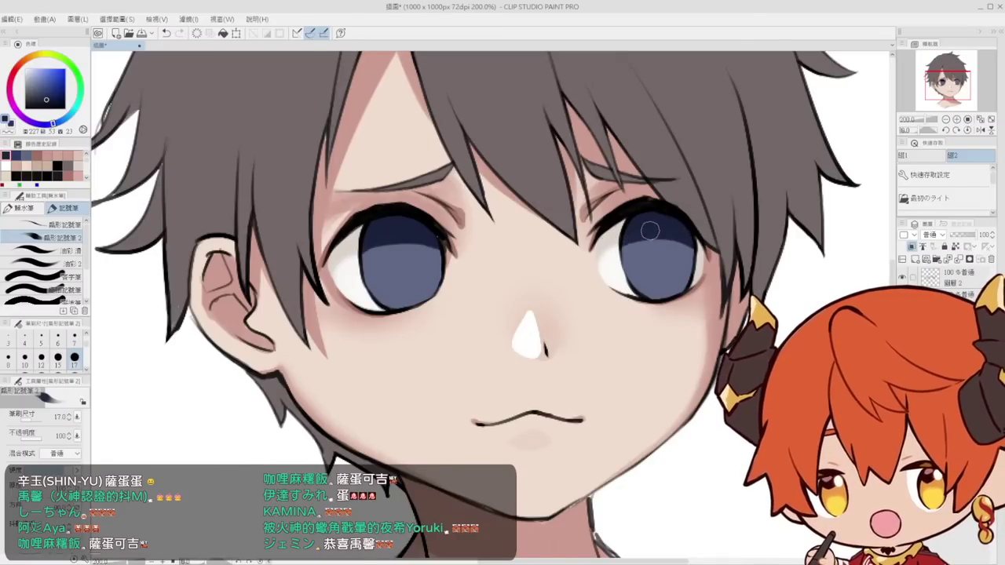
Paint a dark navy oval pupil in the centre of each iris, joined to the upper shading
mouse_move(351, 265)
mouse_down()
mouse_move(406, 235)
mouse_move(409, 279)
mouse_move(404, 259)
mouse_up()
mouse_move(660, 257)
mouse_down()
mouse_move(658, 267)
mouse_move(660, 245)
mouse_up()
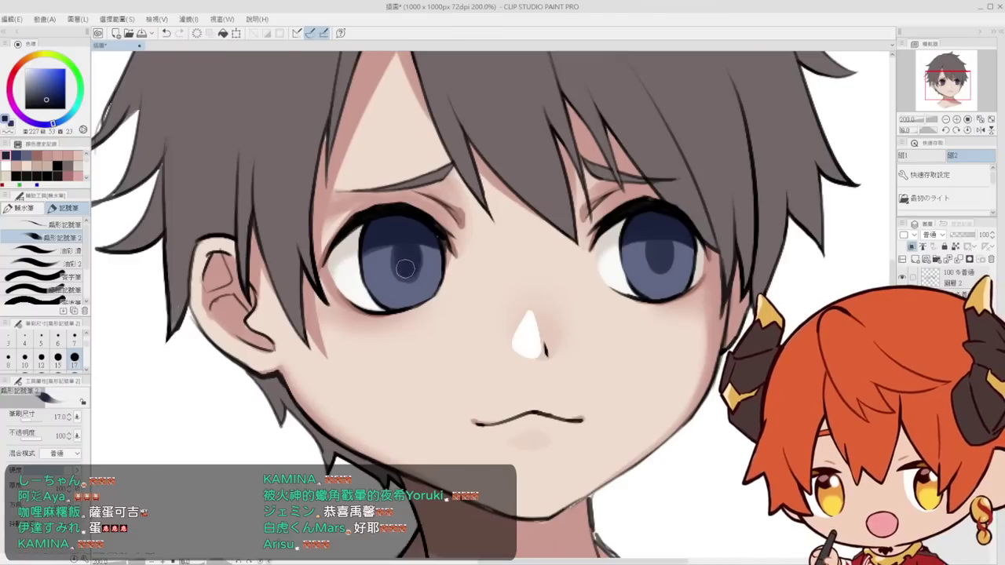
mouse_move(658, 254)
mouse_down()
mouse_move(622, 272)
mouse_move(643, 267)
mouse_move(624, 262)
mouse_move(664, 244)
mouse_up()
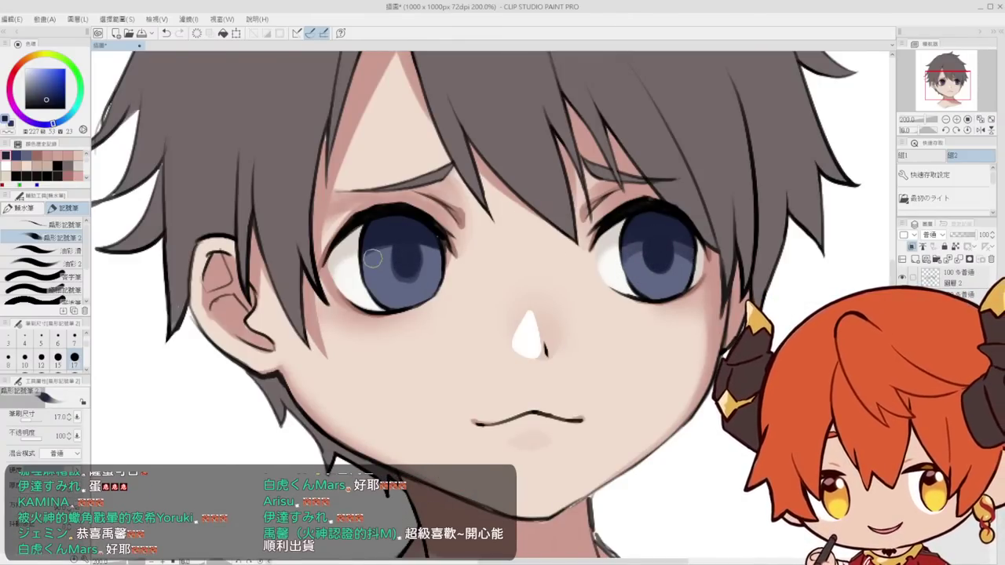
Pick a lighter periwinkle blue (227, 29, 83) and paint a curved reflection along the lower edge of both irises
key(alt+space)
drag(453, 262, 408, 262)
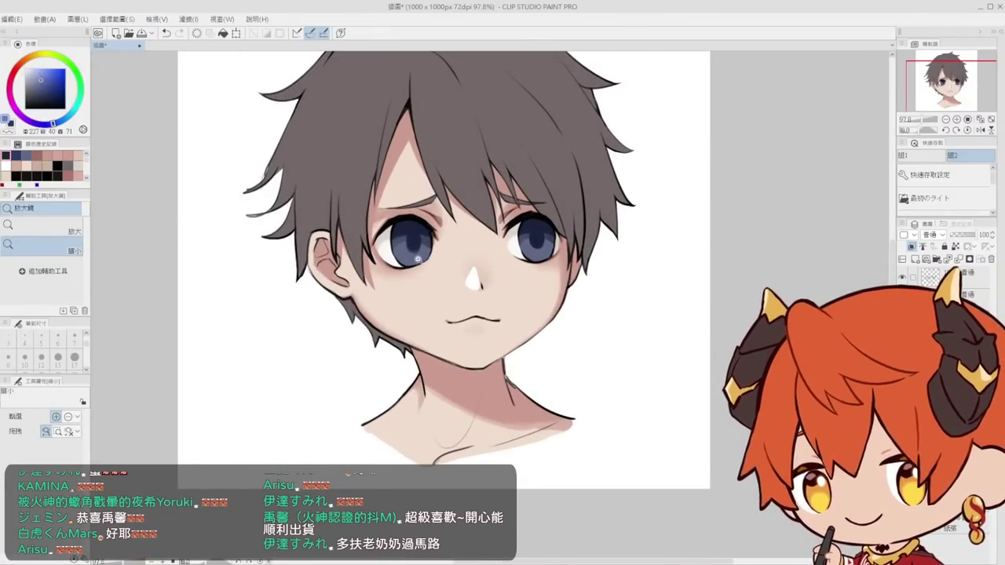
drag(418, 259, 425, 257)
key(ctrl+z)
click(38, 77)
mouse_move(556, 260)
mouse_down()
mouse_move(589, 264)
mouse_move(566, 263)
mouse_up()
scroll(535, 231, up, 2)
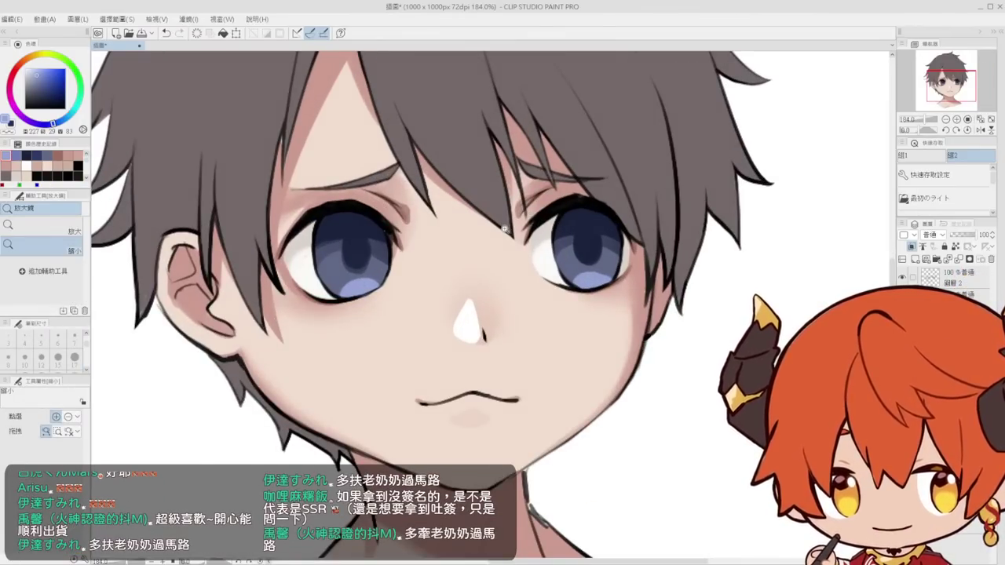
Paint a white oval highlight over the pupil of each eye with the marker at size 7
key(p)
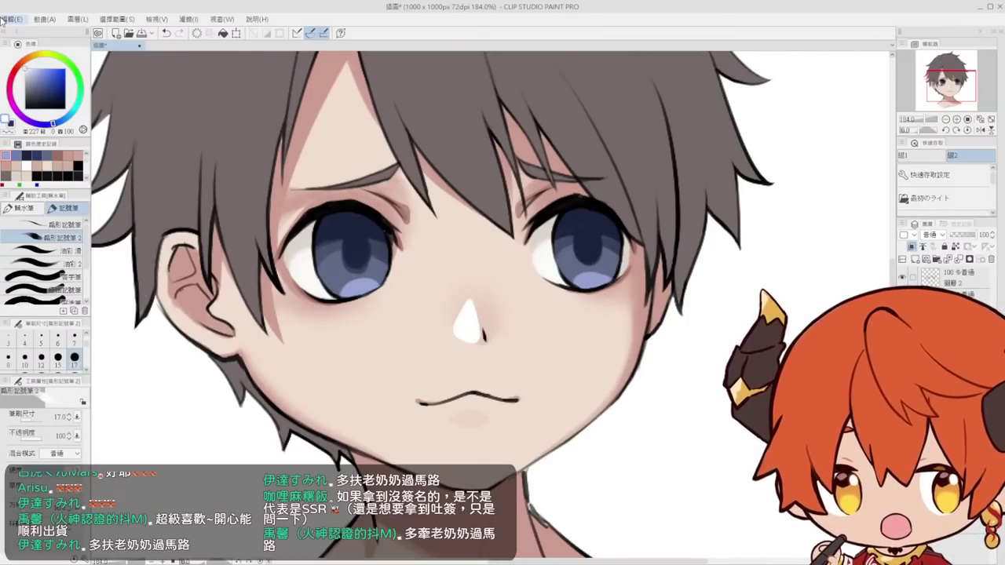
click(75, 343)
scroll(354, 265, up, 2)
mouse_move(354, 265)
mouse_down()
mouse_move(359, 249)
mouse_move(352, 273)
mouse_move(367, 259)
mouse_move(360, 266)
mouse_move(364, 245)
mouse_up()
drag(620, 274, 546, 264)
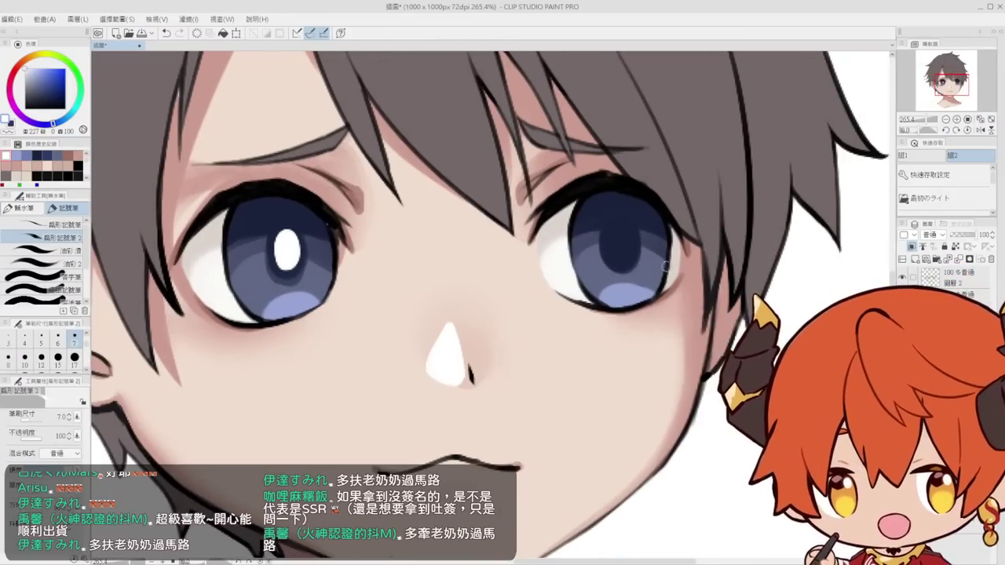
mouse_move(620, 240)
mouse_down()
mouse_move(626, 251)
mouse_move(597, 271)
mouse_move(581, 309)
mouse_up()
key(ctrl+space)
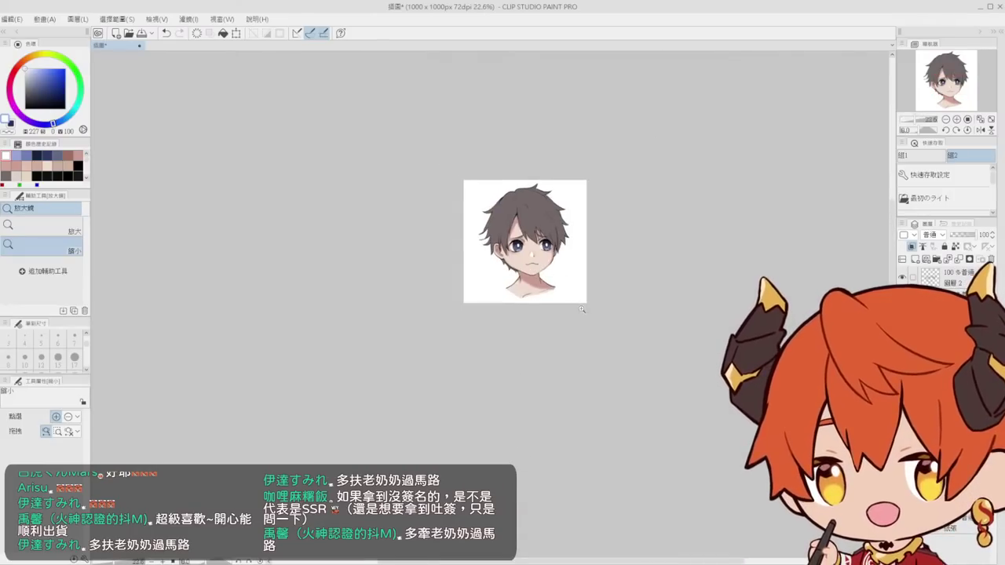
mouse_move(536, 237)
mouse_down()
mouse_move(546, 230)
mouse_move(528, 296)
mouse_move(522, 222)
mouse_up()
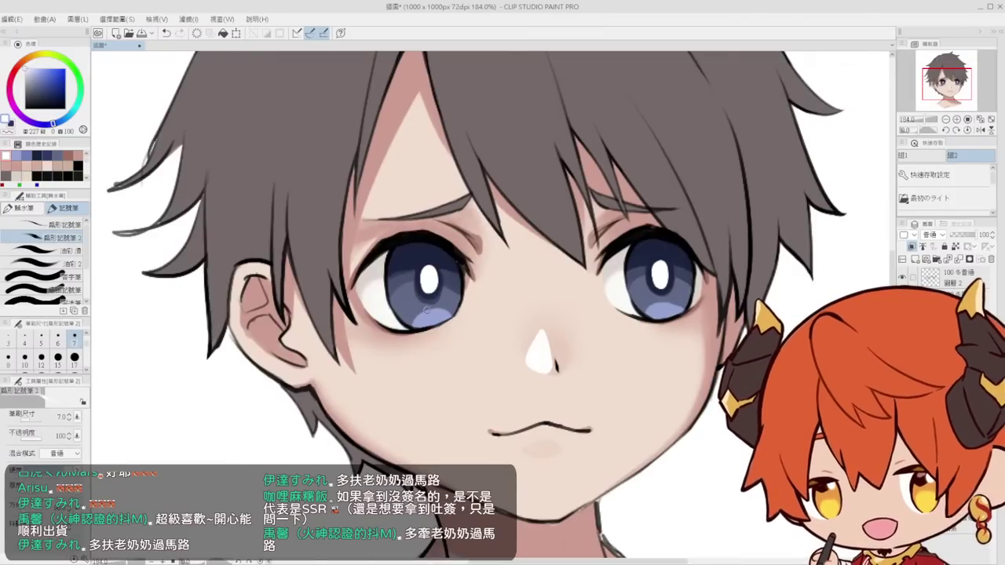
Sample the light iris reflection, shift its hue to violet (254) and add a violet tint across the upper irises at marker size 17
alt+click(428, 315)
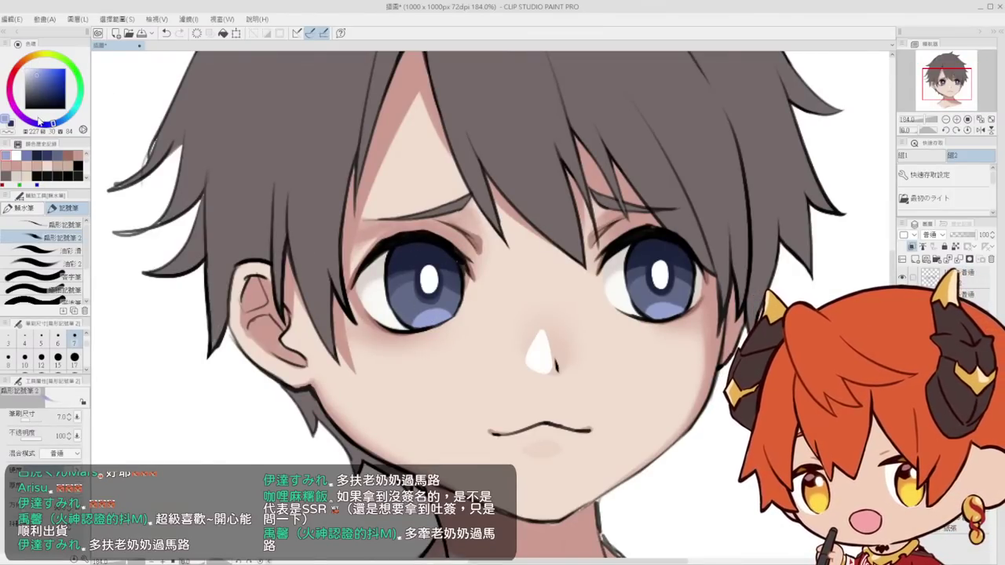
click(38, 118)
click(74, 358)
drag(411, 240, 446, 253)
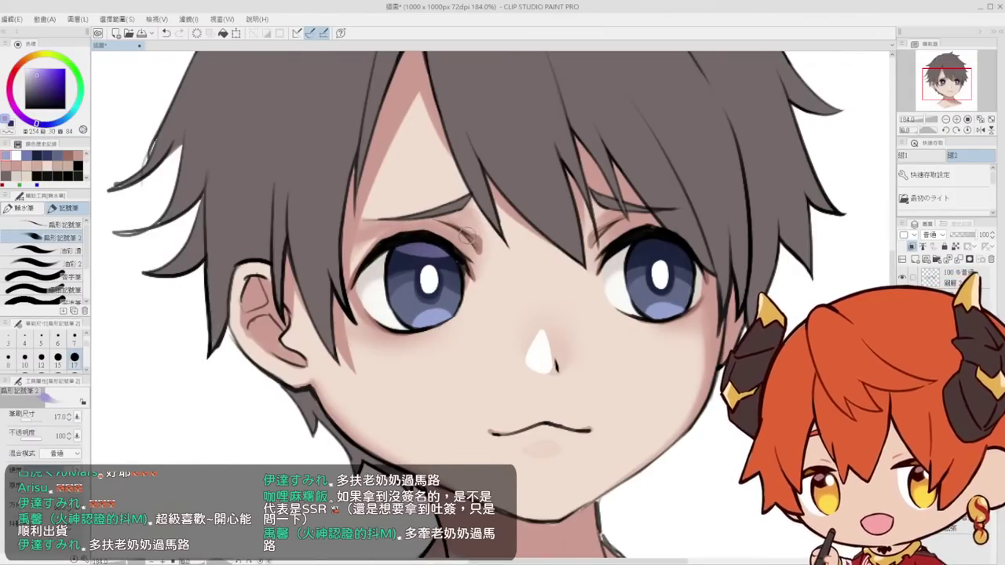
mouse_move(640, 253)
mouse_down()
mouse_move(670, 248)
mouse_move(560, 217)
mouse_move(543, 223)
mouse_move(527, 202)
mouse_up()
Sample the hair colour, darken it to (355, 16, 29) and softly shade the hair with the soft airbrush at size 300
key(ctrl+space)
click(535, 205)
click(530, 201)
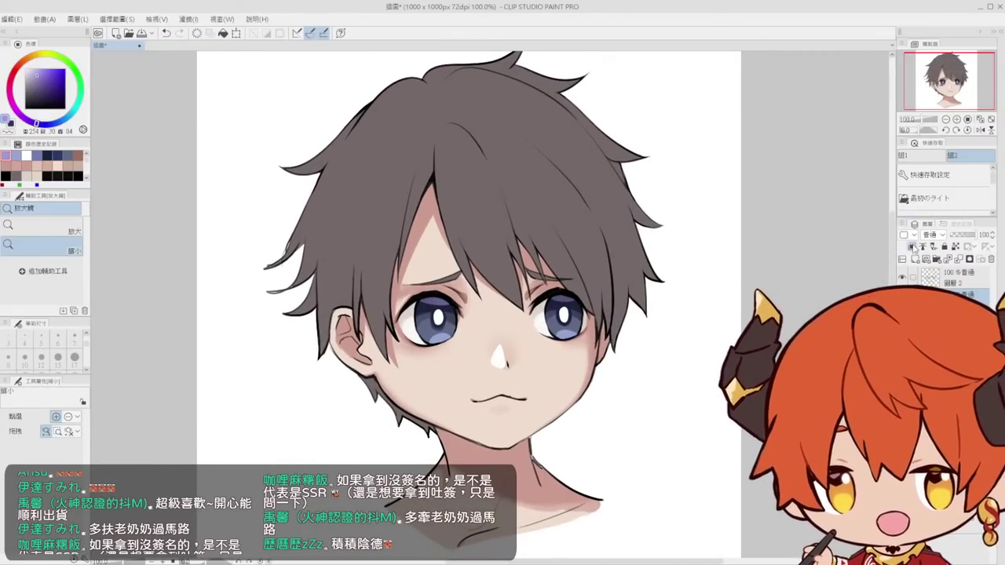
click(911, 247)
drag(554, 229, 559, 242)
alt+click(541, 216)
drag(533, 208, 524, 167)
click(524, 167)
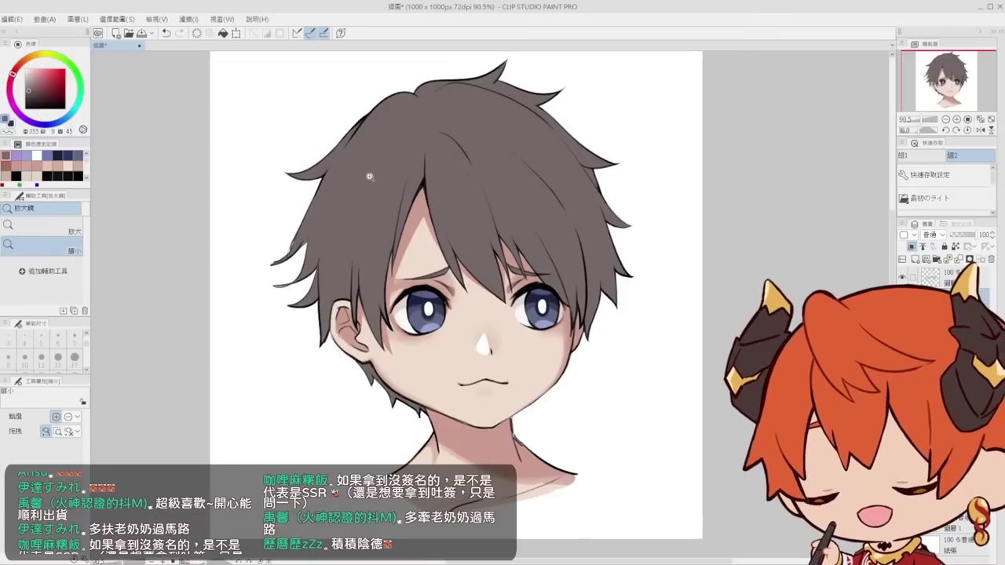
key(b)
drag(33, 92, 30, 98)
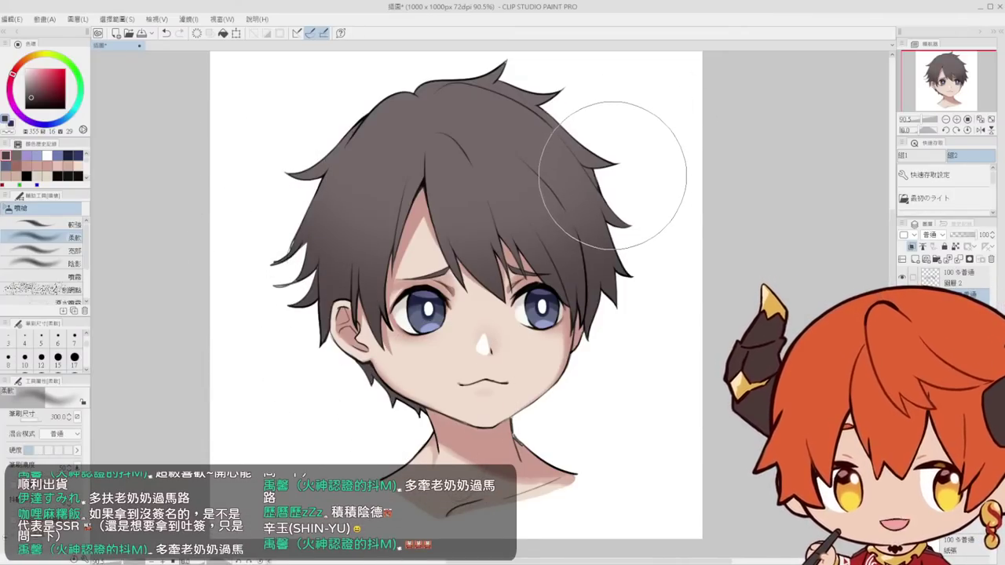
Add a new clipped layer above the hair colour and set its blending mode to multiply (色彩增值)
click(916, 261)
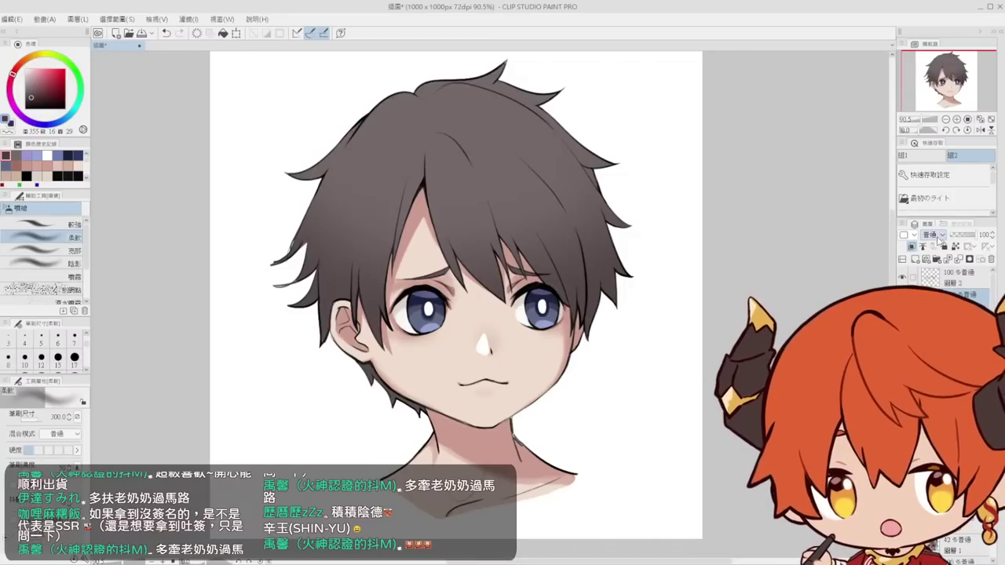
click(932, 234)
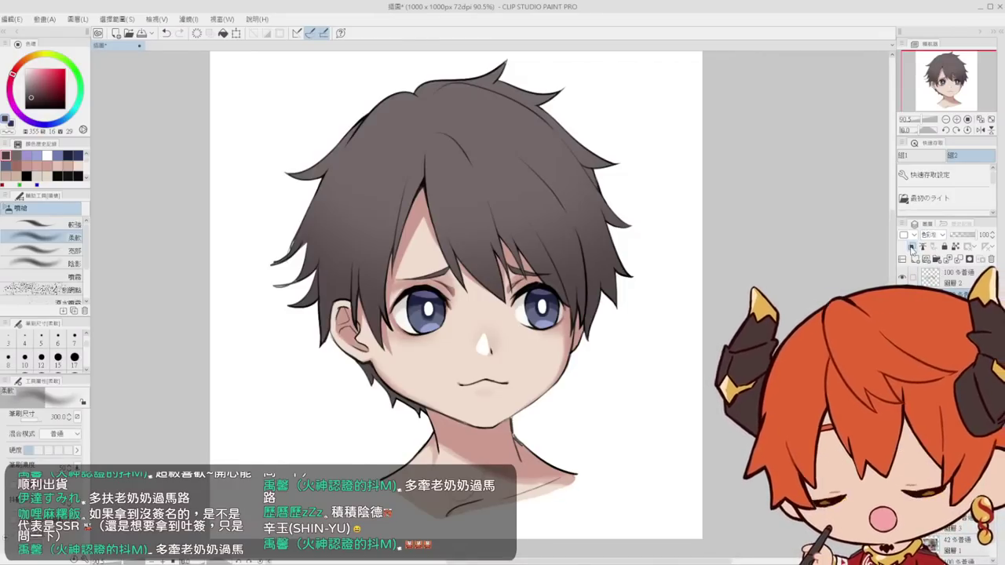
click(933, 261)
Pick a light grey (355, 4, 74) and shade the hair parting and strand above the forehead with the marker at size 7, redoing unsatisfactory strokes
click(31, 81)
key(p)
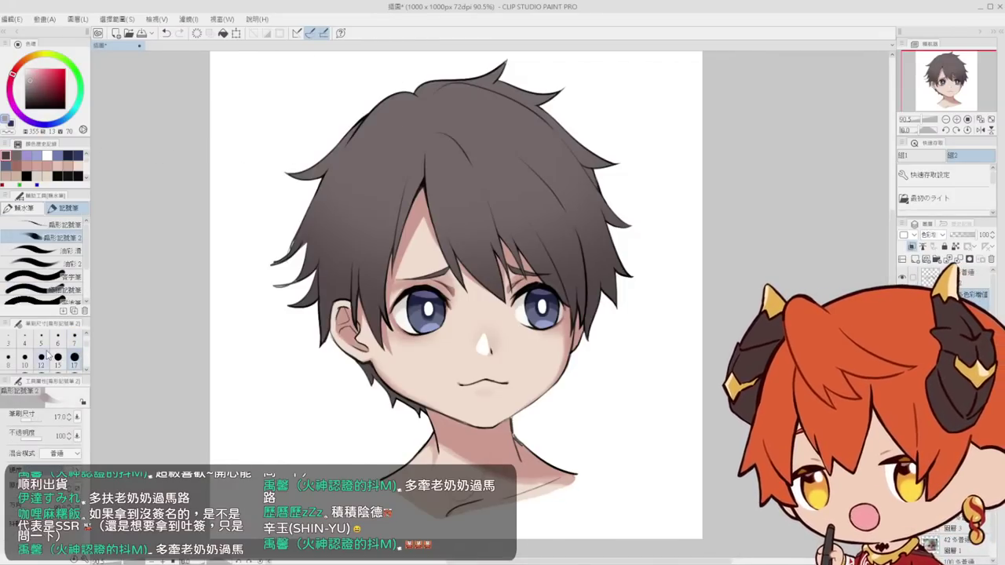
key(ctrl+space)
drag(403, 169, 451, 167)
key(p)
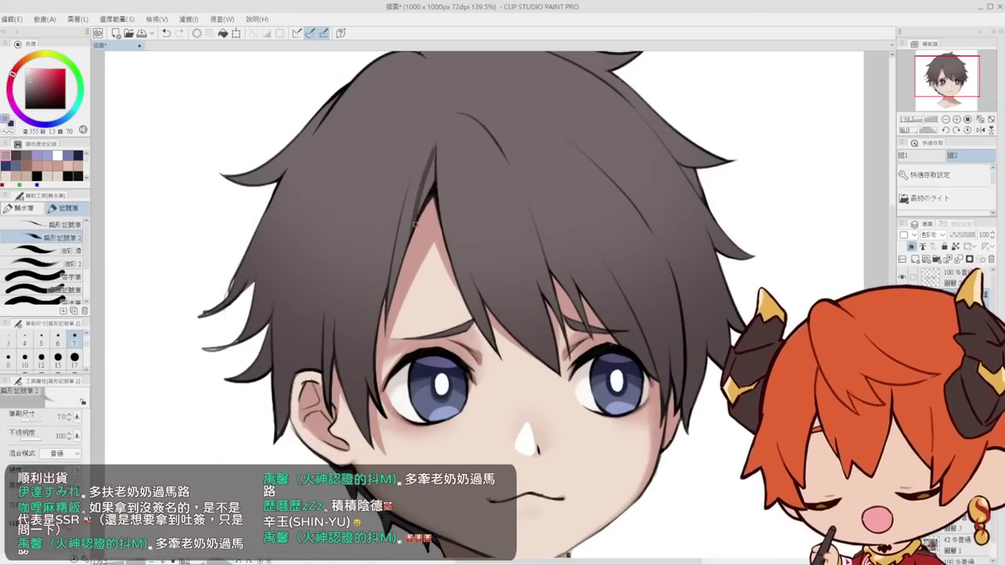
click(26, 78)
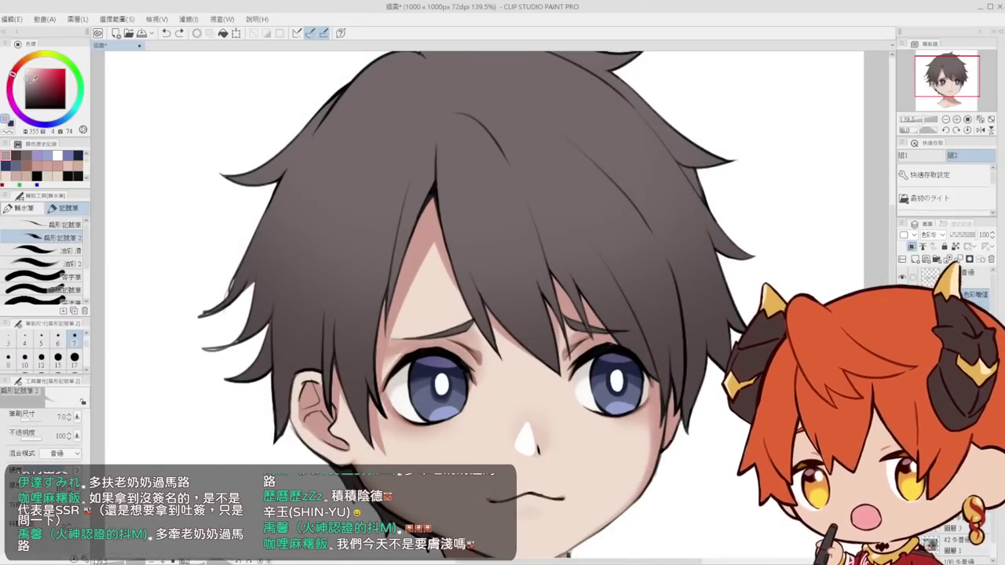
key(ctrl+space)
drag(426, 171, 475, 171)
mouse_move(434, 145)
mouse_down()
mouse_move(422, 214)
mouse_move(426, 198)
mouse_up()
key(ctrl+z)
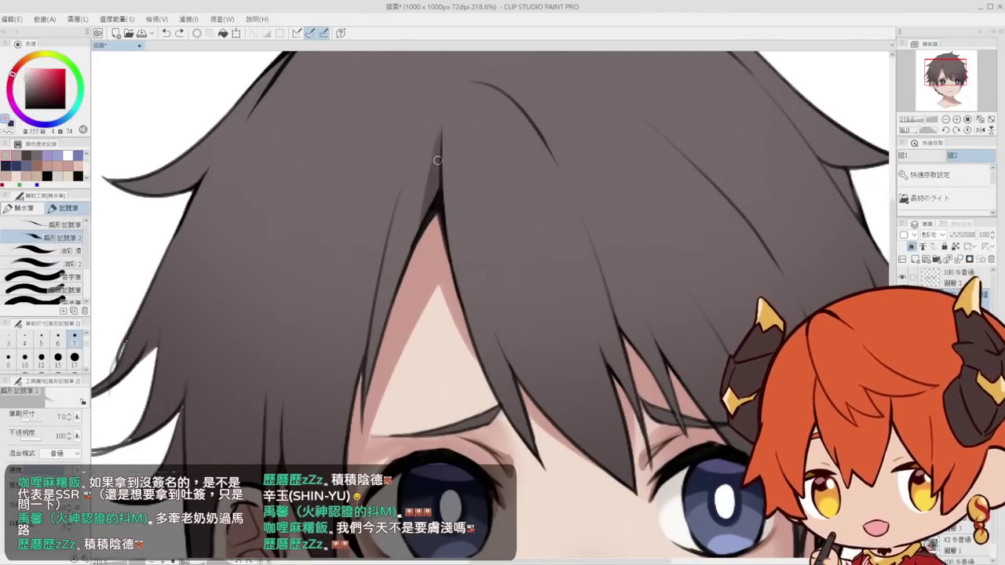
scroll(426, 198, down, 2)
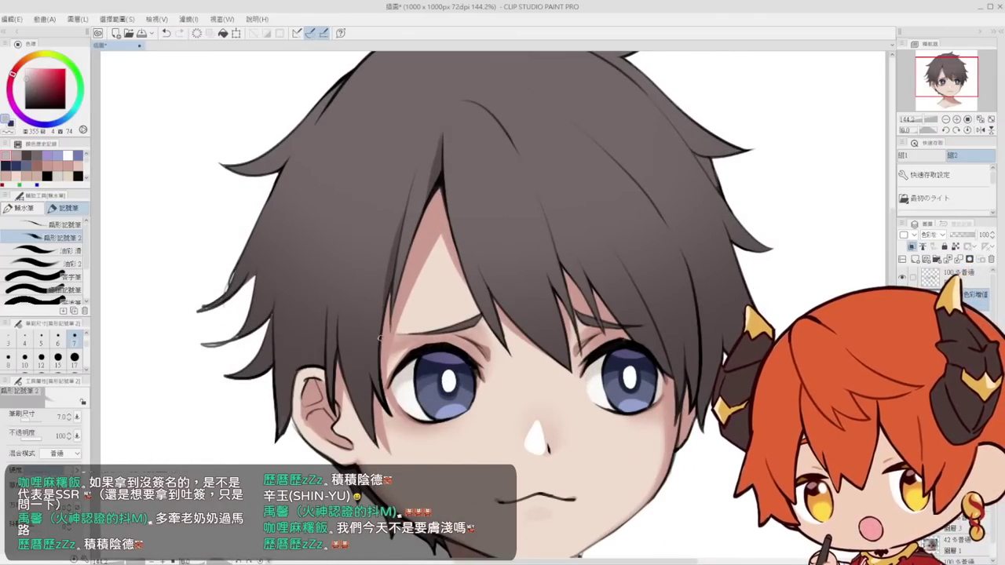
Shade the fringe strands between the eyes and above the far eye in the same grey, undoing unsatisfactory strokes
key(ctrl+space)
drag(411, 250, 321, 249)
drag(476, 238, 534, 238)
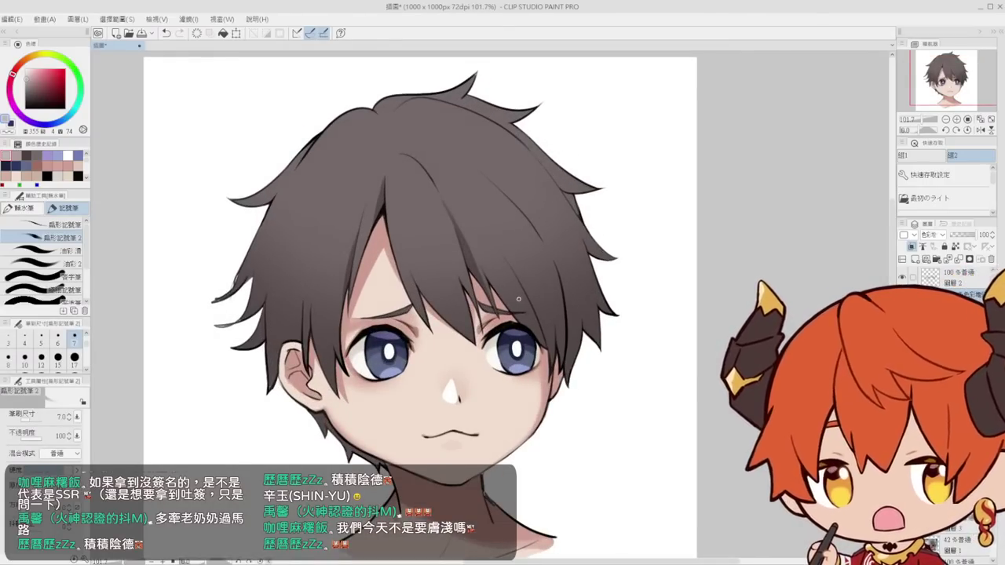
scroll(479, 269, up, 2)
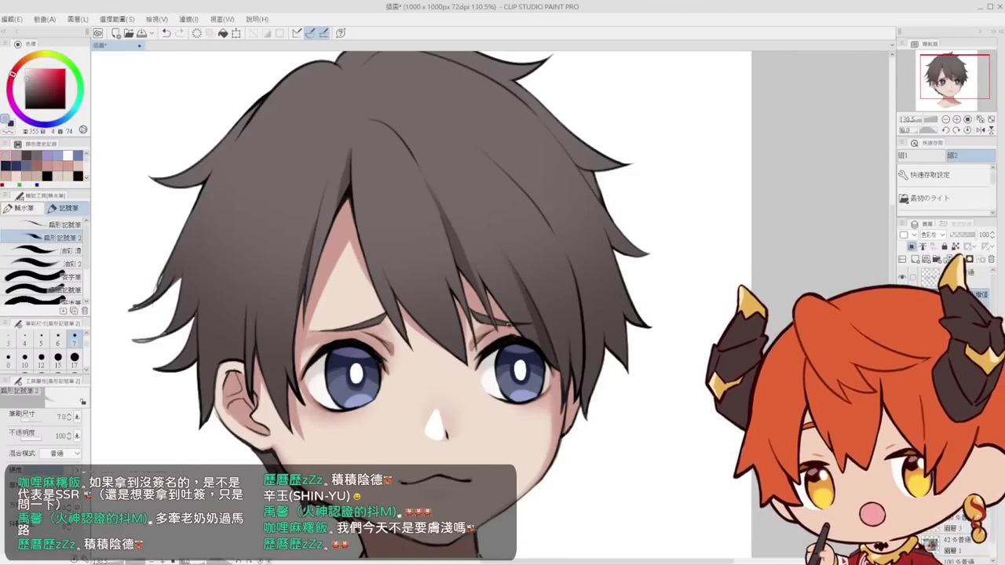
key(ctrl+z)
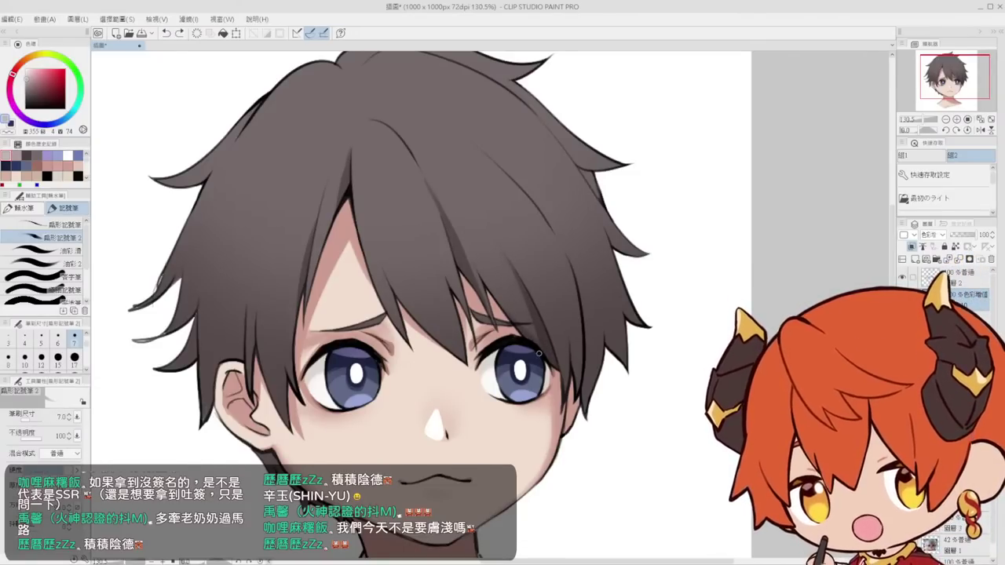
scroll(538, 354, down, 5)
scroll(517, 368, up, 6)
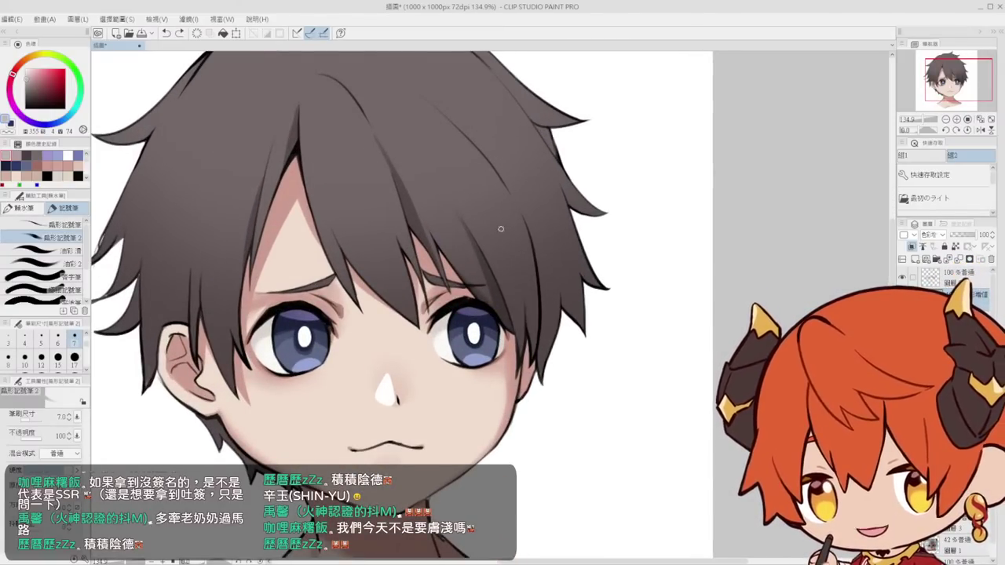
Add long shadow strokes to the side hair beside the far eye and clean up their edges with the eraser
drag(500, 229, 518, 351)
drag(515, 275, 533, 364)
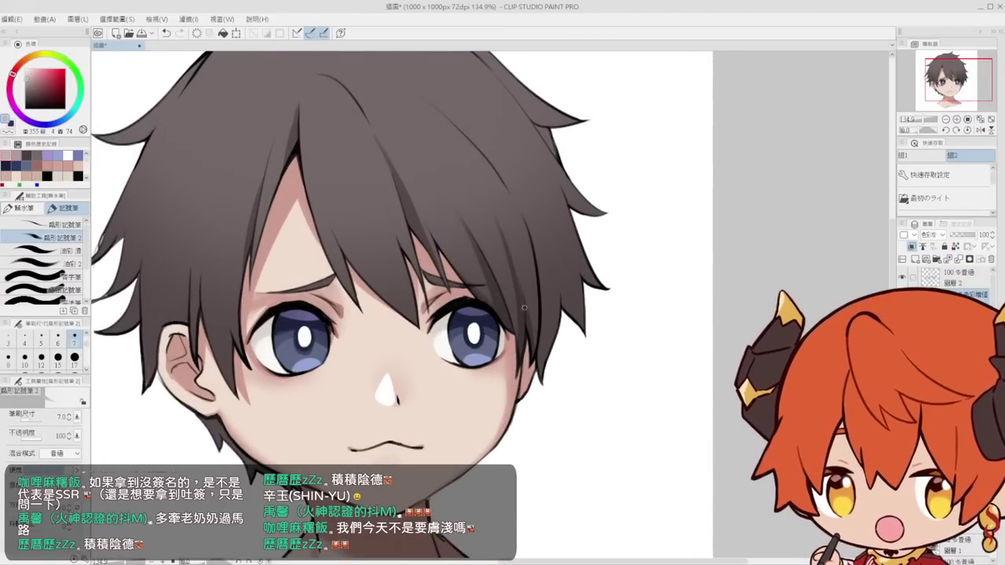
drag(544, 291, 548, 347)
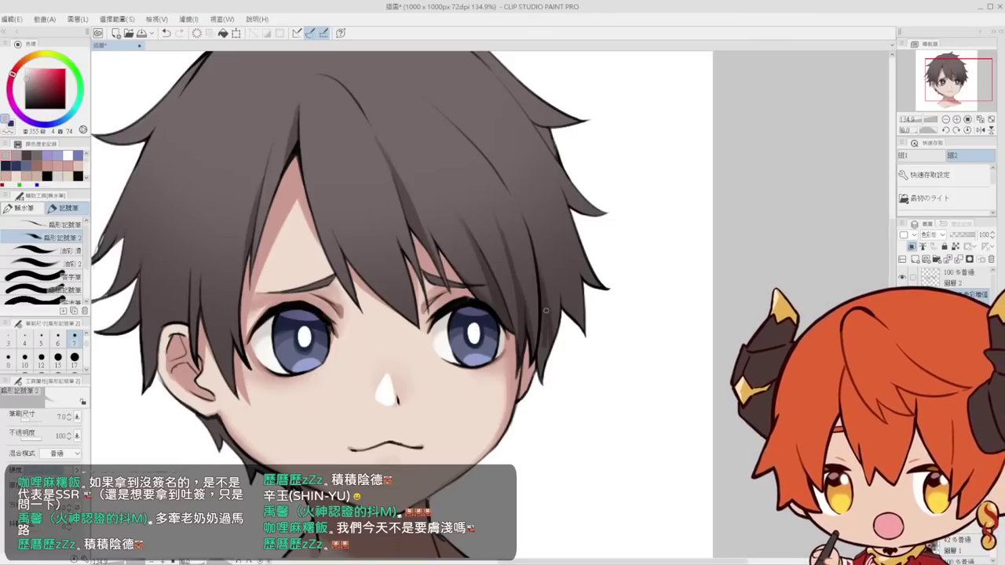
key(e)
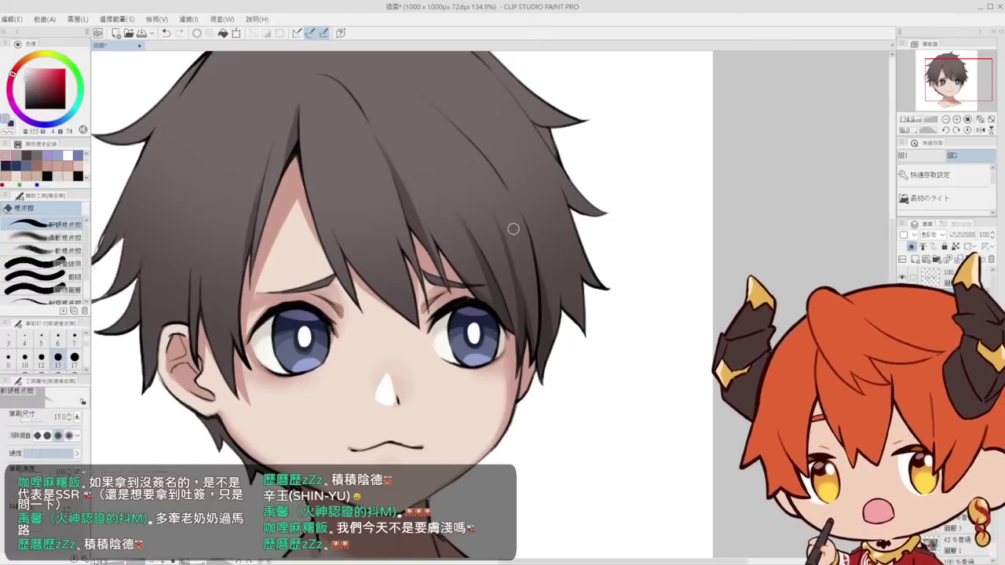
key(ctrl+space)
drag(500, 194, 514, 196)
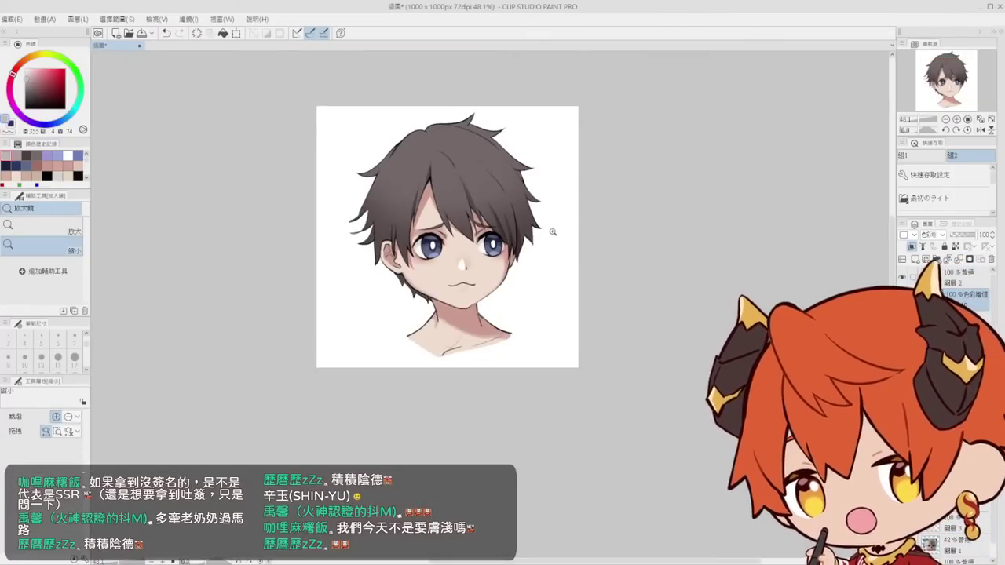
drag(554, 231, 561, 249)
drag(442, 211, 407, 229)
scroll(407, 228, up, 1)
key(p)
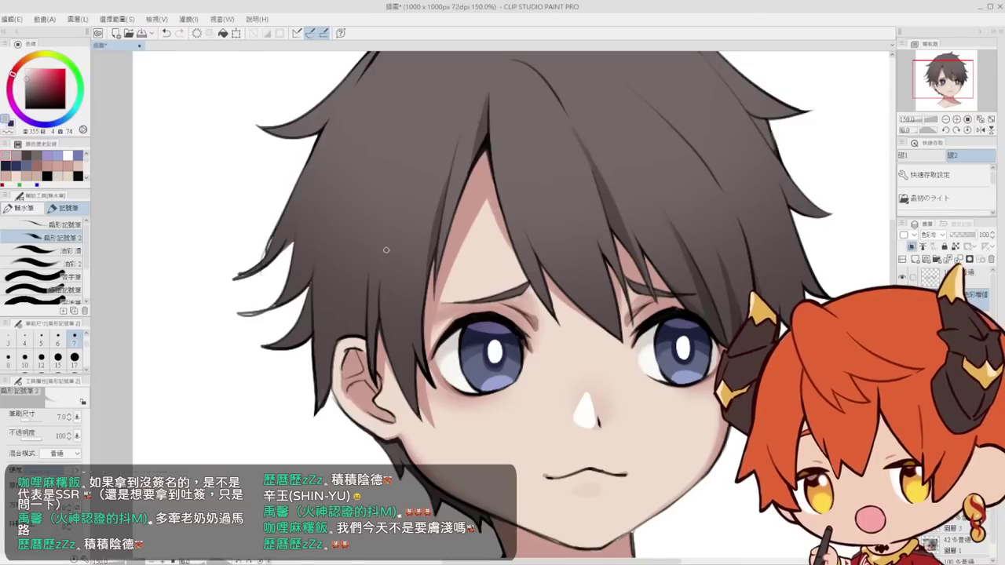
Shade the strands above and in front of the near ear with the grey marker at size 7, refining their edges with the eraser
drag(367, 256, 354, 322)
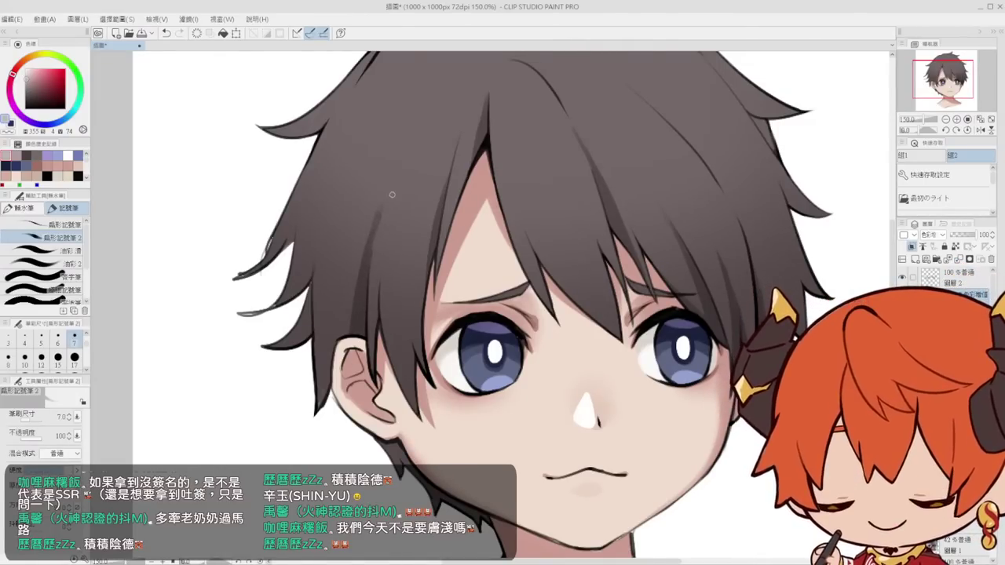
key(e)
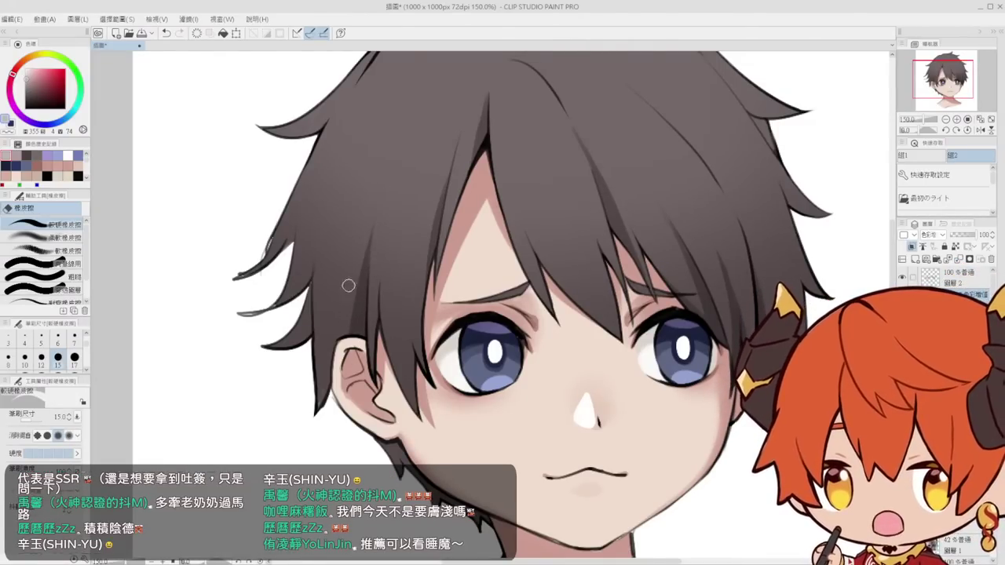
key(p)
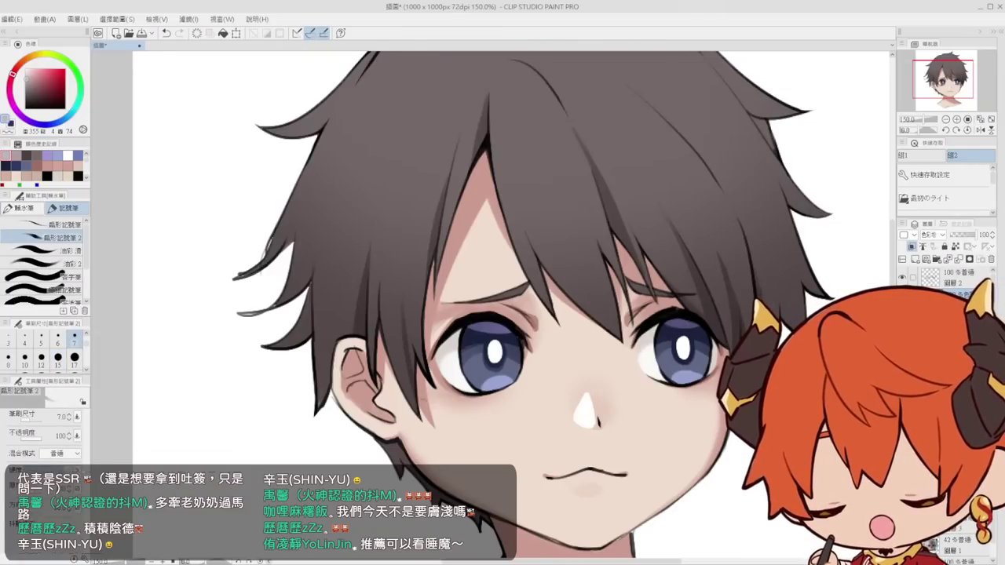
drag(417, 410, 397, 299)
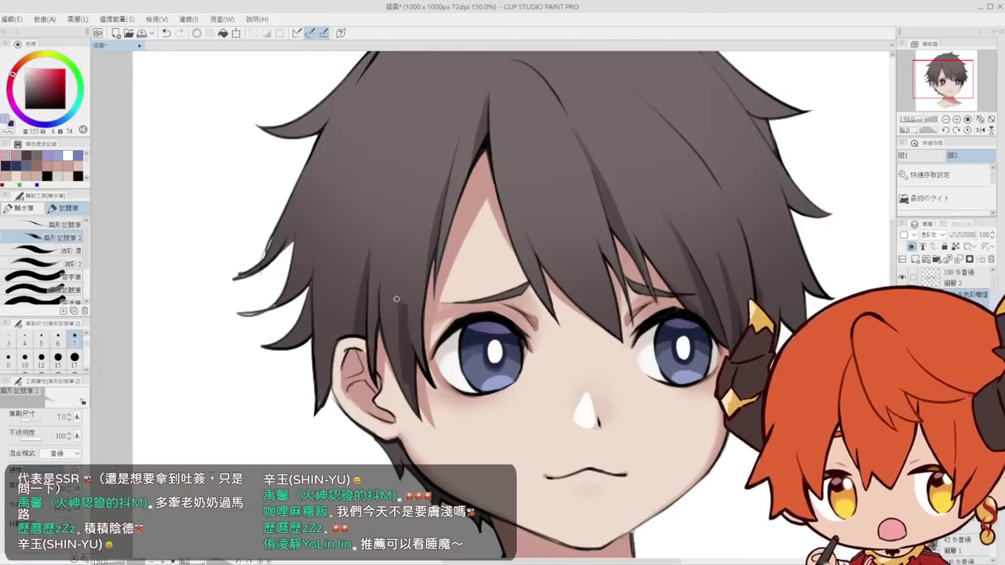
key(e)
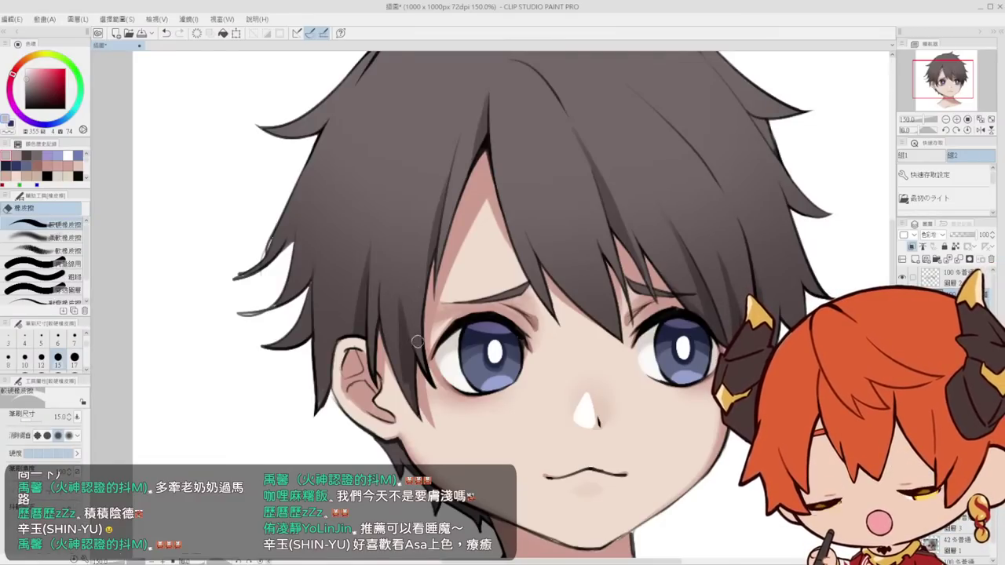
mouse_move(390, 304)
mouse_down()
mouse_move(427, 378)
mouse_move(451, 362)
mouse_move(474, 309)
mouse_move(535, 299)
mouse_move(531, 311)
mouse_move(507, 294)
mouse_move(515, 283)
mouse_move(522, 293)
mouse_move(626, 282)
mouse_up()
Add shadow strokes to the outer side hair beyond the far eye, undoing unsatisfactory strokes
key(ctrl+space)
key(p)
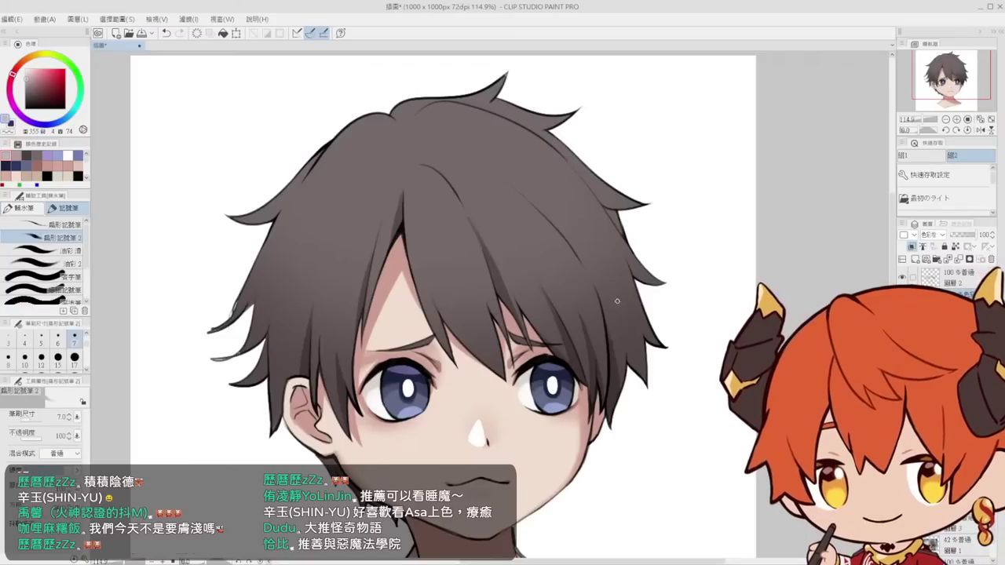
key(e)
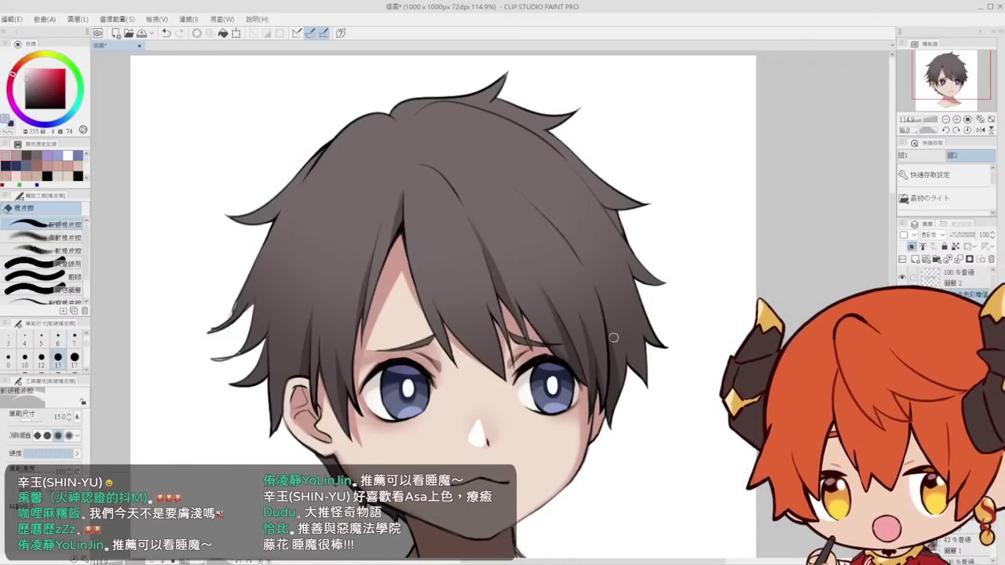
key(p)
drag(613, 289, 620, 371)
key(ctrl+z)
drag(609, 264, 615, 326)
drag(606, 264, 617, 365)
mouse_move(630, 298)
mouse_down()
mouse_move(612, 294)
mouse_move(621, 295)
mouse_up()
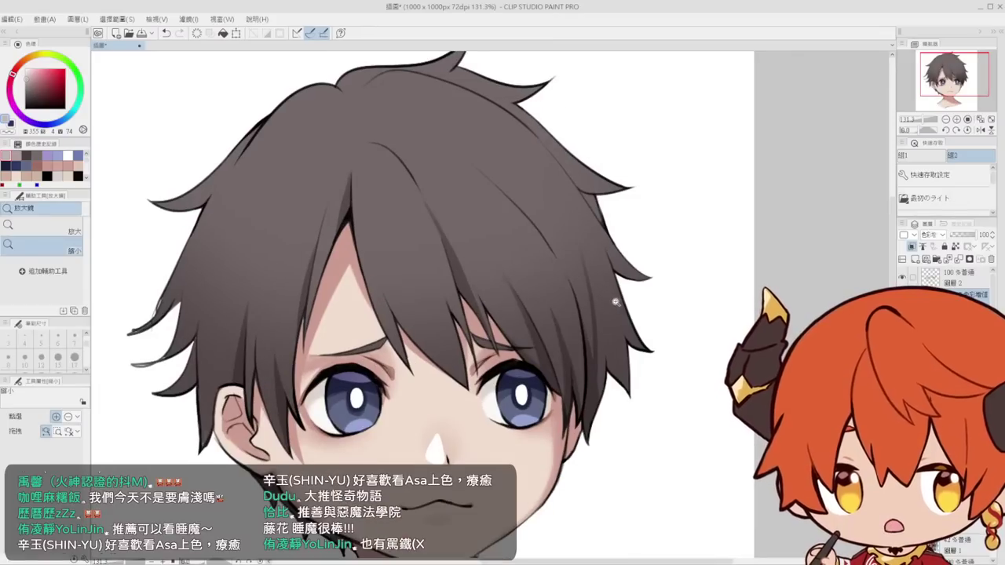
key(ctrl+z)
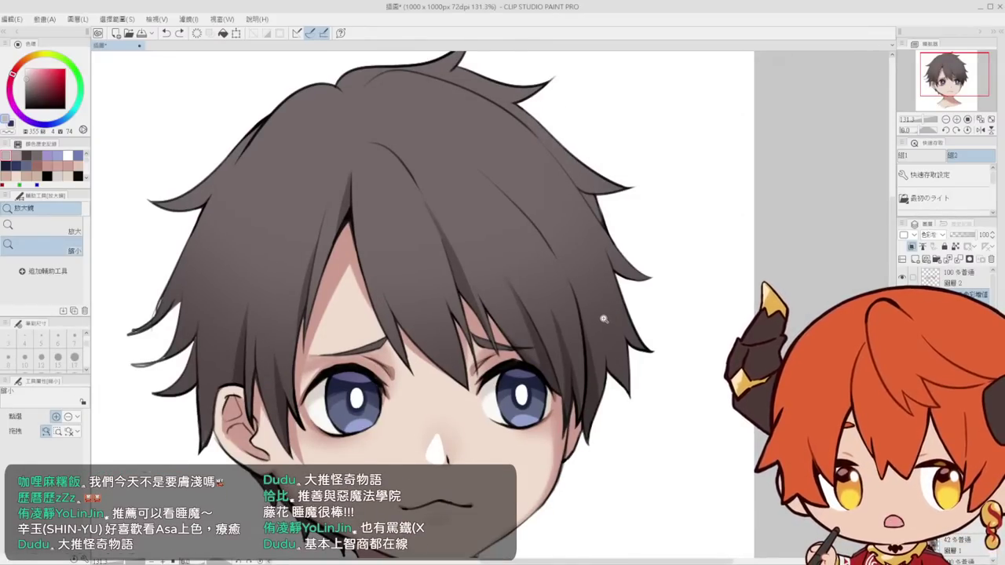
drag(593, 292, 601, 378)
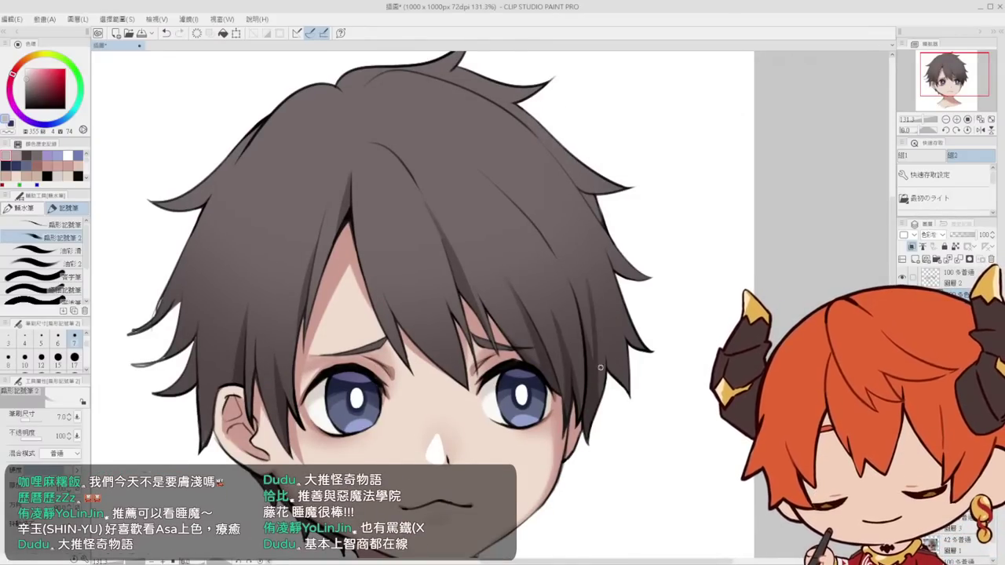
key(ctrl+z)
Outline a shadow area on the outermost far-side lock, fill it with the same grey, and clean up its edges down to the tips
mouse_move(585, 261)
mouse_down()
mouse_move(596, 393)
mouse_move(631, 324)
mouse_up()
key(g)
click(615, 328)
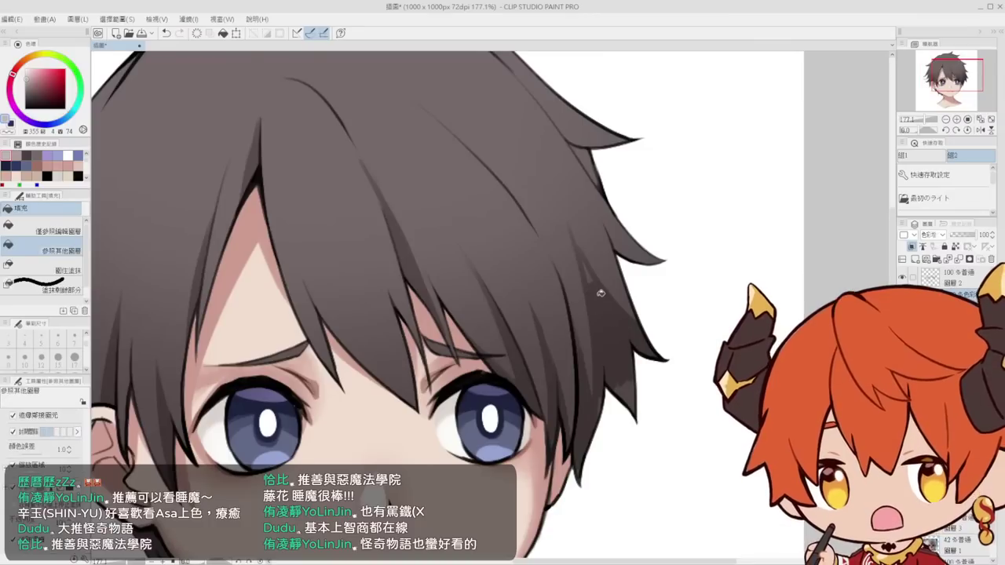
key(p)
key(e)
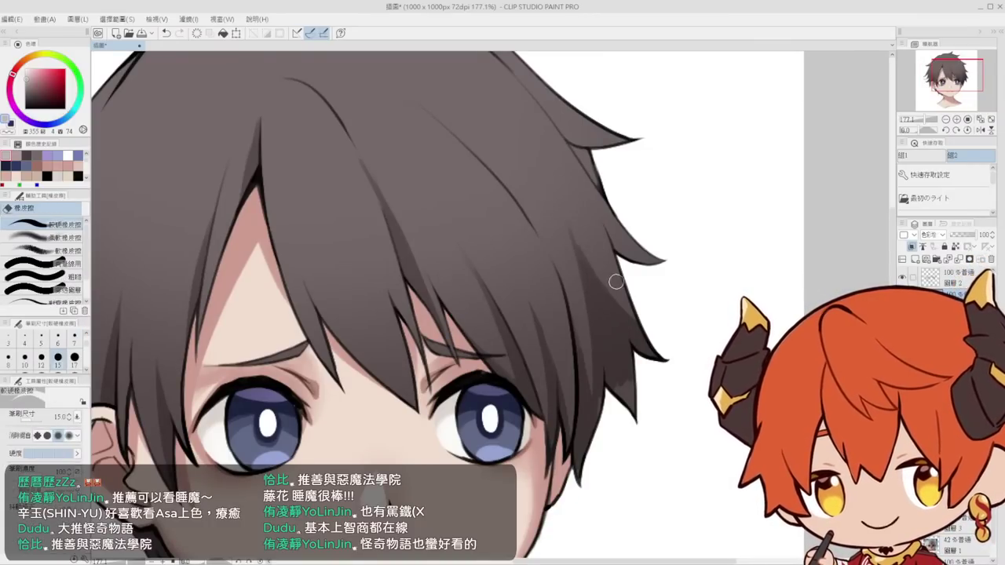
drag(664, 342, 662, 326)
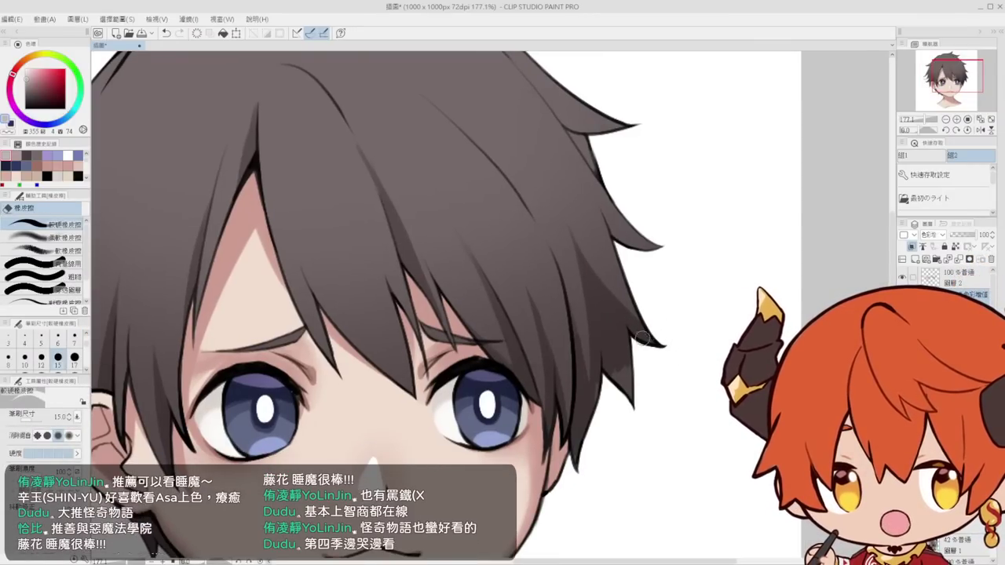
key(p)
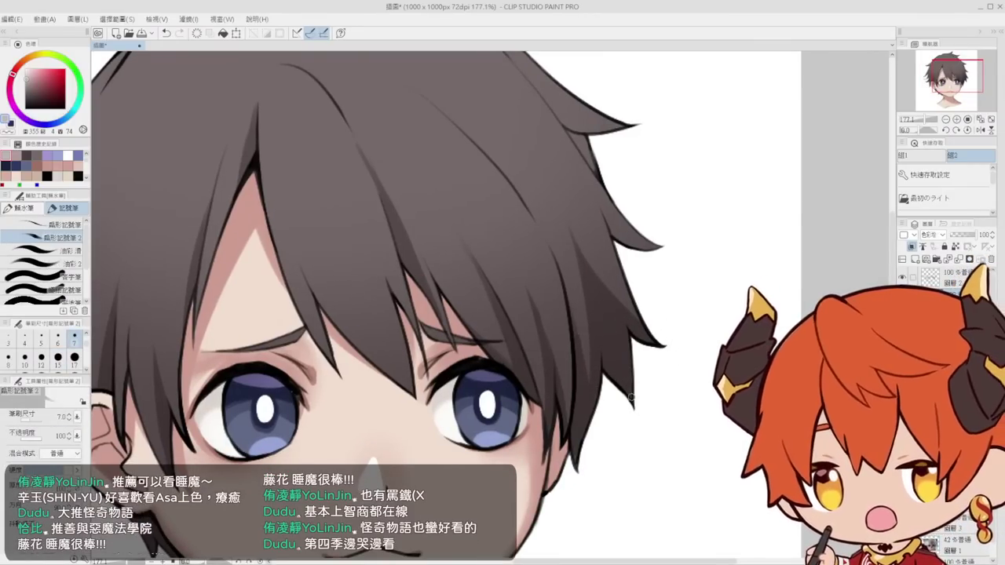
Shade the two outward-flicking tufts higher on the far side of the head, using marker strokes and the Fill tool
scroll(632, 398, up, 3)
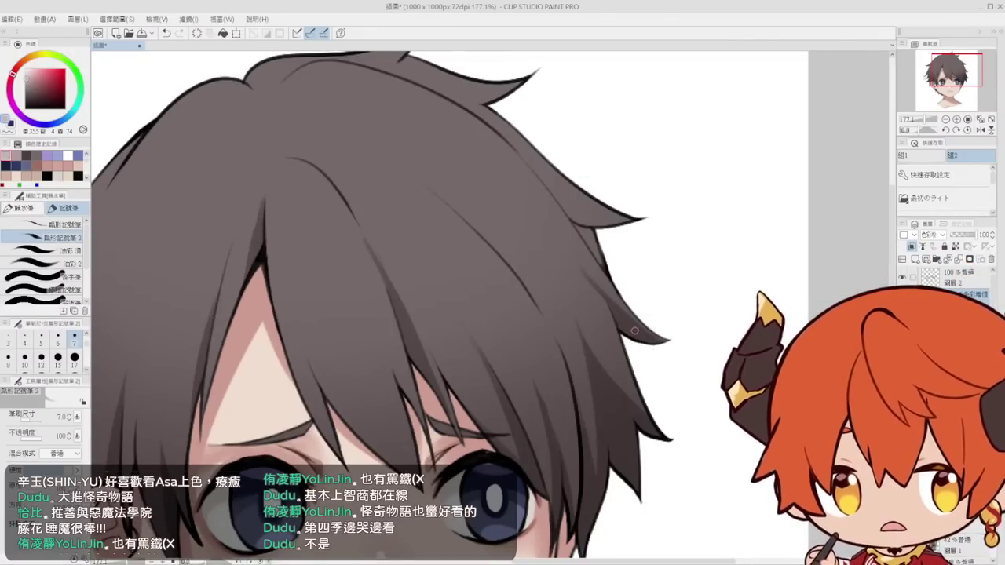
key(e)
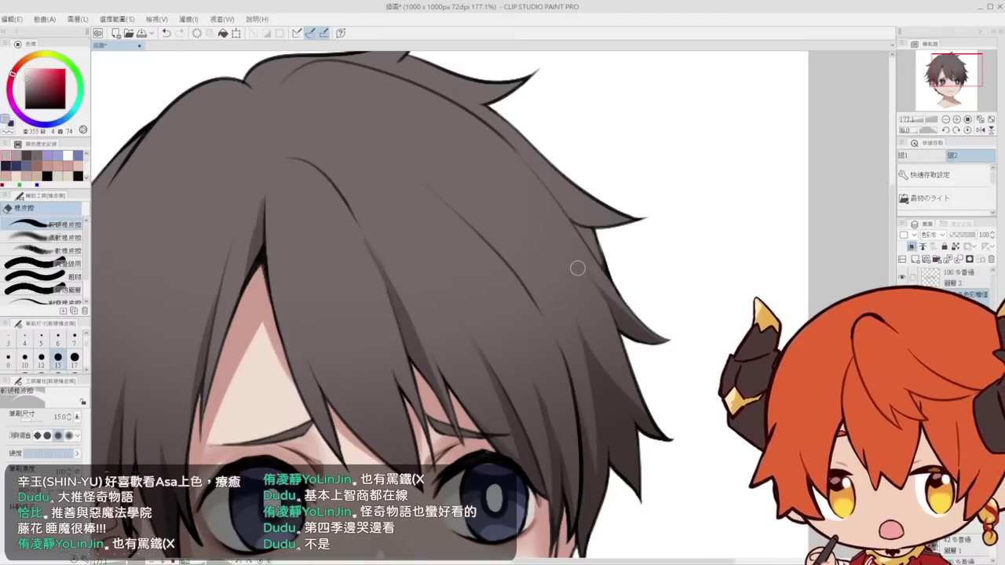
key(p)
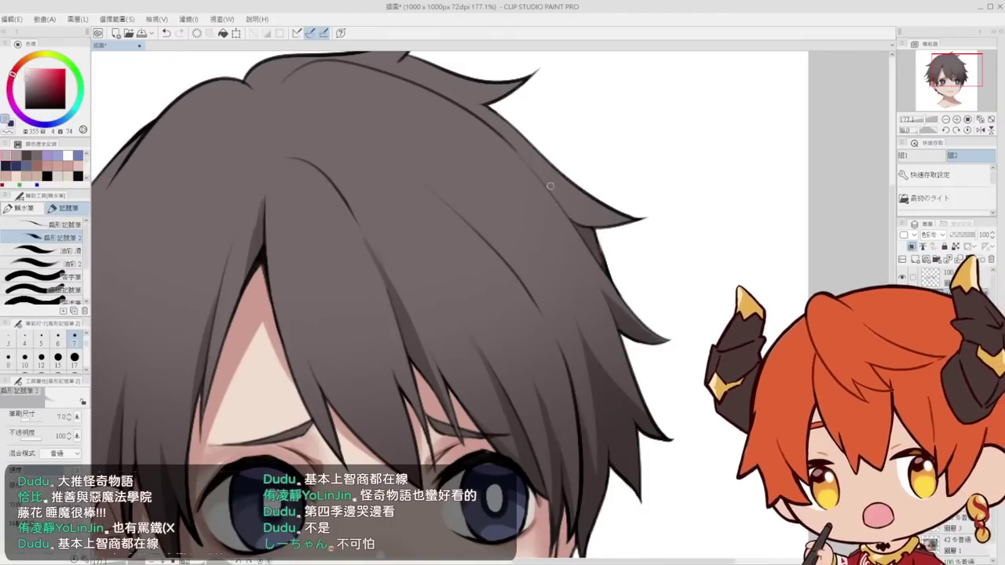
key(g)
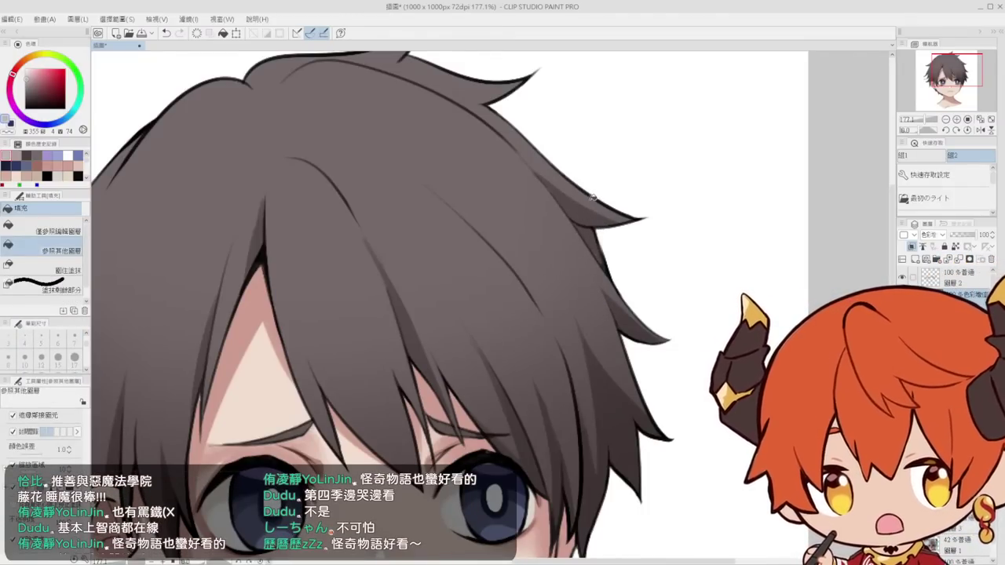
key(p)
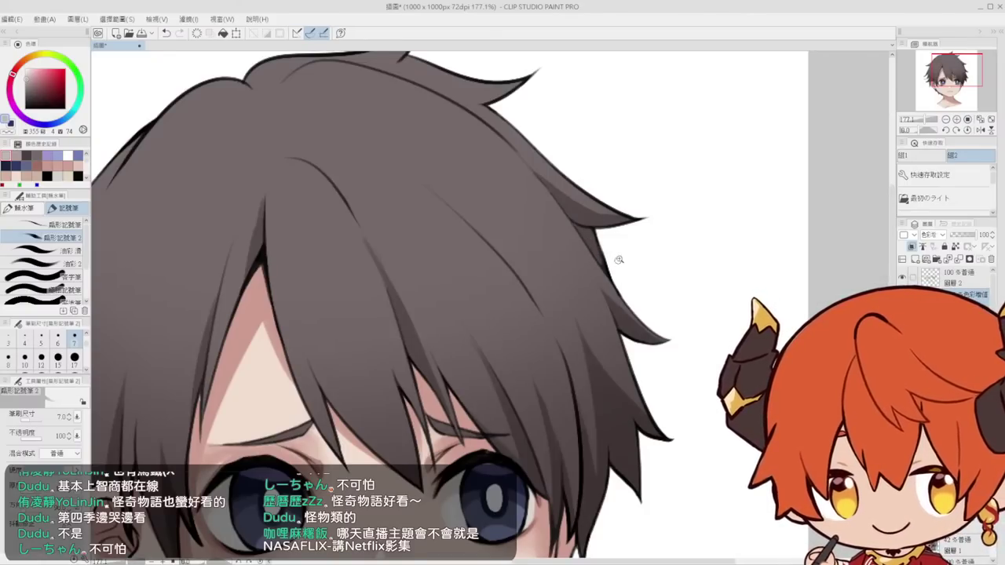
Shade along the long curved strand line on the far side of the crown, redoing unsatisfactory strokes and trimming the upper end with the eraser
drag(619, 260, 549, 262)
drag(623, 250, 648, 253)
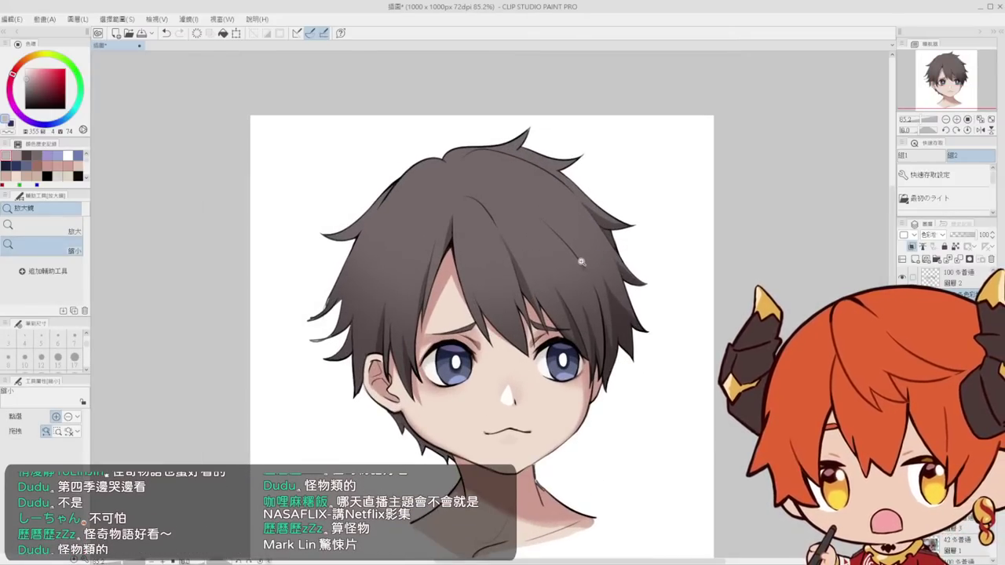
drag(556, 258, 578, 244)
click(514, 213)
key(p)
drag(482, 182, 543, 229)
key(ctrl+z)
drag(469, 170, 563, 253)
key(ctrl+z)
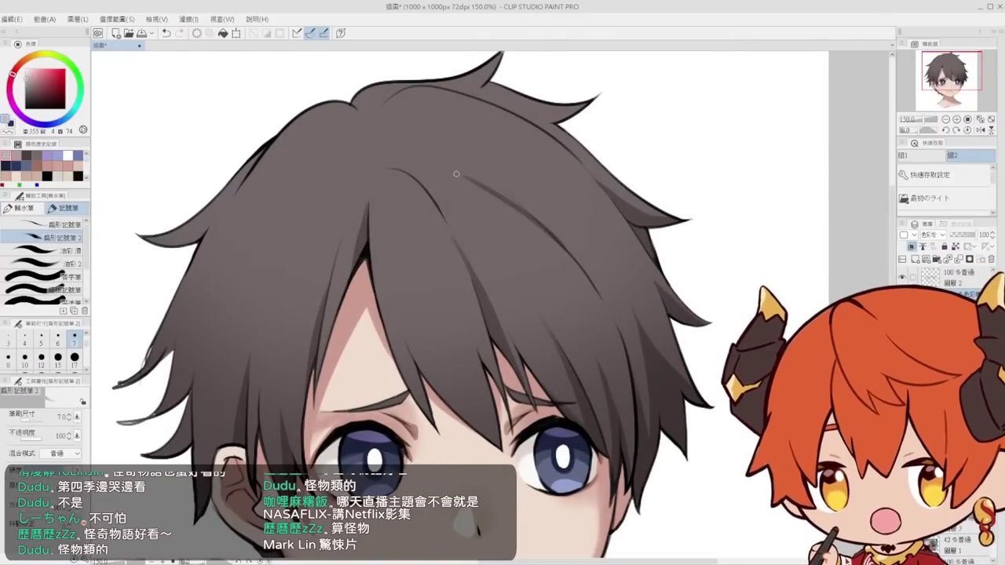
drag(456, 173, 517, 205)
key(e)
drag(454, 174, 492, 181)
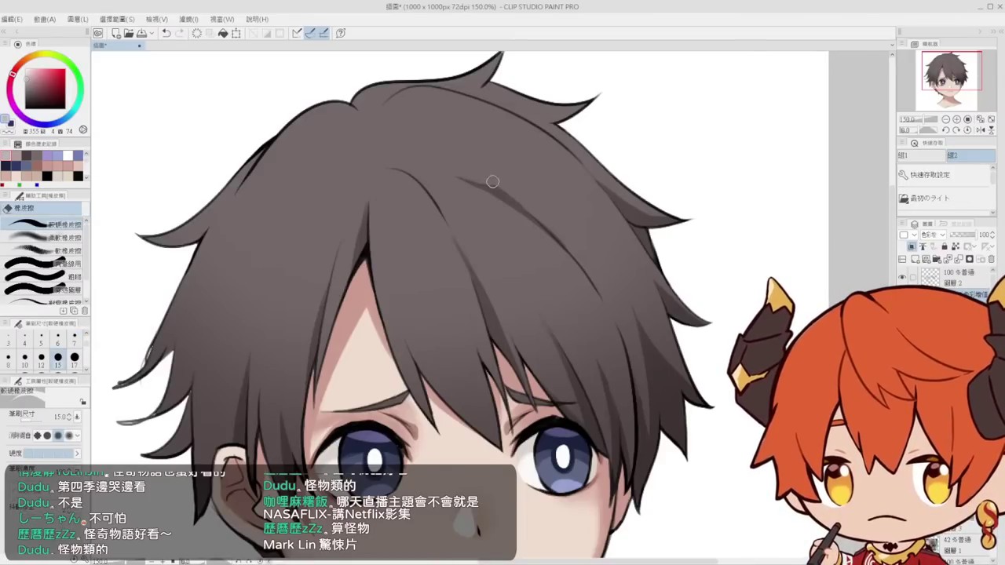
Paint a tapered curved shadow on the upper hair on the near side of the parting and refine it with the eraser
mouse_move(598, 257)
mouse_down()
mouse_move(668, 235)
mouse_move(770, 230)
mouse_up()
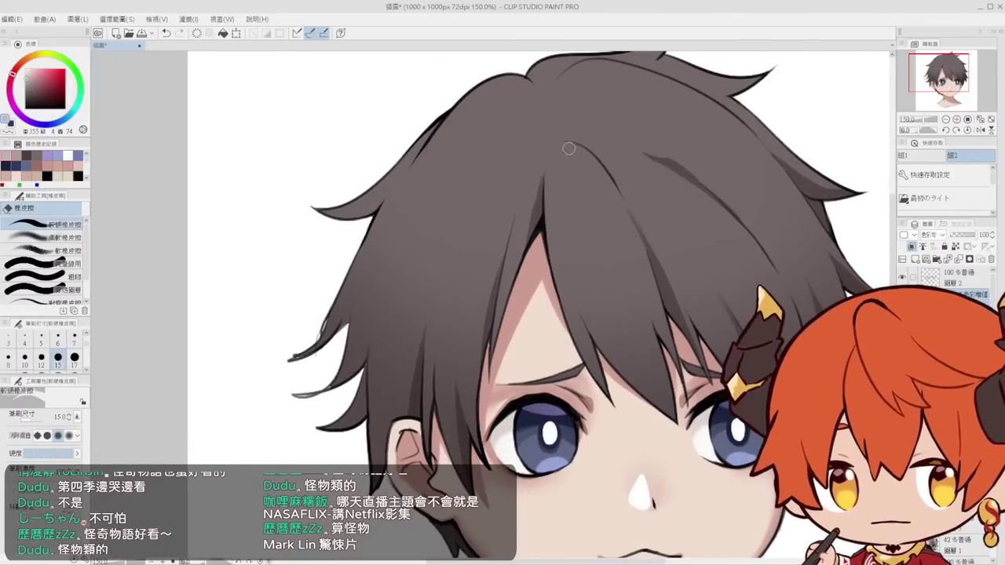
key(p)
drag(483, 174, 440, 244)
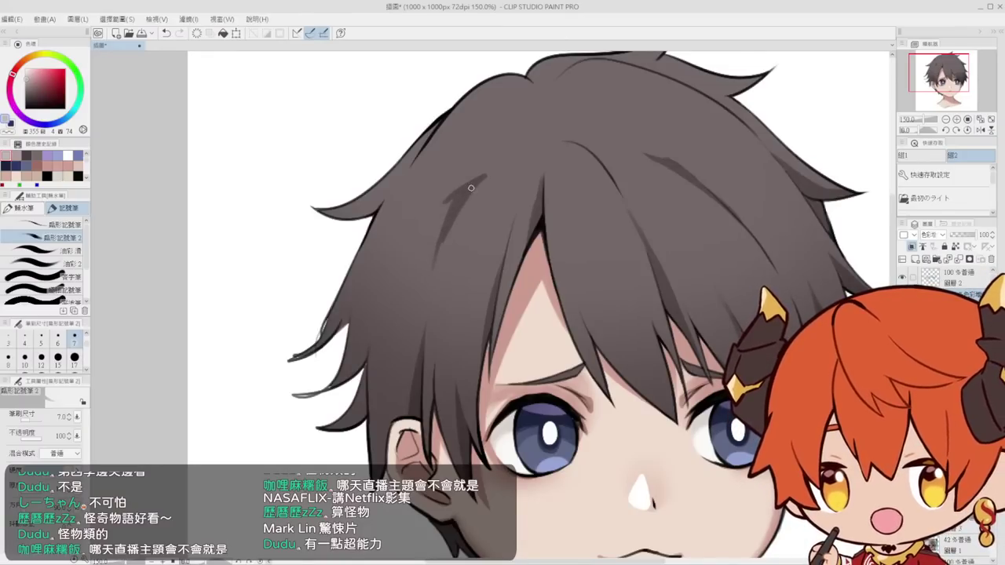
key(e)
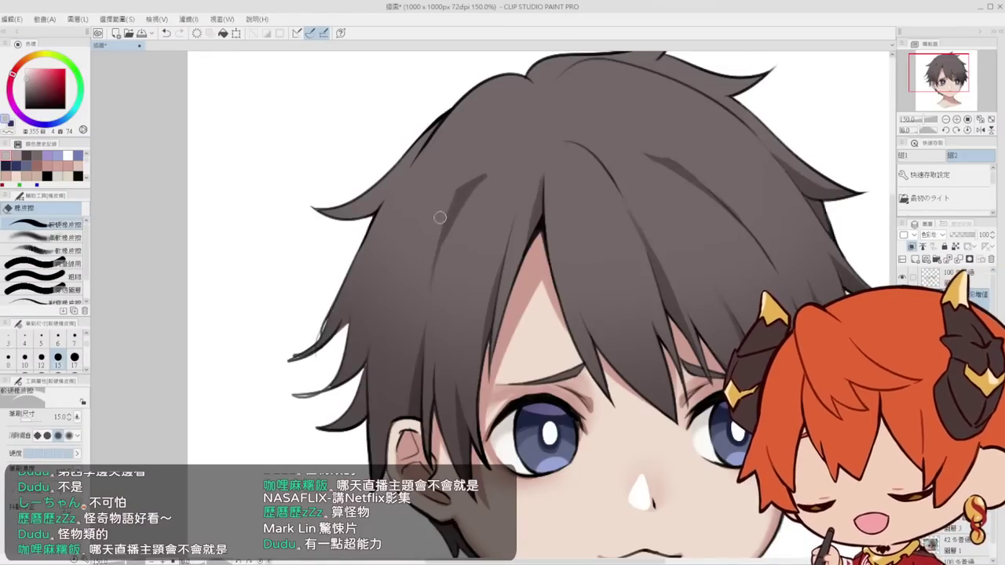
key(p)
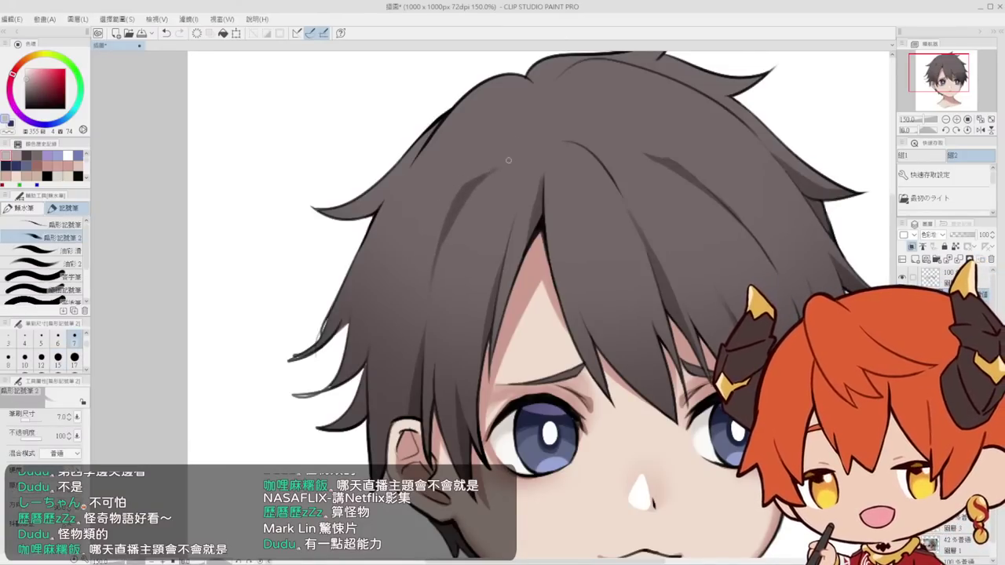
Fill the lock behind the near ear with shadow and shade the outward tufts above it, cleaning up their edges with the eraser
key(ctrl+space)
drag(510, 157, 439, 165)
drag(533, 151, 481, 187)
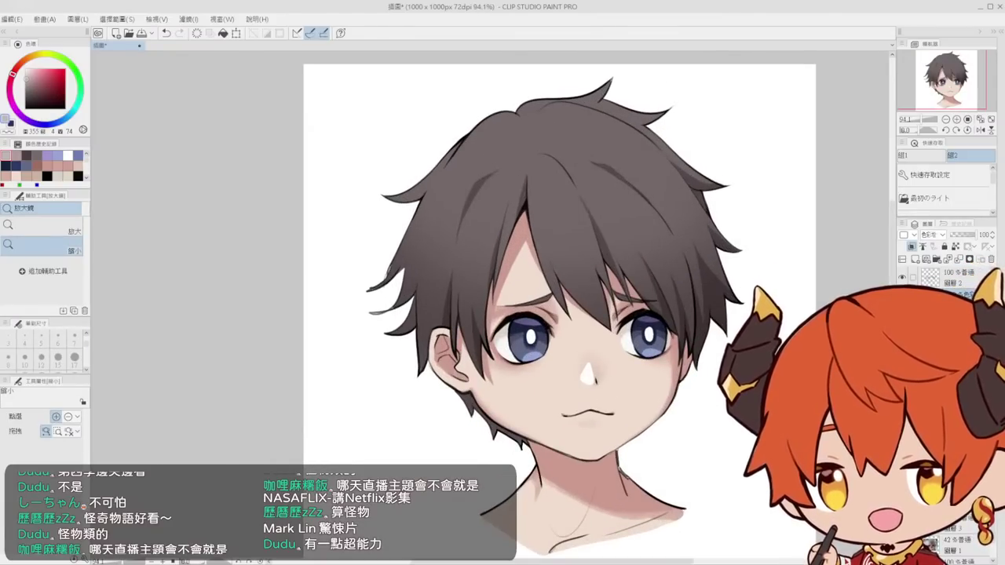
key(g)
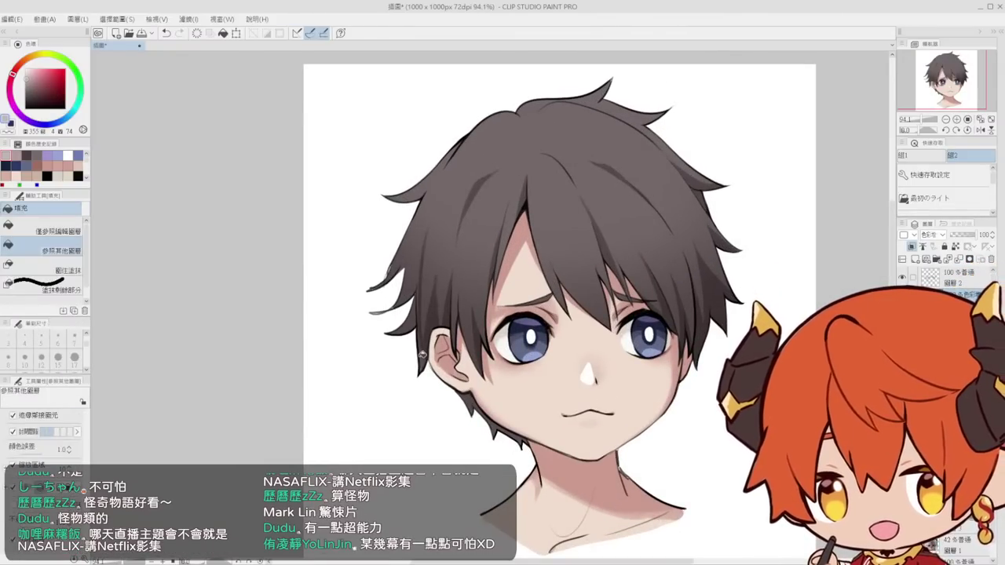
drag(429, 312, 476, 269)
key(e)
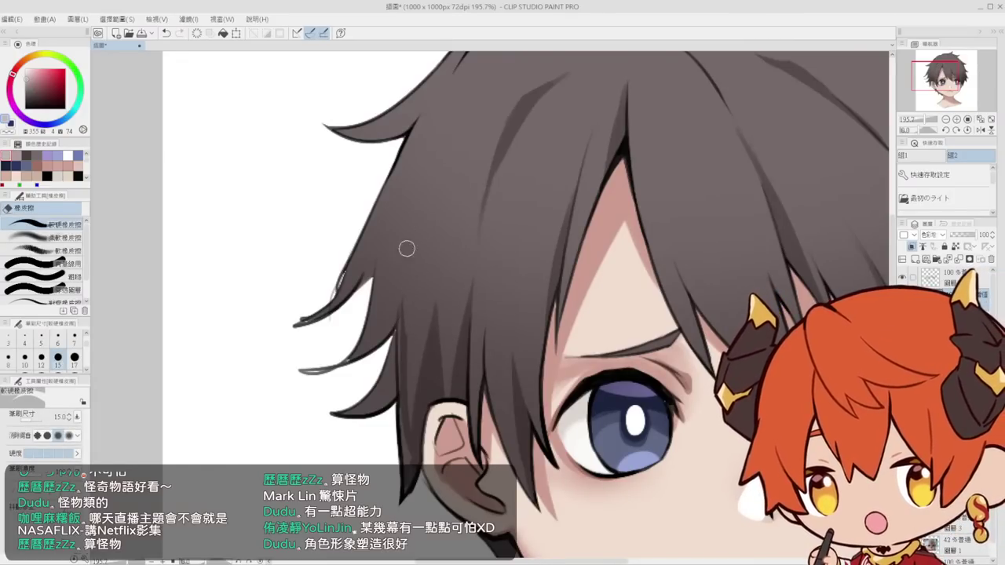
key(p)
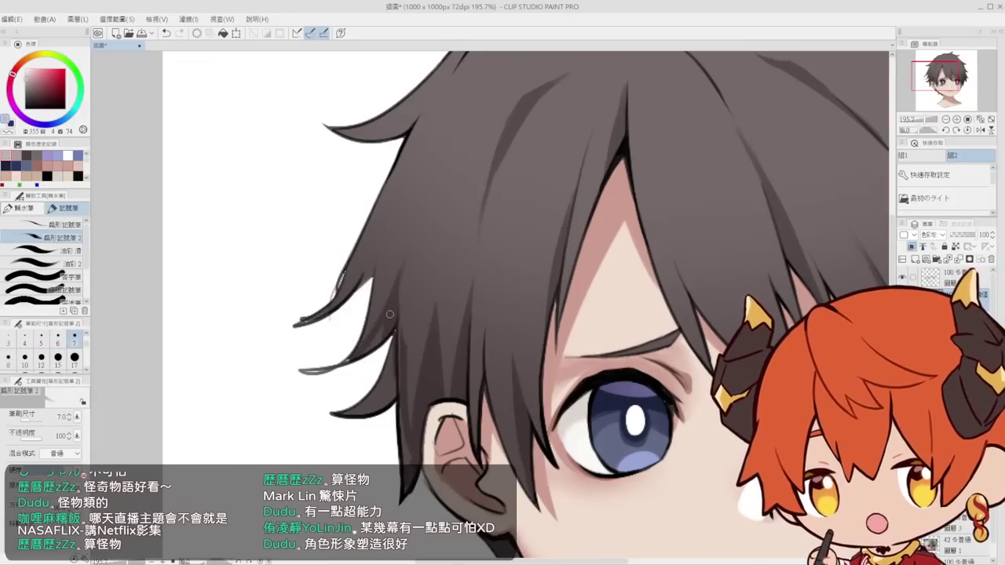
mouse_move(361, 407)
mouse_down()
mouse_move(380, 427)
mouse_move(392, 328)
mouse_move(405, 368)
mouse_up()
key(e)
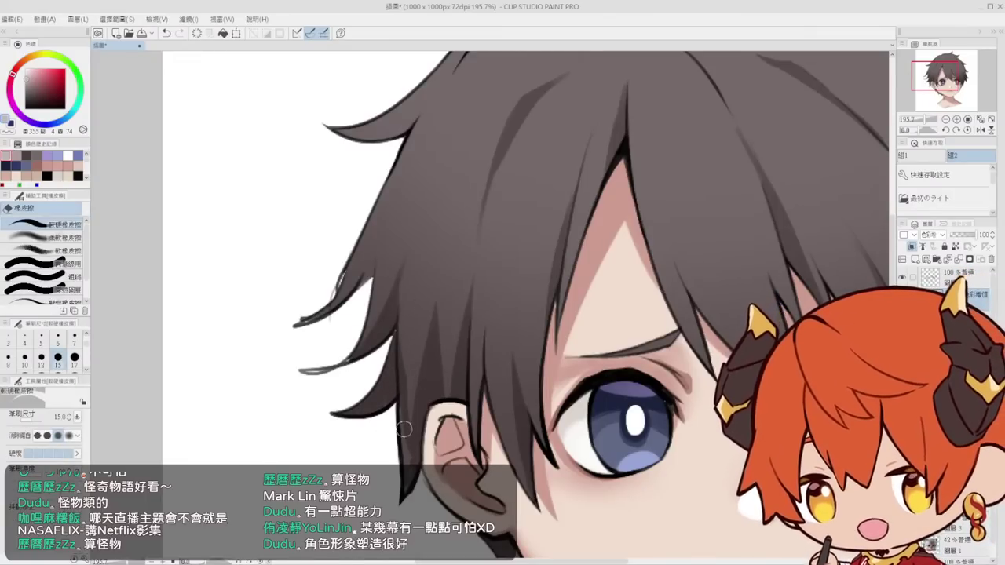
key(p)
drag(402, 422, 401, 462)
key(ctrl+space)
drag(432, 417, 353, 418)
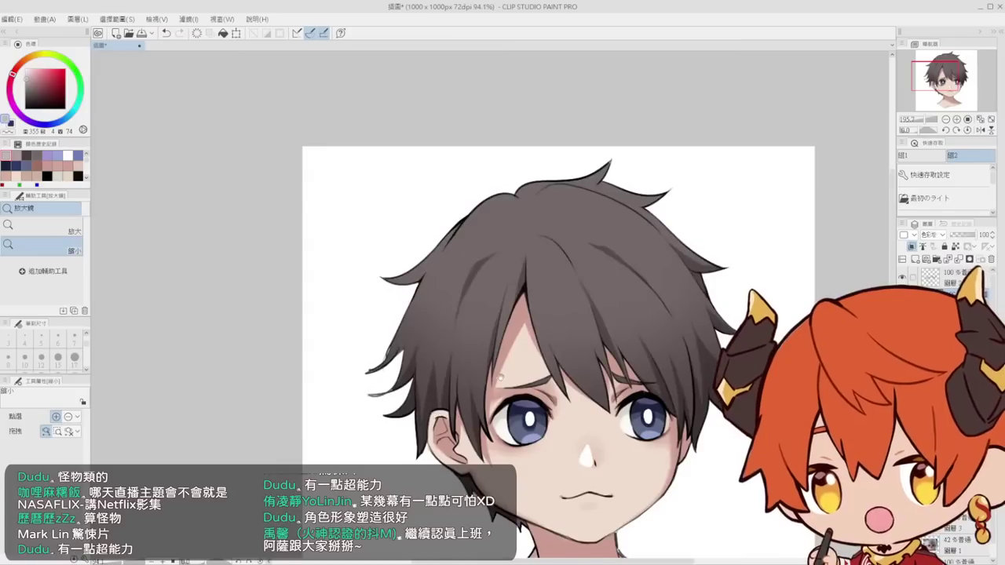
drag(587, 385, 537, 368)
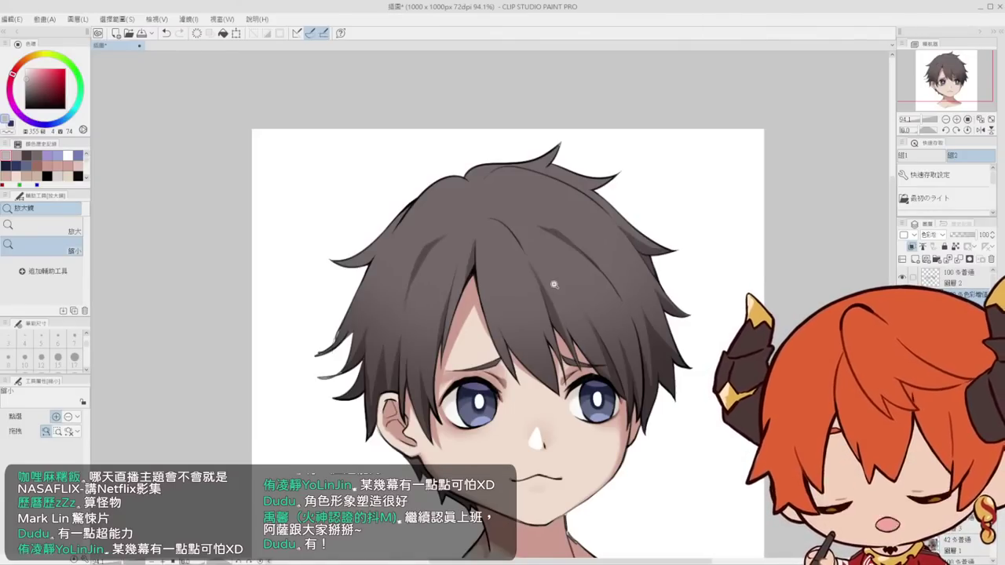
click(529, 307)
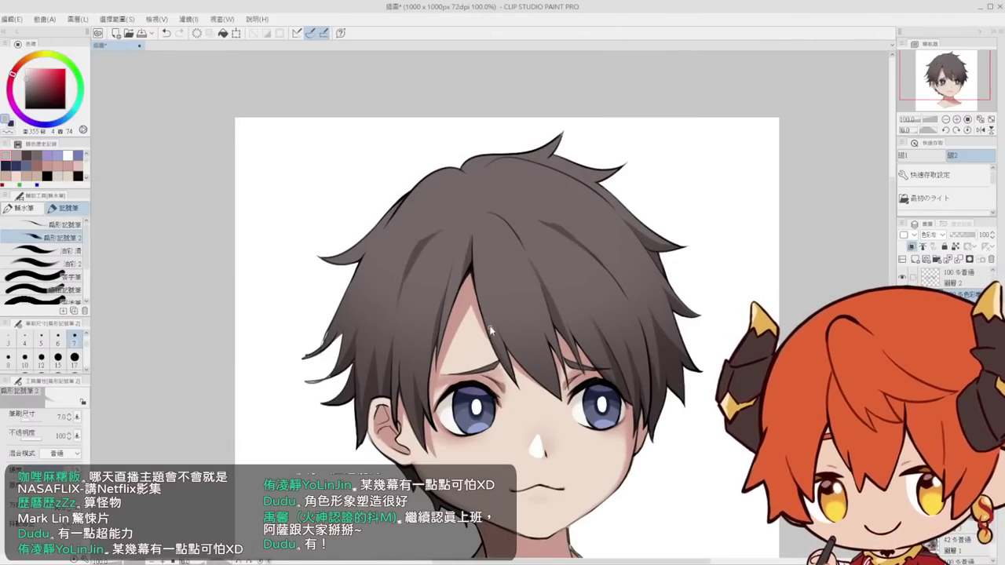
scroll(490, 330, up, 3)
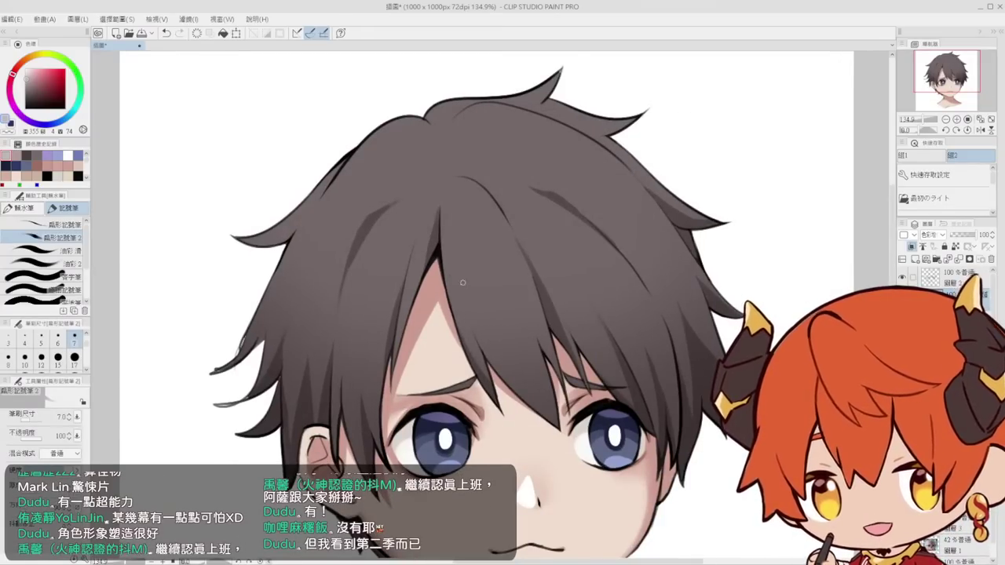
Paint a thin shadow along the central fringe strand between the eyes, redoing unsatisfactory strokes and tidying it with the eraser
drag(554, 320, 525, 302)
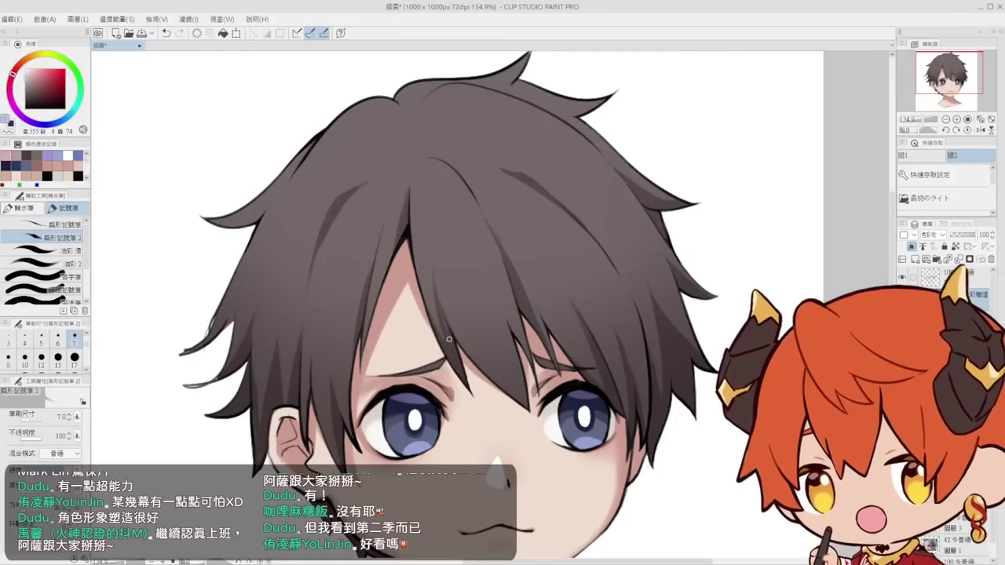
scroll(475, 322, up, 1)
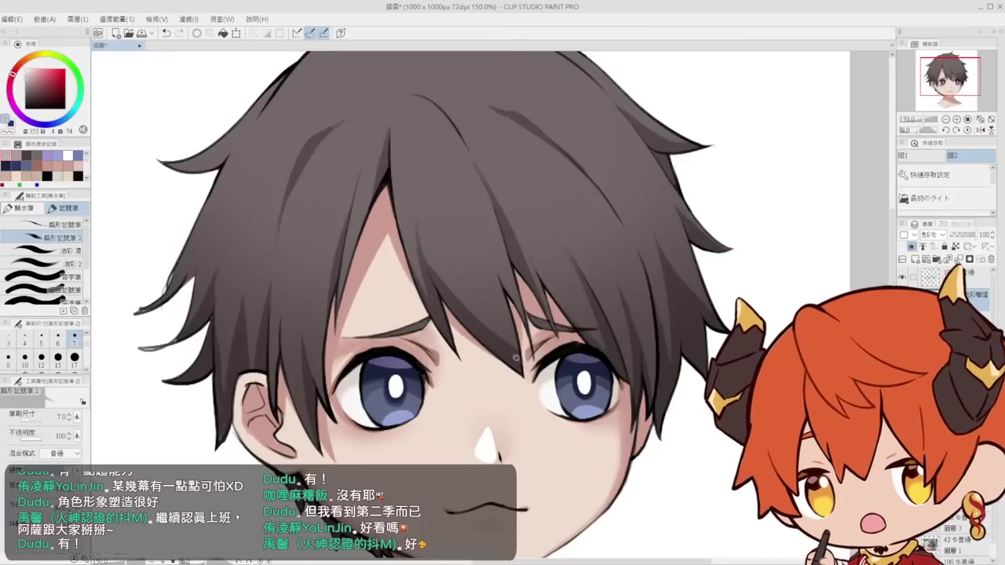
key(ctrl+z)
mouse_move(478, 227)
mouse_down()
mouse_move(511, 298)
mouse_move(516, 346)
mouse_up()
key(ctrl+z)
key(ctrl+z)
mouse_move(481, 238)
mouse_down()
mouse_move(516, 347)
mouse_move(511, 321)
mouse_up()
key(ctrl+z)
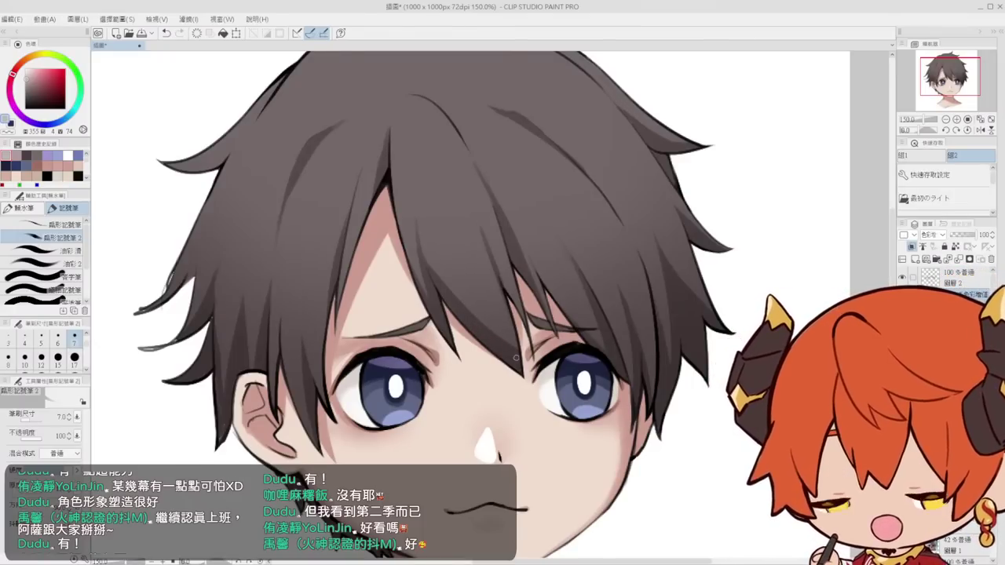
key(e)
scroll(508, 261, up, 2)
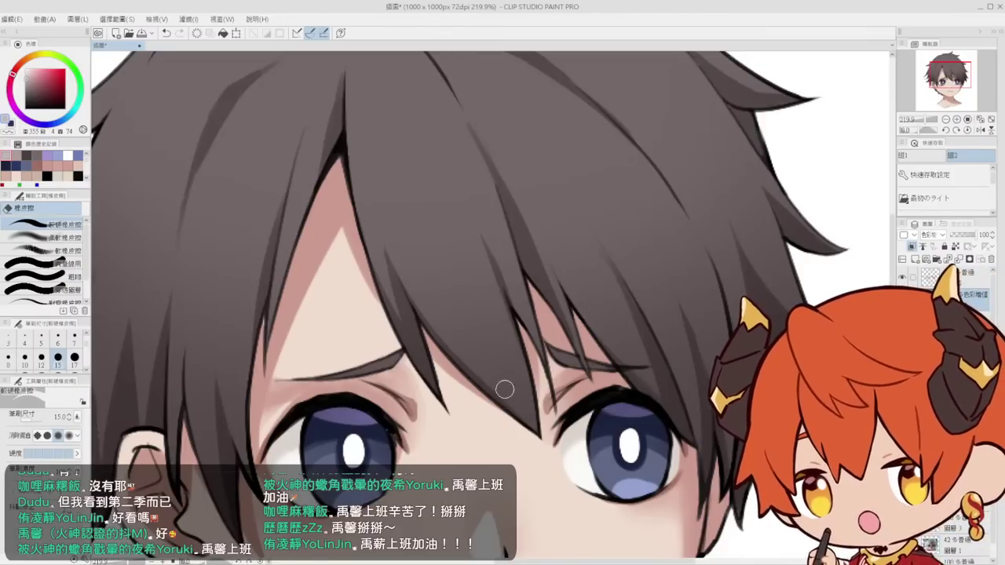
key(ctrl+space)
drag(478, 342, 413, 342)
drag(480, 339, 510, 340)
drag(445, 314, 456, 315)
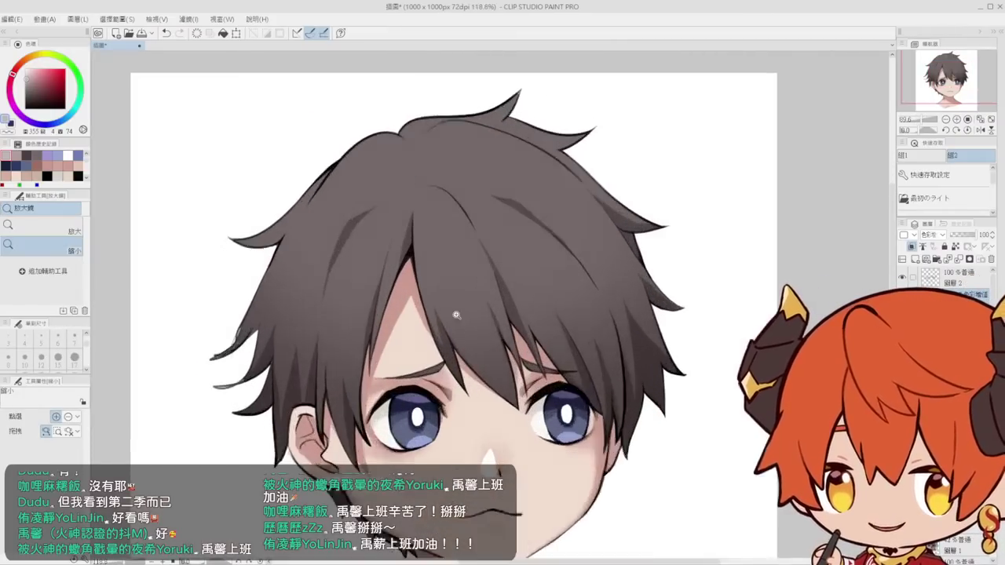
scroll(456, 314, up, 3)
key(e)
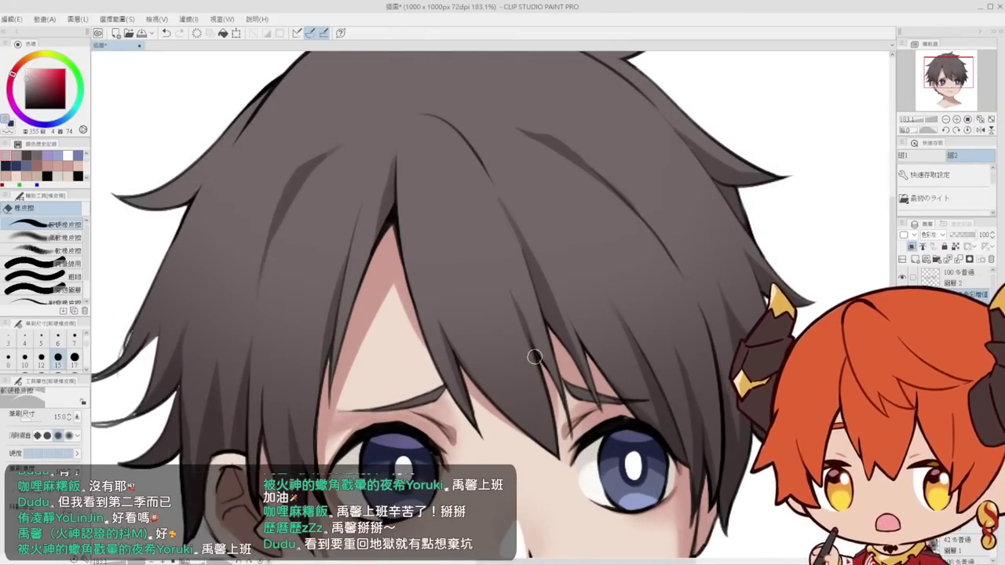
scroll(519, 367, down, 4)
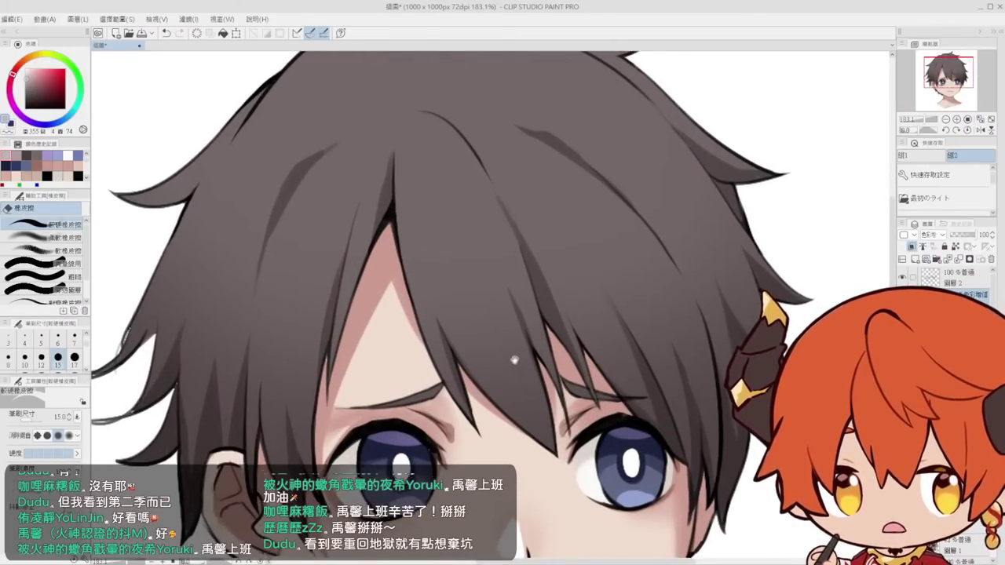
scroll(502, 302, down, 1)
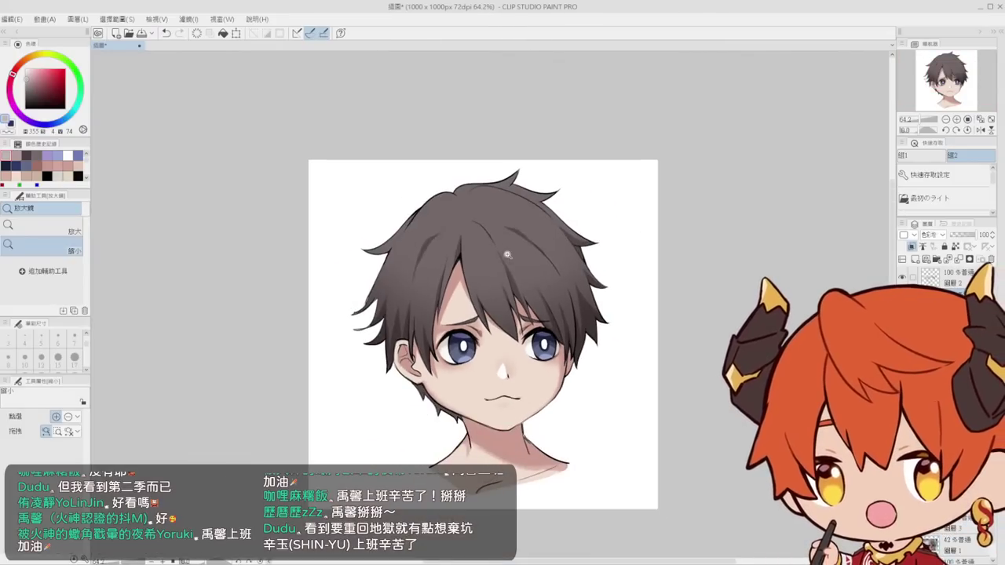
Paint two tapered marker shadows fanning out from the parting notch at the top of the crown and trim their edges
scroll(463, 192, up, 4)
scroll(523, 171, up, 4)
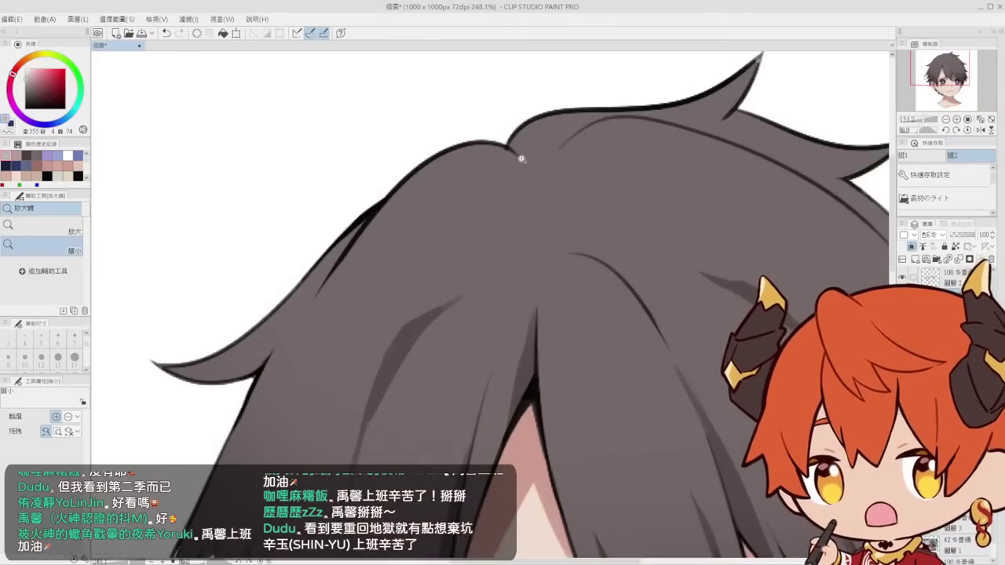
key(p)
drag(550, 118, 516, 146)
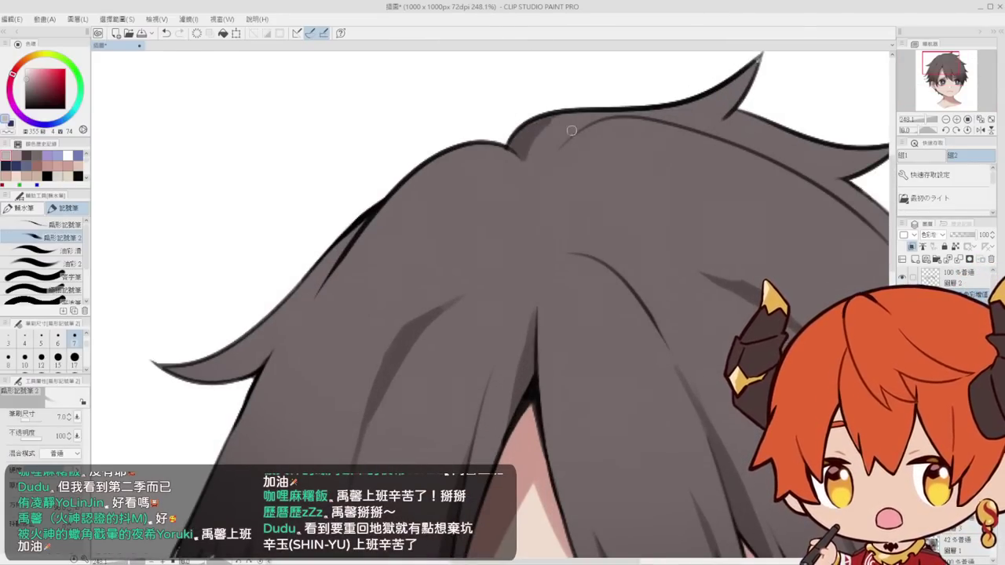
mouse_move(572, 130)
mouse_down()
mouse_move(540, 169)
mouse_move(538, 189)
mouse_up()
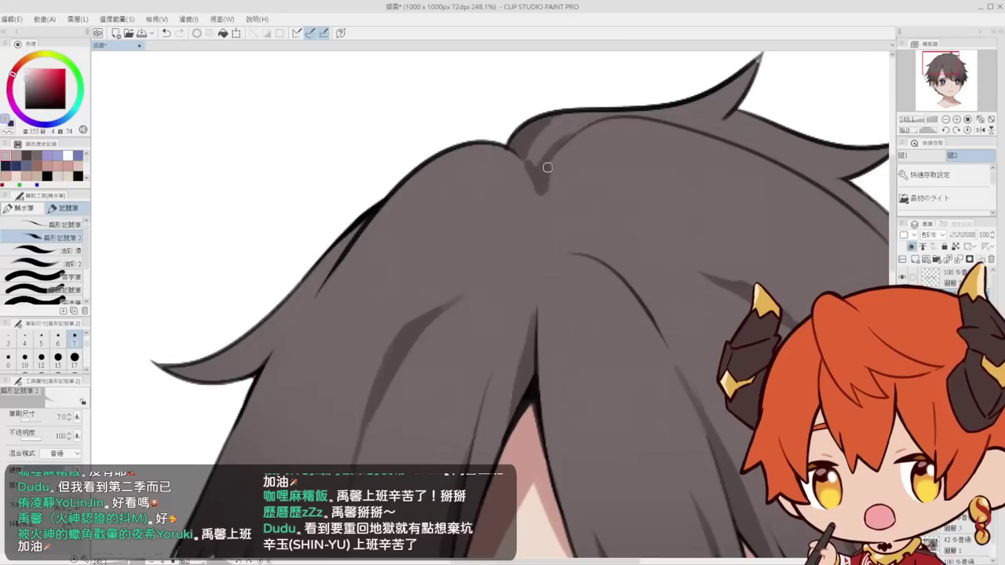
key(e)
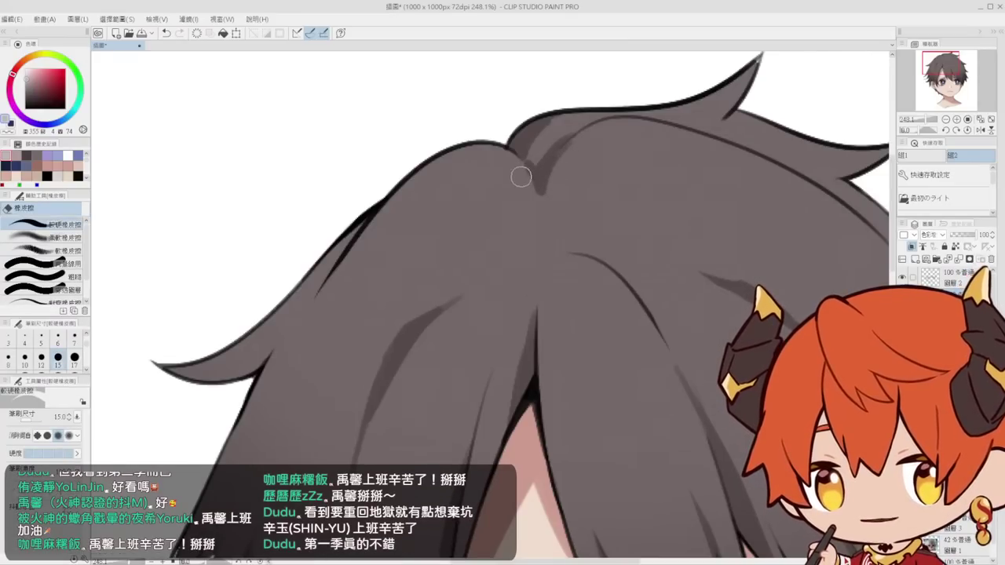
Add another tapered curved shadow just below the crown notch and sharpen its ends with the marker and eraser
key(ctrl+space)
mouse_move(552, 193)
mouse_down()
mouse_move(536, 200)
mouse_move(572, 175)
mouse_move(572, 191)
mouse_move(587, 188)
mouse_move(540, 198)
mouse_move(607, 171)
mouse_up()
key(p)
key(e)
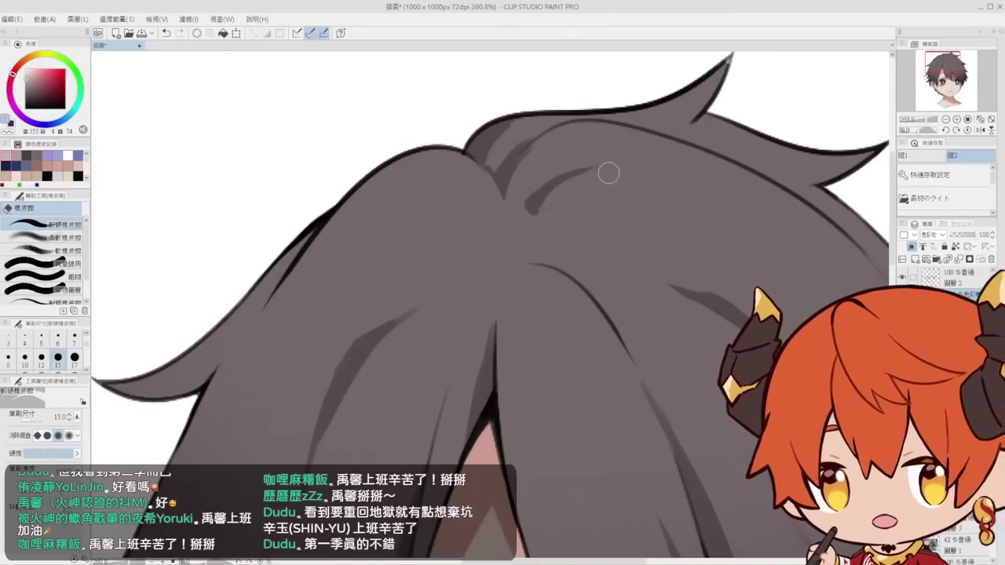
key(p)
mouse_move(535, 198)
mouse_down()
mouse_move(513, 209)
mouse_move(569, 194)
mouse_up()
key(ctrl+space)
drag(574, 193, 596, 193)
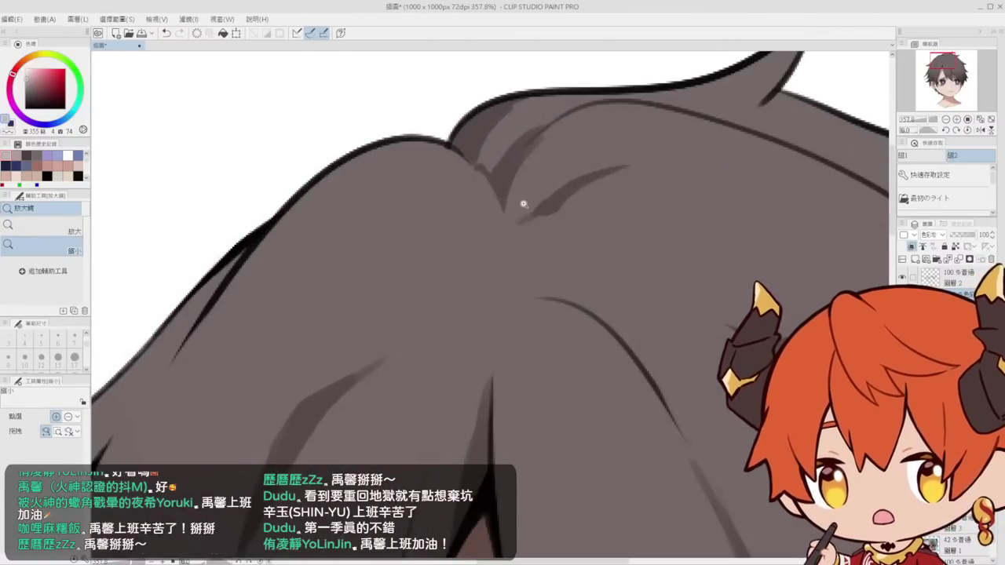
mouse_move(520, 214)
mouse_down()
mouse_move(621, 167)
mouse_move(518, 232)
mouse_move(556, 225)
mouse_up()
key(e)
mouse_move(647, 160)
mouse_down()
mouse_move(623, 152)
mouse_move(647, 146)
mouse_move(652, 118)
mouse_move(539, 197)
mouse_up()
key(p)
key(e)
key(/)
drag(487, 227, 533, 174)
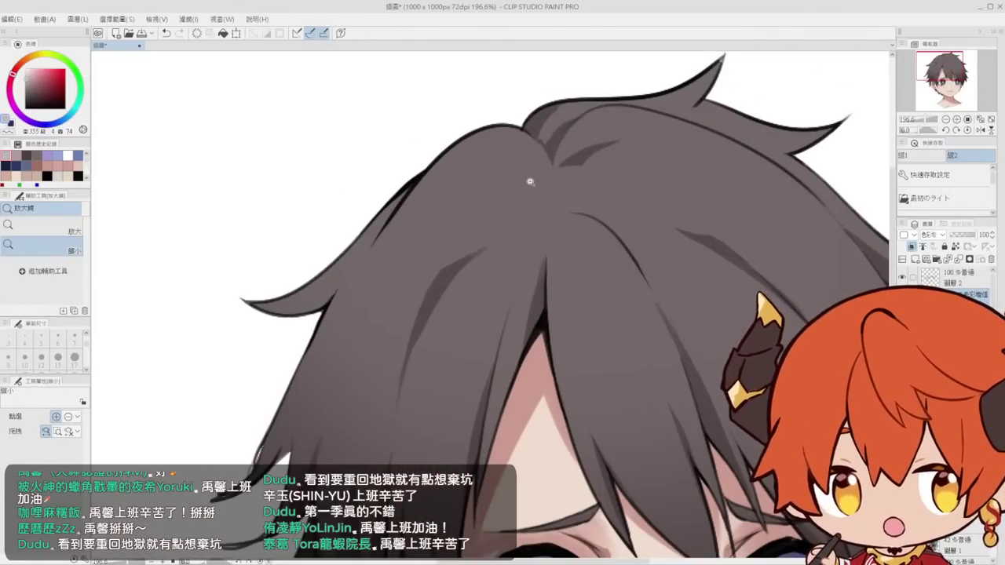
Paint a thin shadow strand down the far side of the hair, undoing the previous stroke first
scroll(530, 181, up, 1)
scroll(519, 174, down, 3)
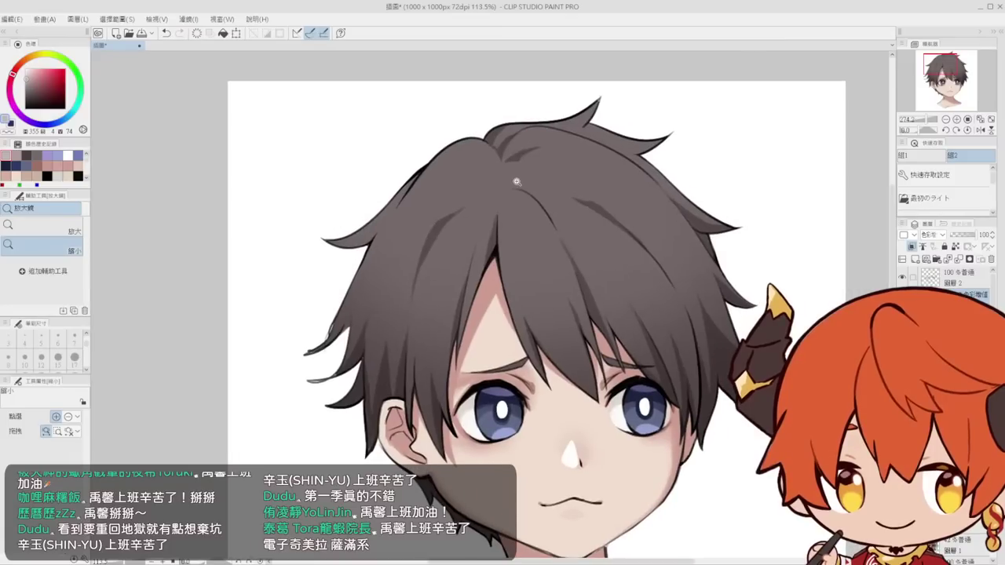
drag(622, 227, 555, 247)
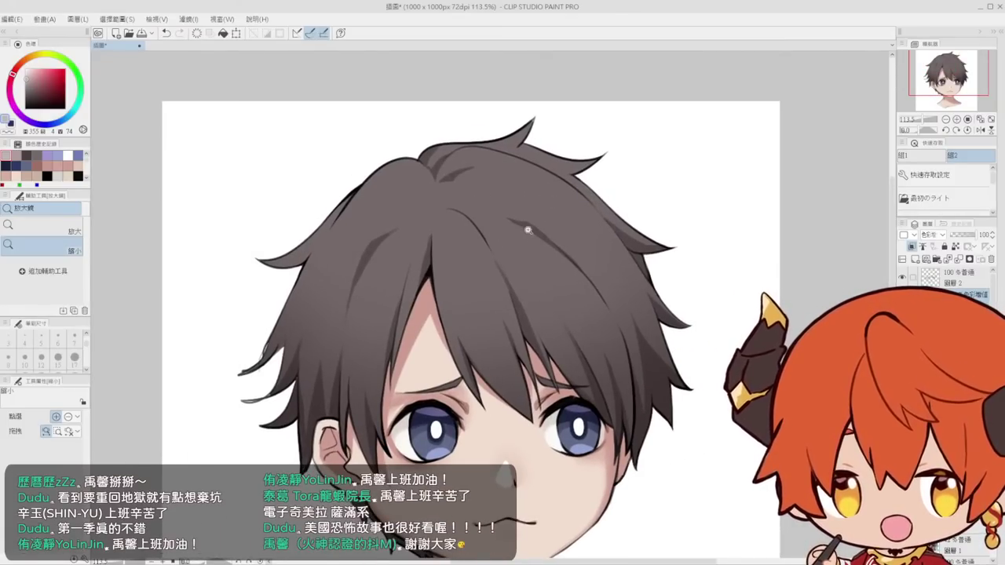
key(p)
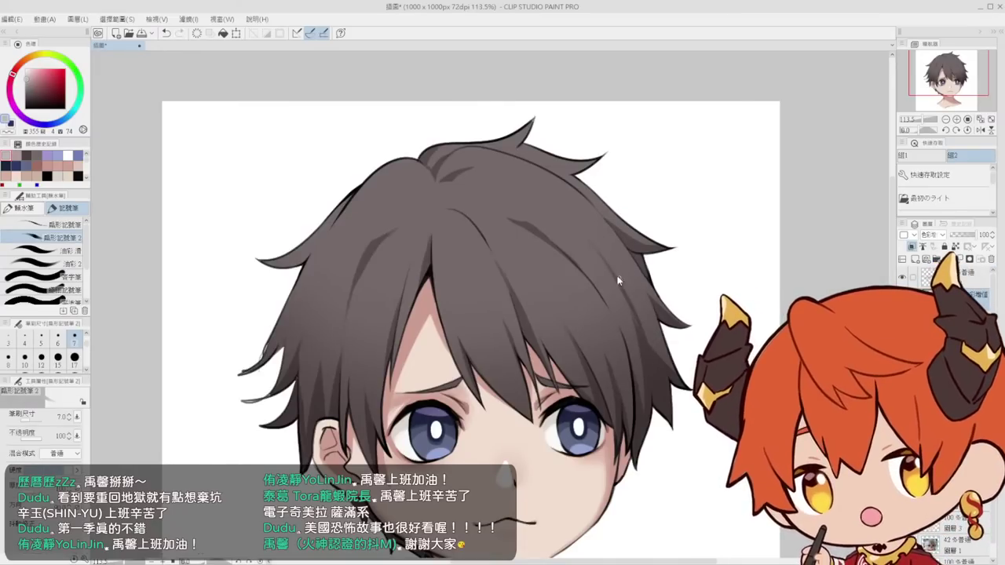
key(ctrl+z)
drag(622, 298, 634, 326)
key(slash)
drag(597, 233, 562, 223)
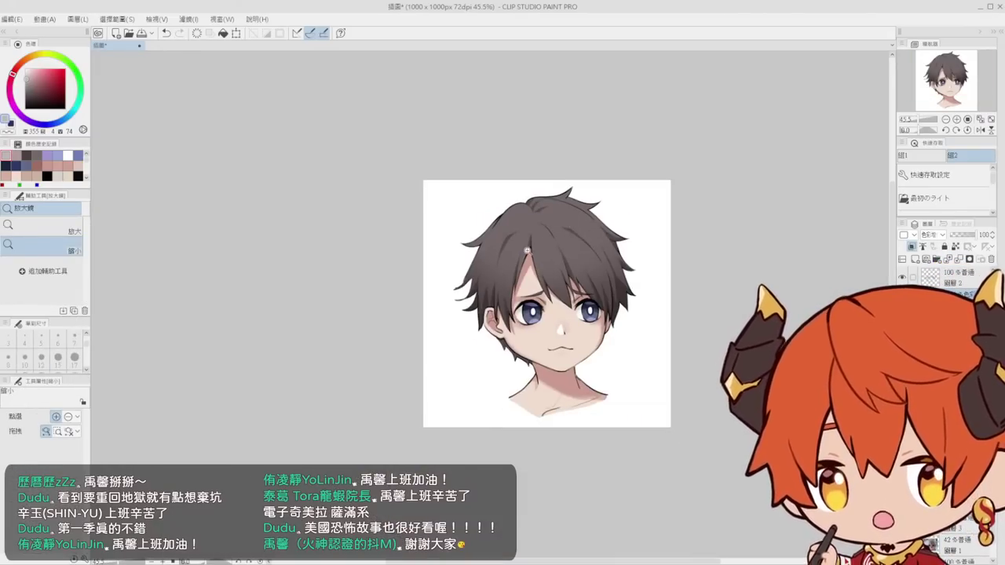
Paint a thin shadow strand down the near-side hair above the ear and refine it with the eraser
drag(521, 258, 554, 253)
key(p)
key(ctrl+z)
mouse_move(459, 248)
mouse_down()
mouse_move(446, 339)
mouse_move(443, 325)
mouse_up()
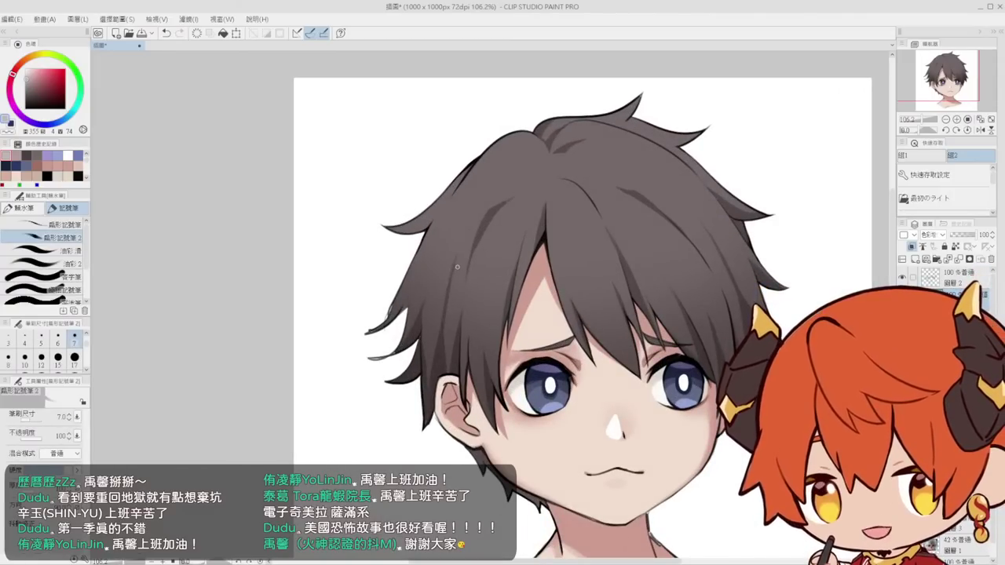
key(e)
key(slash)
drag(452, 269, 443, 353)
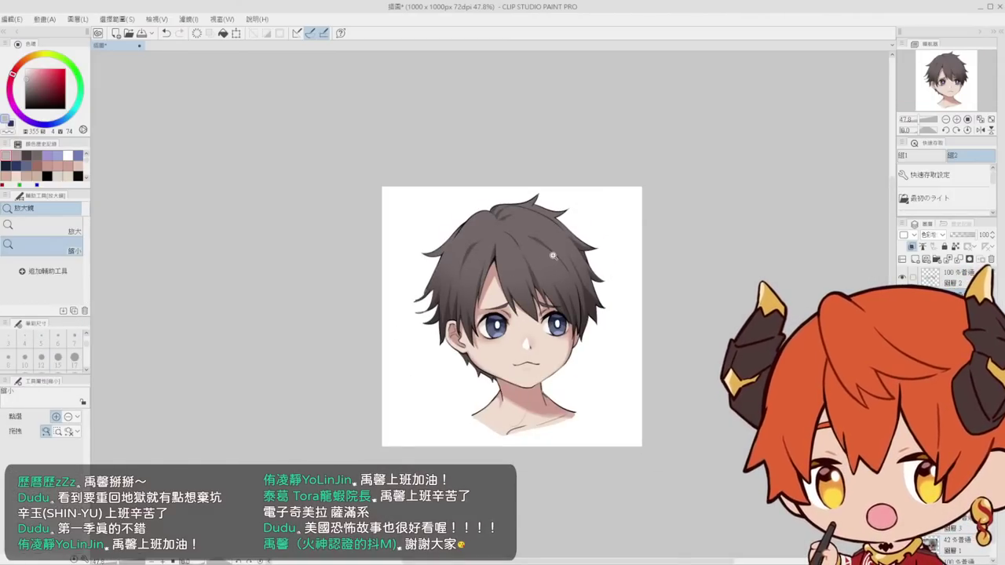
Shade the hair beneath the upper far-side tuft with the marker and trim the shadow's edge with the eraser
mouse_move(553, 255)
mouse_down()
mouse_move(540, 256)
mouse_move(573, 262)
mouse_move(577, 216)
mouse_move(603, 184)
mouse_up()
key(p)
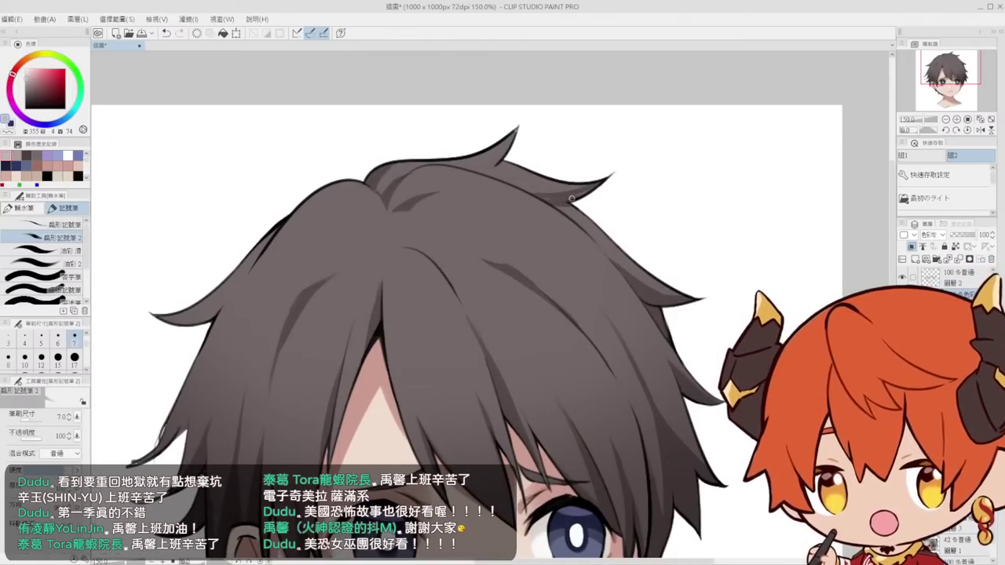
key(e)
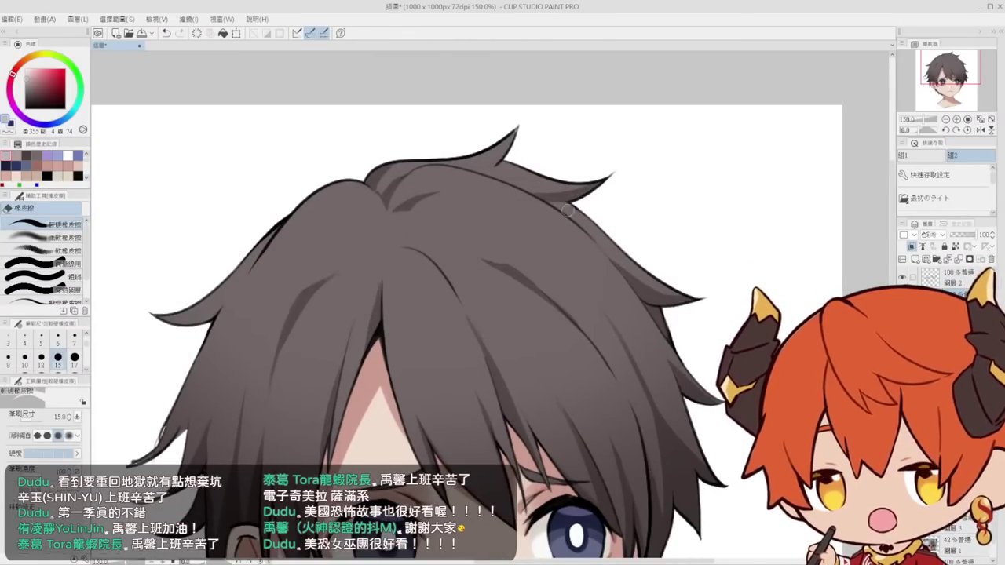
key(slash)
mouse_move(592, 217)
mouse_down()
mouse_move(565, 207)
mouse_move(611, 208)
mouse_move(574, 202)
mouse_up()
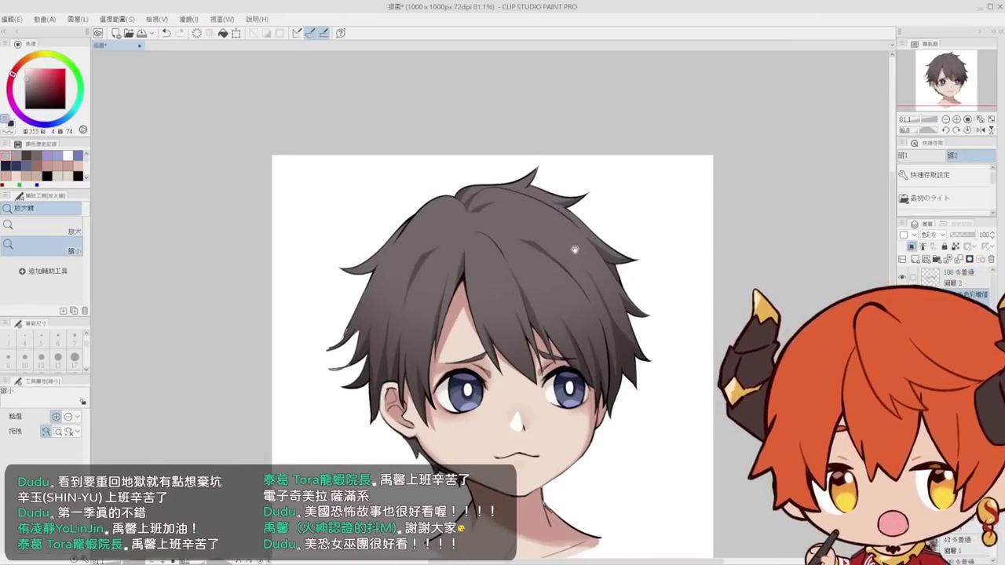
On the normal-mode layer, sample the hair colour, lighten it to H355 S12 V61, and airbrush softly over the crown at size 300
drag(574, 254, 542, 208)
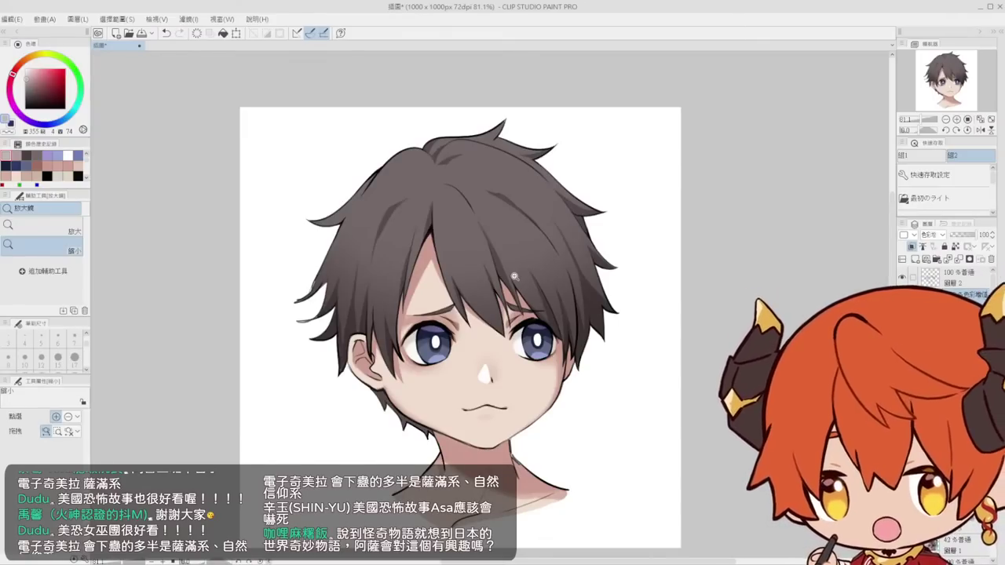
drag(450, 245, 491, 240)
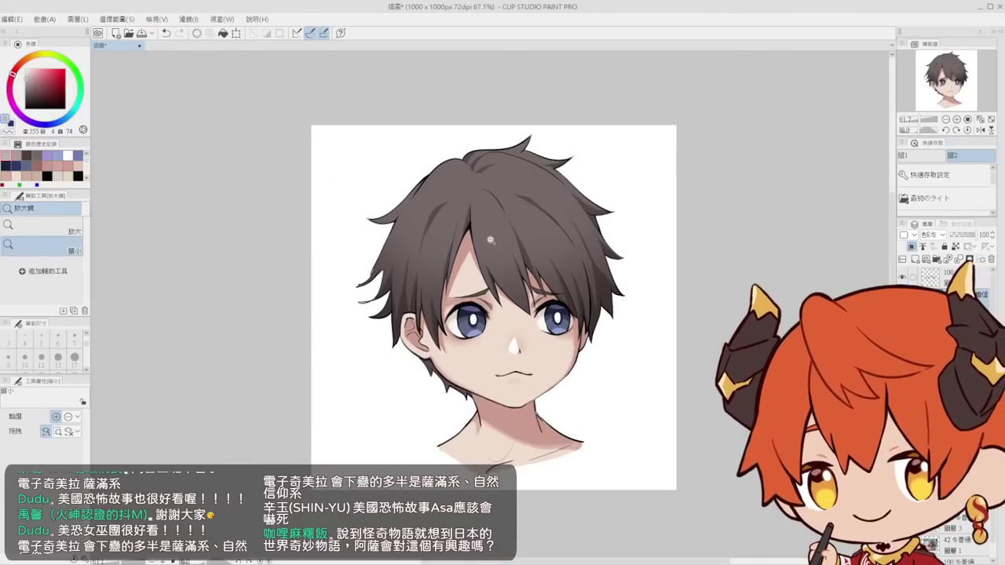
scroll(490, 239, down, 1)
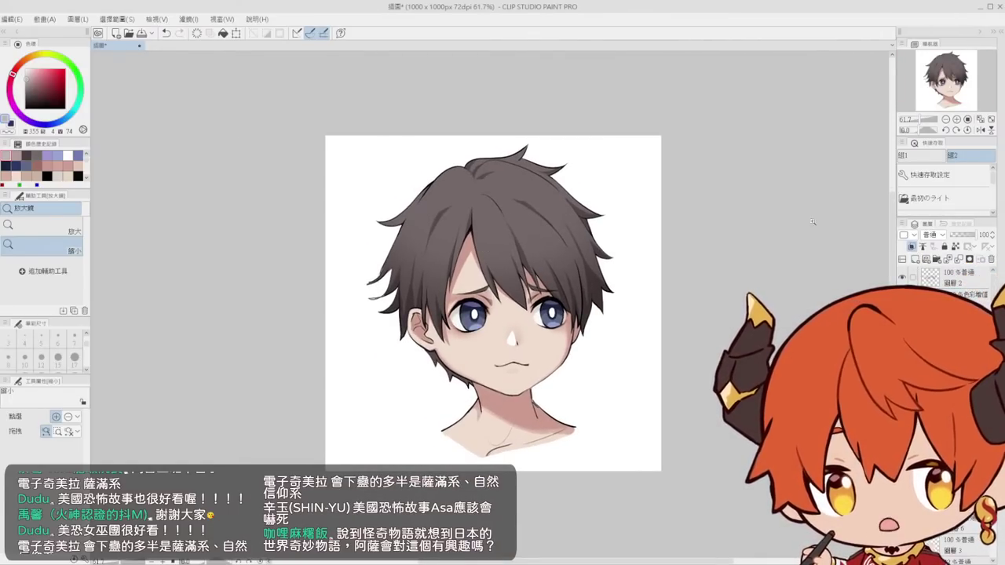
drag(510, 266, 489, 253)
drag(475, 213, 463, 217)
click(462, 228)
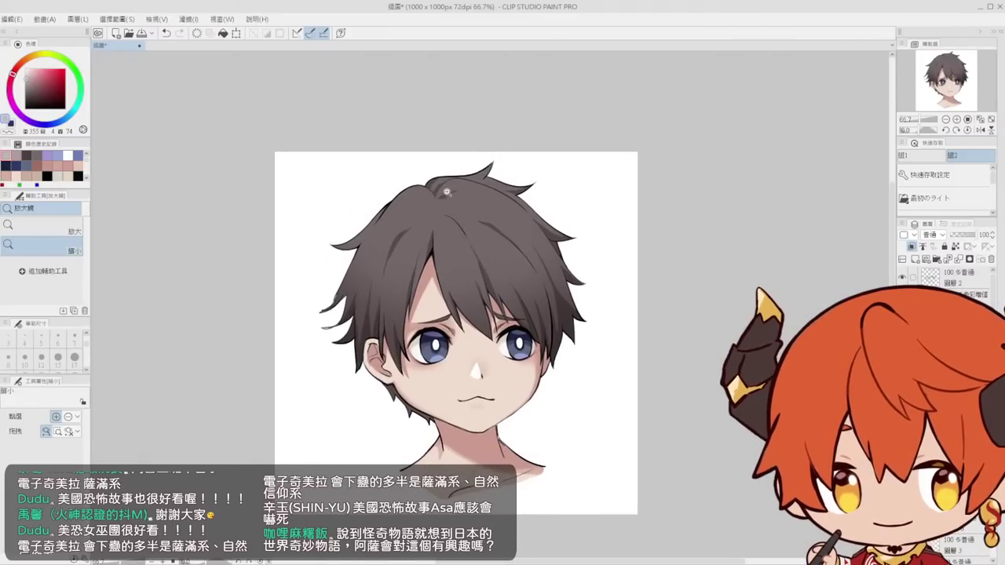
click(460, 240)
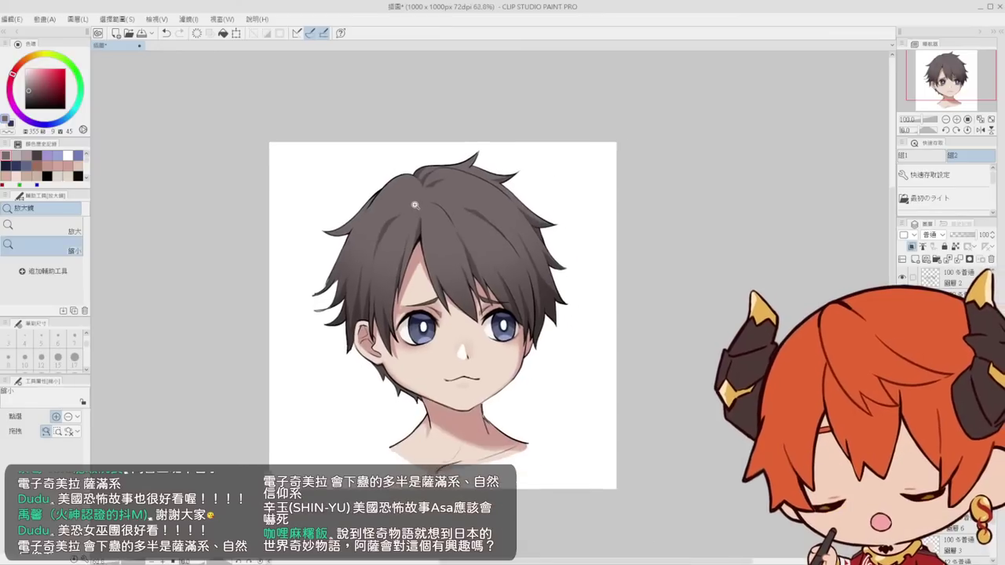
scroll(428, 197, down, 3)
key(b)
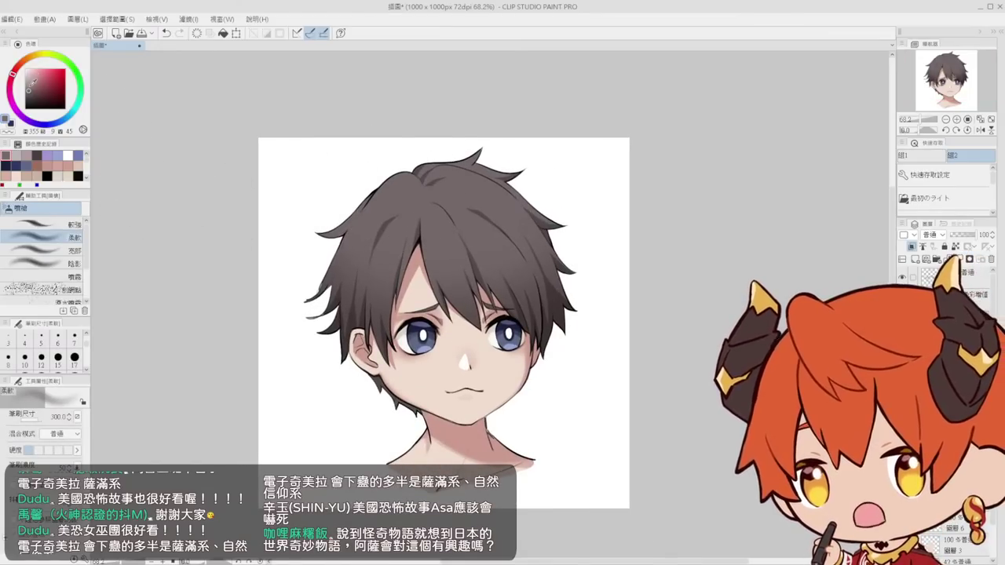
click(30, 84)
mouse_move(275, 159)
mouse_down()
mouse_move(376, 188)
mouse_move(466, 191)
mouse_up()
drag(314, 199, 463, 194)
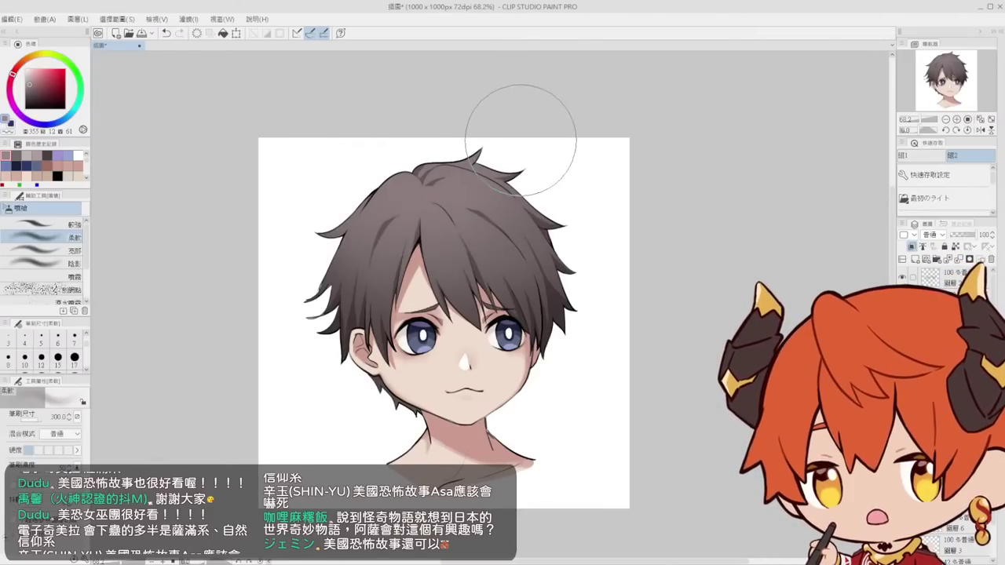
key(space)
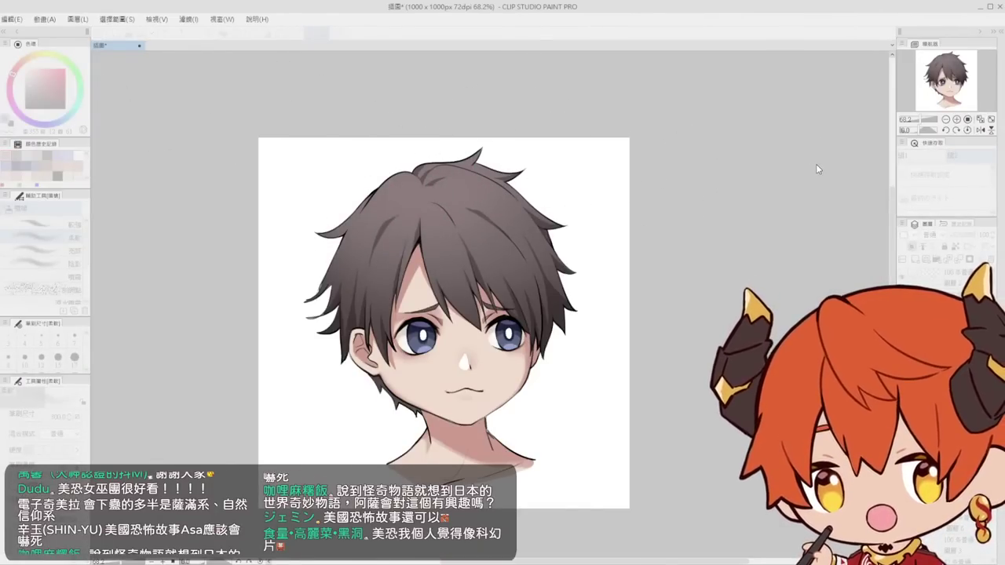
click(973, 126)
key(ctrl+space)
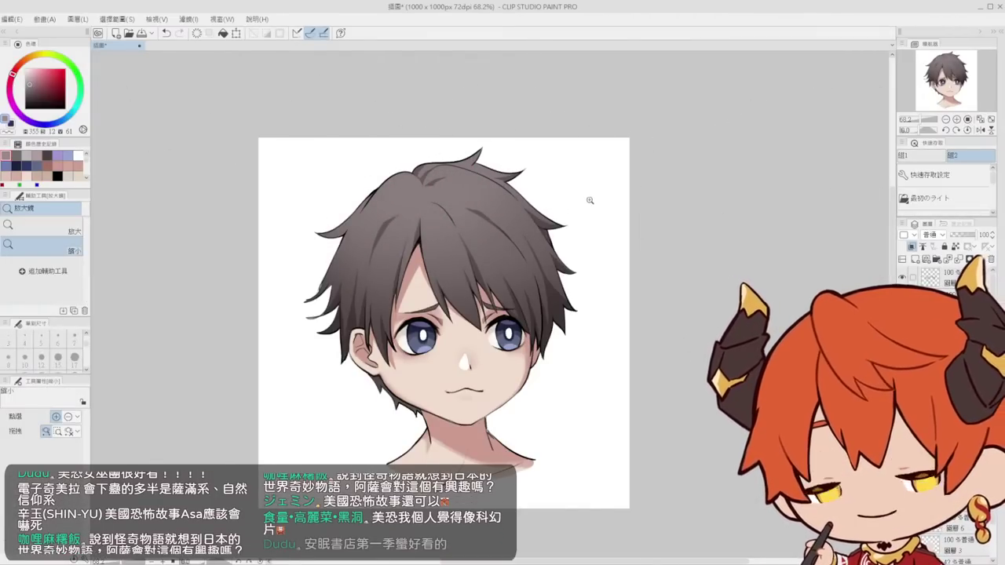
drag(578, 211, 566, 186)
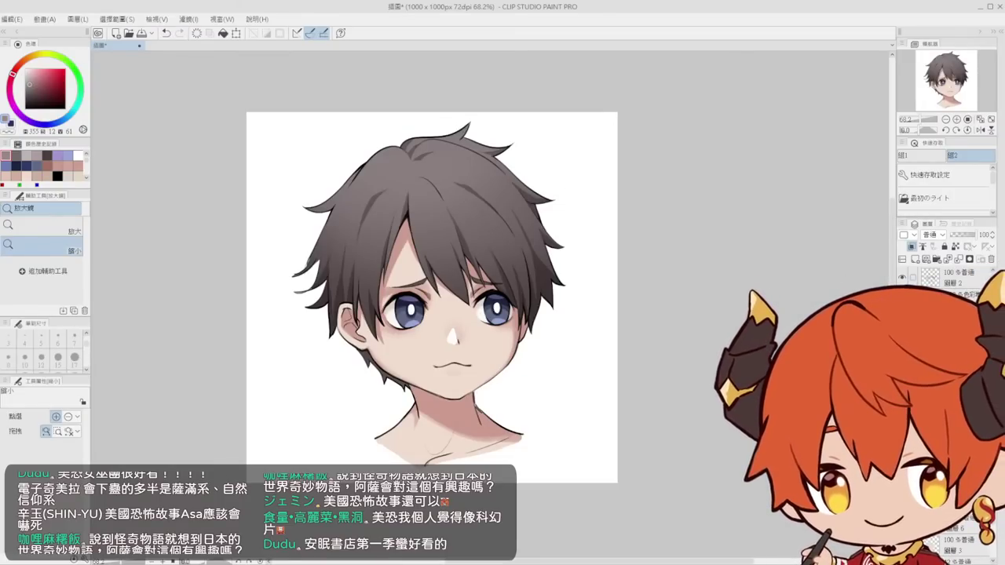
key(k)
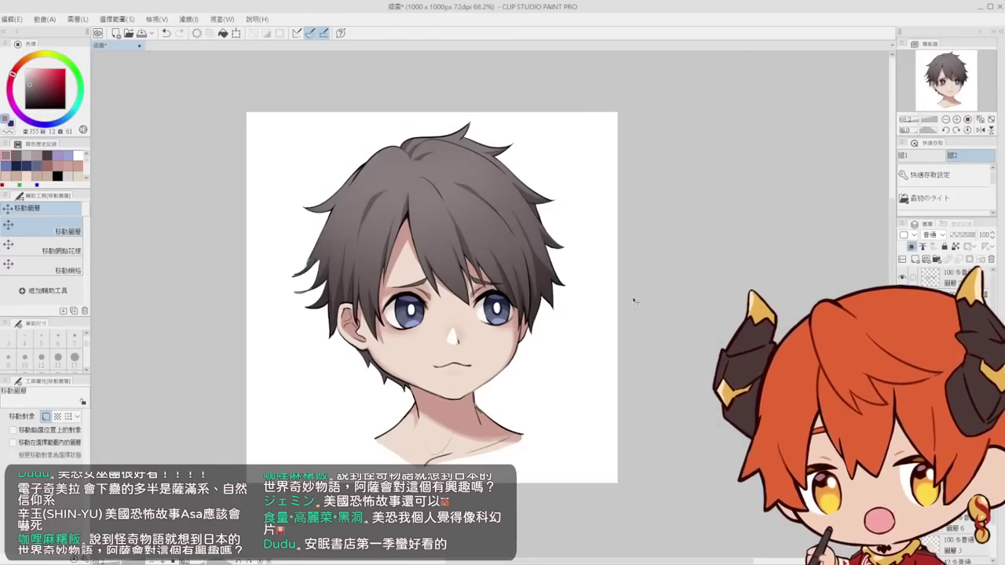
Clip the normal-mode layer to the layer below and set its blending mode to Screen
key(ctrl+space)
drag(641, 281, 630, 277)
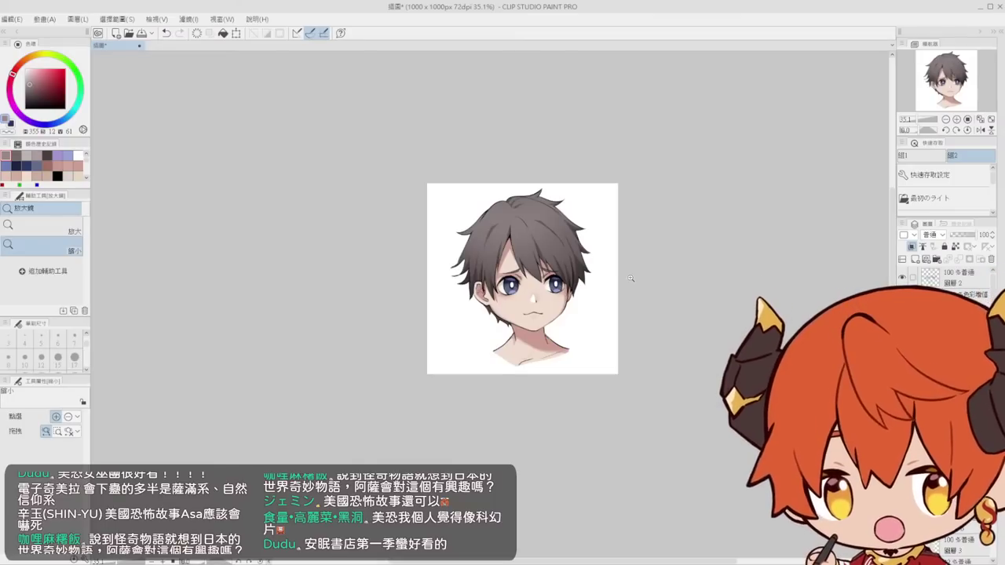
click(530, 206)
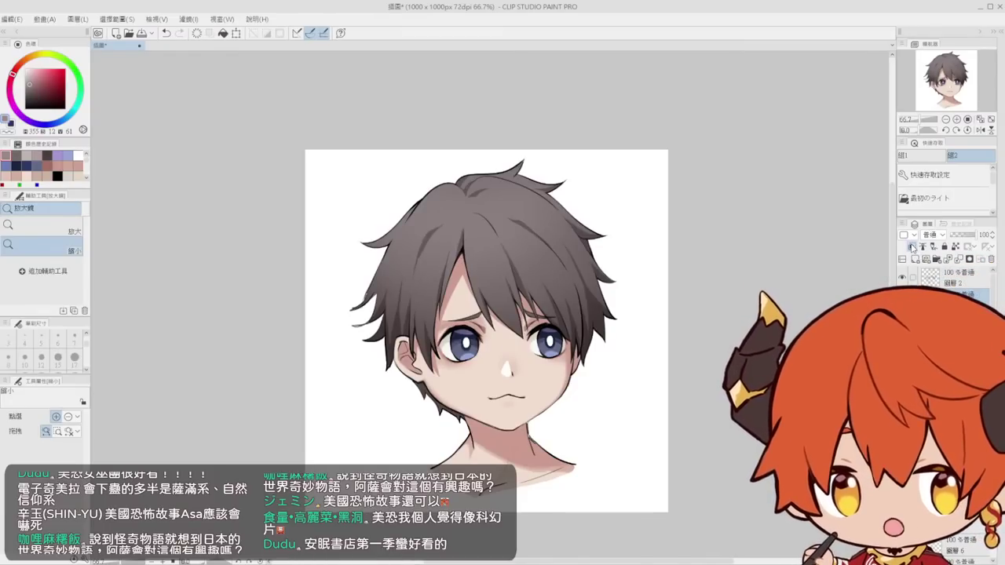
click(911, 246)
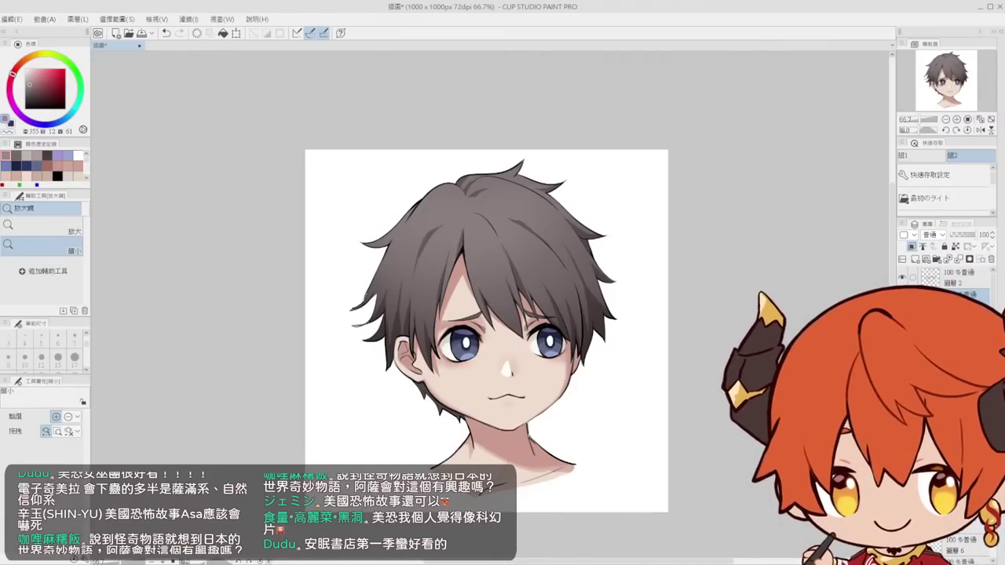
click(476, 226)
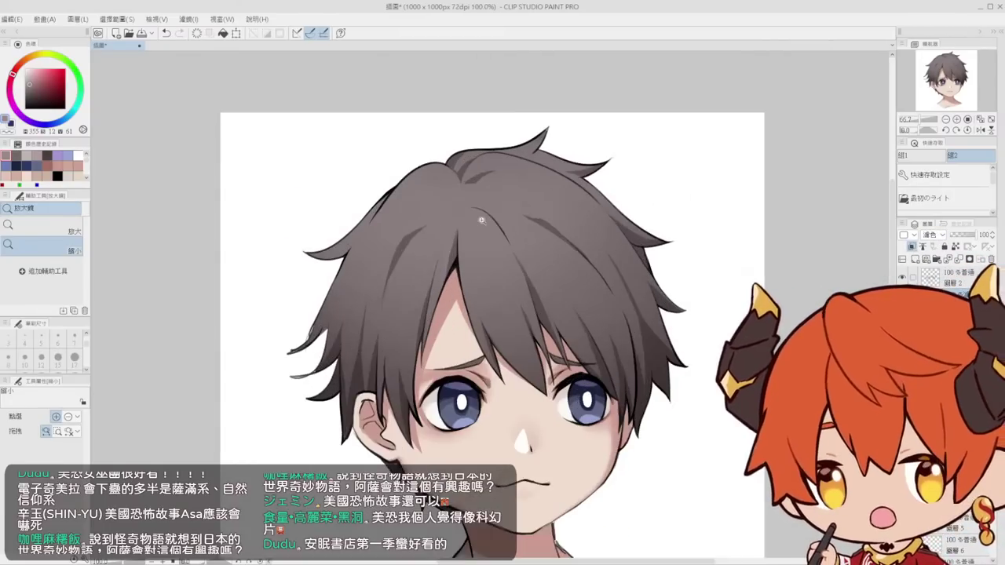
Undo the marker test stroke on the crown and set the colour to H355 S7 V27
drag(481, 222, 470, 206)
click(421, 172)
key(p)
mouse_move(404, 195)
mouse_down()
mouse_move(428, 184)
mouse_move(441, 215)
mouse_up()
key(ctrl+z)
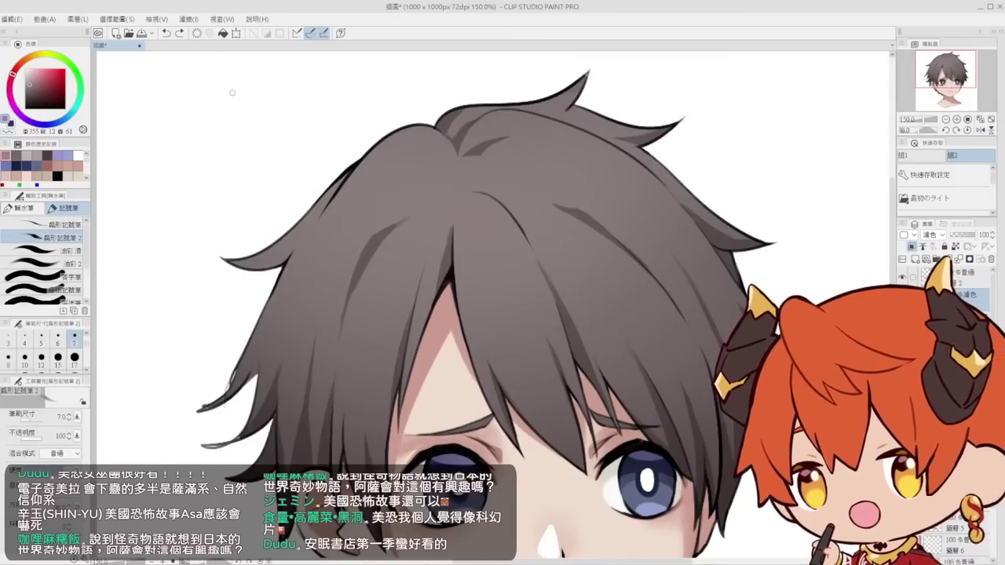
drag(29, 88, 26, 92)
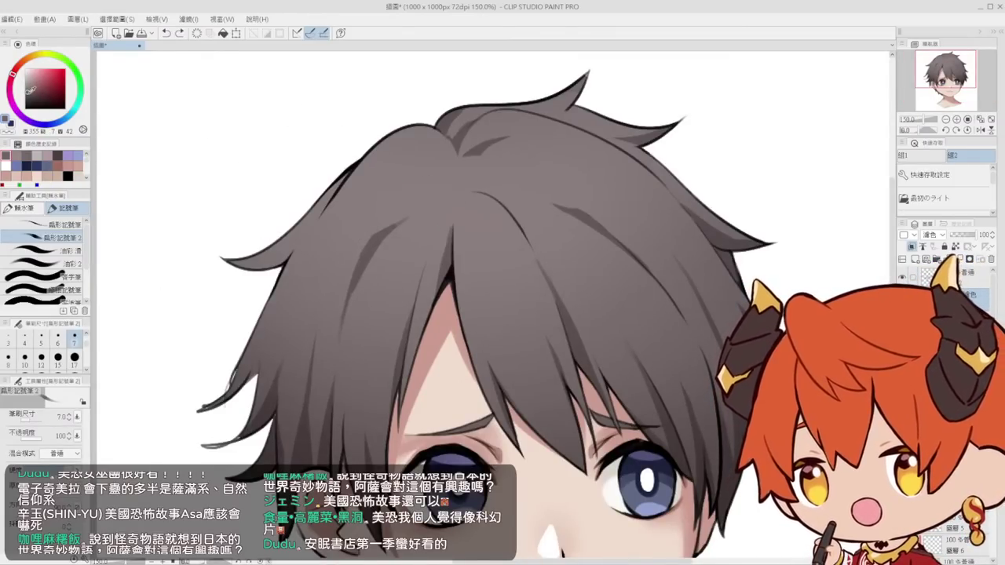
drag(30, 90, 28, 98)
Try a light streak along the upper far-side hair strand with the size 7 marker, trimming it with the size 15 eraser
drag(453, 290, 463, 235)
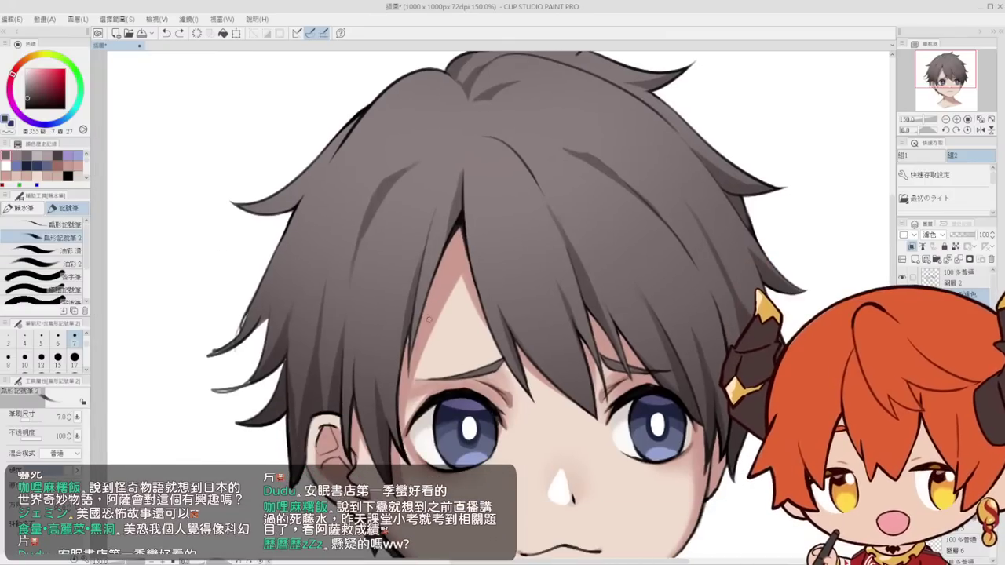
scroll(339, 253, up, 2)
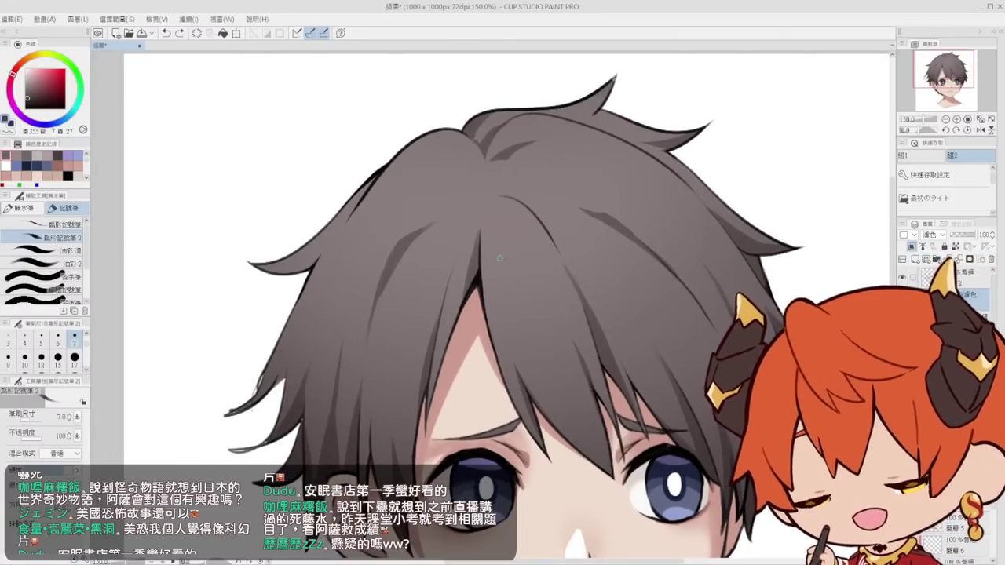
drag(573, 201, 637, 223)
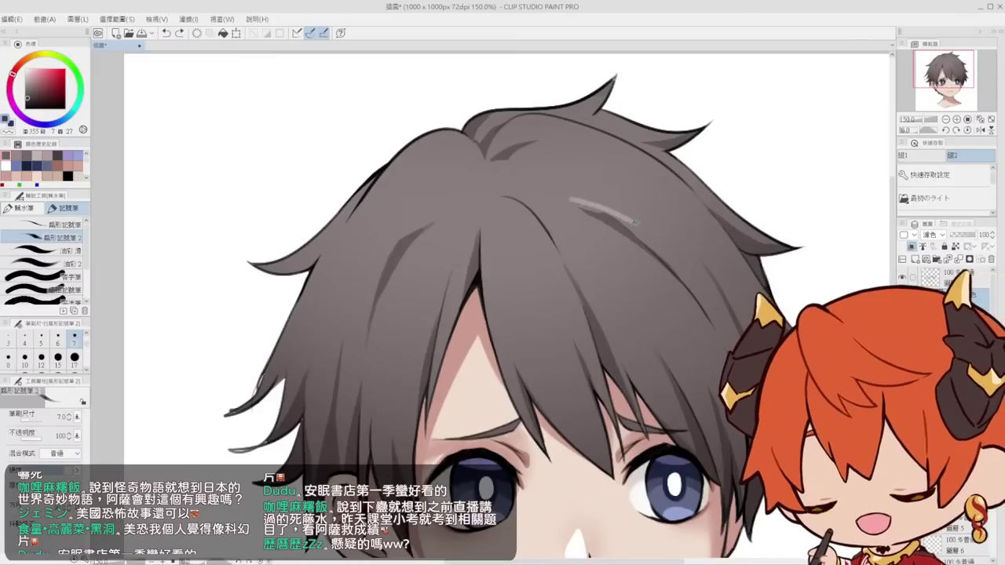
key(ctrl+z)
mouse_move(575, 203)
mouse_down()
mouse_move(609, 211)
mouse_move(659, 253)
mouse_up()
mouse_move(644, 196)
mouse_down()
mouse_move(605, 175)
mouse_move(653, 200)
mouse_up()
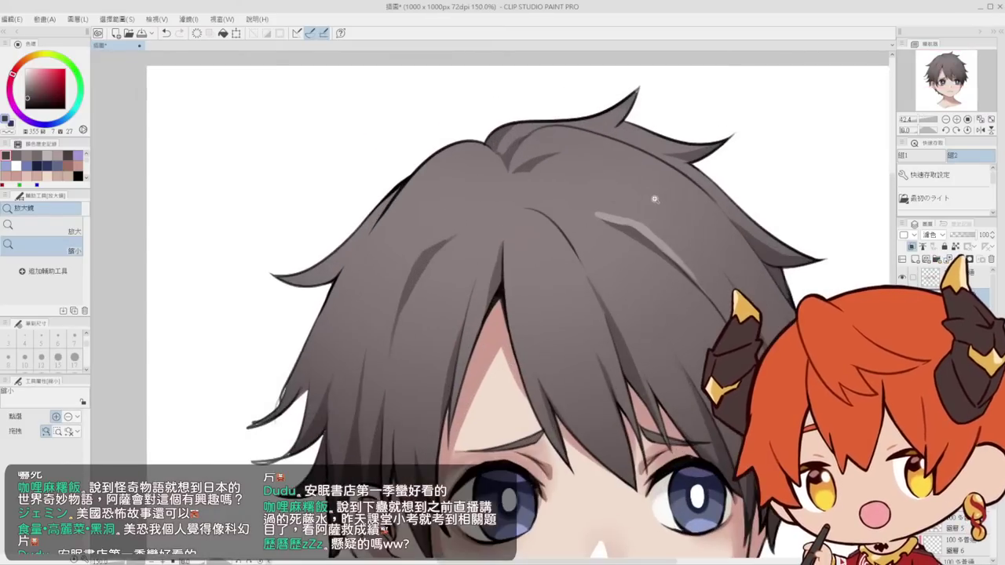
key(e)
mouse_move(594, 207)
mouse_down()
mouse_move(640, 214)
mouse_move(607, 211)
mouse_up()
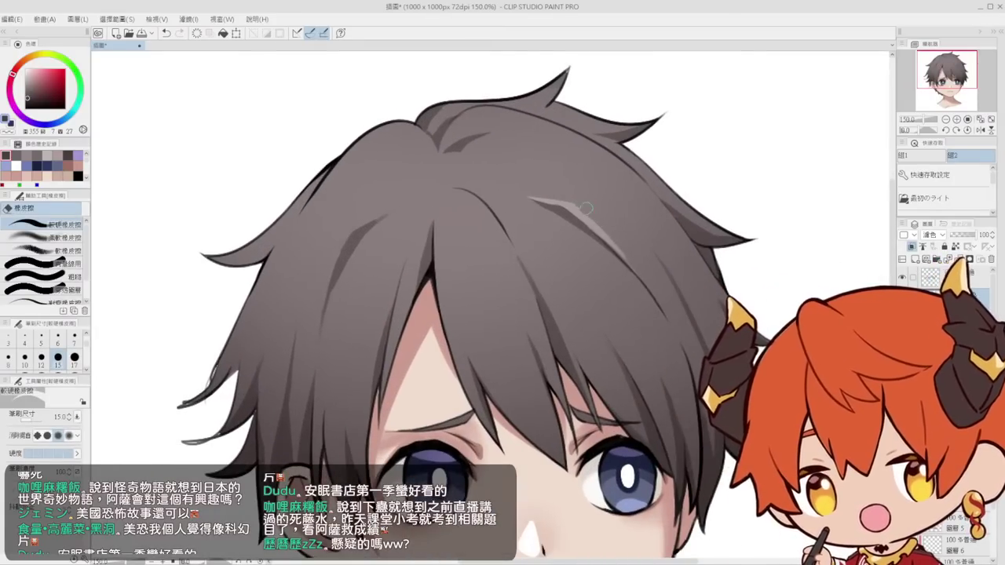
Try adding thin light streaks on the far side of the crown with the marker and trimming them with the eraser
key(p)
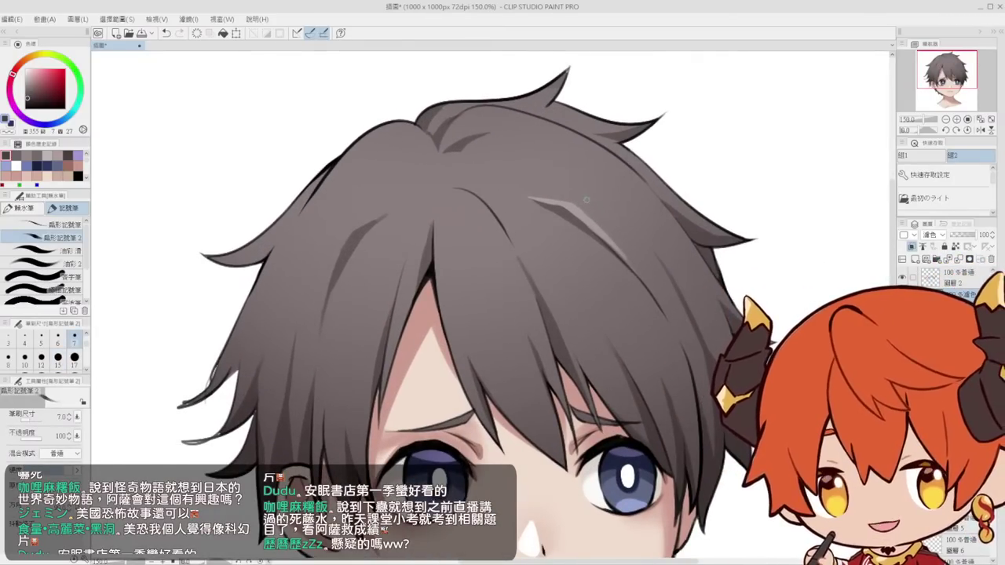
key(ctrl+z)
mouse_move(615, 209)
mouse_down()
mouse_move(663, 265)
mouse_move(659, 253)
mouse_up()
key(ctrl+z)
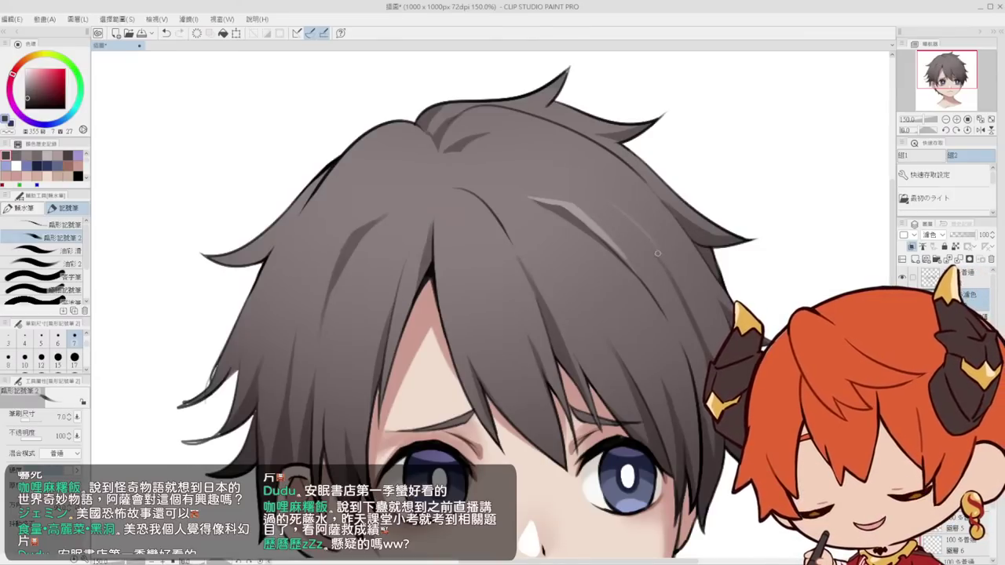
key(ctrl+z)
drag(610, 198, 668, 263)
key(ctrl+z)
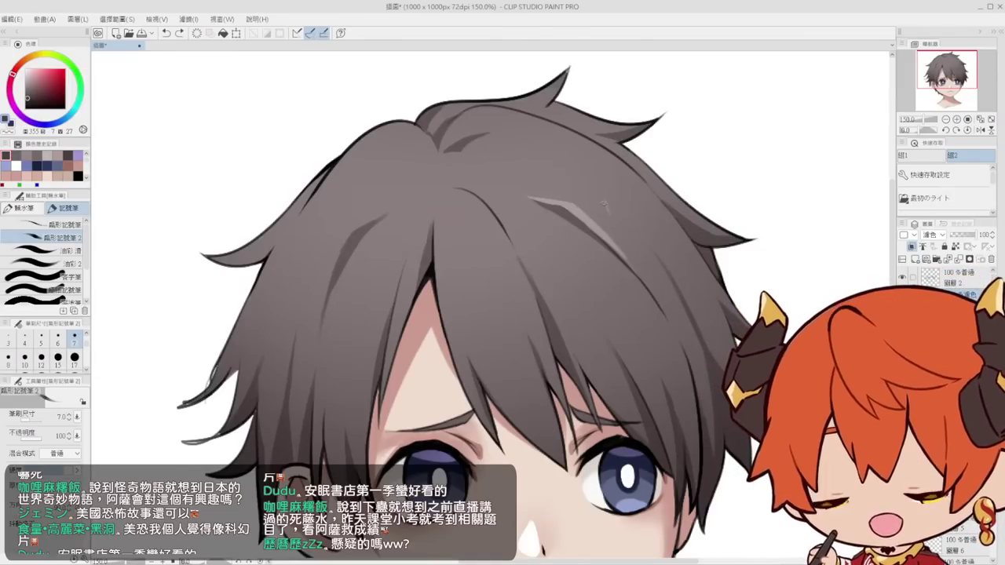
key(ctrl+y)
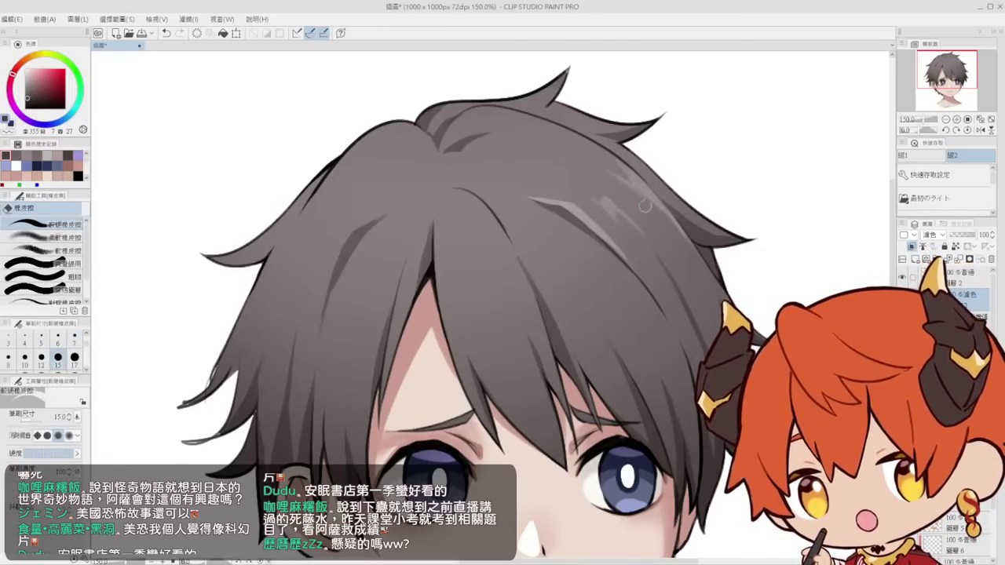
mouse_move(647, 208)
mouse_down()
mouse_move(580, 149)
mouse_move(617, 189)
mouse_move(649, 176)
mouse_up()
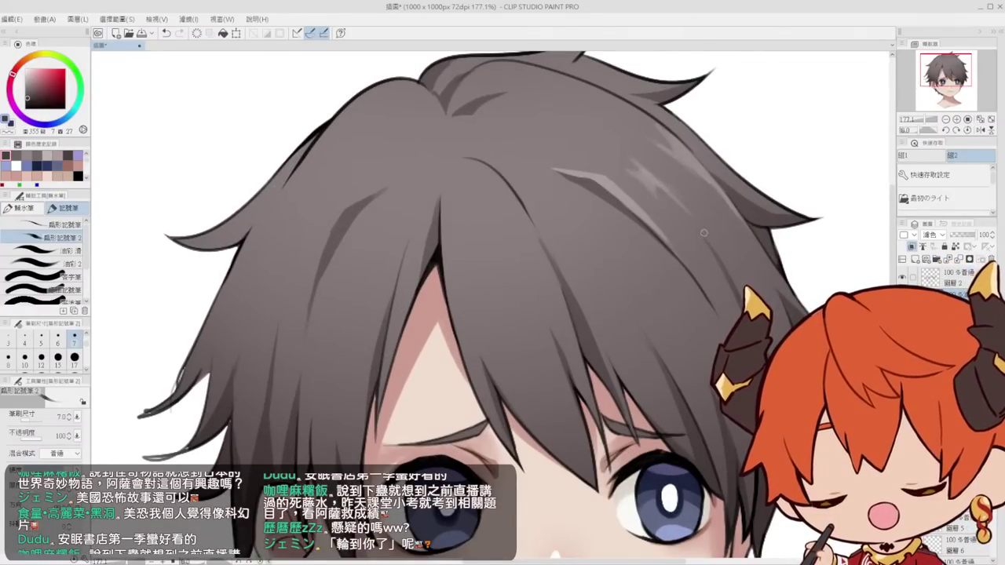
drag(659, 179, 684, 205)
key(e)
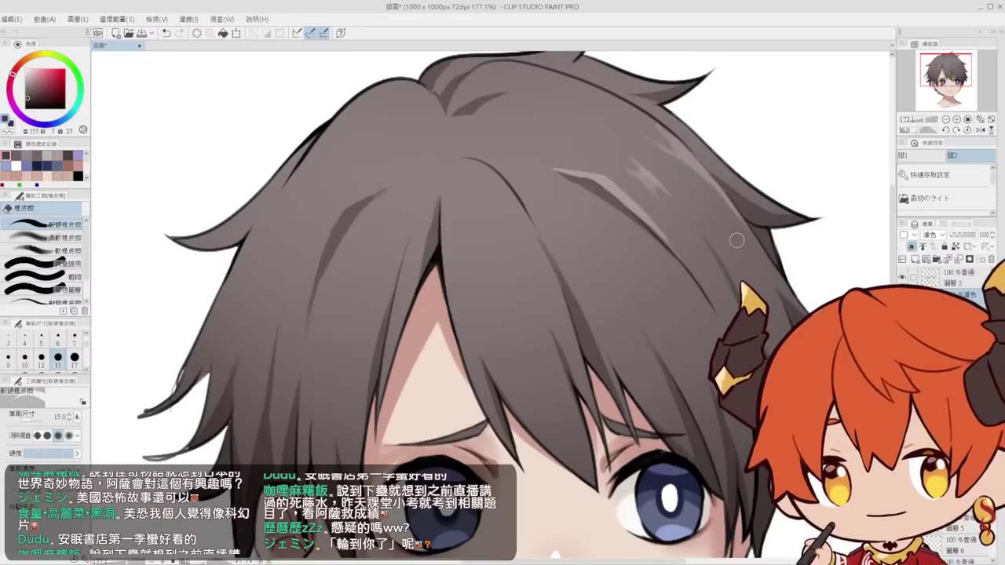
Undo all the far-side highlight streaks and the layer's switch to Screen blending
key(ctrl+space)
mouse_move(724, 149)
mouse_down()
mouse_move(671, 165)
mouse_move(745, 173)
mouse_up()
key(p)
scroll(587, 175, down, 5)
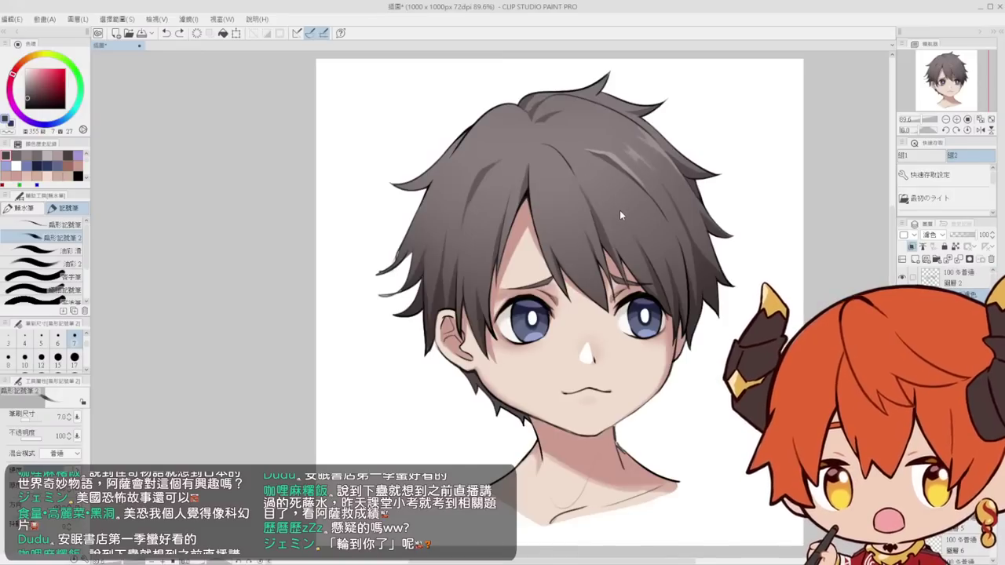
key(ctrl+z)
key(ctrl+z)
key(ctrl+z)
key(ctrl+z)
key(ctrl+z)
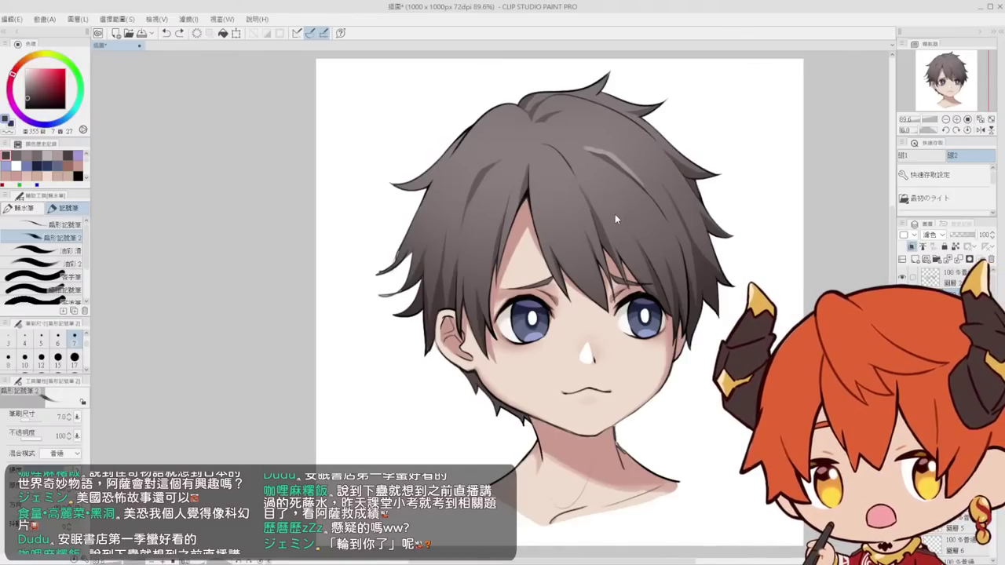
key(ctrl+z)
key(ctrl+z)
key(ctrl+z)
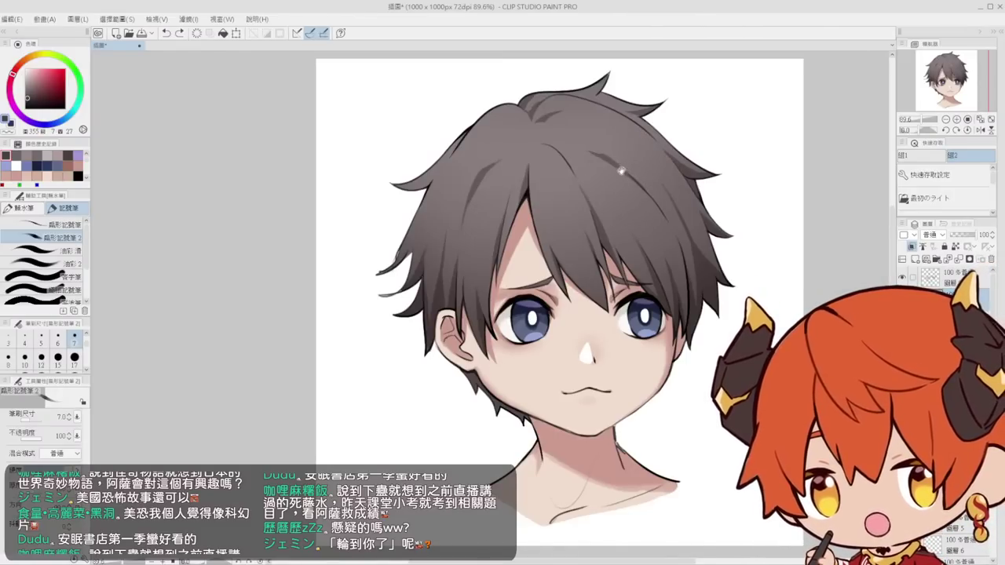
Try a broad marker stroke across the hair at size 50 on the normal-mode layer
drag(621, 171, 602, 199)
scroll(74, 353, down, 1)
click(74, 357)
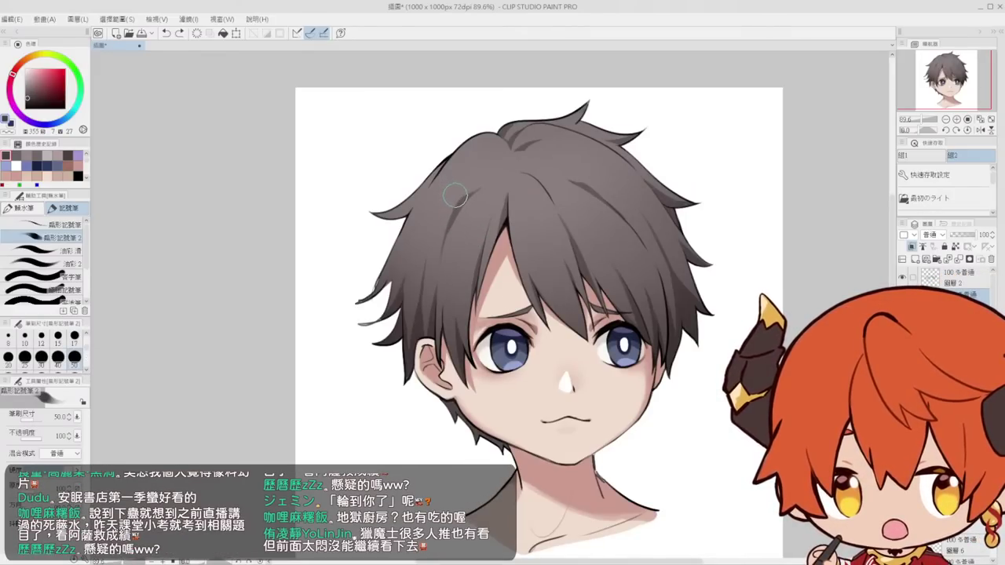
drag(470, 217, 600, 199)
key(ctrl+z)
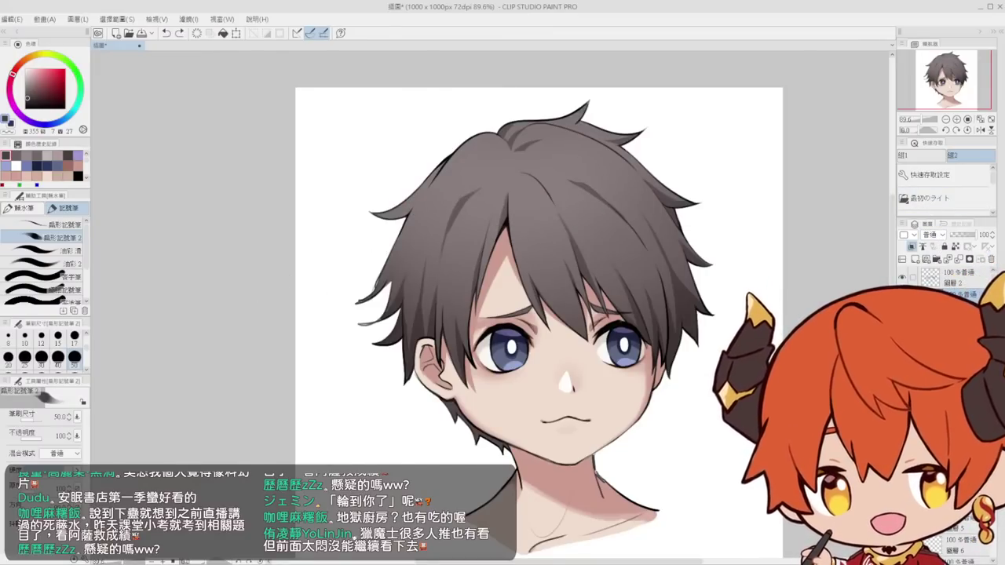
Set the layer to Screen and paint a curved highlight band across the crown with the marker at size 120
click(932, 323)
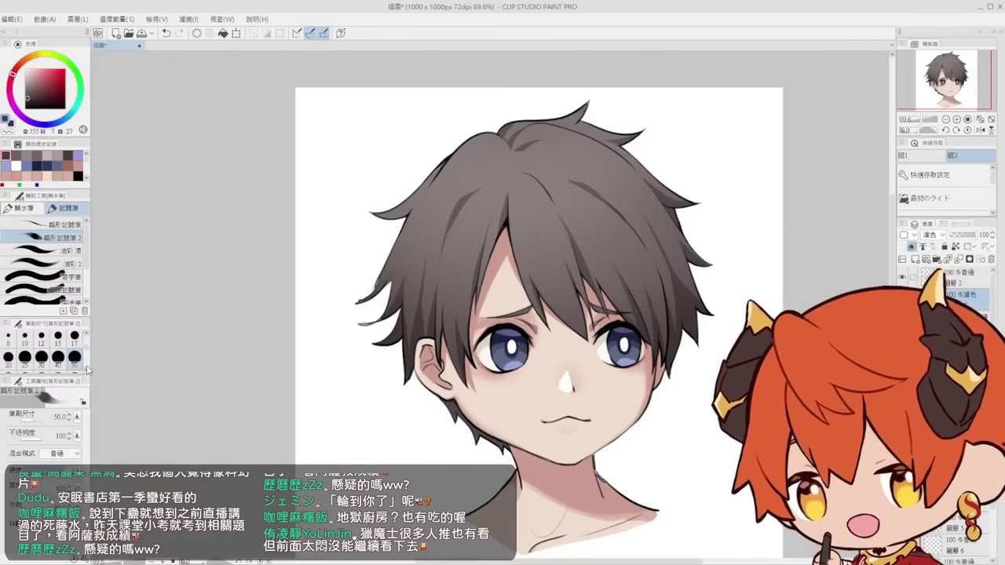
scroll(72, 349, down, 1)
click(75, 357)
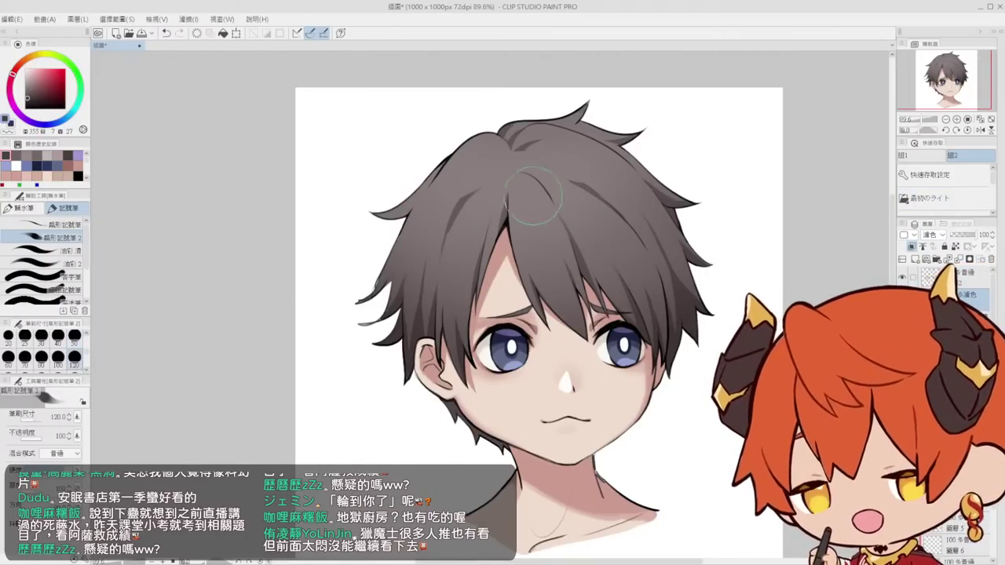
key(ctrl+z)
mouse_move(468, 210)
mouse_down()
mouse_move(613, 197)
mouse_move(419, 160)
mouse_up()
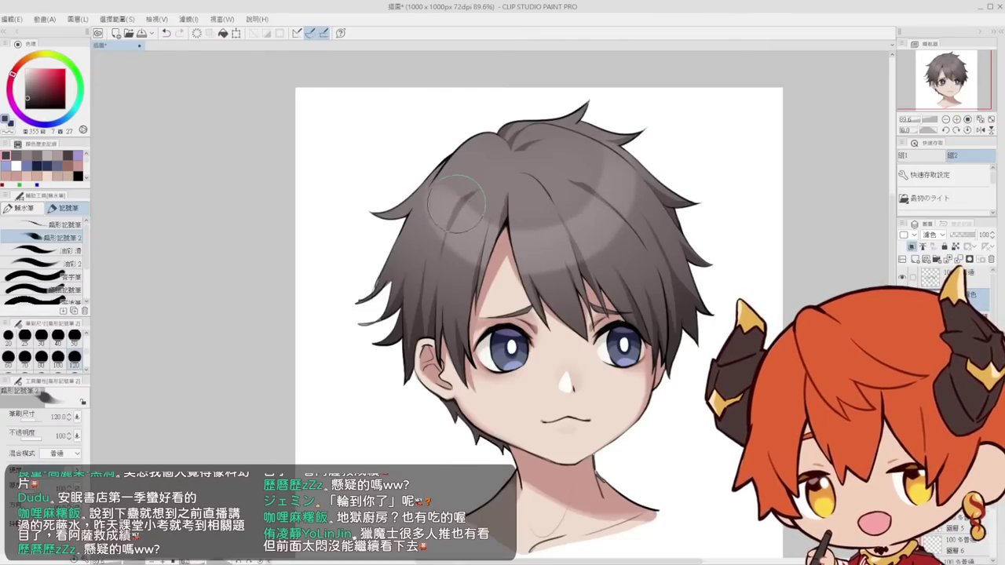
key(ctrl+z)
mouse_move(458, 211)
mouse_down()
mouse_move(611, 171)
mouse_move(615, 138)
mouse_up()
mouse_move(618, 161)
mouse_down()
mouse_move(503, 221)
mouse_move(445, 163)
mouse_up()
key(ctrl+z)
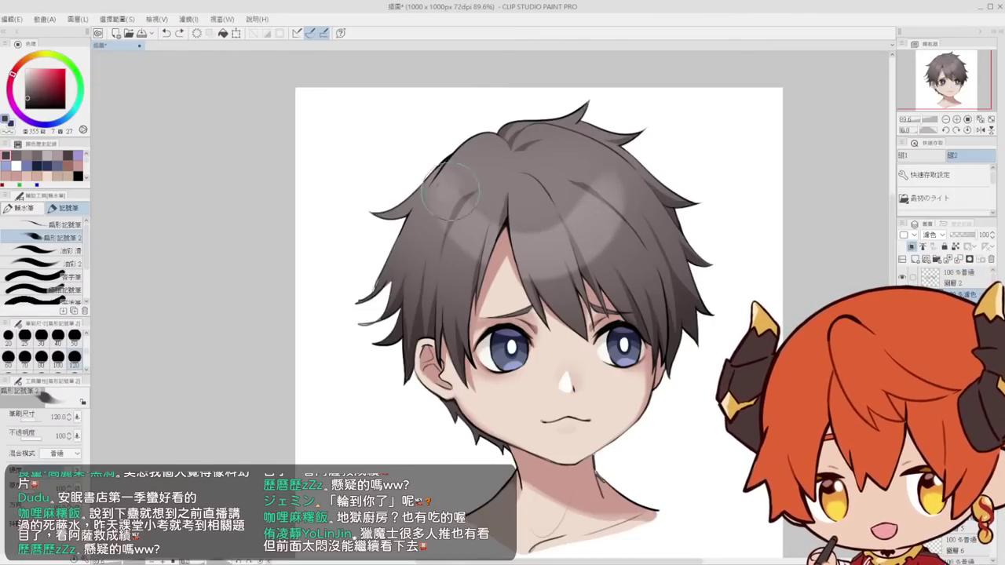
drag(459, 207, 618, 184)
drag(555, 174, 505, 196)
Trim the outer edges of the hair highlight band with the eraser at size 50
ctrl+click(507, 208)
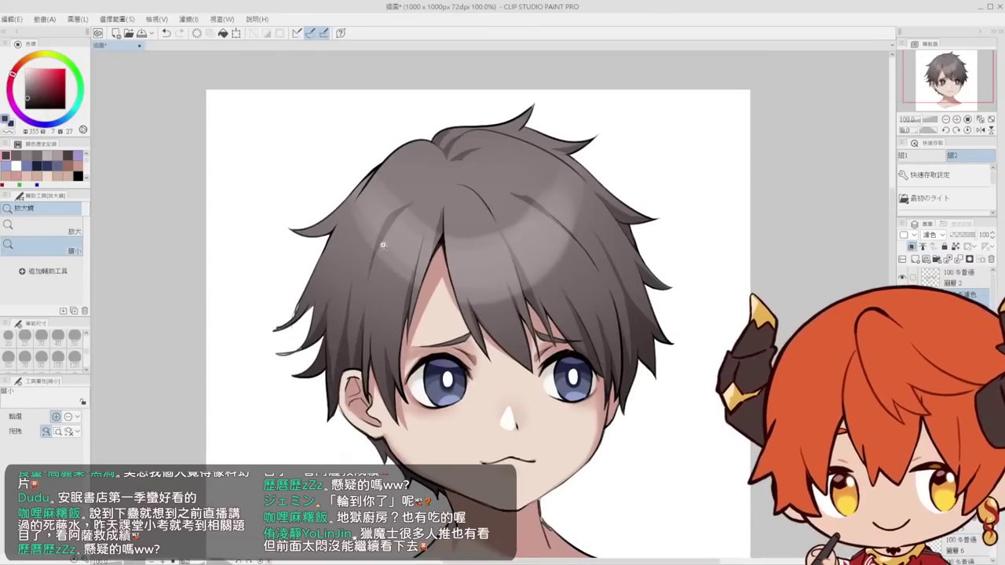
key(e)
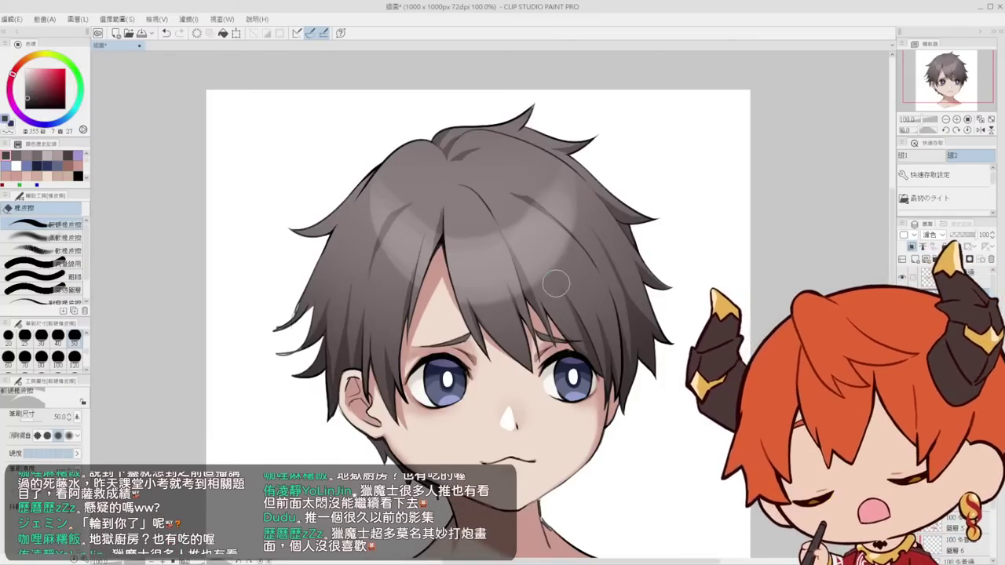
key(ctrl+space)
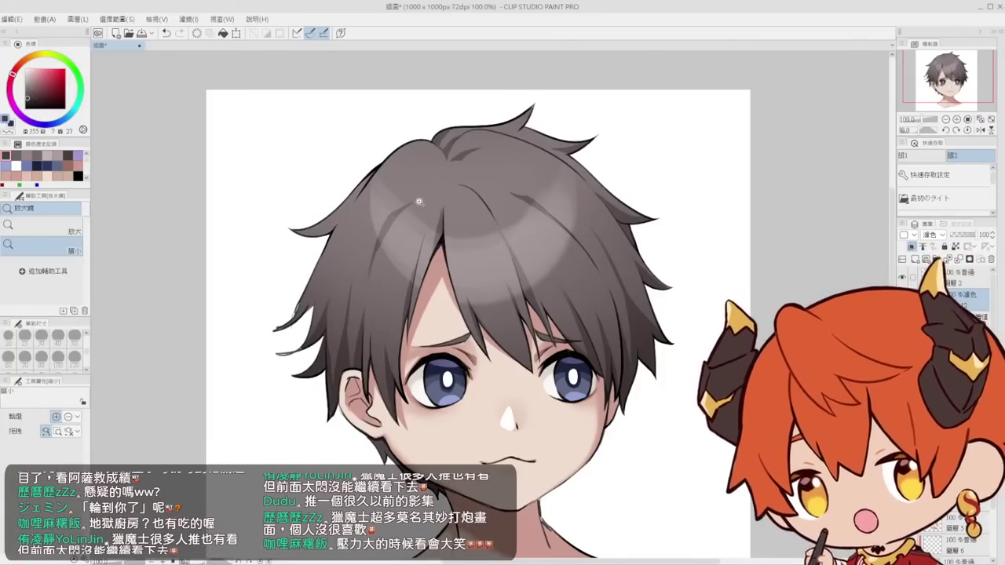
drag(415, 206, 458, 206)
Refine the highlight band's edges around the hair strands with the eraser at size 17
scroll(71, 345, up, 1)
click(74, 335)
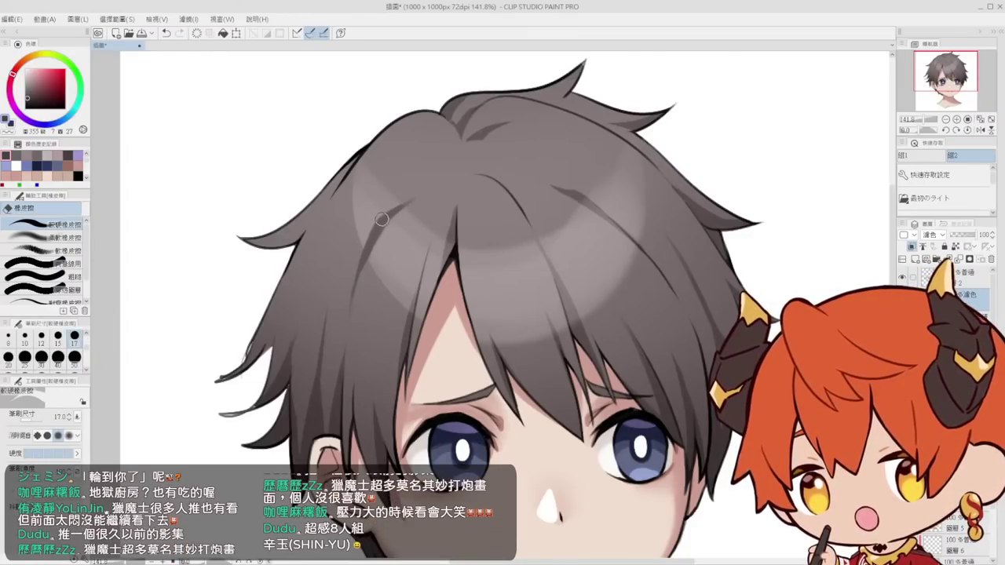
key(ctrl+space)
drag(418, 193, 392, 184)
mouse_move(491, 186)
mouse_down()
mouse_move(520, 193)
mouse_move(495, 209)
mouse_move(508, 222)
mouse_move(524, 181)
mouse_up()
key(space)
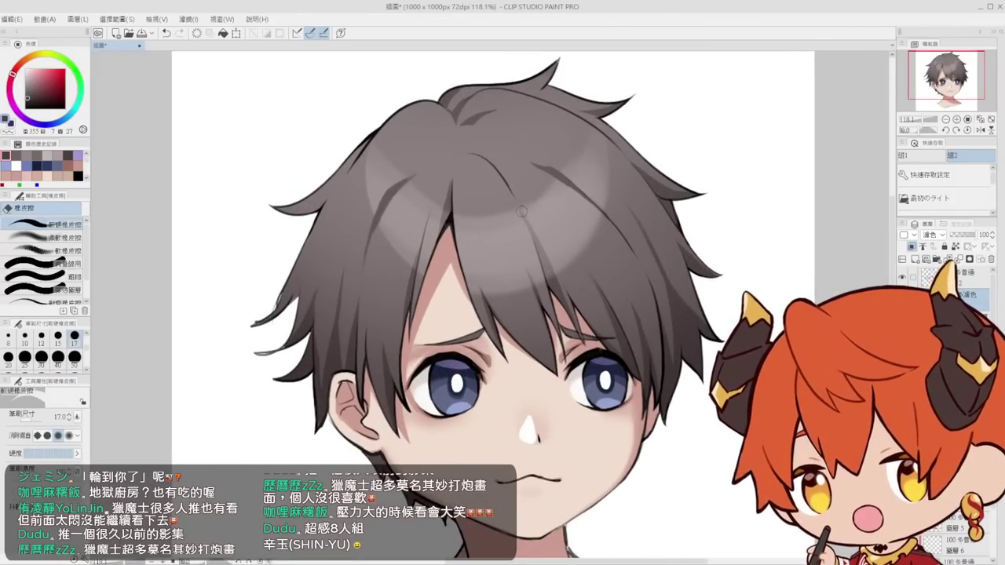
drag(533, 269, 578, 295)
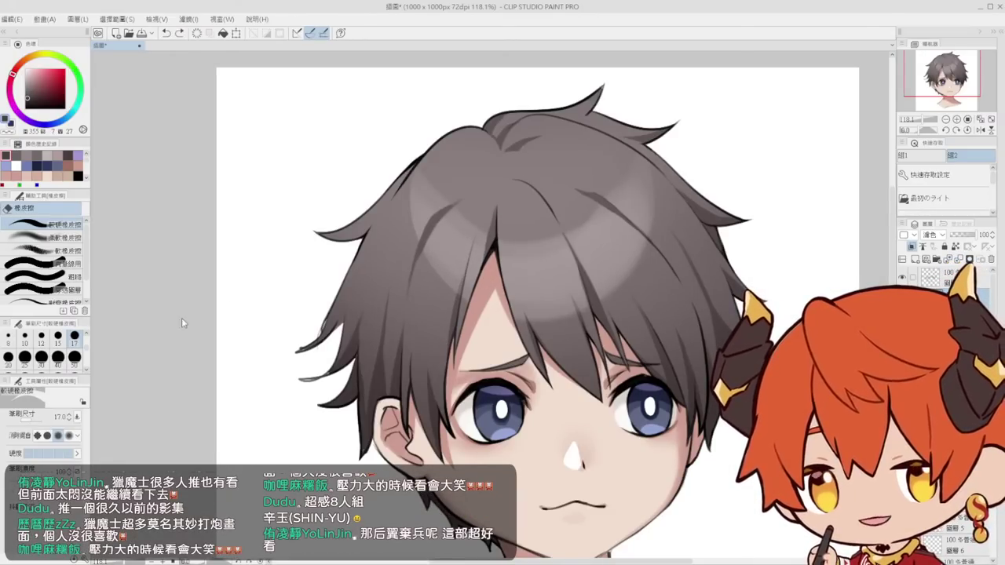
click(87, 335)
click(75, 338)
key(ctrl+space)
mouse_move(445, 260)
mouse_down()
mouse_move(476, 258)
mouse_move(463, 312)
mouse_up()
drag(471, 290, 453, 307)
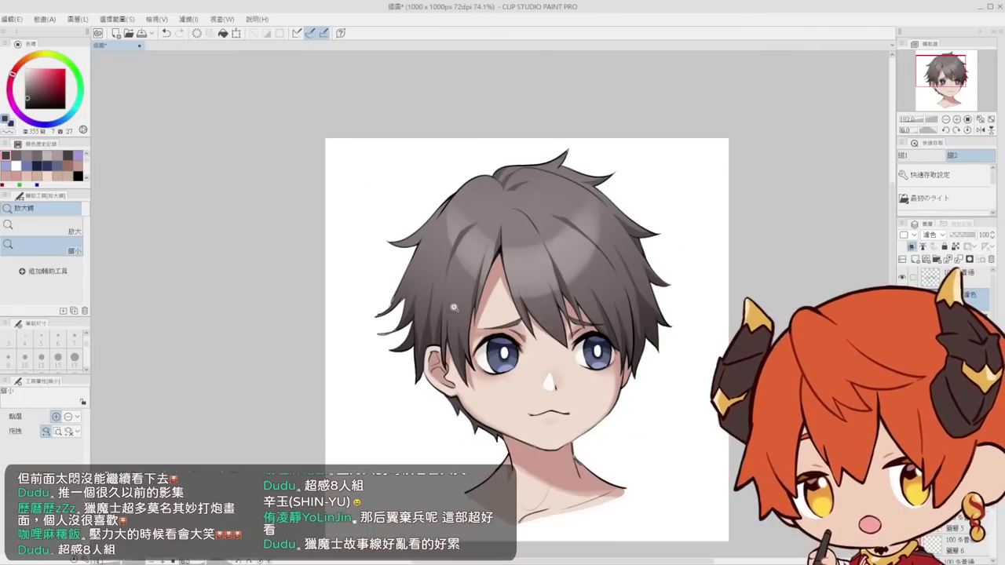
drag(527, 246, 497, 257)
drag(562, 263, 533, 307)
scroll(521, 325, up, 3)
key(e)
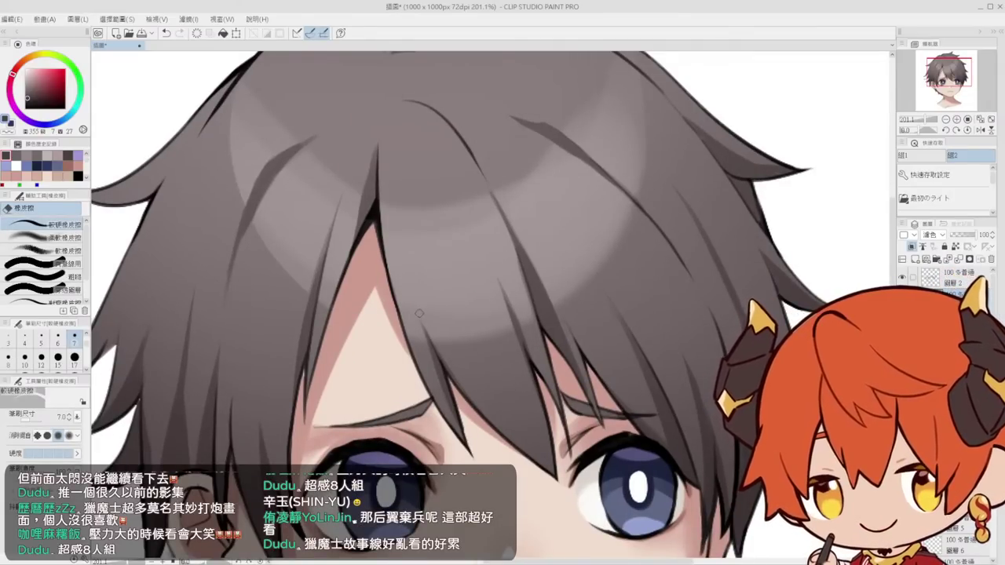
scroll(642, 228, down, 3)
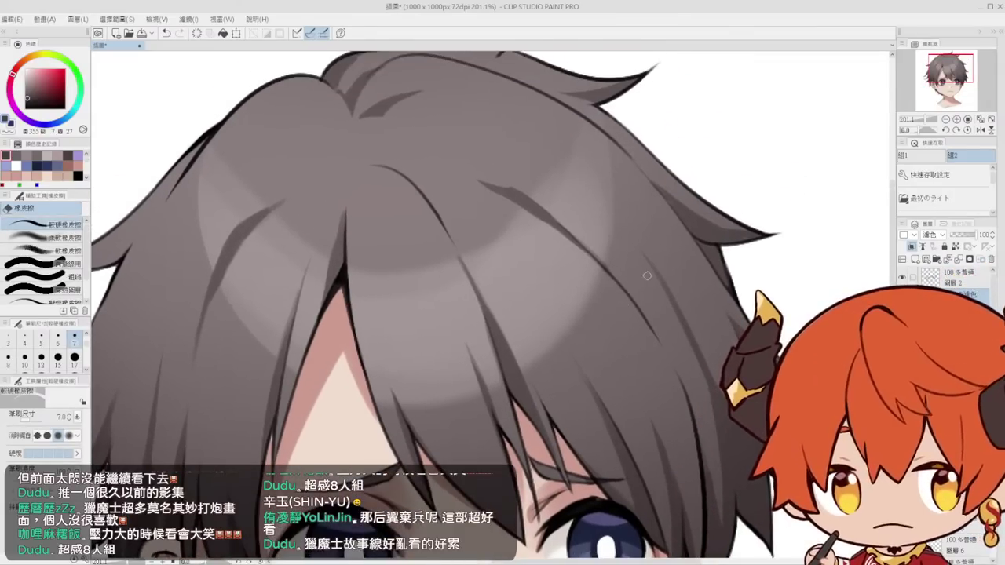
scroll(639, 284, up, 1)
scroll(630, 295, up, 1)
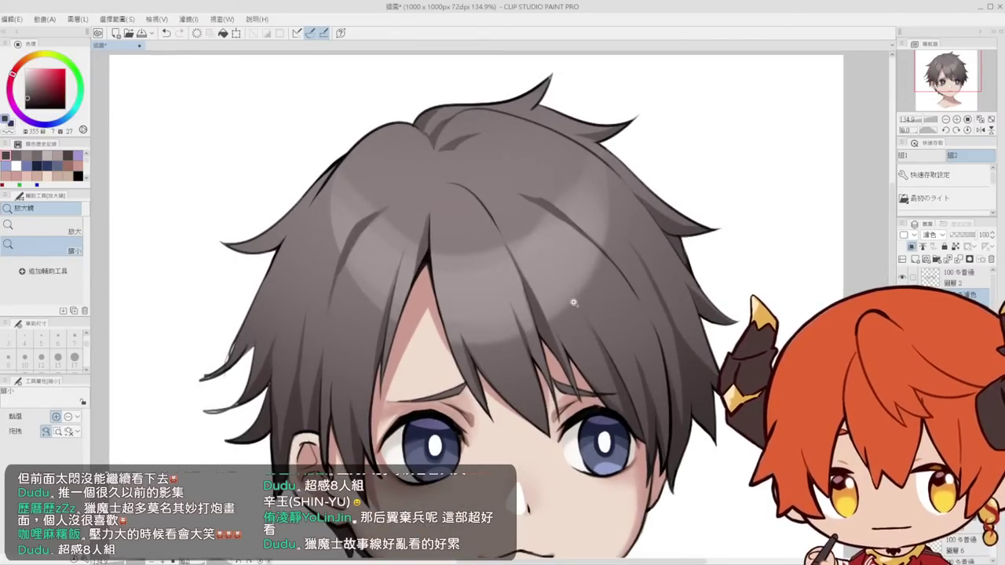
Cut strand-like gaps into the hair highlight above the viewer's-right eye with the eraser at size 17
key(e)
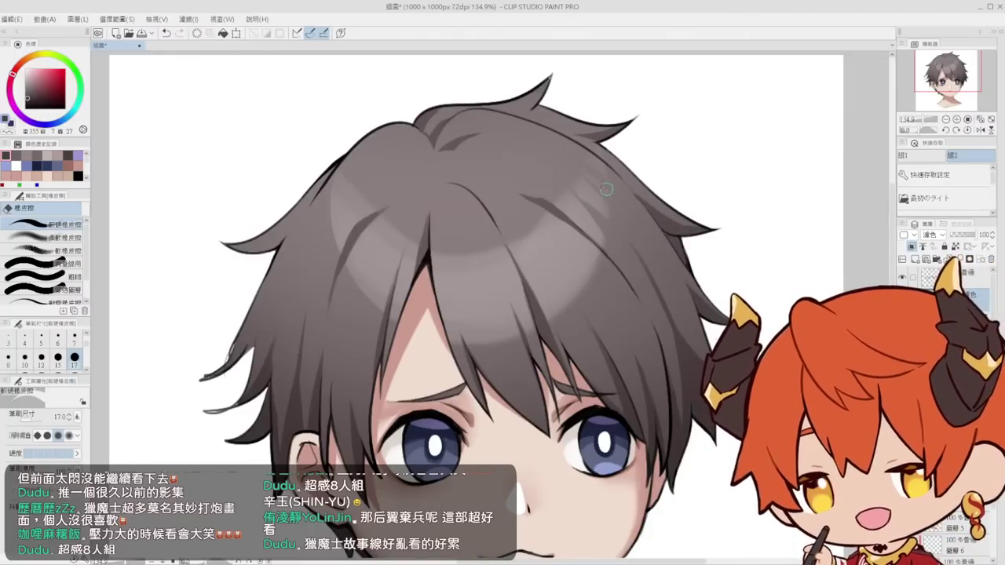
drag(545, 229, 575, 290)
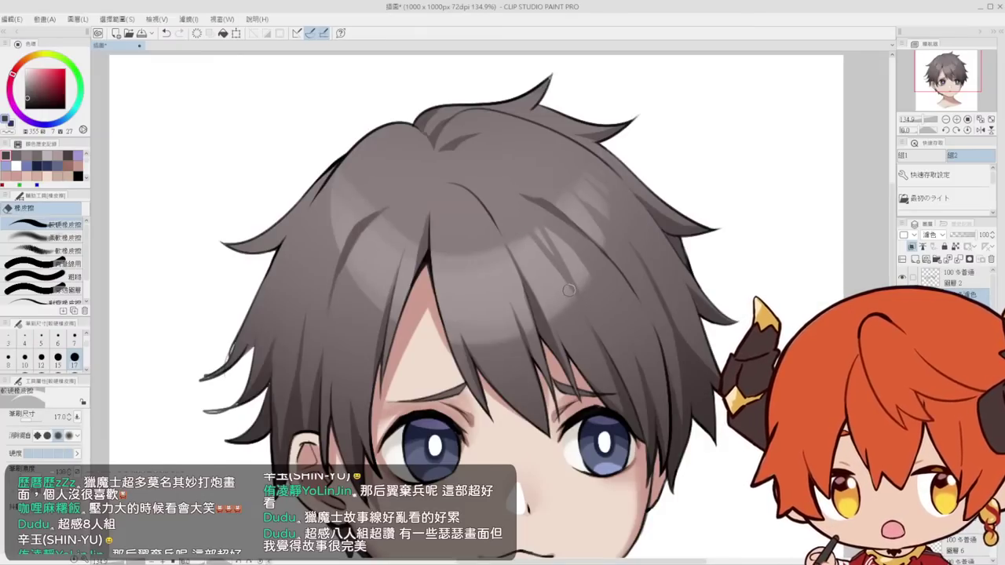
key(ctrl+z)
mouse_move(576, 295)
mouse_down()
mouse_move(535, 238)
mouse_move(552, 250)
mouse_up()
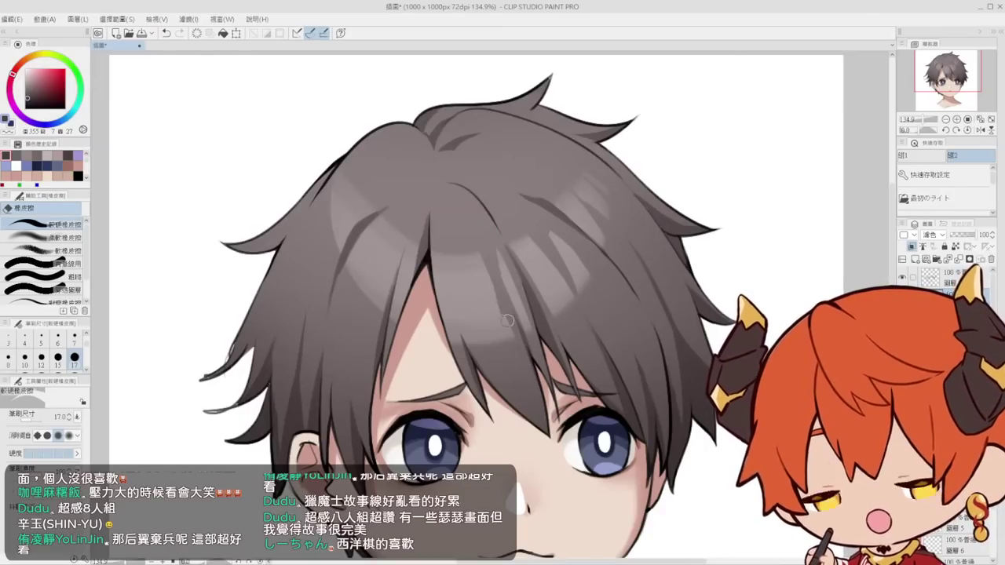
Erase thin vertical streaks from the highlight on the central bangs so it follows the hair strands
drag(461, 261, 484, 339)
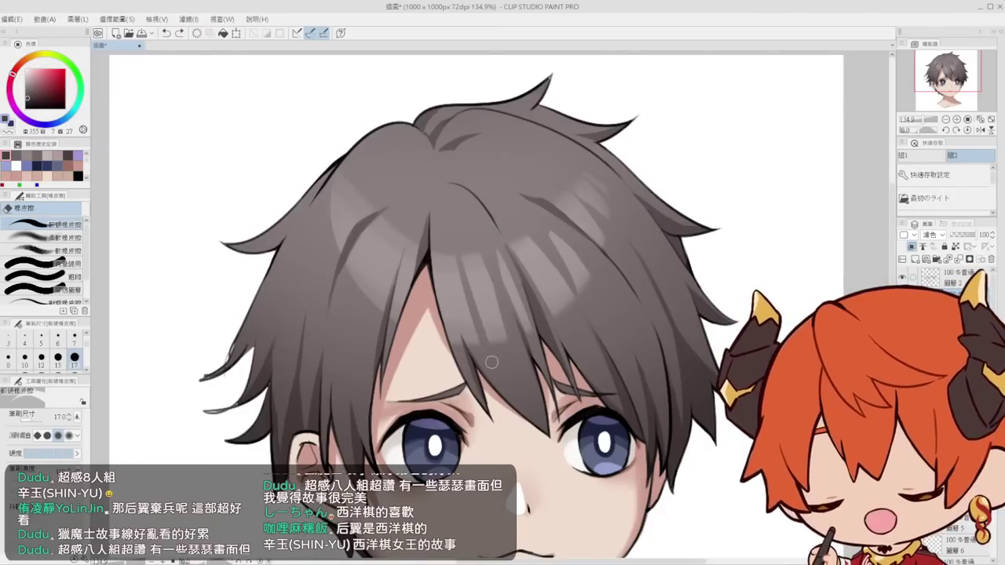
drag(454, 261, 473, 337)
key(ctrl+z)
mouse_move(455, 255)
mouse_down()
mouse_move(469, 352)
mouse_move(455, 304)
mouse_move(469, 375)
mouse_up()
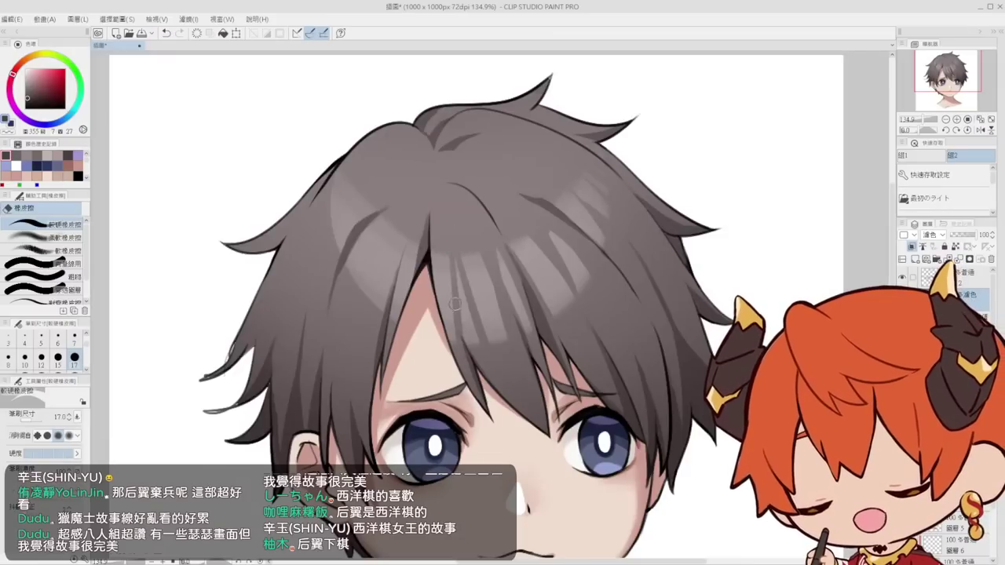
drag(464, 319, 475, 355)
drag(430, 255, 461, 360)
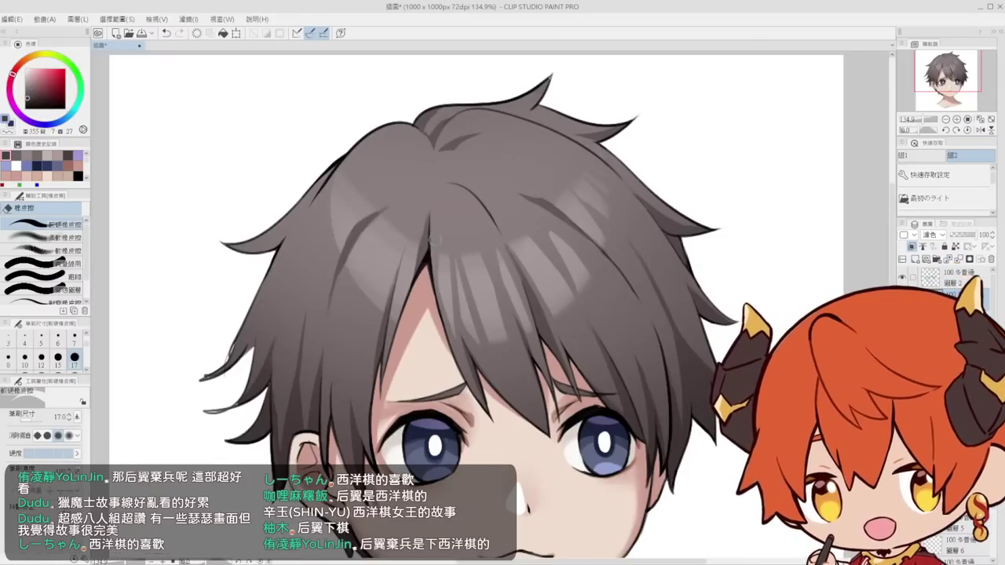
drag(460, 275, 480, 350)
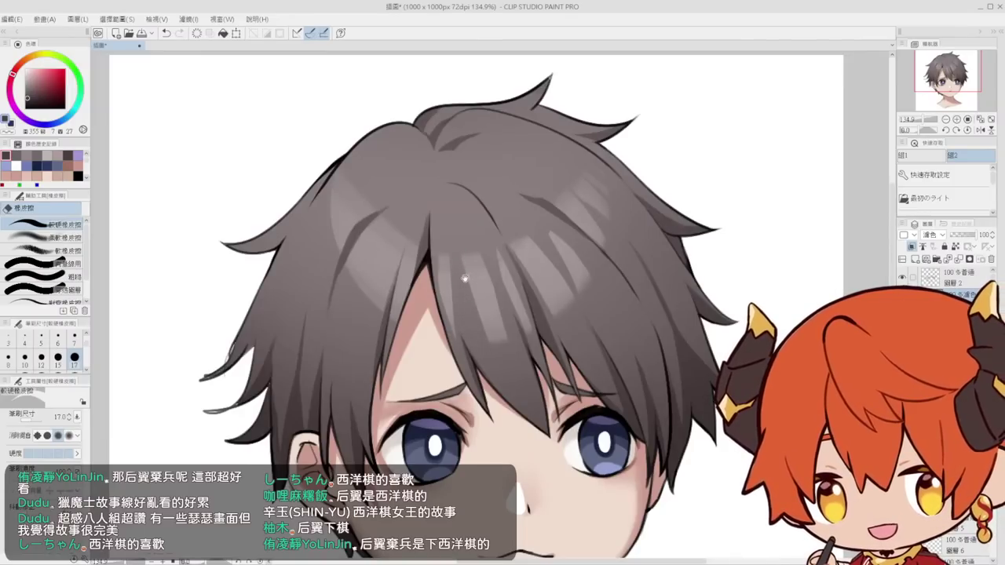
mouse_move(432, 259)
mouse_down()
mouse_move(465, 281)
mouse_move(456, 256)
mouse_up()
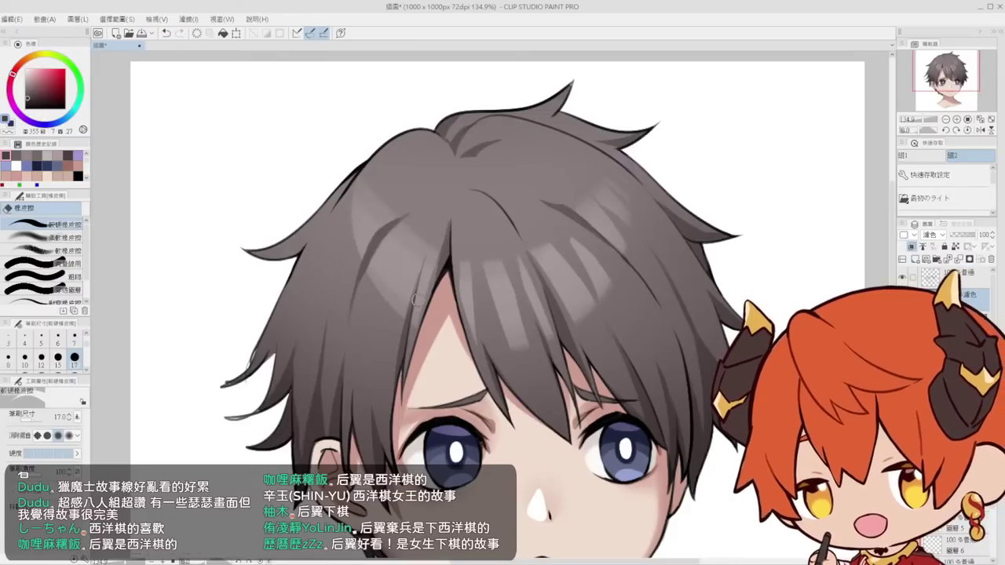
Undo the last eraser strokes and cut strand gaps into the highlight on the hair left of the parting
key(ctrl+z)
key(ctrl+z)
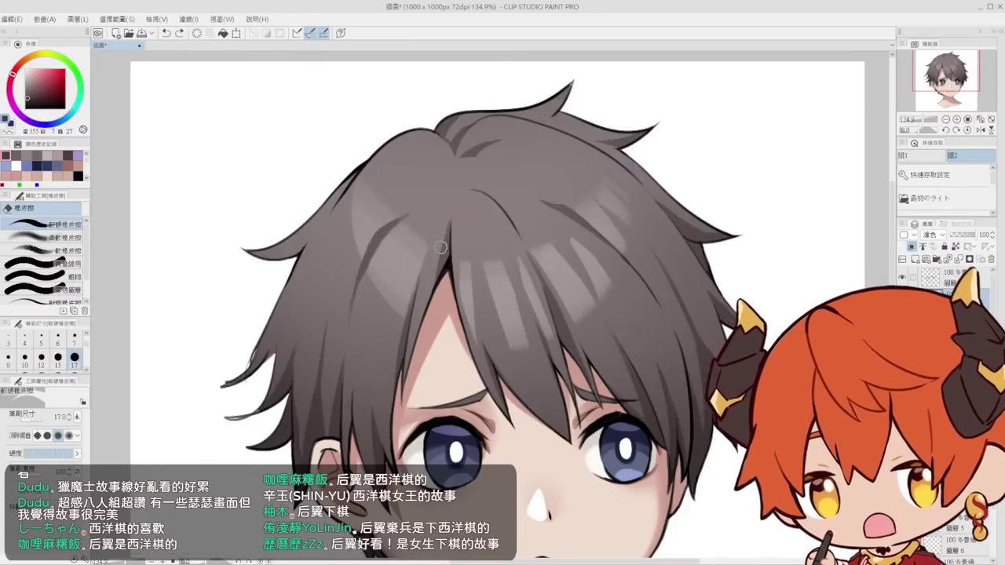
mouse_move(431, 247)
mouse_down()
mouse_move(400, 366)
mouse_move(378, 302)
mouse_up()
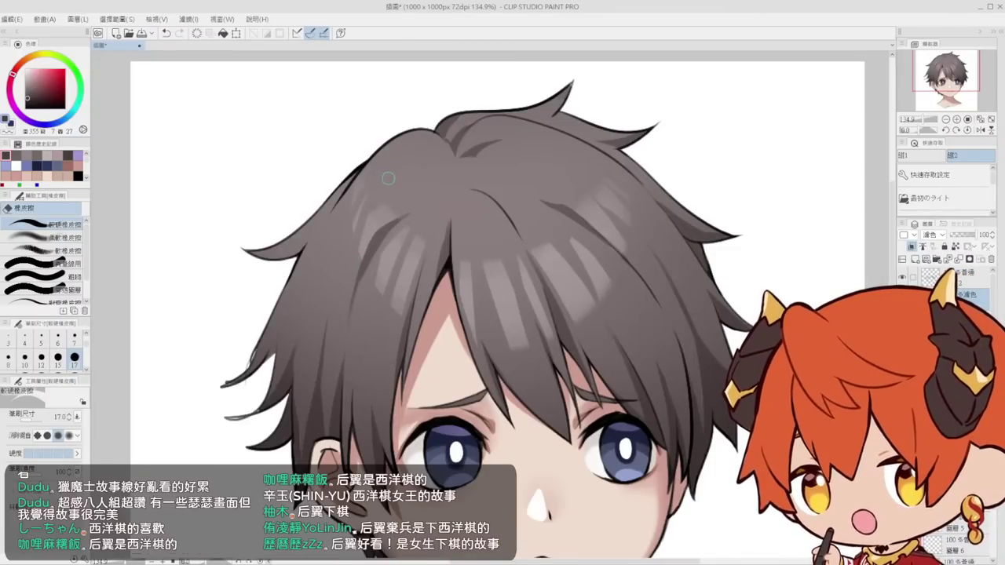
Erase a narrow strip of the highlight directly along the right edge of the central parting
key(alt+space)
drag(402, 176, 366, 238)
scroll(444, 297, up, 3)
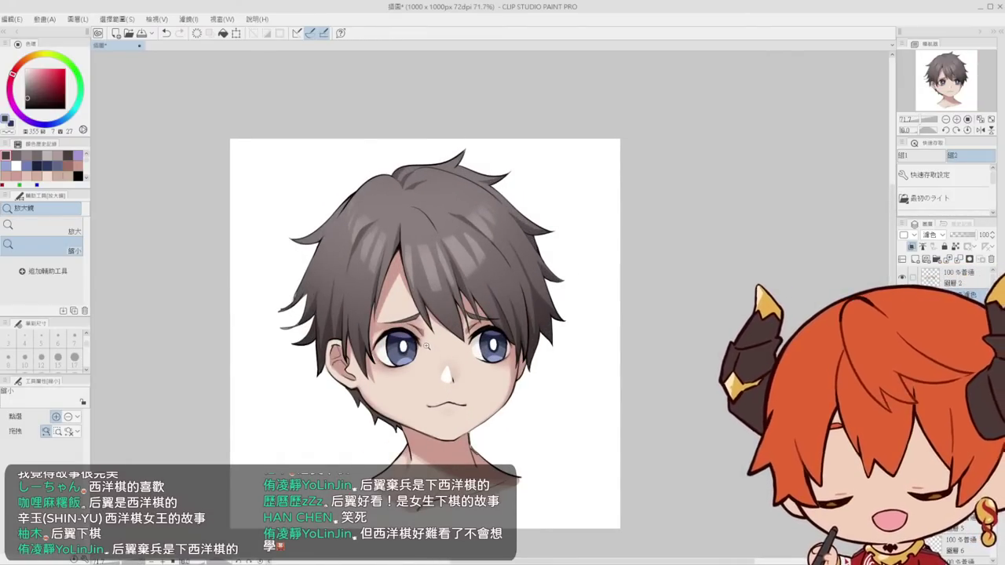
scroll(412, 252, up, 2)
key(e)
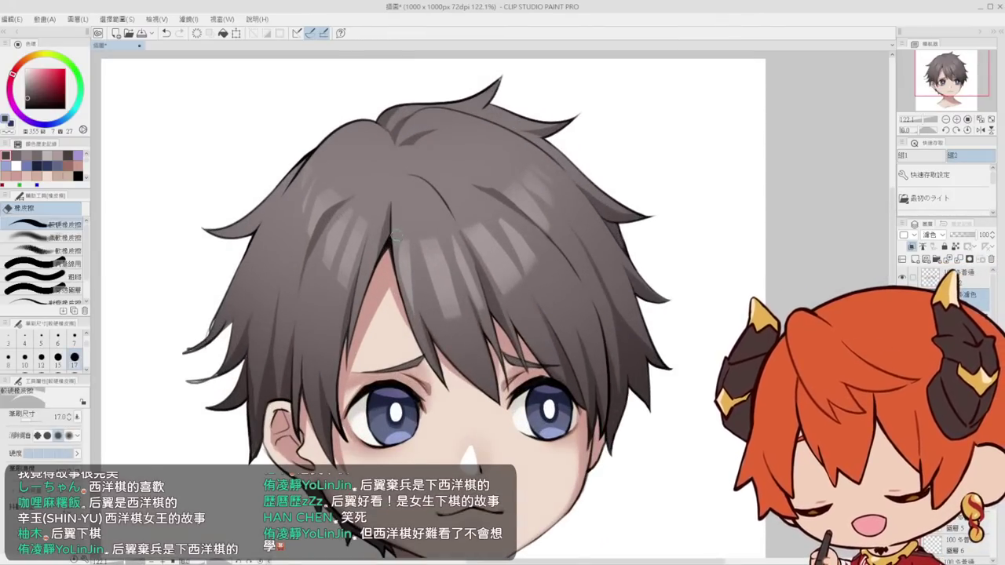
drag(396, 236, 398, 301)
key(alt+space)
mouse_move(427, 215)
mouse_down()
mouse_move(406, 313)
mouse_move(432, 228)
mouse_up()
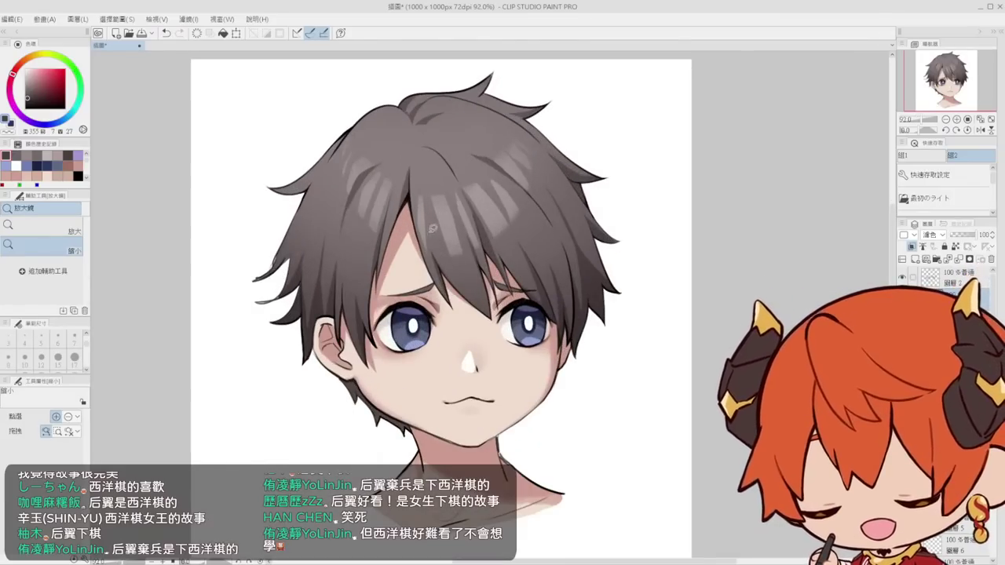
Lasso the highlight strip beside the central parting, adjust it with a free transform, and clear the selection
key(m)
mouse_move(425, 270)
mouse_down()
mouse_move(412, 212)
mouse_move(419, 171)
mouse_move(429, 272)
mouse_up()
key(alt+space)
mouse_move(434, 230)
mouse_down()
mouse_move(503, 230)
mouse_move(444, 245)
mouse_move(470, 242)
mouse_up()
key(ctrl+t)
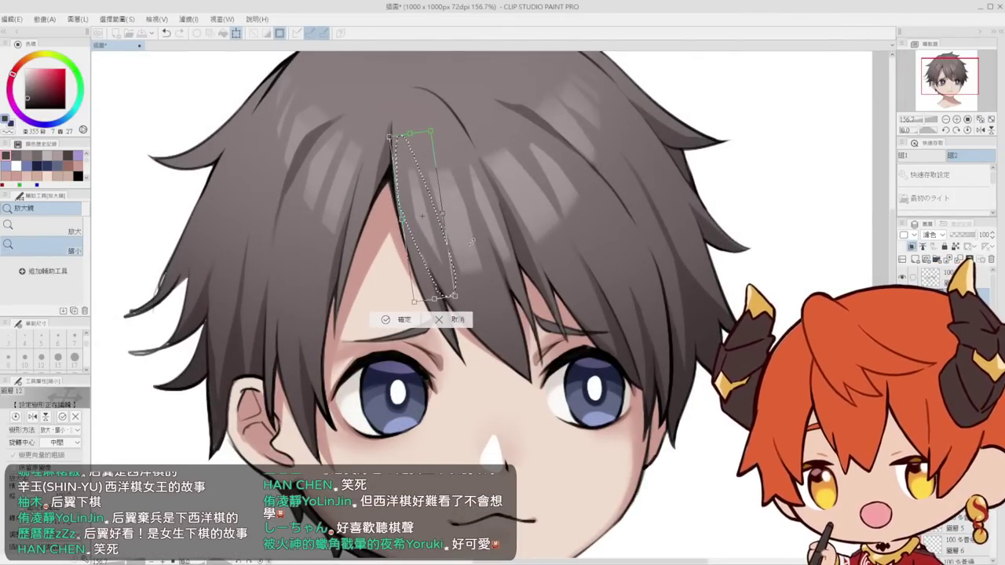
key(Return)
key(ctrl+d)
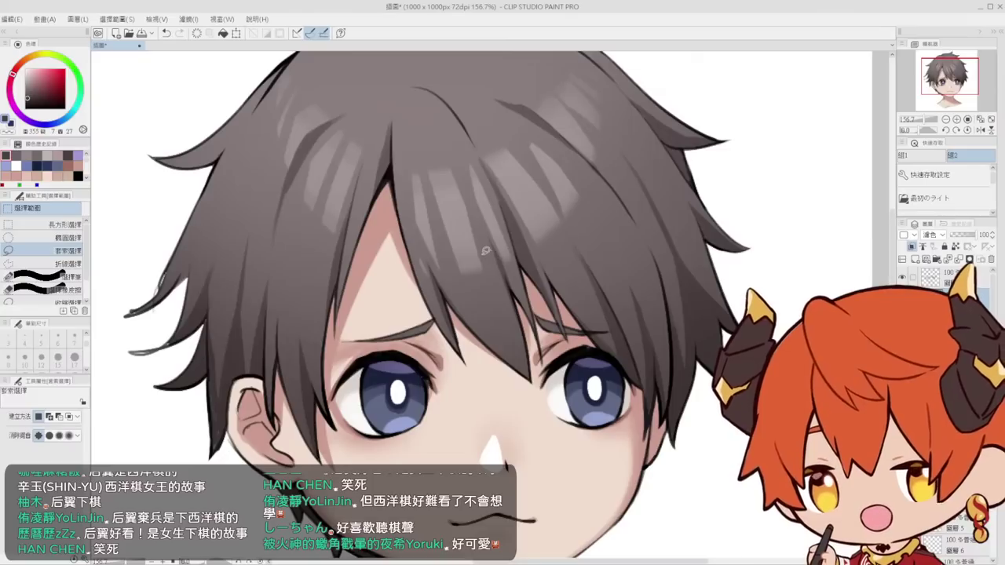
key(e)
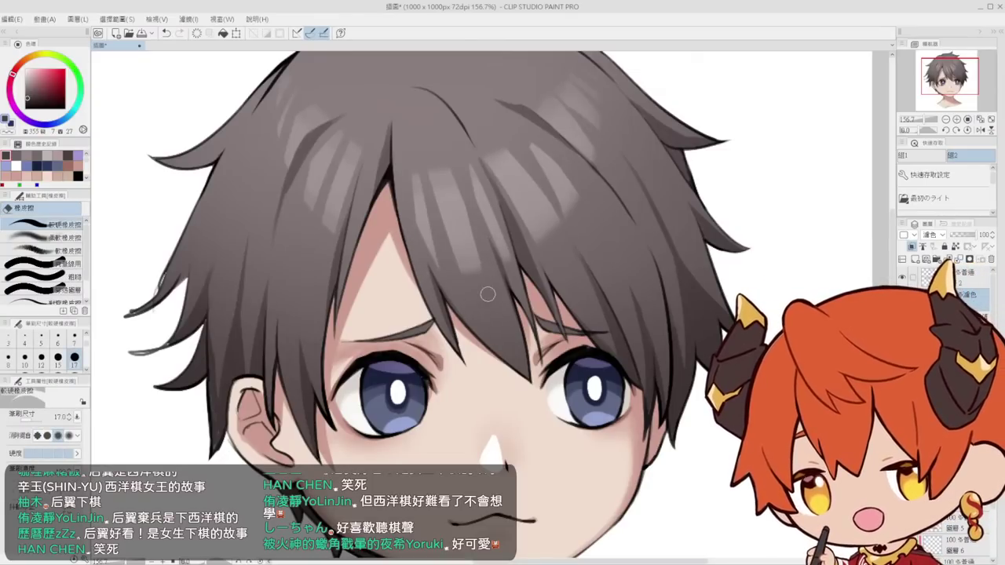
key(ctrl+z)
Examine the streaked hair highlight on the whole portrait at several zoom levels
key(alt+space)
drag(492, 307, 490, 242)
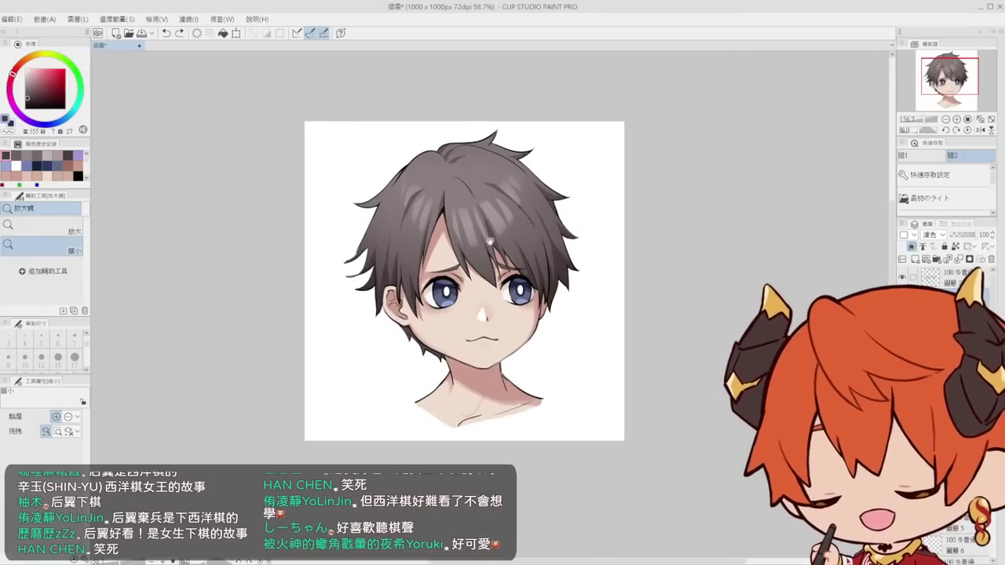
scroll(489, 242, down, 2)
scroll(501, 297, up, 2)
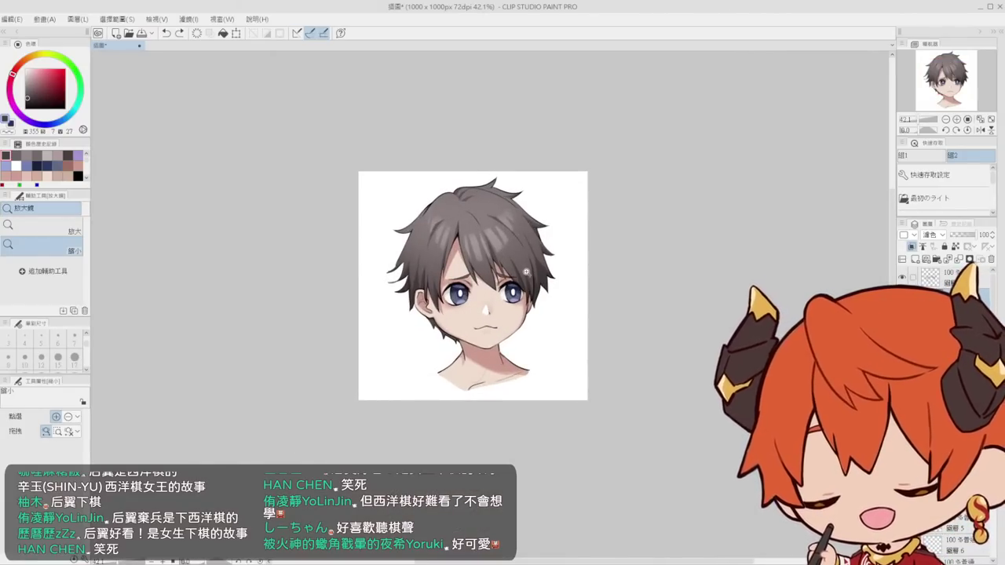
scroll(526, 272, up, 2)
scroll(515, 290, down, 1)
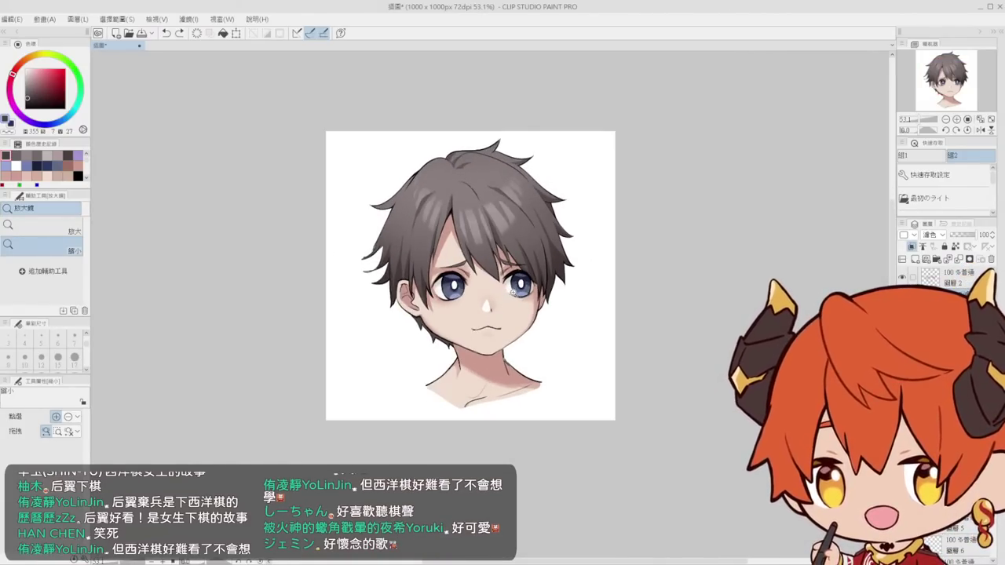
scroll(513, 291, down, 2)
scroll(518, 290, up, 2)
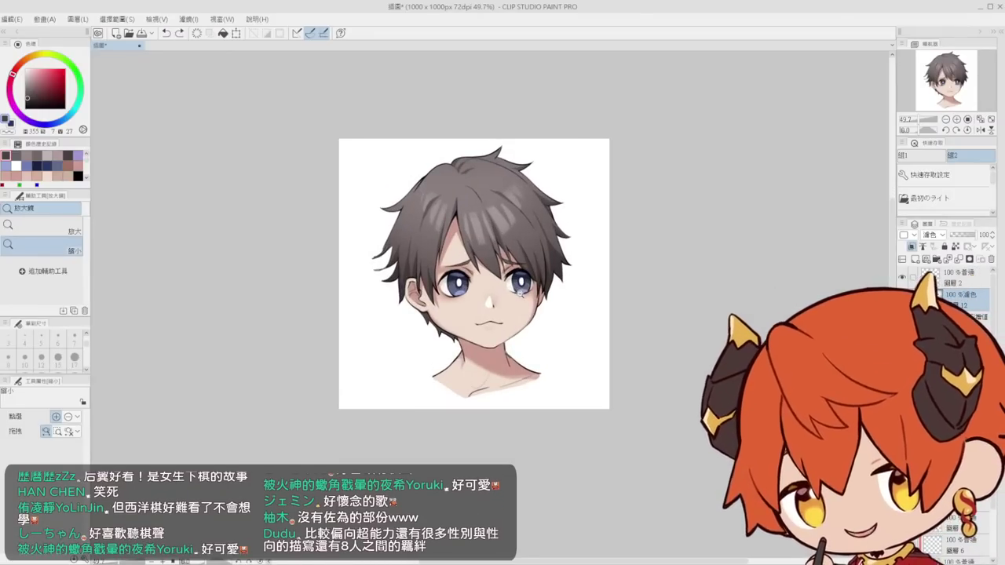
scroll(518, 304, up, 3)
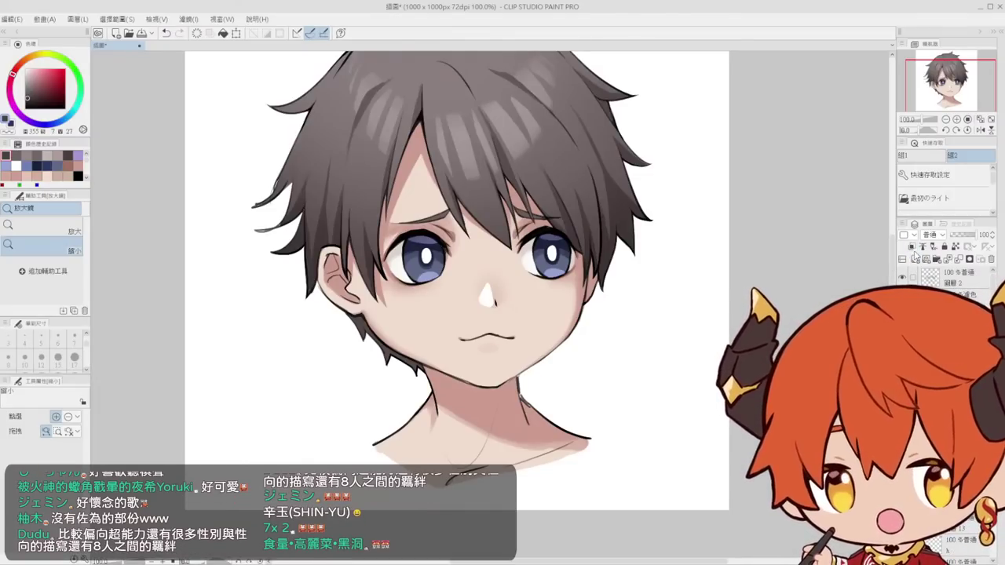
On the new Multiply layer, sample the cheek's skin colour, shift it to pale pink (hue 358, saturation 13), and choose the soft airbrush
key(ctrl+z)
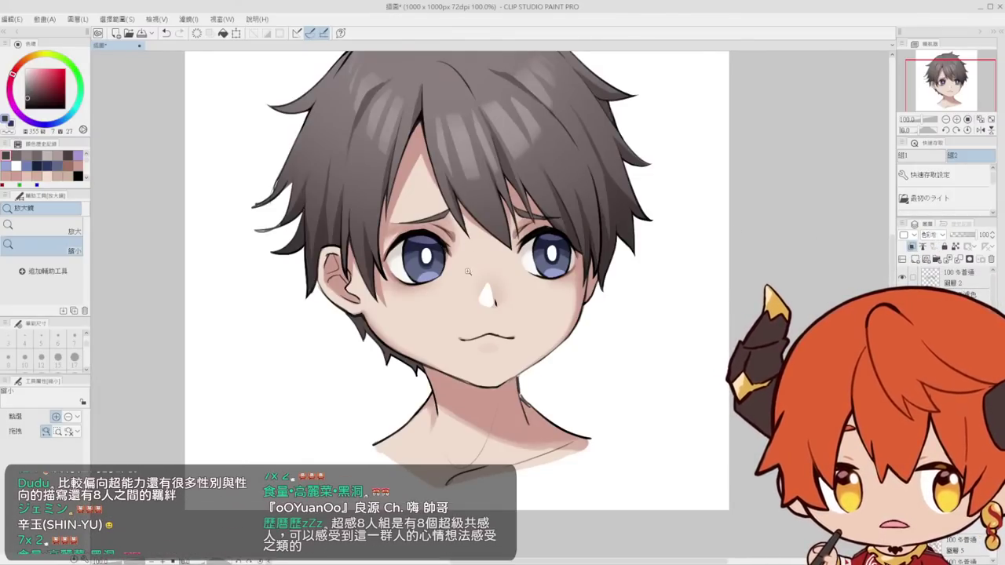
mouse_move(468, 271)
mouse_down()
mouse_move(451, 276)
mouse_move(461, 277)
mouse_up()
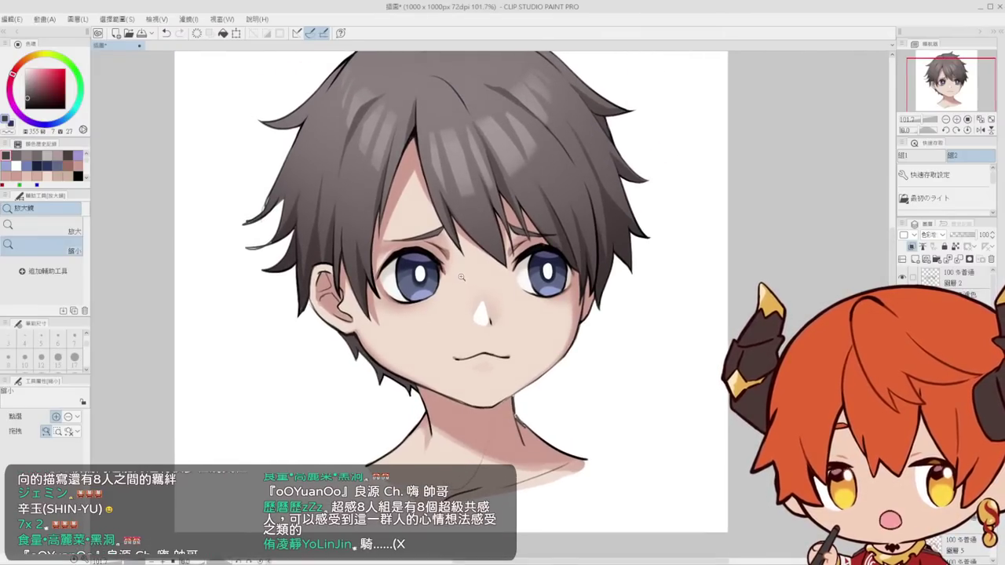
alt+click(400, 334)
drag(36, 68, 30, 60)
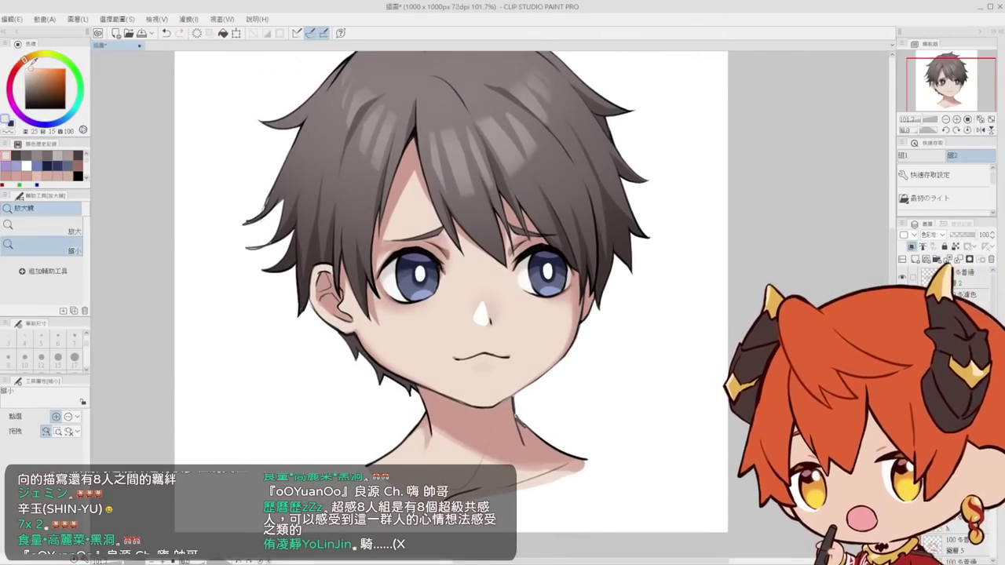
click(17, 74)
click(423, 299)
key(b)
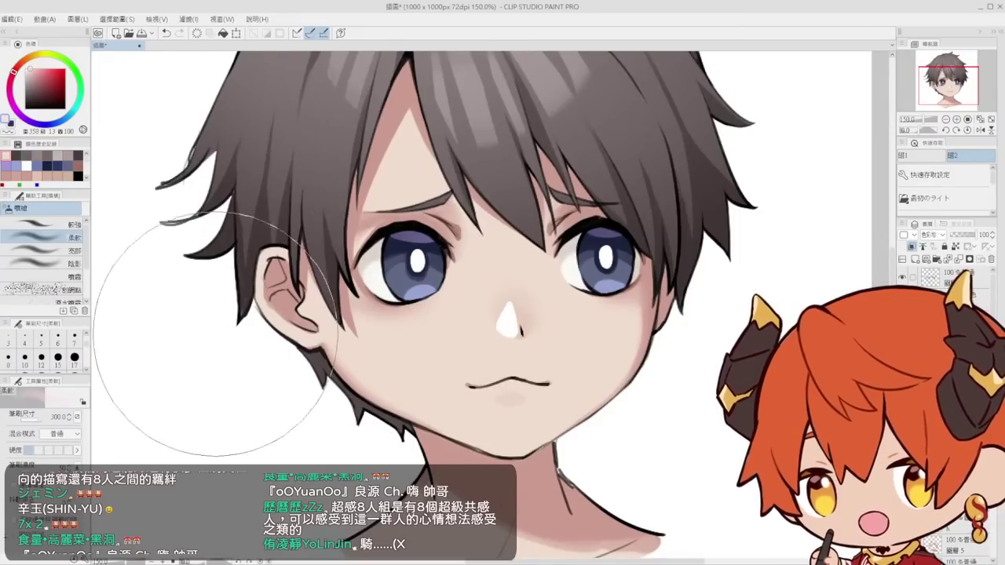
Airbrush a soft blush under both eyes at size 120 in pale orange (hue 22, saturation 13, brightness 100)
scroll(78, 353, down, 2)
click(74, 343)
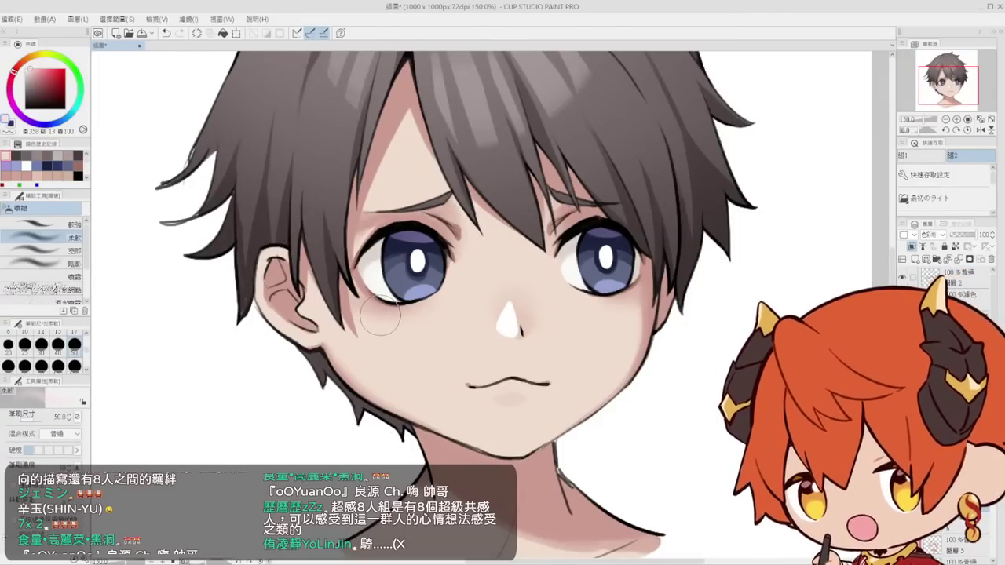
click(74, 365)
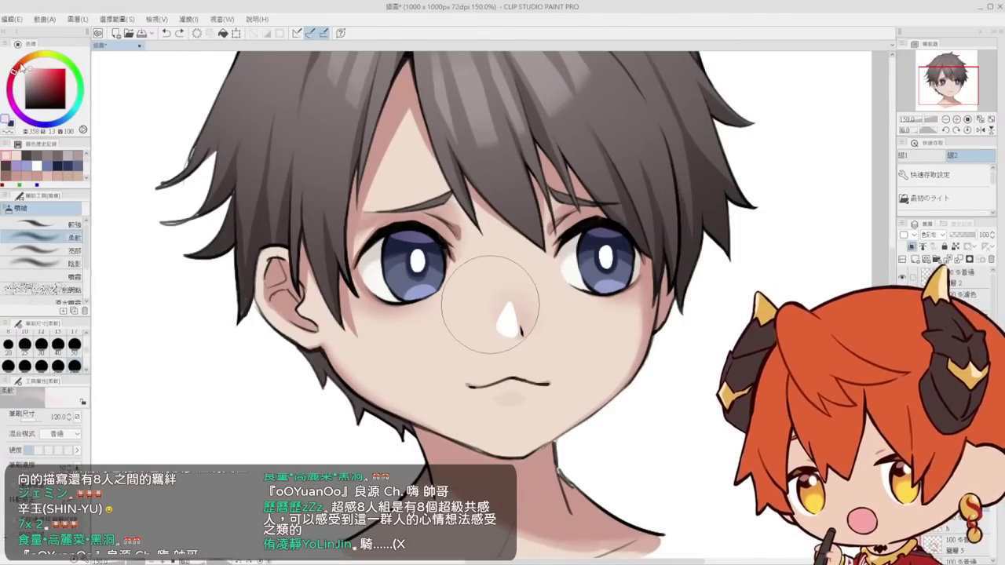
click(23, 60)
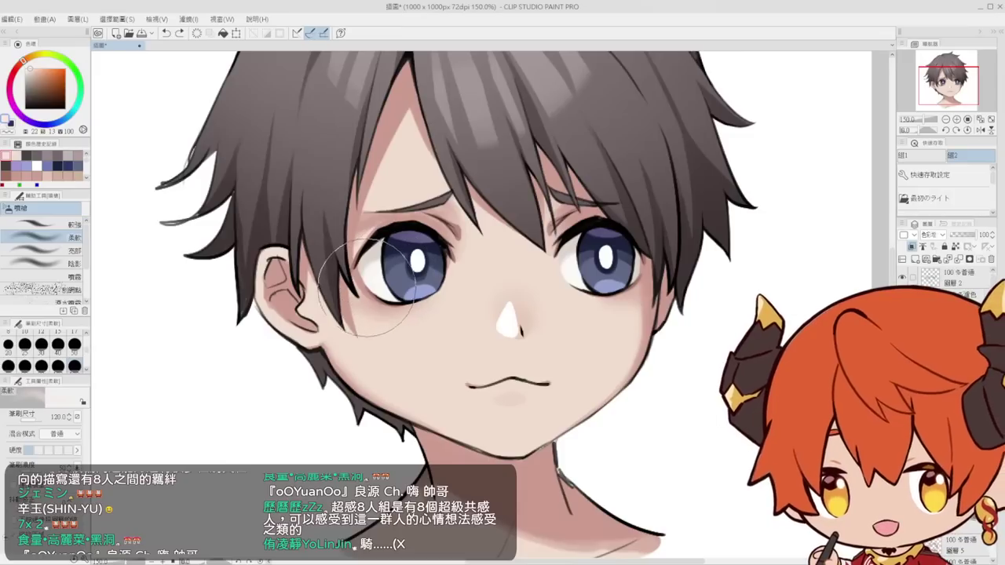
mouse_move(363, 289)
mouse_down()
mouse_move(384, 295)
mouse_move(389, 315)
mouse_move(393, 299)
mouse_up()
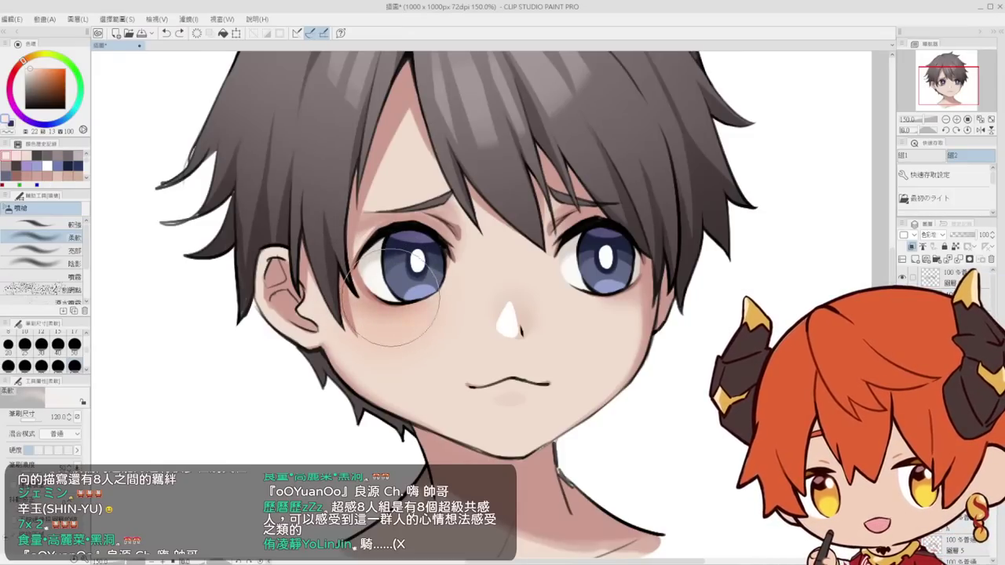
mouse_move(634, 301)
mouse_down()
mouse_move(610, 299)
mouse_move(631, 300)
mouse_up()
key(ctrl+space)
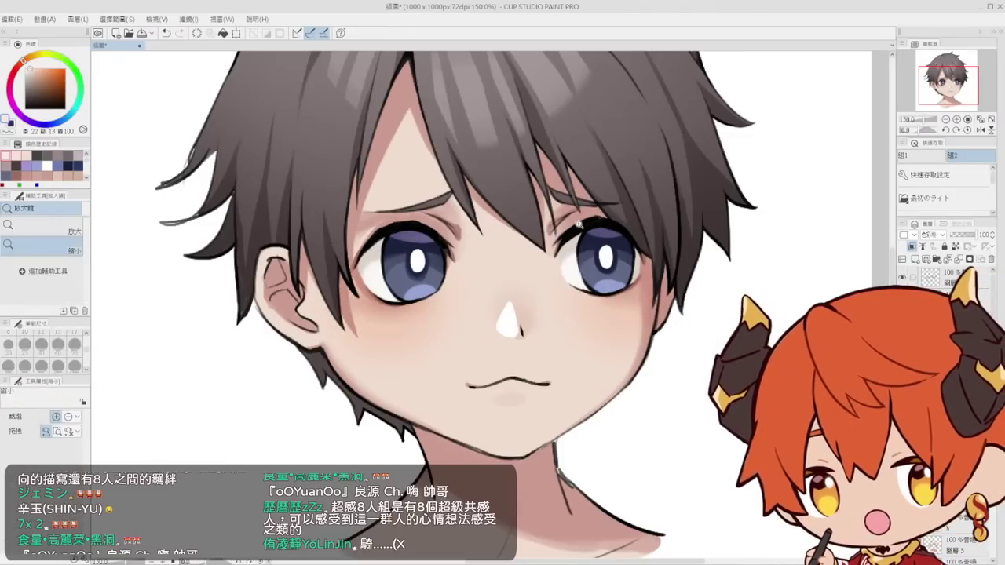
click(570, 210)
scroll(520, 171, down, 6)
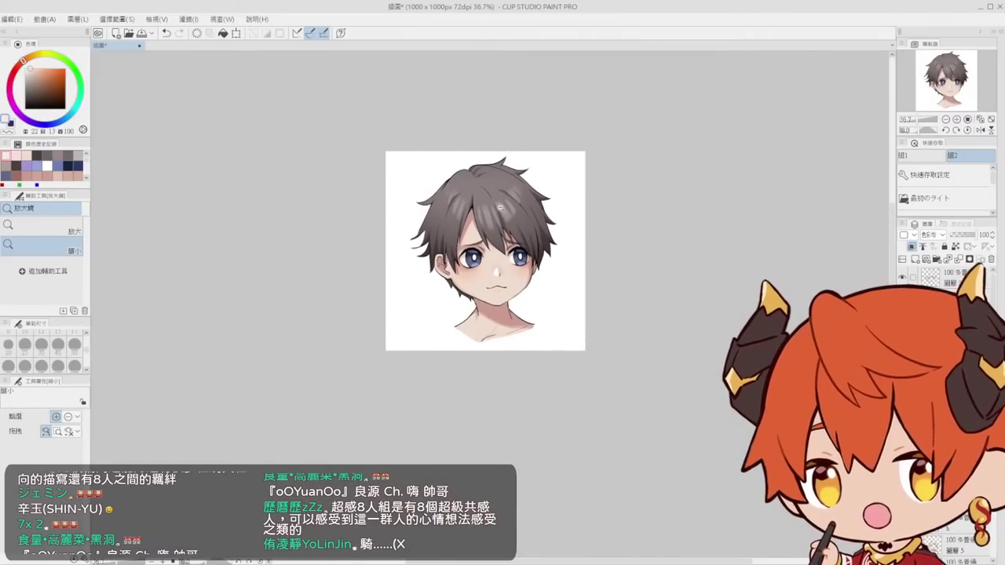
scroll(504, 226, up, 1)
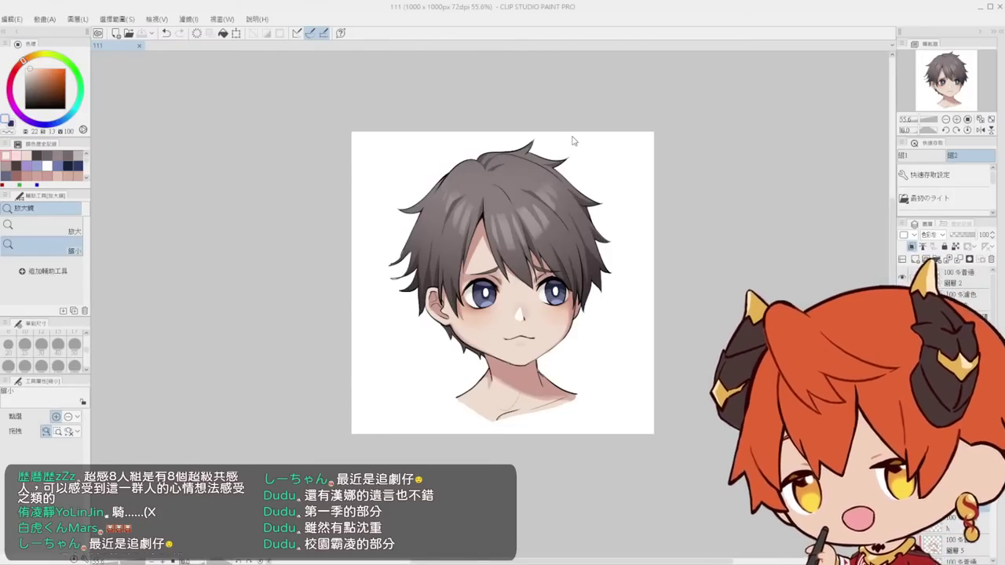
Close the finished portrait document 111
click(560, 342)
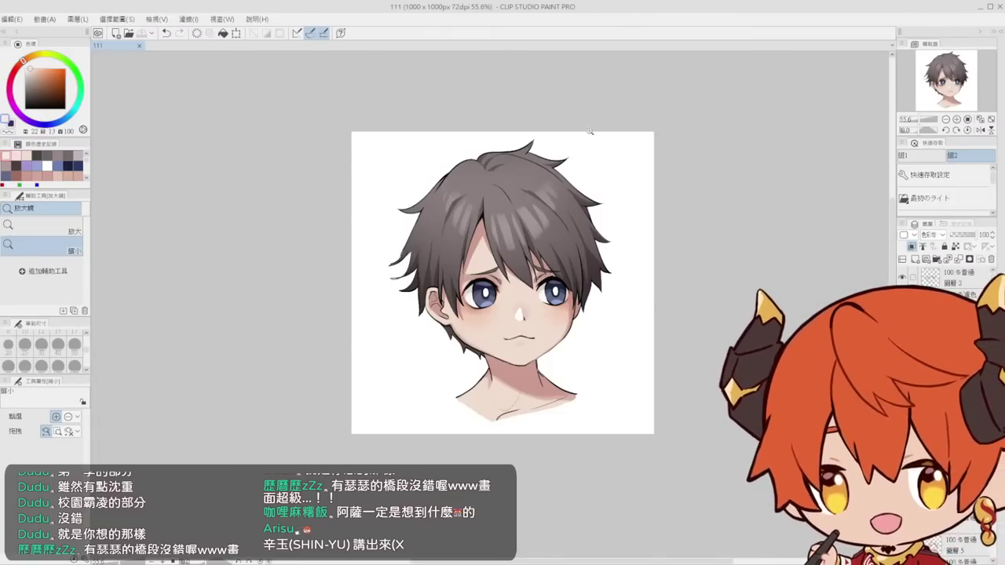
click(139, 47)
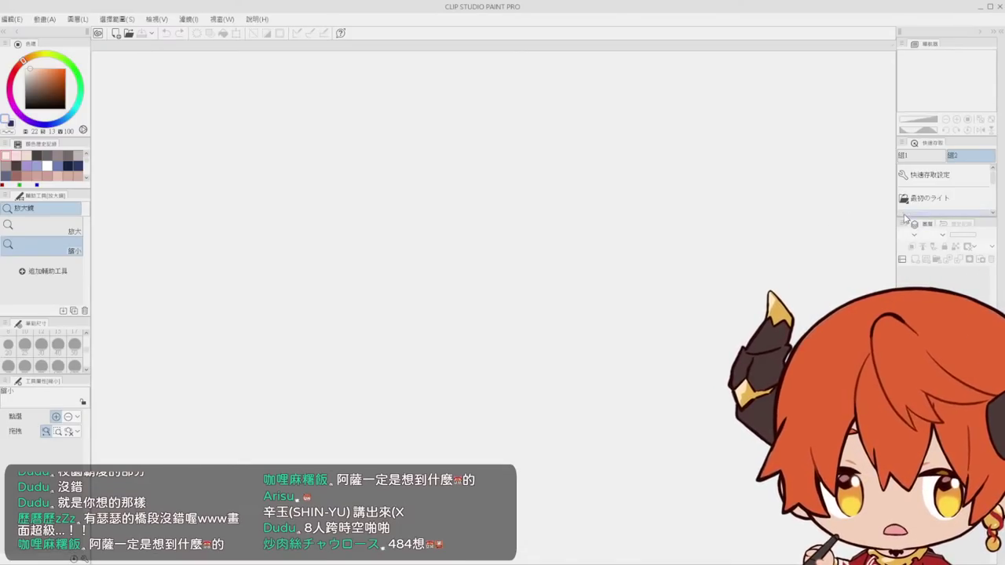